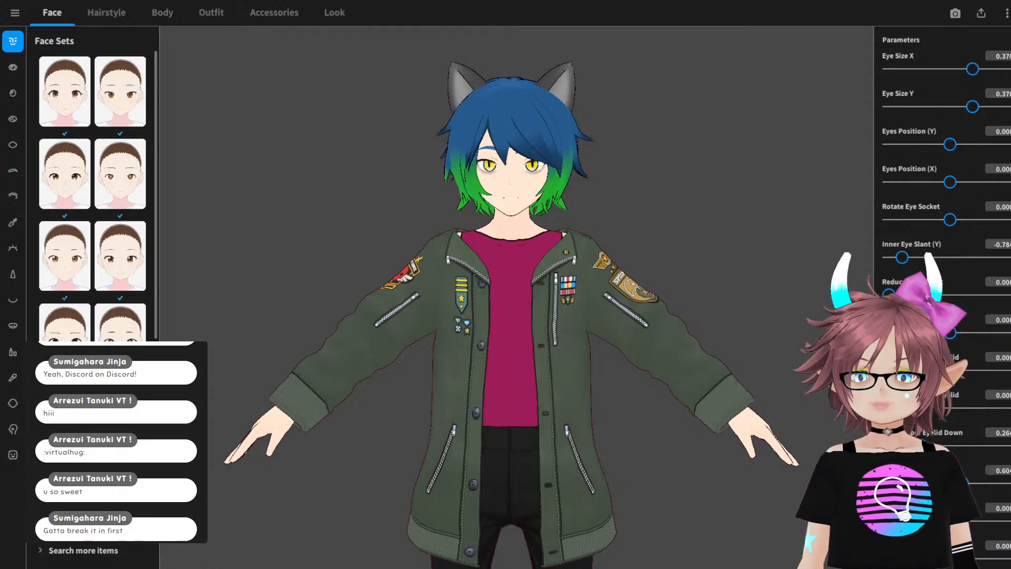
- Frame the avatar's head, and inspect the head and jacket of the reference drawing in Clip Studio Paint for comparison
{"action": "scroll", "coordinate": [517, 297], "scroll_direction": "up", "scroll_amount": 5}
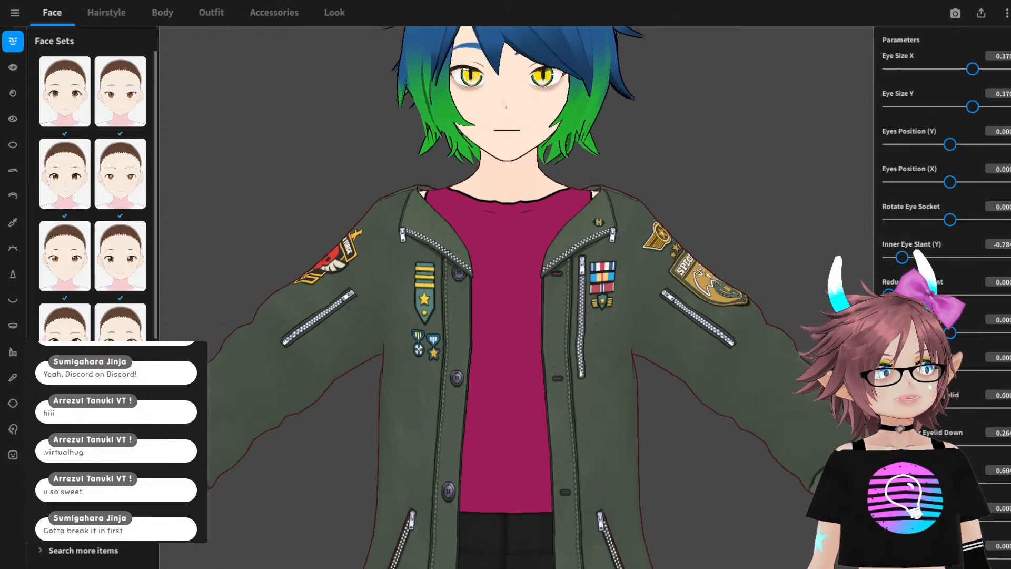
{"action": "middle_click_drag", "start_coordinate": [516, 211], "coordinate": [511, 363]}
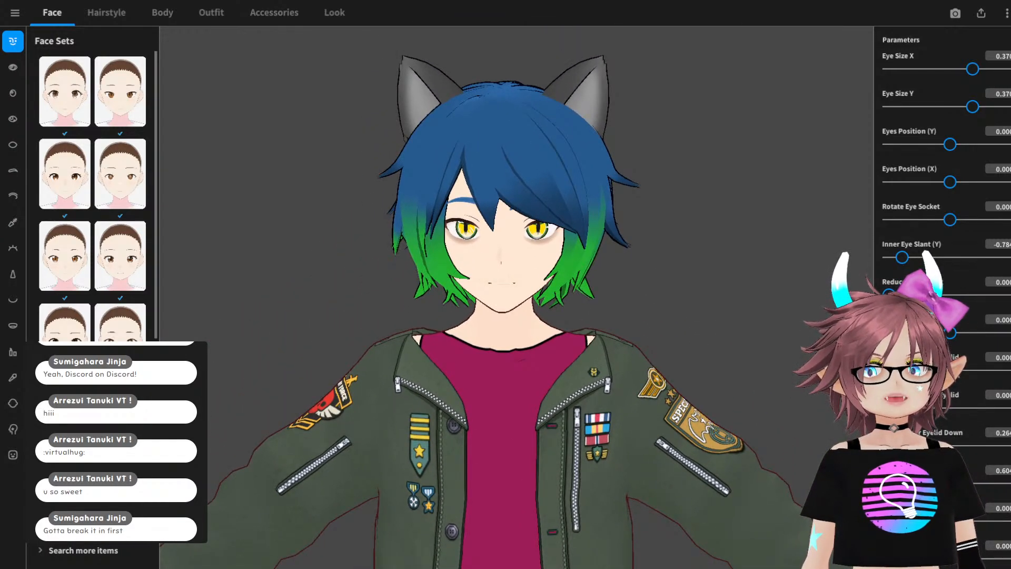
{"action": "mouse_move", "coordinate": [512, 362]}
{"action": "right_mouse_down"}
{"action": "mouse_move", "coordinate": [316, 358]}
{"action": "mouse_move", "coordinate": [553, 355]}
{"action": "mouse_move", "coordinate": [510, 353]}
{"action": "mouse_move", "coordinate": [508, 370]}
{"action": "mouse_move", "coordinate": [508, 362]}
{"action": "right_mouse_up"}
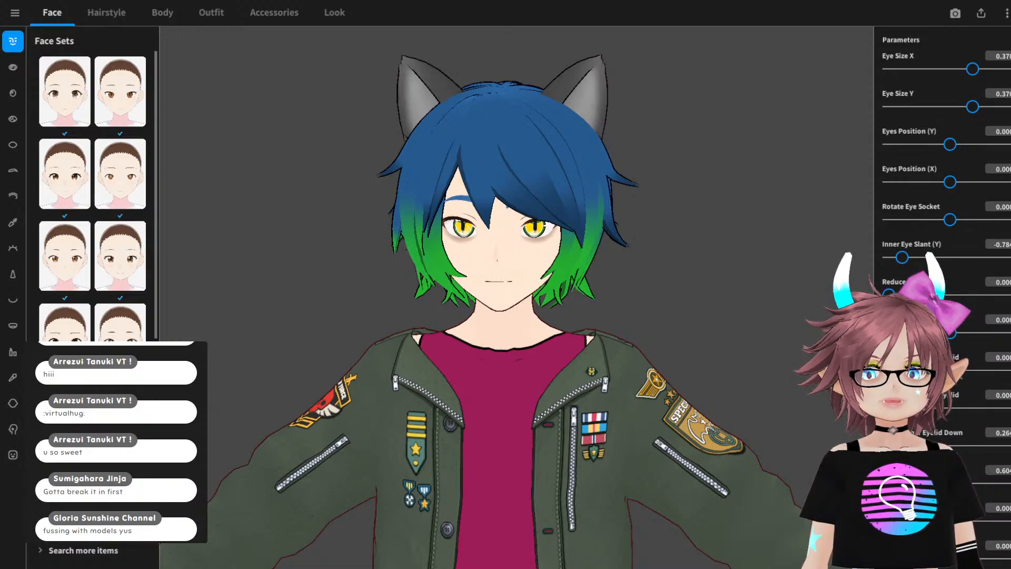
{"action": "left_click", "coordinate": [607, 566]}
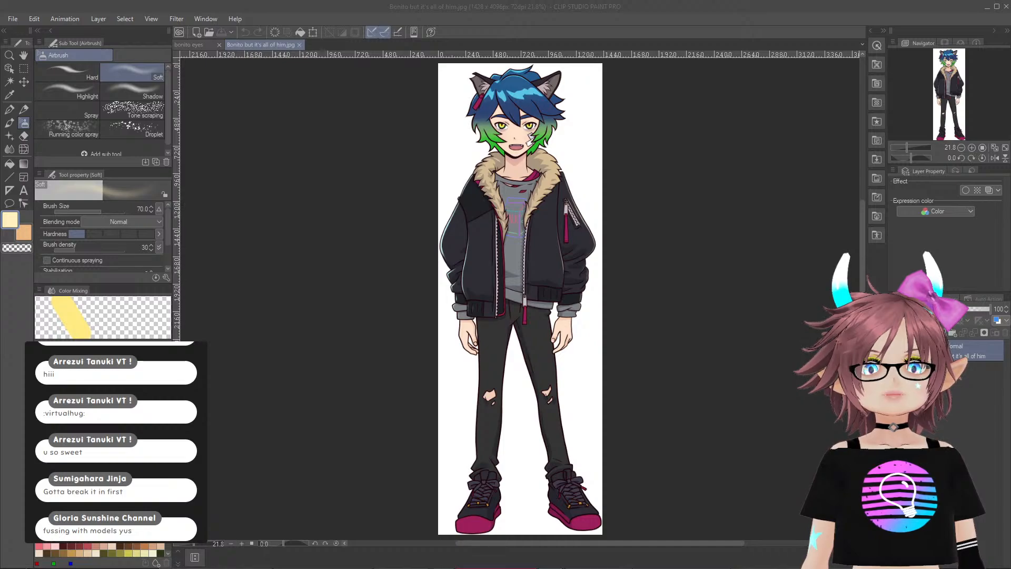
{"action": "scroll", "coordinate": [550, 316], "scroll_direction": "up", "scroll_amount": 4}
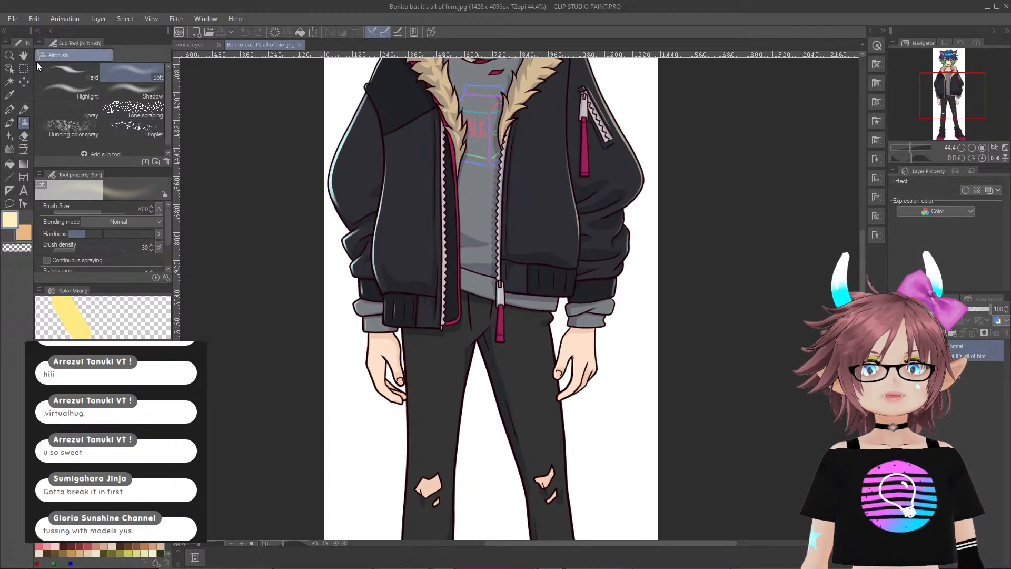
{"action": "left_click", "coordinate": [24, 55]}
{"action": "left_click_drag", "start_coordinate": [507, 210], "coordinate": [631, 455]}
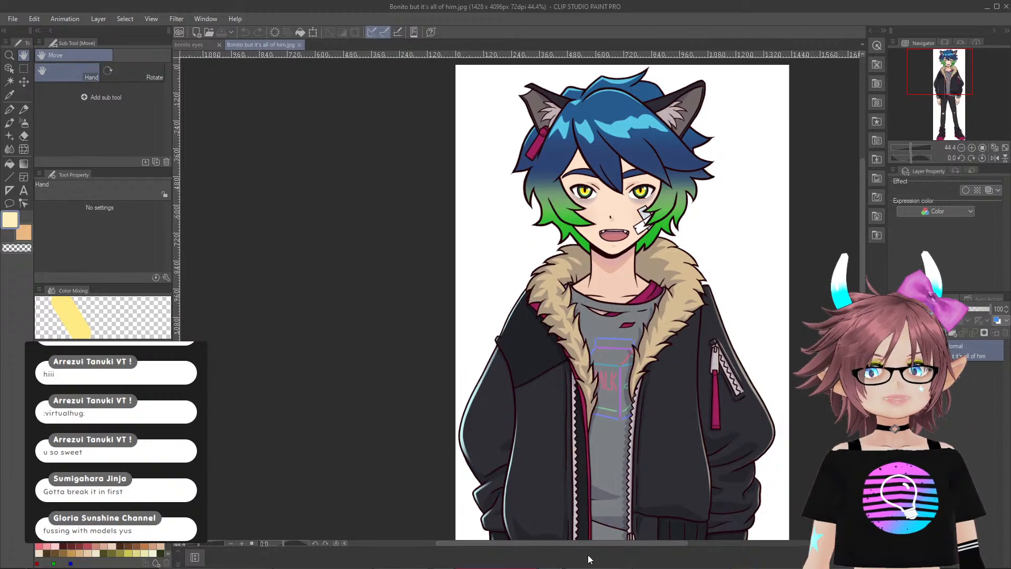
{"action": "left_click", "coordinate": [559, 566]}
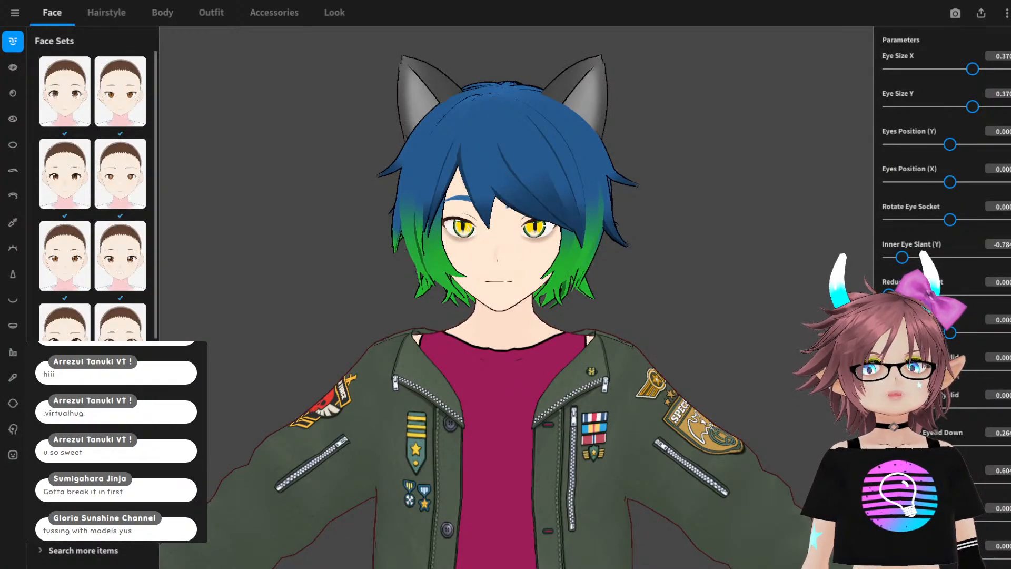
{"action": "mouse_move", "coordinate": [506, 316]}
{"action": "right_mouse_down"}
{"action": "mouse_move", "coordinate": [711, 315]}
{"action": "mouse_move", "coordinate": [506, 308]}
{"action": "right_mouse_up"}
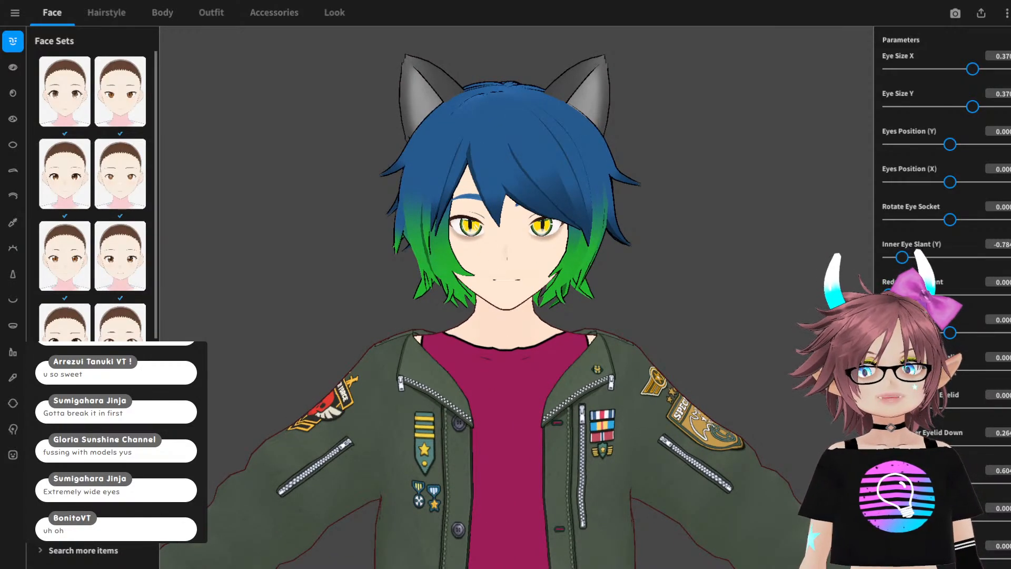
{"action": "right_click_drag", "start_coordinate": [368, 316], "coordinate": [922, 316]}
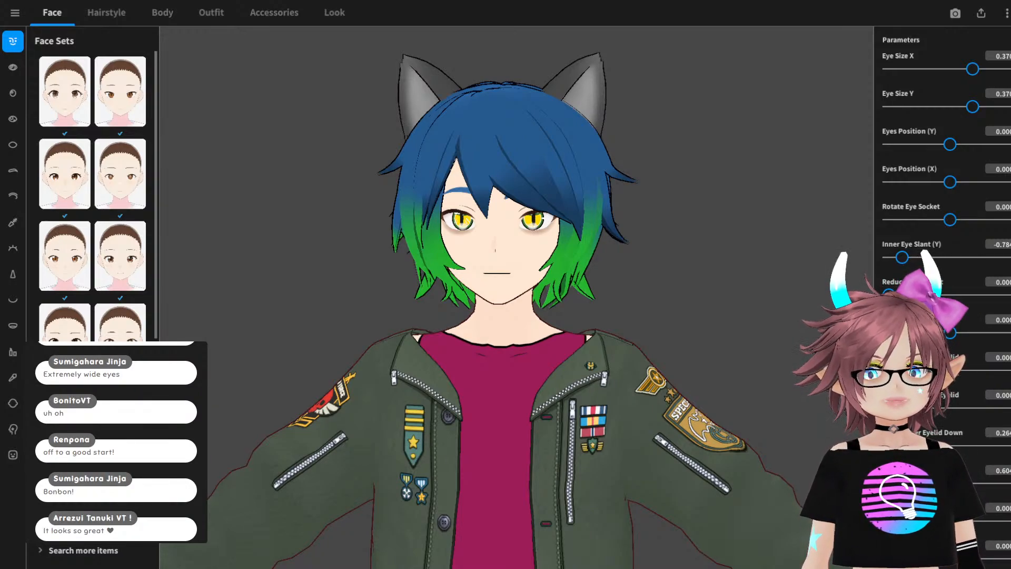
{"action": "scroll", "coordinate": [92, 195], "scroll_direction": "down", "scroll_amount": 5}
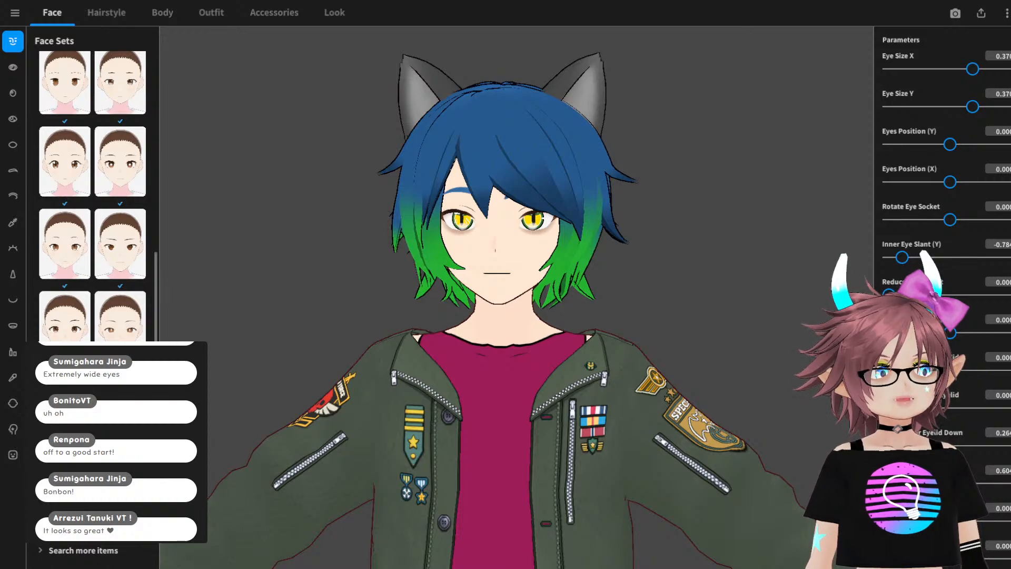
{"action": "scroll", "coordinate": [92, 195], "scroll_direction": "up", "scroll_amount": 5}
{"action": "scroll", "coordinate": [92, 195], "scroll_direction": "down", "scroll_amount": 2}
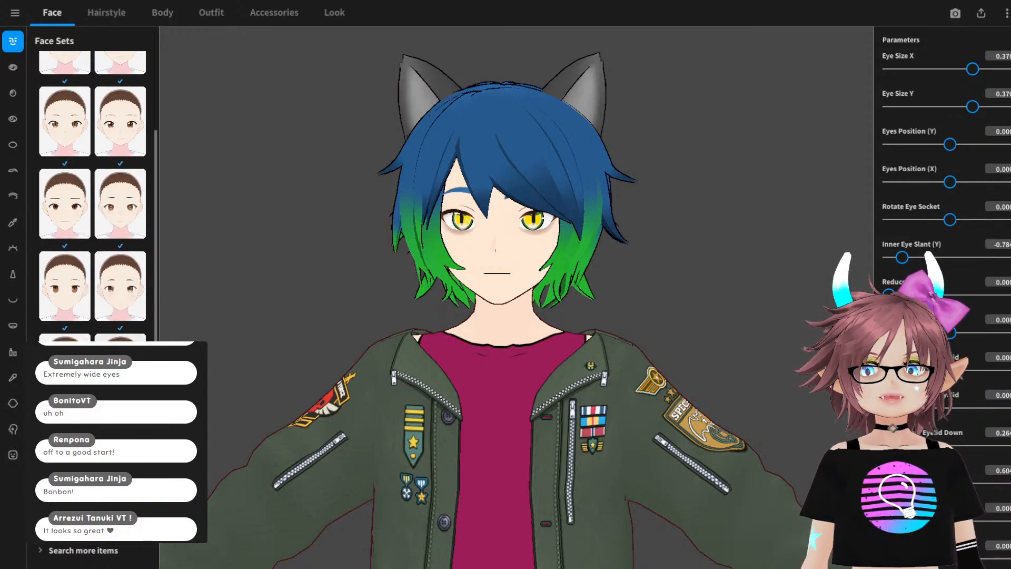
{"action": "scroll", "coordinate": [92, 195], "scroll_direction": "down", "scroll_amount": 2}
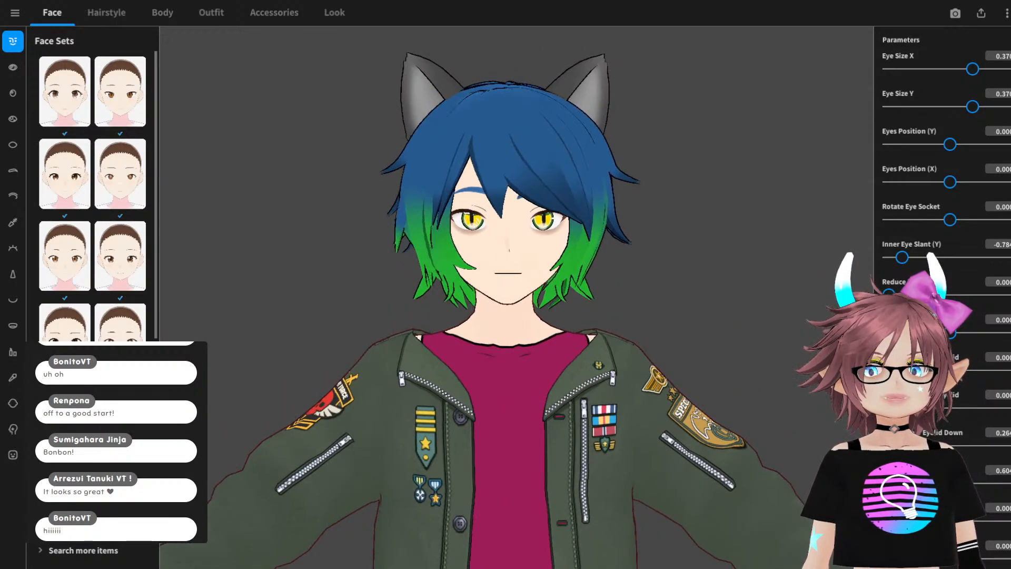
{"action": "right_click_drag", "start_coordinate": [453, 295], "coordinate": [837, 295]}
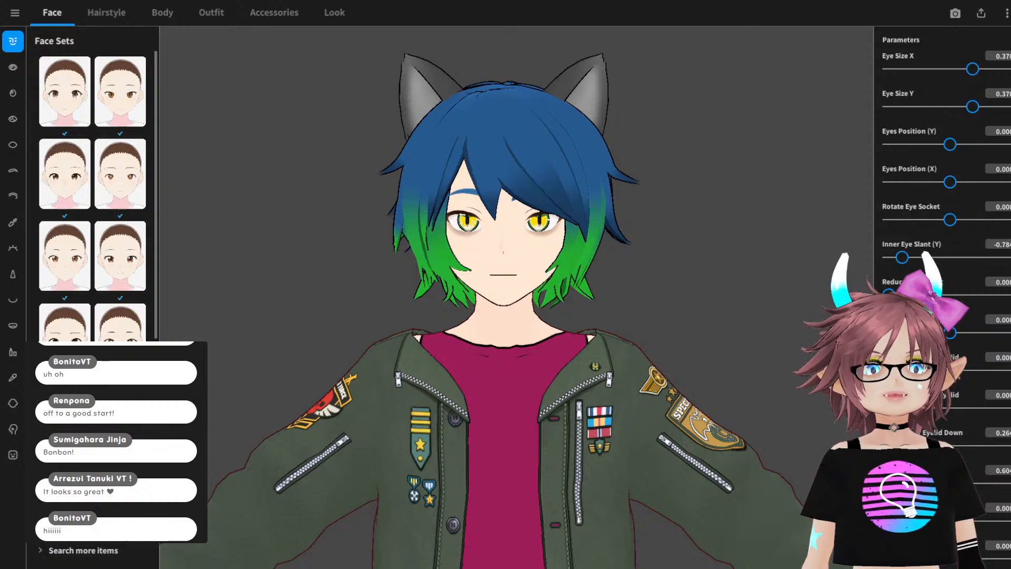
- Open the selected custom front hair, blue with green tips, in the hairstyle editor
{"action": "left_click", "coordinate": [106, 13]}
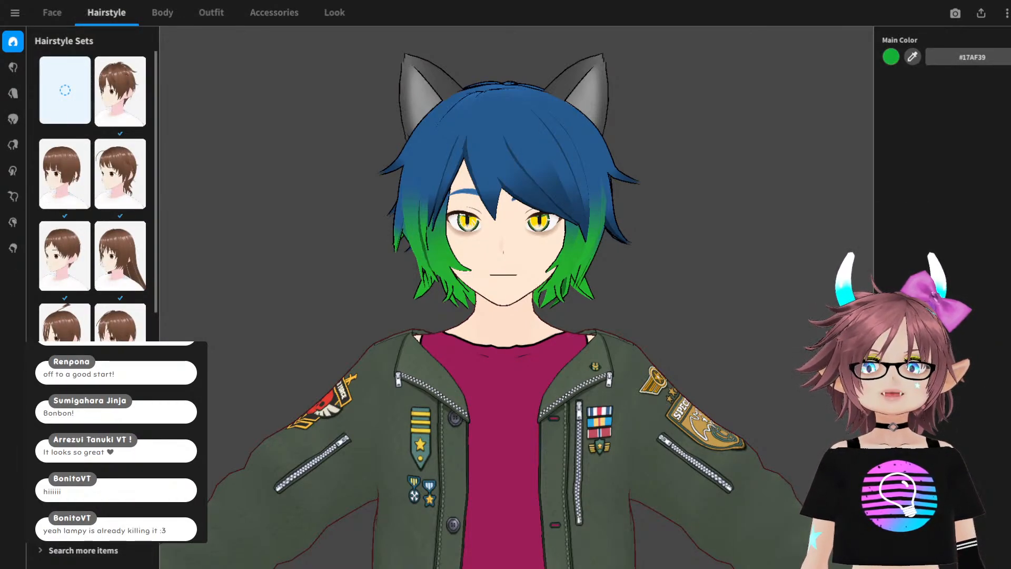
{"action": "left_click", "coordinate": [12, 67]}
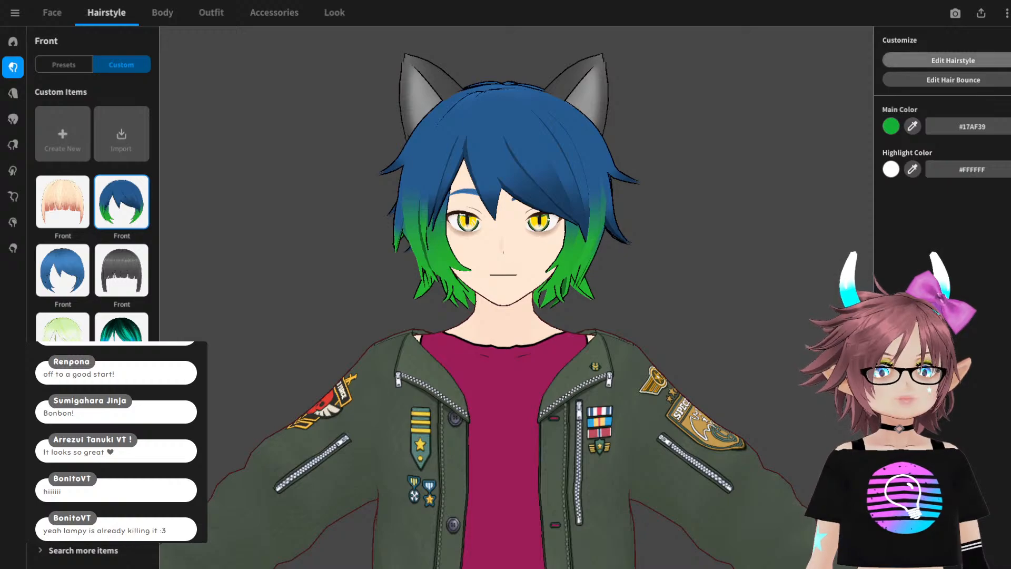
{"action": "left_click", "coordinate": [953, 61]}
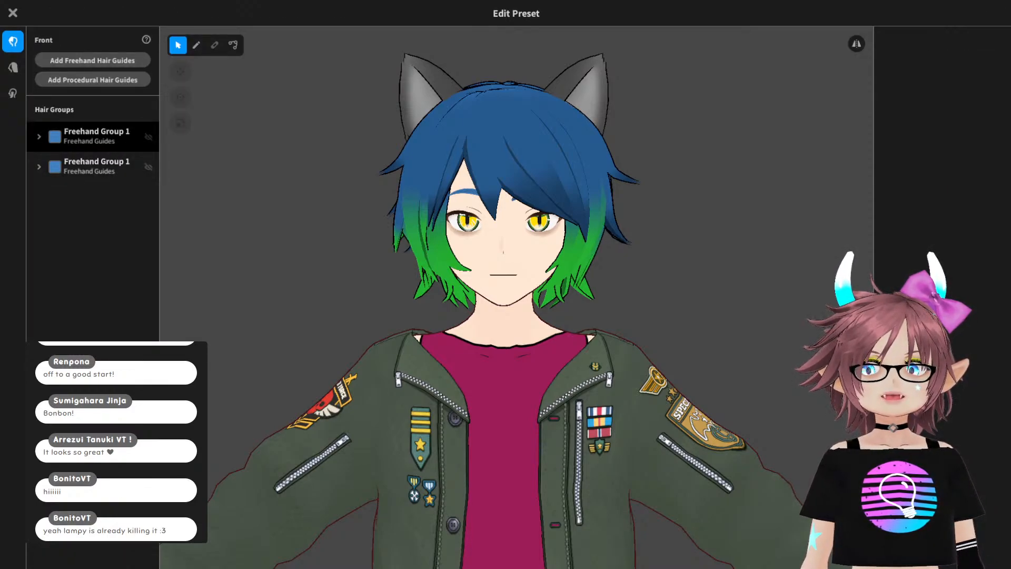
- Assign the Front Bonito Hair material to the Hair 6 strand in the first Freehand Group 1
{"action": "left_click", "coordinate": [95, 137]}
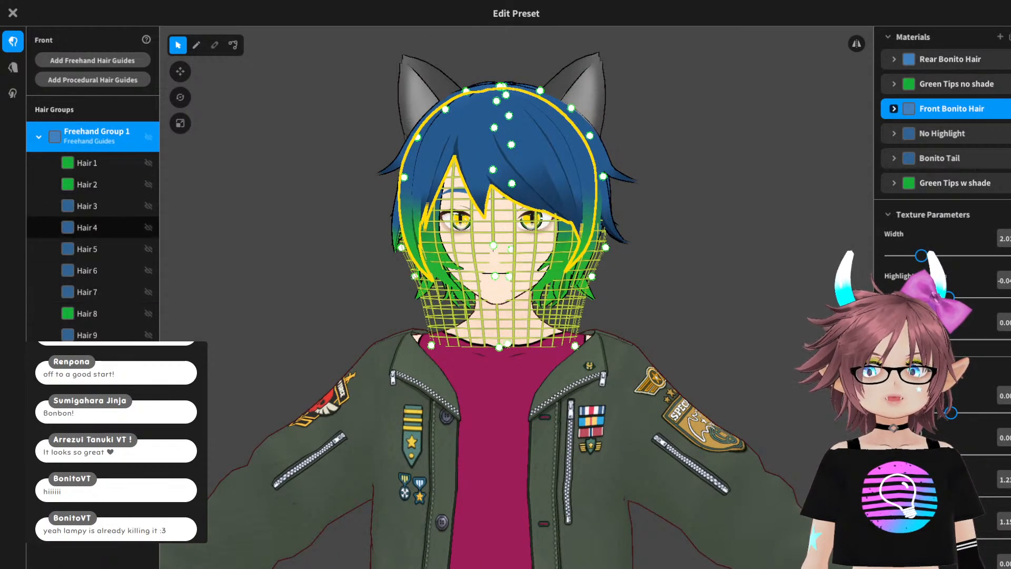
{"action": "left_click", "coordinate": [93, 206]}
{"action": "left_click", "coordinate": [93, 227]}
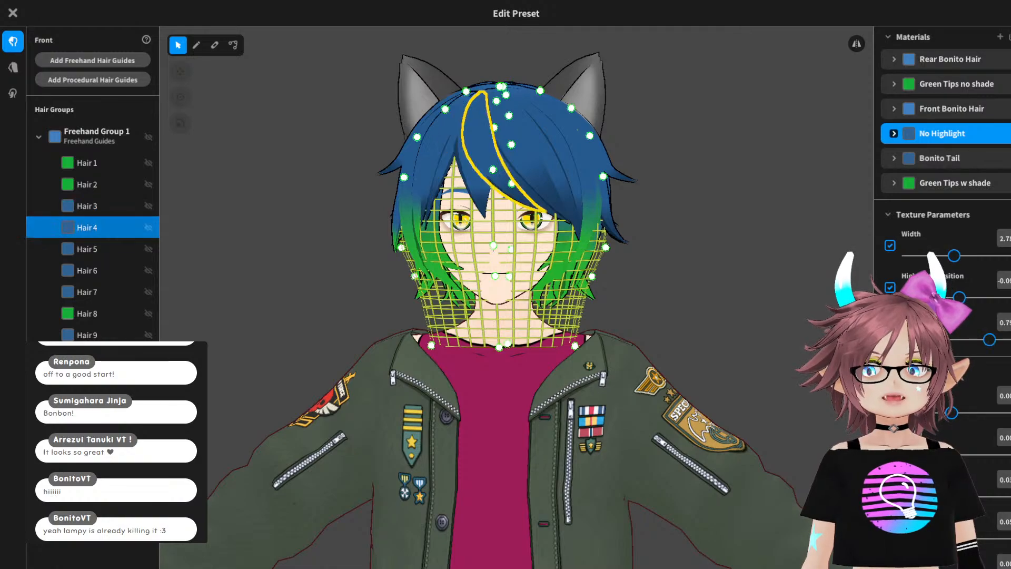
{"action": "left_click", "coordinate": [93, 249]}
{"action": "left_click", "coordinate": [93, 270]}
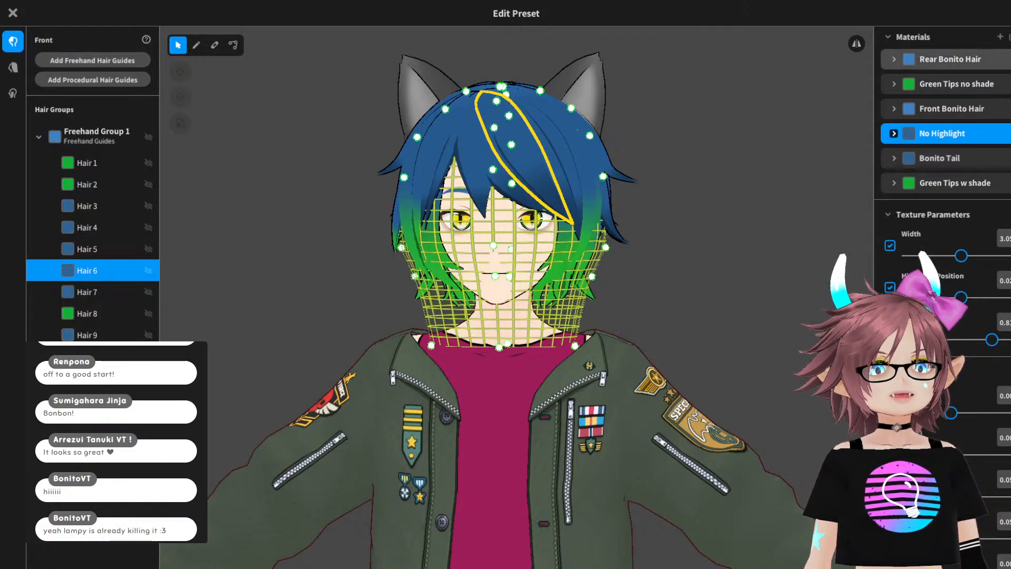
{"action": "left_click", "coordinate": [951, 109]}
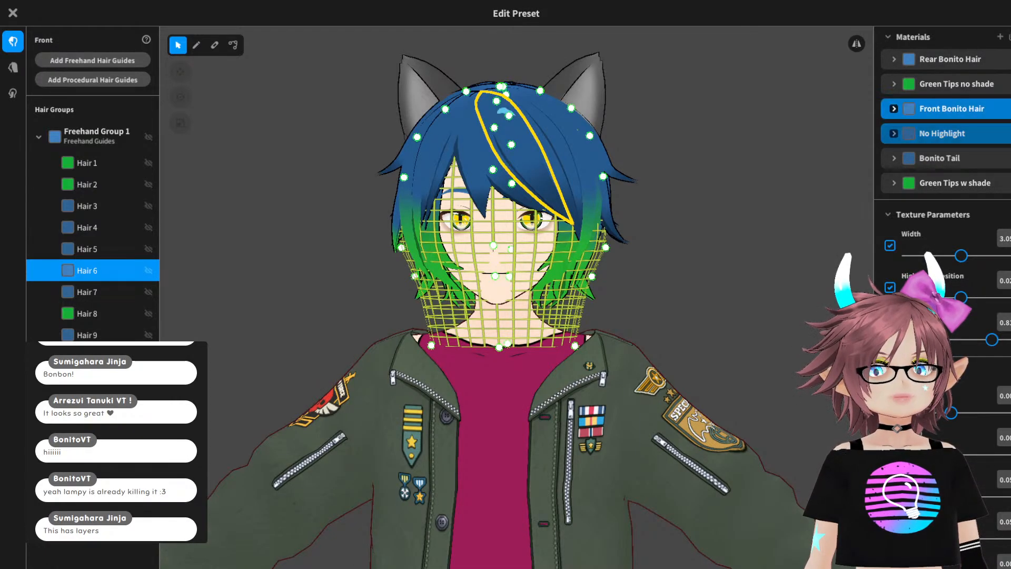
{"action": "right_click_drag", "start_coordinate": [588, 164], "coordinate": [606, 178]}
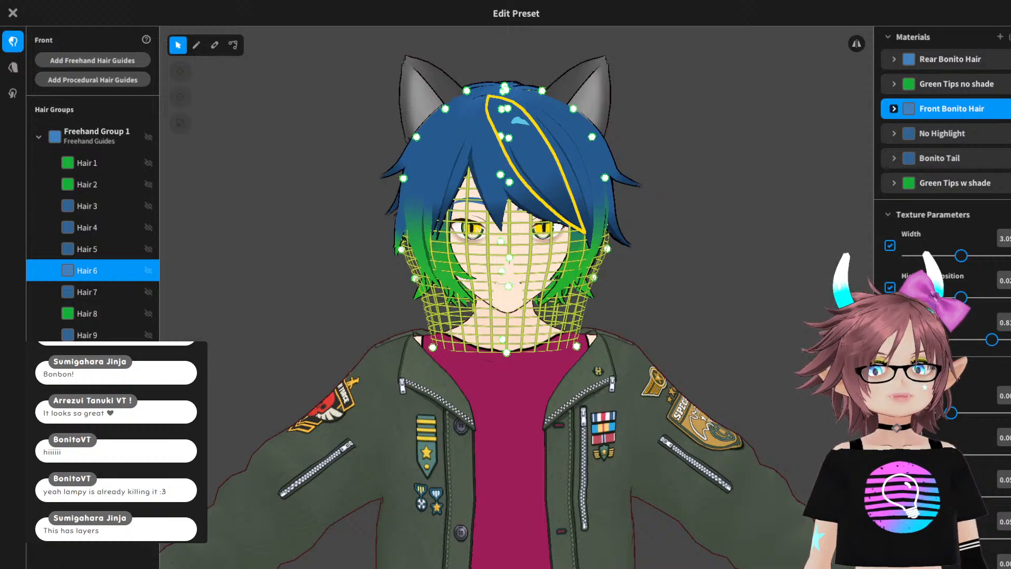
{"action": "key", "text": "Escape"}
{"action": "mouse_move", "coordinate": [653, 200]}
{"action": "right_mouse_down"}
{"action": "mouse_move", "coordinate": [595, 198]}
{"action": "mouse_move", "coordinate": [642, 204]}
{"action": "right_mouse_up"}
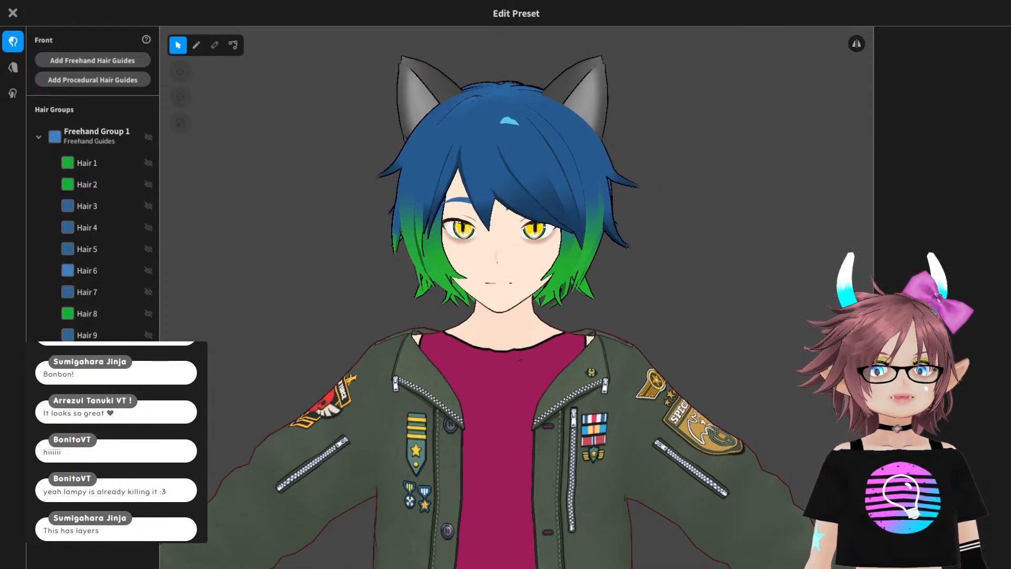
- Try a larger highlight on Hair 6, undo it, and return the strand to the No Highlight material
{"action": "left_click", "coordinate": [538, 174]}
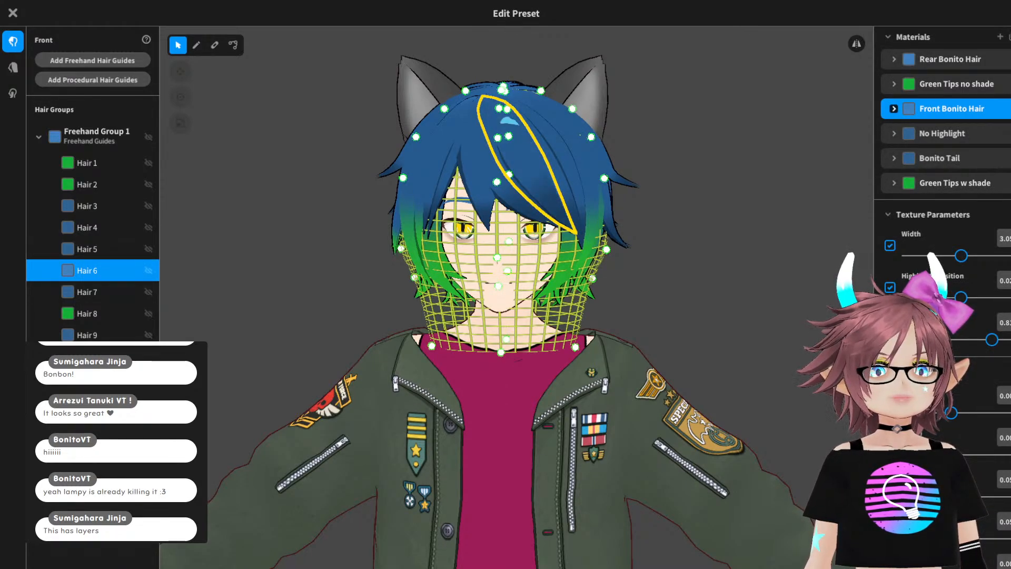
{"action": "mouse_move", "coordinate": [992, 340]}
{"action": "left_mouse_down"}
{"action": "mouse_move", "coordinate": [973, 340]}
{"action": "mouse_move", "coordinate": [1007, 340]}
{"action": "left_mouse_up"}
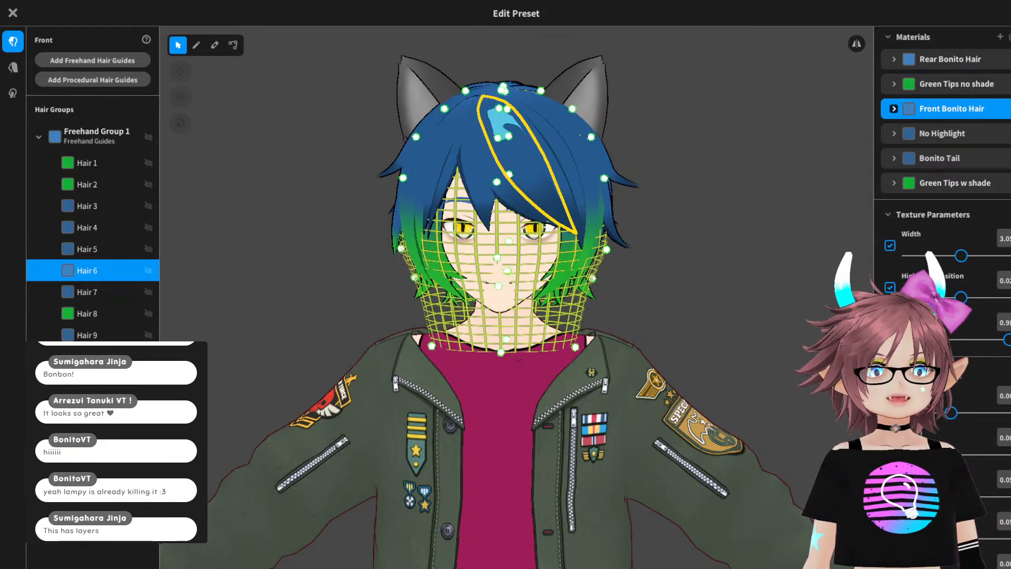
{"action": "key", "text": "ctrl+z"}
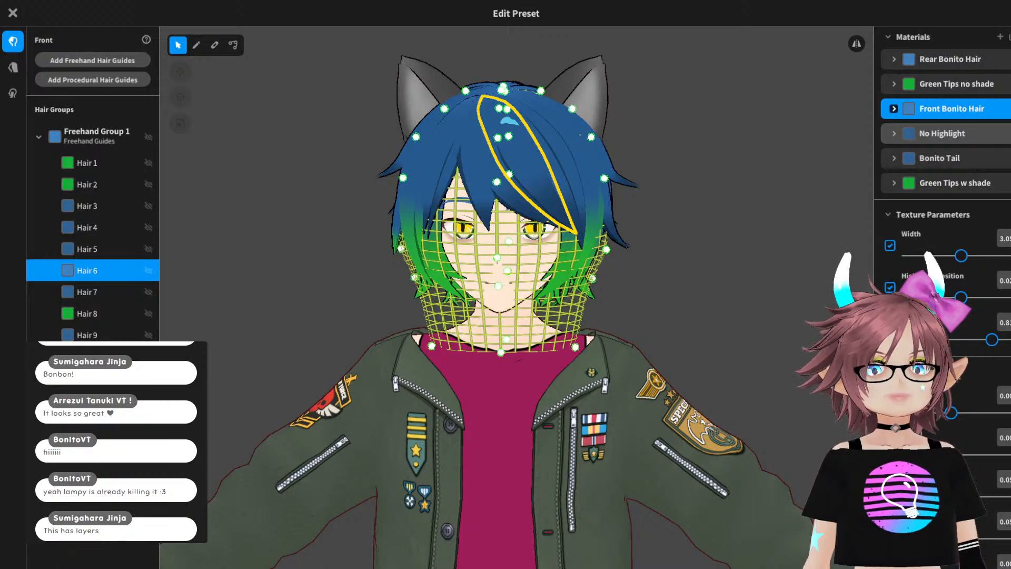
{"action": "left_click", "coordinate": [943, 133]}
{"action": "left_click", "coordinate": [753, 153]}
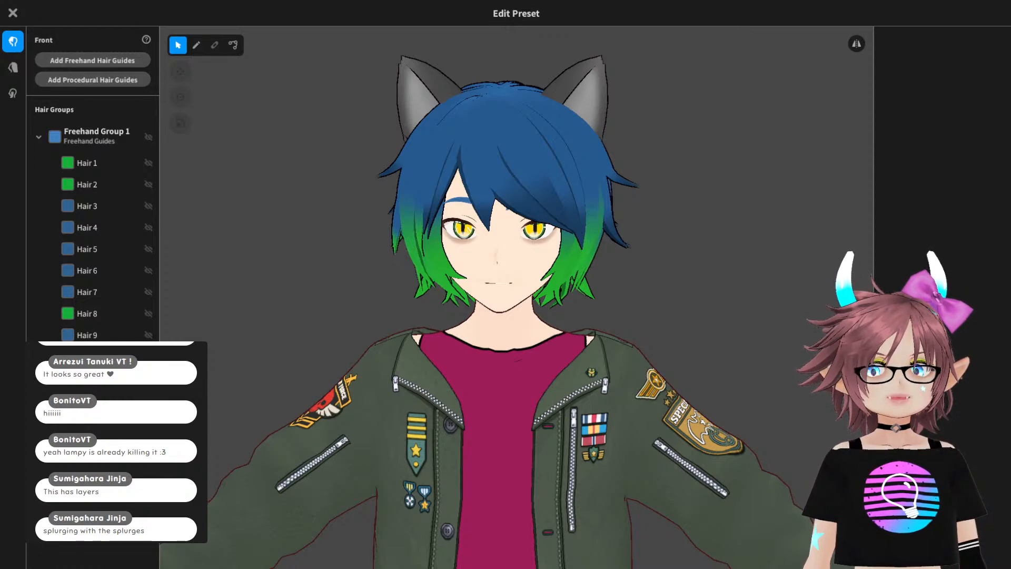
- Check the reference drawing in Clip Studio Paint, and examine the avatar's tail in the side hair from behind and around
{"action": "key", "text": "alt+Tab"}
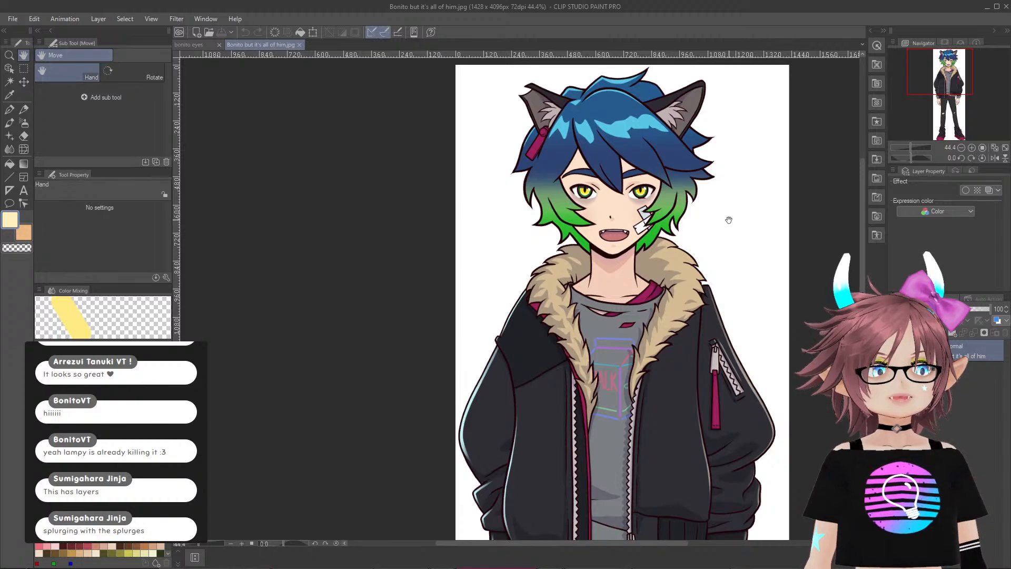
{"action": "key", "text": "alt+Tab"}
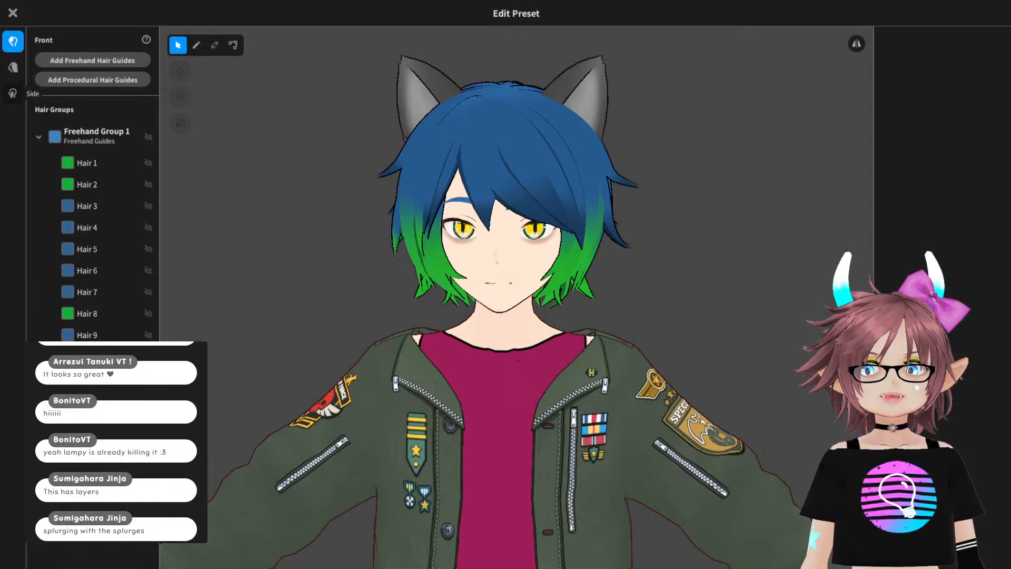
{"action": "left_click", "coordinate": [13, 93]}
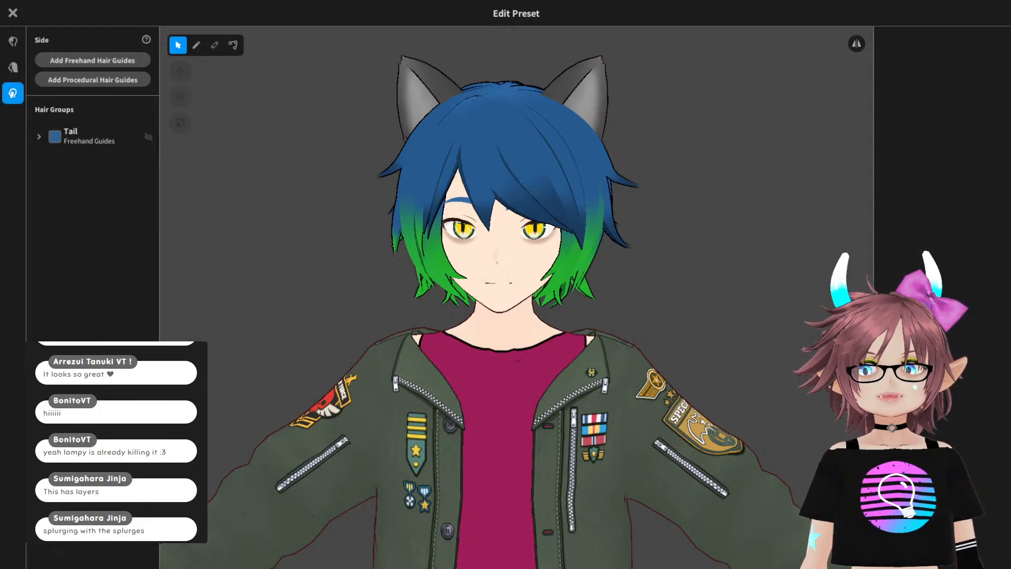
{"action": "right_click_drag", "start_coordinate": [369, 337], "coordinate": [411, 290]}
{"action": "middle_click_drag", "start_coordinate": [410, 437], "coordinate": [426, 209]}
{"action": "right_click_drag", "start_coordinate": [411, 295], "coordinate": [618, 296]}
{"action": "middle_click_drag", "start_coordinate": [619, 296], "coordinate": [615, 336]}
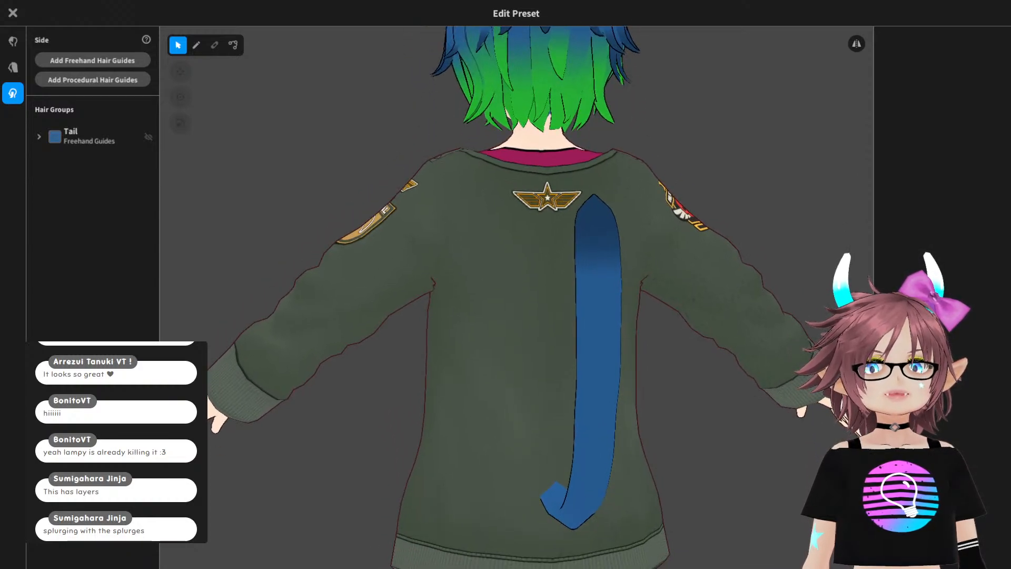
{"action": "right_click_drag", "start_coordinate": [615, 336], "coordinate": [566, 336]}
{"action": "scroll", "coordinate": [566, 336], "scroll_direction": "down", "scroll_amount": 3}
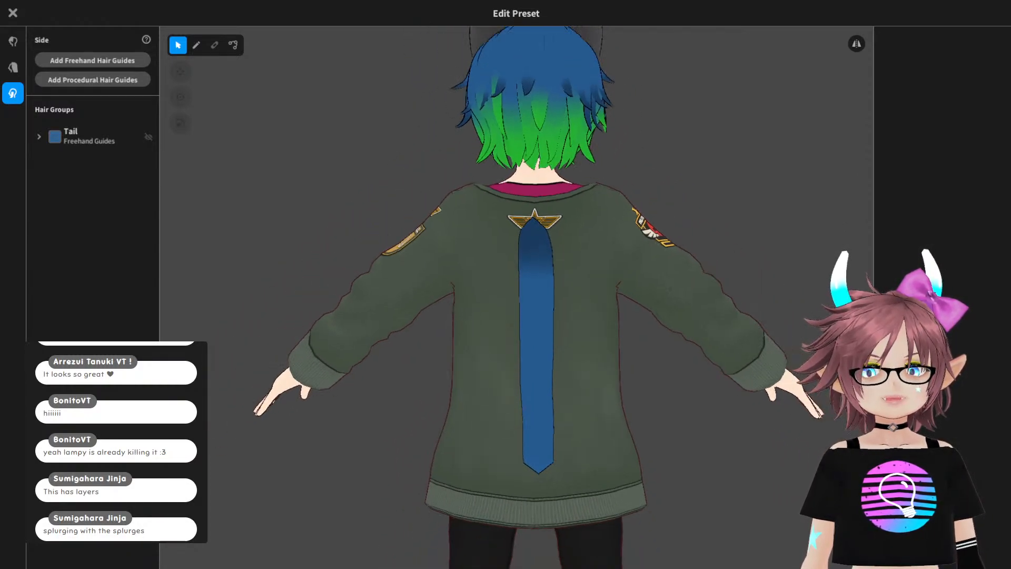
{"action": "scroll", "coordinate": [516, 298], "scroll_direction": "down", "scroll_amount": 2}
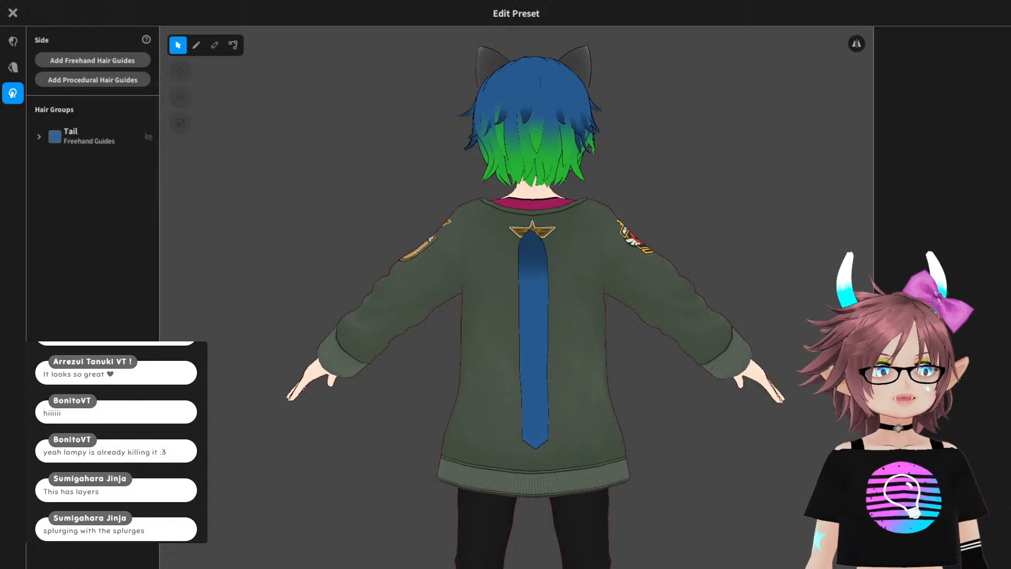
{"action": "right_click_drag", "start_coordinate": [532, 316], "coordinate": [474, 316]}
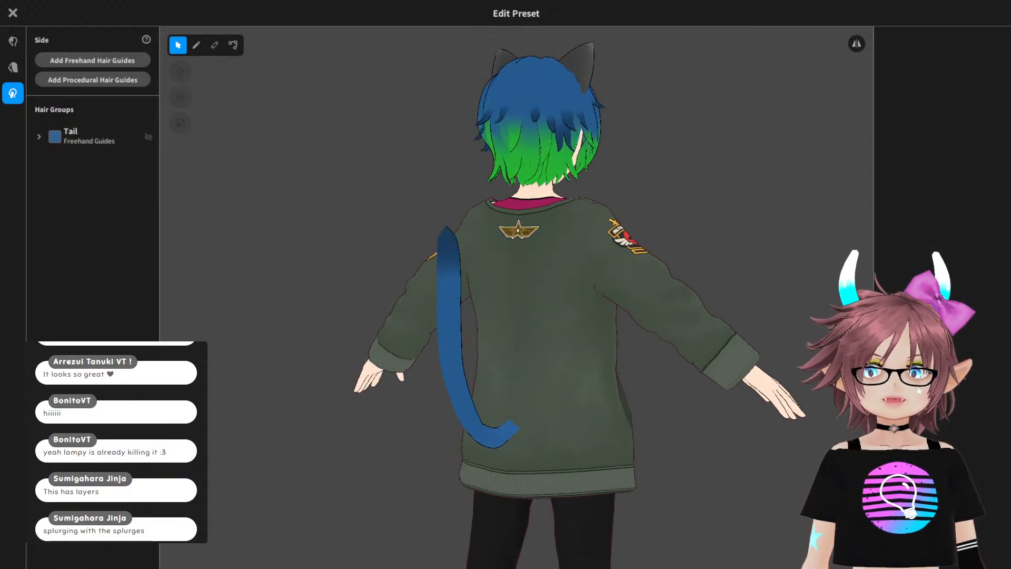
{"action": "right_click_drag", "start_coordinate": [632, 316], "coordinate": [237, 316]}
{"action": "right_click_drag", "start_coordinate": [527, 316], "coordinate": [226, 316]}
{"action": "right_click_drag", "start_coordinate": [474, 316], "coordinate": [300, 316]}
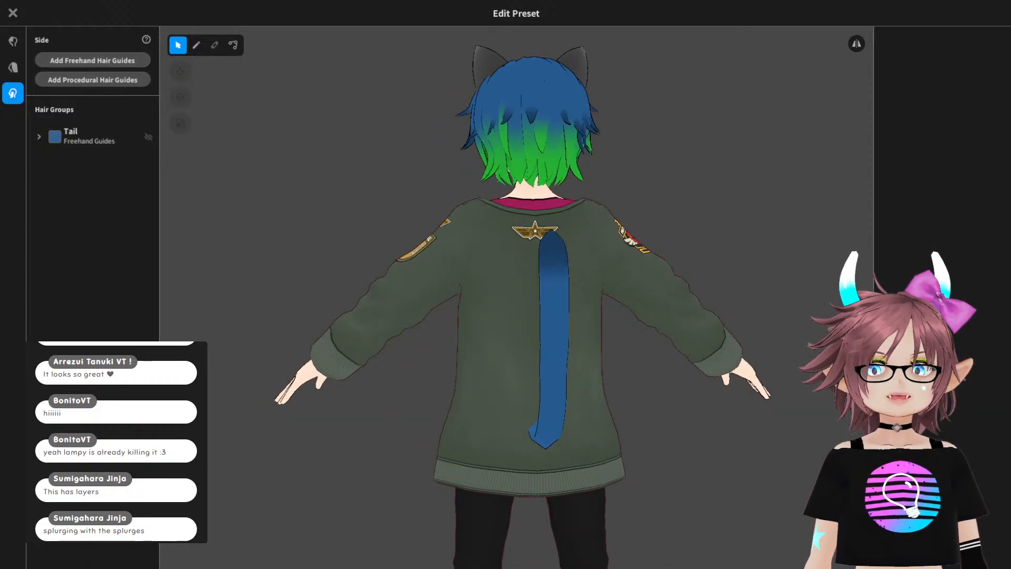
- Close the hairstyle editor without saving the edited hair items
{"action": "left_click", "coordinate": [13, 13]}
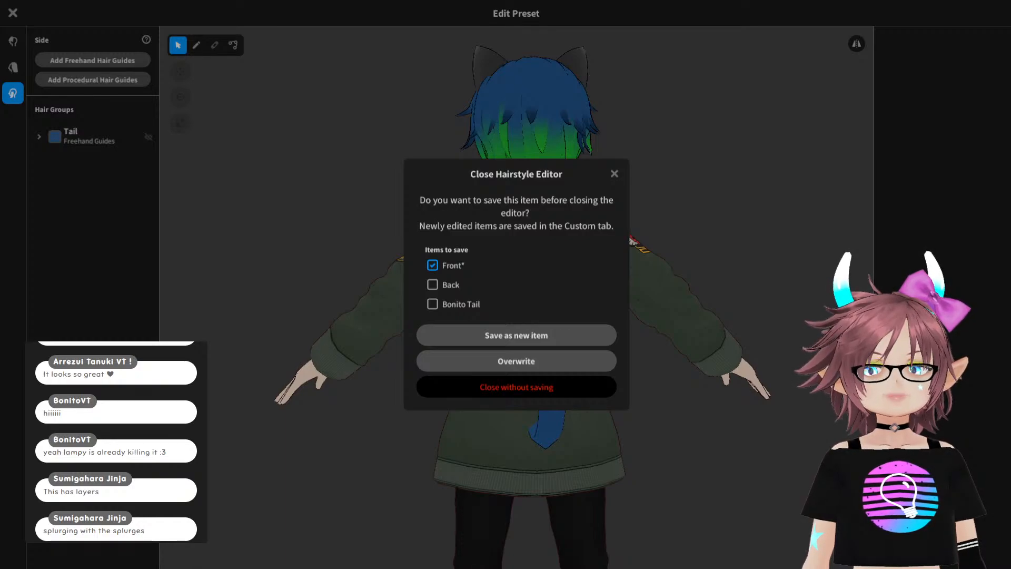
{"action": "left_click", "coordinate": [516, 387]}
{"action": "right_click_drag", "start_coordinate": [519, 382], "coordinate": [748, 337]}
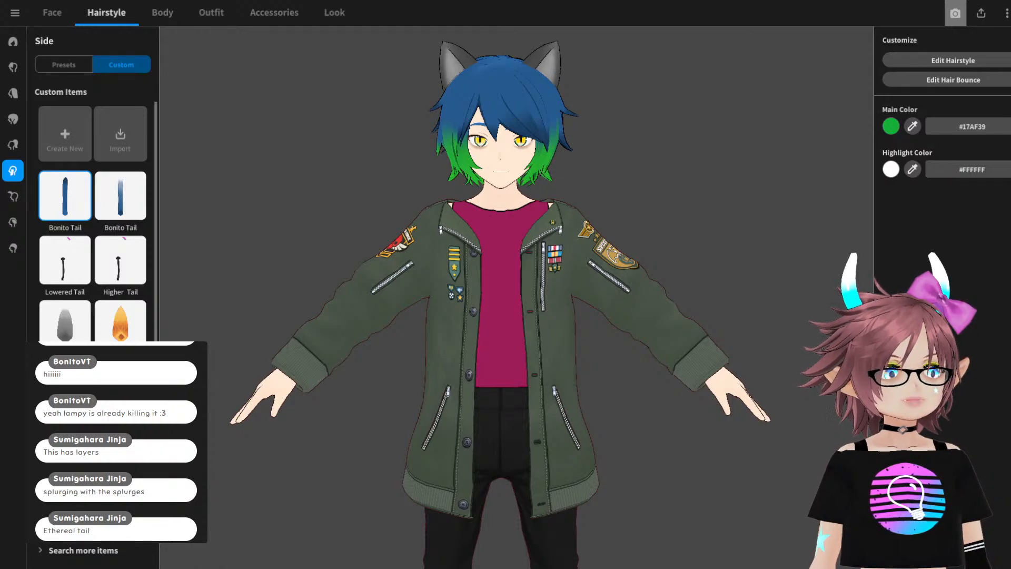
- Preview a standby animation in the Photo Booth, examine the tail's movement from behind, and return to the hairstyle settings
{"action": "left_click", "coordinate": [955, 13]}
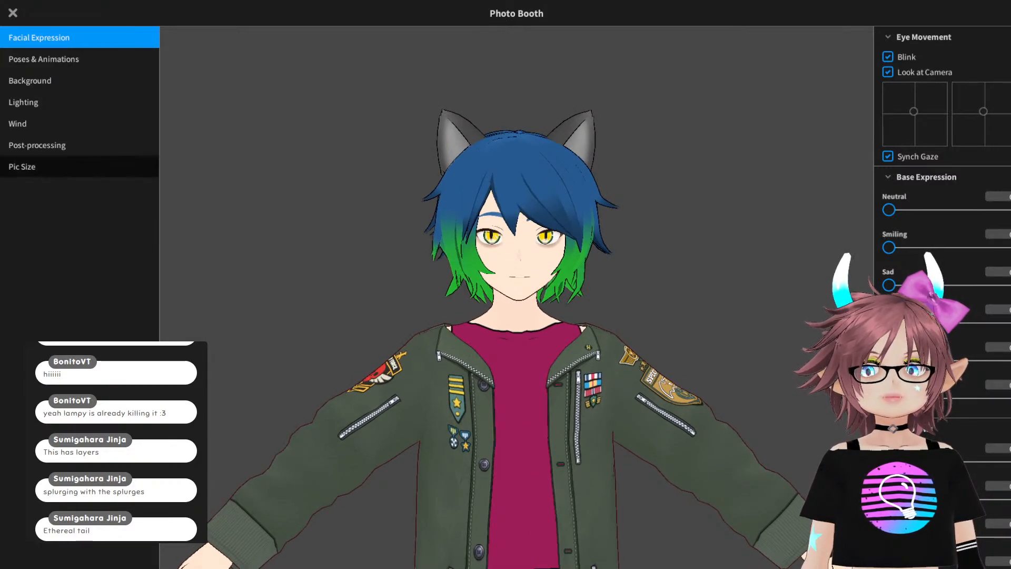
{"action": "left_click", "coordinate": [37, 145]}
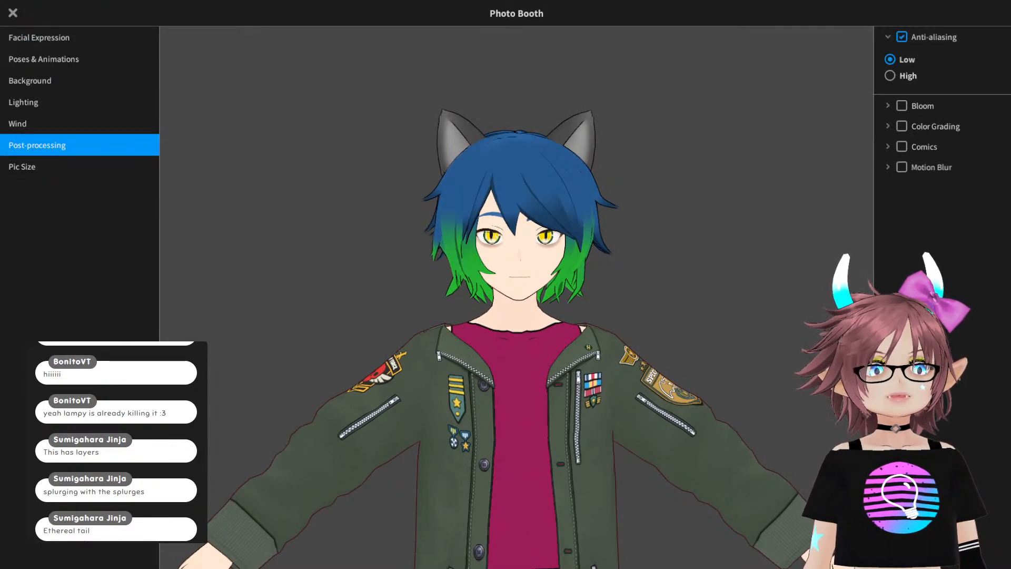
{"action": "mouse_move", "coordinate": [516, 295]}
{"action": "right_mouse_down"}
{"action": "mouse_move", "coordinate": [453, 295]}
{"action": "mouse_move", "coordinate": [516, 295]}
{"action": "mouse_move", "coordinate": [559, 158]}
{"action": "mouse_move", "coordinate": [516, 313]}
{"action": "mouse_move", "coordinate": [505, 303]}
{"action": "right_mouse_up"}
{"action": "scroll", "coordinate": [516, 295], "scroll_direction": "down", "scroll_amount": 3}
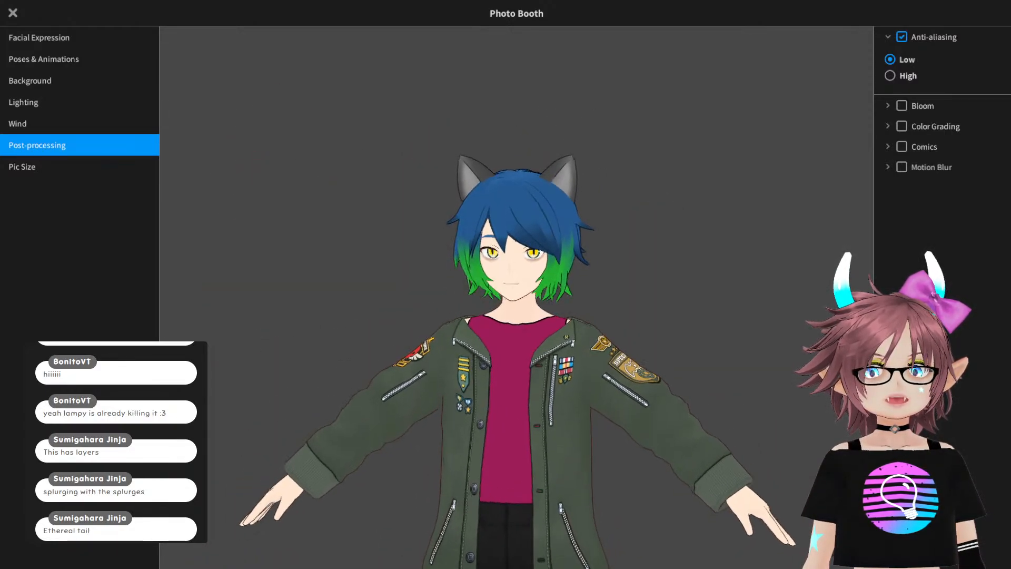
{"action": "middle_click_drag", "start_coordinate": [505, 303], "coordinate": [503, 213]}
{"action": "left_click", "coordinate": [44, 59]}
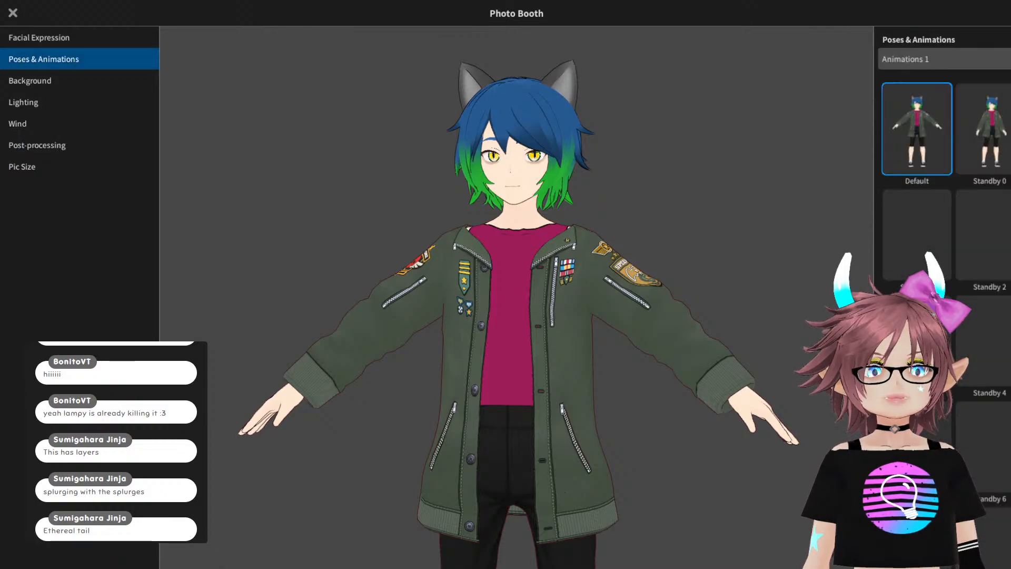
{"action": "scroll", "coordinate": [943, 316], "scroll_direction": "down", "scroll_amount": 5}
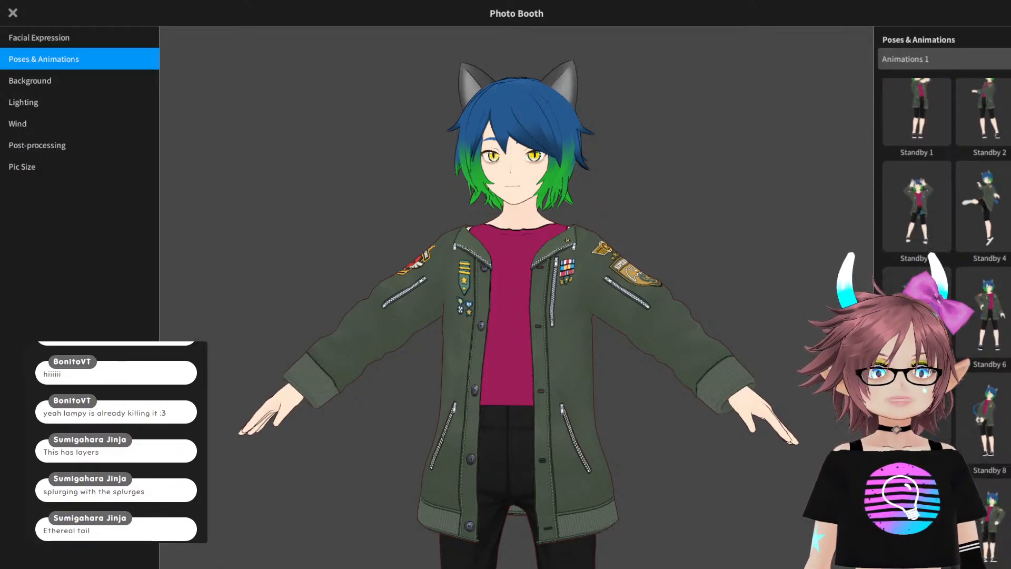
{"action": "left_click", "coordinate": [917, 389]}
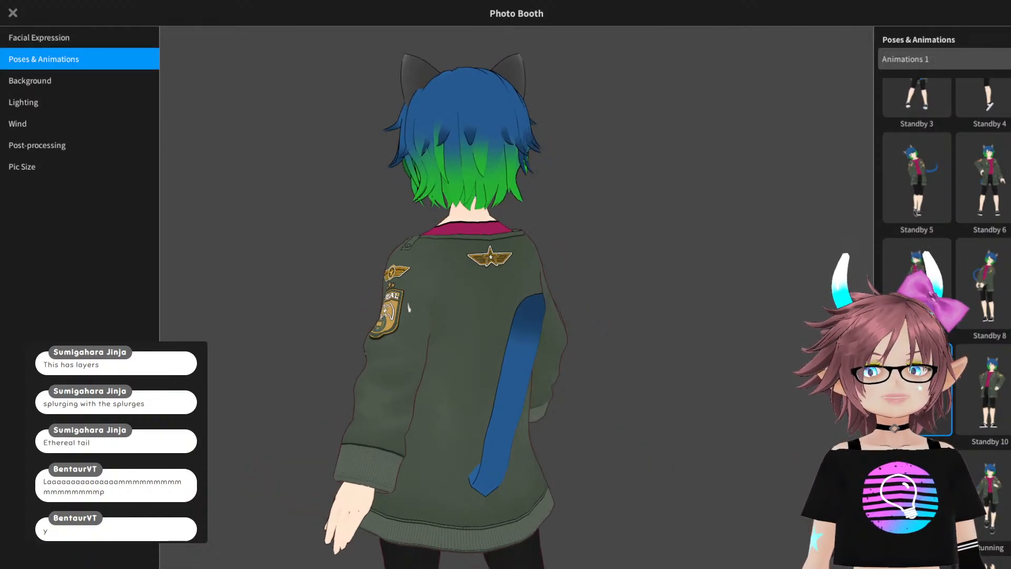
{"action": "key", "text": "Escape"}
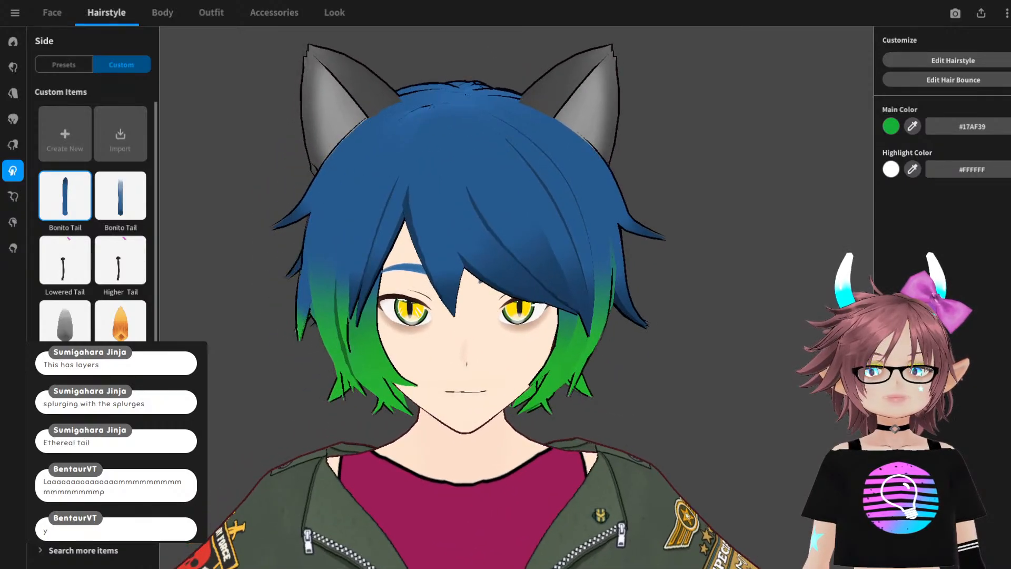
- Examine the avatar's face, fringe and green hair tips from the front, both up close and at a distance
{"action": "right_click_drag", "start_coordinate": [548, 295], "coordinate": [522, 291]}
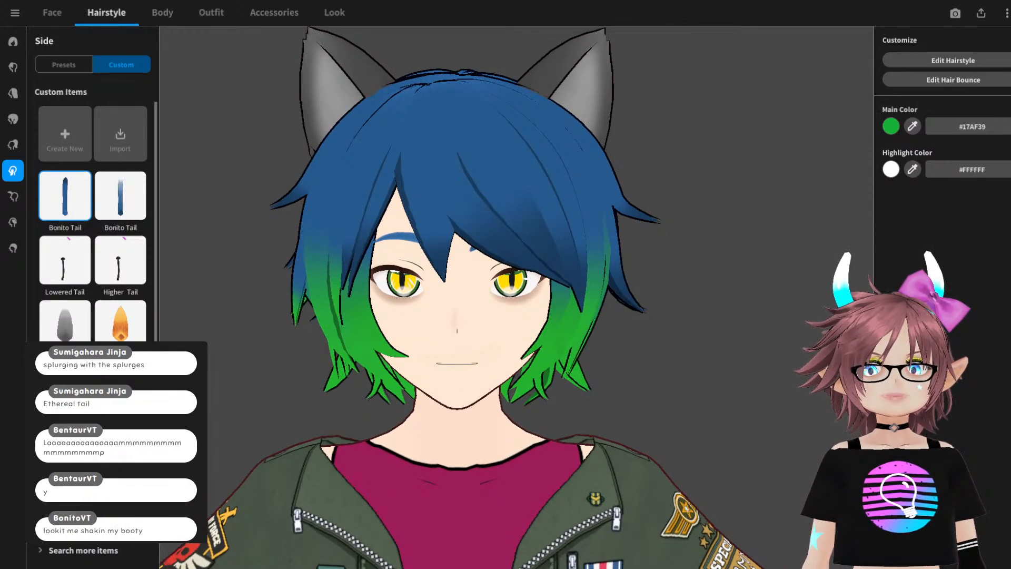
{"action": "scroll", "coordinate": [517, 295], "scroll_direction": "down", "scroll_amount": 3}
{"action": "scroll", "coordinate": [517, 295], "scroll_direction": "up", "scroll_amount": 4}
{"action": "scroll", "coordinate": [517, 295], "scroll_direction": "down", "scroll_amount": 1}
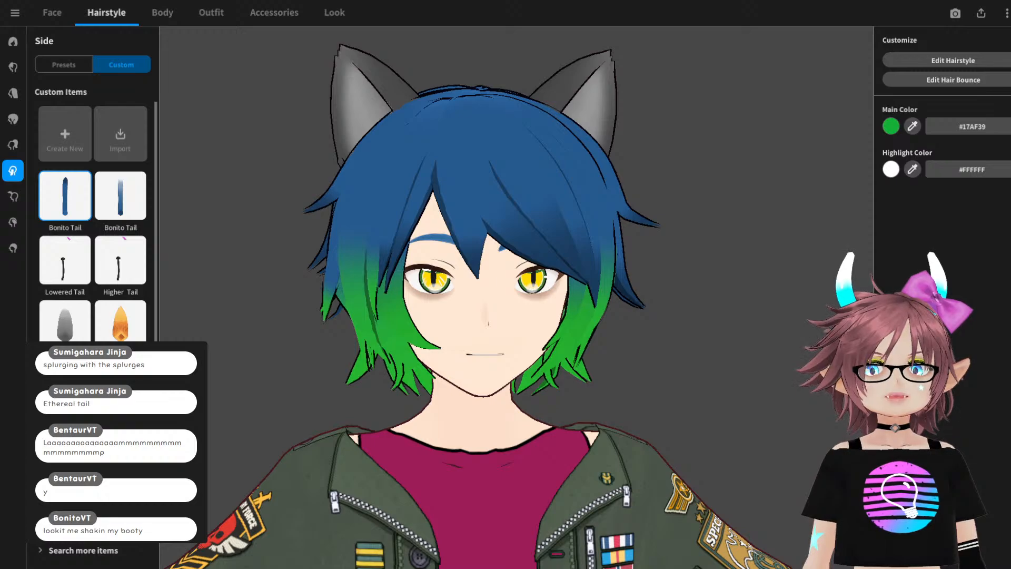
{"action": "scroll", "coordinate": [517, 295], "scroll_direction": "up", "scroll_amount": 3}
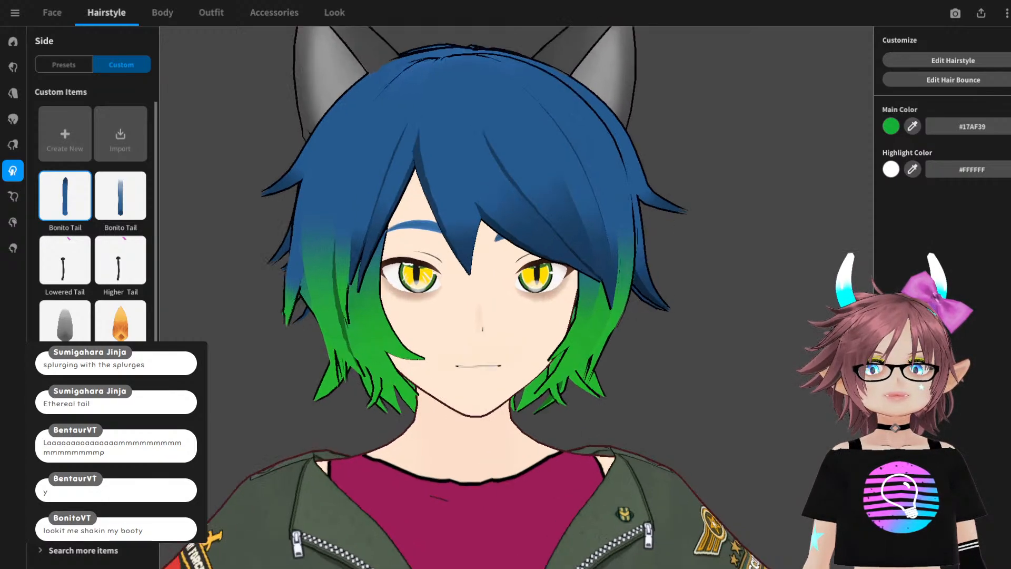
{"action": "scroll", "coordinate": [517, 295], "scroll_direction": "down", "scroll_amount": 3}
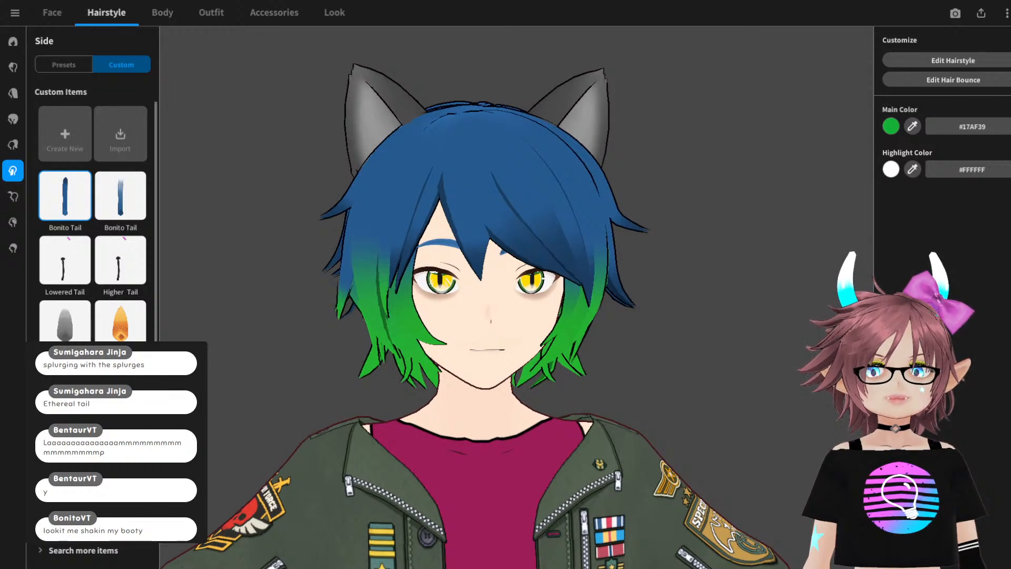
{"action": "scroll", "coordinate": [516, 294], "scroll_direction": "up", "scroll_amount": 4}
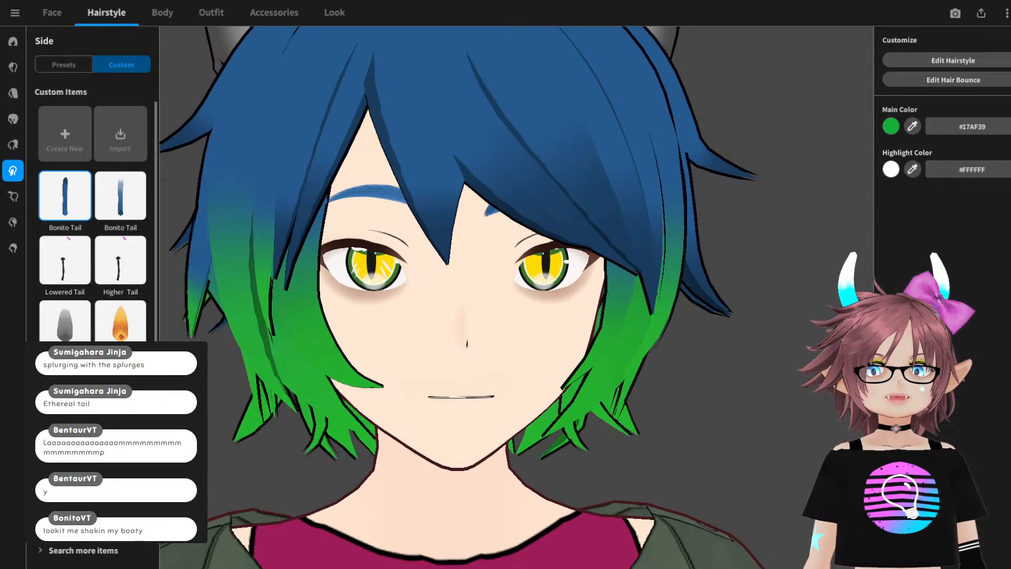
{"action": "right_click_drag", "start_coordinate": [516, 295], "coordinate": [494, 290]}
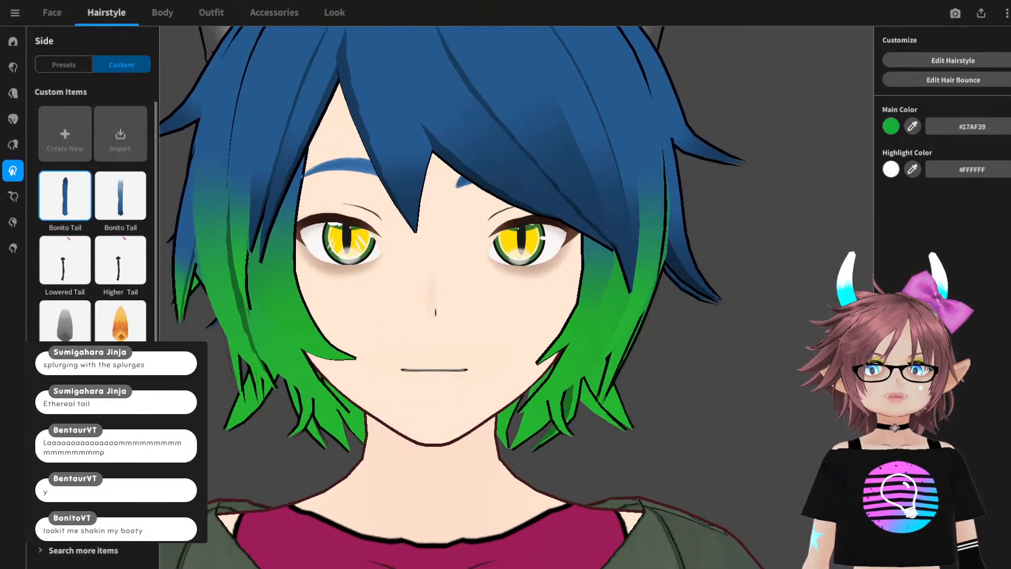
{"action": "scroll", "coordinate": [474, 295], "scroll_direction": "down", "scroll_amount": 4}
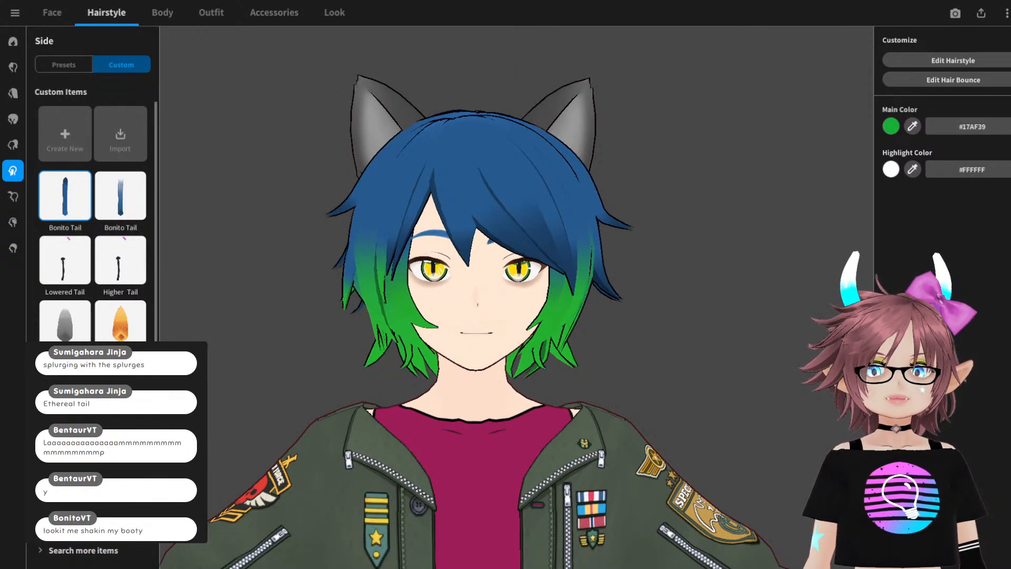
- Check the face in the reference drawing in Clip Studio Paint, and compare it with the avatar in VRoid Studio
{"action": "key", "text": "alt+Tab"}
{"action": "scroll", "coordinate": [652, 188], "scroll_direction": "up", "scroll_amount": 3}
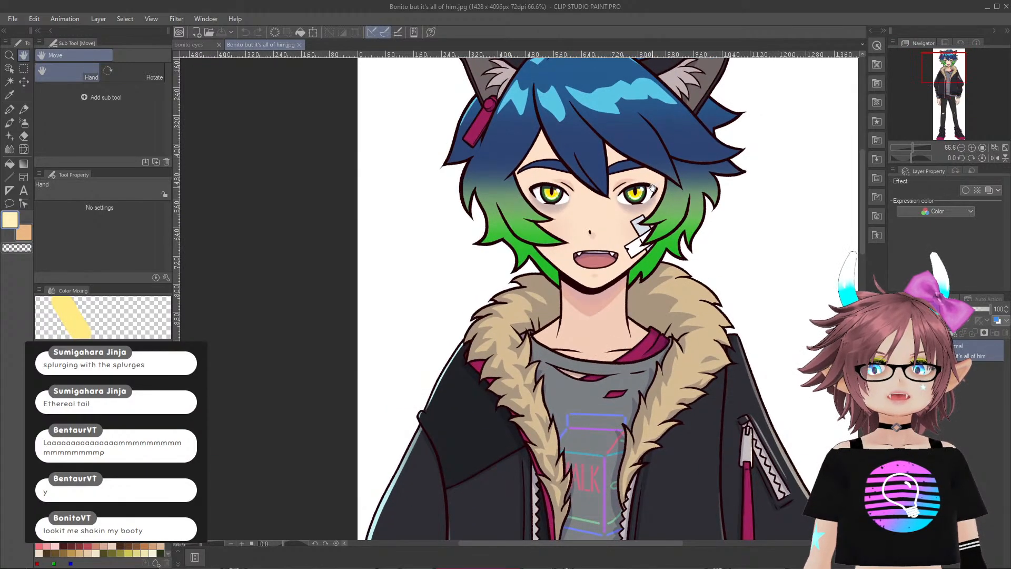
{"action": "scroll", "coordinate": [652, 188], "scroll_direction": "down", "scroll_amount": 2}
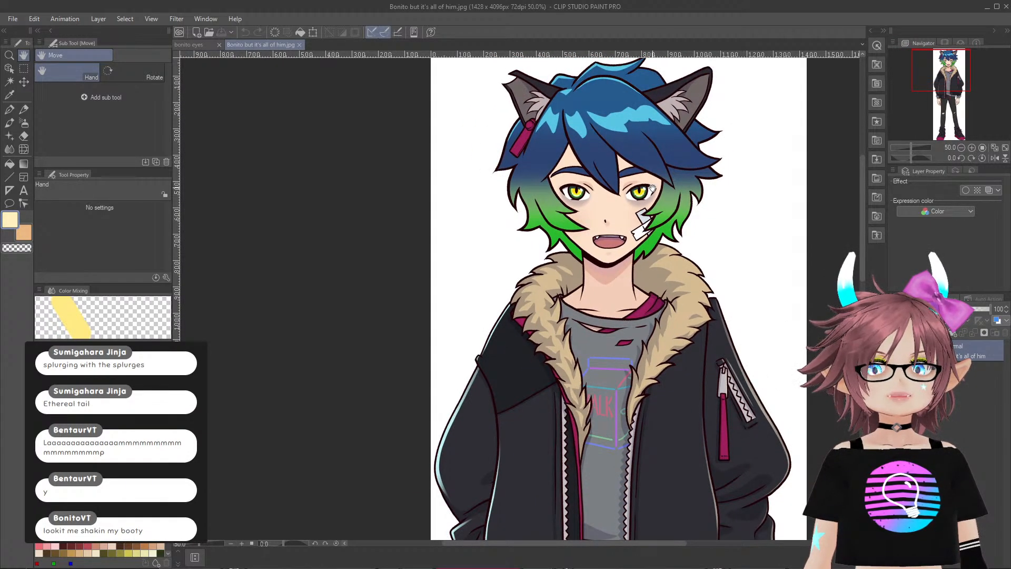
{"action": "key", "text": "alt+Tab"}
{"action": "scroll", "coordinate": [652, 188], "scroll_direction": "up", "scroll_amount": 4}
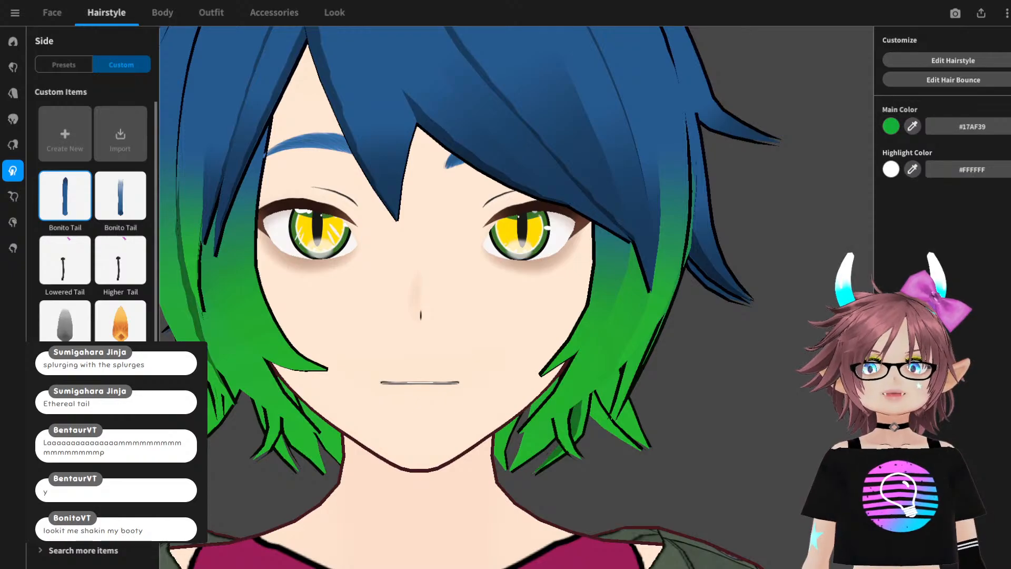
{"action": "scroll", "coordinate": [516, 297], "scroll_direction": "down", "scroll_amount": 5}
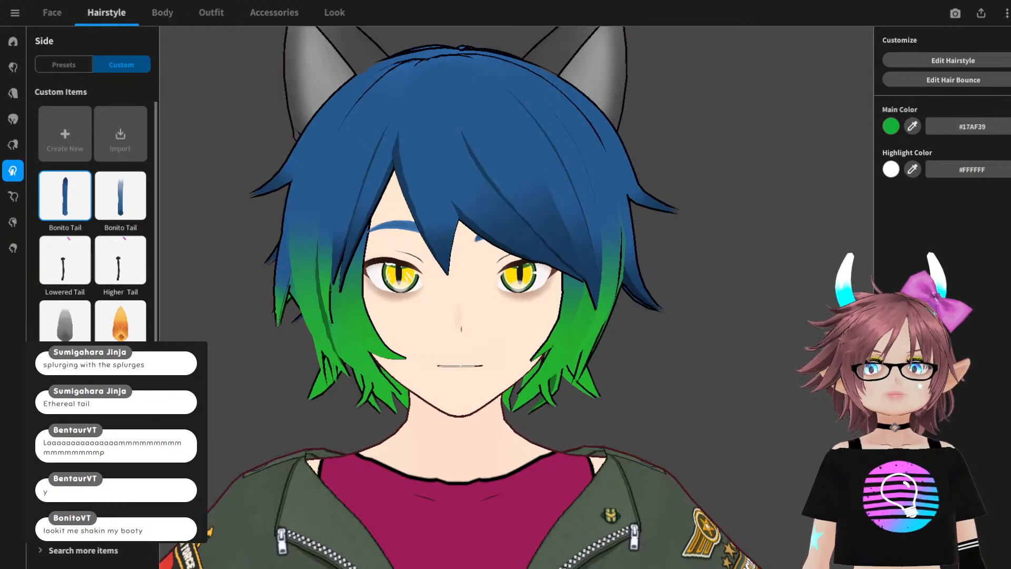
{"action": "scroll", "coordinate": [516, 297], "scroll_direction": "down", "scroll_amount": 3}
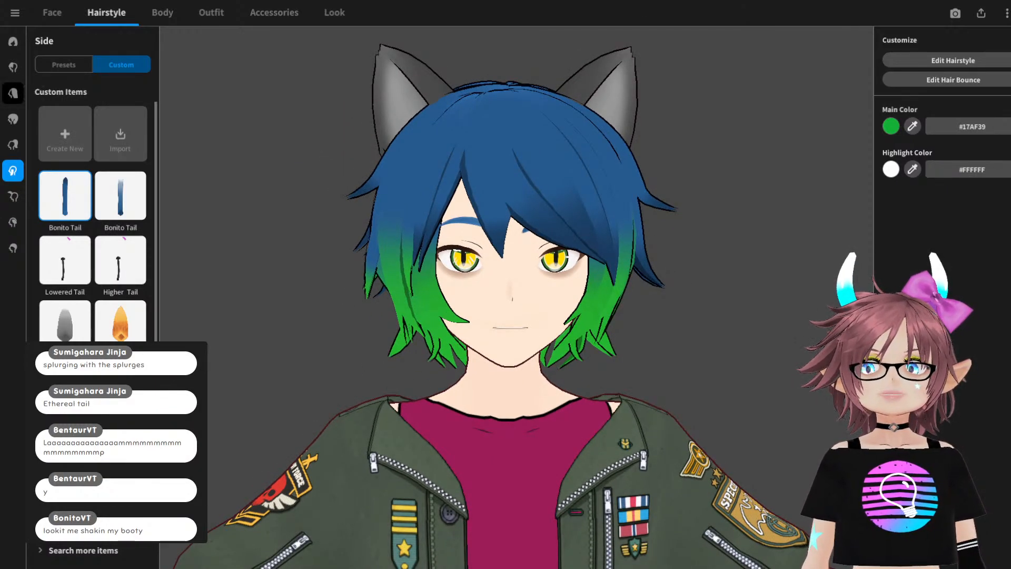
- Open the face's Eyebrows settings and examine the eyebrows against the fringe from three-quarter angles
{"action": "left_click", "coordinate": [52, 12]}
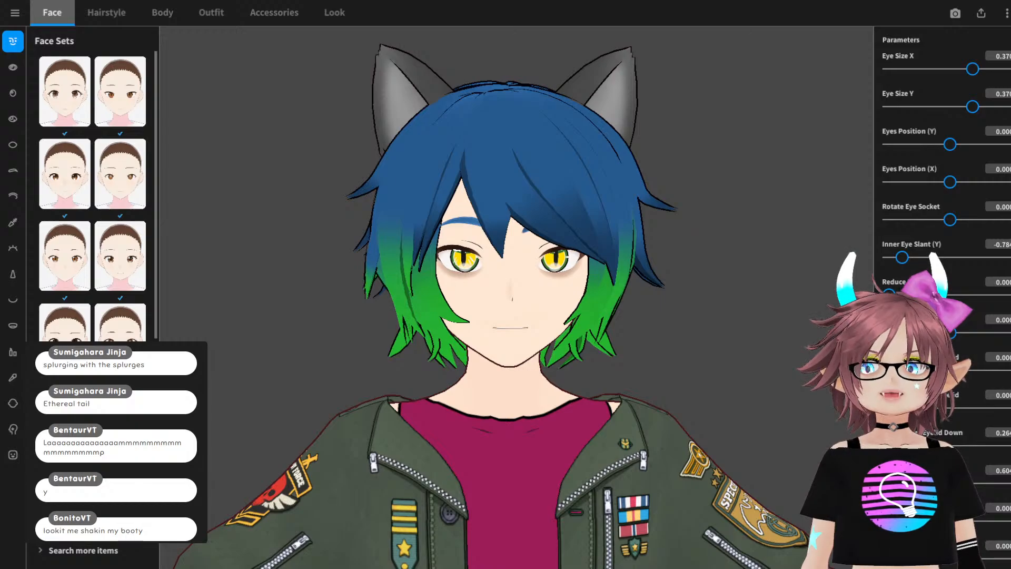
{"action": "left_click", "coordinate": [13, 170]}
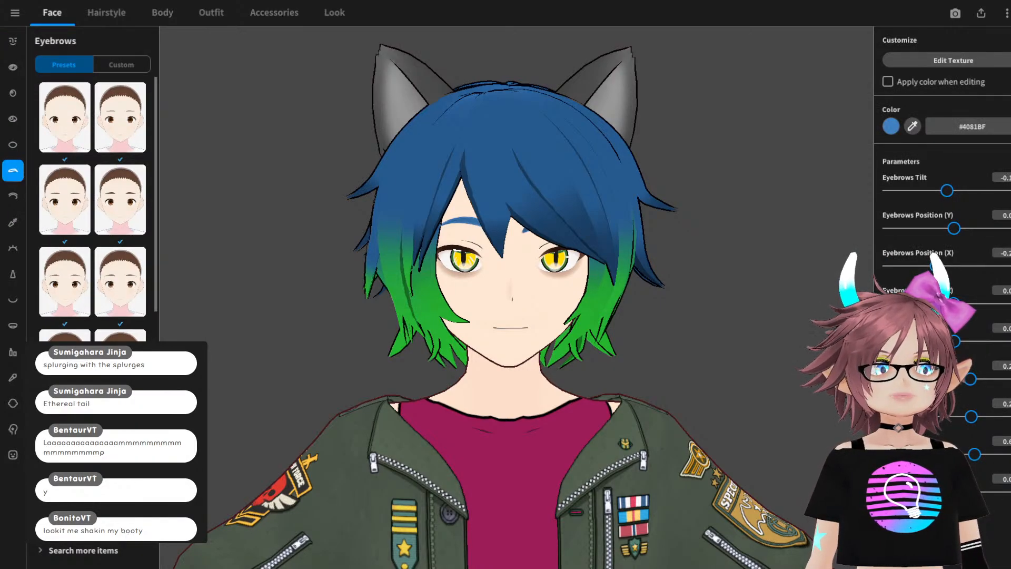
{"action": "right_click_drag", "start_coordinate": [506, 295], "coordinate": [621, 295]}
{"action": "middle_click_drag", "start_coordinate": [584, 258], "coordinate": [514, 275]}
{"action": "scroll", "coordinate": [510, 343], "scroll_direction": "up", "scroll_amount": 6}
{"action": "scroll", "coordinate": [509, 344], "scroll_direction": "down", "scroll_amount": 4}
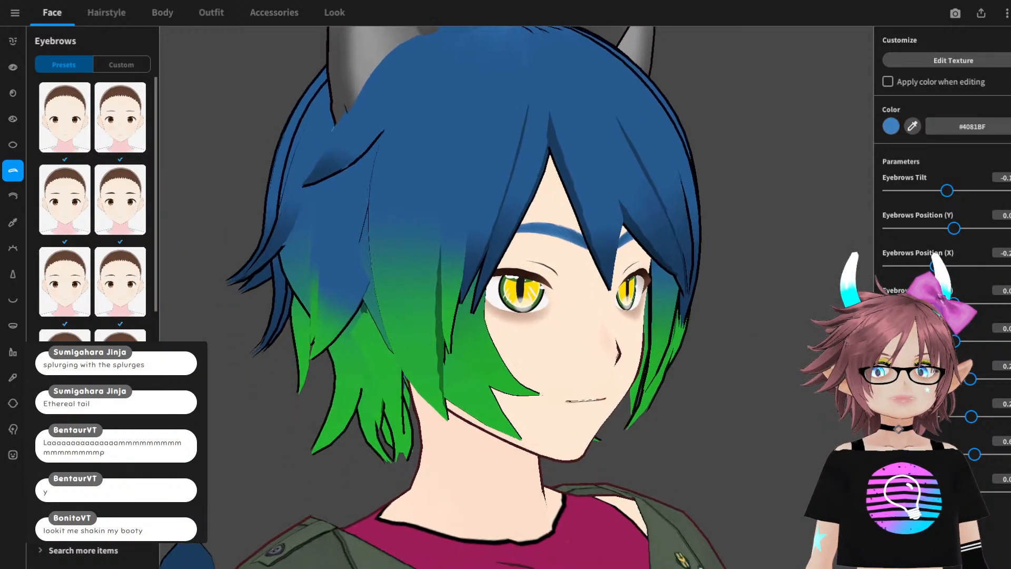
{"action": "right_click_drag", "start_coordinate": [514, 275], "coordinate": [471, 275]}
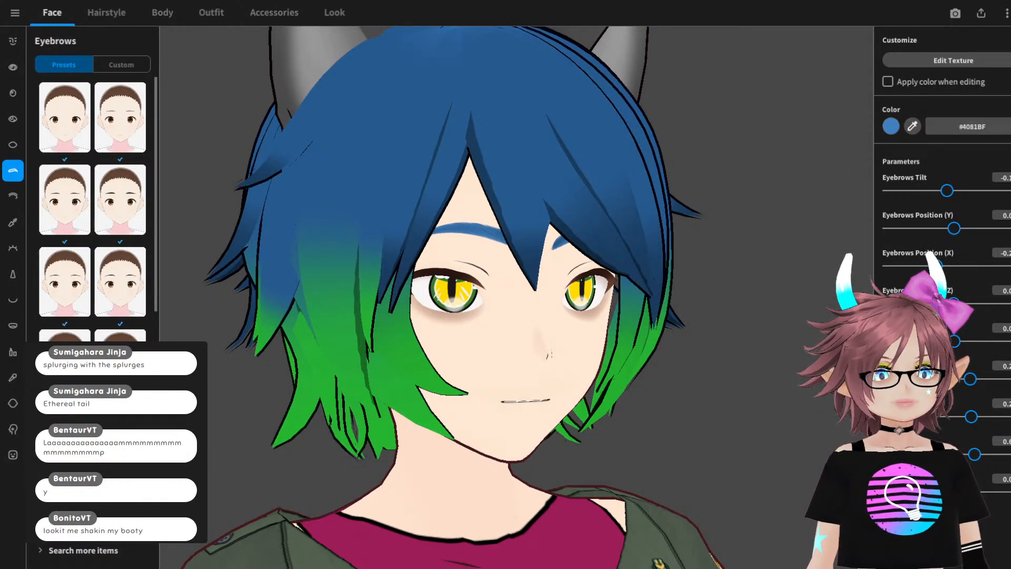
{"action": "right_click_drag", "start_coordinate": [470, 274], "coordinate": [574, 275]}
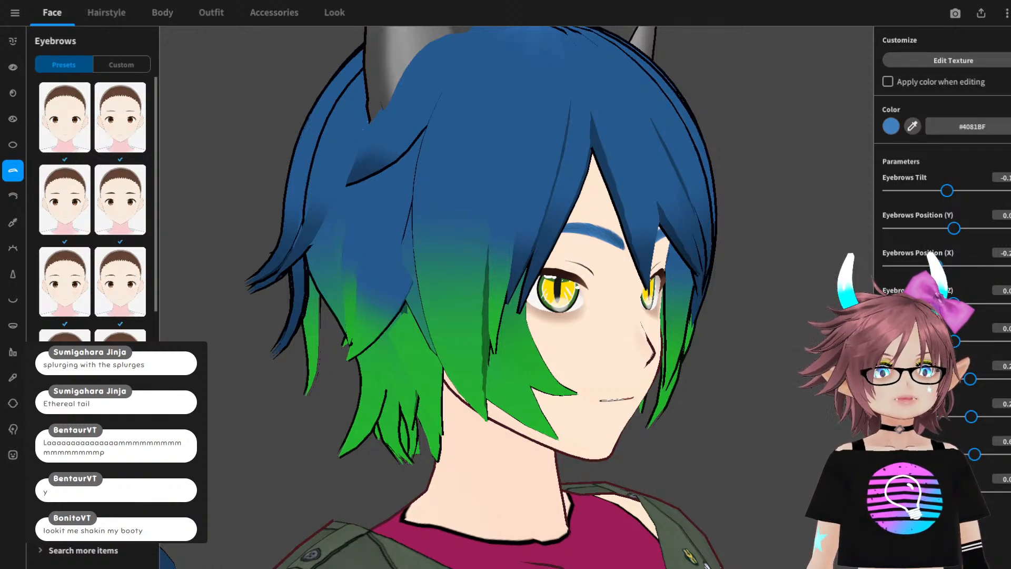
- Try higher Eyebrows Tilt and Eyebrows Position (Y) values, undoing each change
{"action": "left_click_drag", "start_coordinate": [947, 190], "coordinate": [984, 191]}
{"action": "key", "text": "ctrl+z"}
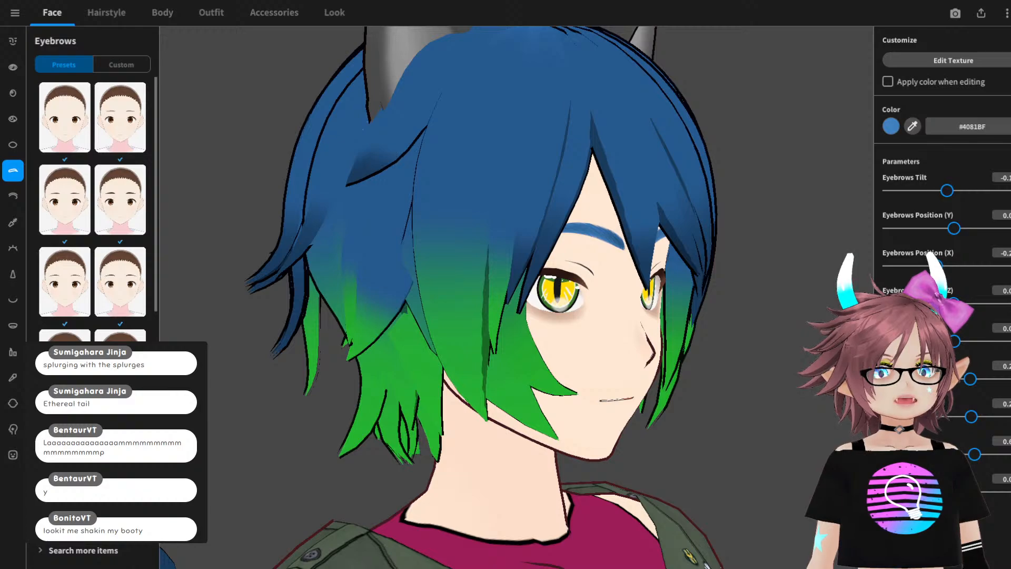
{"action": "left_click_drag", "start_coordinate": [954, 228], "coordinate": [986, 228]}
{"action": "key", "text": "ctrl+z"}
- Try shifting the eyebrows in depth with Eyebrows Position (Z) values of 12, 3 and 5, and undo the shift
{"action": "left_click_drag", "start_coordinate": [954, 304], "coordinate": [1010, 304]}
{"action": "mouse_move", "coordinate": [684, 305]}
{"action": "right_mouse_down"}
{"action": "mouse_move", "coordinate": [761, 308]}
{"action": "mouse_move", "coordinate": [685, 307]}
{"action": "right_mouse_up"}
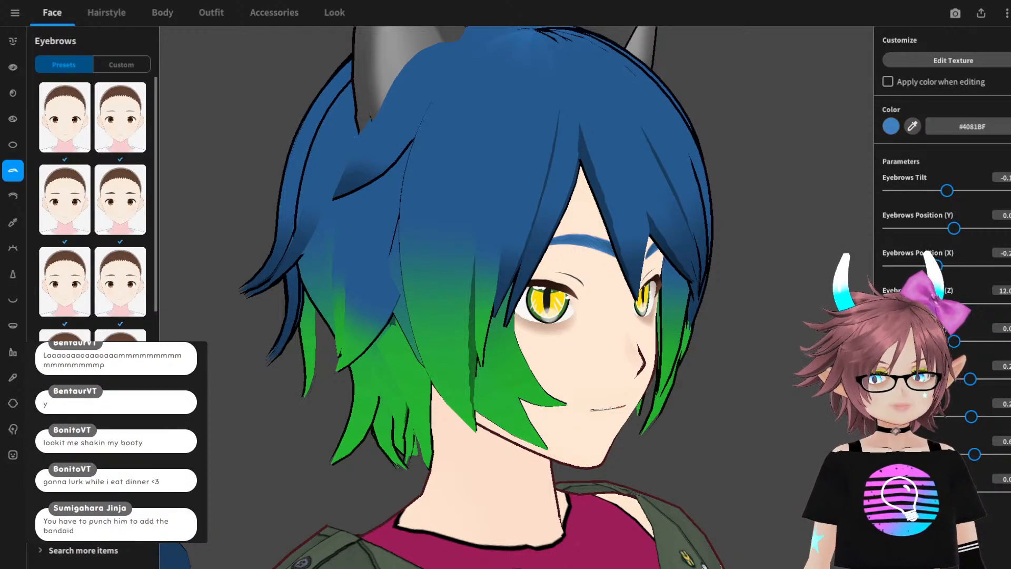
{"action": "left_click", "coordinate": [120, 446]}
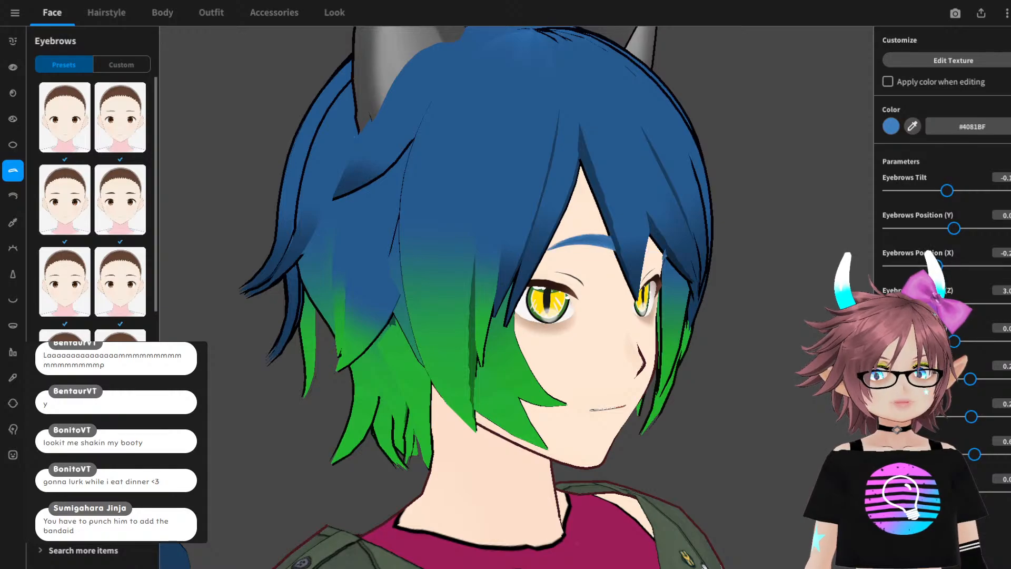
{"action": "right_click_drag", "start_coordinate": [685, 307], "coordinate": [595, 307]}
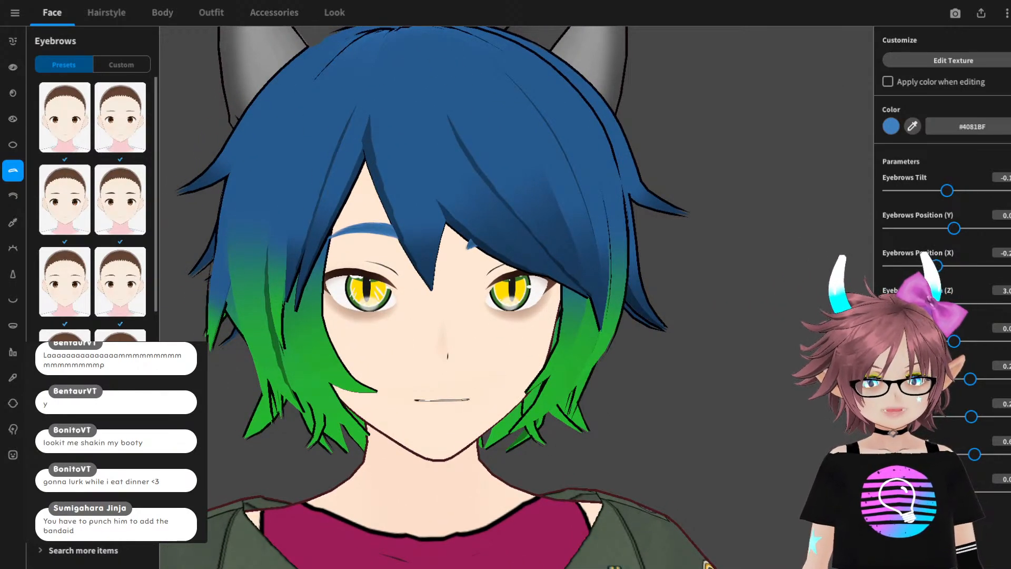
{"action": "key", "text": "Return"}
{"action": "right_click_drag", "start_coordinate": [596, 306], "coordinate": [590, 277]}
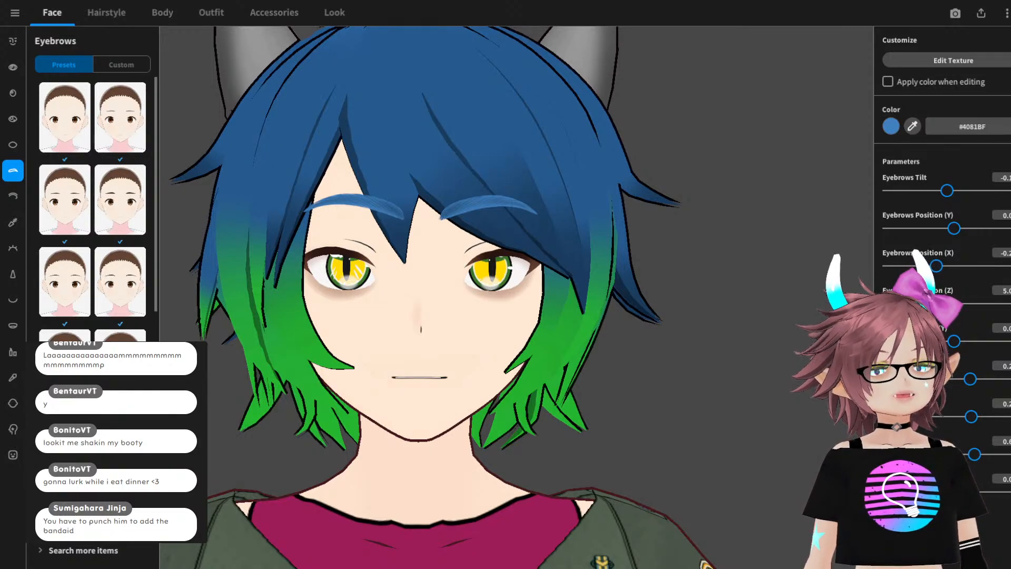
{"action": "mouse_move", "coordinate": [590, 276]}
{"action": "right_mouse_down"}
{"action": "mouse_move", "coordinate": [575, 277]}
{"action": "mouse_move", "coordinate": [610, 277]}
{"action": "right_mouse_up"}
{"action": "key", "text": "ctrl+z"}
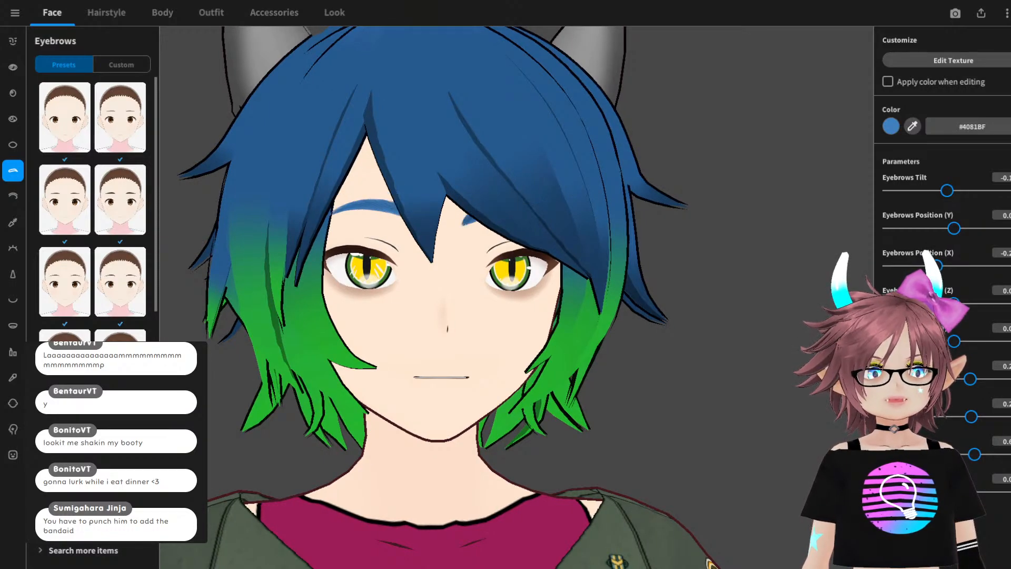
{"action": "right_click_drag", "start_coordinate": [527, 276], "coordinate": [506, 252]}
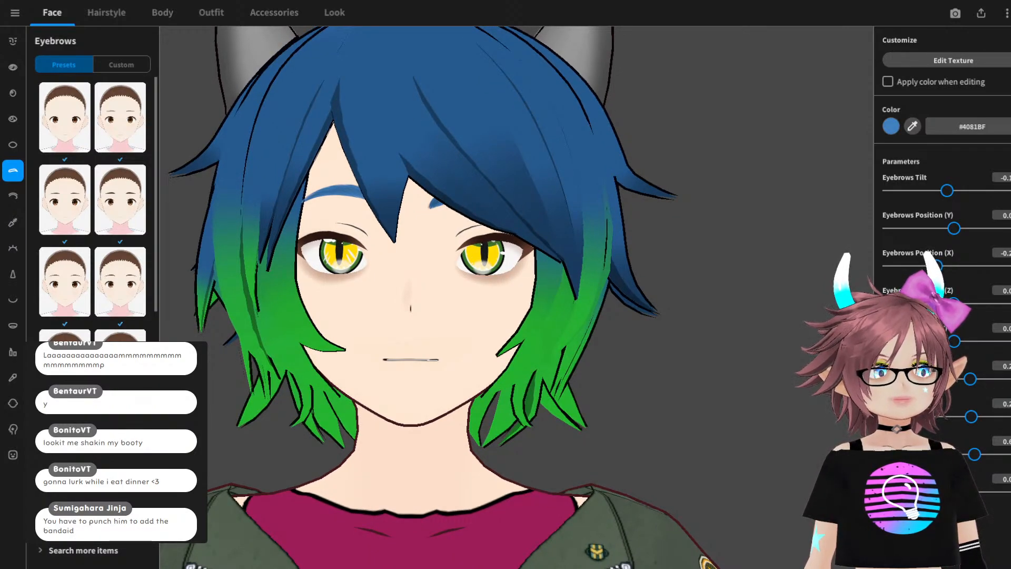
{"action": "mouse_move", "coordinate": [505, 251]}
{"action": "right_mouse_down"}
{"action": "mouse_move", "coordinate": [466, 256]}
{"action": "mouse_move", "coordinate": [519, 263]}
{"action": "right_mouse_up"}
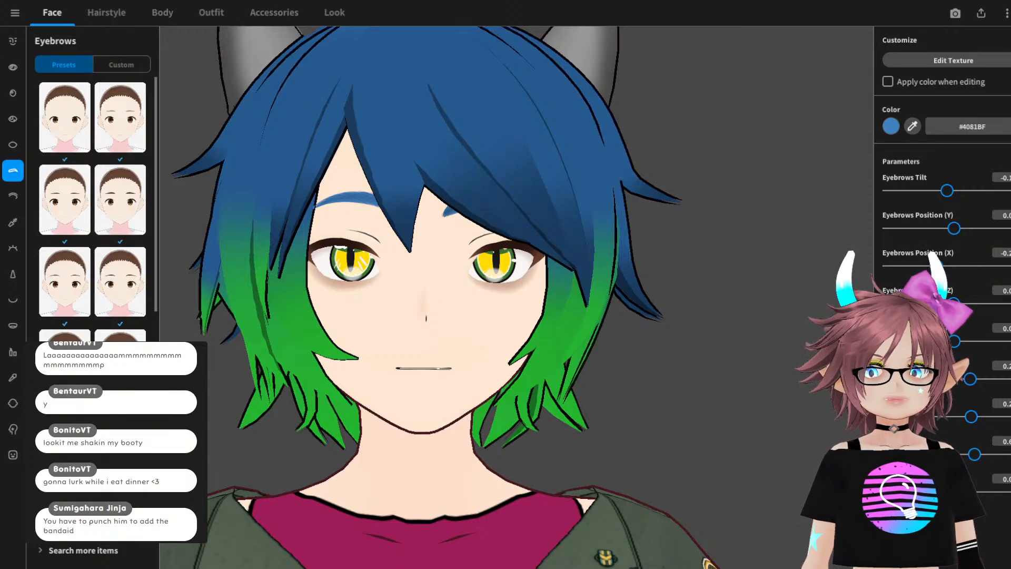
{"action": "right_click_drag", "start_coordinate": [519, 264], "coordinate": [948, 287]}
{"action": "right_click_drag", "start_coordinate": [421, 287], "coordinate": [534, 316]}
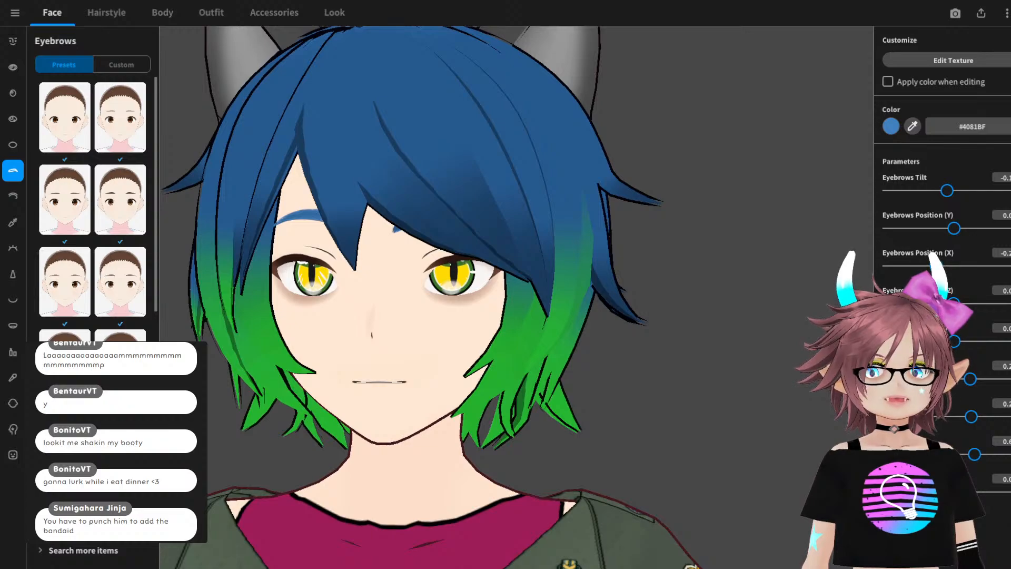
- Check the eyebrows in the Clip Studio Paint reference drawing, and compare them with the avatar's face in VRoid Studio
{"action": "left_click", "coordinate": [634, 557]}
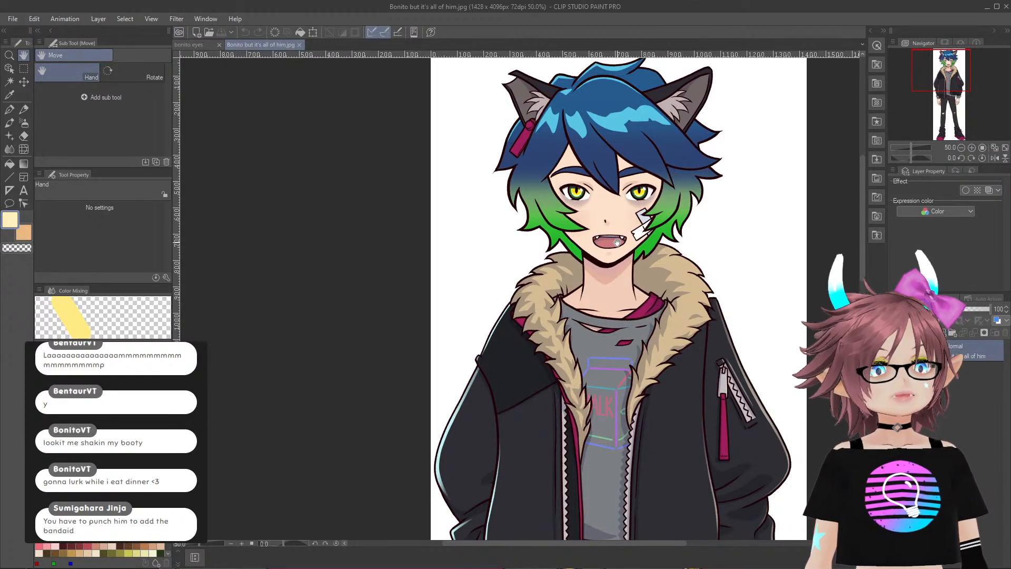
{"action": "key", "text": "alt+Tab"}
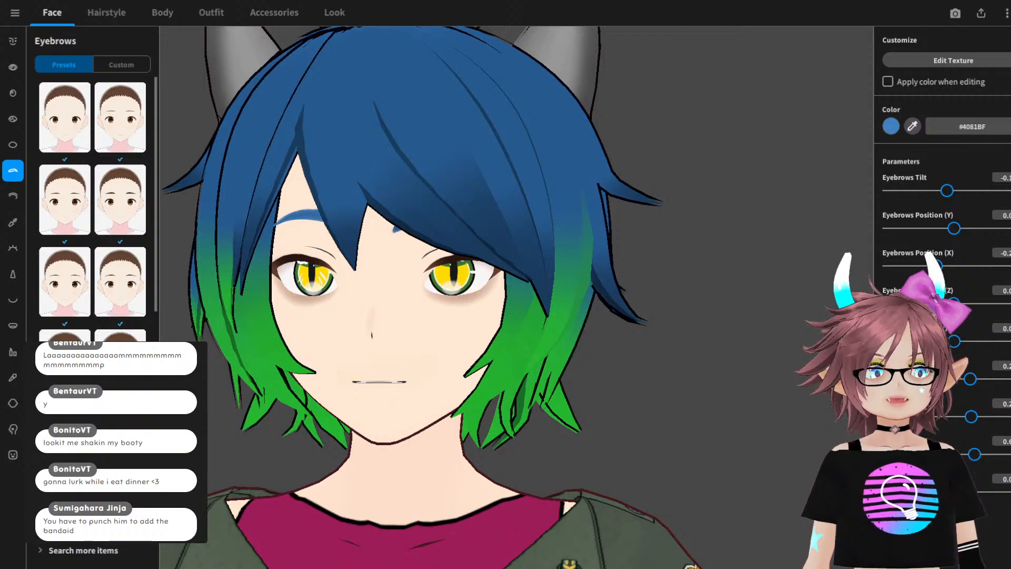
{"action": "right_click_drag", "start_coordinate": [401, 295], "coordinate": [434, 289]}
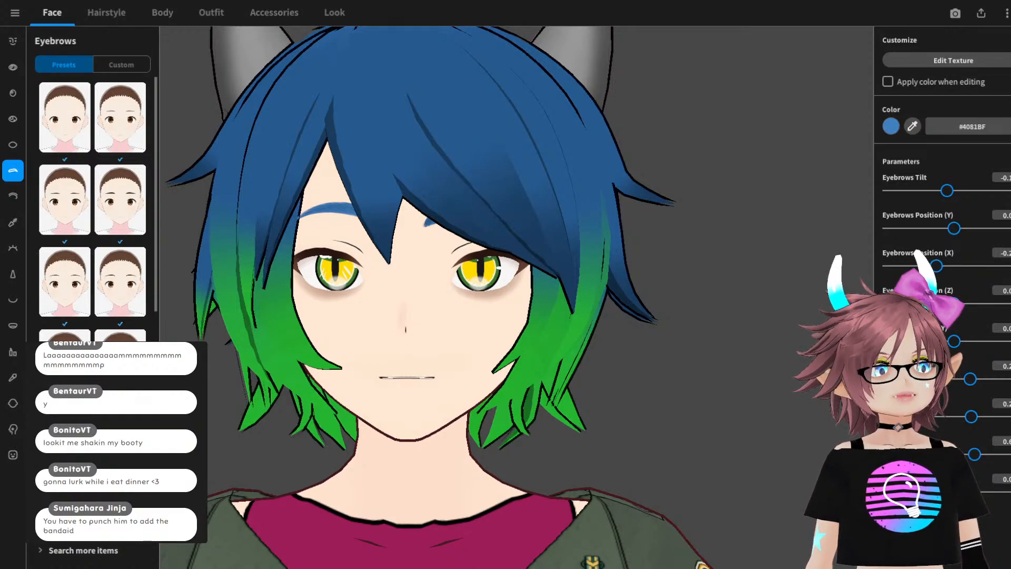
{"action": "middle_click_drag", "start_coordinate": [411, 295], "coordinate": [494, 316]}
{"action": "right_click_drag", "start_coordinate": [494, 316], "coordinate": [484, 296]}
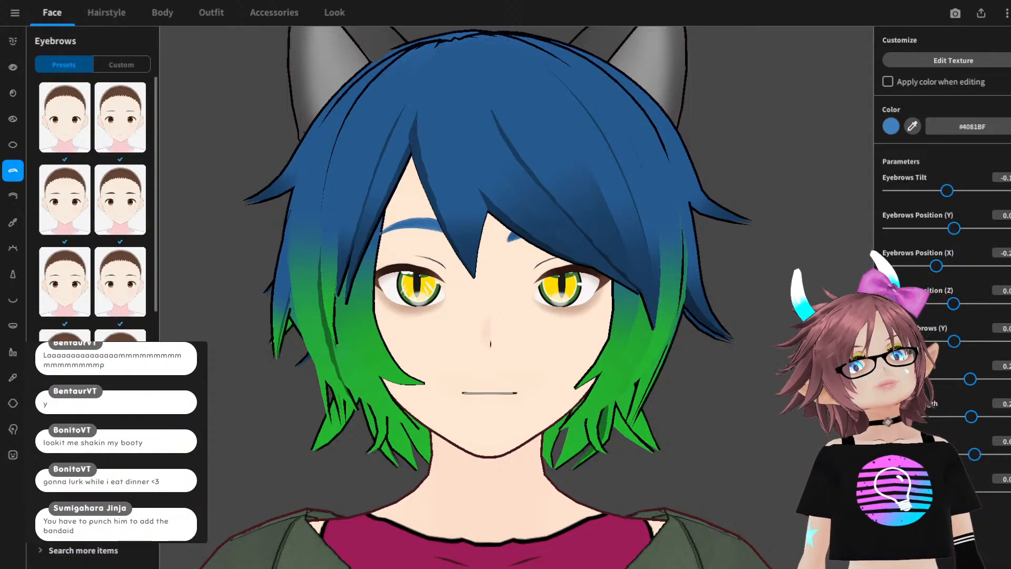
{"action": "mouse_move", "coordinate": [553, 316]}
{"action": "right_mouse_down"}
{"action": "mouse_move", "coordinate": [363, 324]}
{"action": "mouse_move", "coordinate": [561, 318]}
{"action": "mouse_move", "coordinate": [542, 316]}
{"action": "right_mouse_up"}
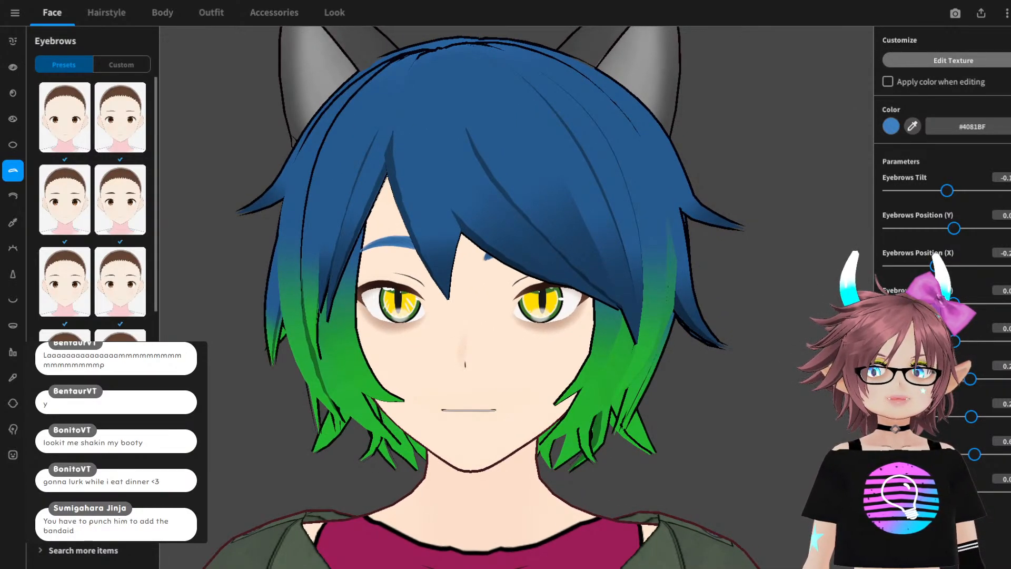
- Open the eyebrows texture for editing, and export its Default Design layer and its guide as images
{"action": "left_click", "coordinate": [954, 60]}
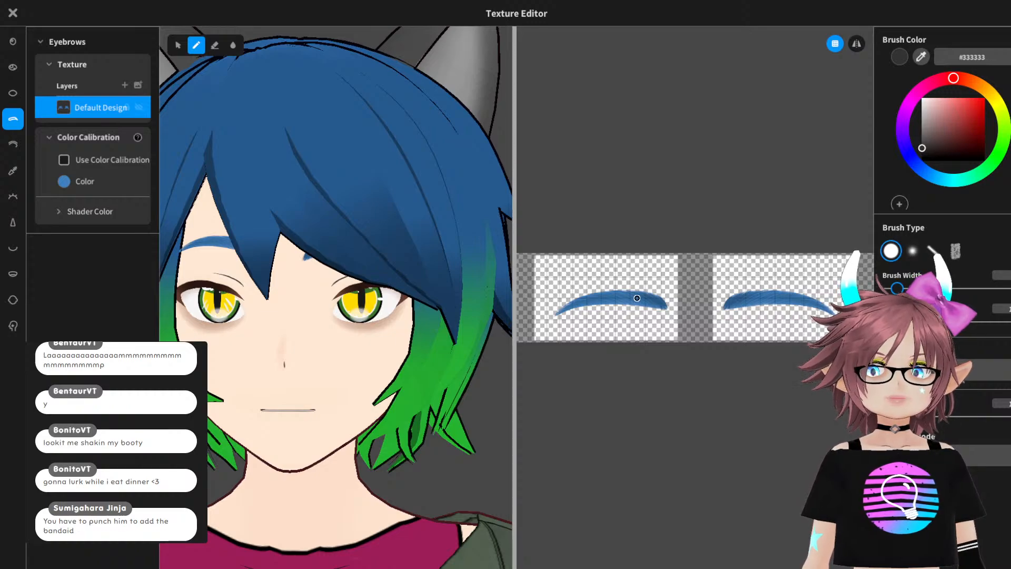
{"action": "right_click", "coordinate": [106, 107]}
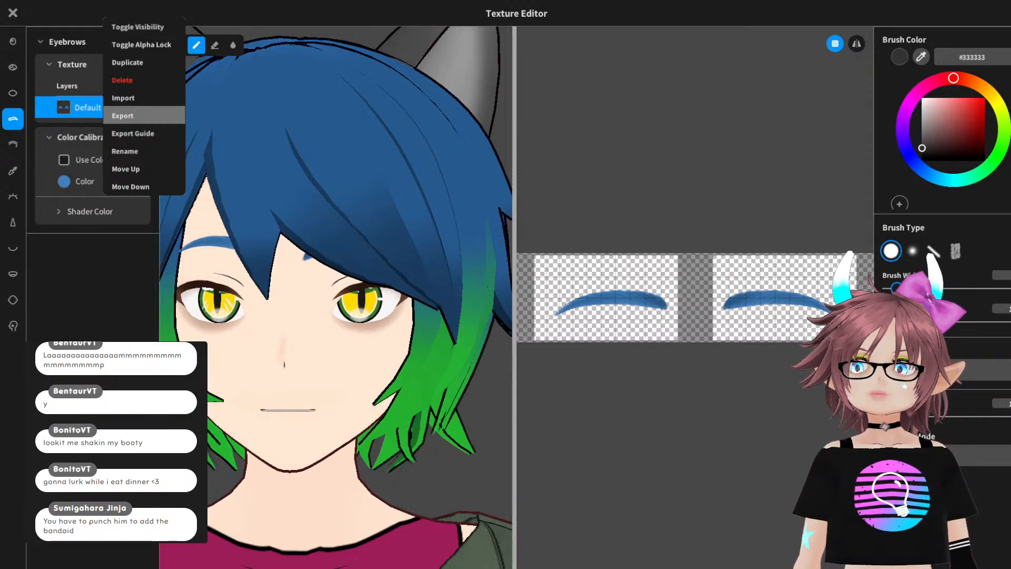
{"action": "left_click", "coordinate": [129, 115]}
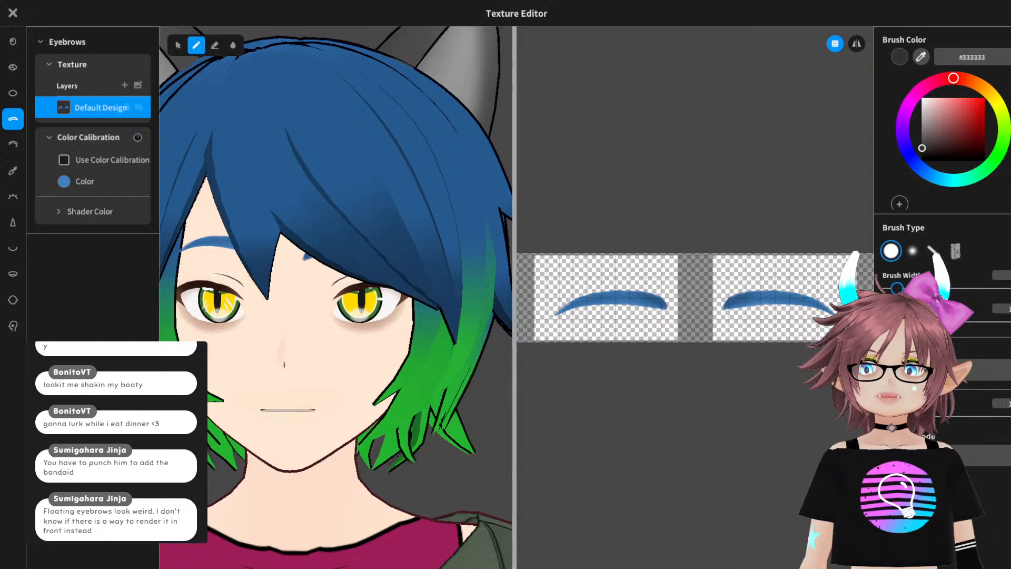
{"action": "right_click", "coordinate": [106, 105]}
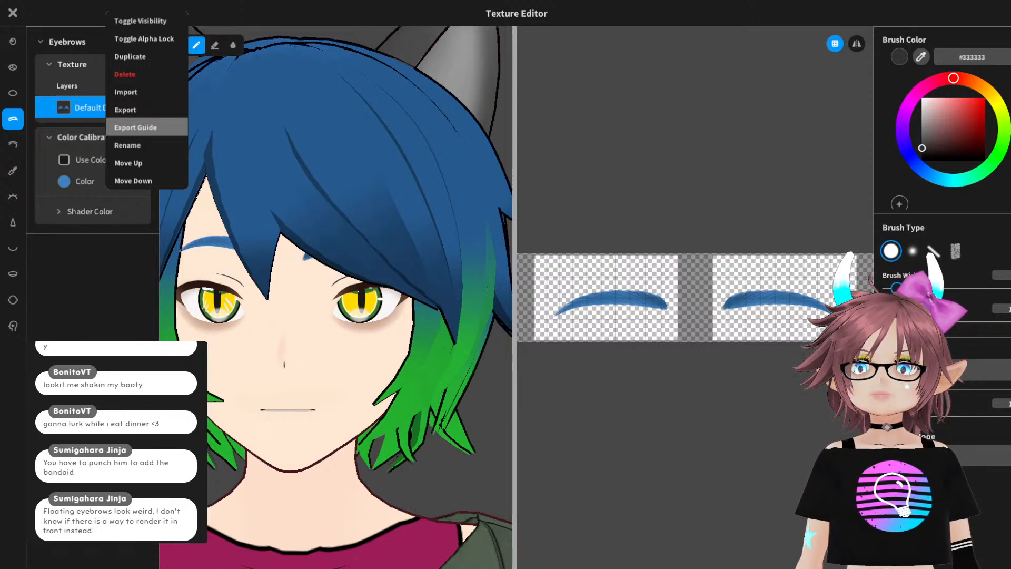
{"action": "left_click", "coordinate": [136, 128]}
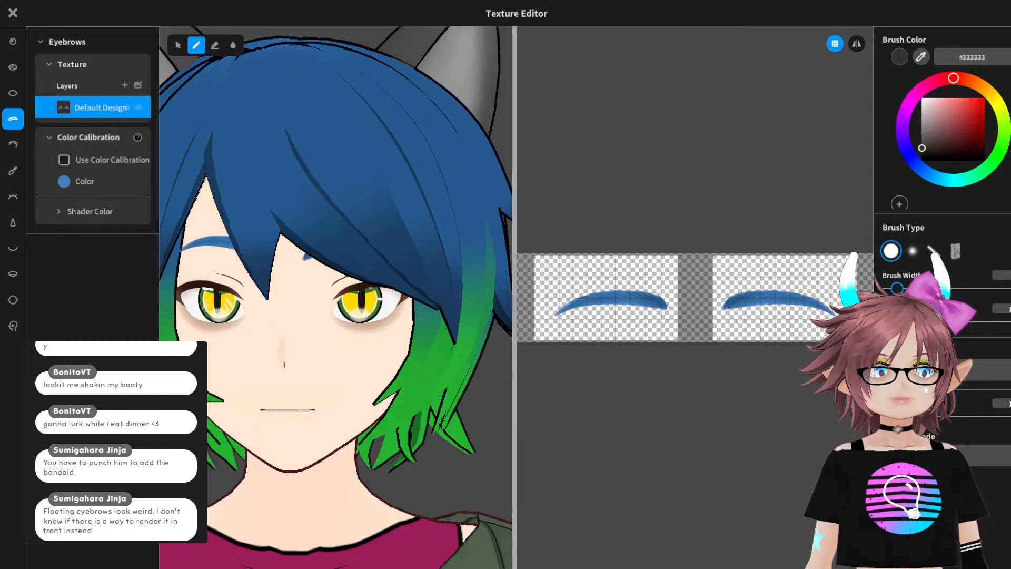
{"action": "mouse_move", "coordinate": [316, 316]}
{"action": "right_mouse_down"}
{"action": "mouse_move", "coordinate": [438, 322]}
{"action": "mouse_move", "coordinate": [221, 316]}
{"action": "mouse_move", "coordinate": [342, 316]}
{"action": "mouse_move", "coordinate": [334, 318]}
{"action": "right_mouse_up"}
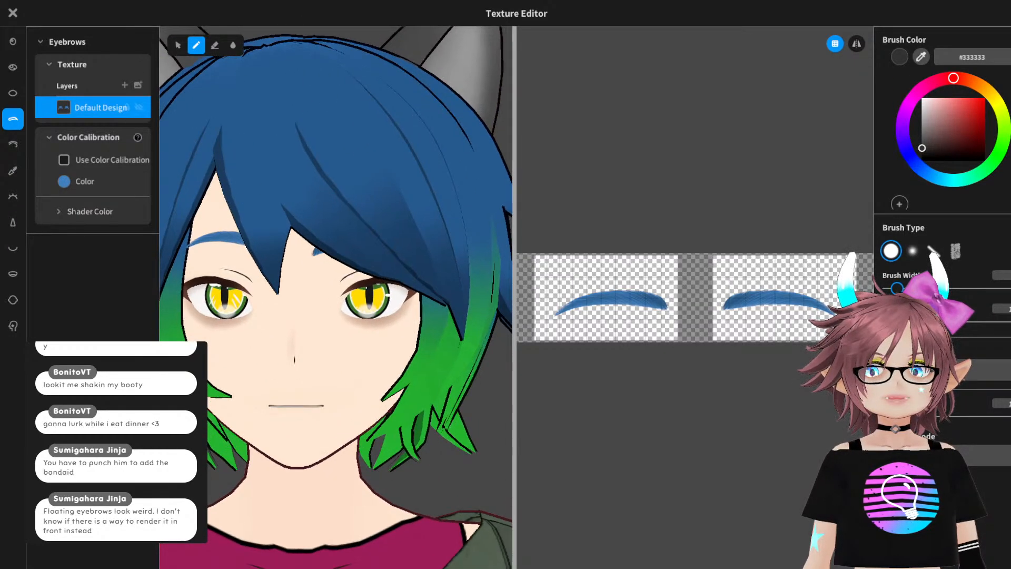
{"action": "middle_click_drag", "start_coordinate": [335, 319], "coordinate": [360, 295]}
{"action": "mouse_move", "coordinate": [361, 294]}
{"action": "right_mouse_down"}
{"action": "mouse_move", "coordinate": [382, 294]}
{"action": "mouse_move", "coordinate": [343, 297]}
{"action": "mouse_move", "coordinate": [463, 308]}
{"action": "mouse_move", "coordinate": [340, 308]}
{"action": "mouse_move", "coordinate": [345, 292]}
{"action": "mouse_move", "coordinate": [453, 305]}
{"action": "mouse_move", "coordinate": [324, 297]}
{"action": "mouse_move", "coordinate": [348, 306]}
{"action": "mouse_move", "coordinate": [371, 295]}
{"action": "mouse_move", "coordinate": [348, 295]}
{"action": "mouse_move", "coordinate": [374, 316]}
{"action": "mouse_move", "coordinate": [343, 303]}
{"action": "right_mouse_up"}
{"action": "scroll", "coordinate": [343, 302], "scroll_direction": "down", "scroll_amount": 5}
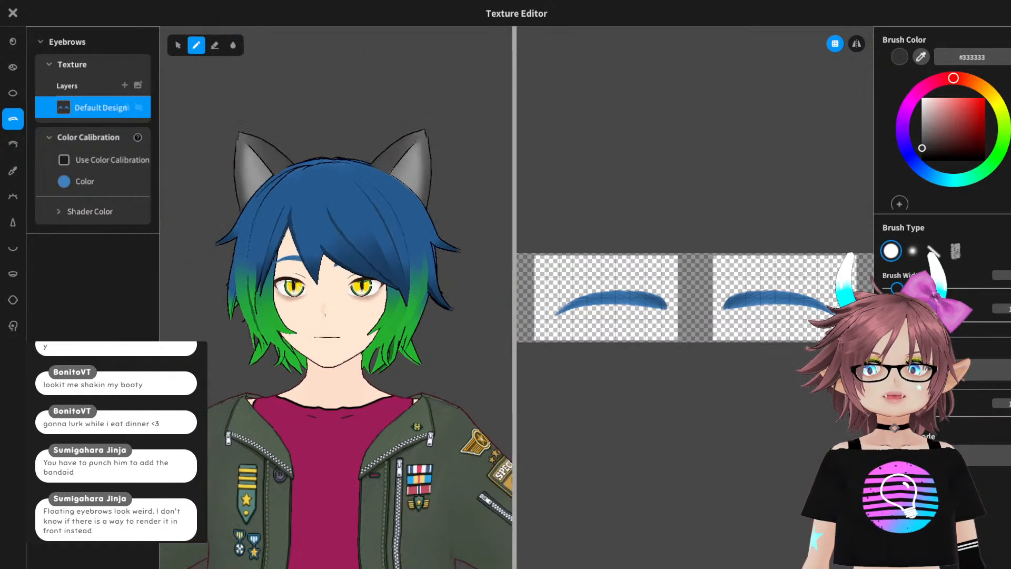
{"action": "scroll", "coordinate": [343, 302], "scroll_direction": "up", "scroll_amount": 6}
{"action": "scroll", "coordinate": [343, 302], "scroll_direction": "down", "scroll_amount": 2}
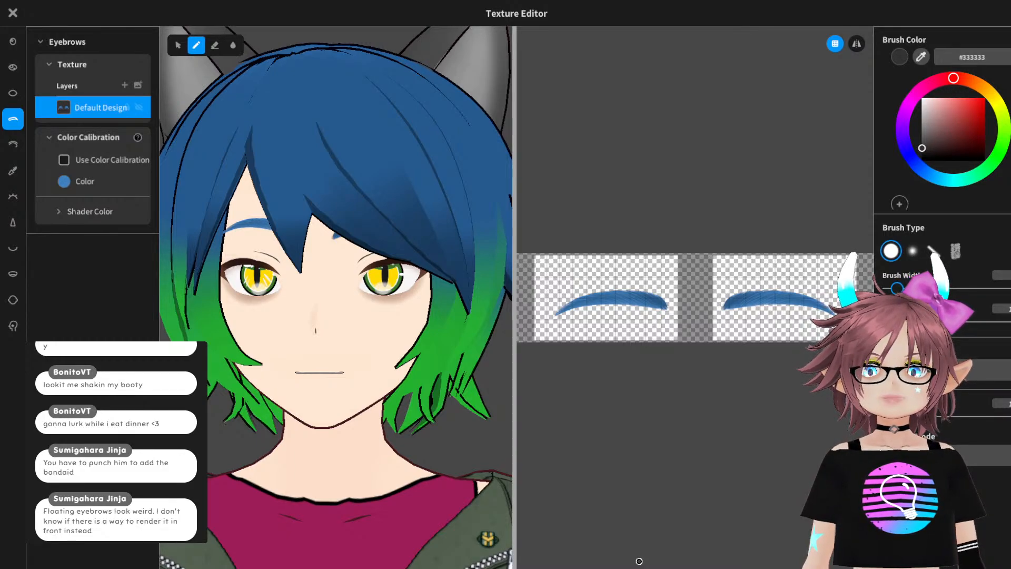
- Open the exported eyebrow texture and guide in Clip Studio Paint, and copy the whole guide into bonito eyebrow.png
{"action": "left_click", "coordinate": [109, 565]}
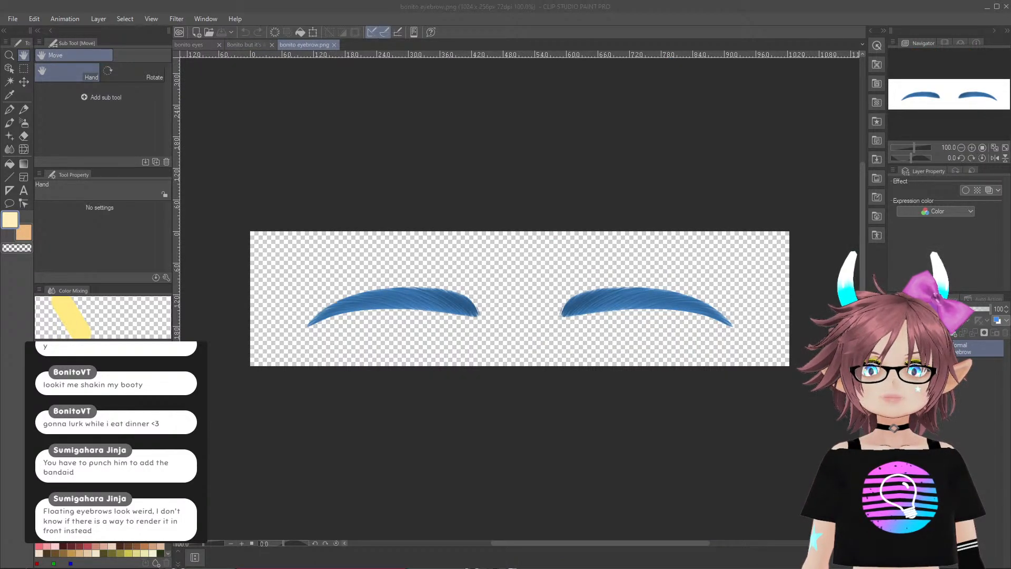
{"action": "left_click", "coordinate": [558, 5]}
{"action": "key", "text": "ctrl+a"}
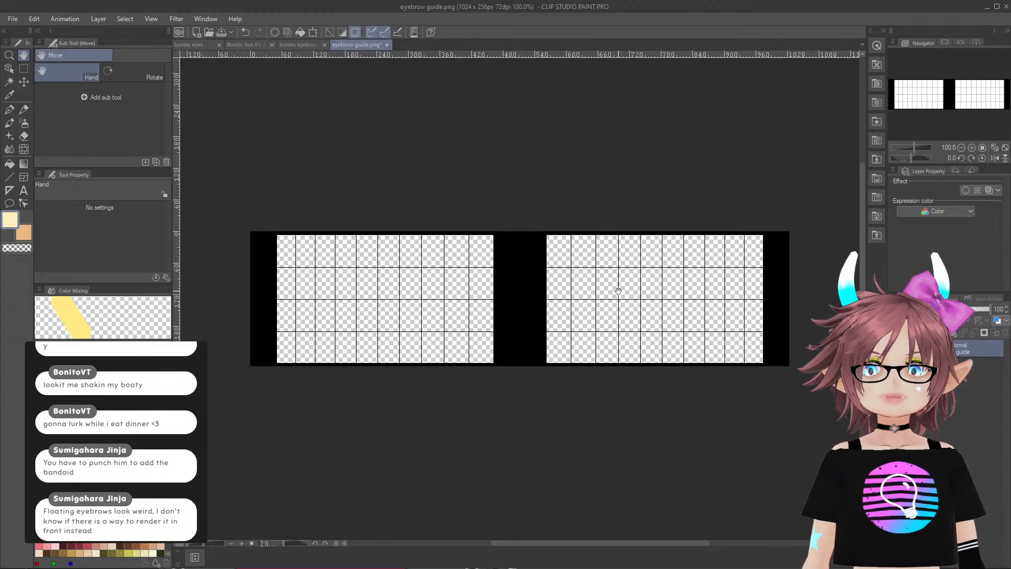
{"action": "key", "text": "ctrl+c"}
{"action": "left_click", "coordinate": [301, 45]}
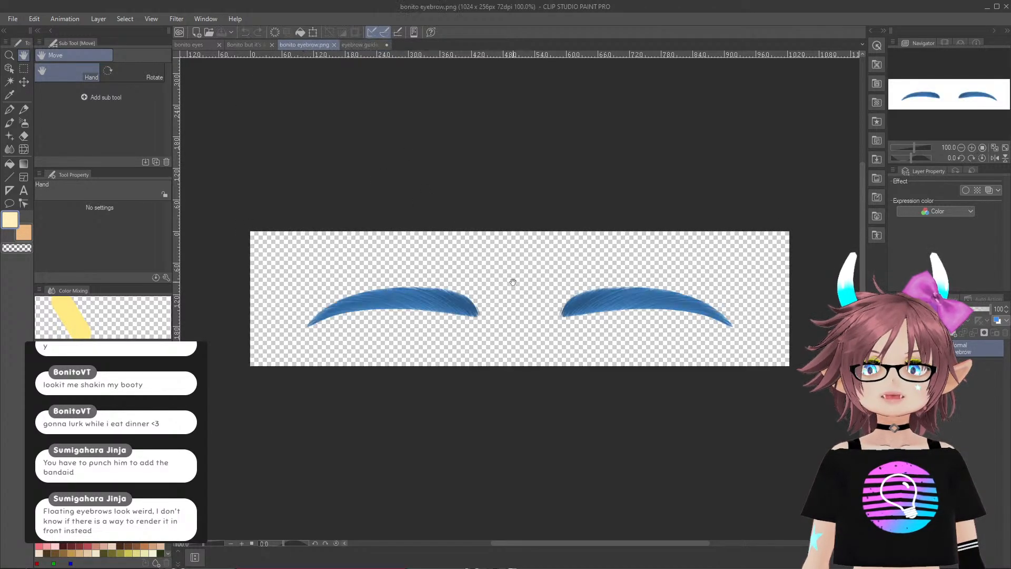
{"action": "key", "text": "ctrl+v"}
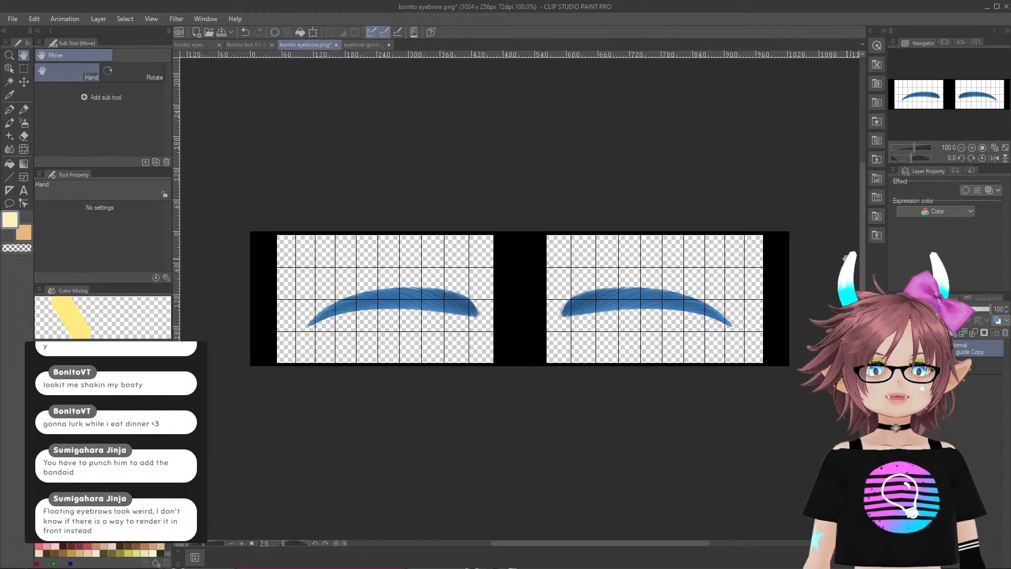
- Lower the pasted eyebrow guide layer's opacity to 19%
{"action": "left_click_drag", "start_coordinate": [973, 310], "coordinate": [956, 311]}
{"action": "scroll", "coordinate": [441, 320], "scroll_direction": "up", "scroll_amount": 5}
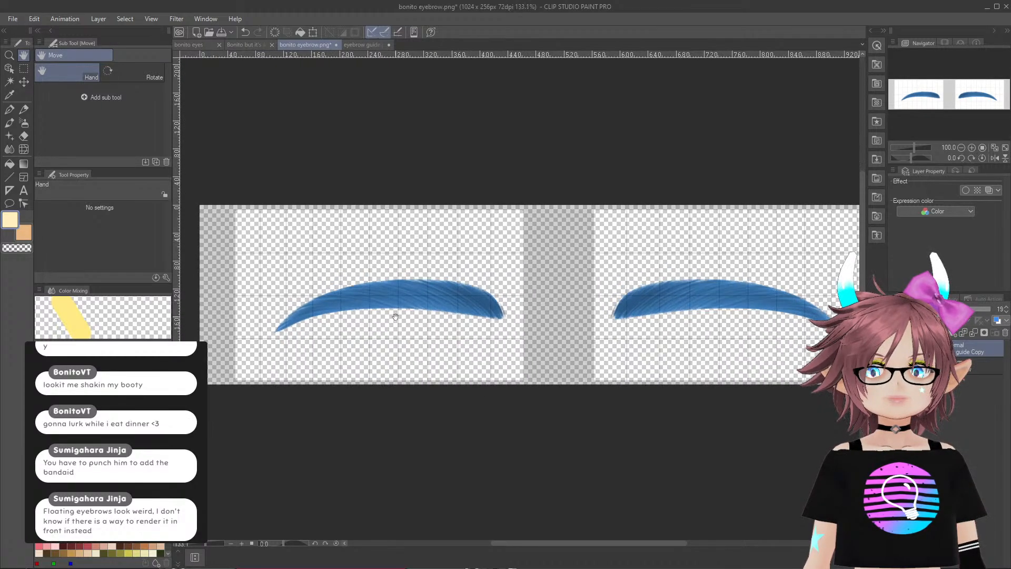
{"action": "scroll", "coordinate": [481, 298], "scroll_direction": "down", "scroll_amount": 2}
{"action": "scroll", "coordinate": [481, 298], "scroll_direction": "down", "scroll_amount": 3}
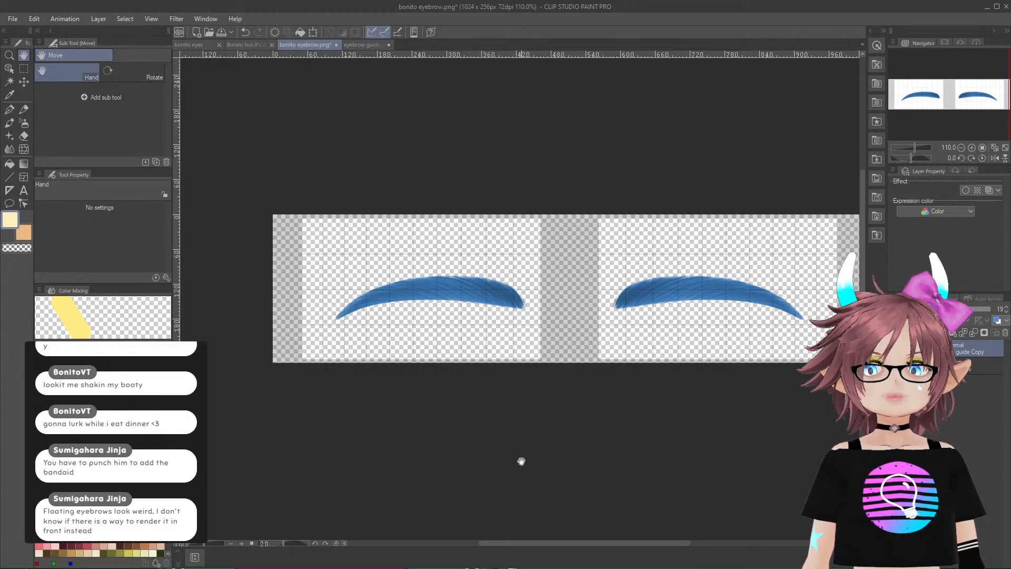
{"action": "left_click_drag", "start_coordinate": [522, 461], "coordinate": [474, 461]}
{"action": "scroll", "coordinate": [560, 356], "scroll_direction": "up", "scroll_amount": 1}
{"action": "scroll", "coordinate": [560, 357], "scroll_direction": "up", "scroll_amount": 1}
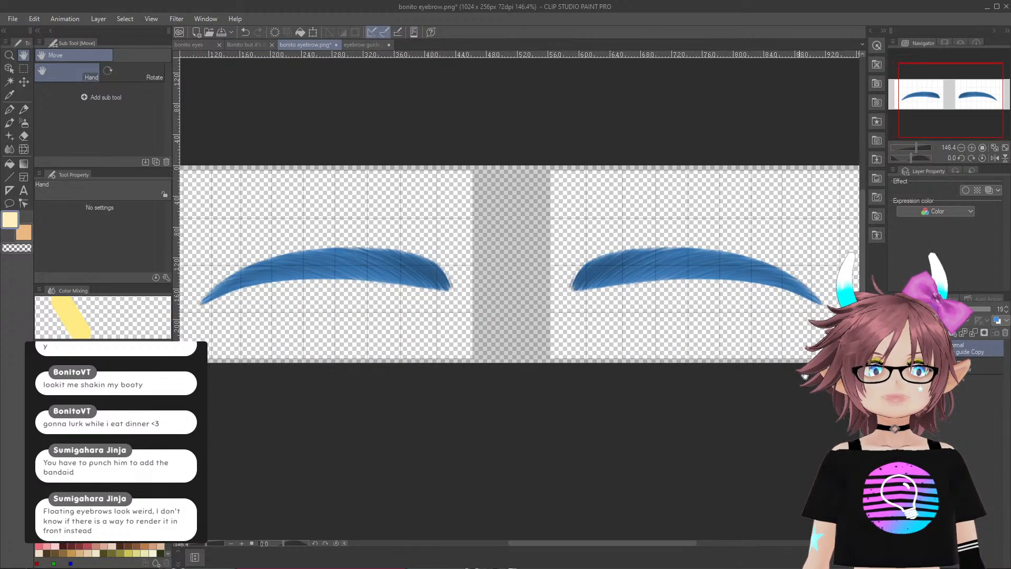
{"action": "scroll", "coordinate": [758, 384], "scroll_direction": "down", "scroll_amount": 1}
- Select both eyebrow shapes by auto-selecting the empty area around them on the eyebrow layer and inverting the selection
{"action": "left_click", "coordinate": [969, 372]}
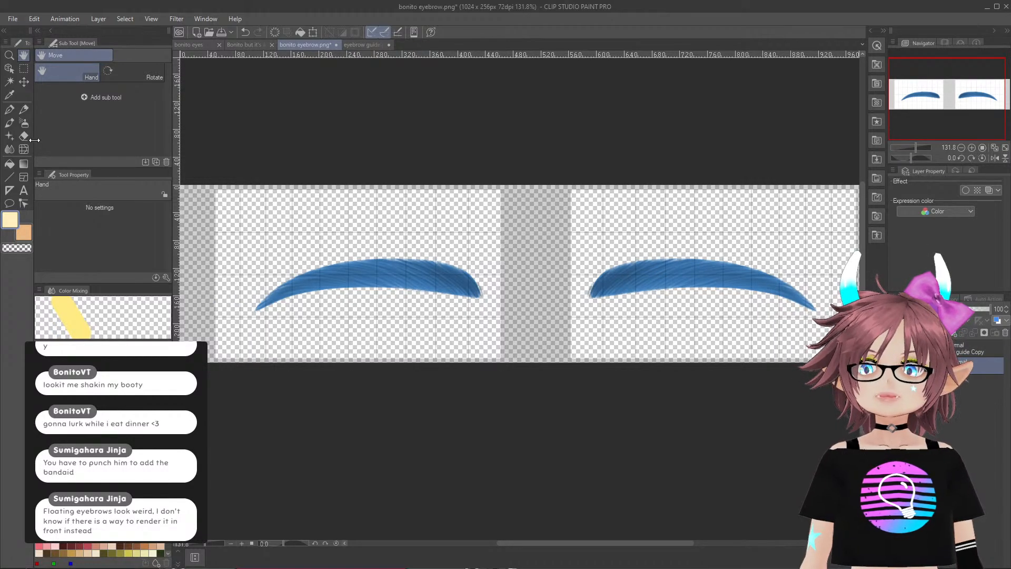
{"action": "left_click", "coordinate": [9, 81]}
{"action": "left_click", "coordinate": [382, 322]}
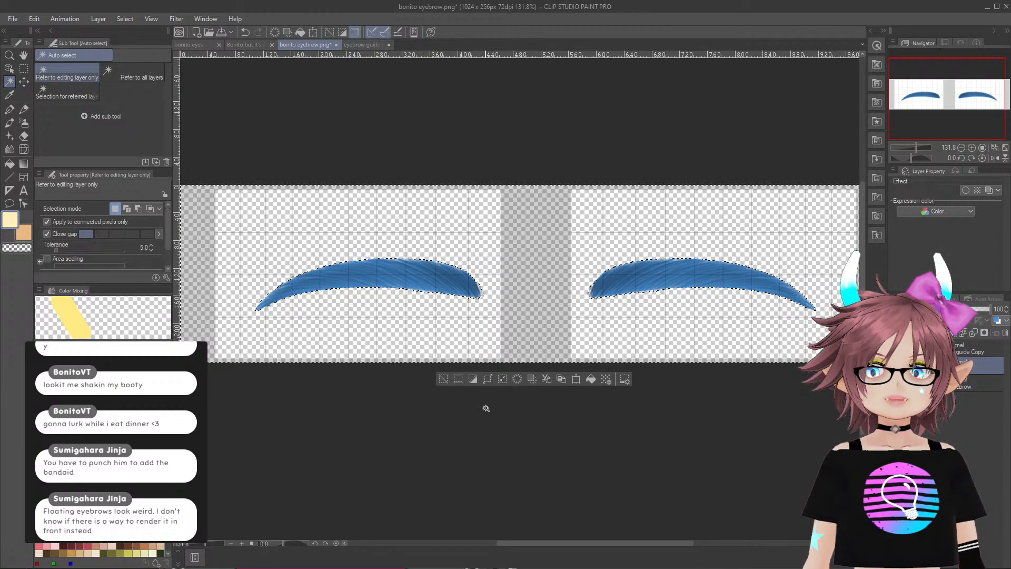
{"action": "left_click", "coordinate": [473, 379]}
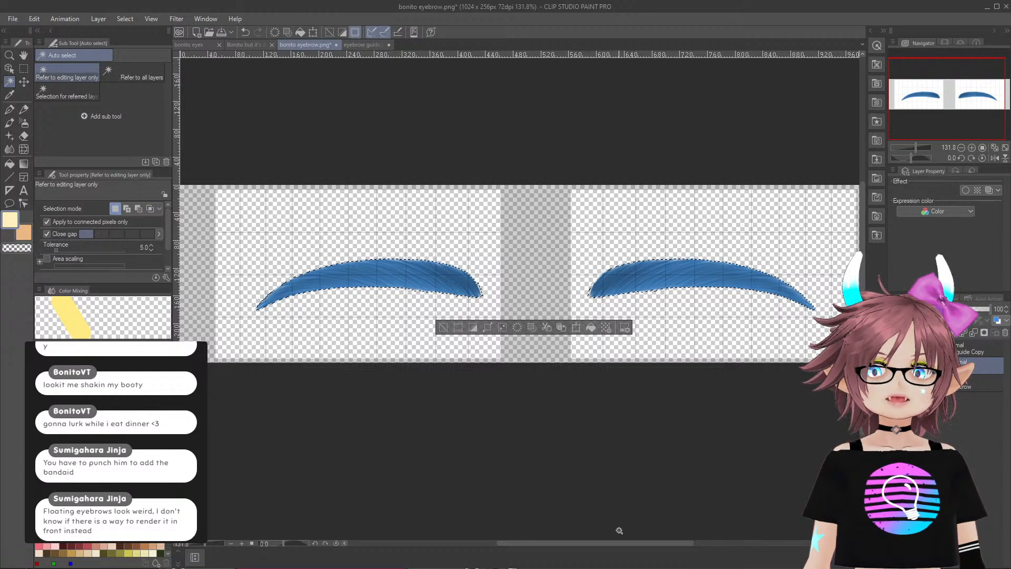
- Sample the mid blue from the hair texture Bonito hair 04.png with the Eyedropper, and return to bonito eyebrow.png
{"action": "left_click", "coordinate": [258, 44]}
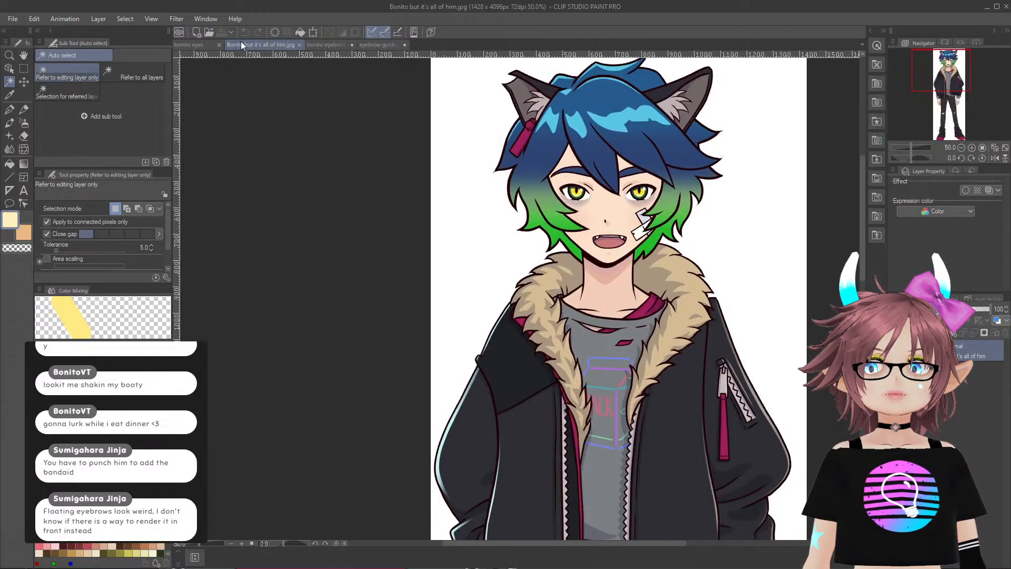
{"action": "left_click", "coordinate": [10, 95]}
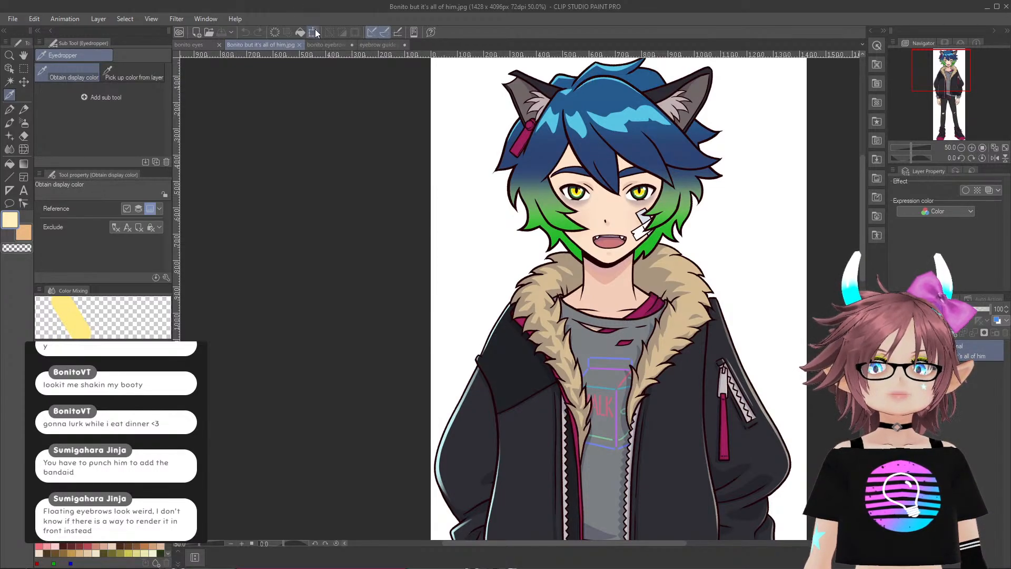
{"action": "left_click", "coordinate": [377, 44]}
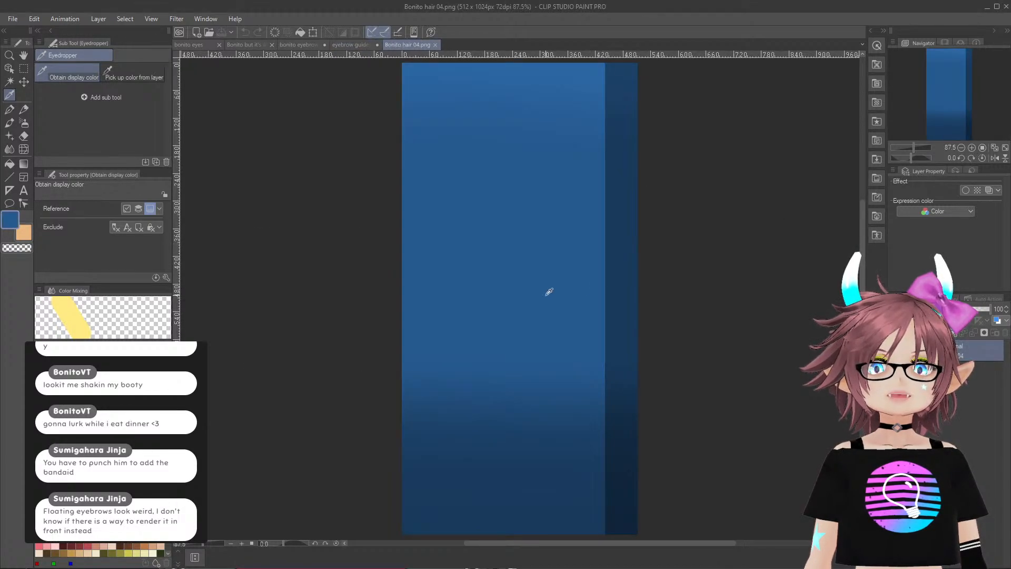
{"action": "left_click", "coordinate": [506, 320]}
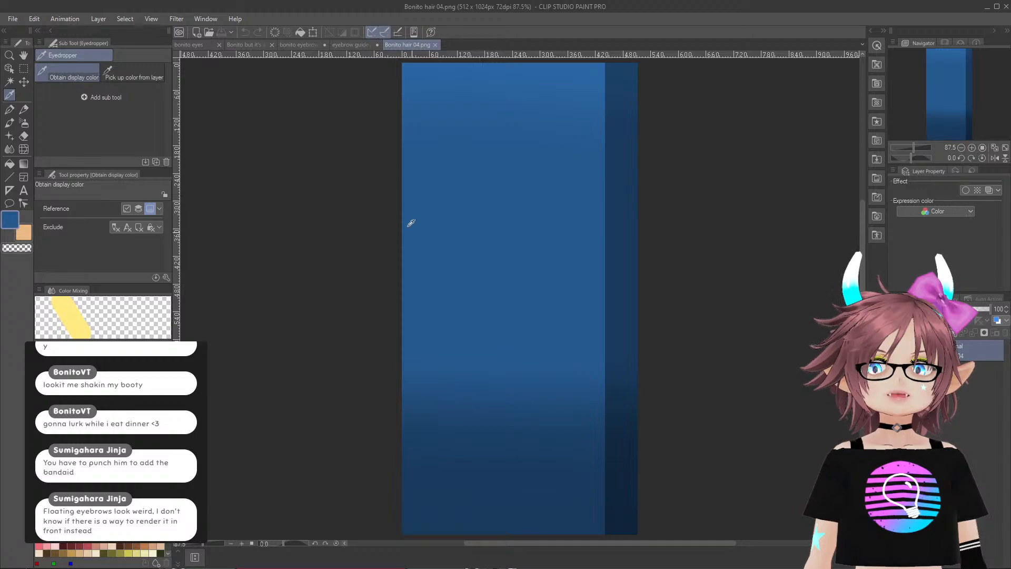
{"action": "left_click", "coordinate": [340, 42]}
{"action": "left_click", "coordinate": [309, 42]}
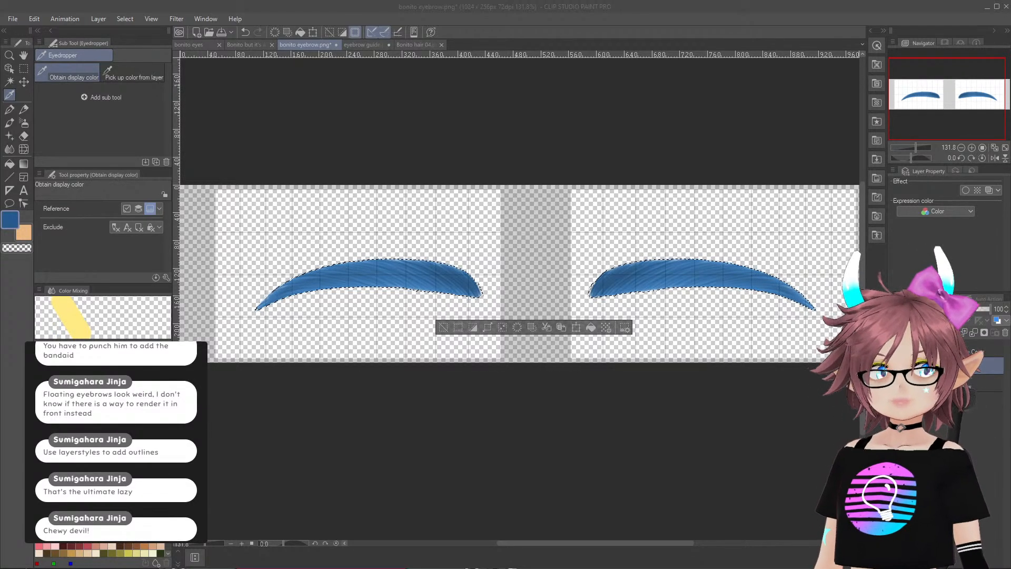
{"action": "double_click", "coordinate": [211, 8]}
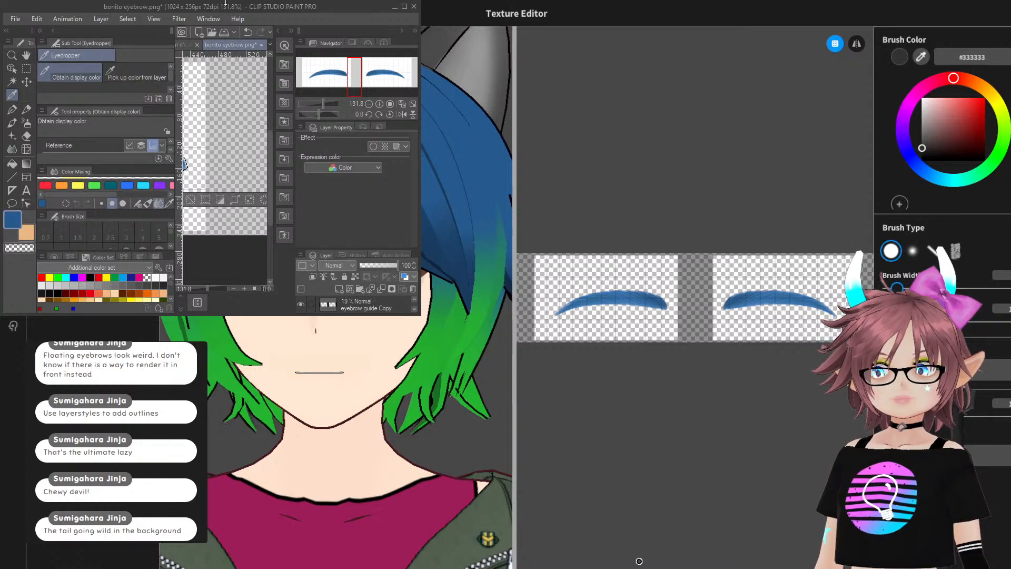
{"action": "left_click", "coordinate": [640, 561]}
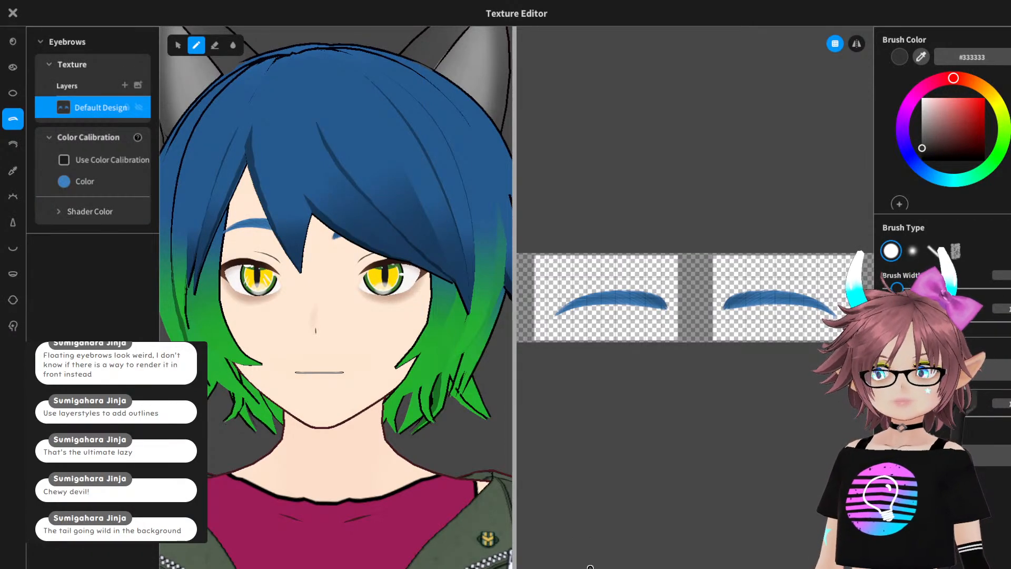
{"action": "left_click", "coordinate": [609, 559]}
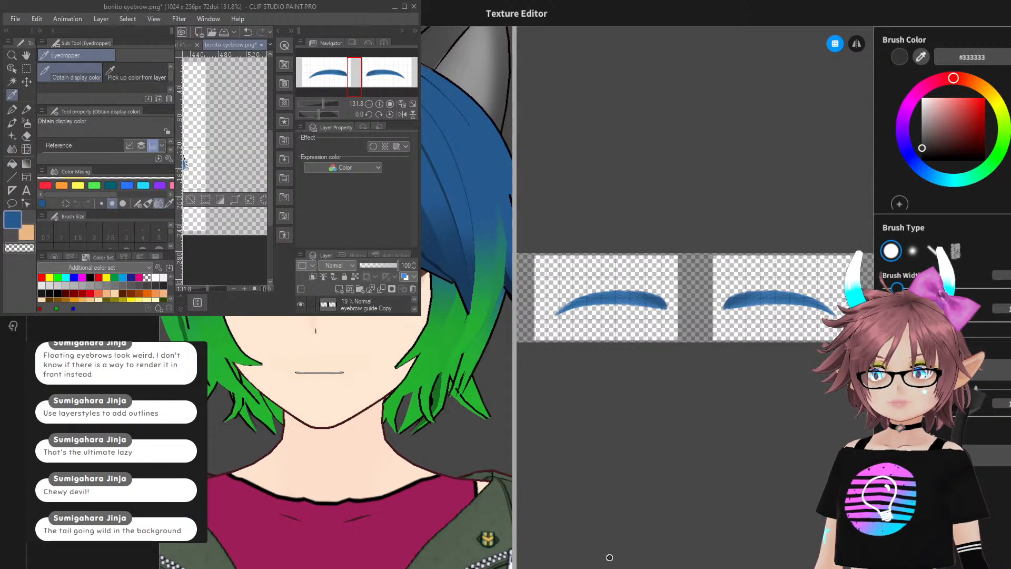
{"action": "double_click", "coordinate": [295, 8]}
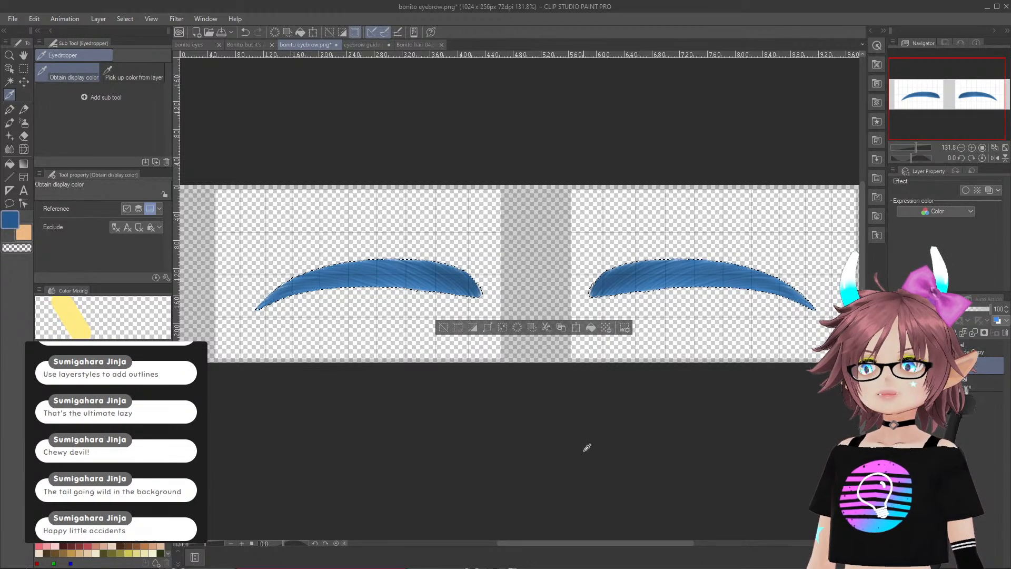
- Fill both selected eyebrows with the sampled hair blue
{"action": "left_click", "coordinate": [9, 164]}
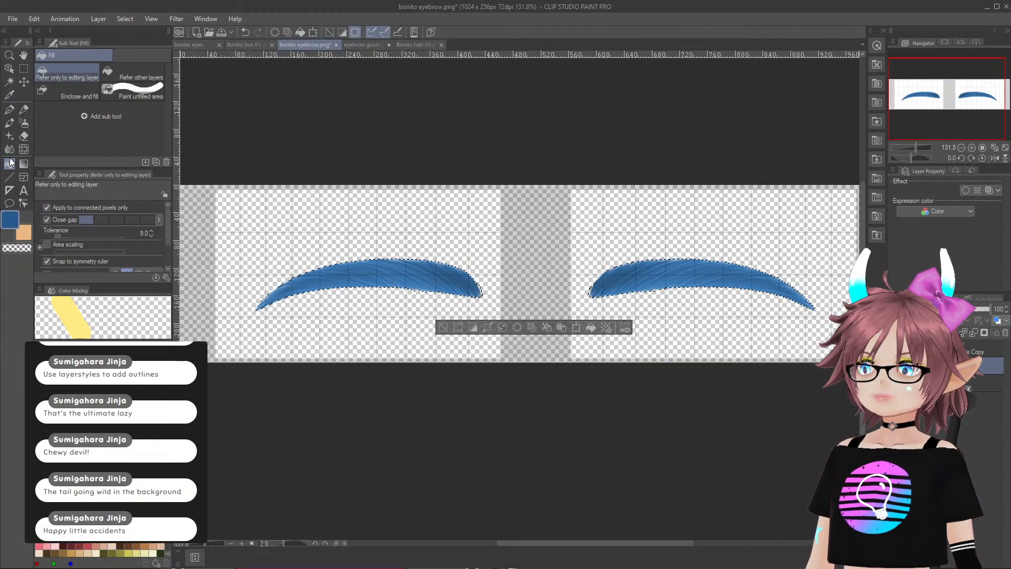
{"action": "left_click", "coordinate": [671, 276]}
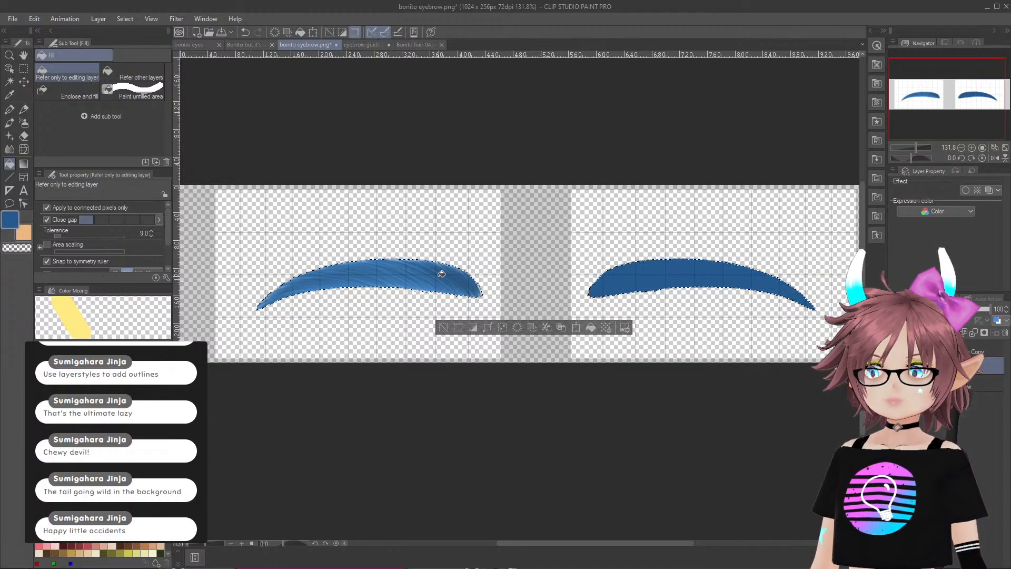
{"action": "left_click", "coordinate": [411, 274]}
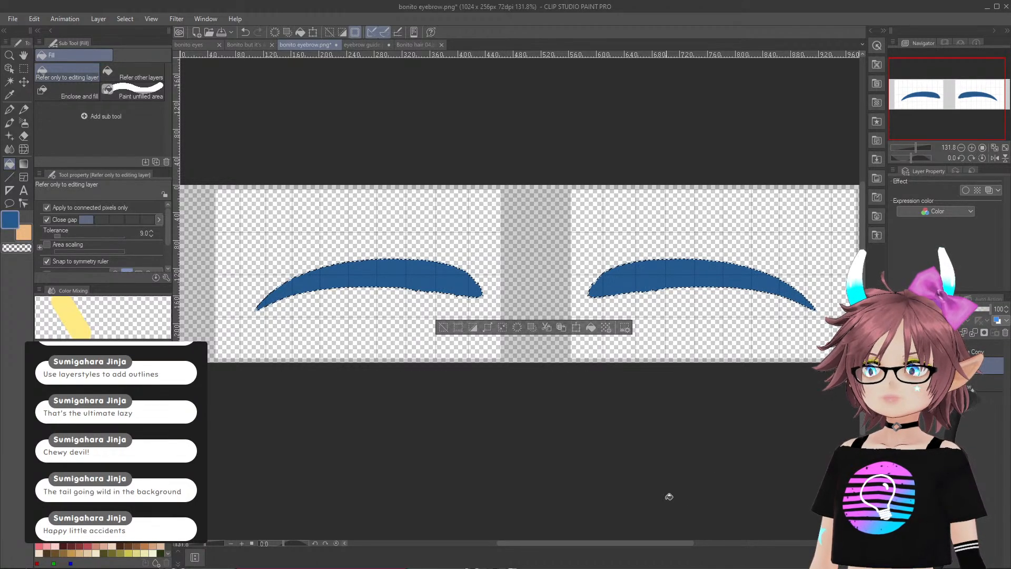
- Undo the blue fill on both eyebrows and hide the eyebrow guide layer
{"action": "key", "text": "ctrl+z"}
{"action": "key", "text": "ctrl+z"}
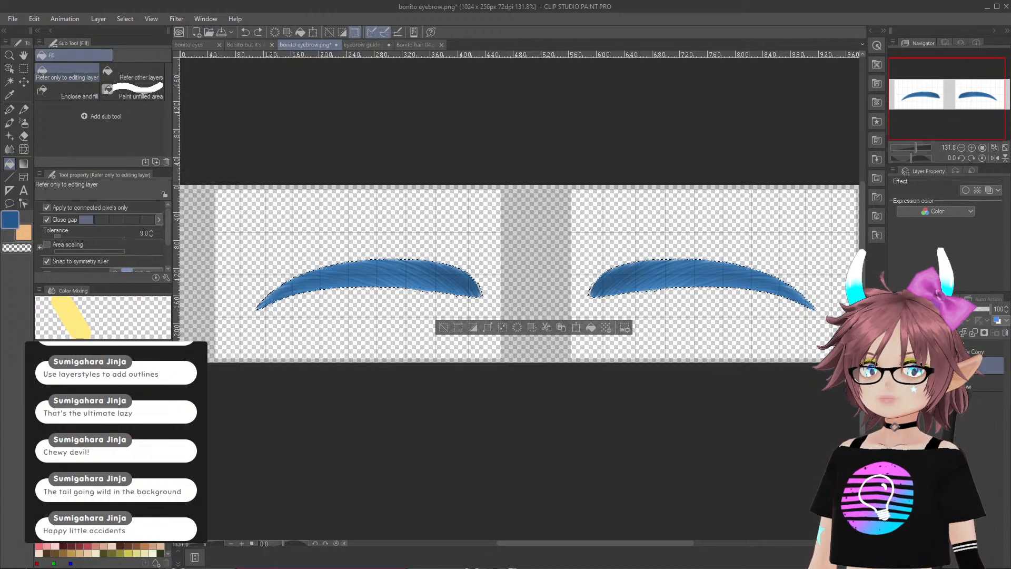
{"action": "left_click", "coordinate": [867, 348]}
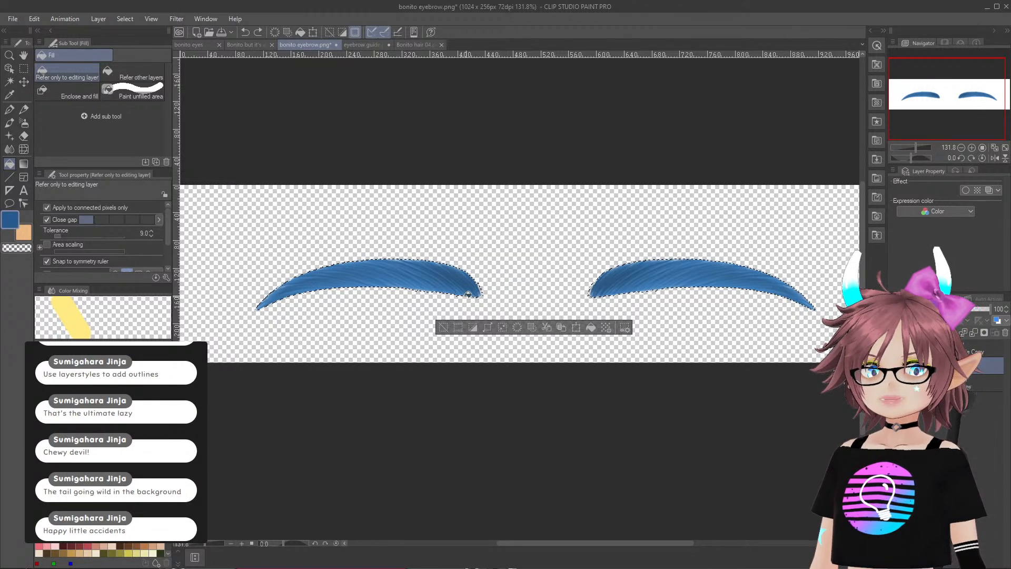
- Try the sampled blue fill inside the left eyebrow's selection and undo it
{"action": "scroll", "coordinate": [467, 294], "scroll_direction": "up", "scroll_amount": 5}
{"action": "left_click", "coordinate": [542, 273]}
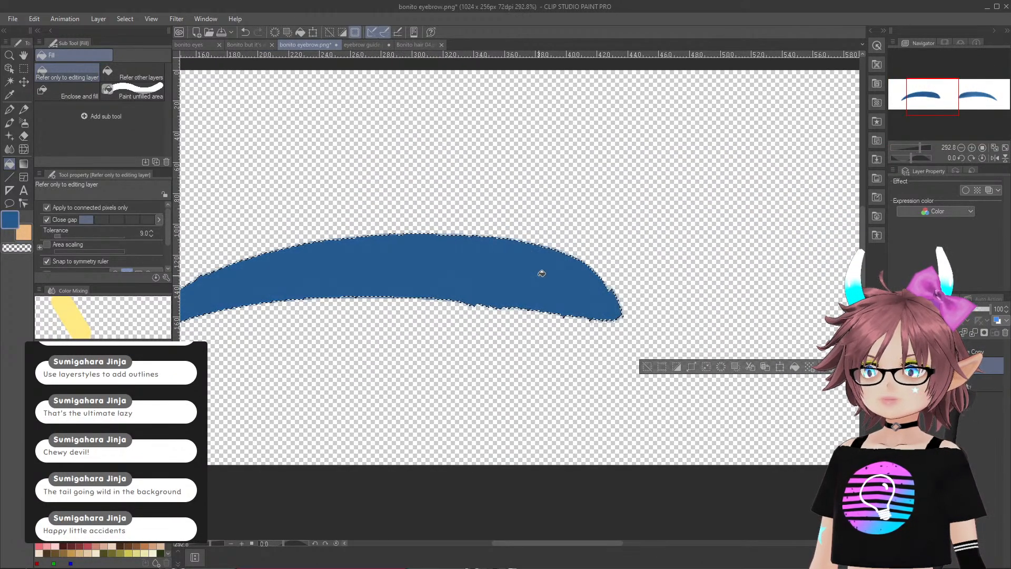
{"action": "key", "text": "ctrl+z"}
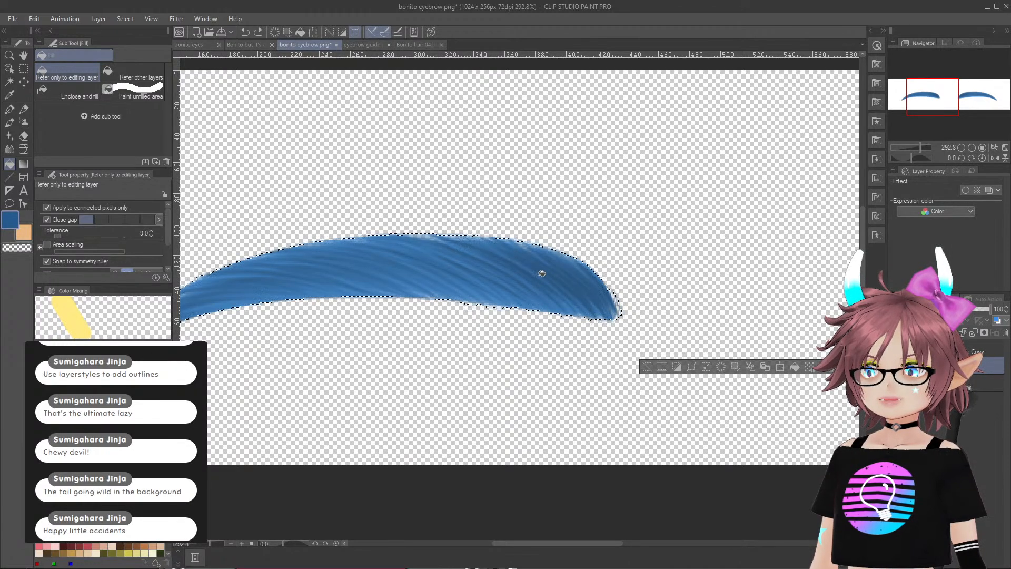
{"action": "scroll", "coordinate": [542, 274], "scroll_direction": "down", "scroll_amount": 3}
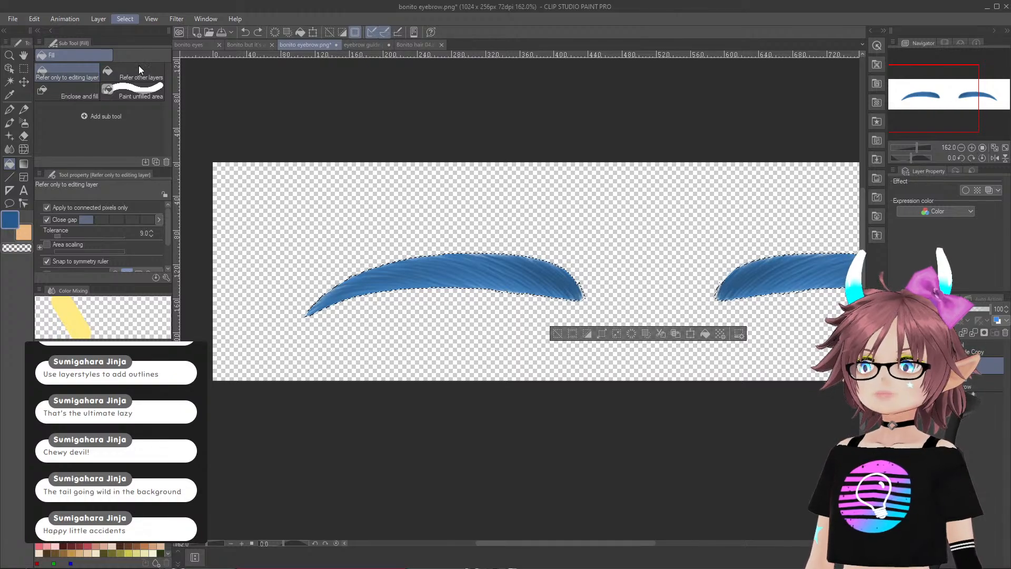
{"action": "left_click", "coordinate": [178, 107]}
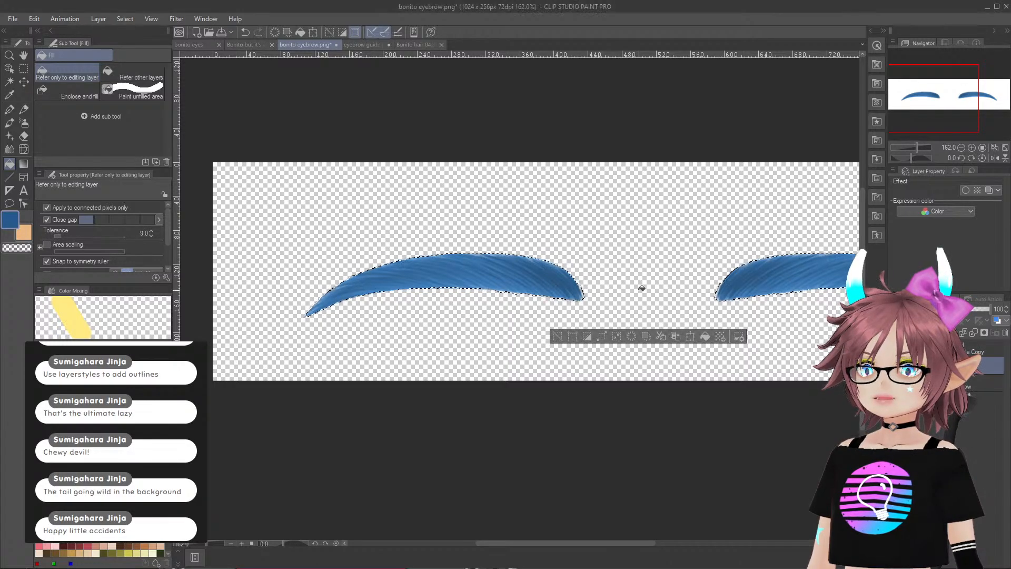
{"action": "left_click", "coordinate": [555, 276]}
{"action": "key", "text": "ctrl+z"}
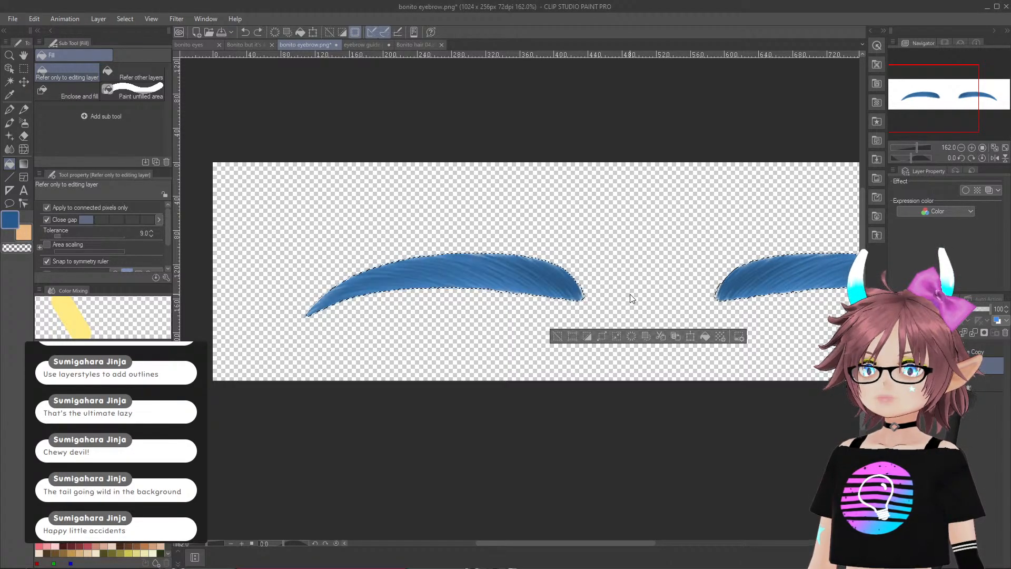
- Expand the selection around both eyebrows, then test the blue fill on the left eyebrow and undo that fill
{"action": "scroll", "coordinate": [523, 303], "scroll_direction": "up", "scroll_amount": 1}
{"action": "scroll", "coordinate": [523, 303], "scroll_direction": "up", "scroll_amount": 3}
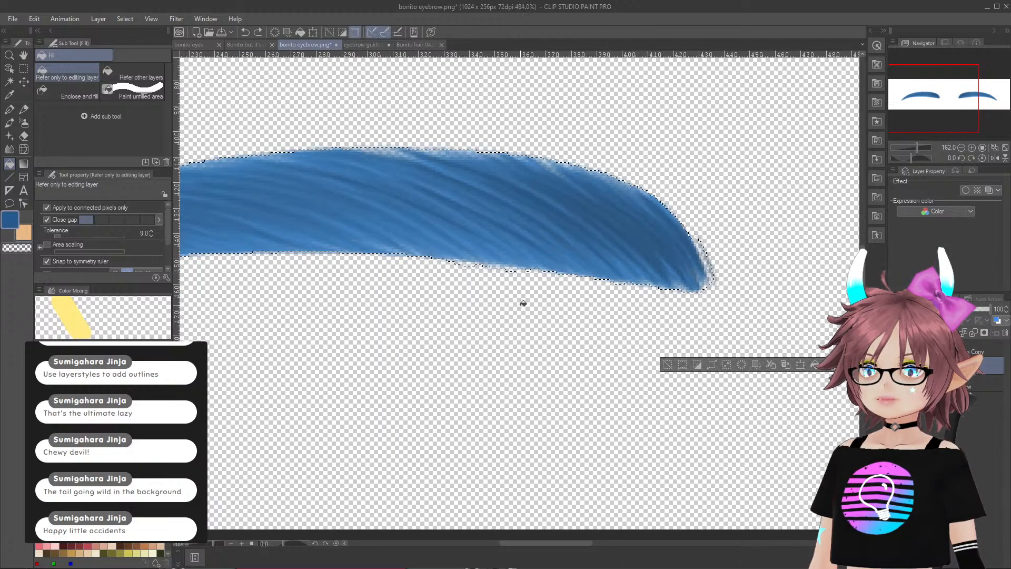
{"action": "scroll", "coordinate": [523, 304], "scroll_direction": "down", "scroll_amount": 4}
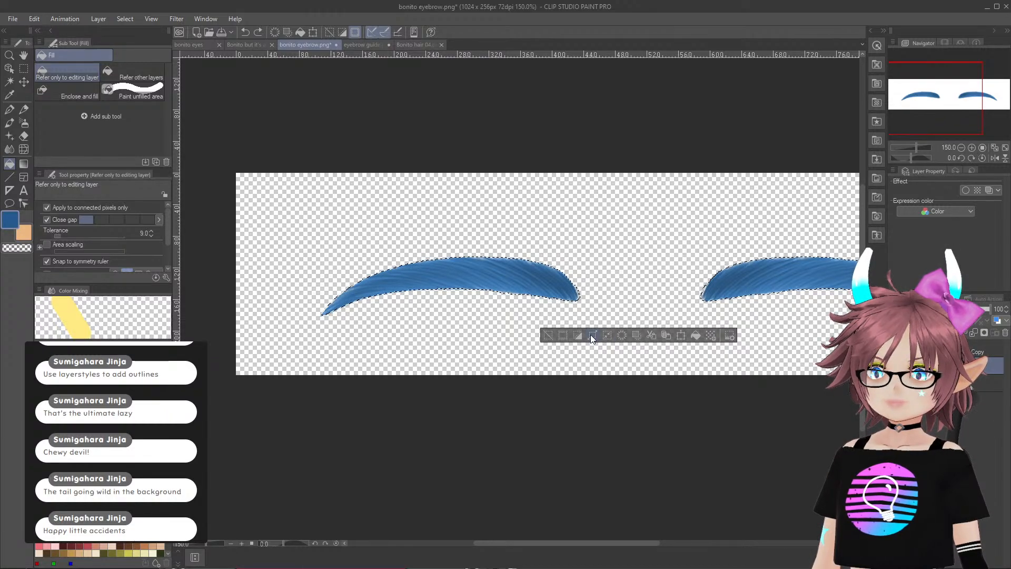
{"action": "left_click", "coordinate": [580, 279]}
{"action": "left_click", "coordinate": [545, 275]}
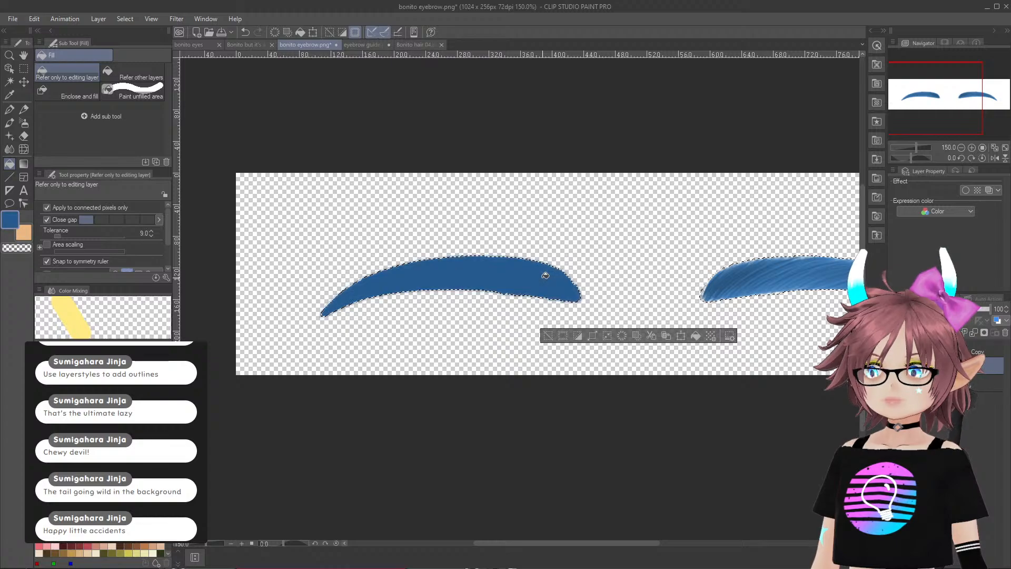
{"action": "key", "text": "ctrl+z"}
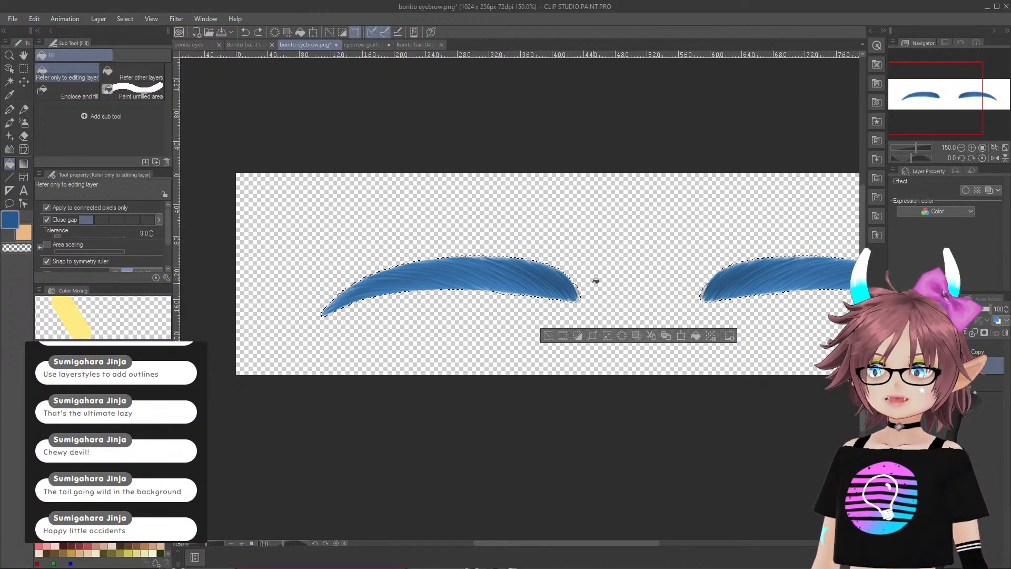
- Fill both selected eyebrows with the sampled hair blue and deselect them
{"action": "left_click", "coordinate": [538, 280]}
{"action": "left_click", "coordinate": [715, 278]}
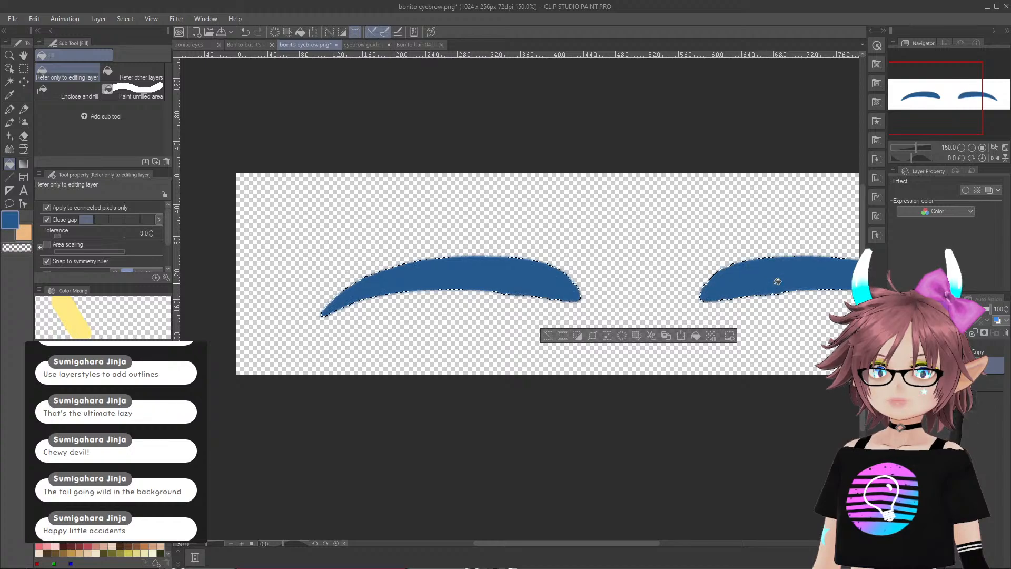
{"action": "key", "text": "ctrl+d"}
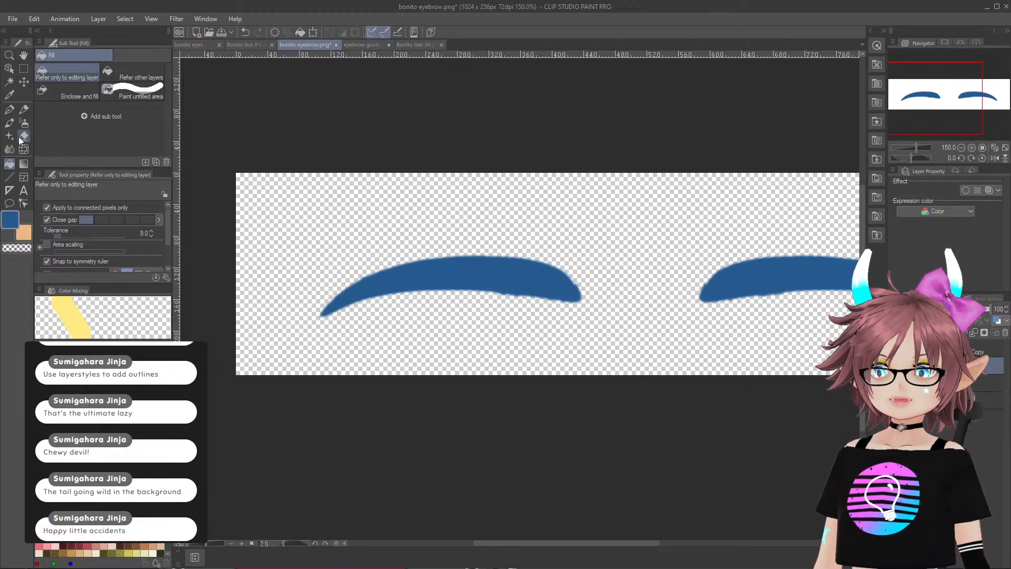
- Show the eyebrow guide layer again and place a vertical 2-line Symmetrical ruler through the canvas centre, midway between the eyebrows
{"action": "left_click", "coordinate": [10, 190]}
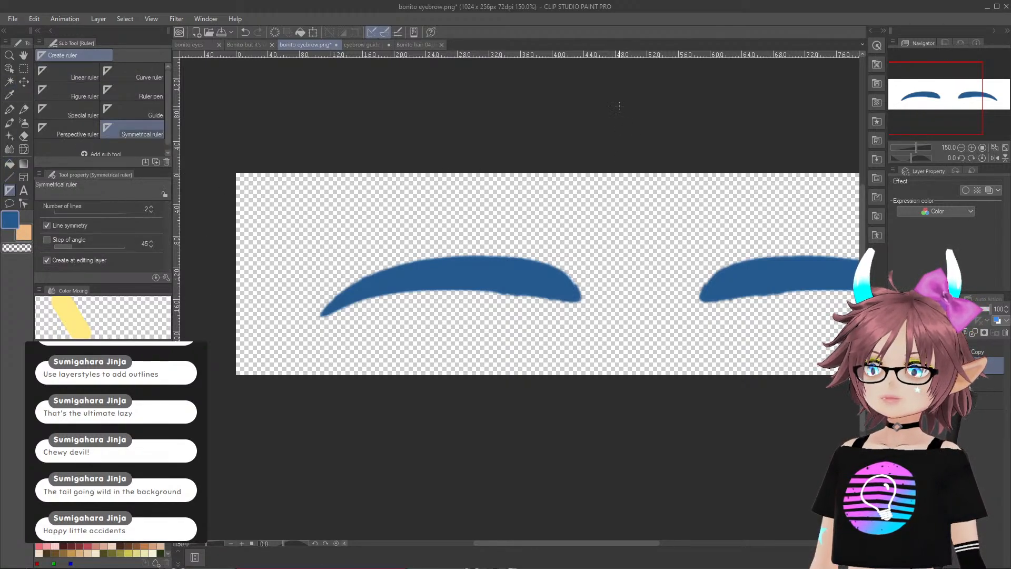
{"action": "scroll", "coordinate": [619, 107], "scroll_direction": "up", "scroll_amount": 3}
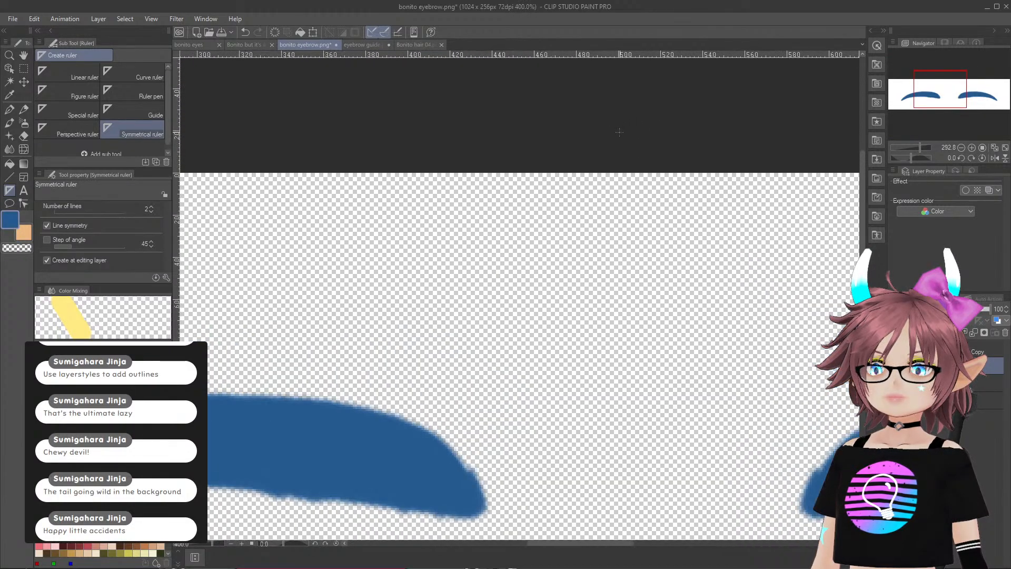
{"action": "scroll", "coordinate": [619, 132], "scroll_direction": "up", "scroll_amount": 3}
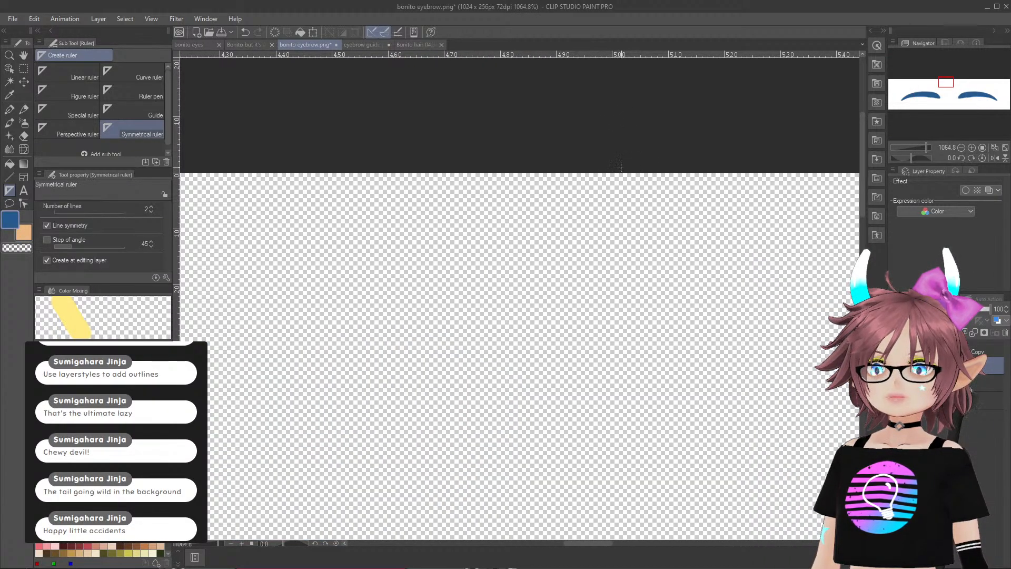
{"action": "scroll", "coordinate": [619, 166], "scroll_direction": "up", "scroll_amount": 1}
{"action": "left_click", "coordinate": [894, 400]}
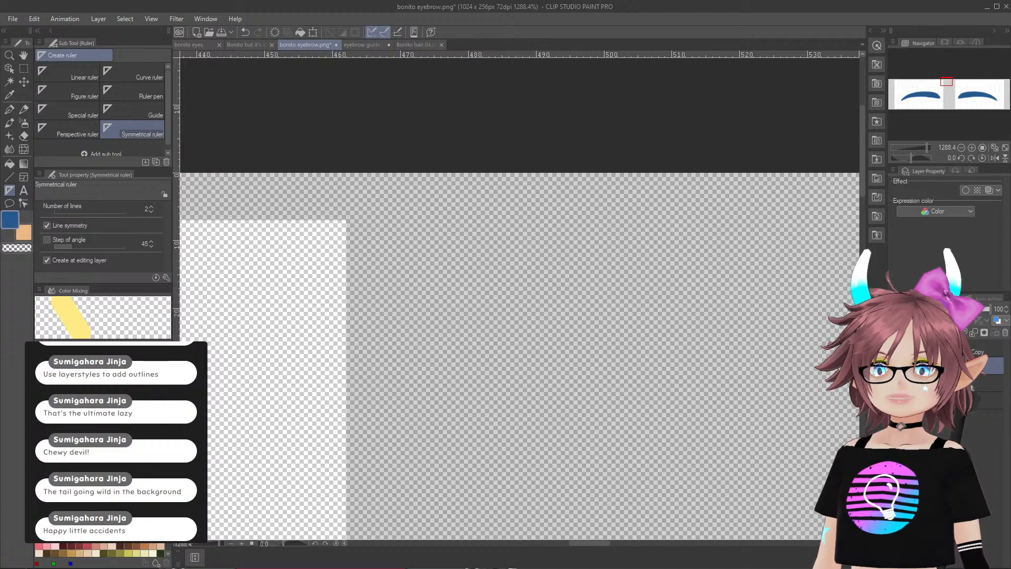
{"action": "scroll", "coordinate": [685, 323], "scroll_direction": "down", "scroll_amount": 3}
{"action": "left_click", "coordinate": [24, 55]}
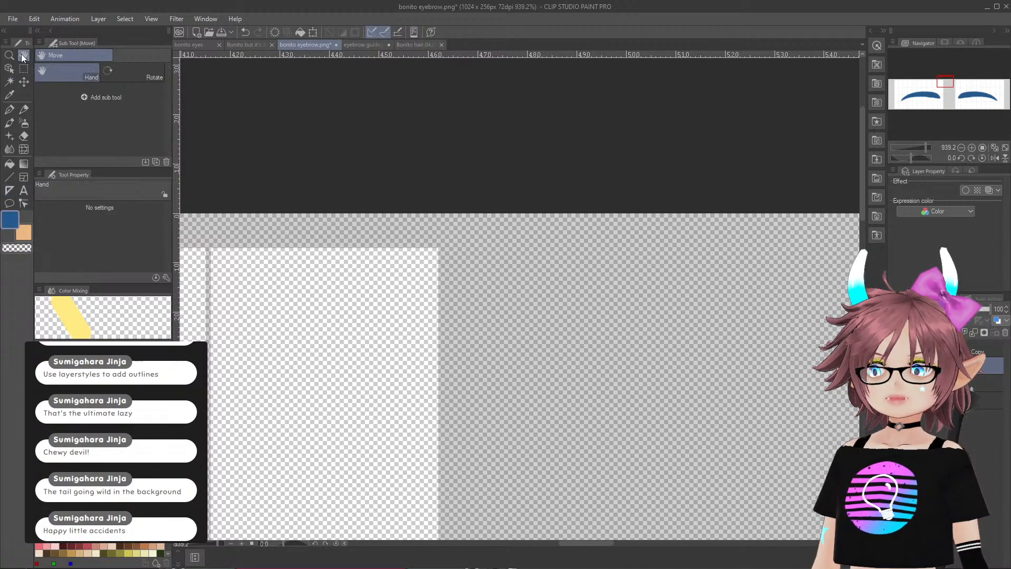
{"action": "left_click_drag", "start_coordinate": [613, 267], "coordinate": [413, 250]}
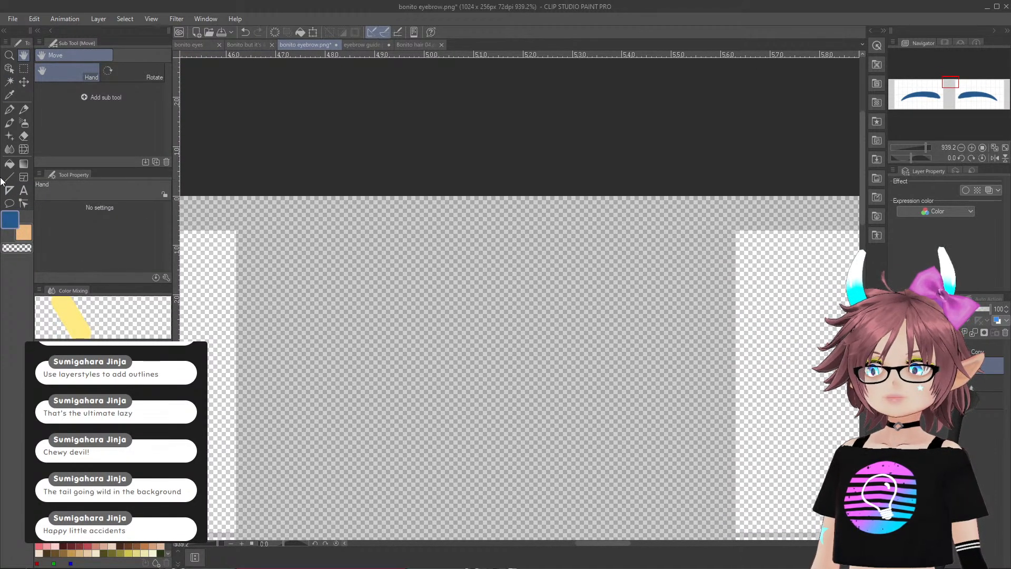
{"action": "left_click", "coordinate": [9, 190]}
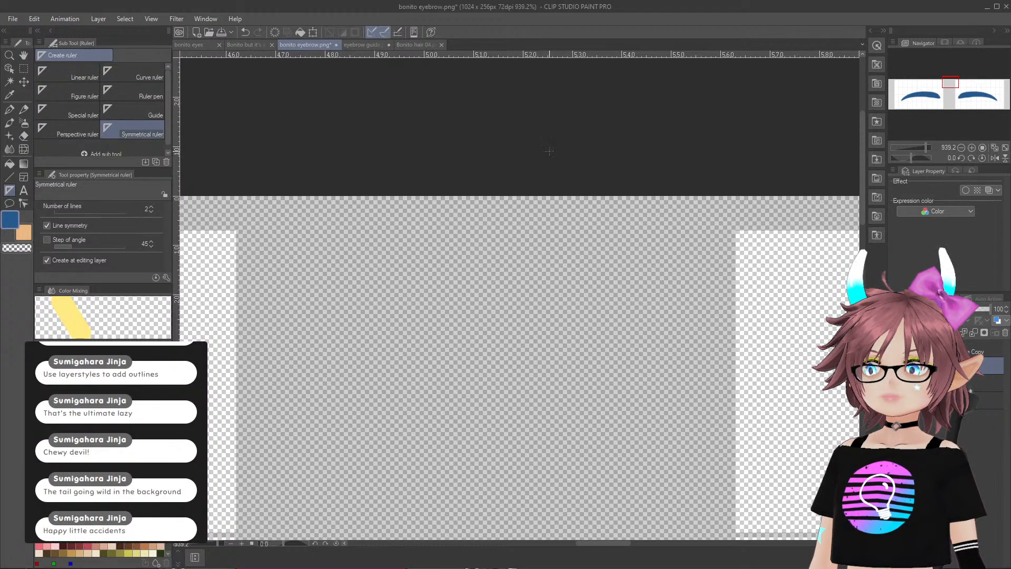
{"action": "left_click", "coordinate": [488, 166]}
{"action": "scroll", "coordinate": [486, 211], "scroll_direction": "down", "scroll_amount": 17}
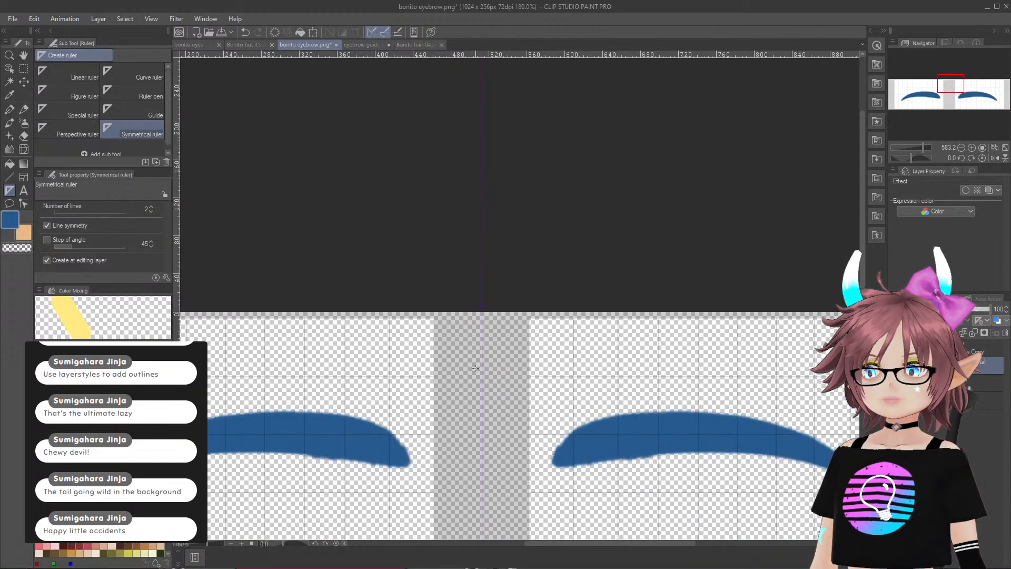
- Set the secondary colour to black and choose the Continuous curve figure tool
{"action": "left_click", "coordinate": [23, 55]}
{"action": "left_click_drag", "start_coordinate": [327, 441], "coordinate": [409, 276]}
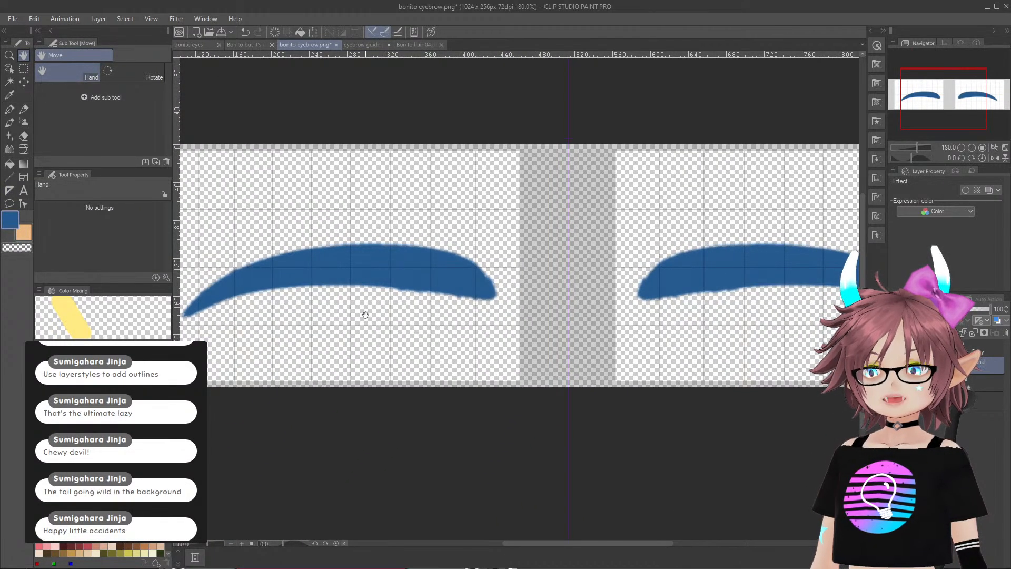
{"action": "scroll", "coordinate": [356, 264], "scroll_direction": "up", "scroll_amount": 1}
{"action": "left_click_drag", "start_coordinate": [325, 300], "coordinate": [393, 293]}
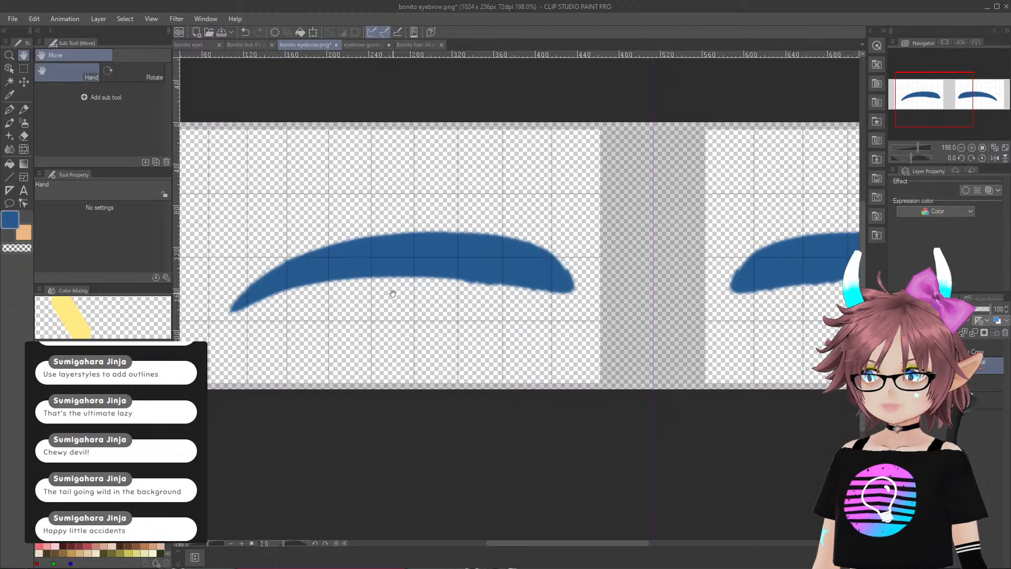
{"action": "scroll", "coordinate": [393, 293], "scroll_direction": "up", "scroll_amount": 1}
{"action": "scroll", "coordinate": [394, 290], "scroll_direction": "down", "scroll_amount": 2}
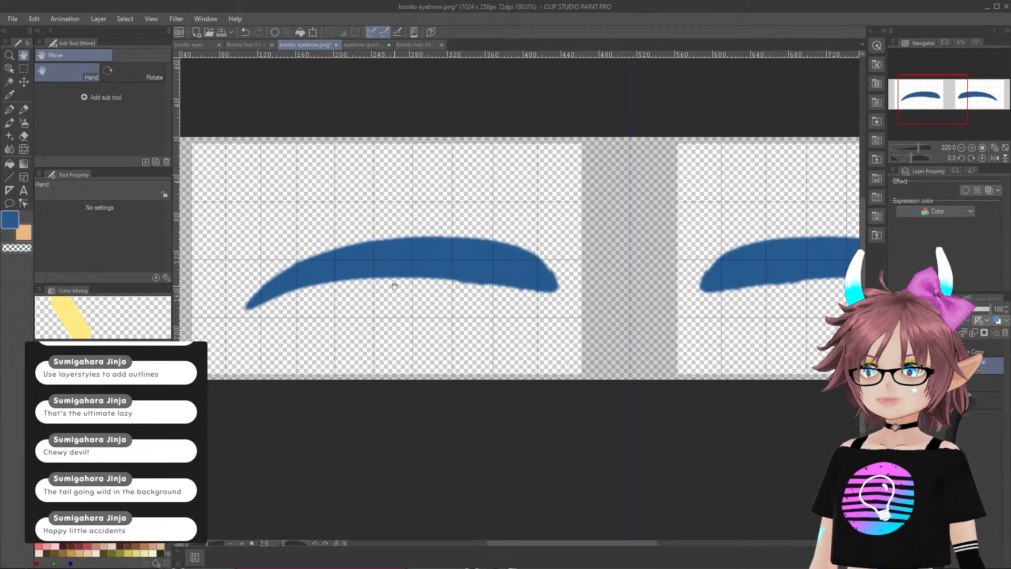
{"action": "scroll", "coordinate": [394, 286], "scroll_direction": "up", "scroll_amount": 1}
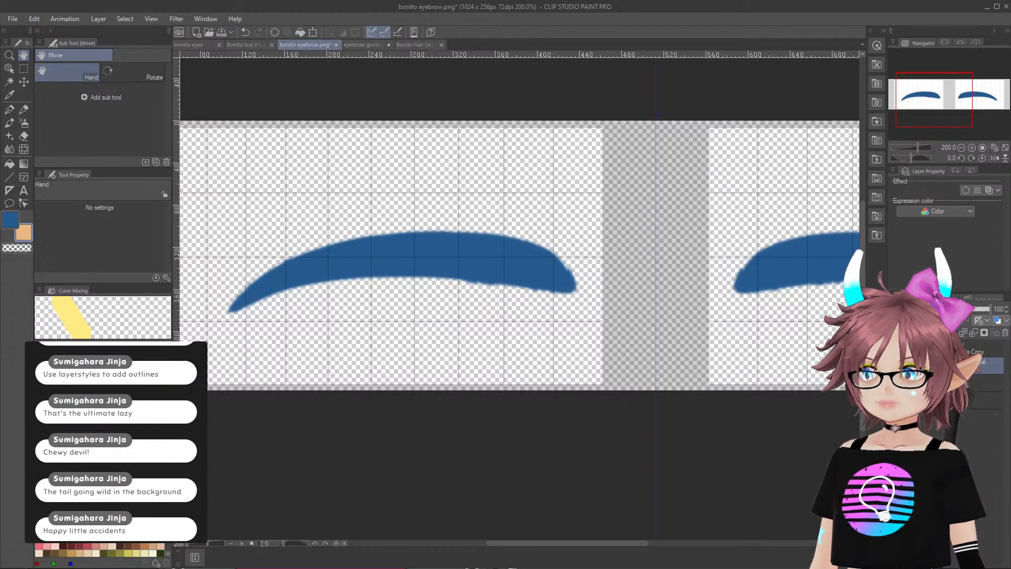
{"action": "left_click", "coordinate": [40, 463]}
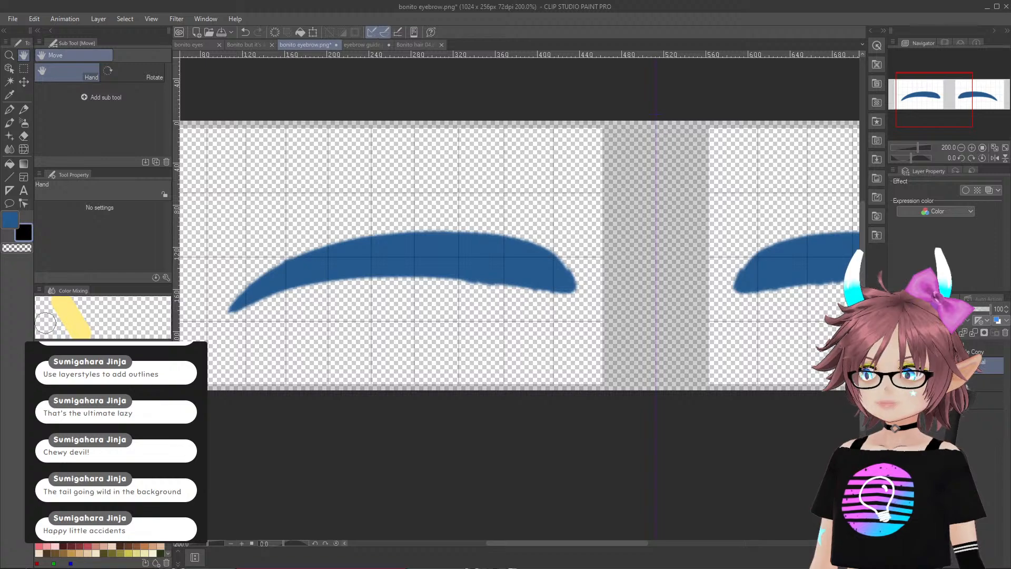
{"action": "left_click", "coordinate": [10, 178]}
{"action": "left_click", "coordinate": [153, 71]}
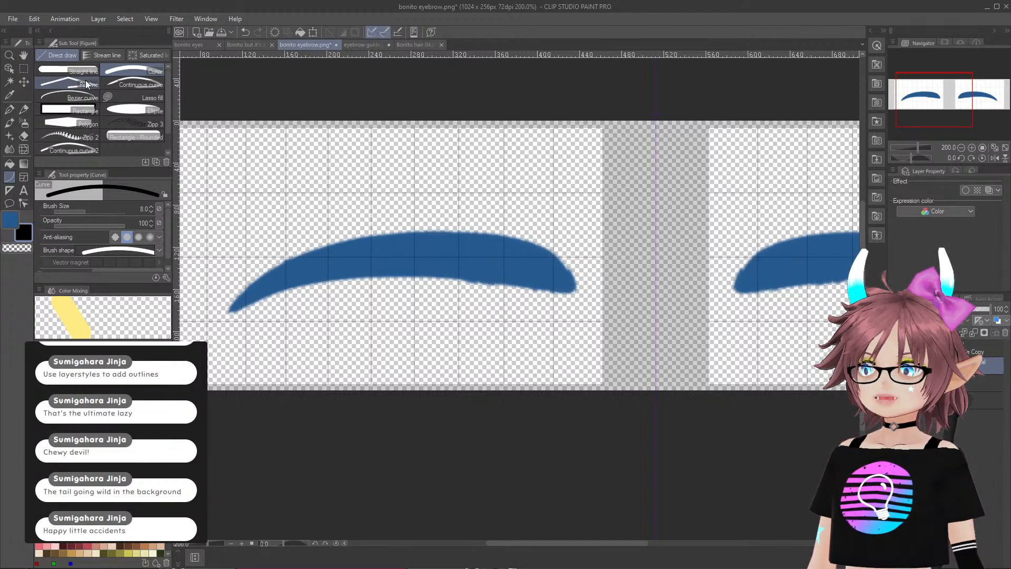
{"action": "left_click", "coordinate": [126, 85]}
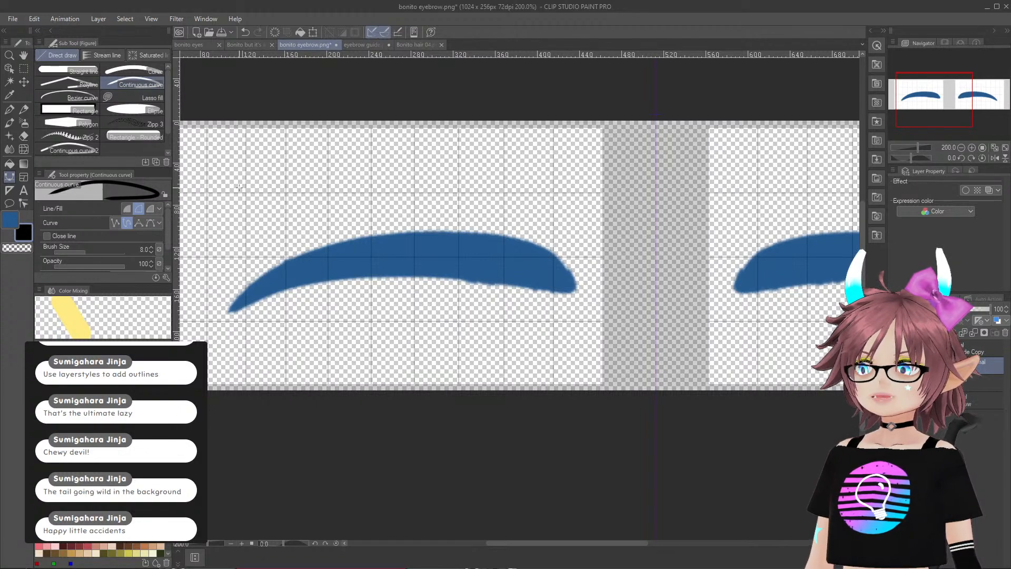
- Try a mirrored black continuous curve above the eyebrows at brush size 8 and undo it
{"action": "left_click", "coordinate": [271, 192]}
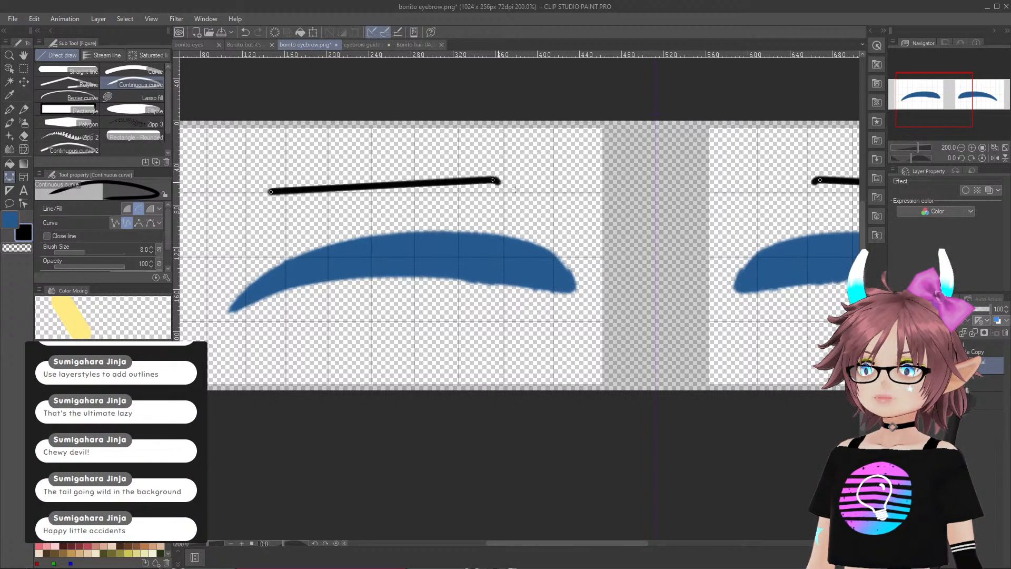
{"action": "left_click", "coordinate": [491, 179]}
{"action": "double_click", "coordinate": [545, 199]}
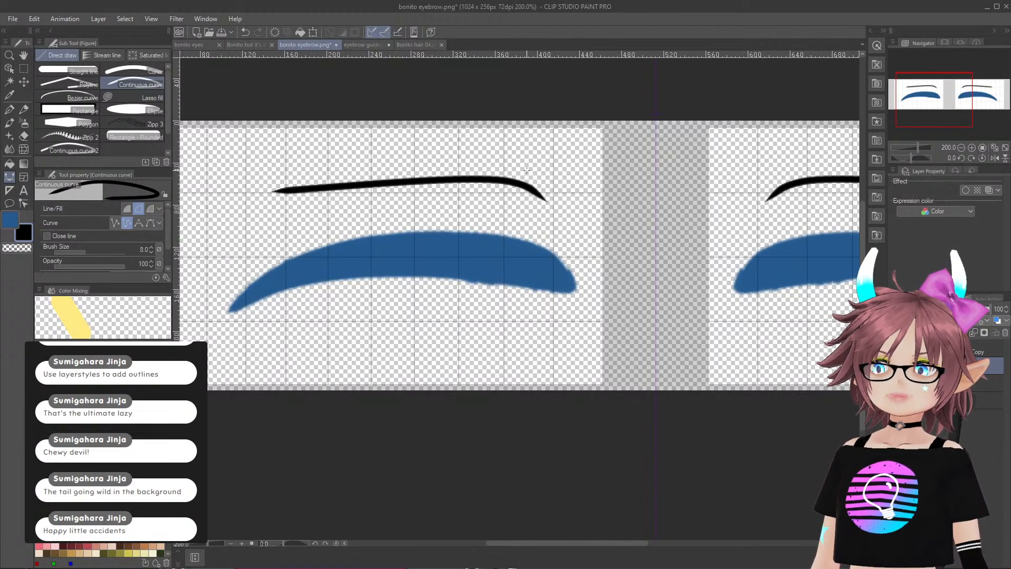
{"action": "key", "text": "ctrl+z"}
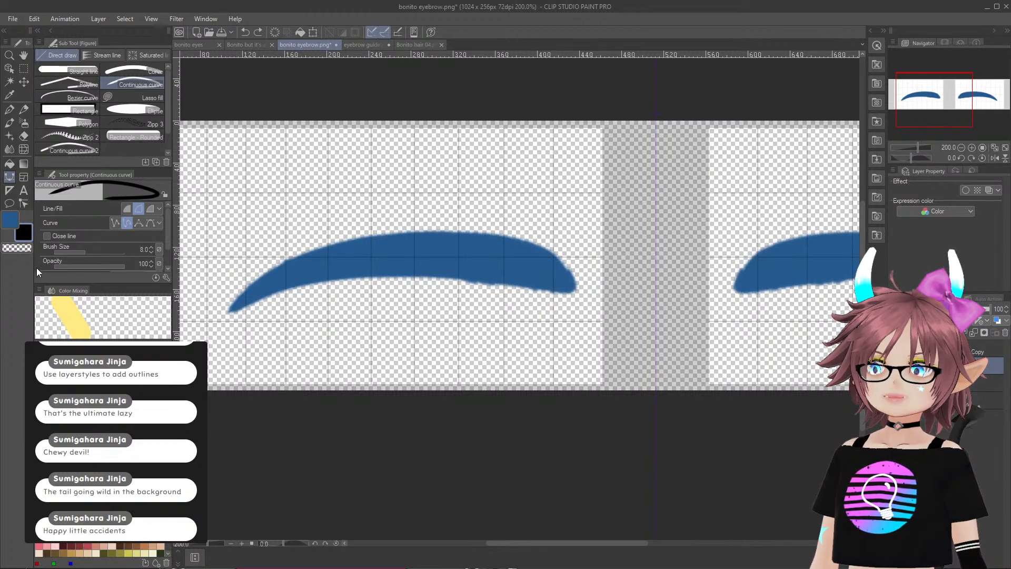
- Set the curve's brush size to 6, try another mirrored line above the eyebrows, and undo it
{"action": "left_click", "coordinate": [152, 254]}
{"action": "left_click", "coordinate": [152, 254]}
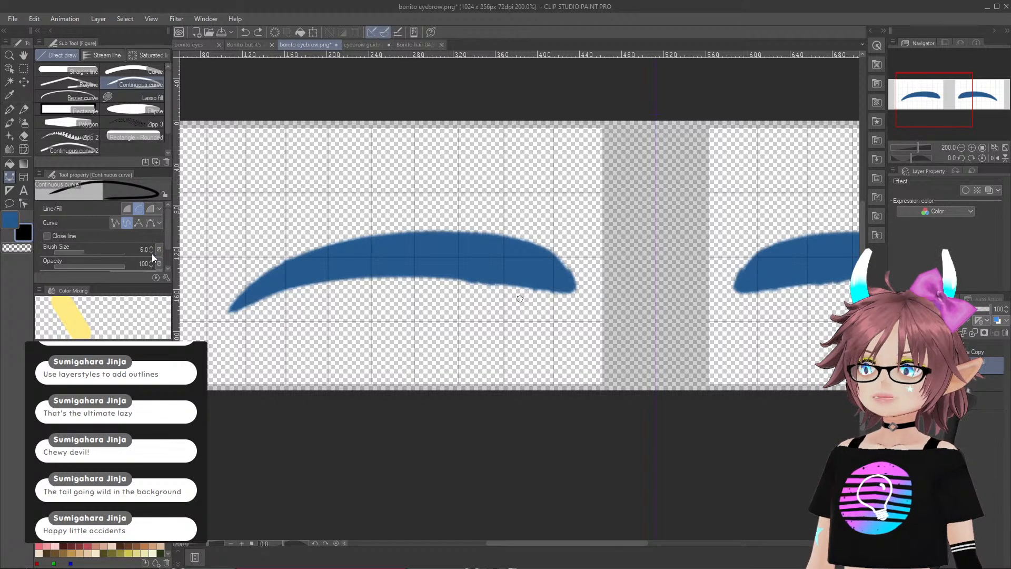
{"action": "left_click", "coordinate": [271, 209]}
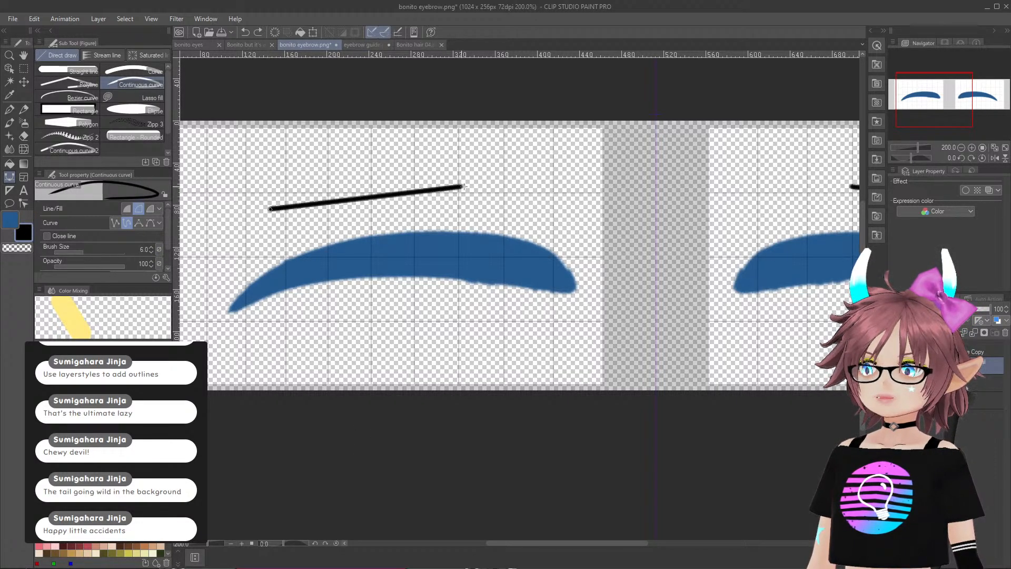
{"action": "double_click", "coordinate": [499, 184]}
{"action": "key", "text": "ctrl+z"}
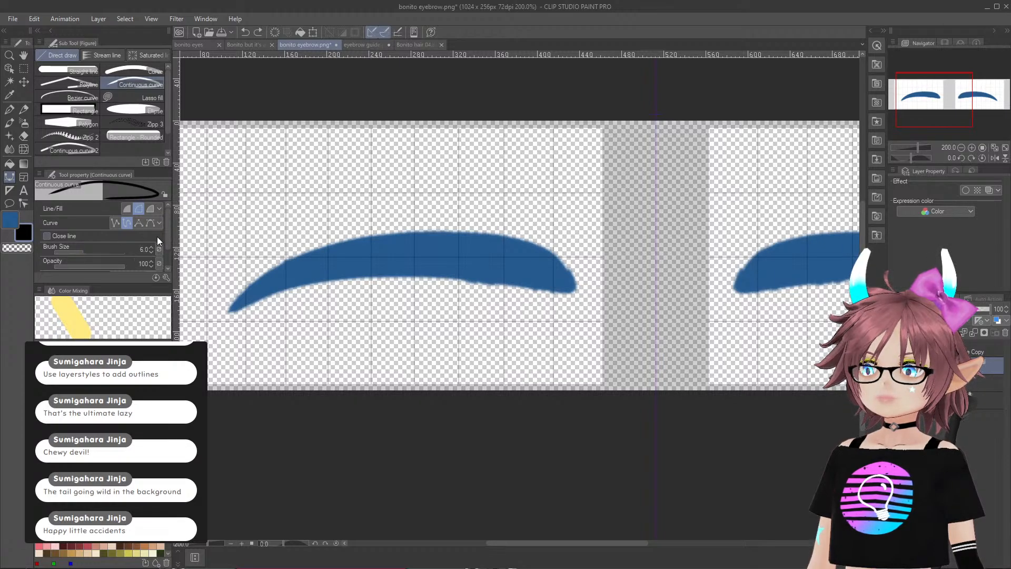
- Set the curve's brush size to 5, try a mirrored black line above the eyebrows, and undo it
{"action": "left_click", "coordinate": [151, 252]}
{"action": "left_click", "coordinate": [283, 182]}
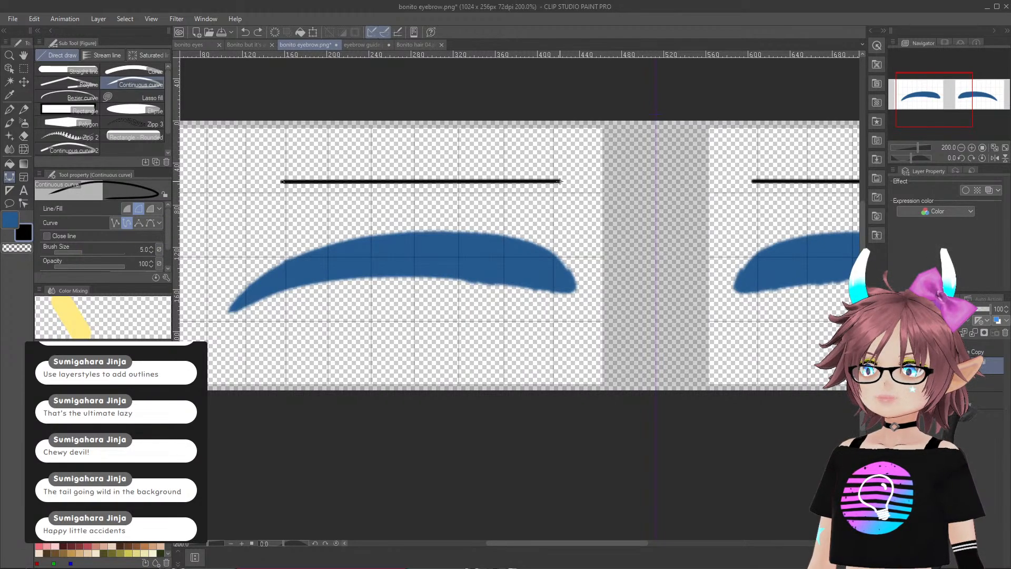
{"action": "double_click", "coordinate": [560, 182]}
{"action": "key", "text": "ctrl+z"}
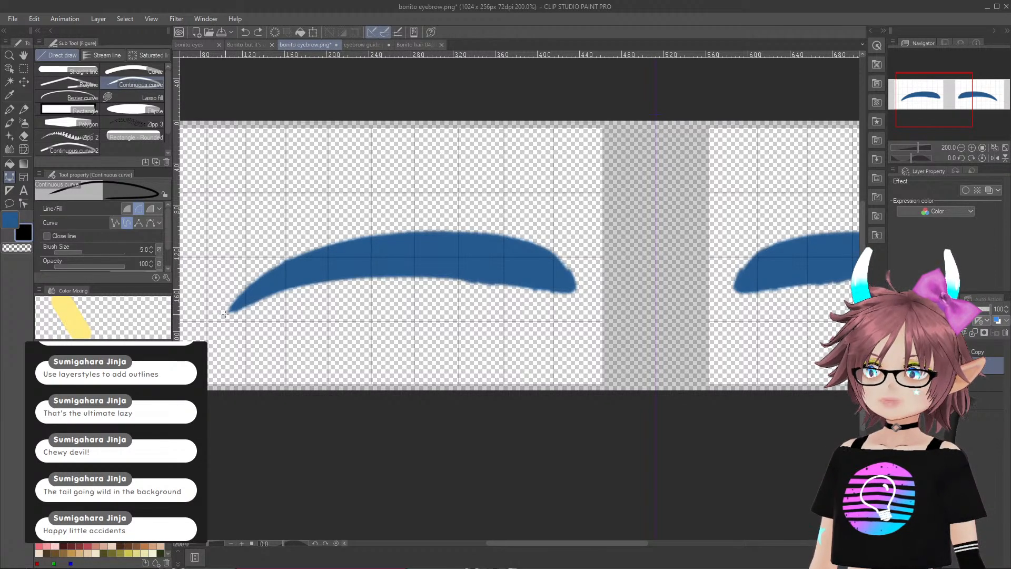
- Trace the eyebrow's upper edge with a black continuous curve from the thin outer tip around to the blunt inner end
{"action": "left_click", "coordinate": [225, 314]}
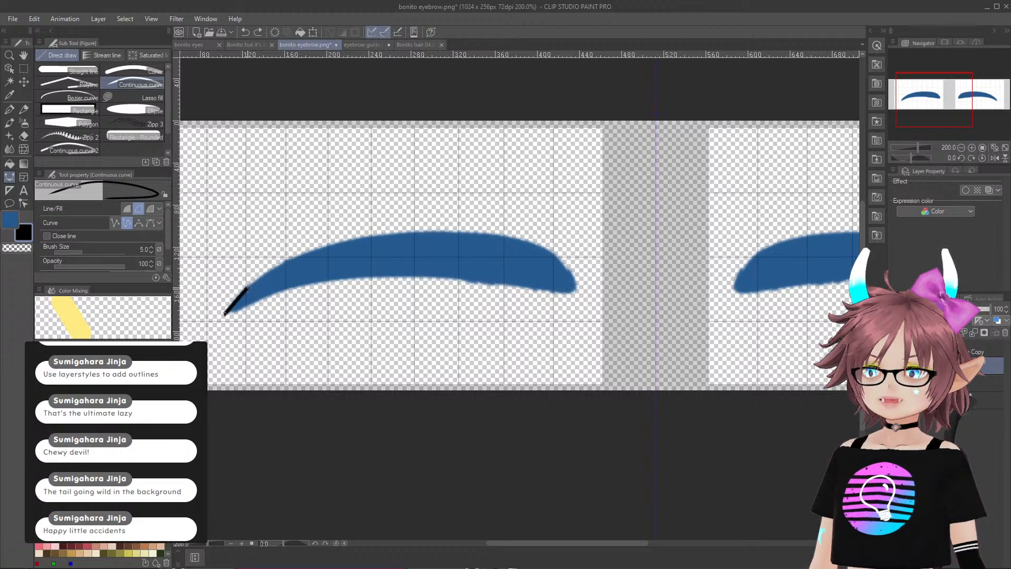
{"action": "scroll", "coordinate": [247, 287], "scroll_direction": "up", "scroll_amount": 3}
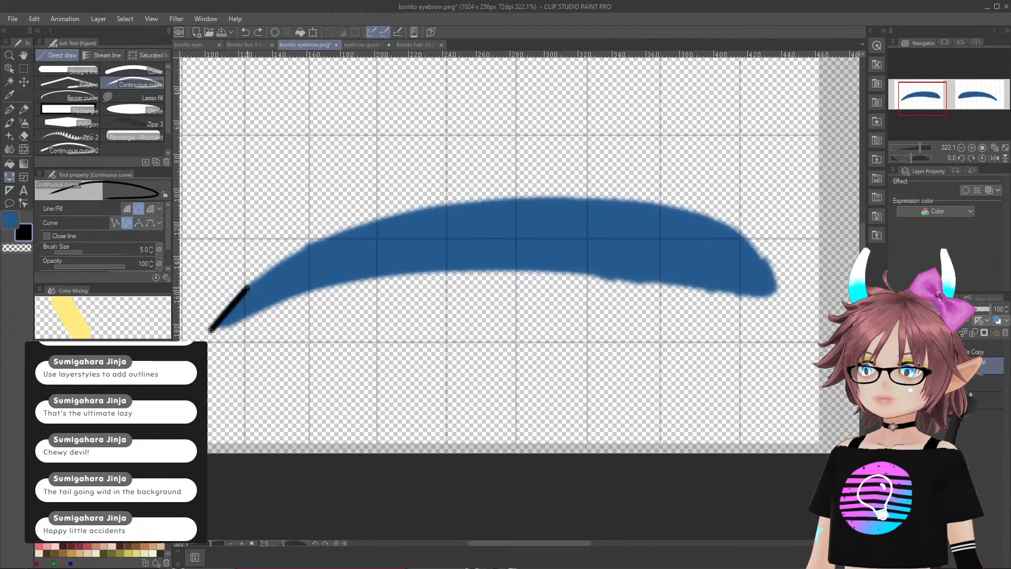
{"action": "left_click", "coordinate": [244, 291]}
{"action": "left_click", "coordinate": [266, 273]}
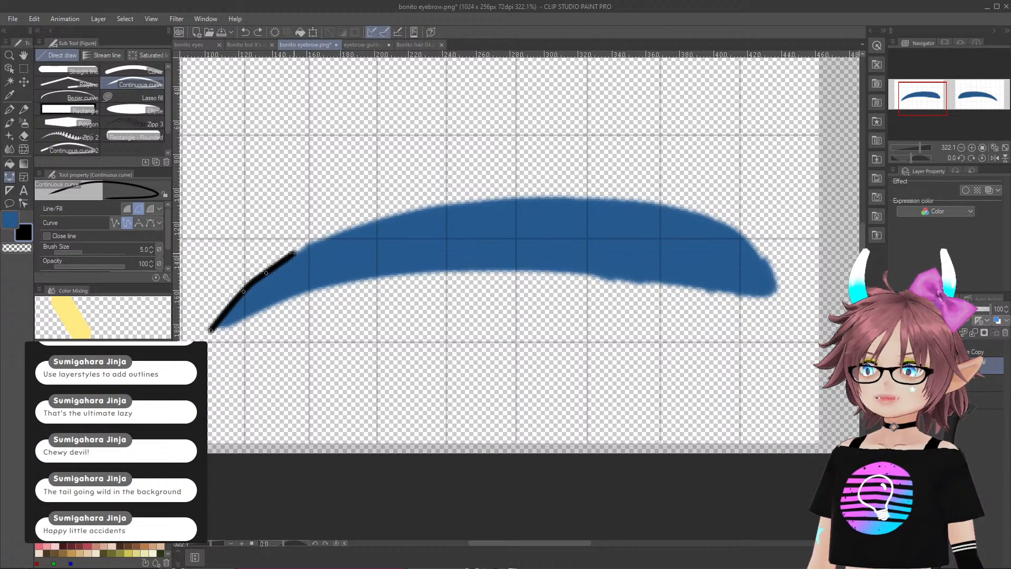
{"action": "left_click", "coordinate": [294, 253]}
{"action": "left_click", "coordinate": [332, 235]}
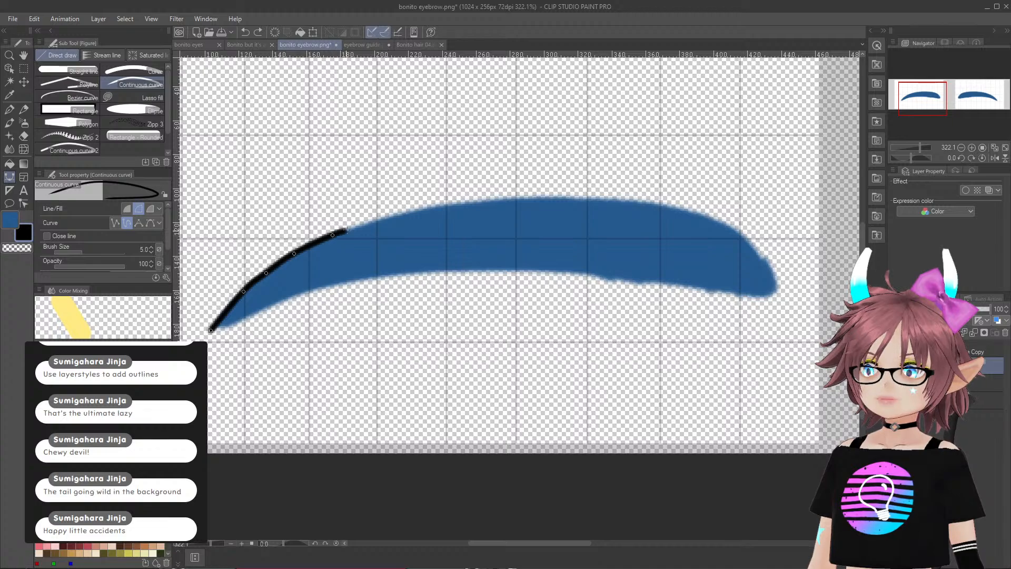
{"action": "left_click", "coordinate": [369, 223]}
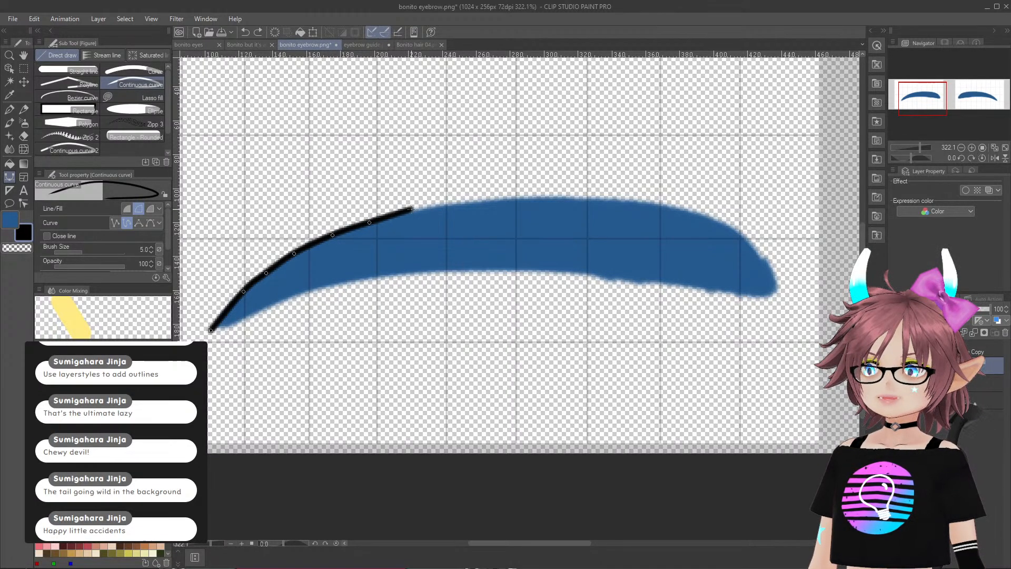
{"action": "left_click", "coordinate": [414, 210]}
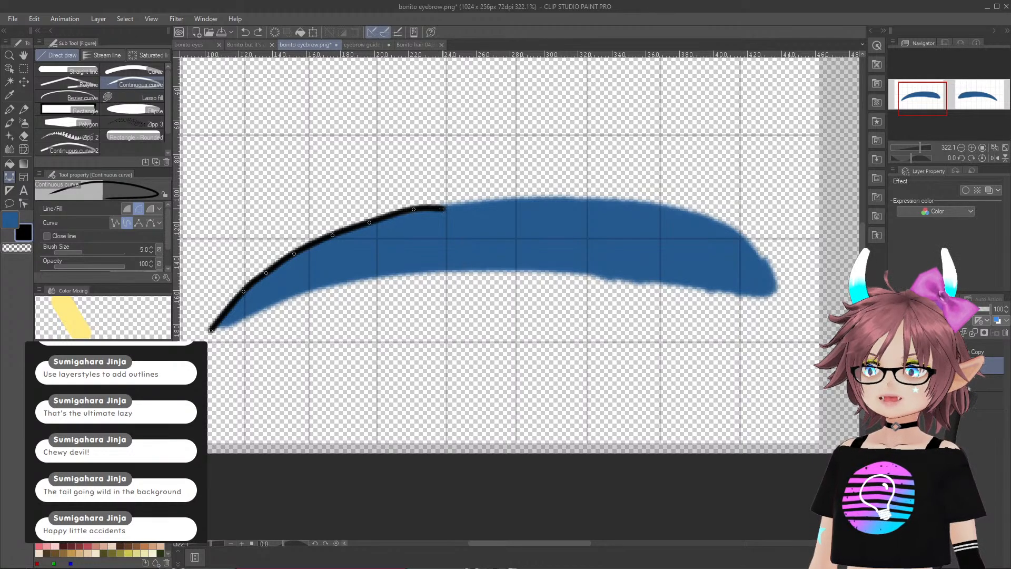
{"action": "left_click", "coordinate": [458, 202]}
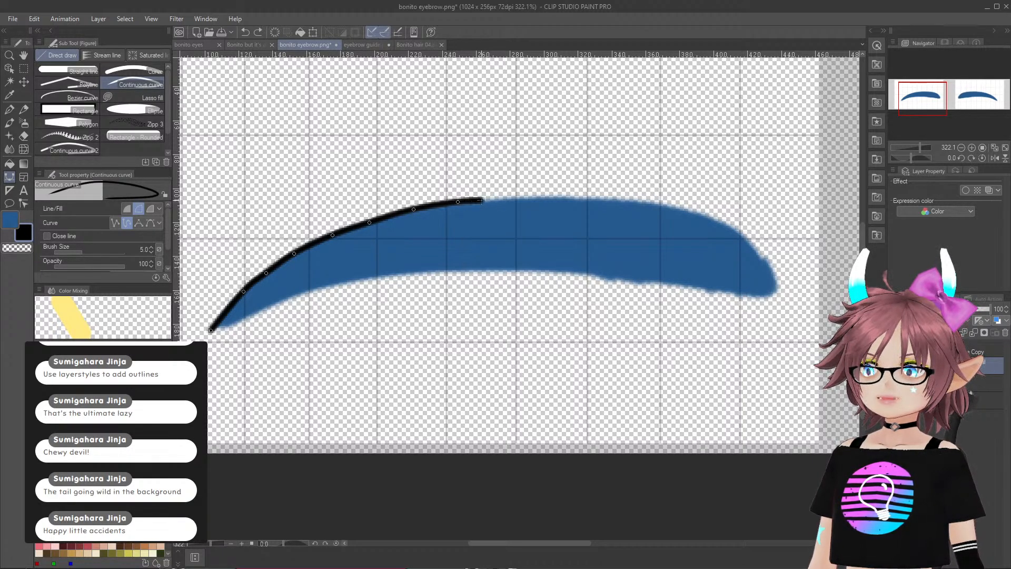
{"action": "left_click", "coordinate": [485, 200]}
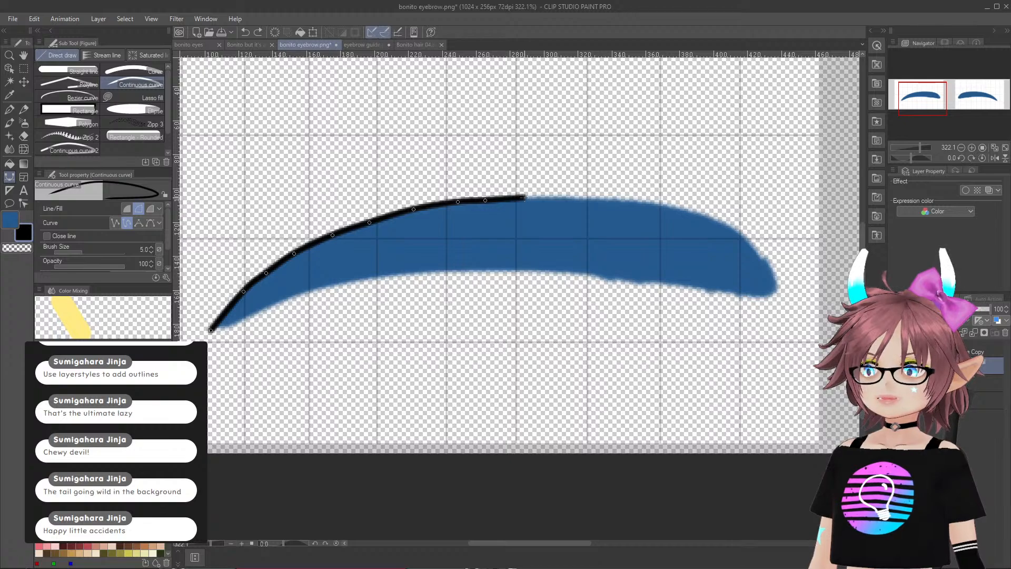
{"action": "left_click", "coordinate": [524, 197]}
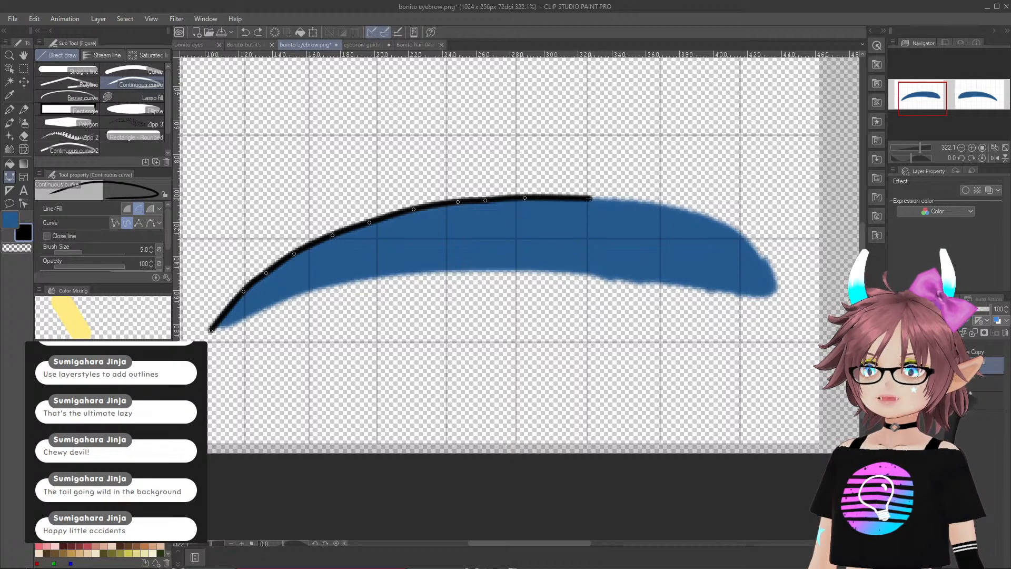
{"action": "left_click", "coordinate": [591, 199]}
{"action": "left_click", "coordinate": [642, 202]}
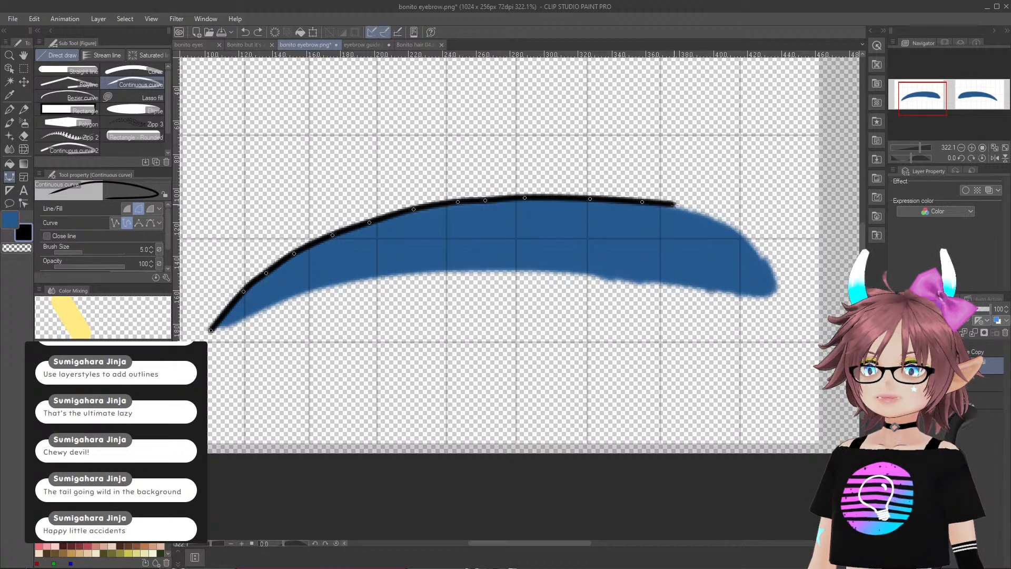
{"action": "left_click", "coordinate": [680, 207]}
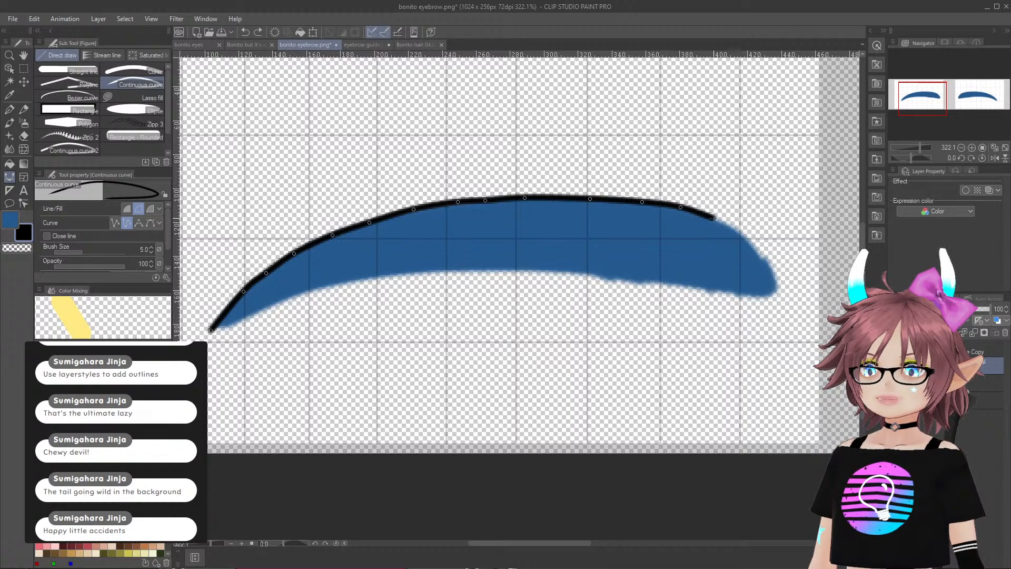
{"action": "left_click", "coordinate": [713, 219]}
{"action": "left_click", "coordinate": [738, 232]}
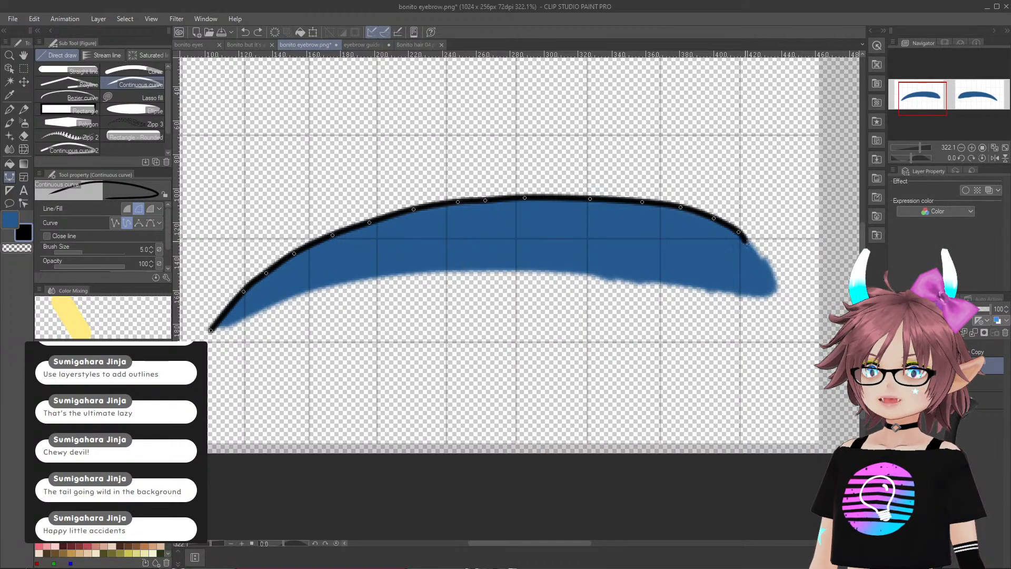
{"action": "left_click", "coordinate": [755, 250]}
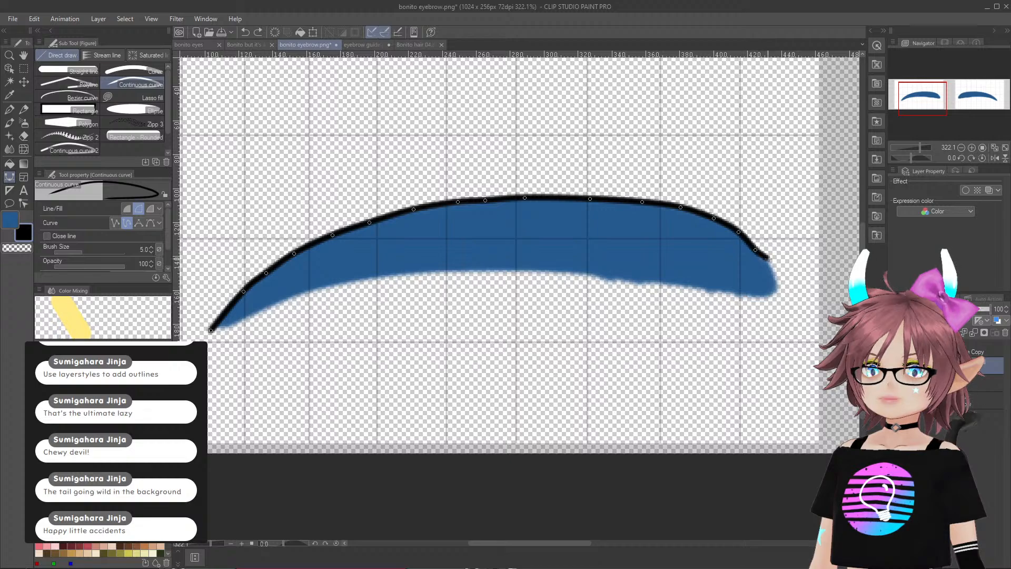
{"action": "left_click", "coordinate": [772, 274]}
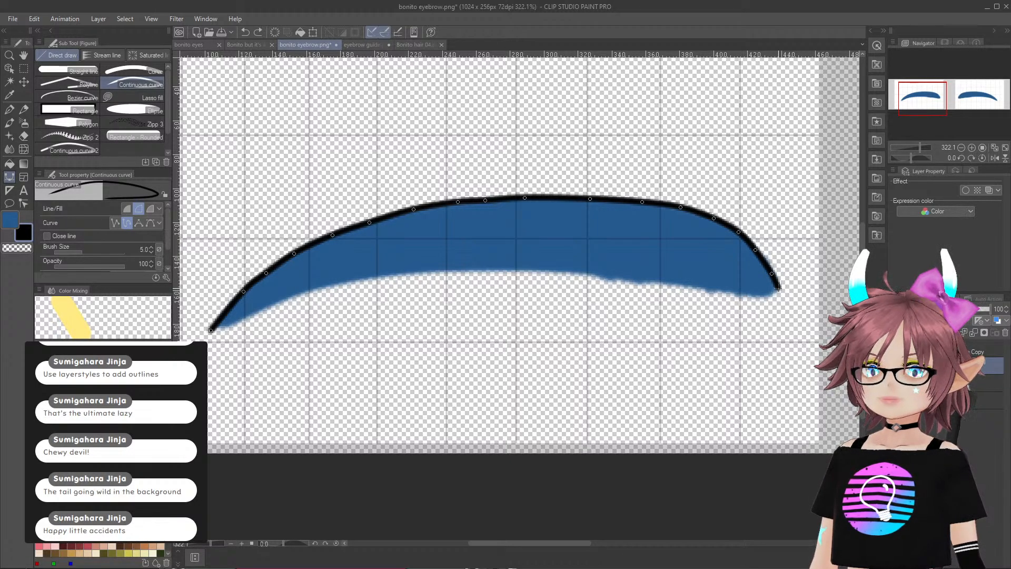
{"action": "left_click", "coordinate": [779, 288]}
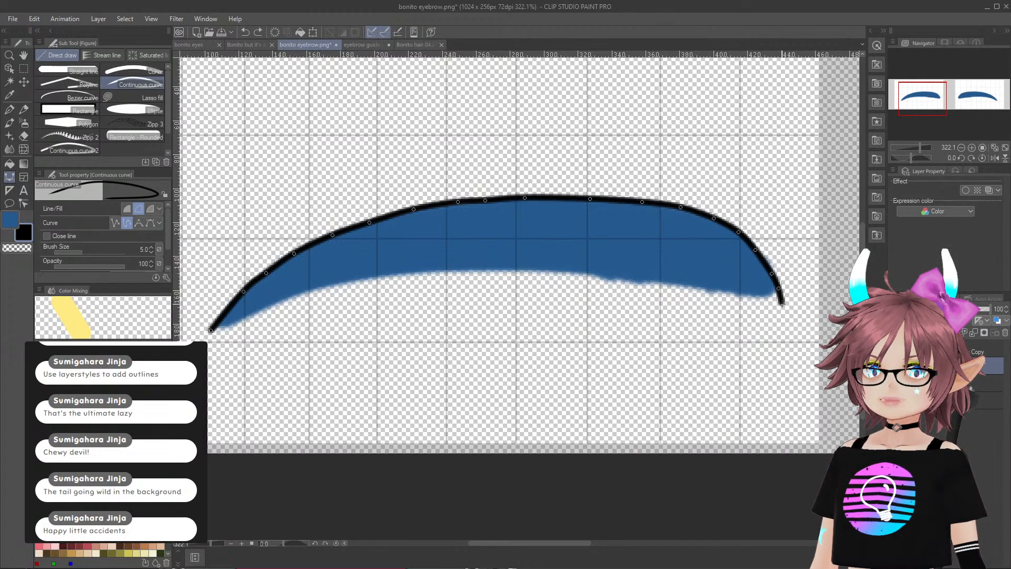
{"action": "double_click", "coordinate": [783, 305]}
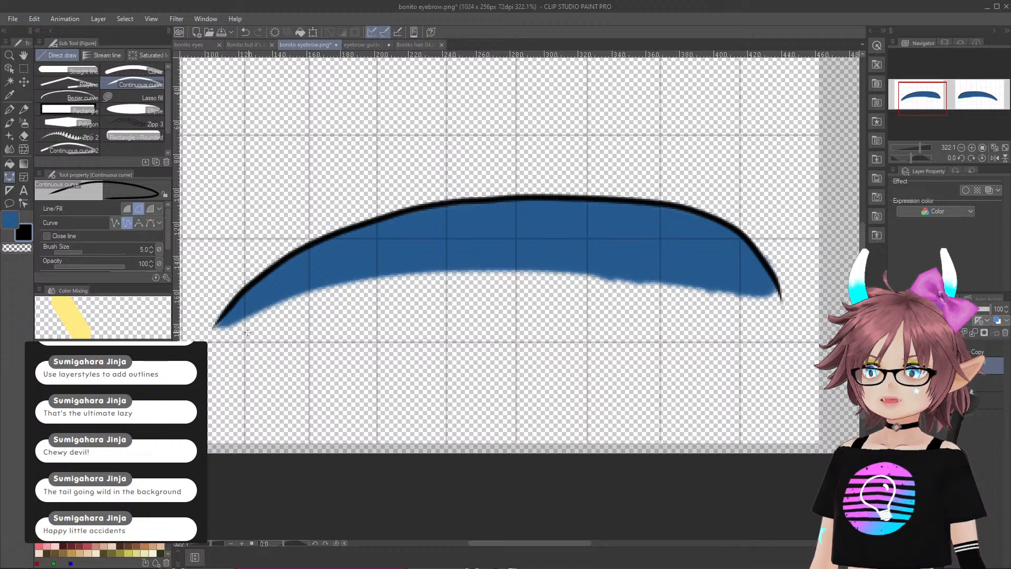
- Trace the eyebrow's lower edge with a black continuous curve from the outer tip to the inner end, crossing the upper outline there
{"action": "left_click", "coordinate": [198, 335]}
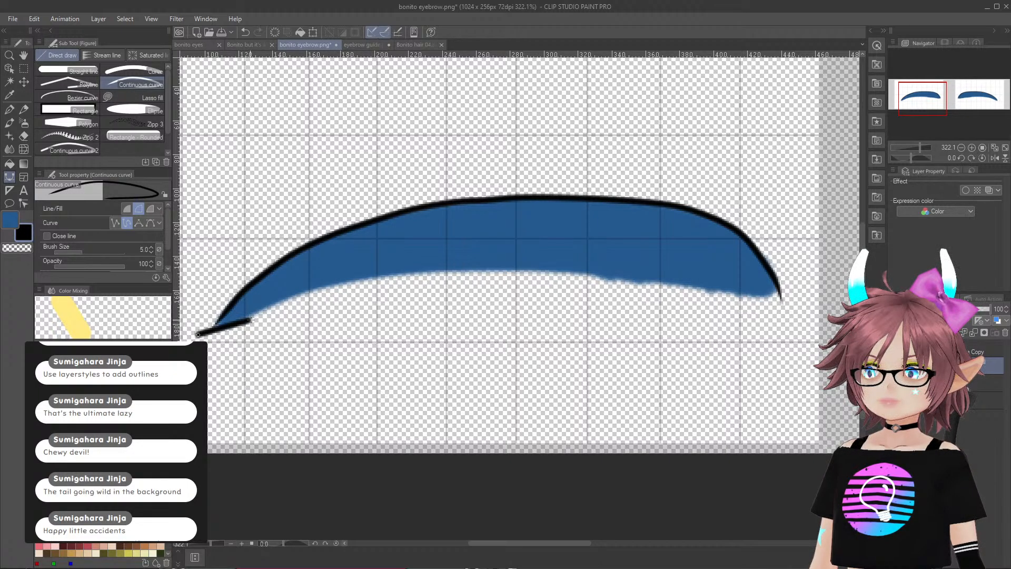
{"action": "double_click", "coordinate": [252, 317]}
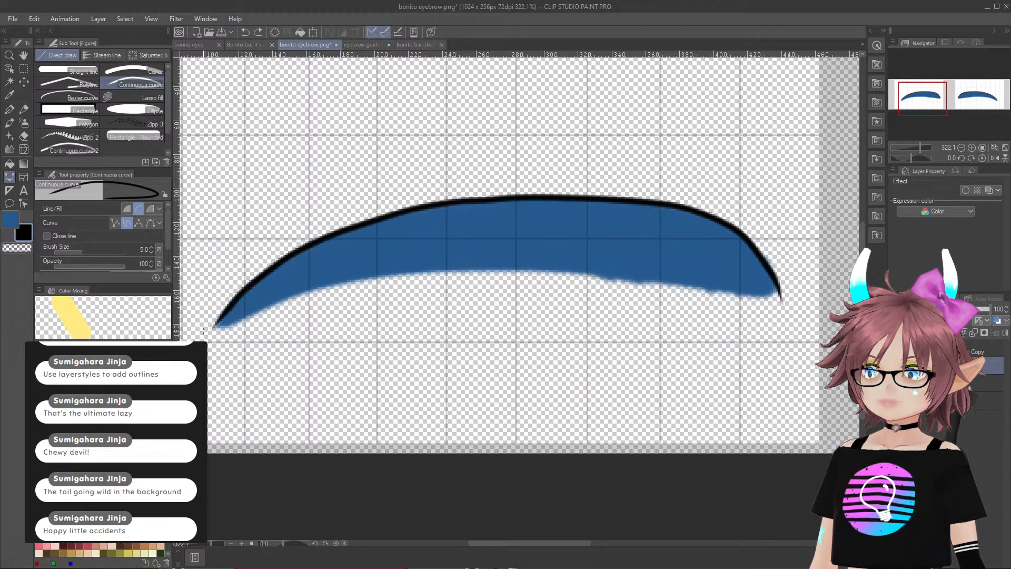
{"action": "left_click", "coordinate": [203, 330]}
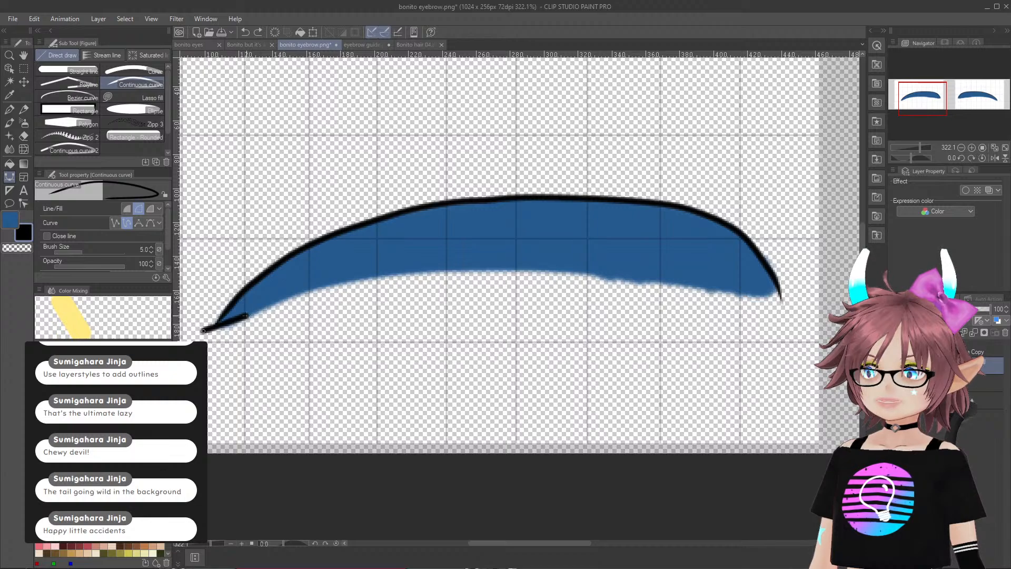
{"action": "left_click", "coordinate": [250, 312]}
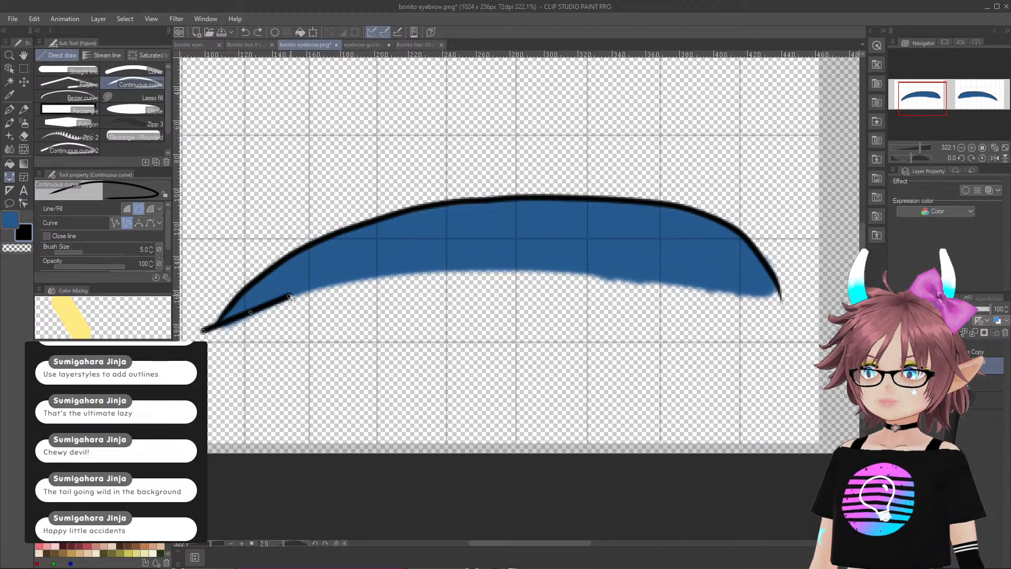
{"action": "left_click", "coordinate": [289, 297]}
{"action": "left_click", "coordinate": [325, 285]}
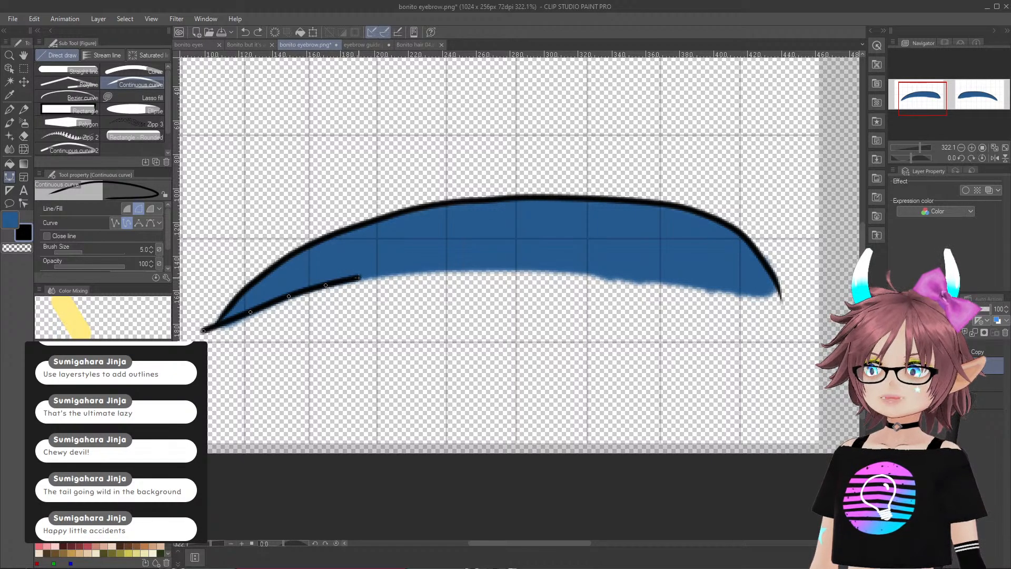
{"action": "left_click", "coordinate": [378, 274]}
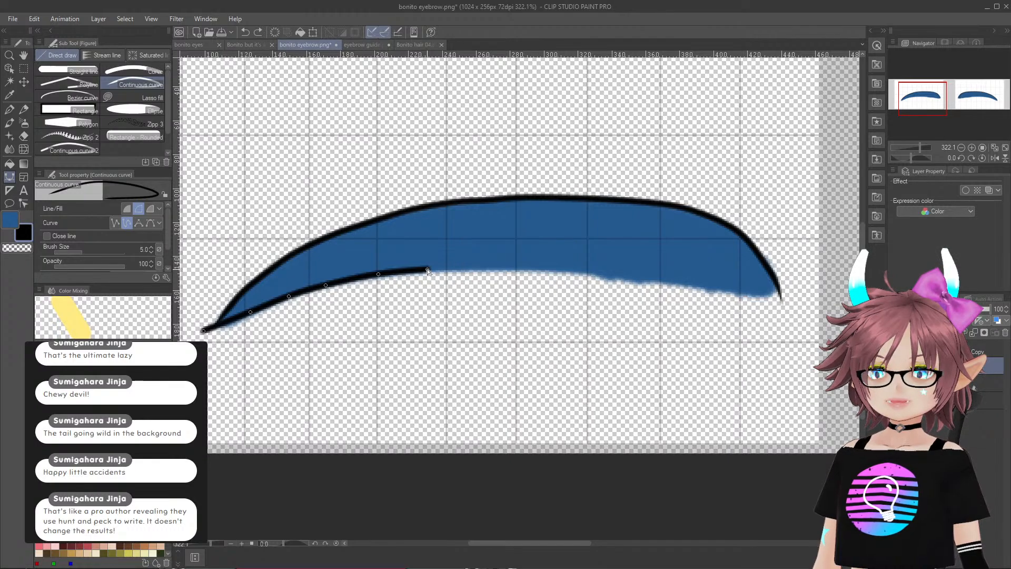
{"action": "left_click", "coordinate": [427, 270]}
{"action": "left_click", "coordinate": [467, 267]}
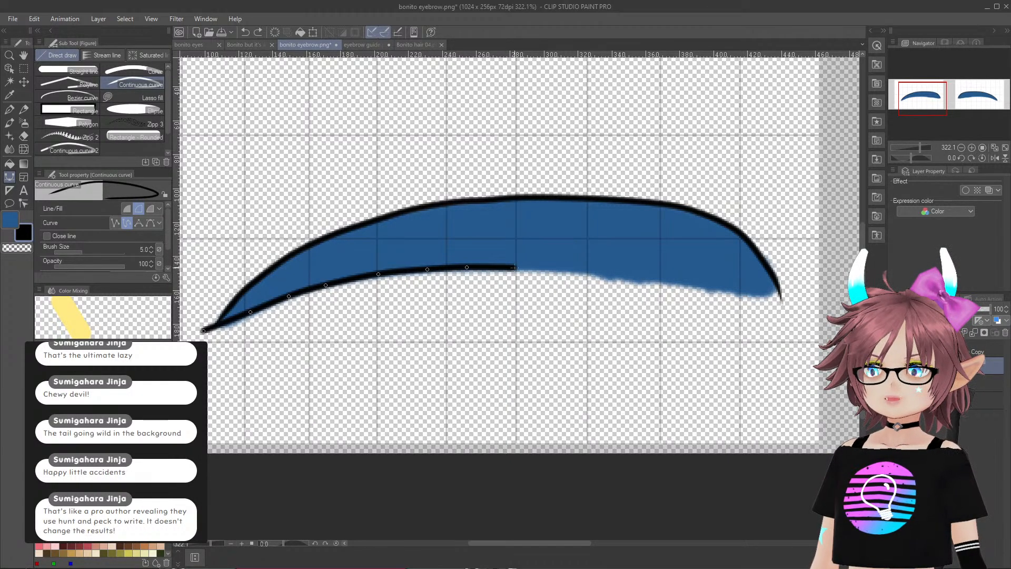
{"action": "left_click", "coordinate": [515, 268]}
{"action": "left_click", "coordinate": [569, 270]}
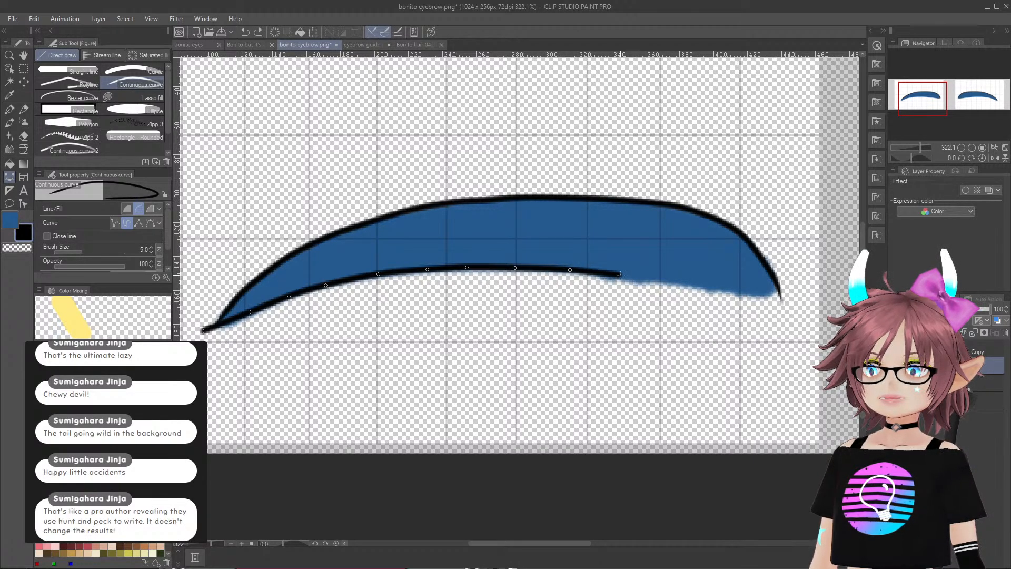
{"action": "left_click", "coordinate": [622, 277]}
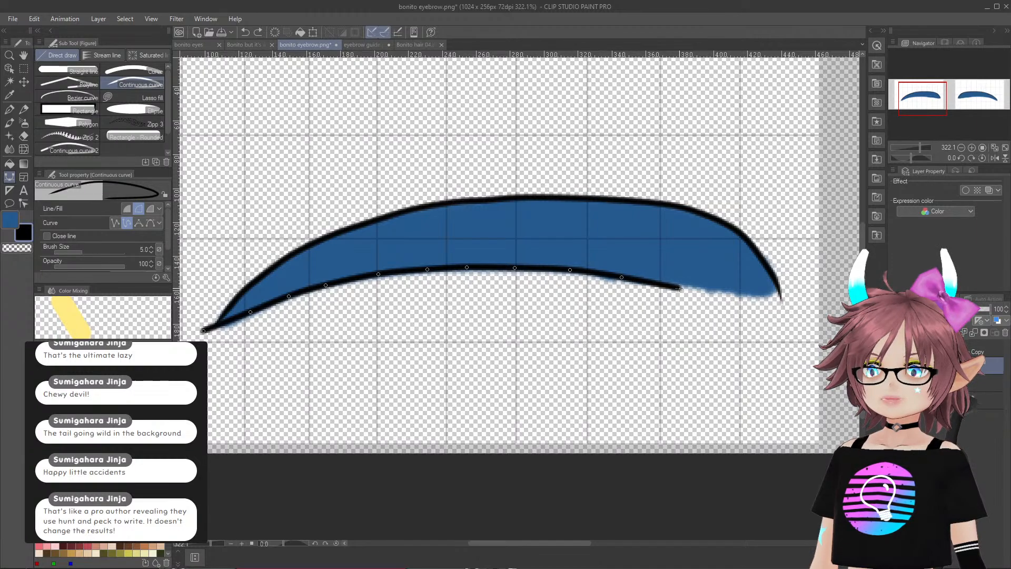
{"action": "left_click", "coordinate": [682, 287]}
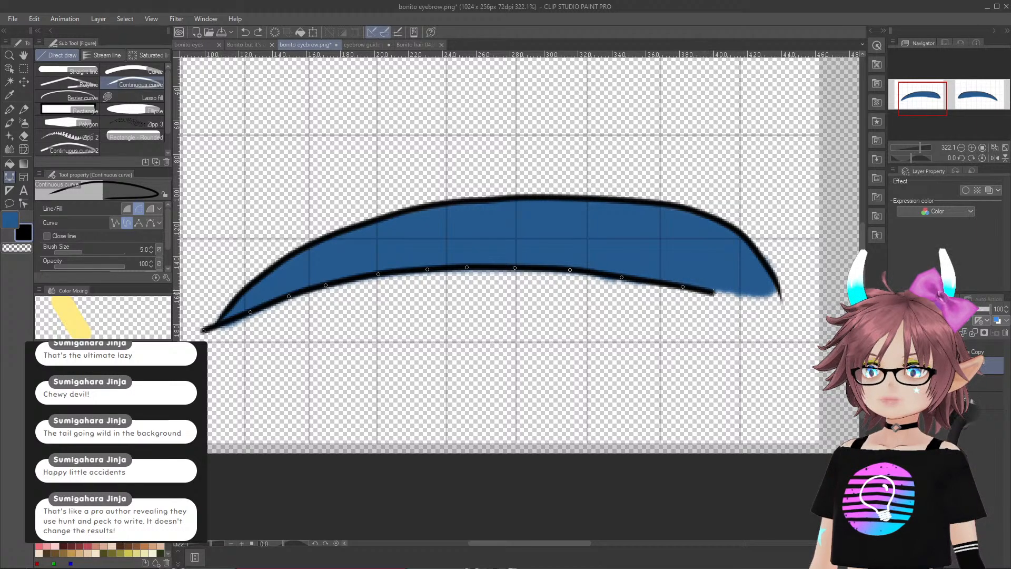
{"action": "left_click", "coordinate": [721, 293]}
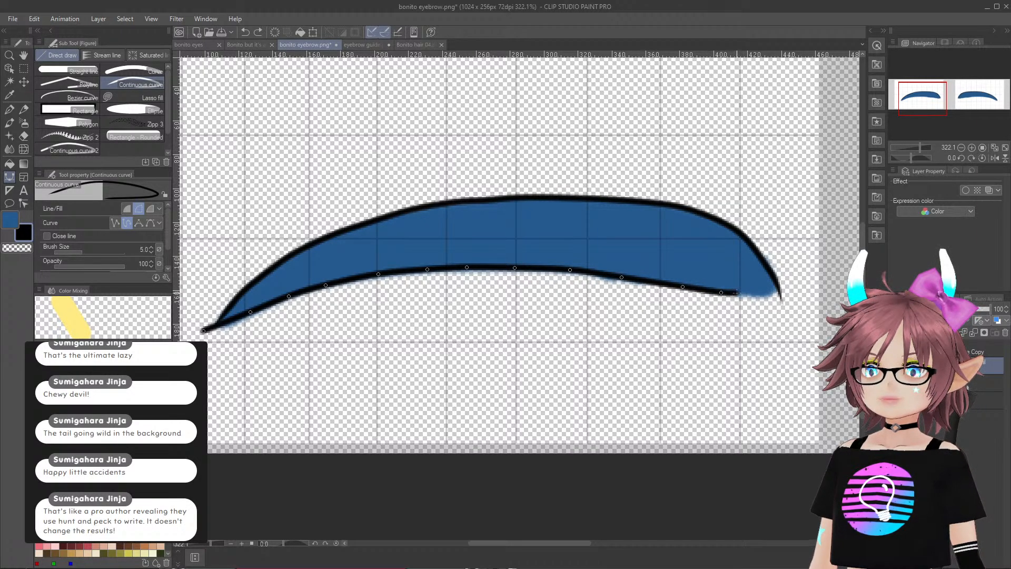
{"action": "left_click", "coordinate": [744, 295]}
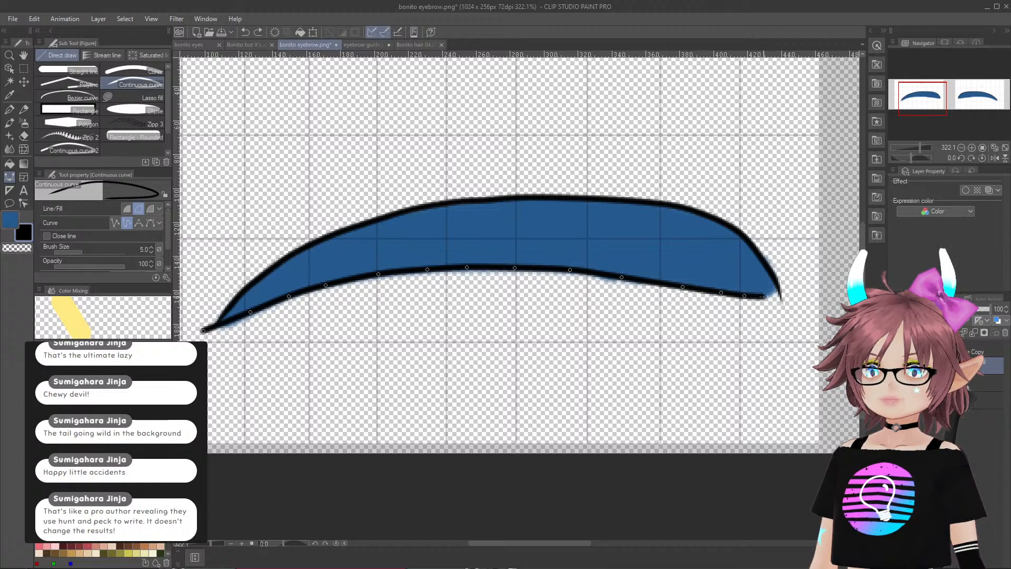
{"action": "left_click", "coordinate": [764, 297]}
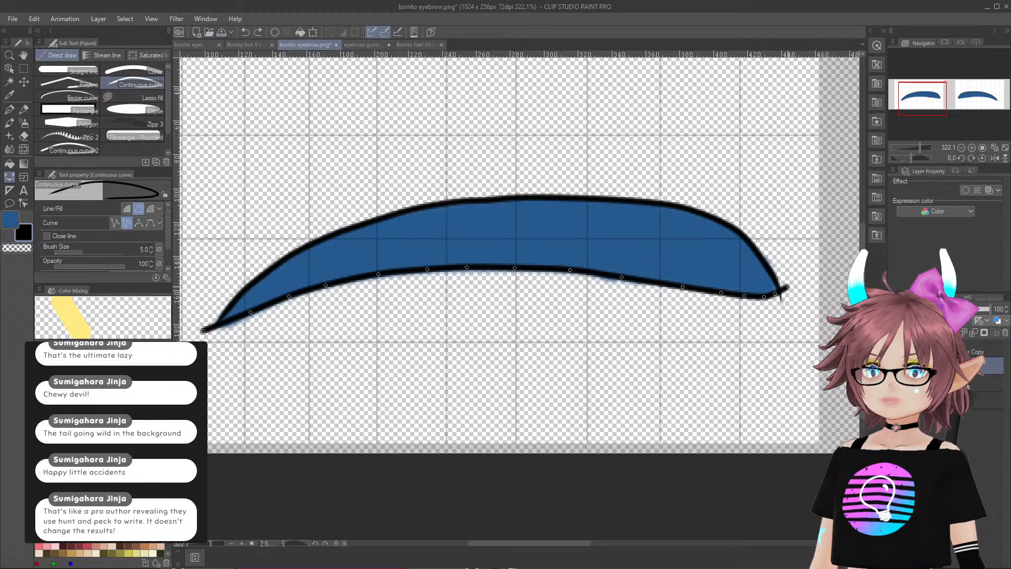
{"action": "double_click", "coordinate": [785, 289]}
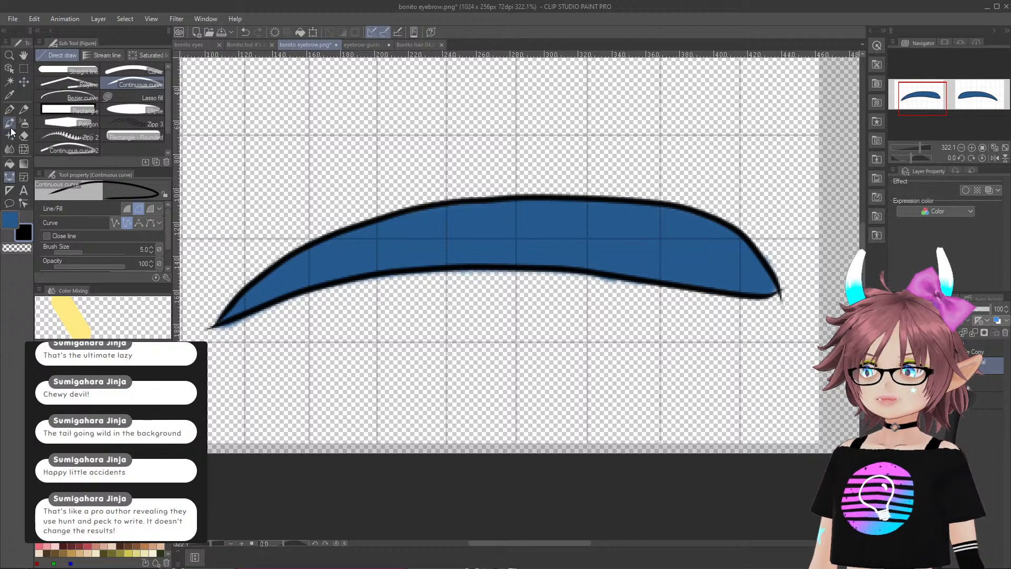
- Set the hard eraser to size 6 and erase the stray outline spike at the left eyebrow's blunt inner end
{"action": "left_click", "coordinate": [23, 137]}
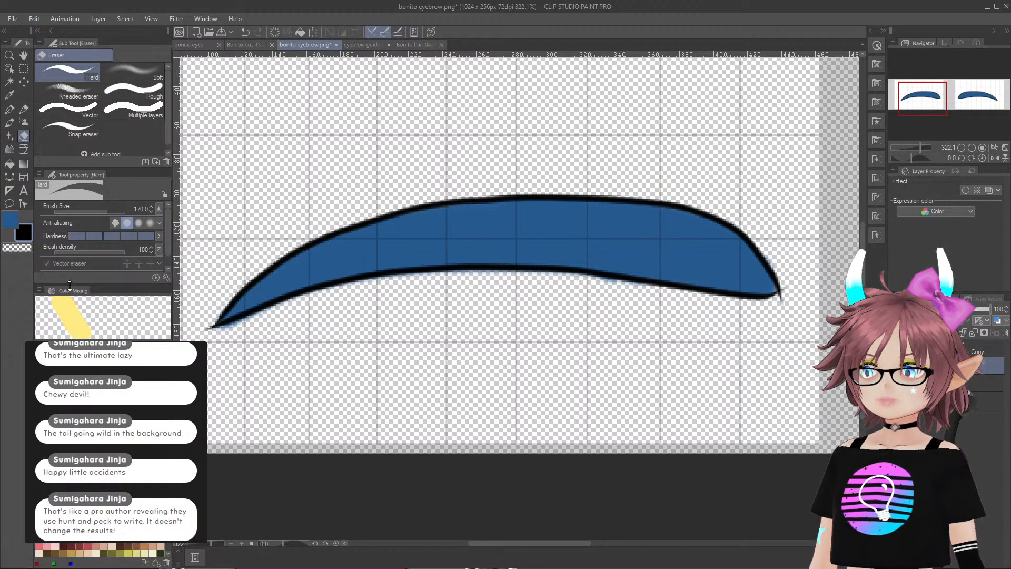
{"action": "left_click", "coordinate": [76, 211]}
{"action": "key", "text": "bracketright"}
{"action": "key", "text": "bracketright"}
{"action": "key", "text": "bracketright"}
{"action": "key", "text": "bracketright"}
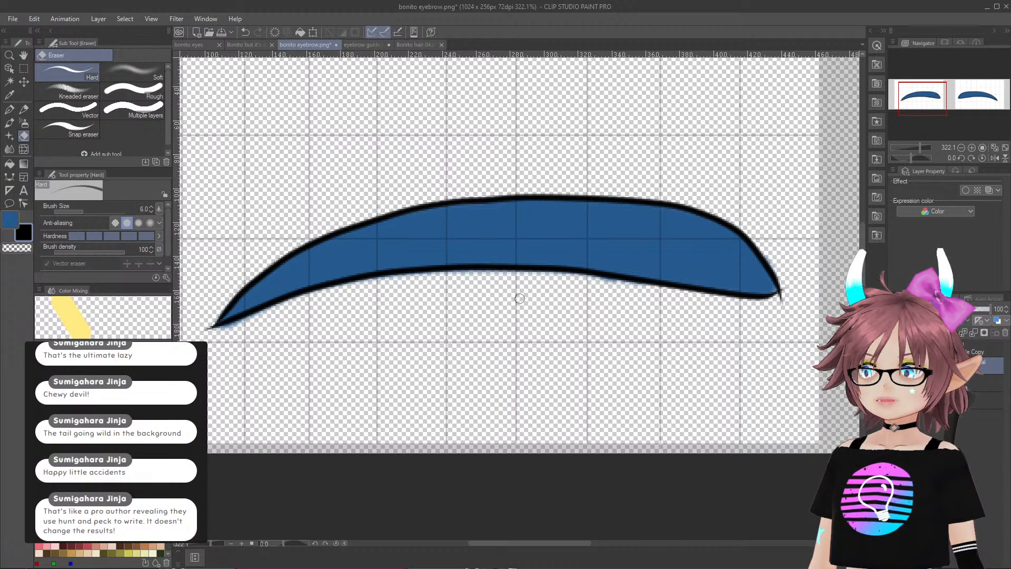
{"action": "scroll", "coordinate": [195, 335], "scroll_direction": "up", "scroll_amount": 3}
{"action": "scroll", "coordinate": [195, 334], "scroll_direction": "up", "scroll_amount": 3}
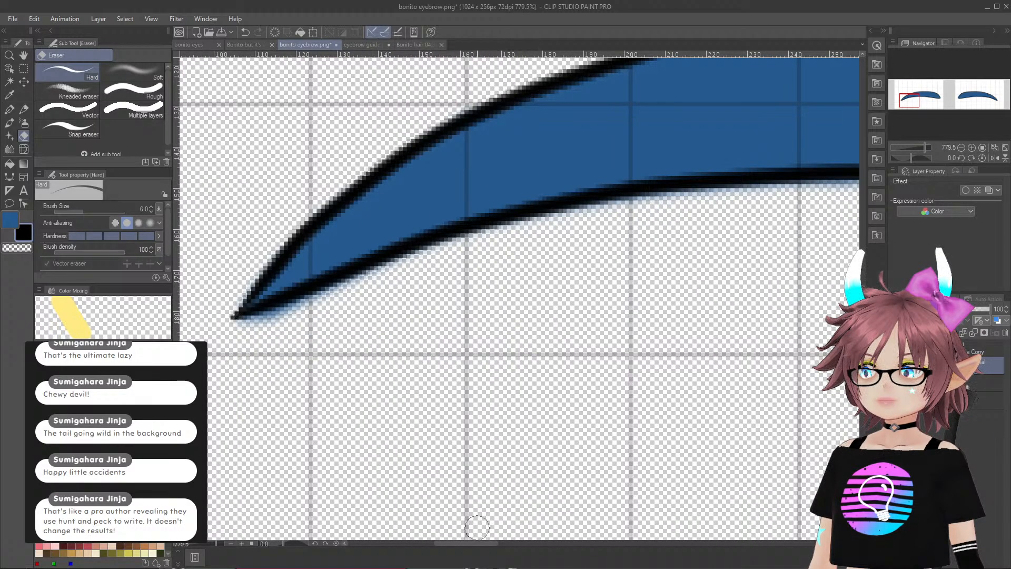
{"action": "left_click_drag", "start_coordinate": [441, 542], "coordinate": [554, 542]}
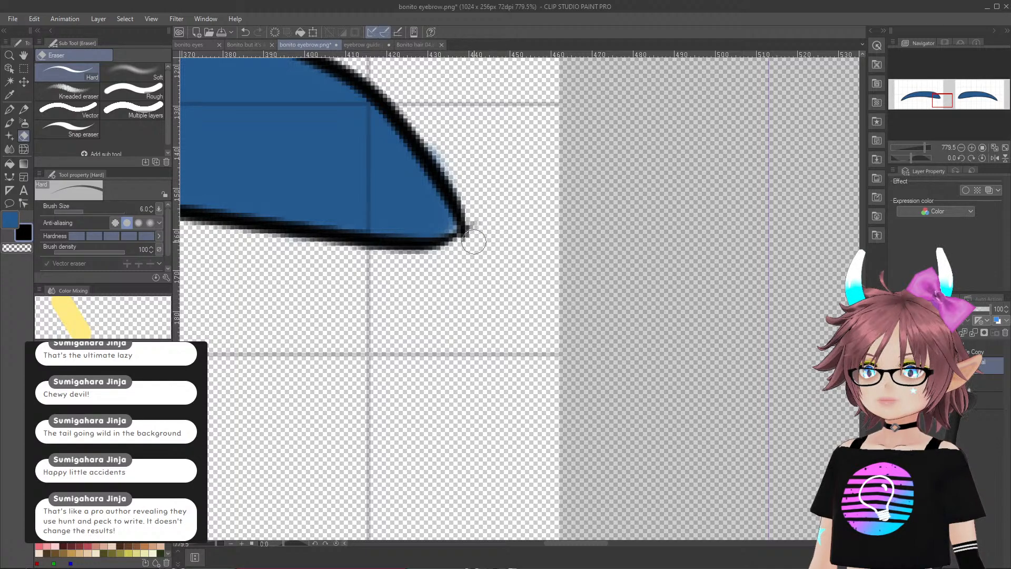
- Erase the blue fringe below the lower outline near the thin outer tips of both eyebrows
{"action": "scroll", "coordinate": [446, 361], "scroll_direction": "down", "scroll_amount": 3}
{"action": "scroll", "coordinate": [447, 362], "scroll_direction": "down", "scroll_amount": 5}
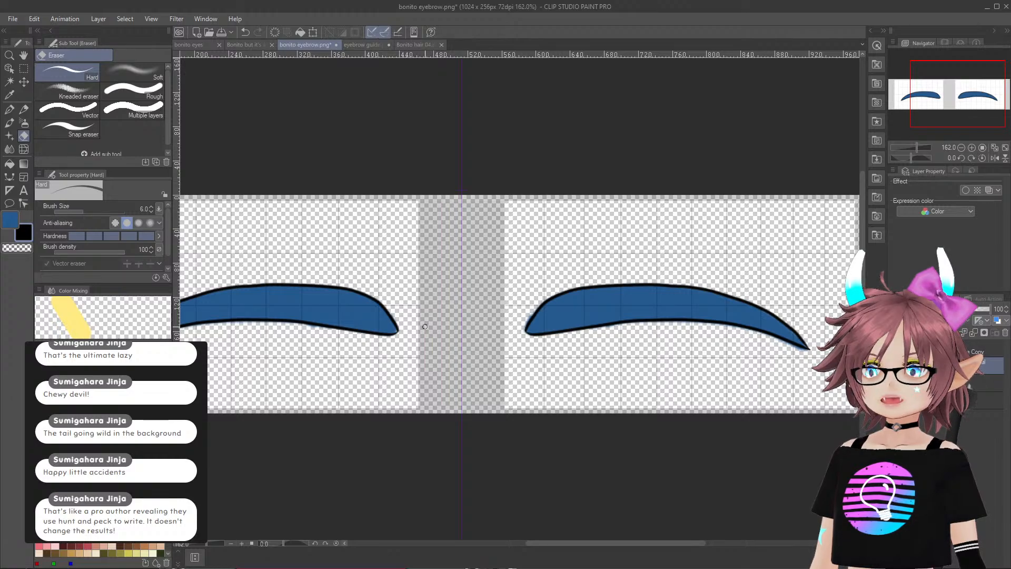
{"action": "left_click_drag", "start_coordinate": [596, 541], "coordinate": [544, 549]}
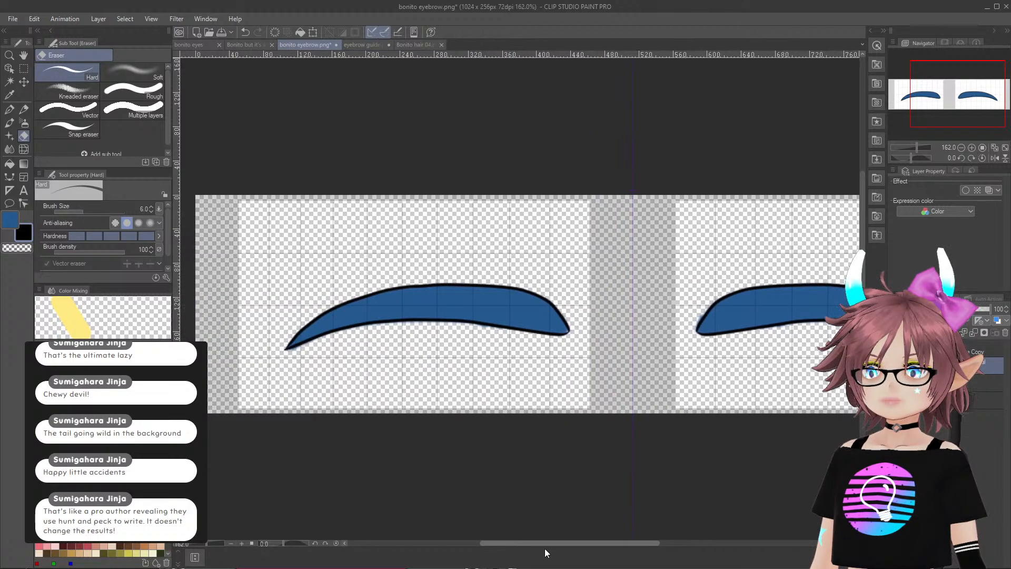
{"action": "scroll", "coordinate": [533, 350], "scroll_direction": "down", "scroll_amount": 4}
{"action": "scroll", "coordinate": [603, 354], "scroll_direction": "up", "scroll_amount": 5}
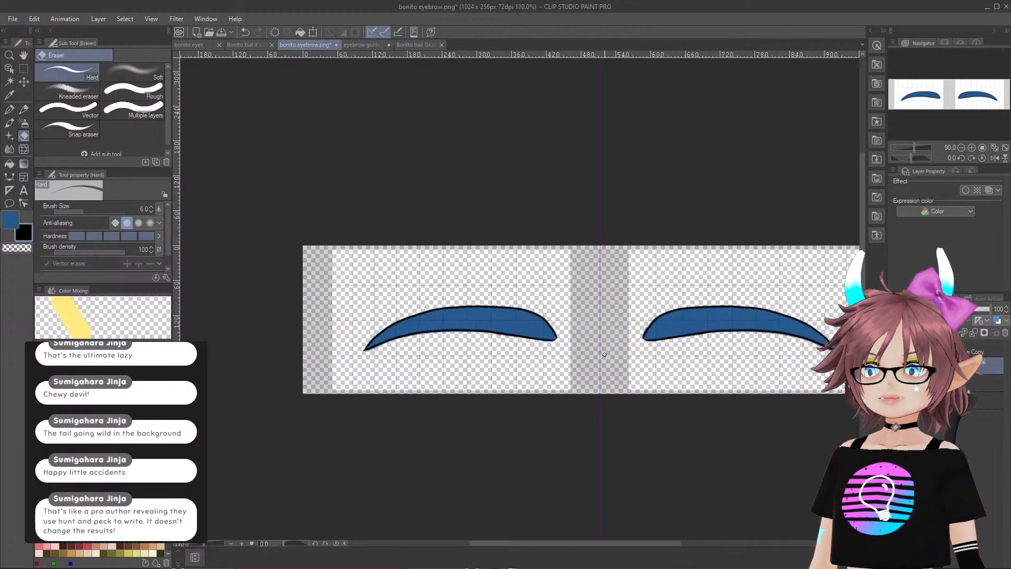
{"action": "scroll", "coordinate": [603, 356], "scroll_direction": "down", "scroll_amount": 1}
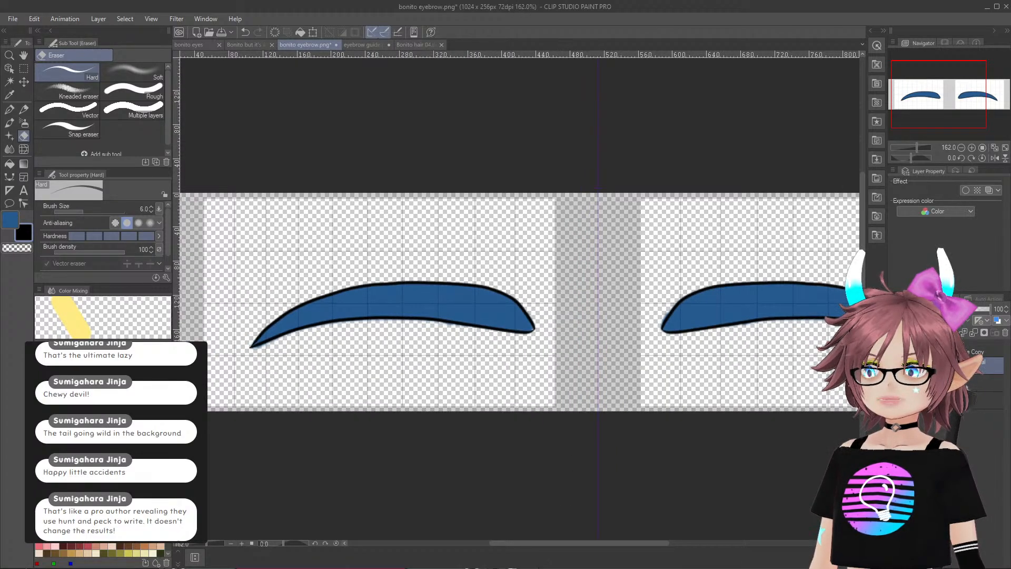
{"action": "left_click_drag", "start_coordinate": [541, 543], "coordinate": [629, 541]}
{"action": "scroll", "coordinate": [627, 425], "scroll_direction": "up", "scroll_amount": 5}
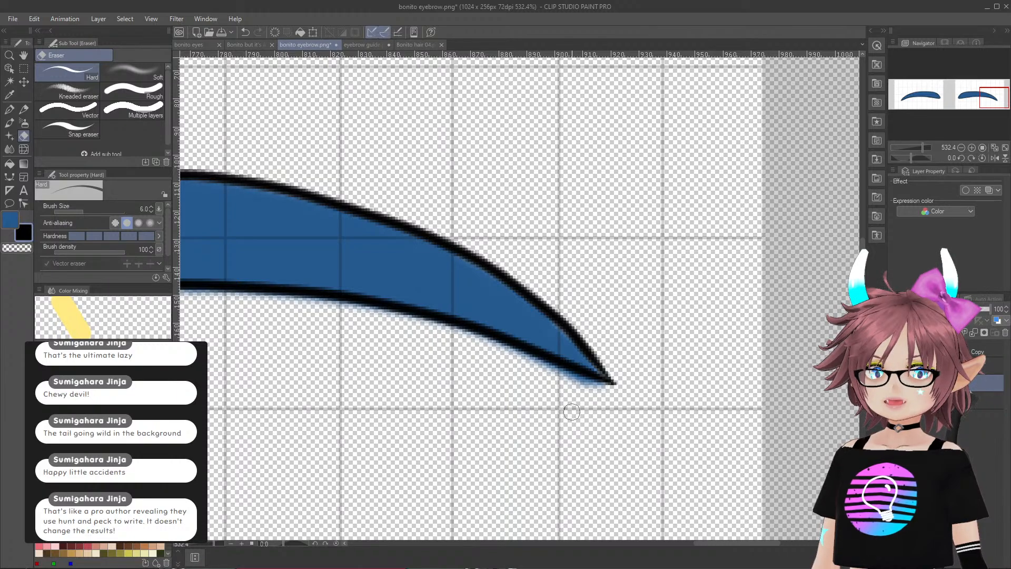
{"action": "left_click_drag", "start_coordinate": [488, 349], "coordinate": [614, 393]}
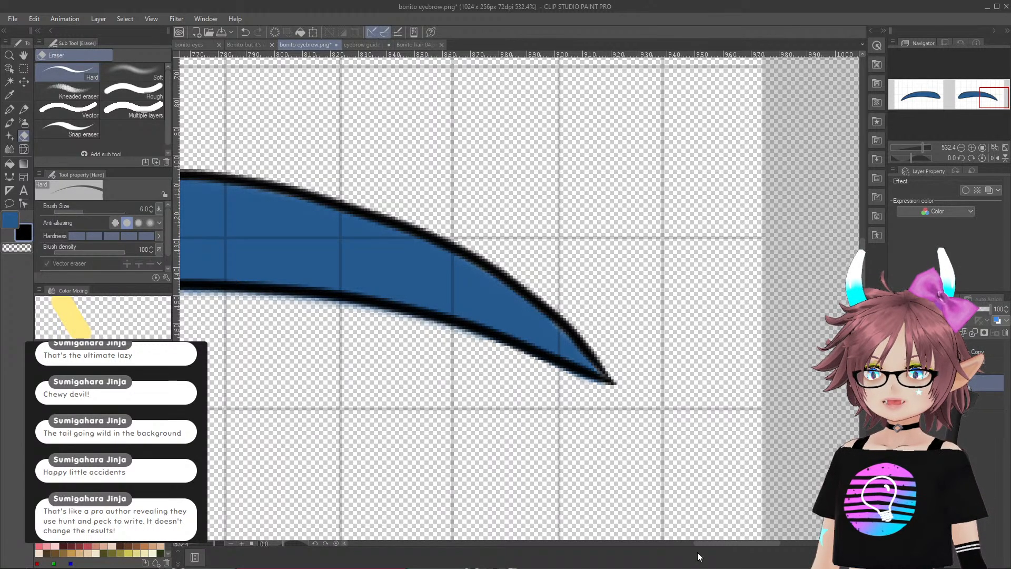
{"action": "left_click_drag", "start_coordinate": [705, 544], "coordinate": [438, 540]}
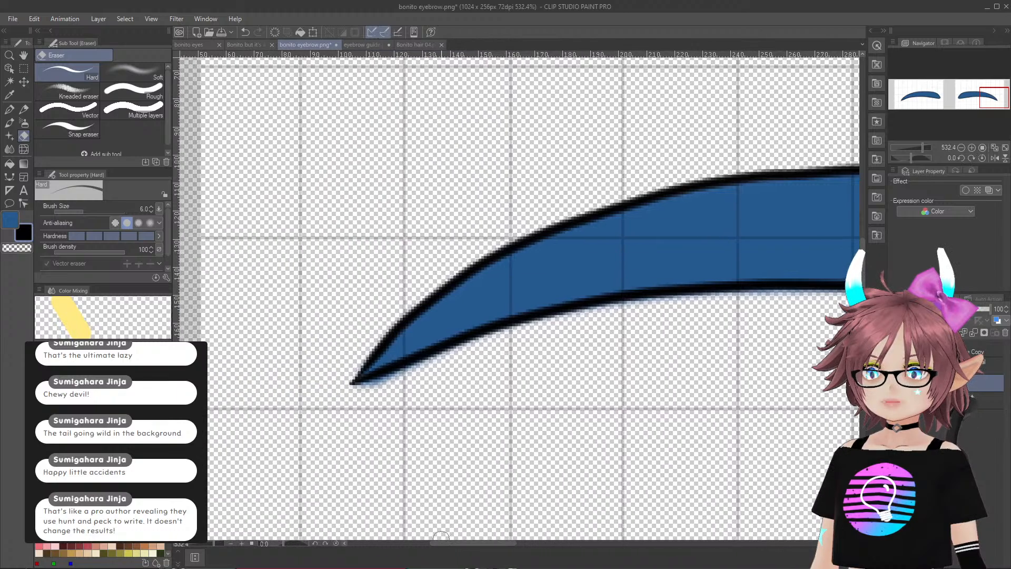
{"action": "mouse_move", "coordinate": [435, 360]}
{"action": "left_mouse_down"}
{"action": "mouse_move", "coordinate": [350, 389]}
{"action": "mouse_move", "coordinate": [369, 386]}
{"action": "left_mouse_up"}
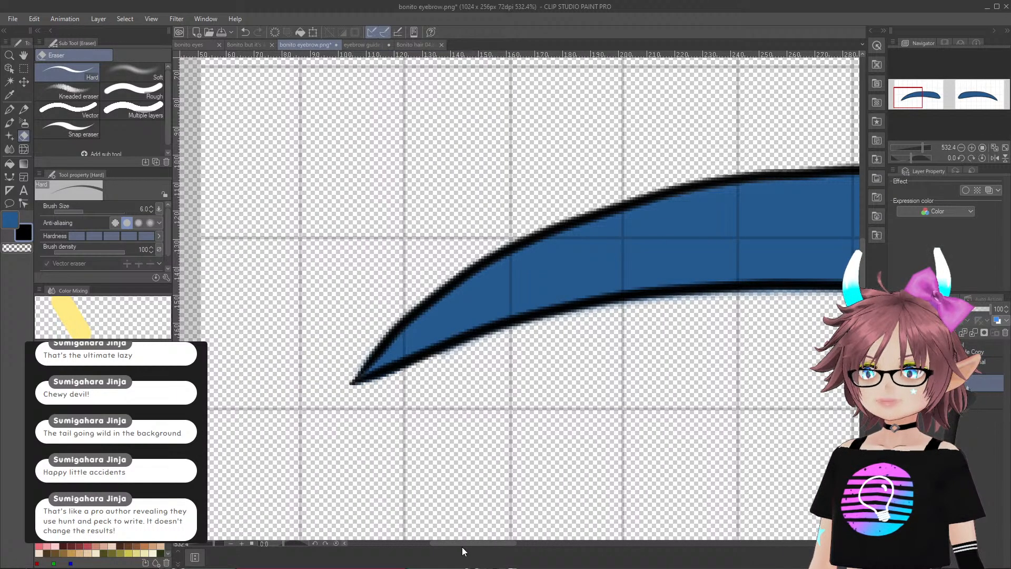
- Fill the pale gaps inside the outline at both eyebrows' blunt inner corners with the blue G-pen
{"action": "left_click_drag", "start_coordinate": [456, 541], "coordinate": [545, 539]}
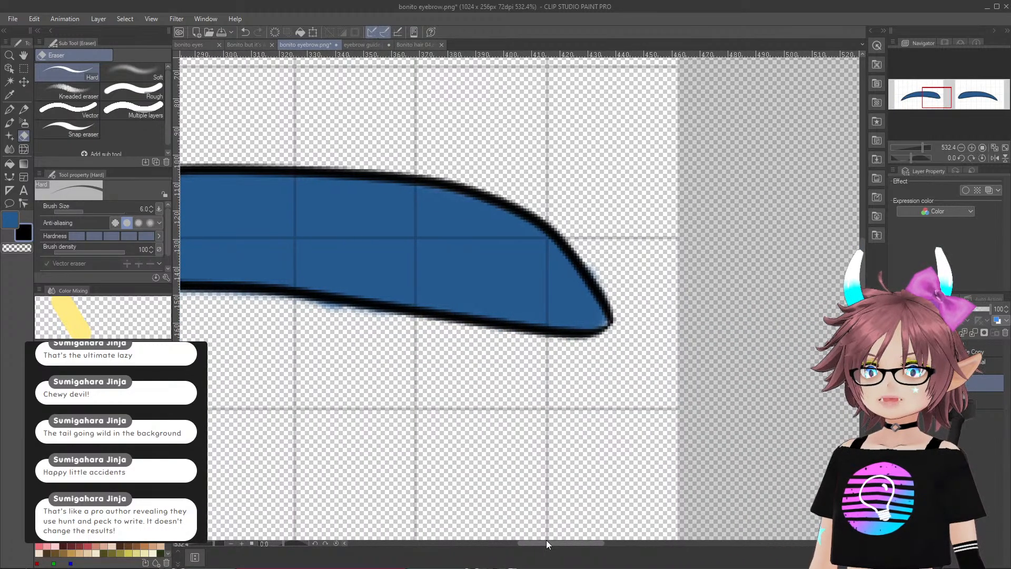
{"action": "left_click", "coordinate": [9, 110]}
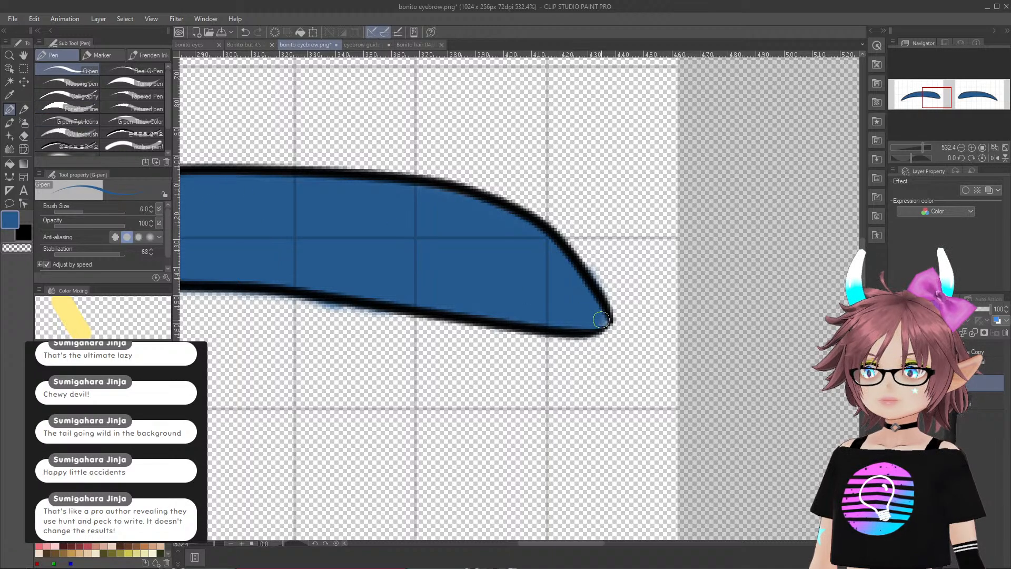
{"action": "left_click_drag", "start_coordinate": [594, 311], "coordinate": [606, 324]}
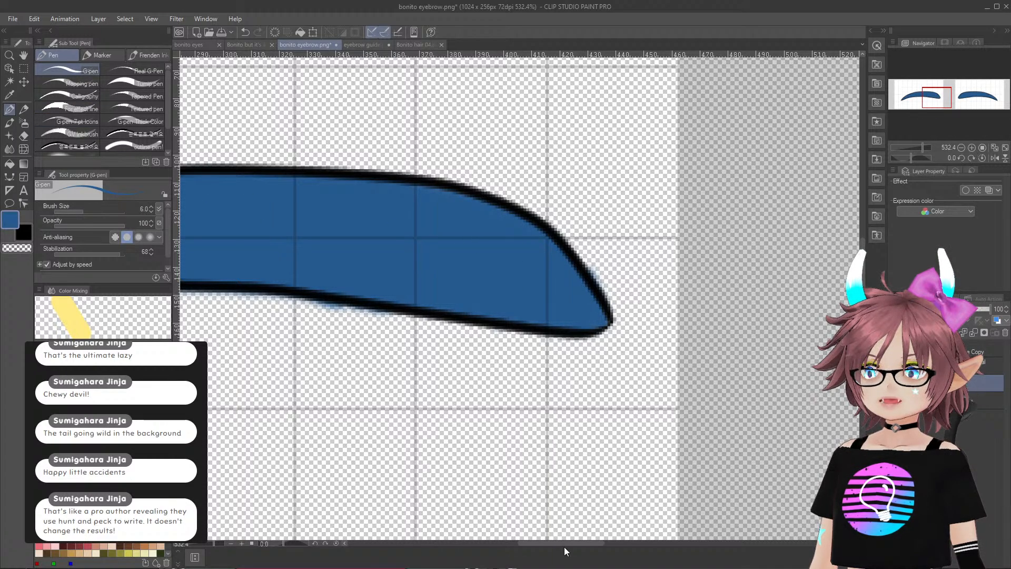
{"action": "left_click_drag", "start_coordinate": [568, 544], "coordinate": [667, 549]}
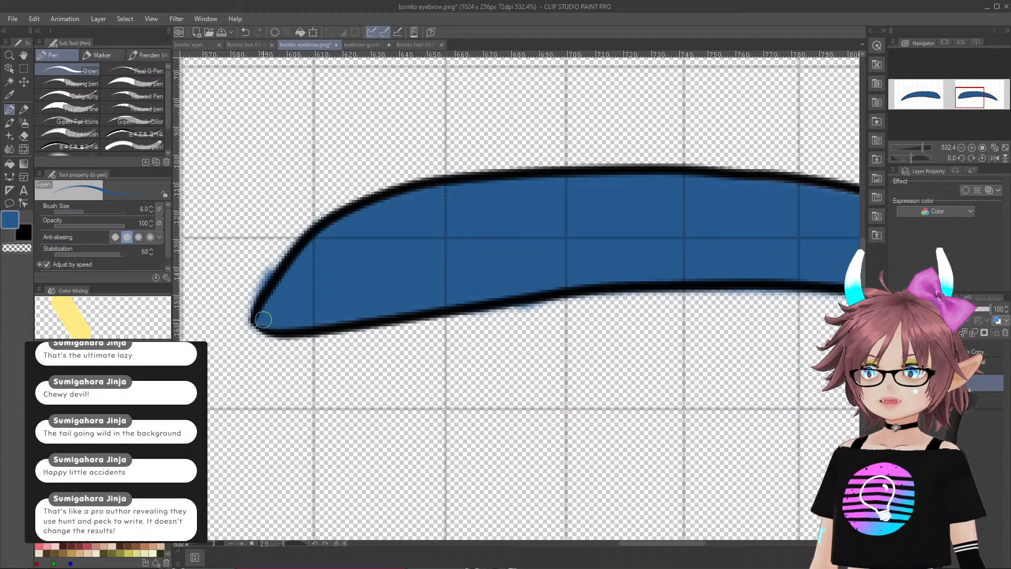
- Erase the blue fringe outside the black outline along the blunt inner ends of both eyebrows
{"action": "left_click", "coordinate": [24, 136]}
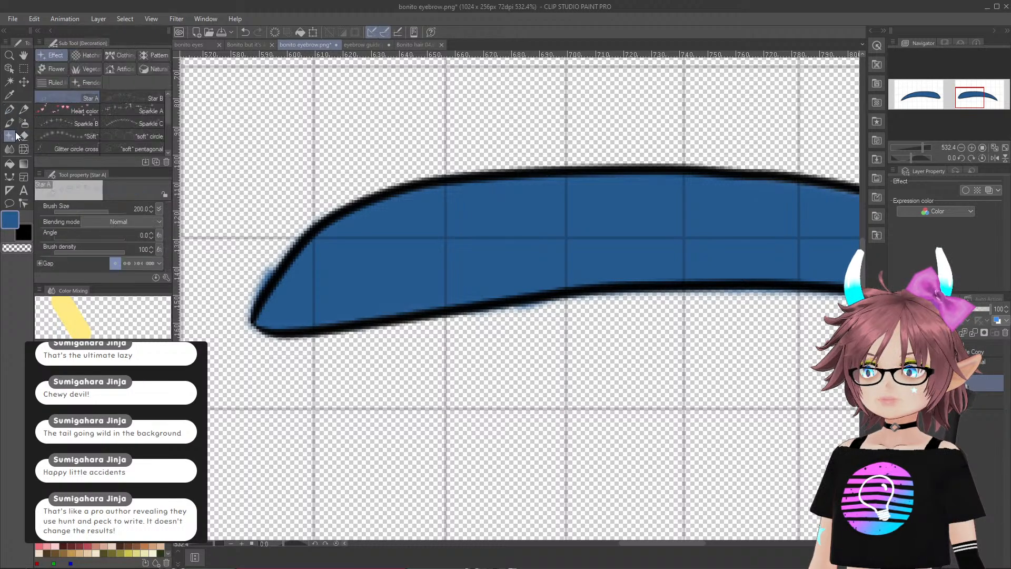
{"action": "scroll", "coordinate": [236, 306], "scroll_direction": "up", "scroll_amount": 3}
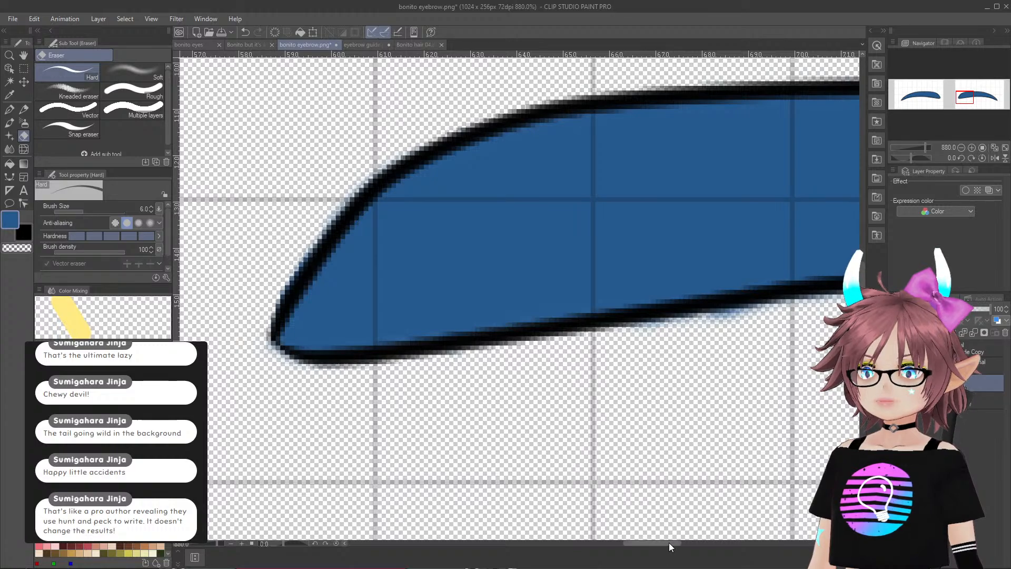
{"action": "left_click_drag", "start_coordinate": [661, 543], "coordinate": [560, 543]}
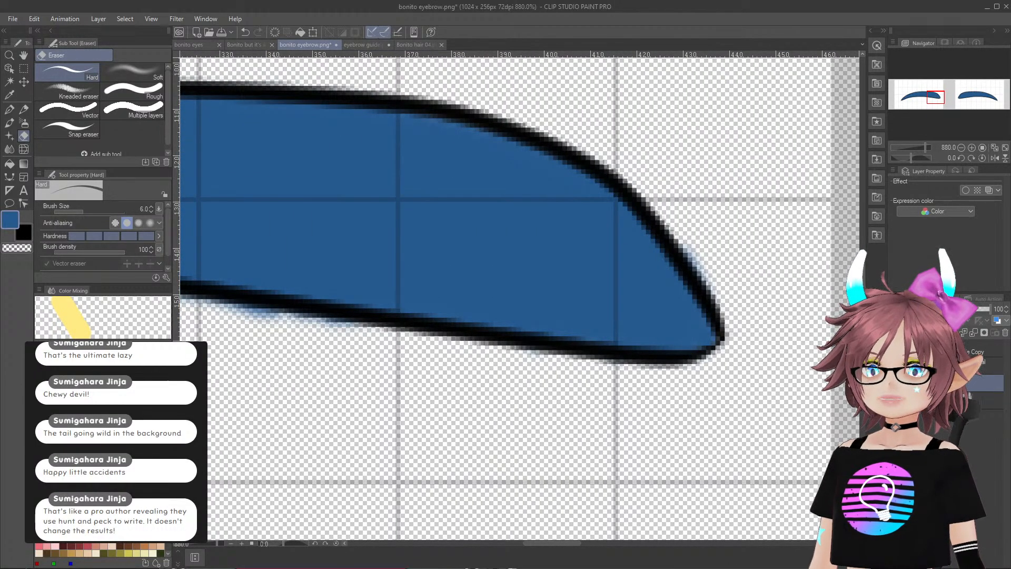
{"action": "scroll", "coordinate": [518, 295], "scroll_direction": "up", "scroll_amount": 3}
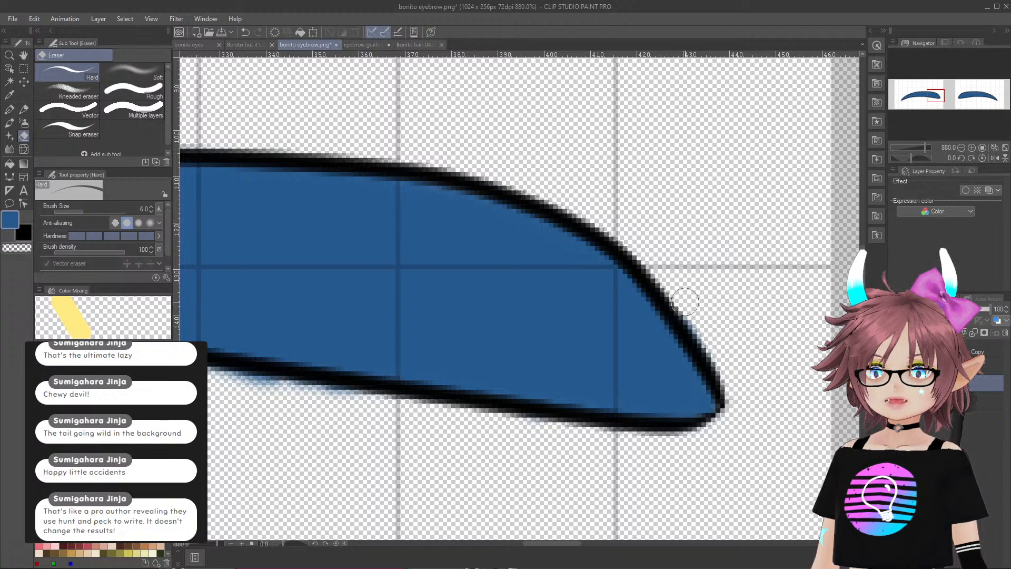
{"action": "scroll", "coordinate": [570, 411], "scroll_direction": "down", "scroll_amount": 8}
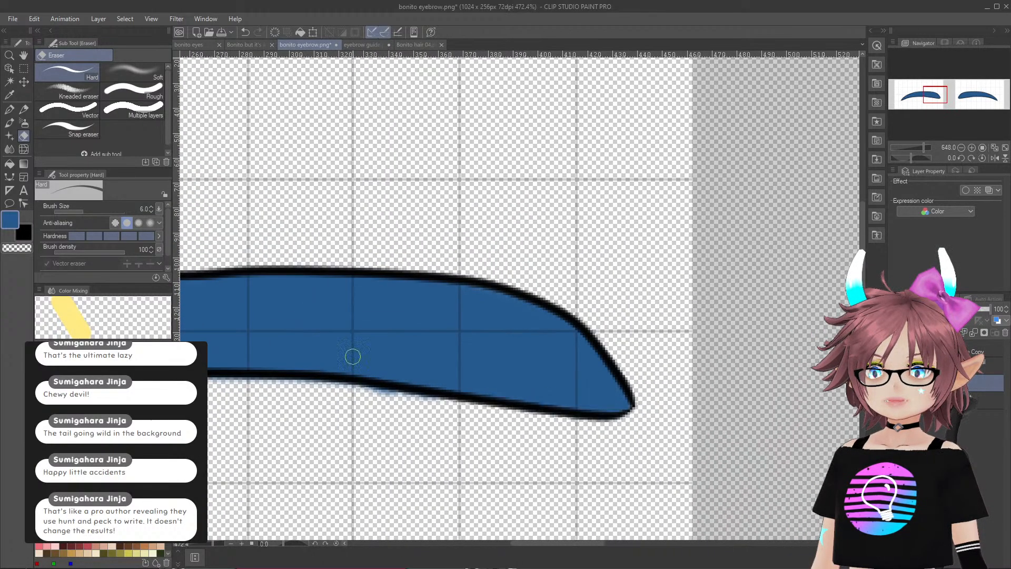
- Bring both finished eyebrows into view and save the drawing as bonito eyebrow
{"action": "left_click", "coordinate": [23, 56]}
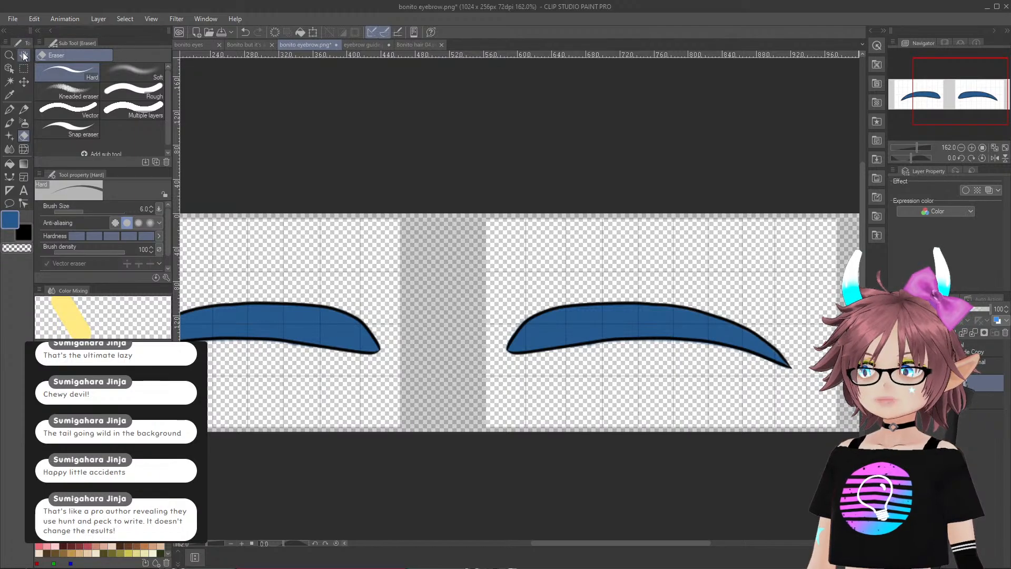
{"action": "scroll", "coordinate": [401, 168], "scroll_direction": "down", "scroll_amount": 2}
{"action": "left_click_drag", "start_coordinate": [453, 159], "coordinate": [444, 162]}
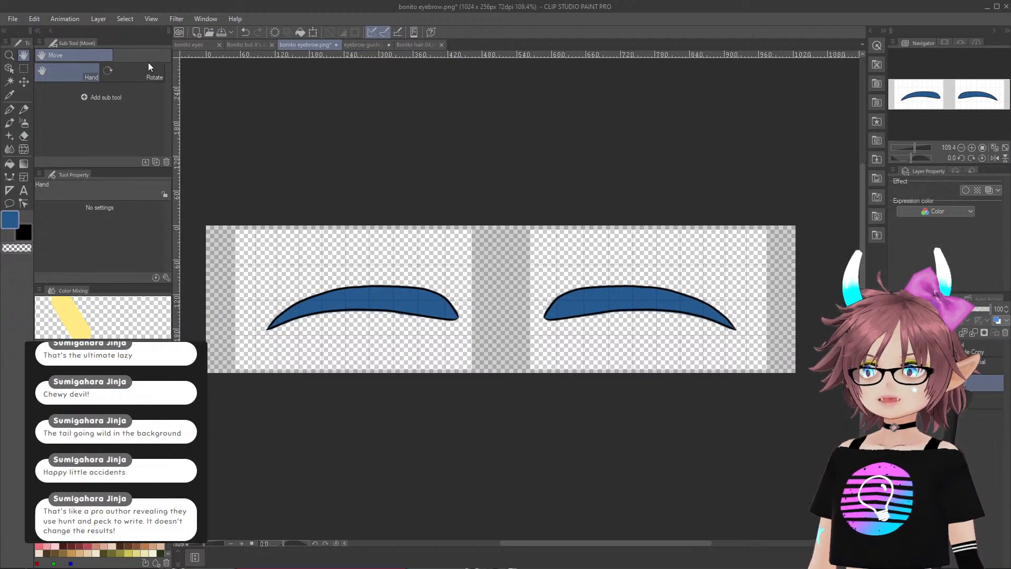
{"action": "left_click", "coordinate": [95, 111]}
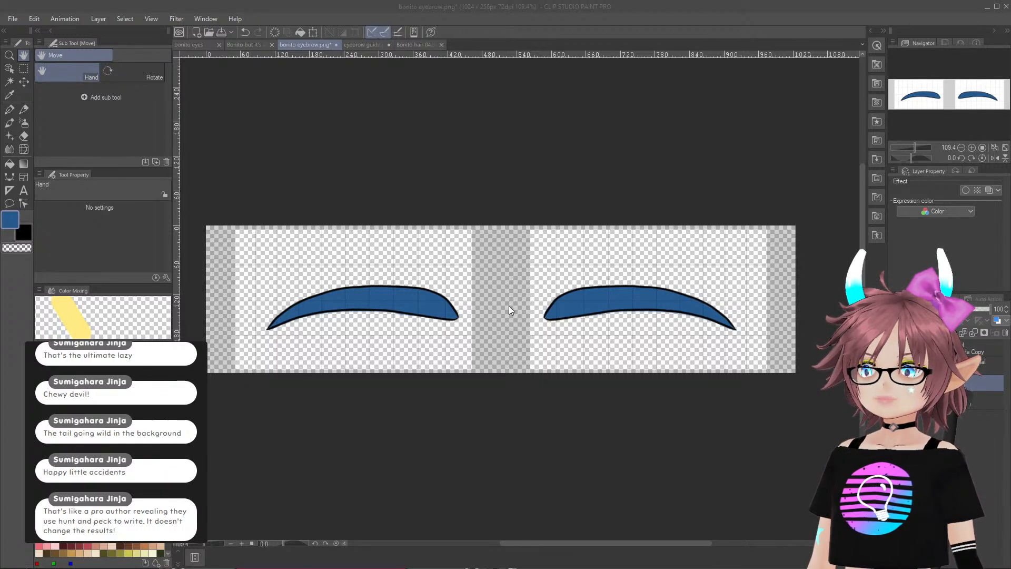
{"action": "key", "text": "ctrl+s"}
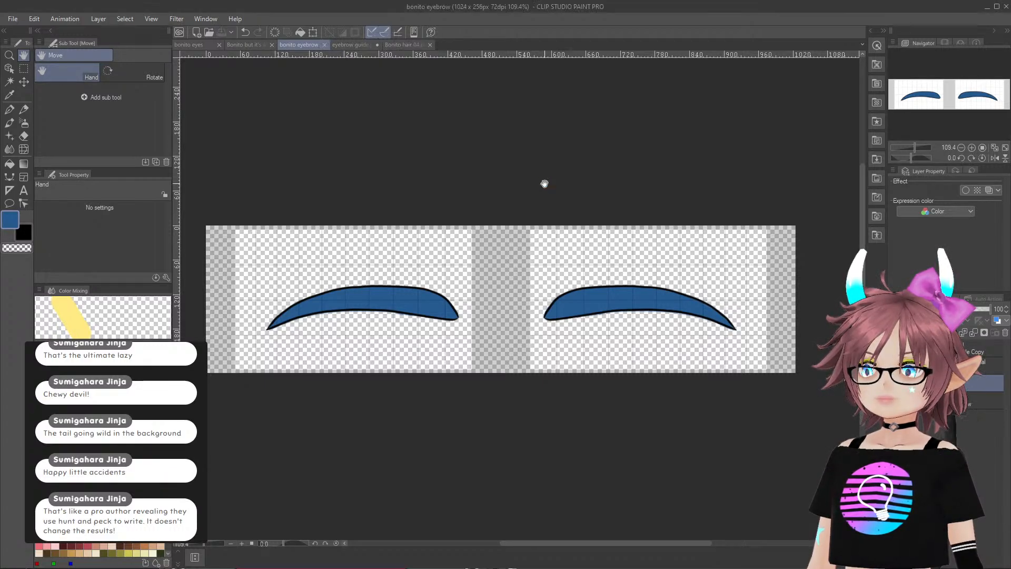
- Try to export the eyebrow texture with its guides showing and import it into VRoid's Default Design eyebrow layer
{"action": "left_click", "coordinate": [9, 19]}
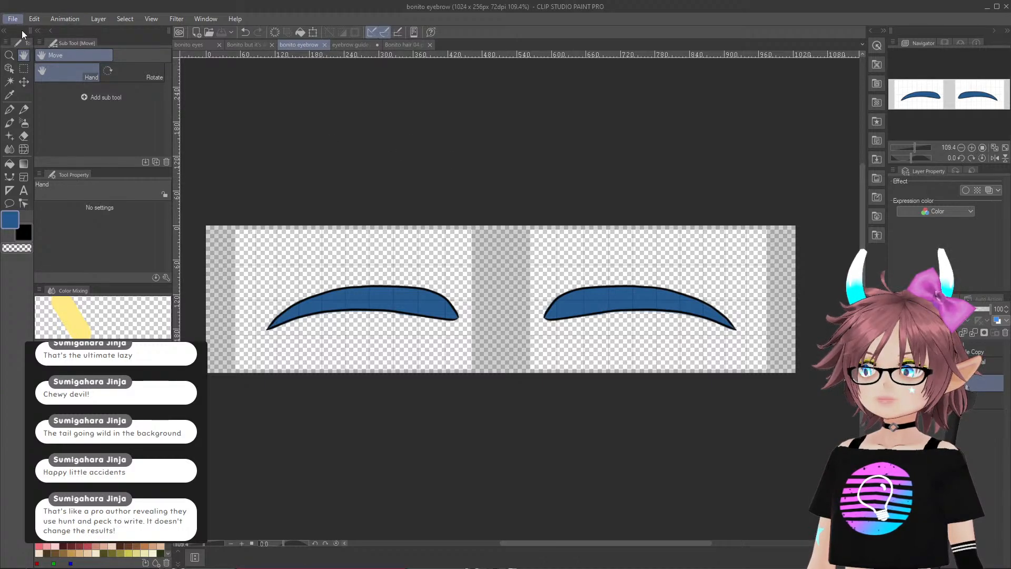
{"action": "left_click", "coordinate": [198, 163]}
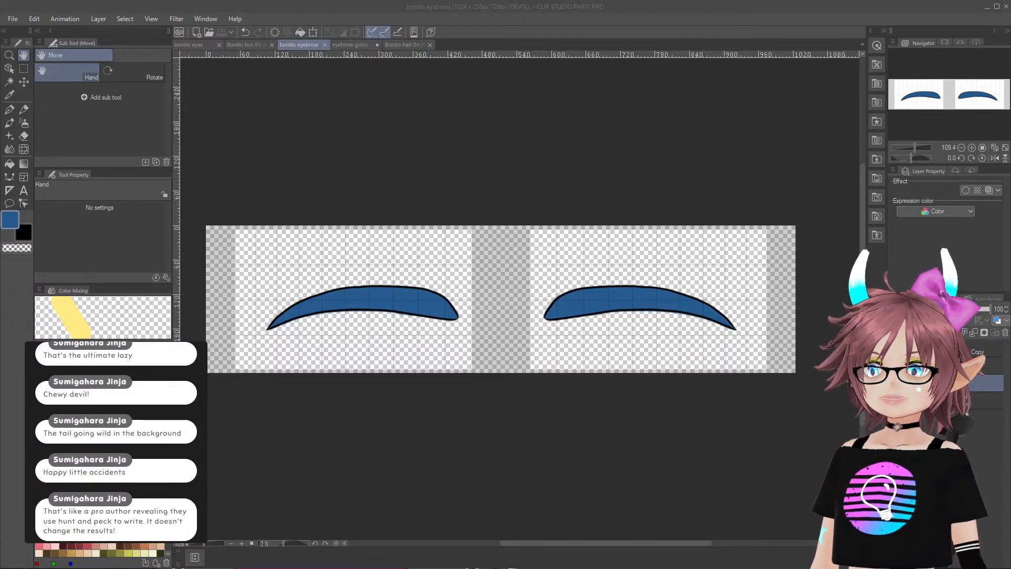
{"action": "left_click", "coordinate": [589, 567]}
{"action": "left_click", "coordinate": [571, 567]}
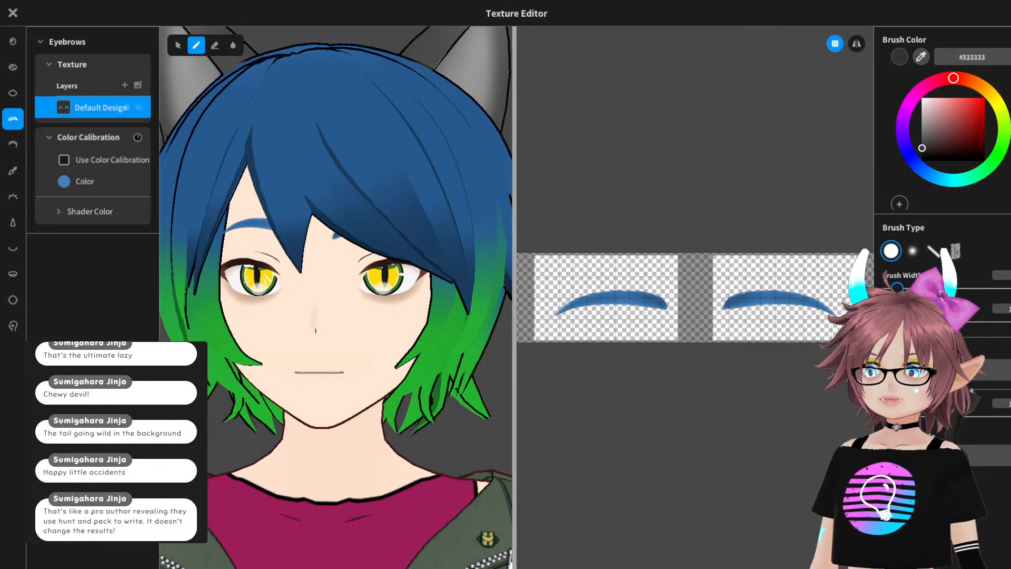
{"action": "right_click", "coordinate": [86, 108]}
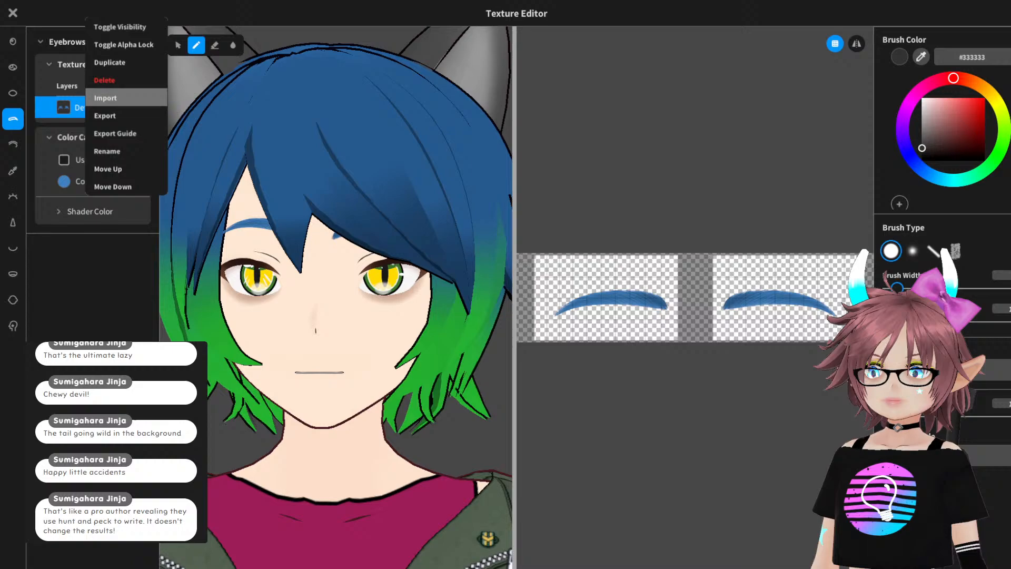
{"action": "key", "text": "Escape"}
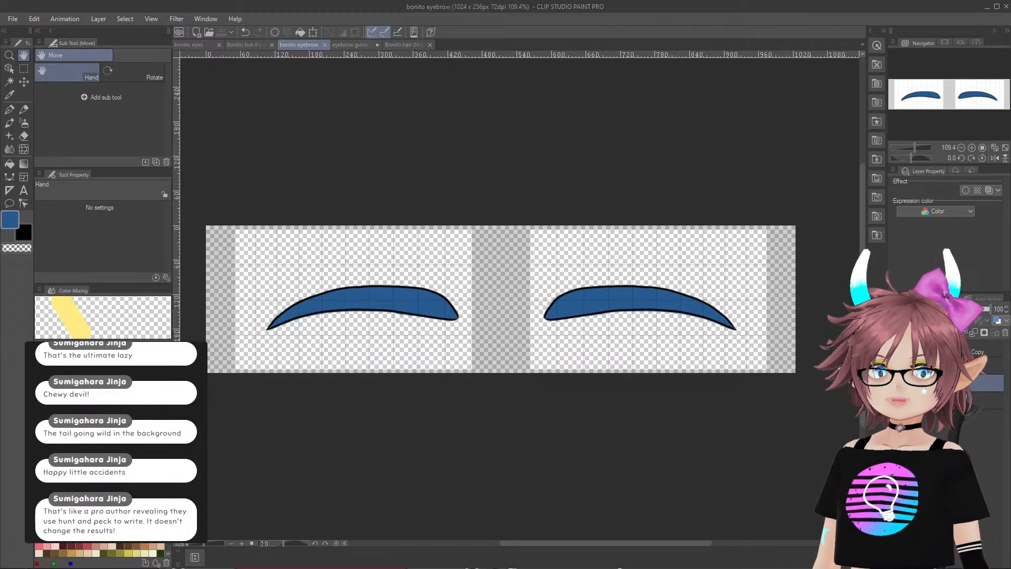
- Hide the grid and grey guide layer in Clip Studio Paint and export the eyebrow texture again
{"action": "left_click", "coordinate": [894, 349]}
{"action": "left_click", "coordinate": [13, 20]}
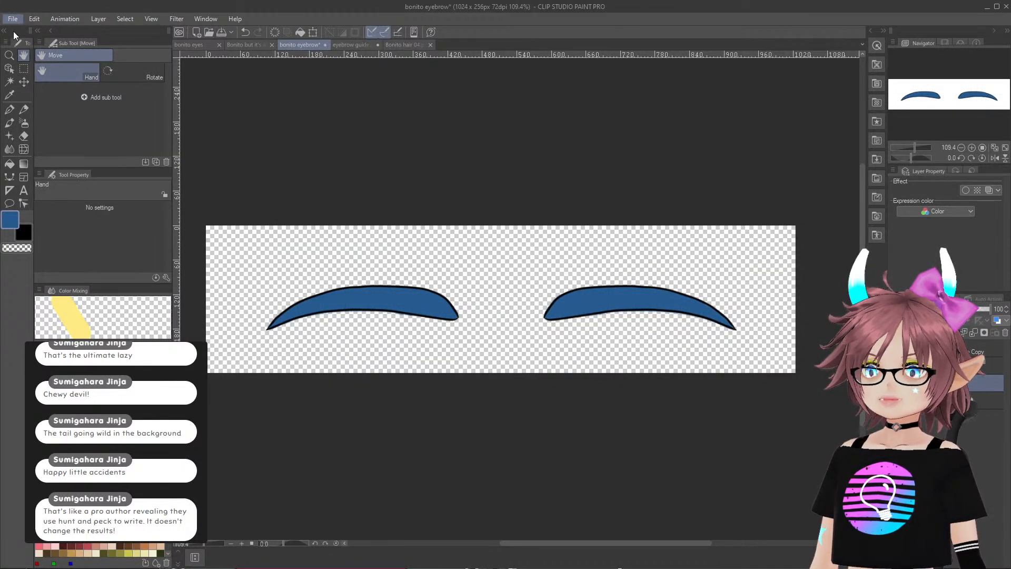
{"action": "left_click", "coordinate": [260, 169]}
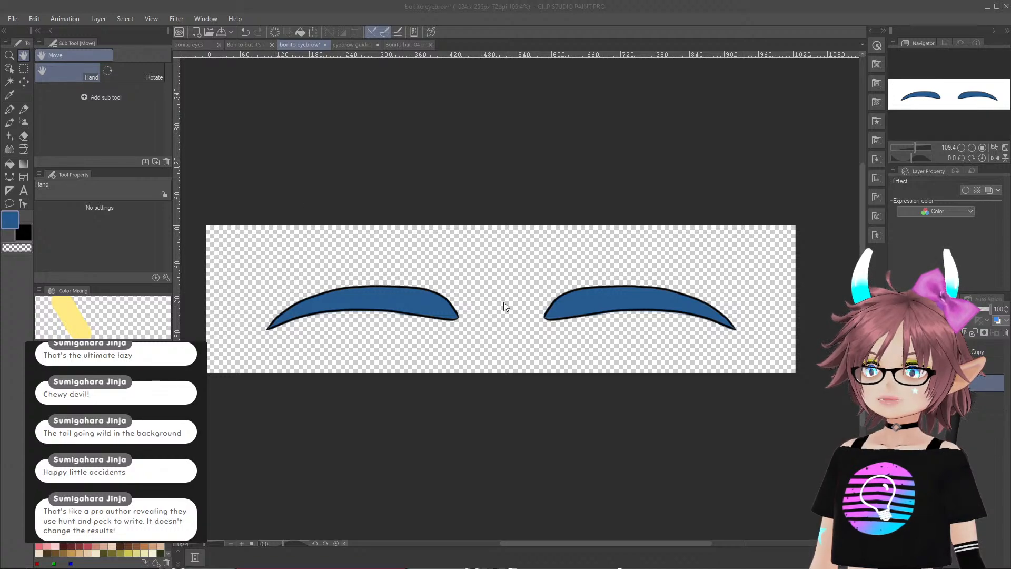
{"action": "left_click", "coordinate": [534, 215]}
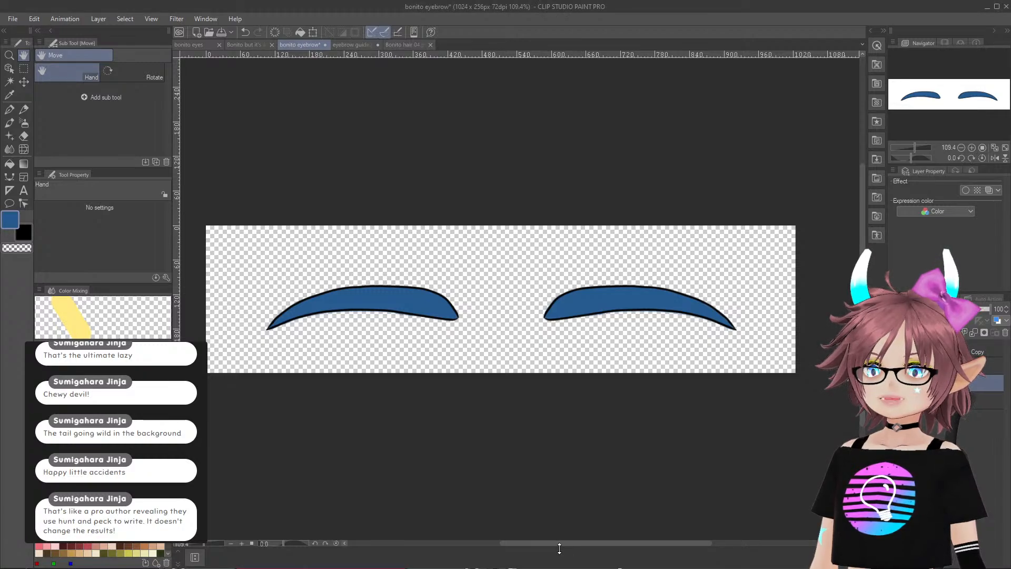
- Switch to VRoid Studio and import the re-exported, guide-free eyebrow texture into the Default Design eyebrow layer
{"action": "left_click", "coordinate": [558, 563]}
{"action": "right_click", "coordinate": [91, 108]}
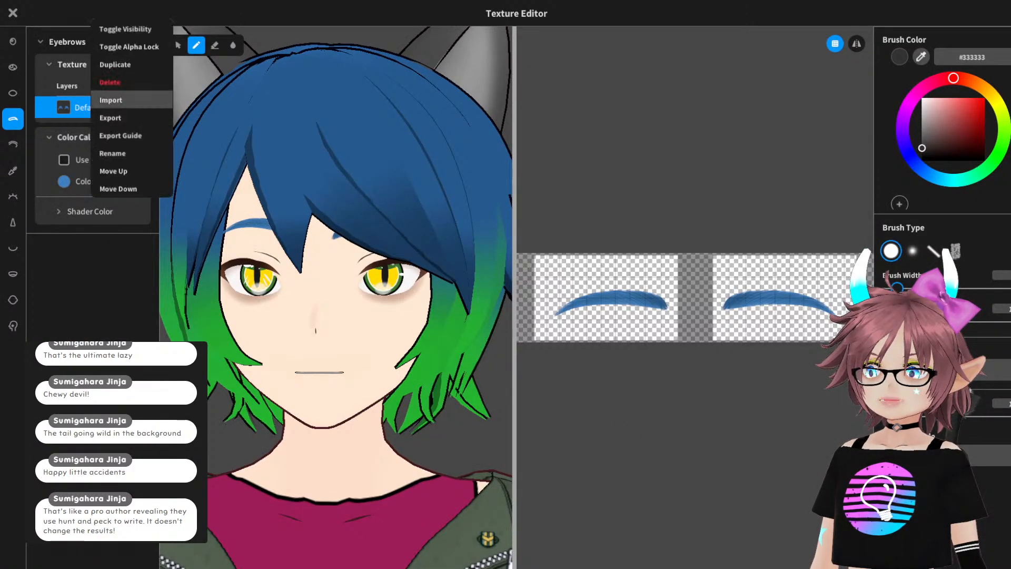
{"action": "left_click", "coordinate": [110, 100]}
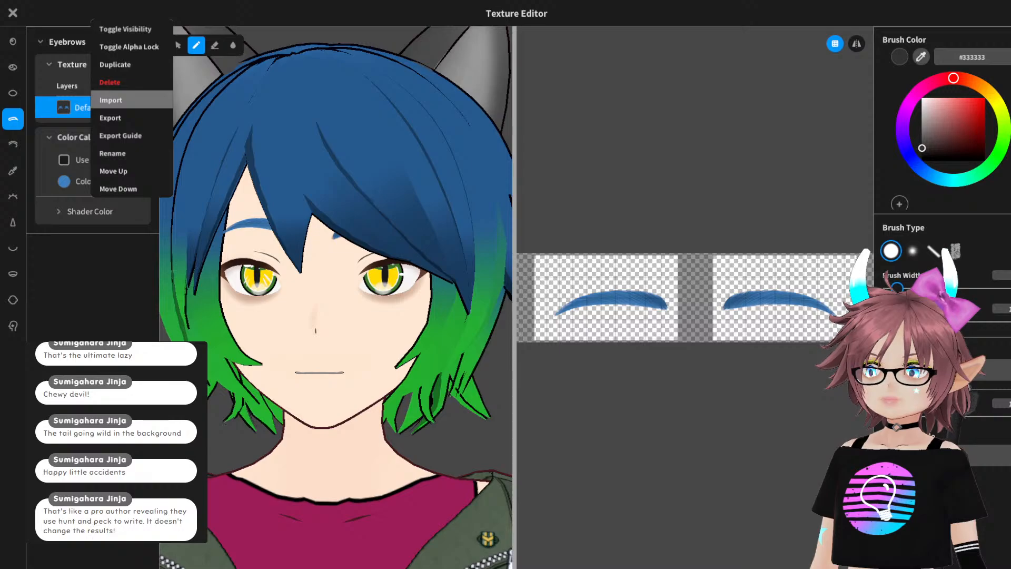
- Examine the outlined blue eyebrows on the avatar's face up close, from the side and from the front
{"action": "right_click_drag", "start_coordinate": [250, 230], "coordinate": [321, 236]}
{"action": "scroll", "coordinate": [321, 235], "scroll_direction": "up", "scroll_amount": 5}
{"action": "middle_click_drag", "start_coordinate": [321, 236], "coordinate": [492, 244]}
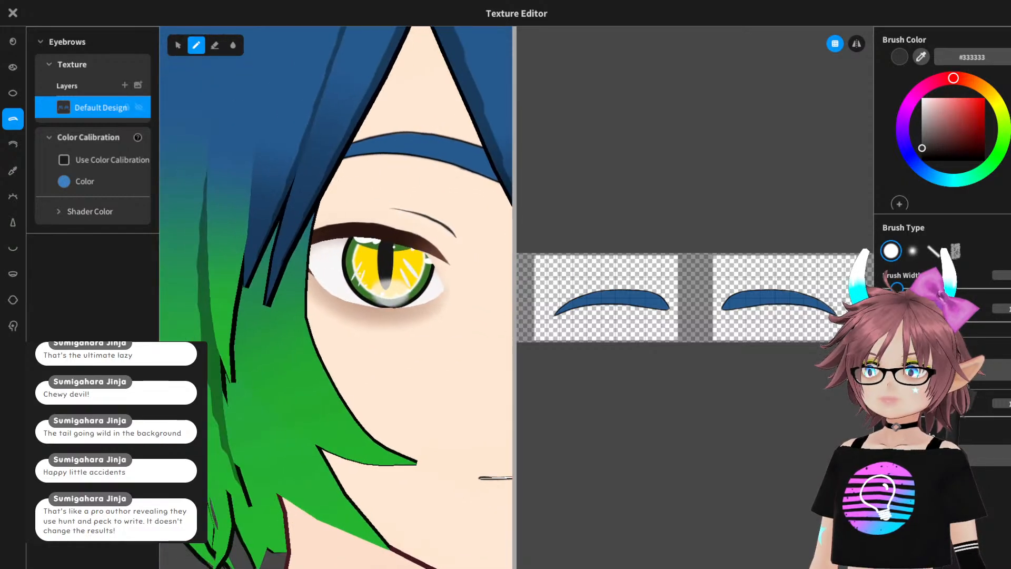
{"action": "scroll", "coordinate": [452, 172], "scroll_direction": "up", "scroll_amount": 2}
{"action": "middle_click_drag", "start_coordinate": [433, 129], "coordinate": [198, 241]}
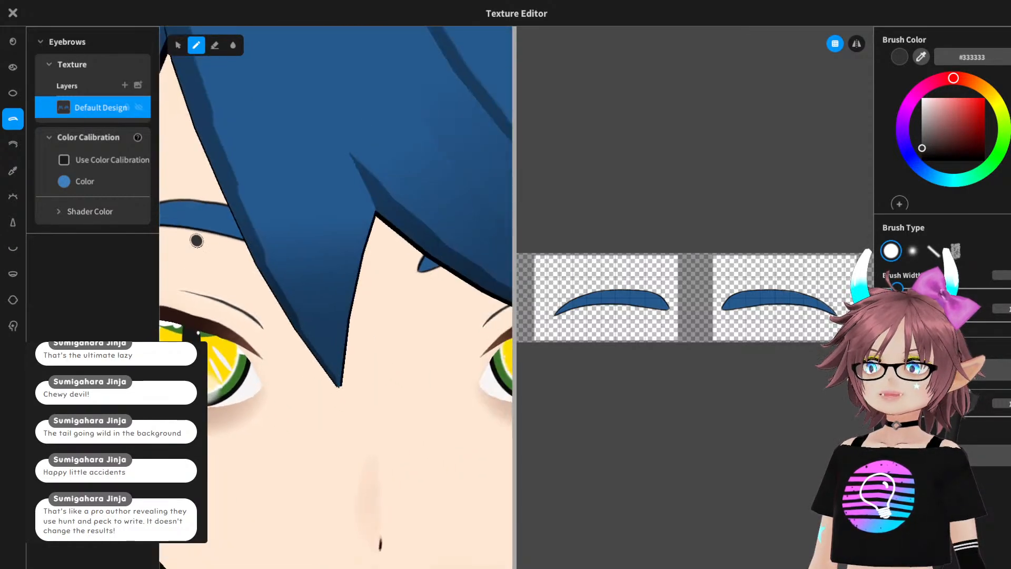
{"action": "scroll", "coordinate": [406, 166], "scroll_direction": "down", "scroll_amount": 3}
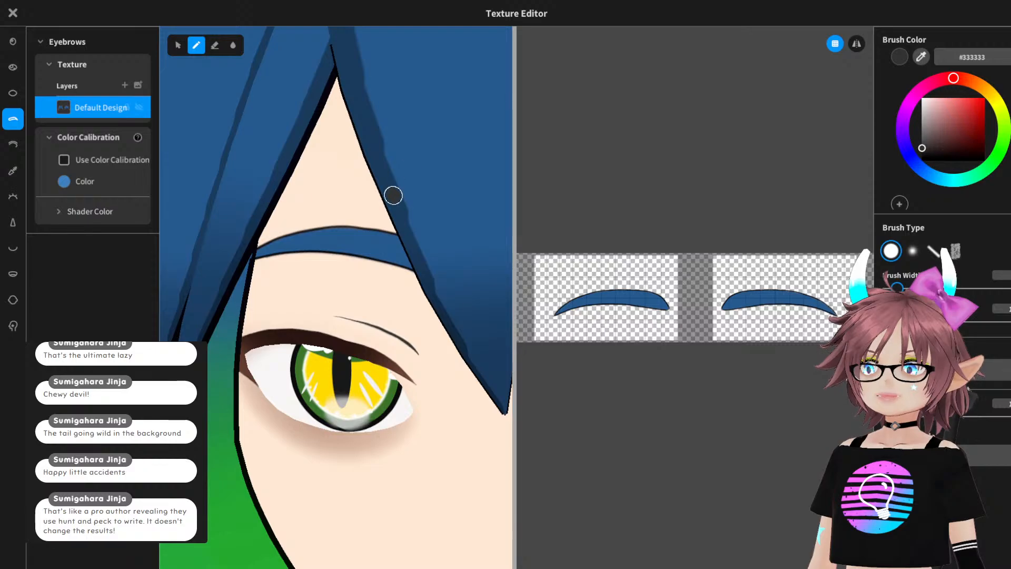
{"action": "scroll", "coordinate": [392, 195], "scroll_direction": "down", "scroll_amount": 2}
{"action": "scroll", "coordinate": [337, 295], "scroll_direction": "down", "scroll_amount": 3}
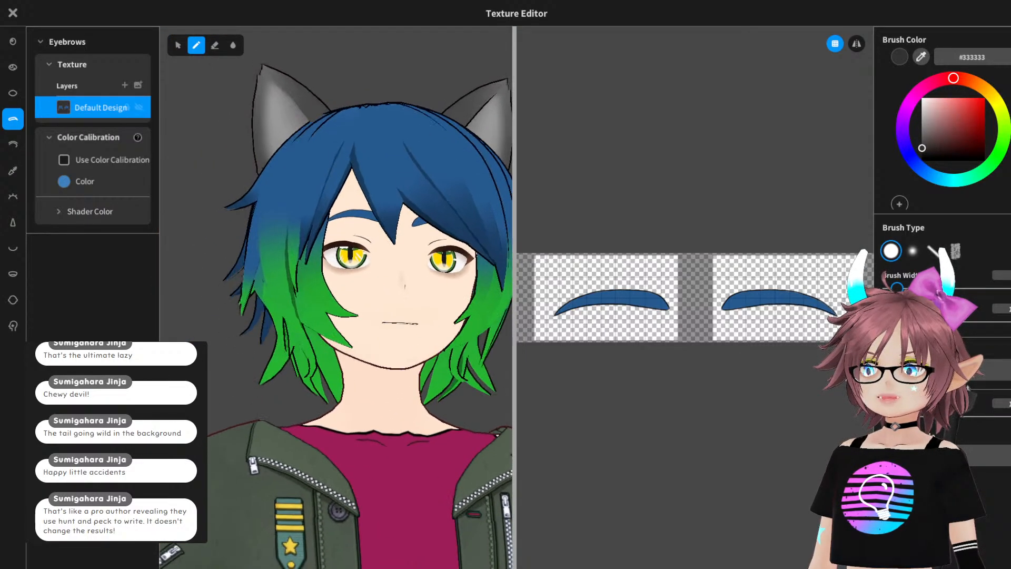
{"action": "mouse_move", "coordinate": [337, 295]}
{"action": "right_mouse_down"}
{"action": "mouse_move", "coordinate": [463, 280]}
{"action": "mouse_move", "coordinate": [340, 275]}
{"action": "mouse_move", "coordinate": [332, 299]}
{"action": "right_mouse_up"}
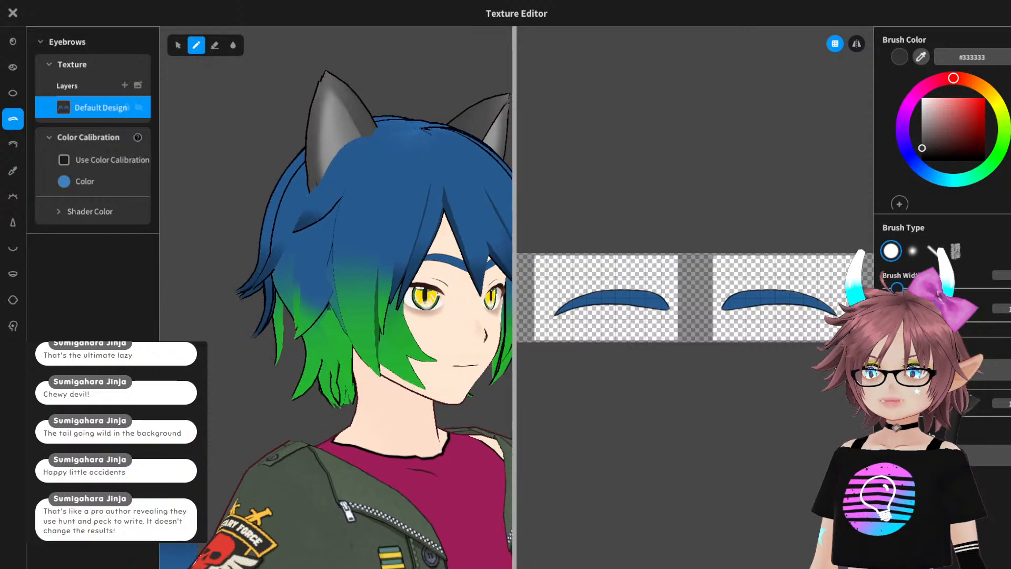
{"action": "scroll", "coordinate": [415, 195], "scroll_direction": "up", "scroll_amount": 5}
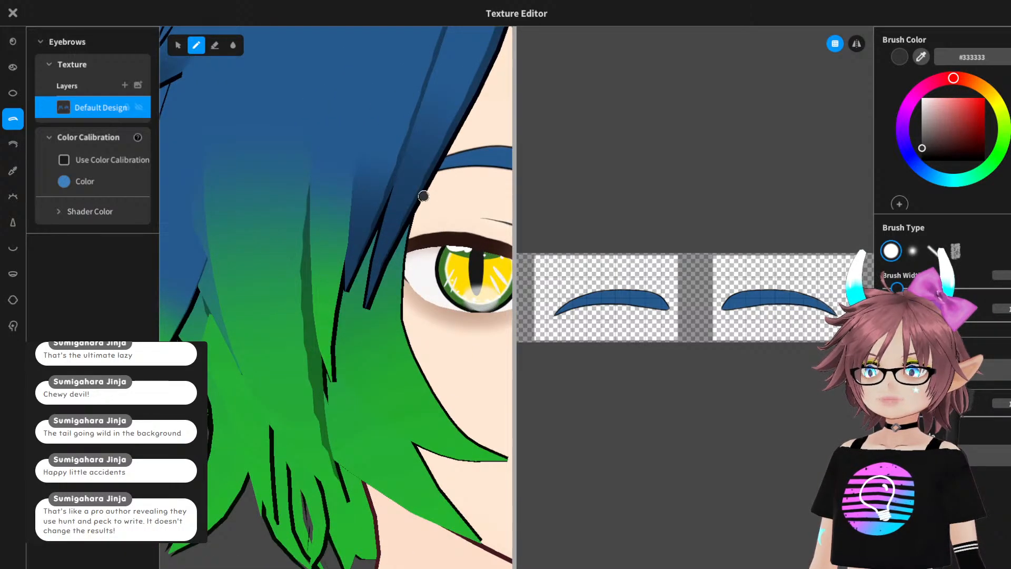
{"action": "scroll", "coordinate": [415, 195], "scroll_direction": "down", "scroll_amount": 5}
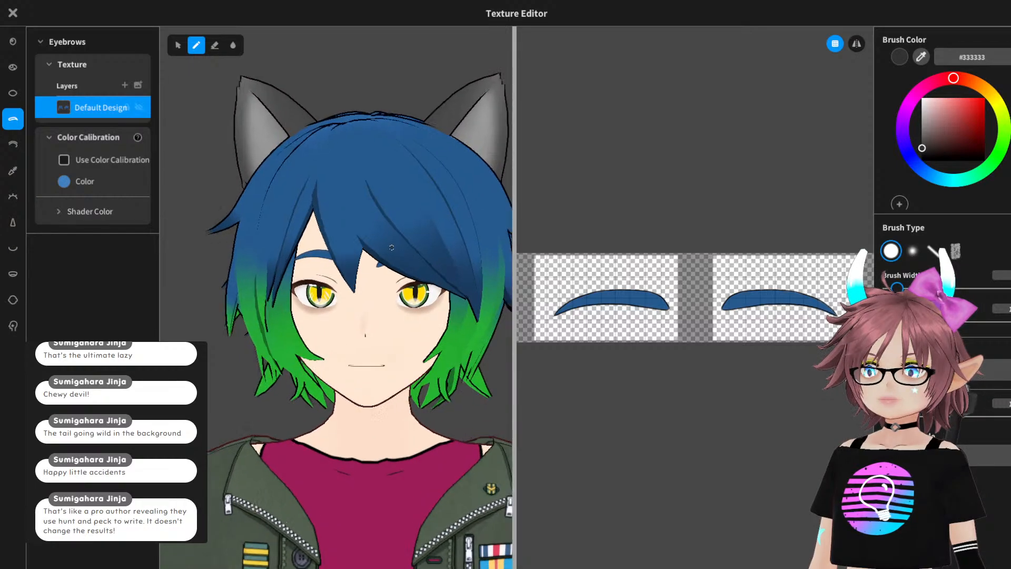
{"action": "scroll", "coordinate": [337, 297], "scroll_direction": "up", "scroll_amount": 5}
{"action": "scroll", "coordinate": [254, 205], "scroll_direction": "down", "scroll_amount": 5}
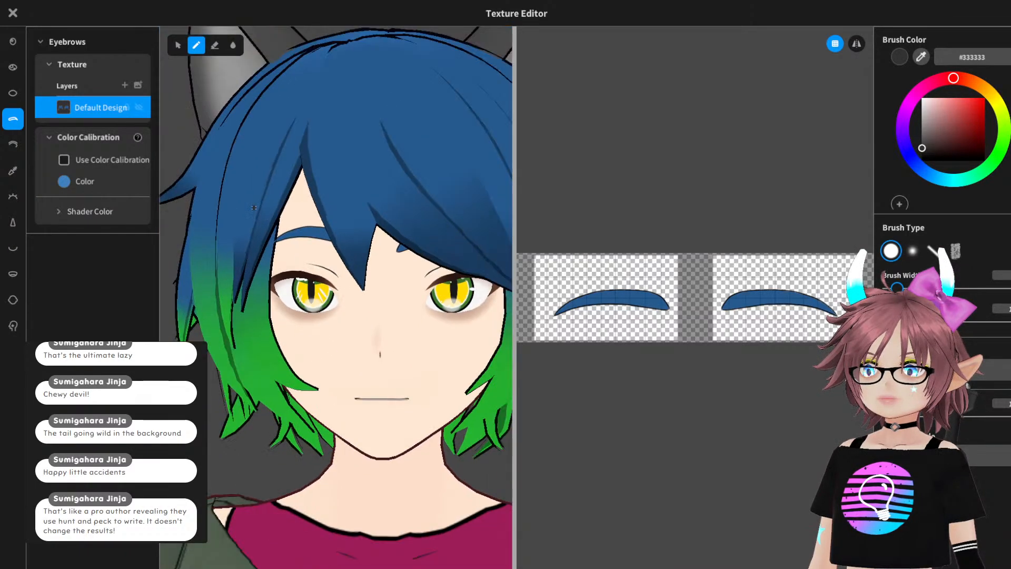
{"action": "mouse_move", "coordinate": [337, 298]}
{"action": "right_mouse_down"}
{"action": "mouse_move", "coordinate": [395, 297]}
{"action": "mouse_move", "coordinate": [247, 298]}
{"action": "mouse_move", "coordinate": [338, 299]}
{"action": "right_mouse_up"}
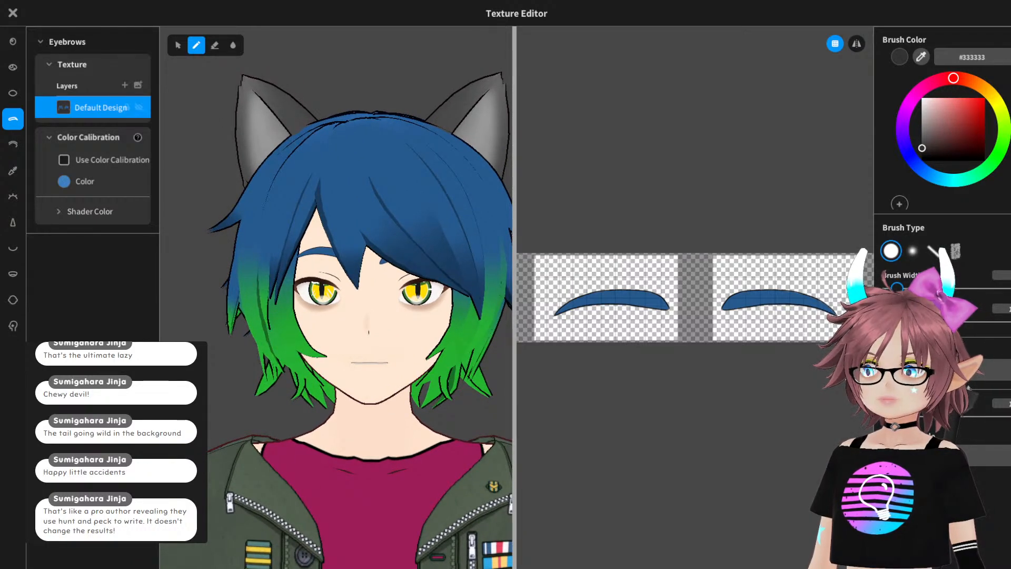
- Close the Texture Editor, saving only the edited Eyebrows item with the overwrite option
{"action": "key", "text": "Escape"}
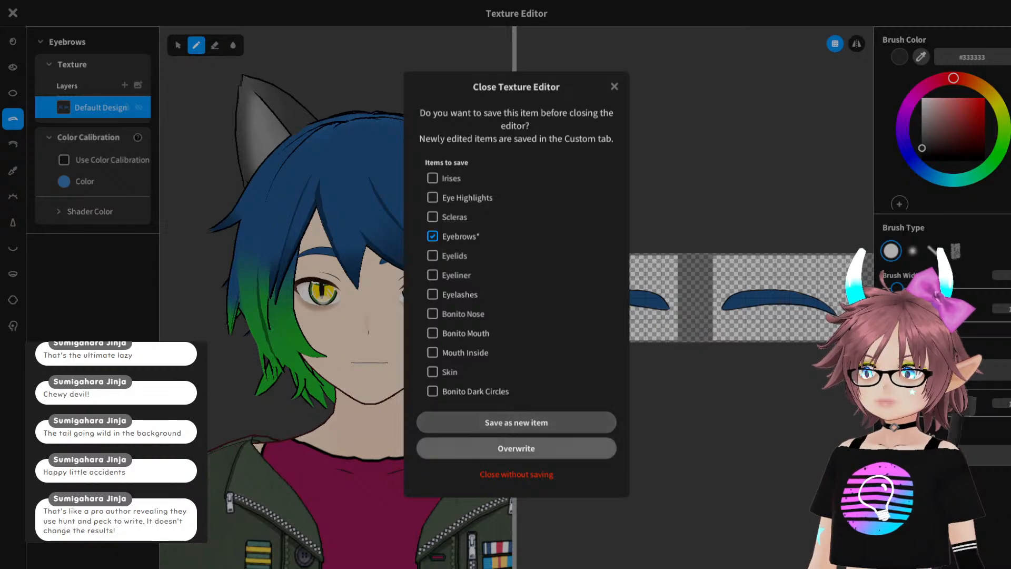
{"action": "left_click", "coordinate": [517, 448]}
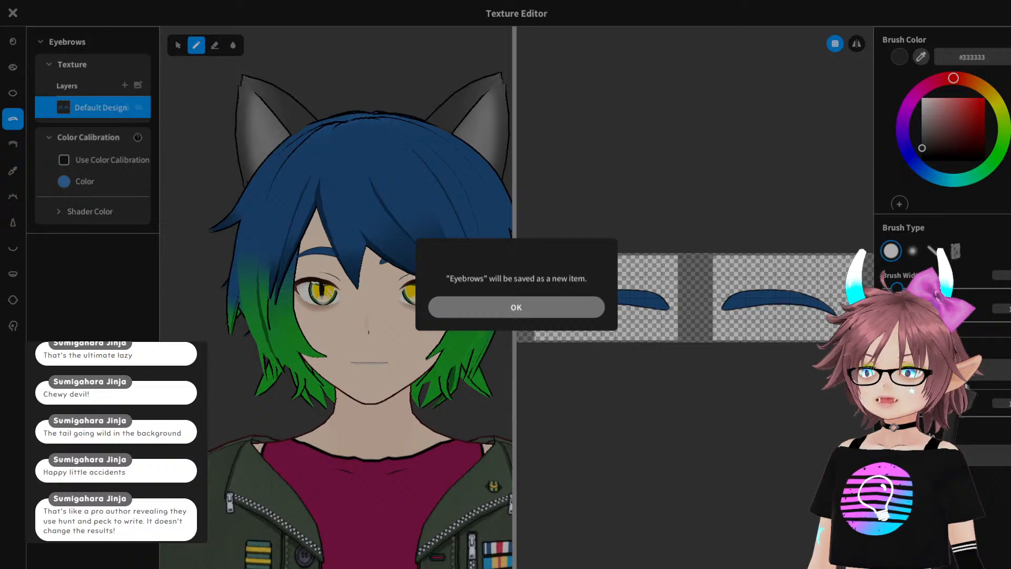
{"action": "left_click", "coordinate": [517, 307]}
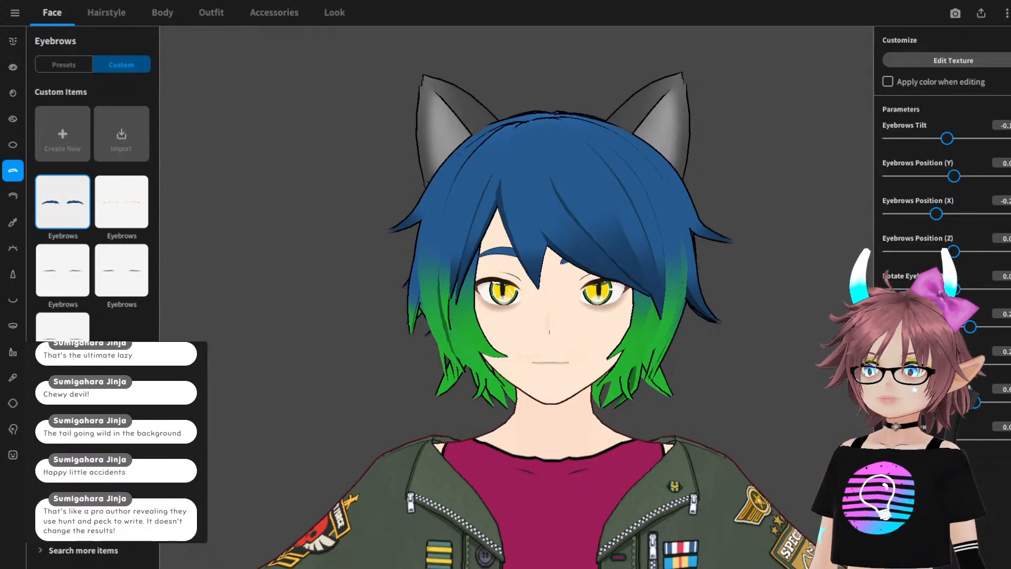
- Rename the selected custom eyebrows item as Bonito brows
{"action": "right_click", "coordinate": [75, 202]}
{"action": "left_click", "coordinate": [135, 210]}
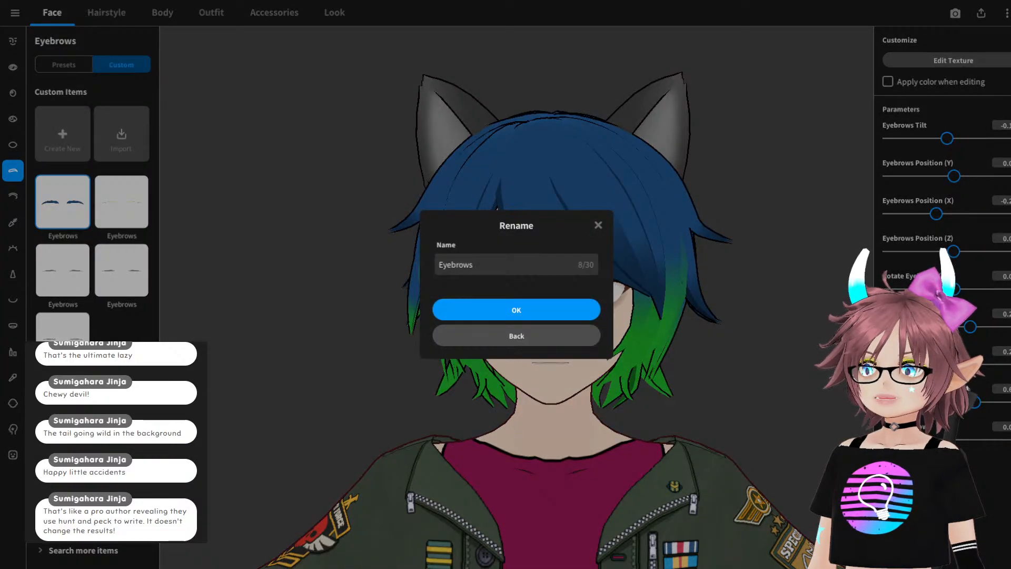
{"action": "left_click", "coordinate": [506, 264]}
{"action": "type", "text": "Bonito"}
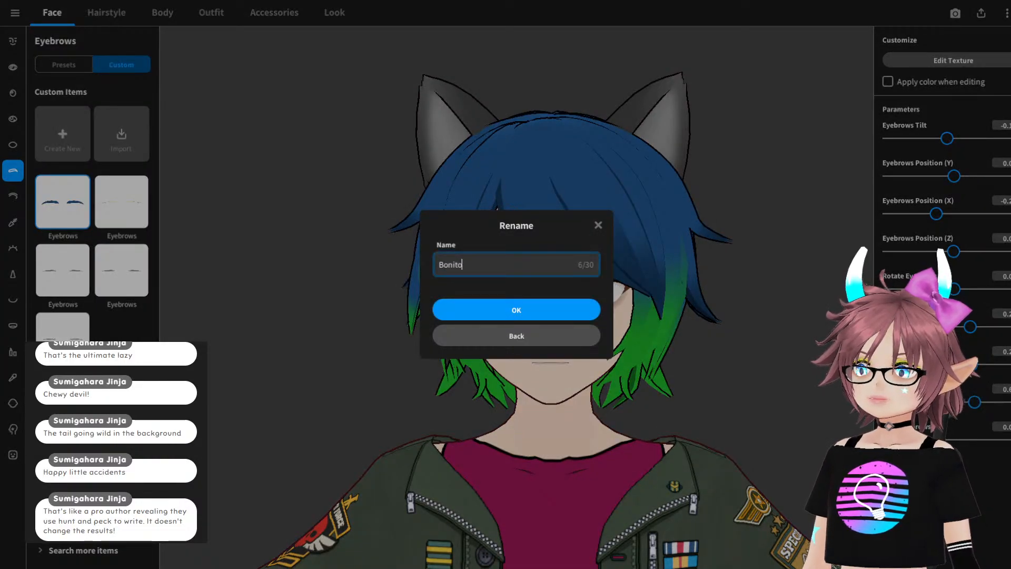
{"action": "type", "text": " brows"}
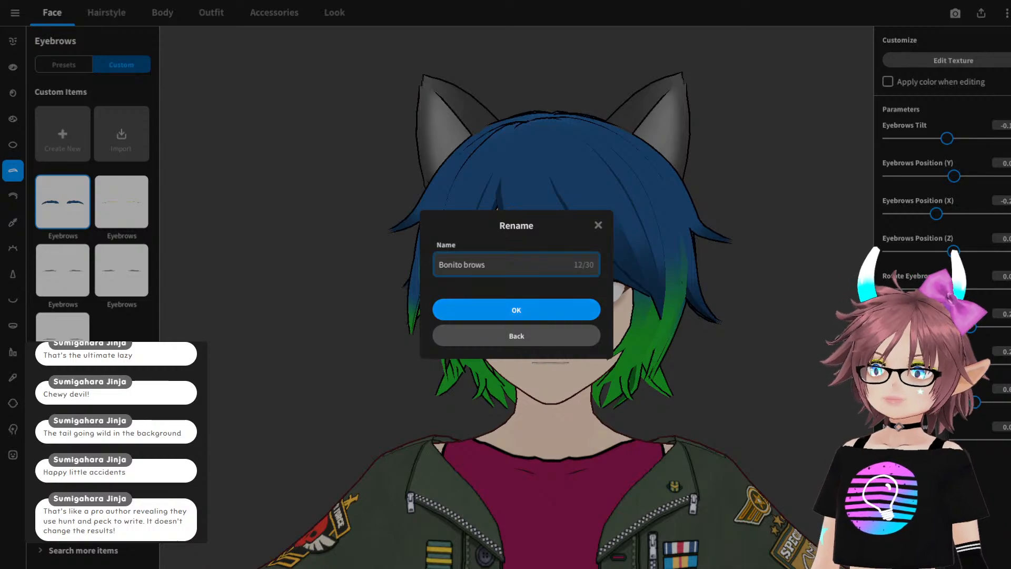
{"action": "key", "text": "Return"}
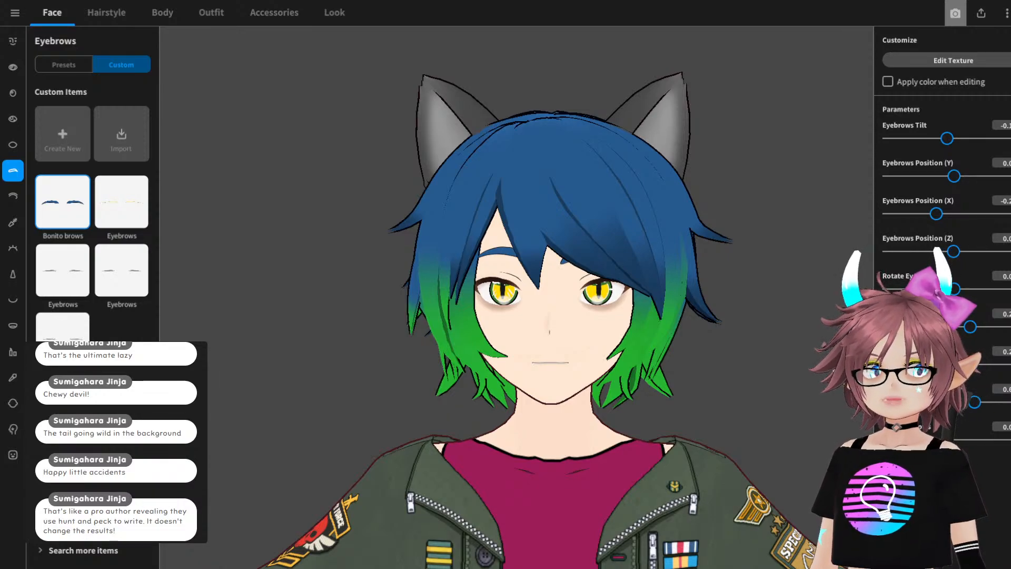
- Open the Photo Booth, apply the Standby 0 animation and frame the avatar's face from the front
{"action": "left_click", "coordinate": [956, 13]}
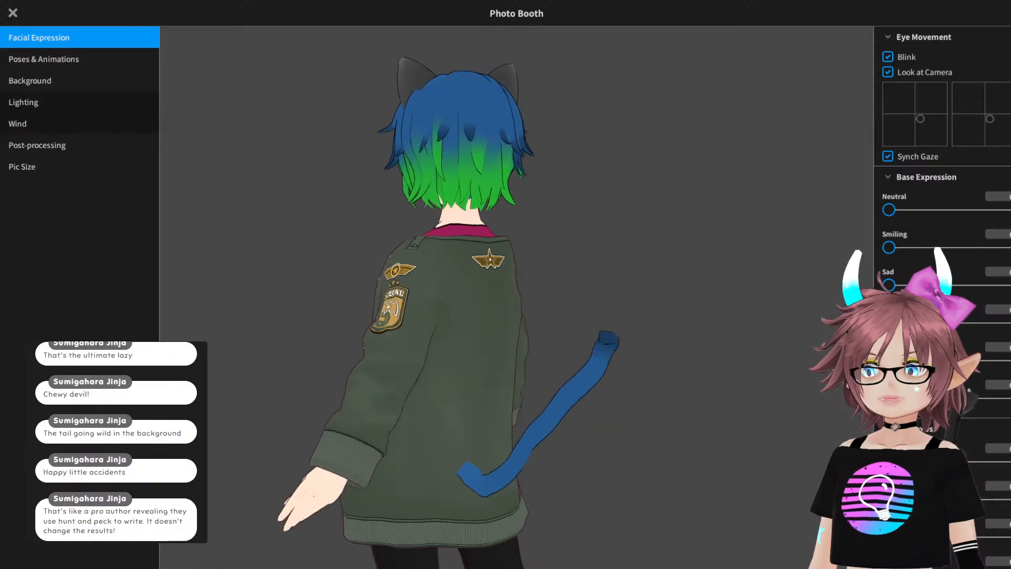
{"action": "left_click", "coordinate": [53, 59]}
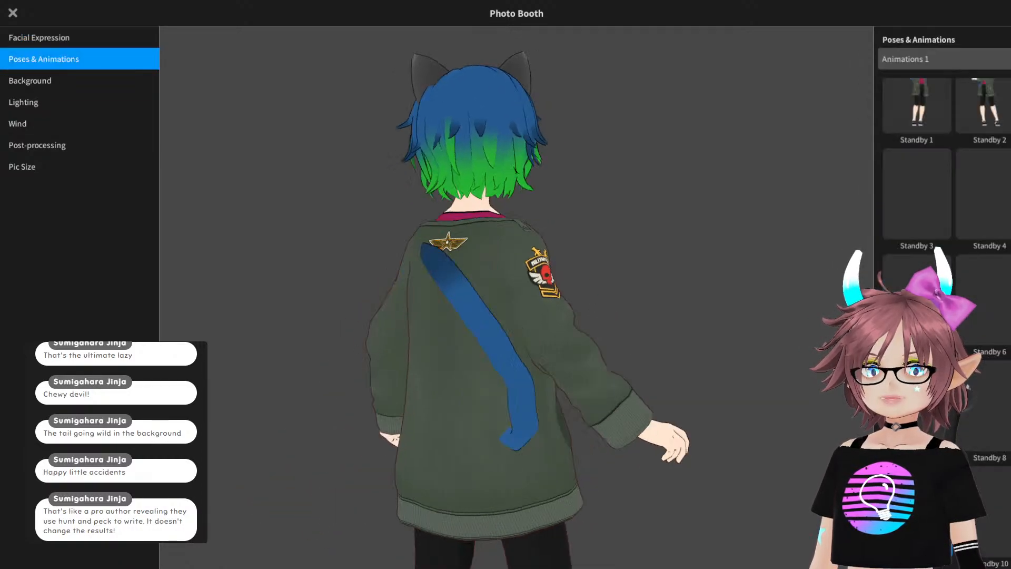
{"action": "left_click", "coordinate": [991, 129]}
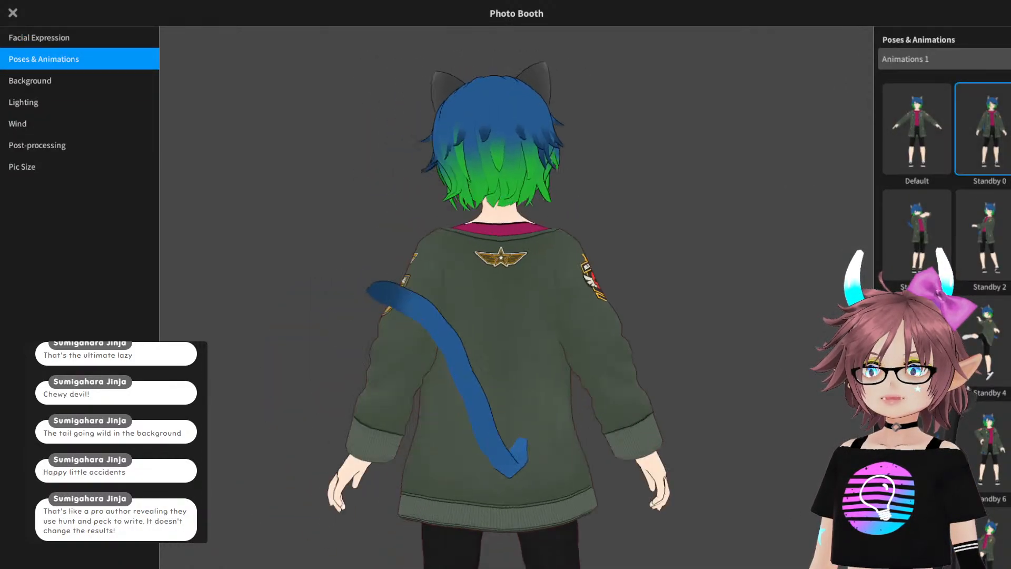
{"action": "right_click_drag", "start_coordinate": [421, 316], "coordinate": [642, 316]}
{"action": "scroll", "coordinate": [643, 316], "scroll_direction": "up", "scroll_amount": 3}
{"action": "scroll", "coordinate": [527, 264], "scroll_direction": "up", "scroll_amount": 4}
{"action": "middle_click_drag", "start_coordinate": [527, 106], "coordinate": [503, 348]}
{"action": "scroll", "coordinate": [503, 348], "scroll_direction": "down", "scroll_amount": 2}
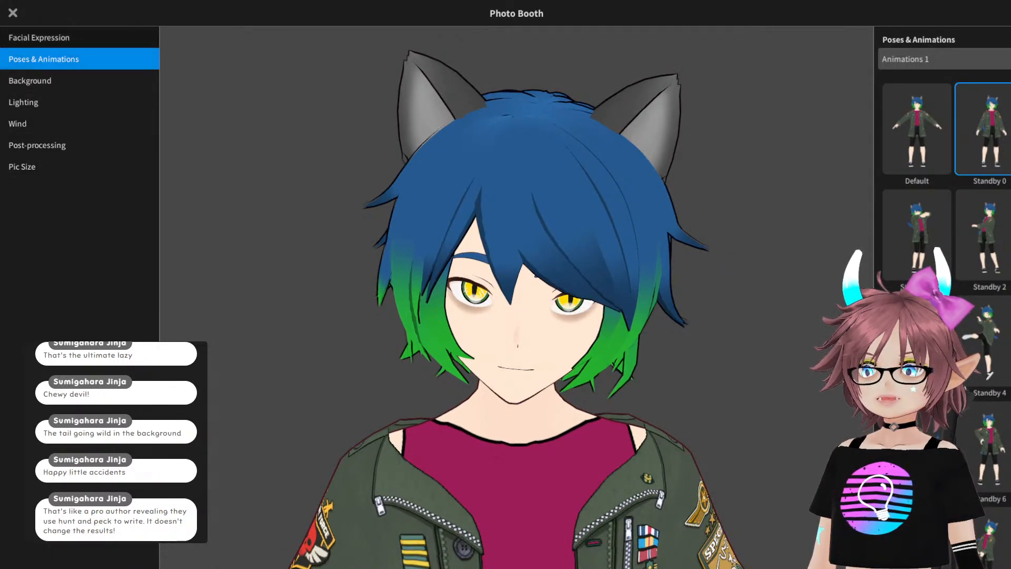
- Preview the Smiling and Angry base expressions at full strength to check the eyebrows, resetting each to zero
{"action": "left_click", "coordinate": [79, 38]}
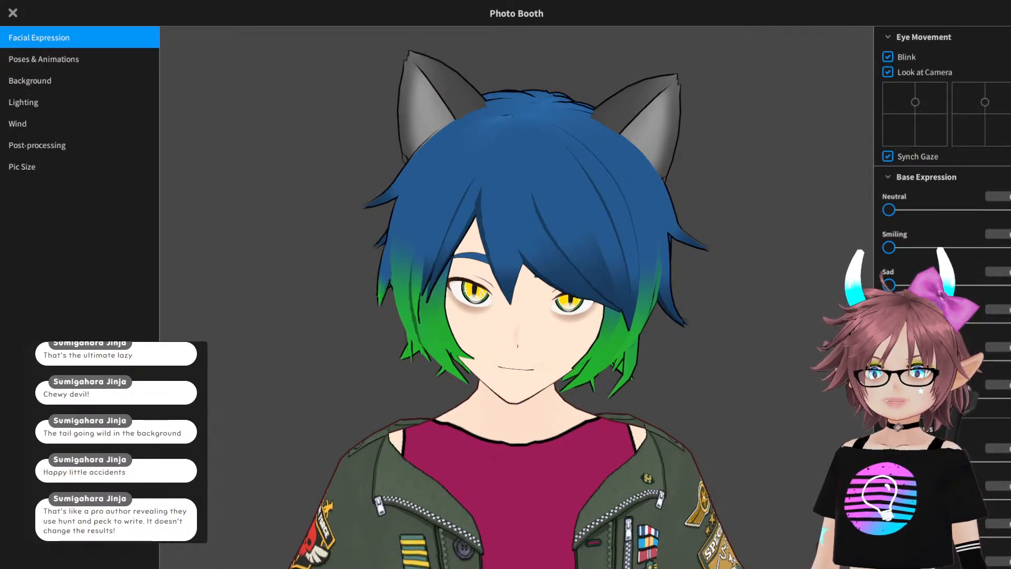
{"action": "left_click_drag", "start_coordinate": [889, 248], "coordinate": [1010, 247]}
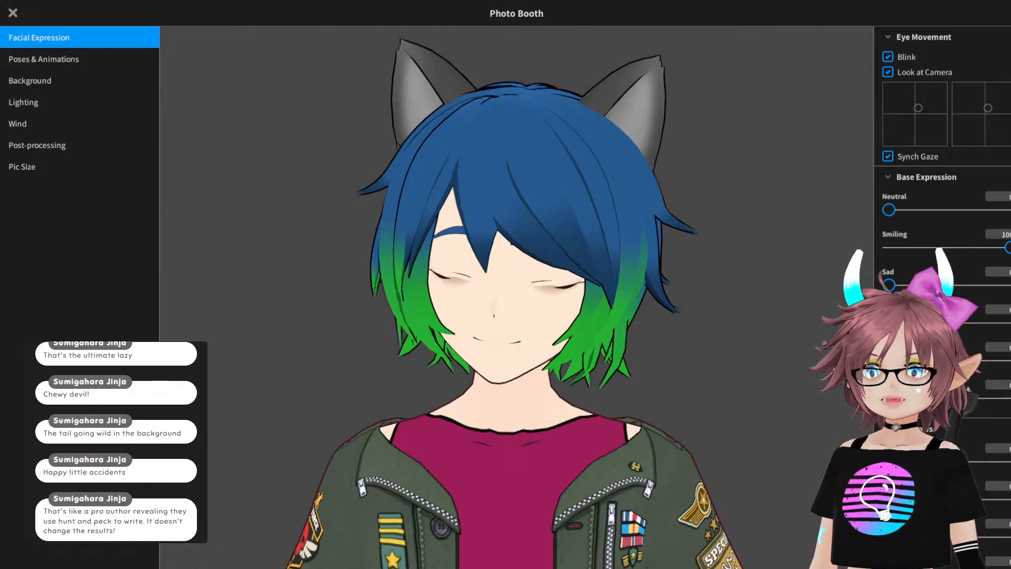
{"action": "left_click_drag", "start_coordinate": [1009, 248], "coordinate": [889, 248]}
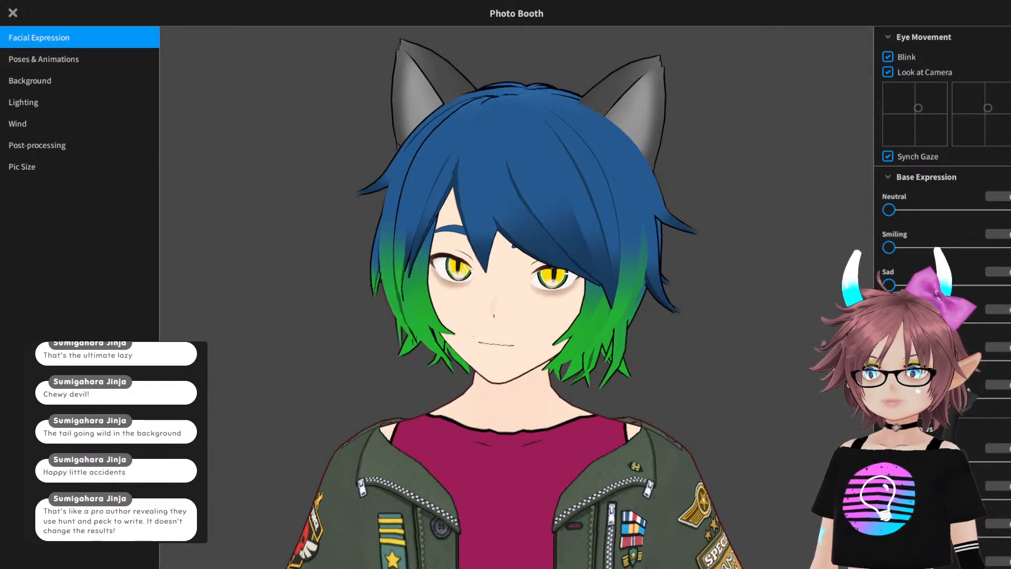
{"action": "mouse_move", "coordinate": [889, 285]}
{"action": "left_mouse_down"}
{"action": "mouse_move", "coordinate": [1009, 284]}
{"action": "mouse_move", "coordinate": [889, 285]}
{"action": "left_mouse_up"}
{"action": "left_click_drag", "start_coordinate": [889, 323], "coordinate": [1009, 323]}
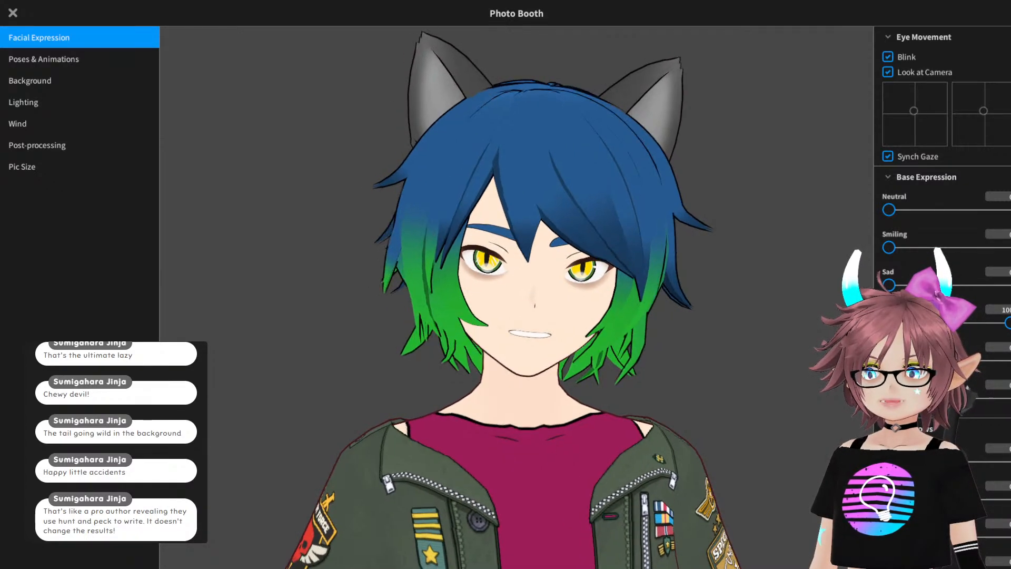
{"action": "left_click_drag", "start_coordinate": [1009, 323], "coordinate": [889, 322]}
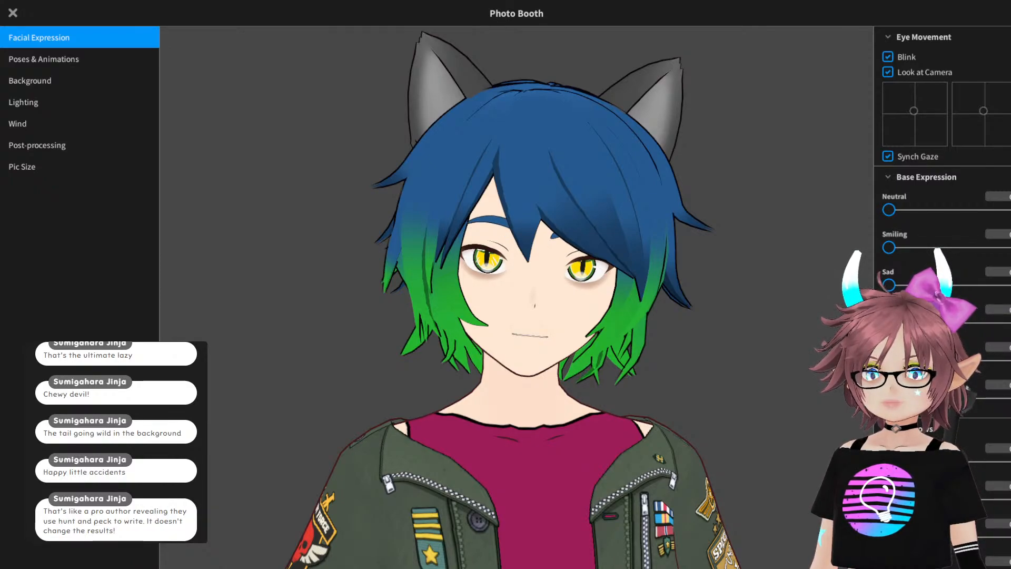
- Preview the Happy and Surprised base expressions at full strength, reset each to zero, and return to the Eyebrows editor
{"action": "left_click_drag", "start_coordinate": [889, 361], "coordinate": [1009, 361]}
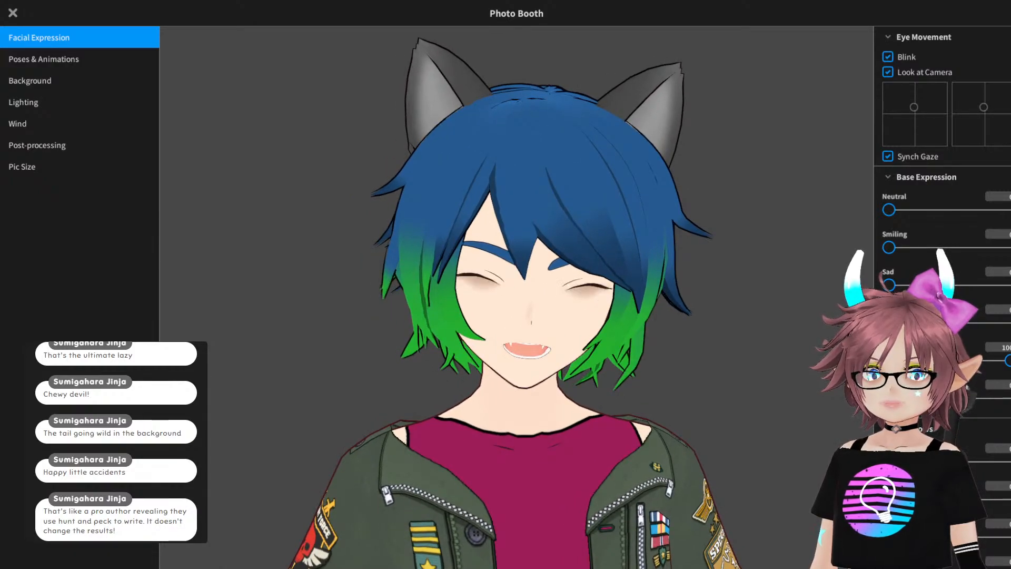
{"action": "left_click_drag", "start_coordinate": [1010, 361], "coordinate": [889, 361]}
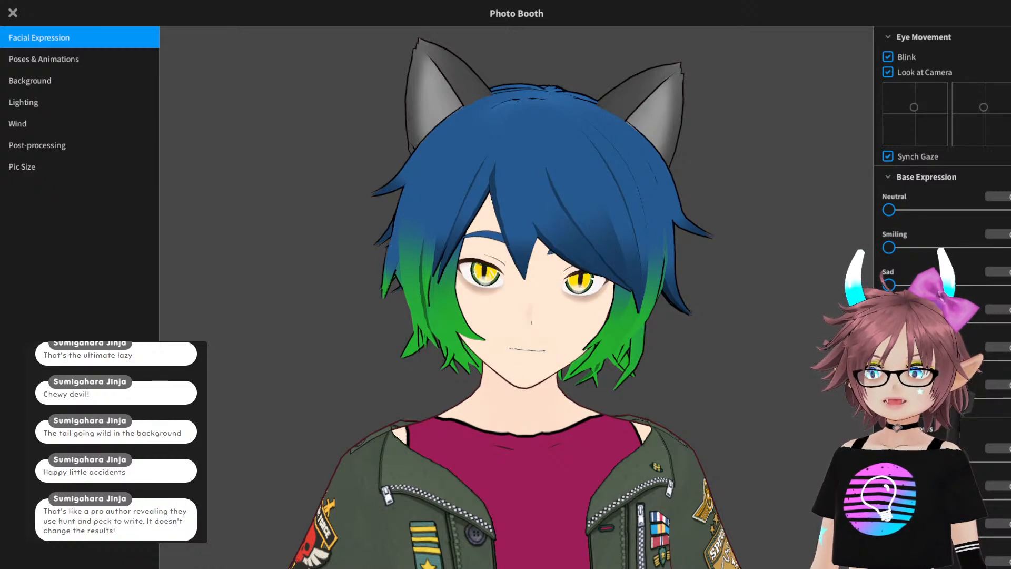
{"action": "left_click_drag", "start_coordinate": [889, 399], "coordinate": [1010, 398]}
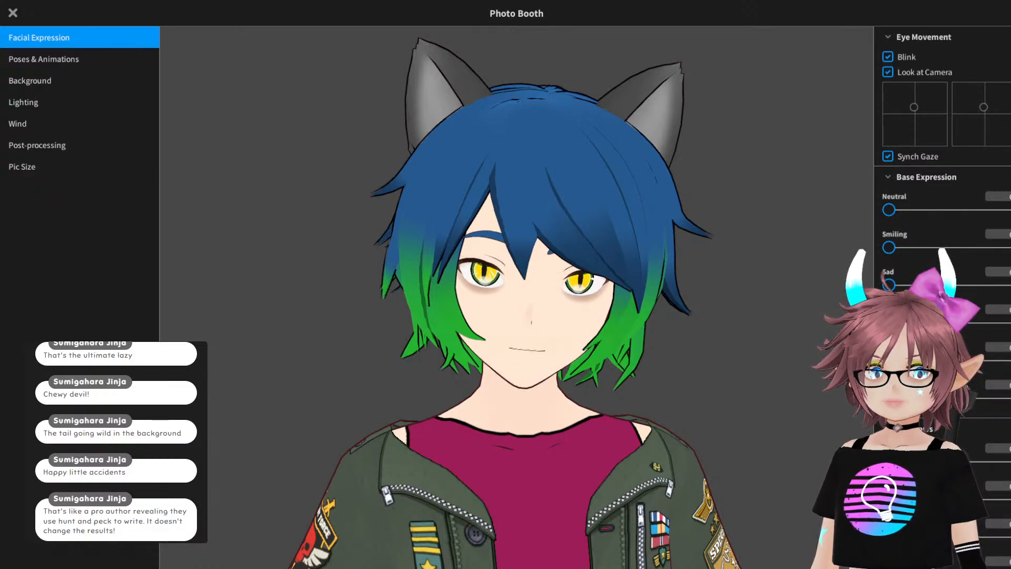
{"action": "left_click_drag", "start_coordinate": [1010, 398], "coordinate": [889, 398]}
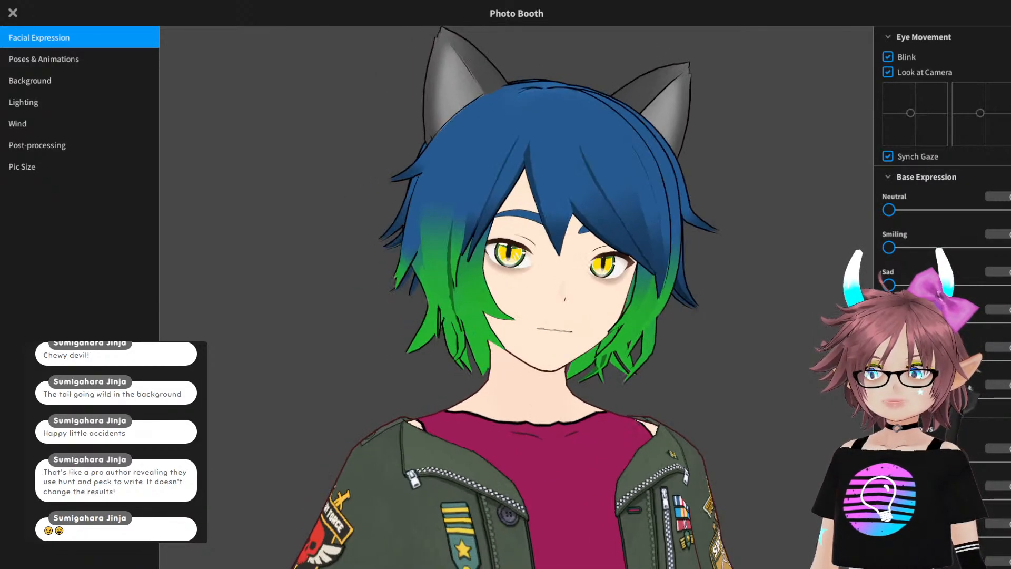
{"action": "scroll", "coordinate": [943, 211], "scroll_direction": "down", "scroll_amount": 2}
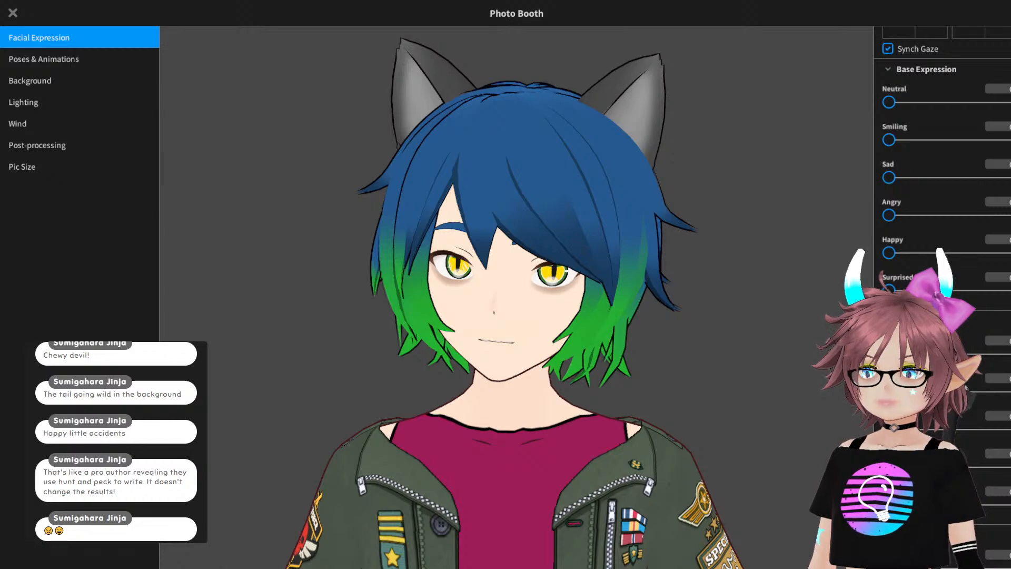
{"action": "left_click", "coordinate": [13, 13]}
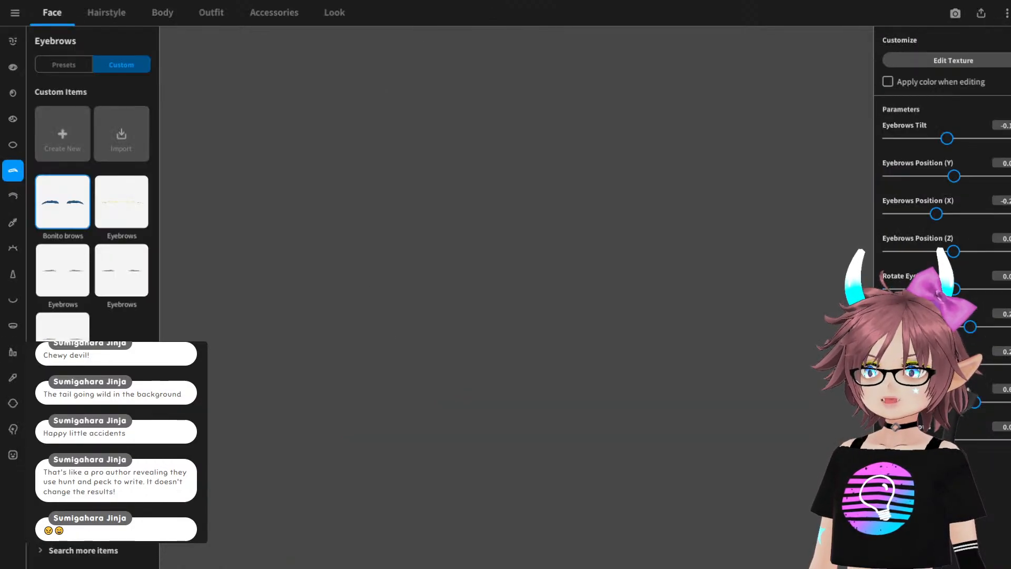
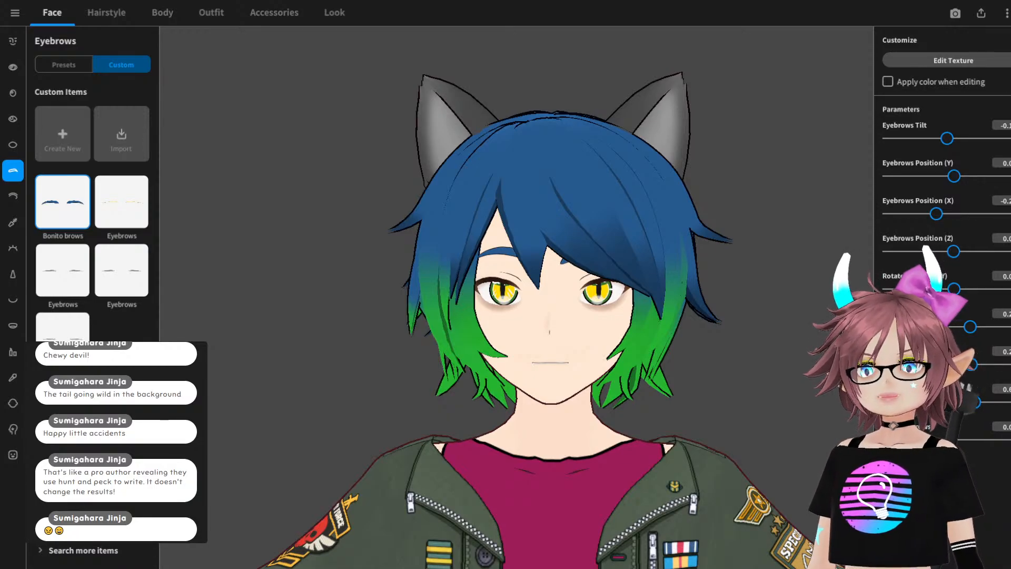
{"action": "scroll", "coordinate": [516, 298], "scroll_direction": "up", "scroll_amount": 2}
{"action": "mouse_move", "coordinate": [516, 298]}
{"action": "right_mouse_down"}
{"action": "mouse_move", "coordinate": [342, 303]}
{"action": "mouse_move", "coordinate": [535, 300]}
{"action": "right_mouse_up"}
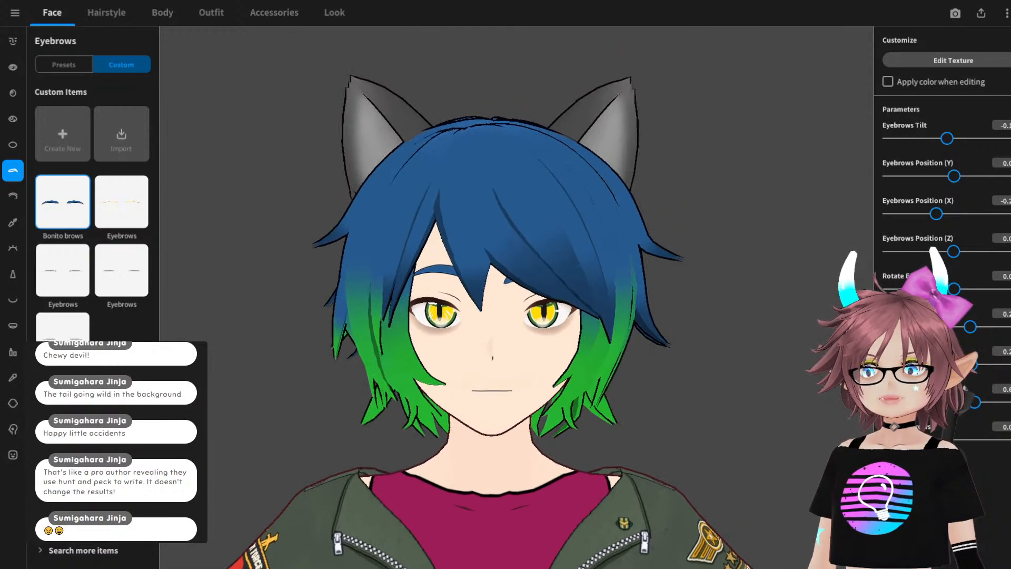
- Open the Cat Ears accessory in the Texture Editor and hide the UV guide overlay on its texture
{"action": "left_click", "coordinate": [274, 12]}
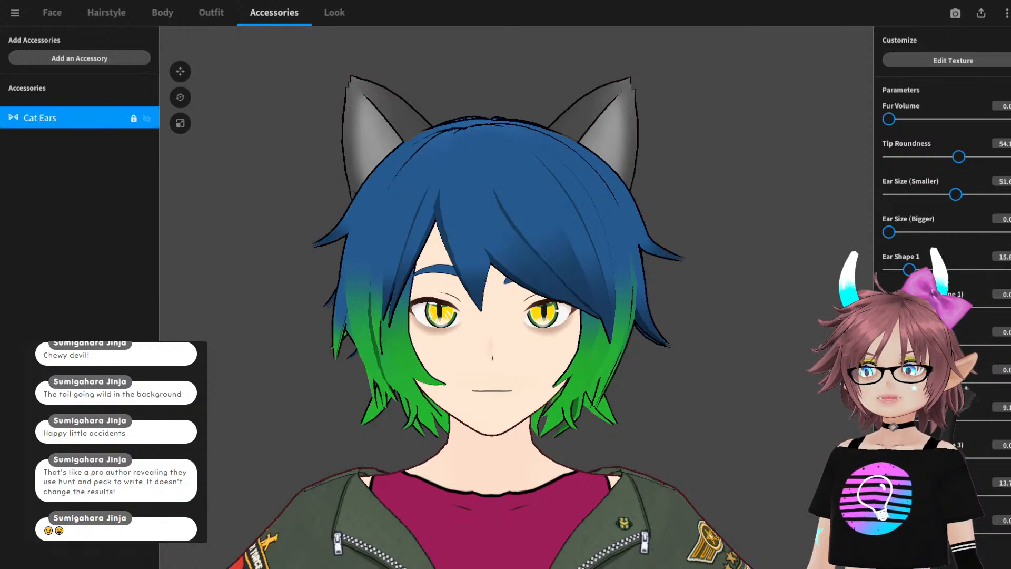
{"action": "mouse_move", "coordinate": [490, 300]}
{"action": "right_mouse_down"}
{"action": "mouse_move", "coordinate": [534, 301]}
{"action": "mouse_move", "coordinate": [479, 311]}
{"action": "right_mouse_up"}
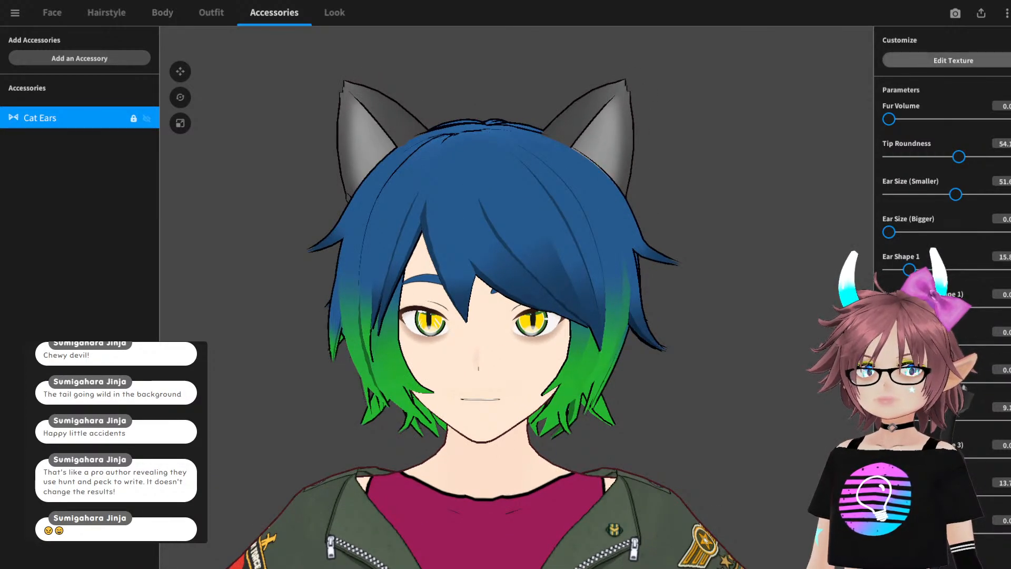
{"action": "left_click", "coordinate": [943, 60]}
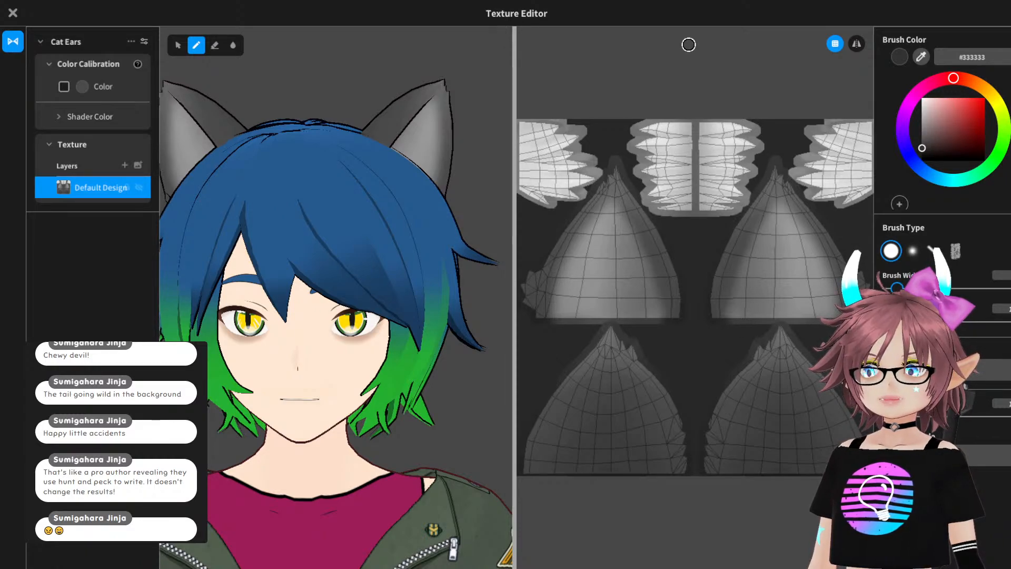
{"action": "left_click", "coordinate": [835, 44]}
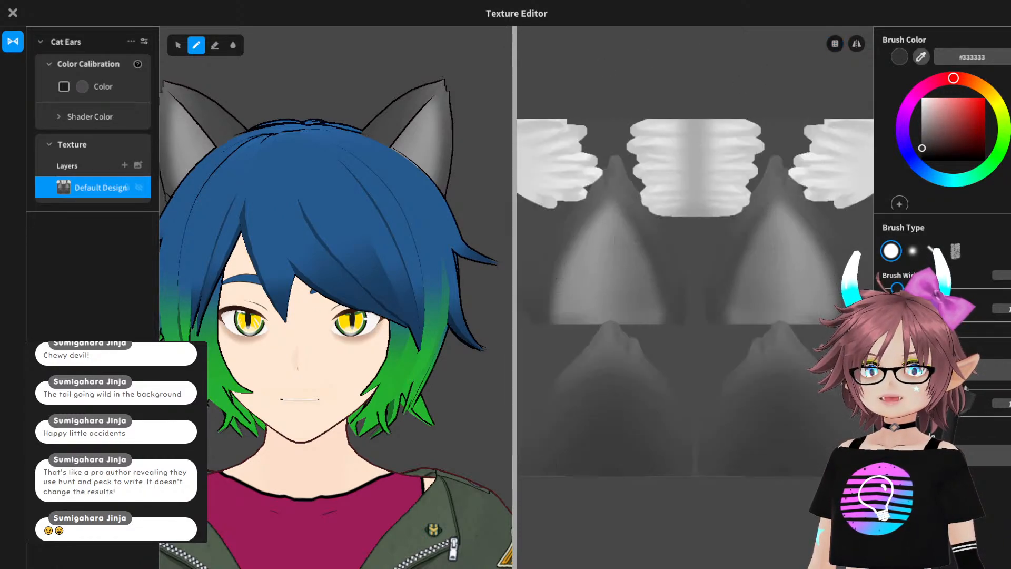
{"action": "left_click", "coordinate": [835, 44]}
{"action": "left_click", "coordinate": [835, 44]}
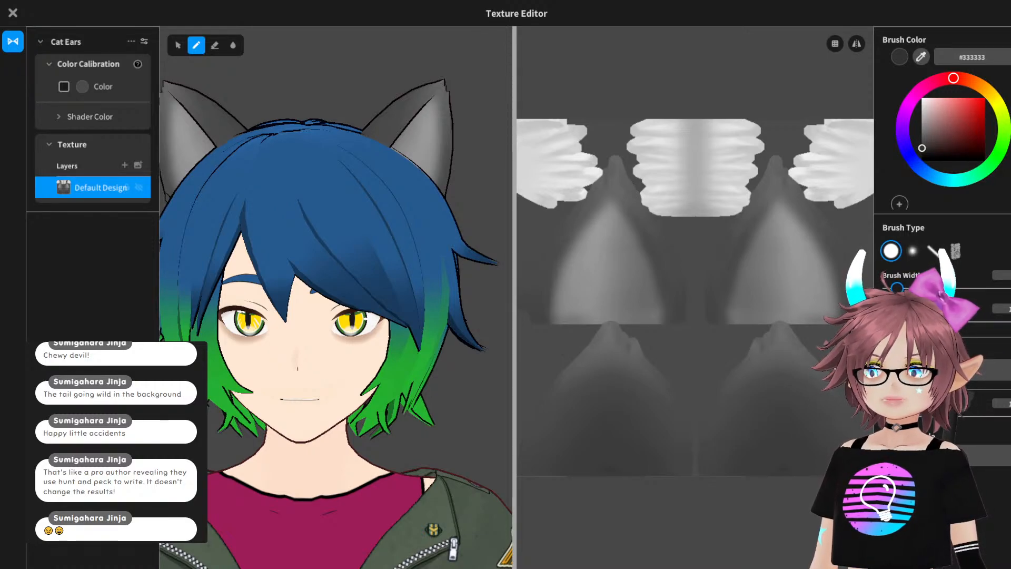
- Switch to Clip Studio Paint, save the eyebrow drawing and close all open files except the full-body Bonito reference
{"action": "key", "text": "alt+Tab"}
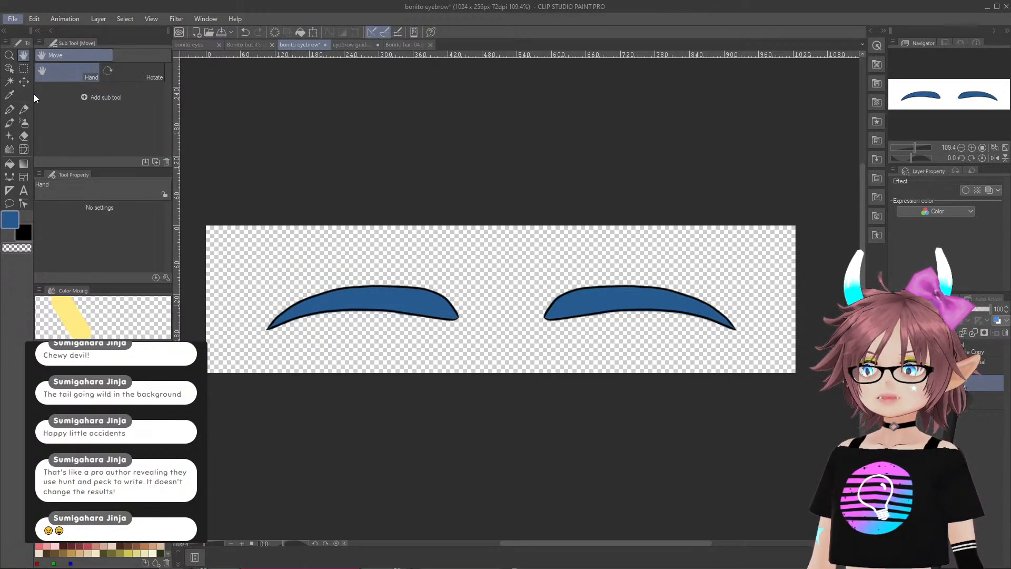
{"action": "key", "text": "ctrl+s"}
{"action": "left_click", "coordinate": [325, 45]}
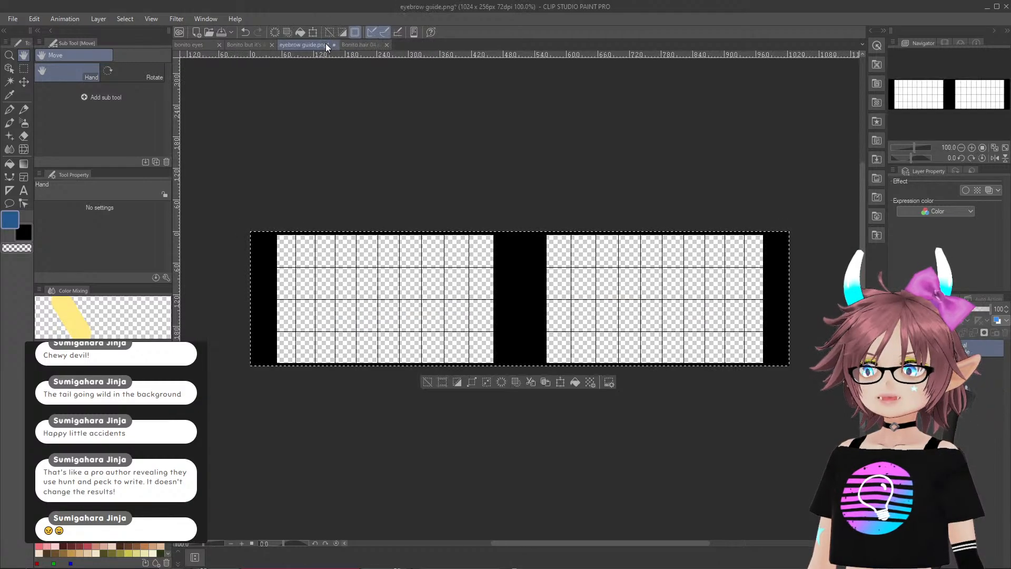
{"action": "key", "text": "ctrl+w"}
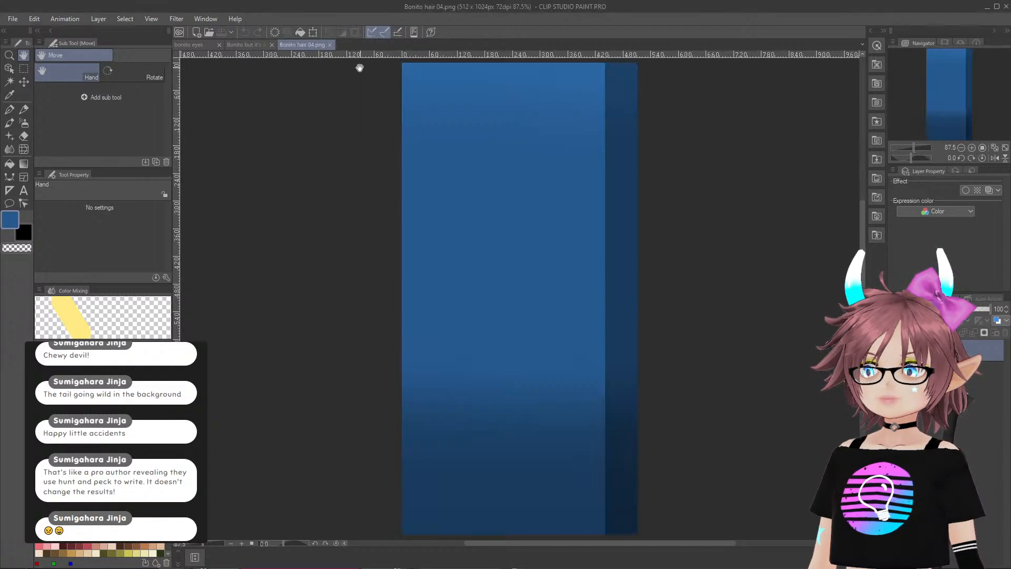
{"action": "left_click", "coordinate": [327, 47]}
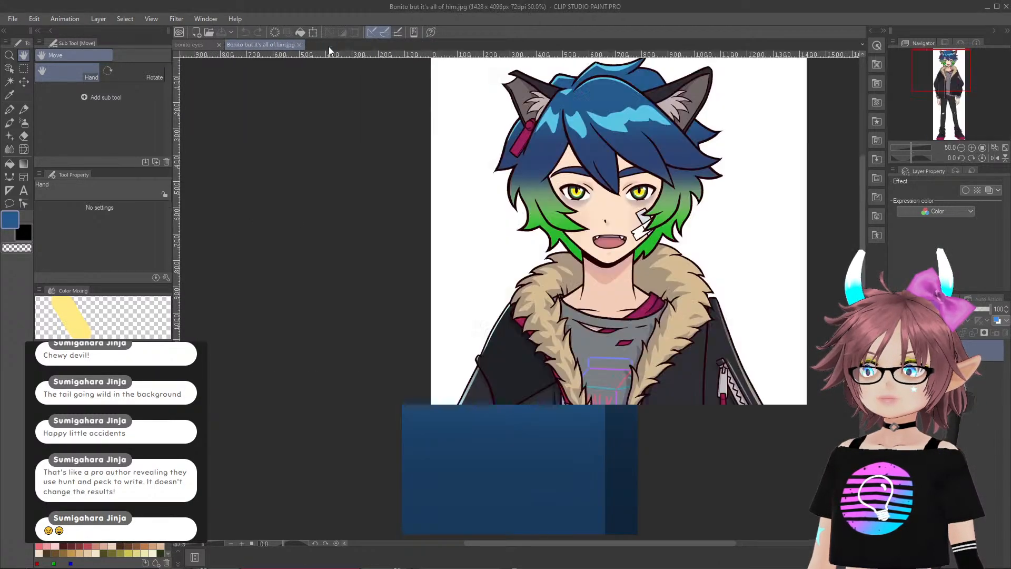
{"action": "left_click", "coordinate": [219, 46]}
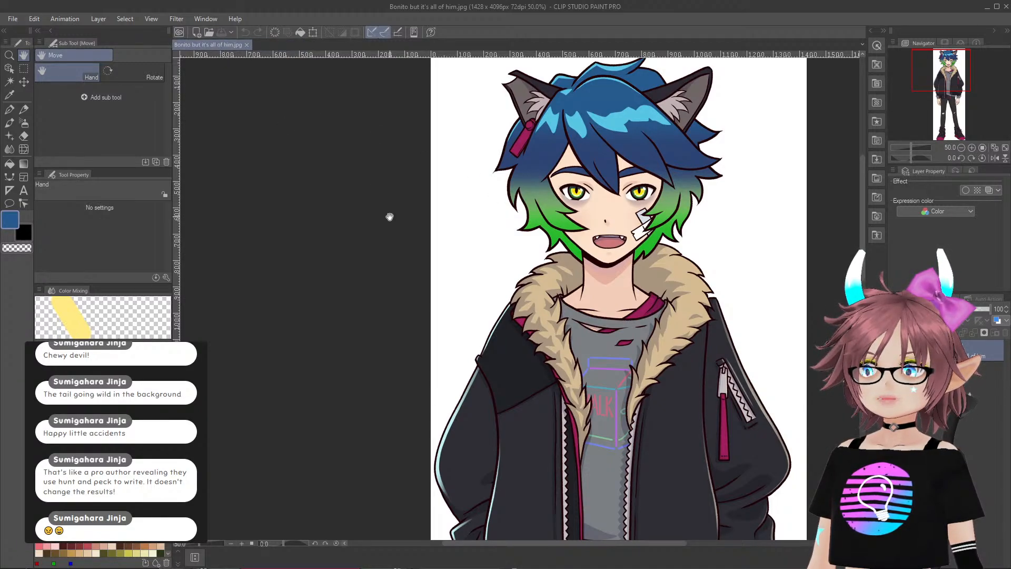
- Open the texture file cat ears.png and its UV guide cat ears guide.png
{"action": "left_click", "coordinate": [129, 566]}
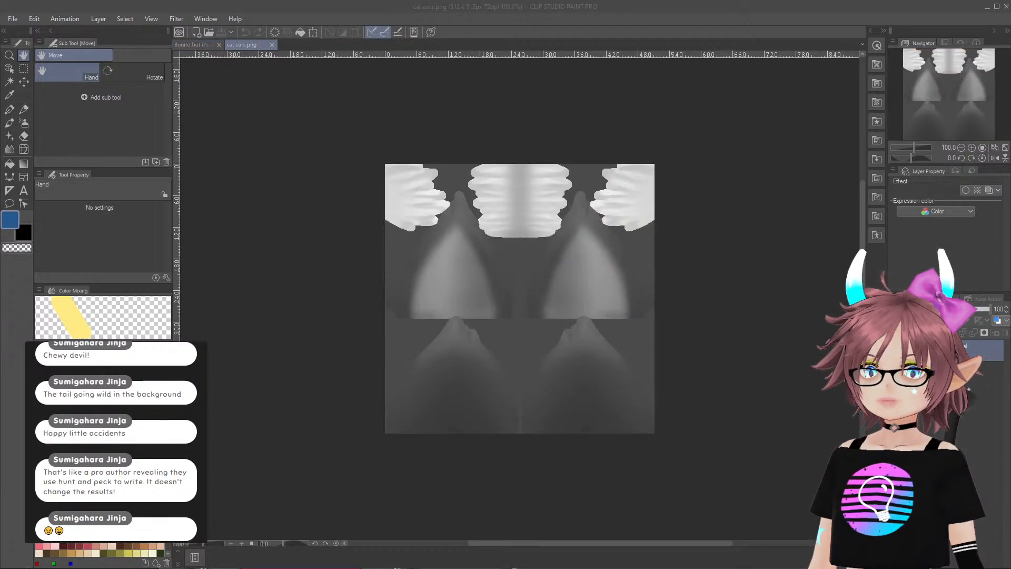
{"action": "left_click", "coordinate": [588, 108]}
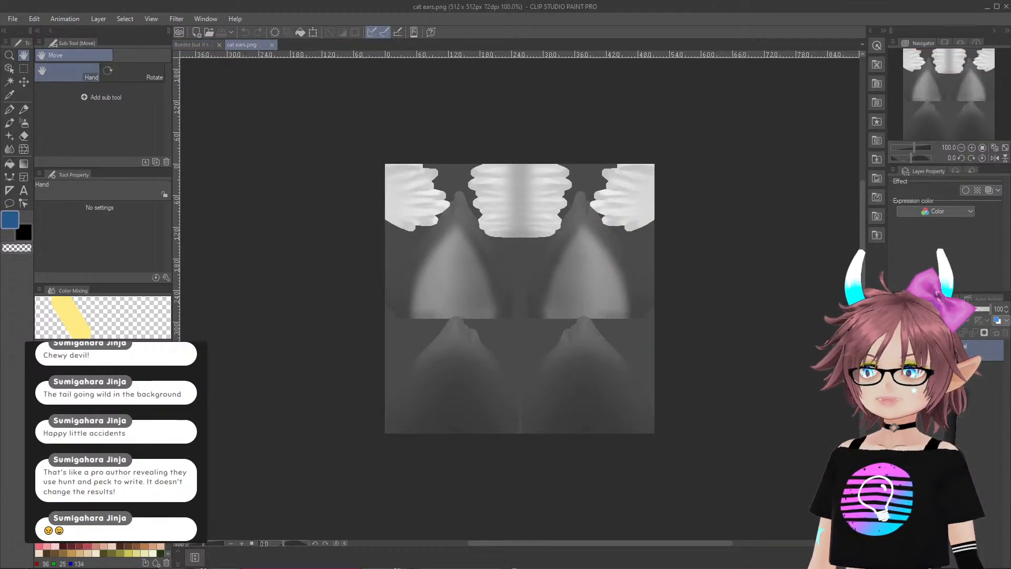
{"action": "left_click", "coordinate": [106, 565]}
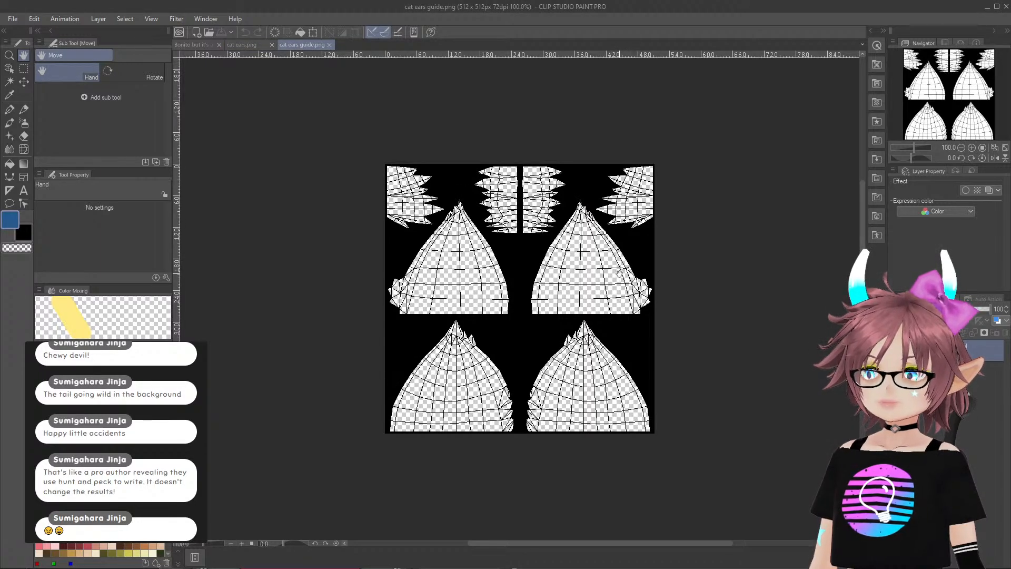
- Copy the whole UV guide into cat ears.png as a layer above the texture and lower its opacity to 18
{"action": "key", "text": "ctrl+a"}
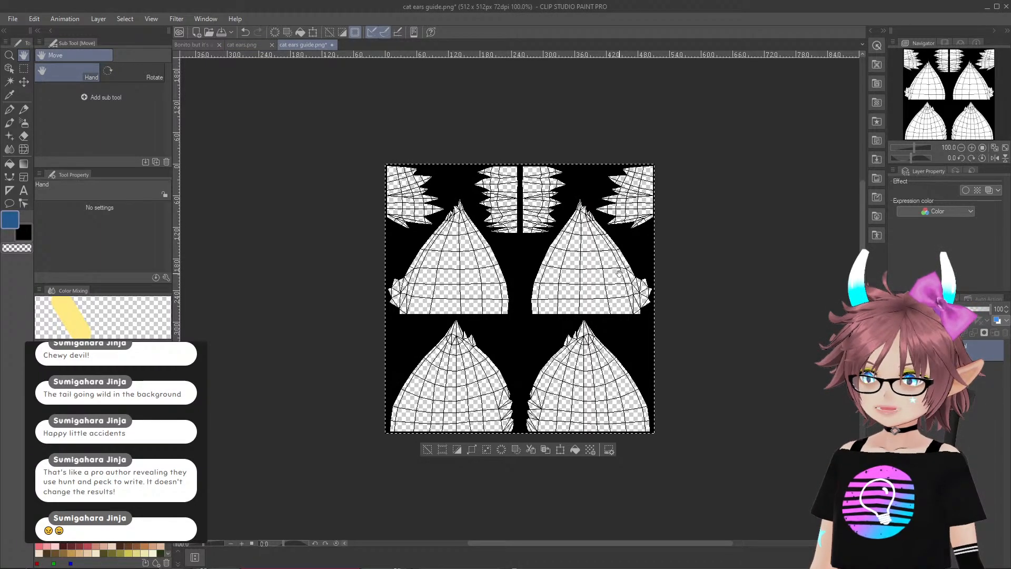
{"action": "left_click", "coordinate": [245, 45]}
{"action": "key", "text": "ctrl+v"}
{"action": "left_click", "coordinate": [951, 309]}
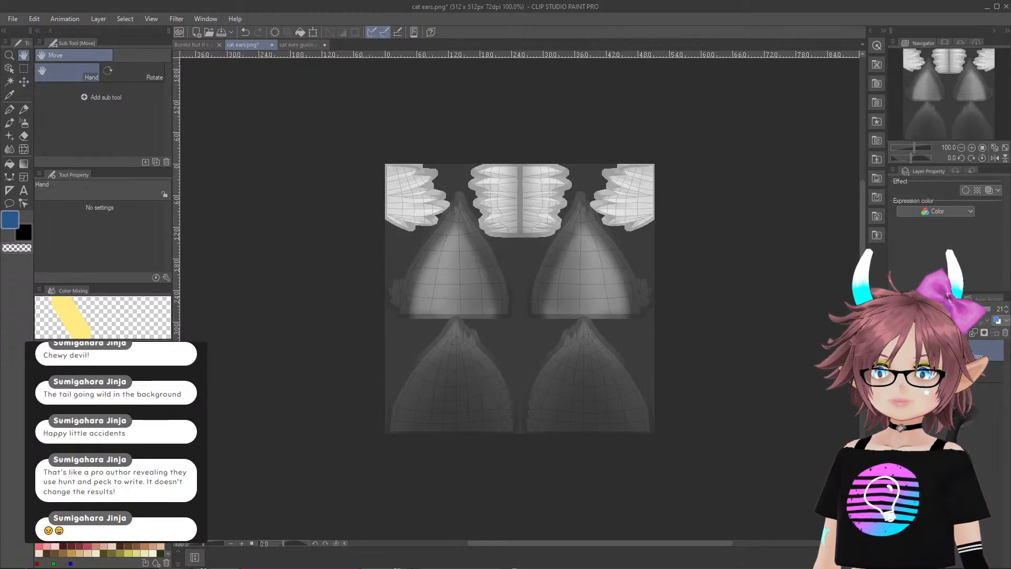
{"action": "left_click_drag", "start_coordinate": [952, 309], "coordinate": [949, 309]}
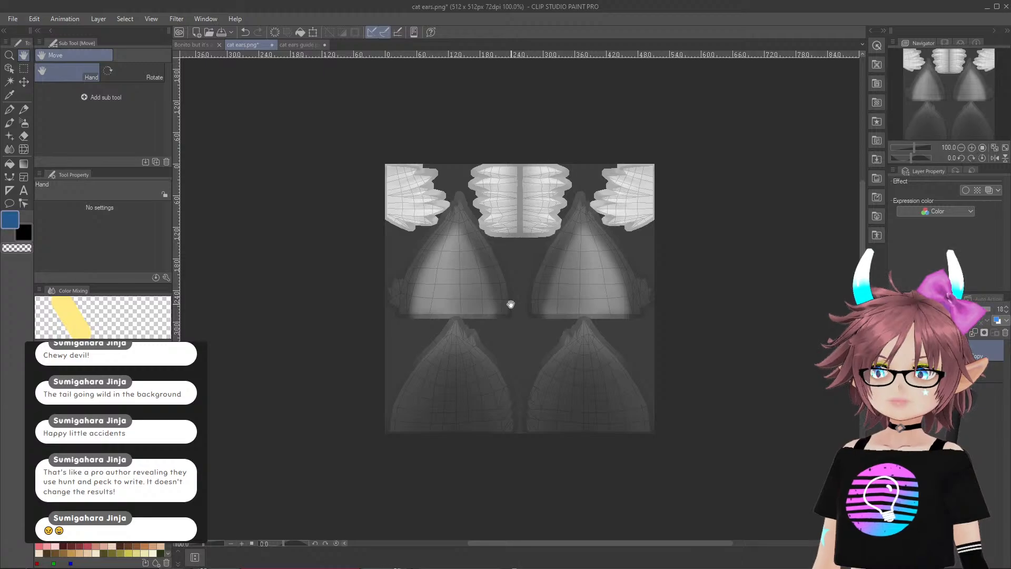
- Add a layer beneath the guide, sample dark grey from the ear texture and choose the Continuous curve tool
{"action": "scroll", "coordinate": [555, 271], "scroll_direction": "up", "scroll_amount": 4}
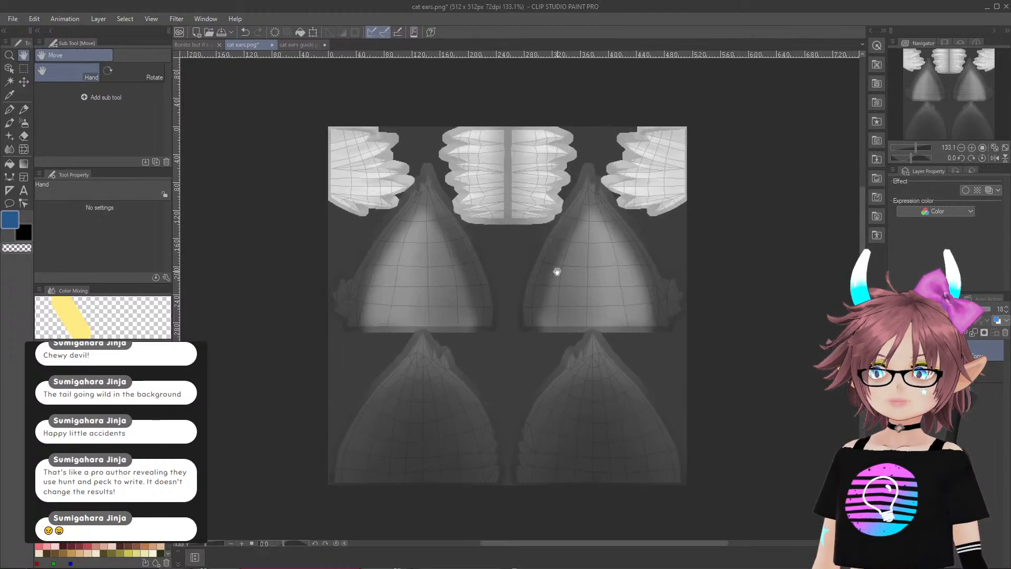
{"action": "right_click", "coordinate": [238, 213]}
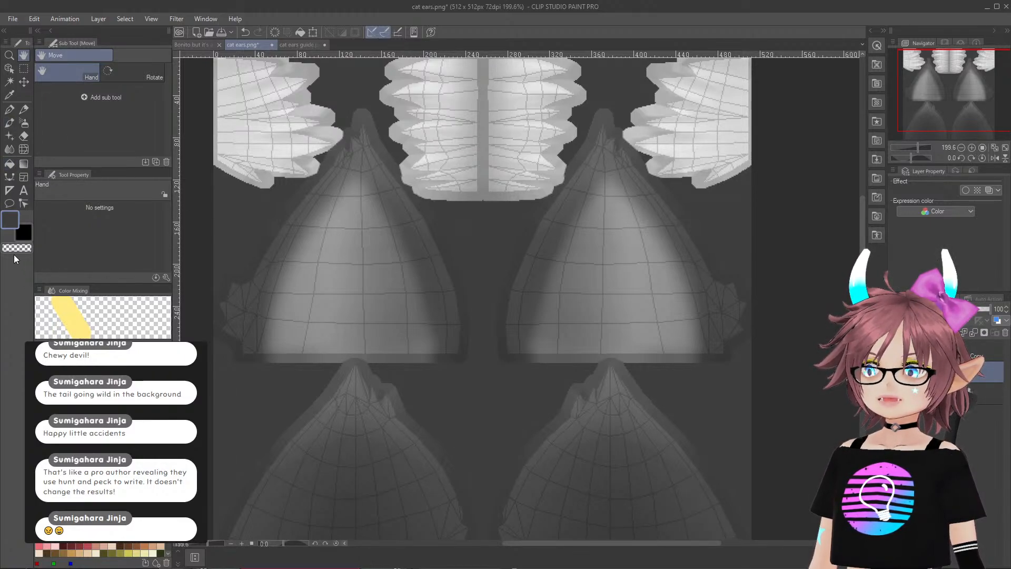
{"action": "left_click", "coordinate": [10, 177]}
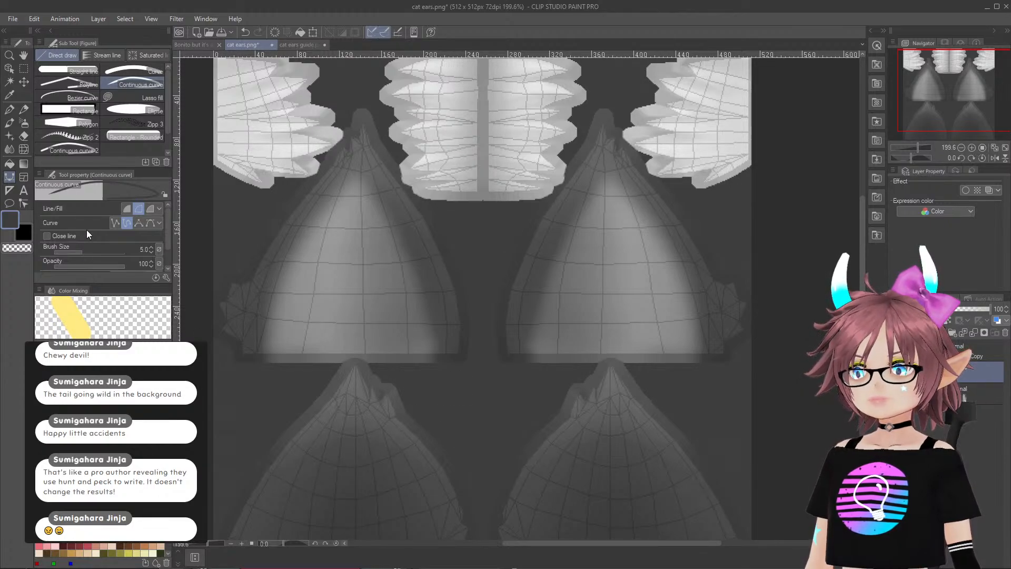
{"action": "scroll", "coordinate": [118, 244], "scroll_direction": "down", "scroll_amount": 1}
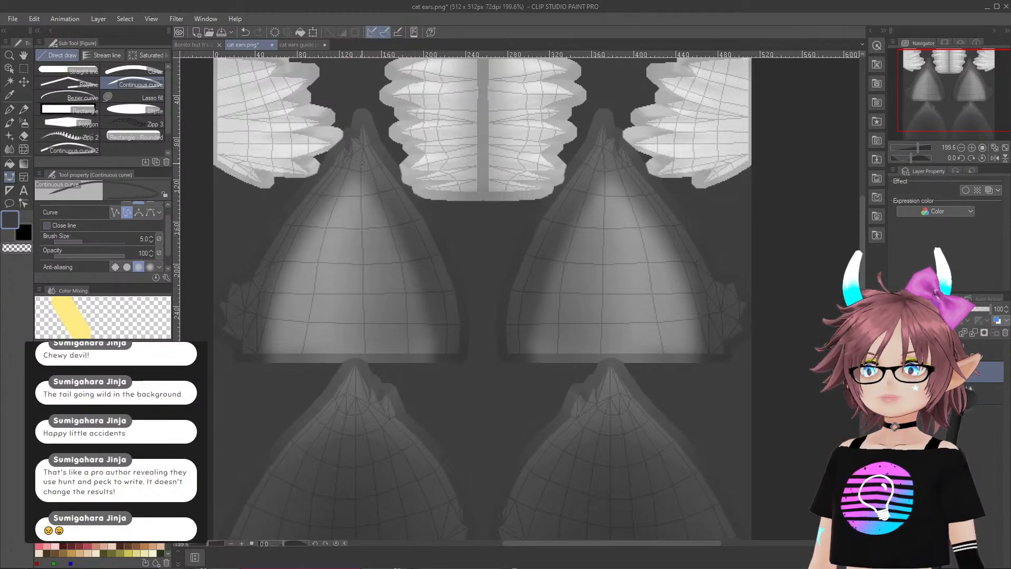
- Place a vertical two-line symmetrical ruler along the centre of the ear texture and return to the Continuous curve tool
{"action": "left_click", "coordinate": [10, 191]}
{"action": "scroll", "coordinate": [488, 83], "scroll_direction": "up", "scroll_amount": 8}
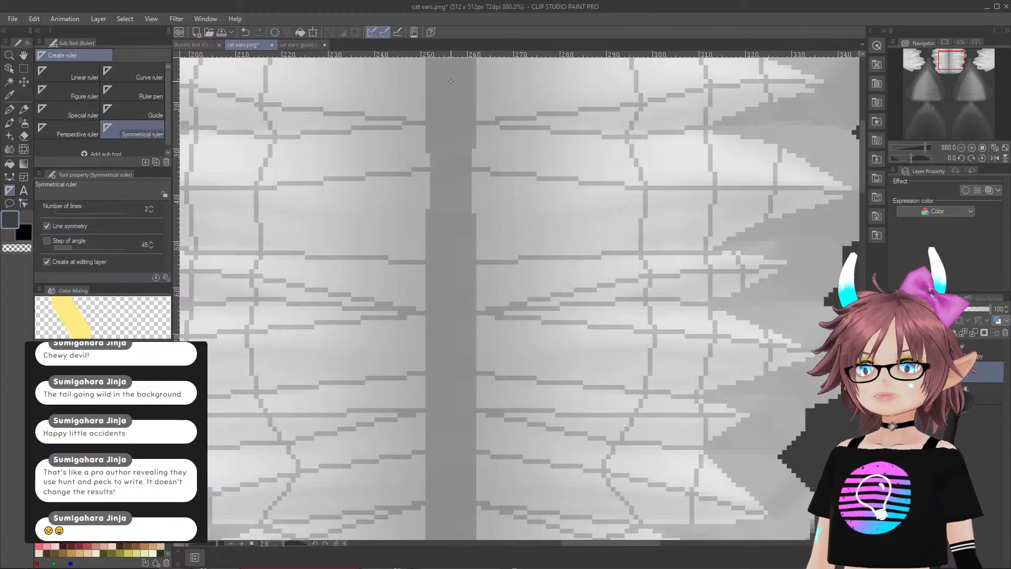
{"action": "left_click_drag", "start_coordinate": [451, 80], "coordinate": [451, 81]}
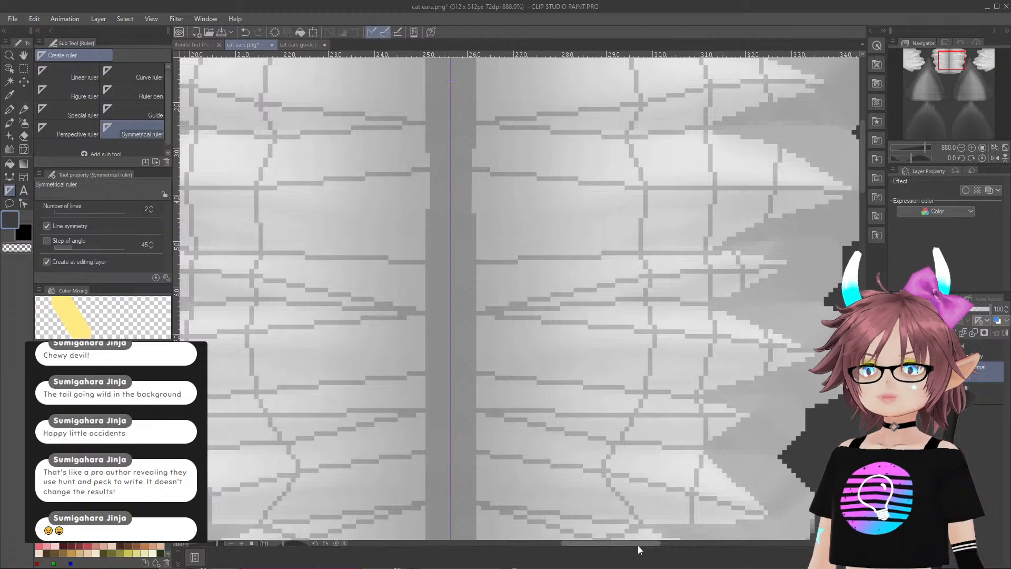
{"action": "left_click_drag", "start_coordinate": [638, 545], "coordinate": [557, 548]}
{"action": "scroll", "coordinate": [444, 390], "scroll_direction": "down", "scroll_amount": 8}
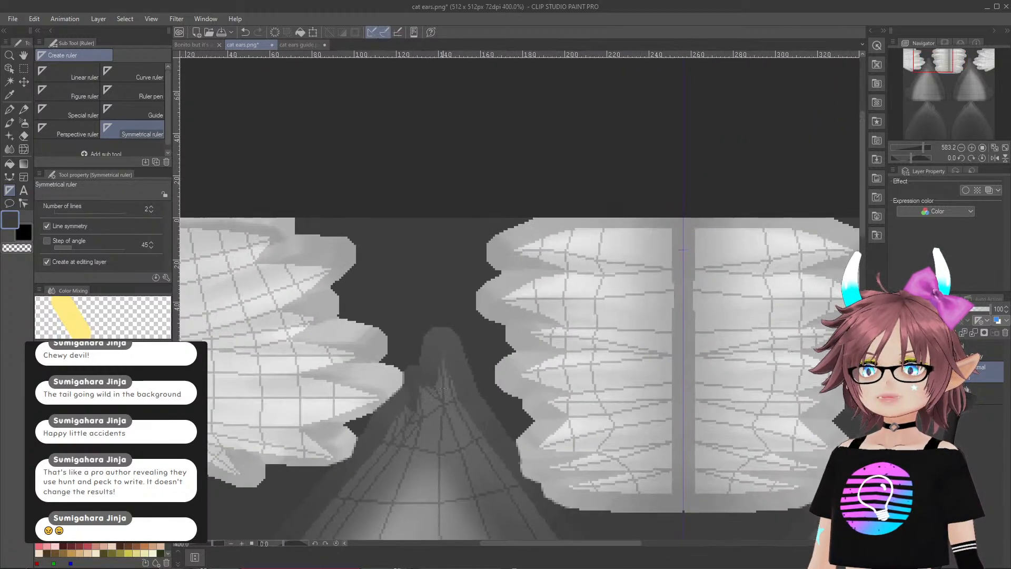
{"action": "scroll", "coordinate": [444, 390], "scroll_direction": "down", "scroll_amount": 10}
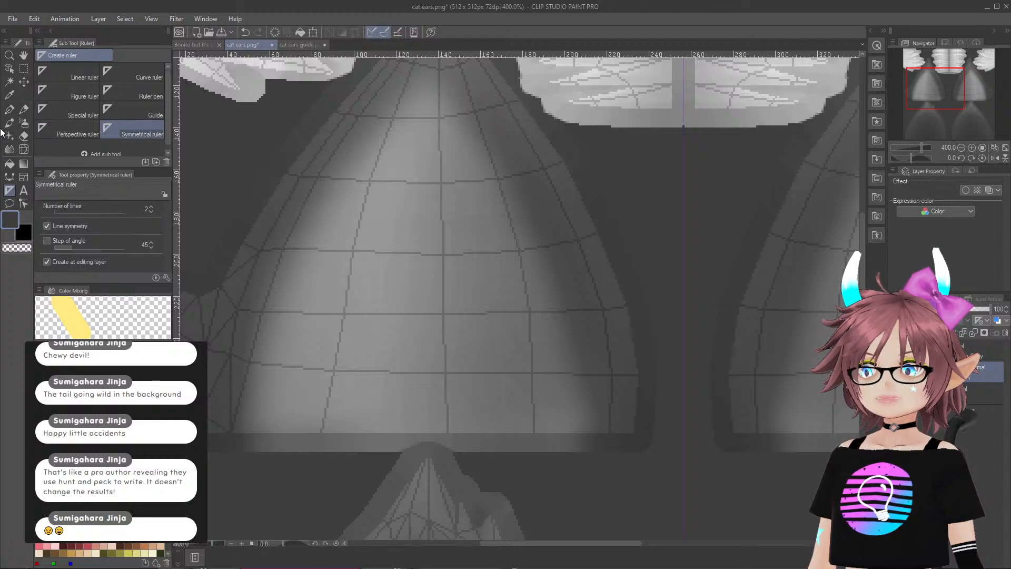
{"action": "left_click", "coordinate": [9, 177]}
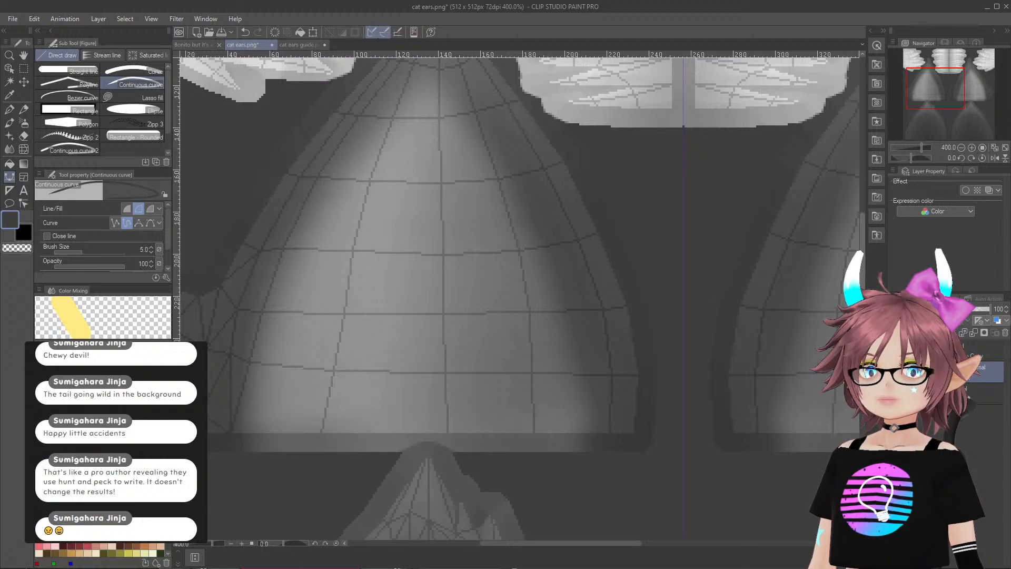
{"action": "scroll", "coordinate": [516, 298], "scroll_direction": "up", "scroll_amount": 3}
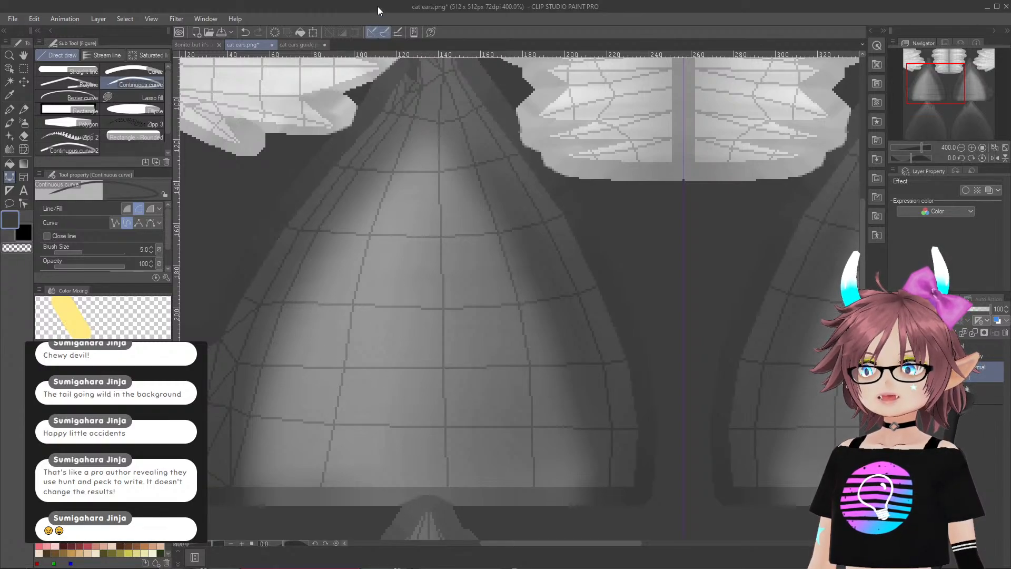
{"action": "left_click", "coordinate": [454, 273]}
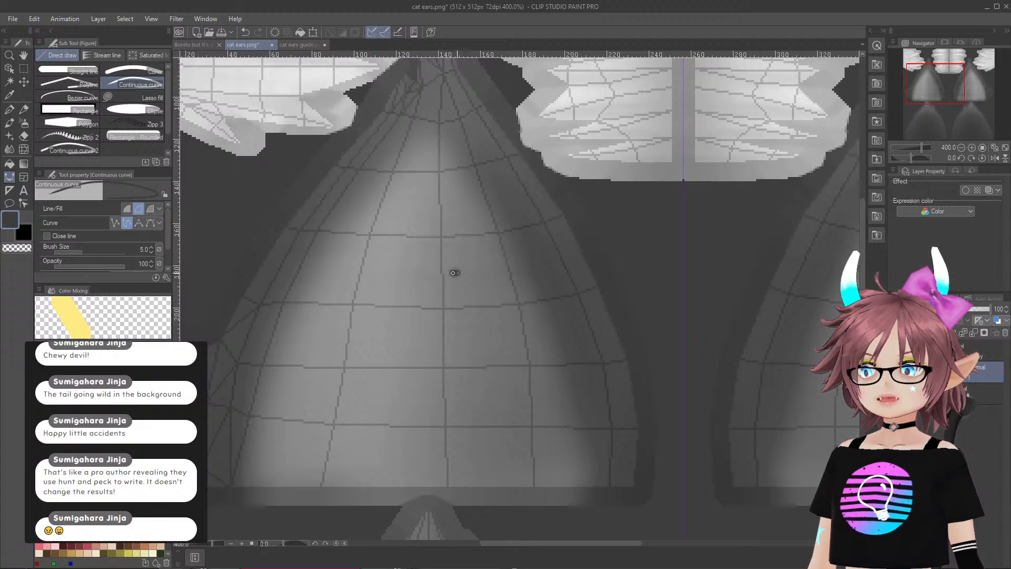
{"action": "double_click", "coordinate": [587, 315]}
{"action": "key", "text": "ctrl+z"}
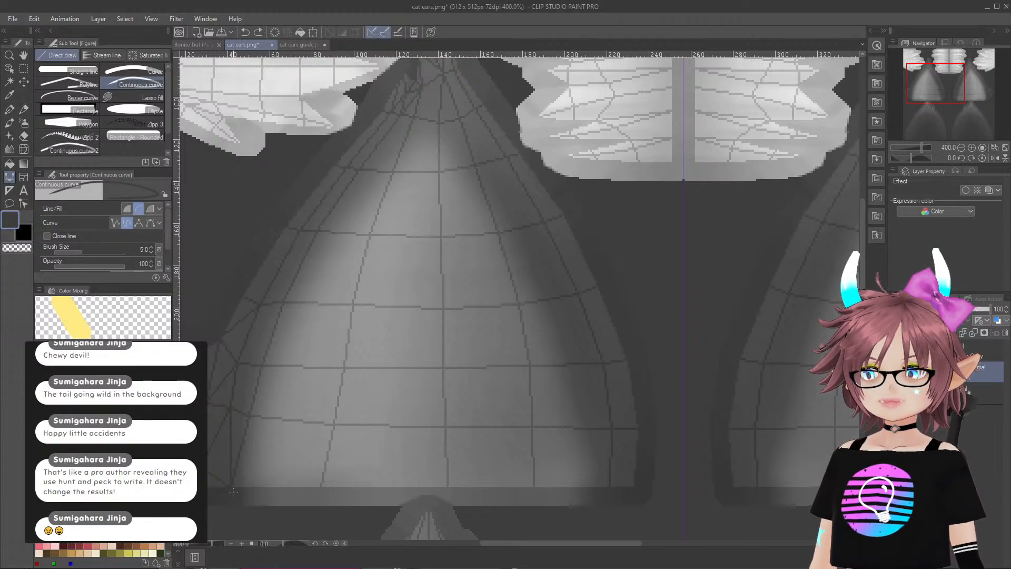
- Draw a black size 5 curve along the outer edge of the left inner ear, from its base to near the tip
{"action": "left_click", "coordinate": [20, 233]}
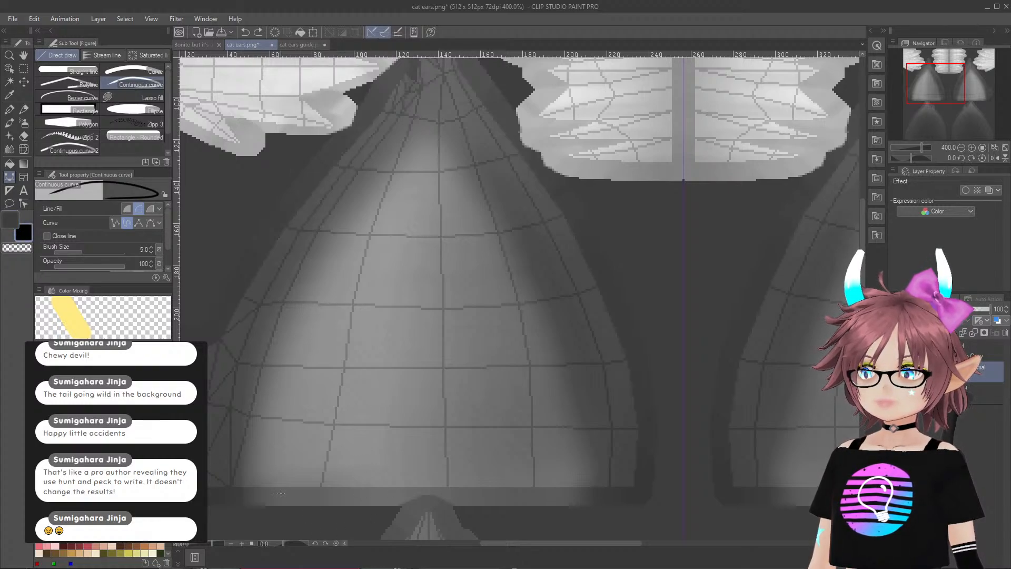
{"action": "left_click", "coordinate": [236, 493]}
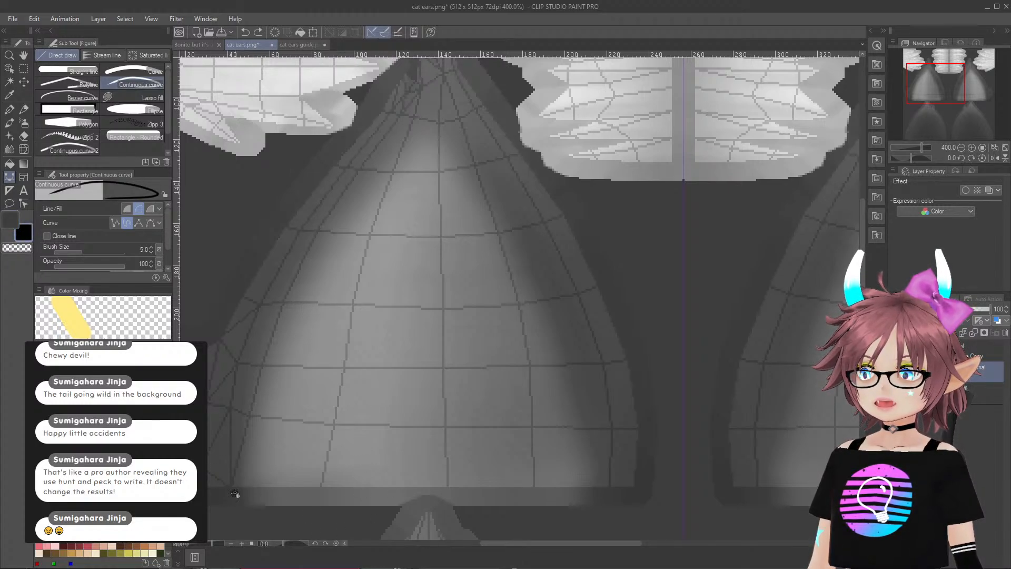
{"action": "left_click", "coordinate": [238, 429]}
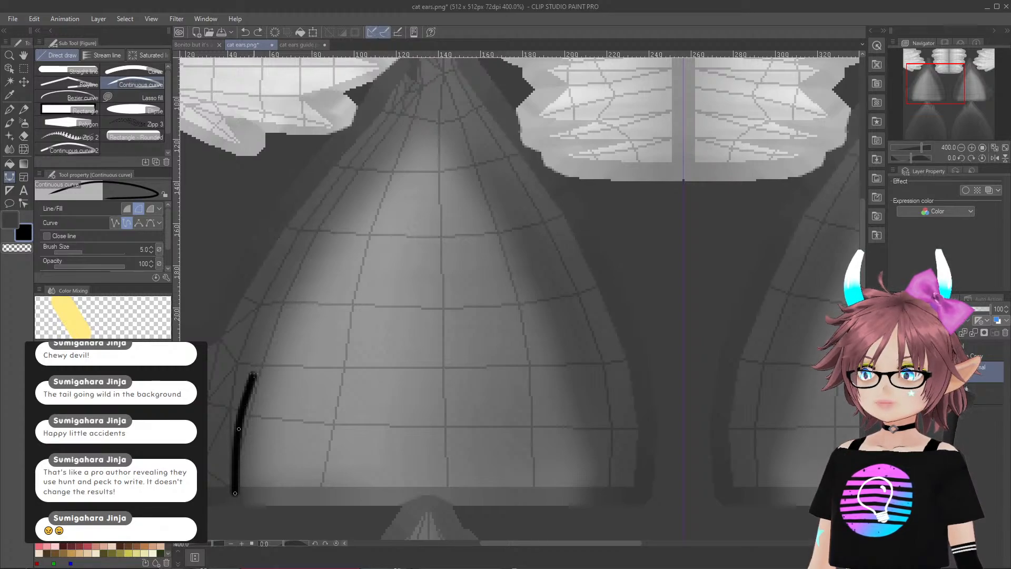
{"action": "left_click", "coordinate": [262, 347]}
{"action": "left_click", "coordinate": [287, 283]}
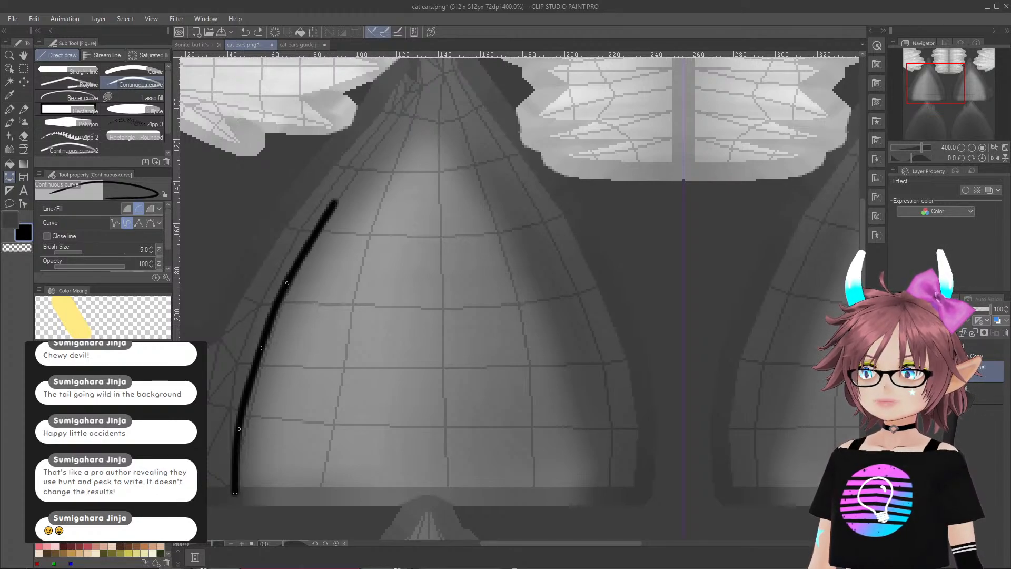
{"action": "left_click", "coordinate": [335, 201]}
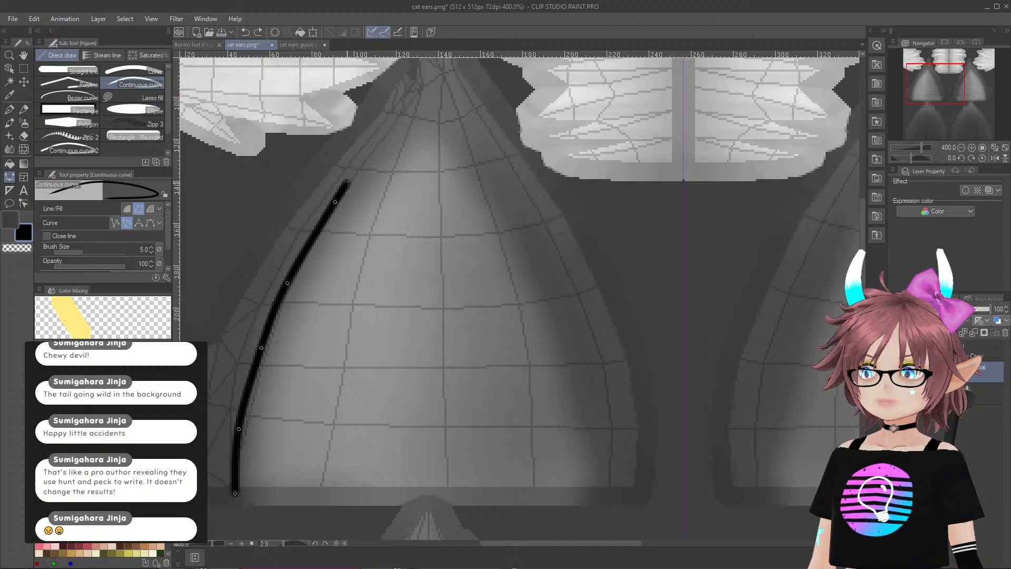
{"action": "left_click", "coordinate": [383, 144]}
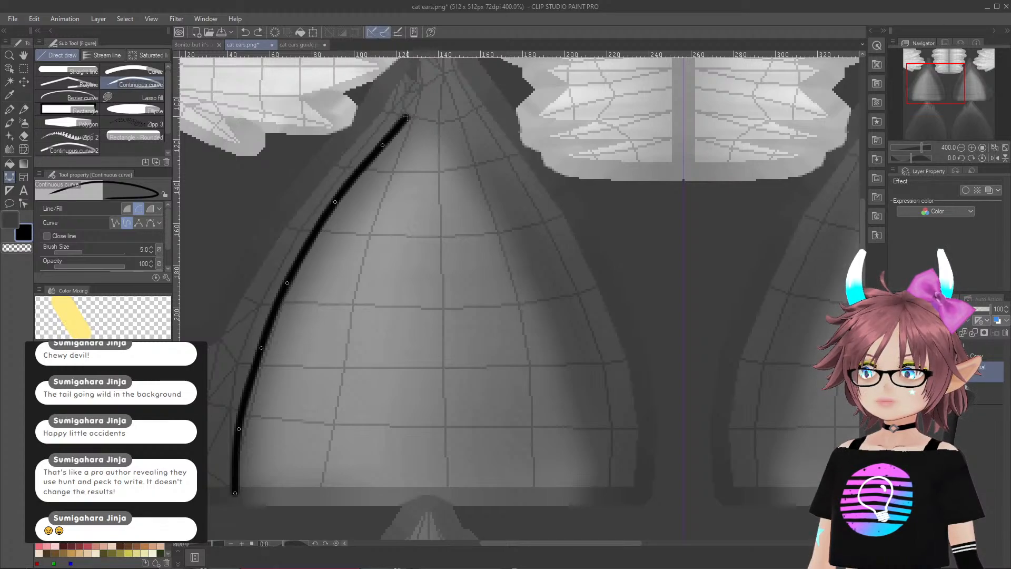
{"action": "left_click", "coordinate": [407, 116]}
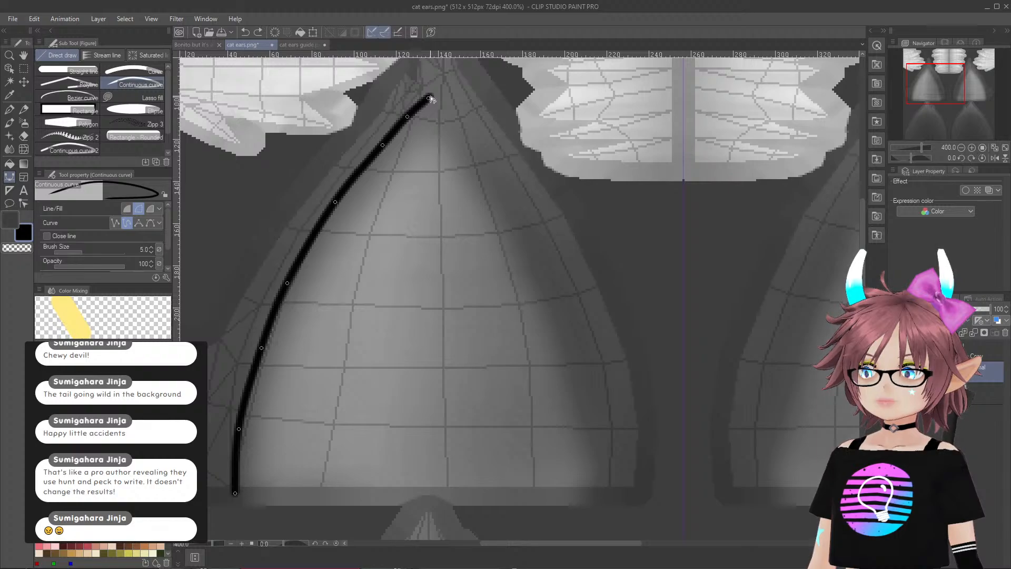
{"action": "double_click", "coordinate": [430, 98]}
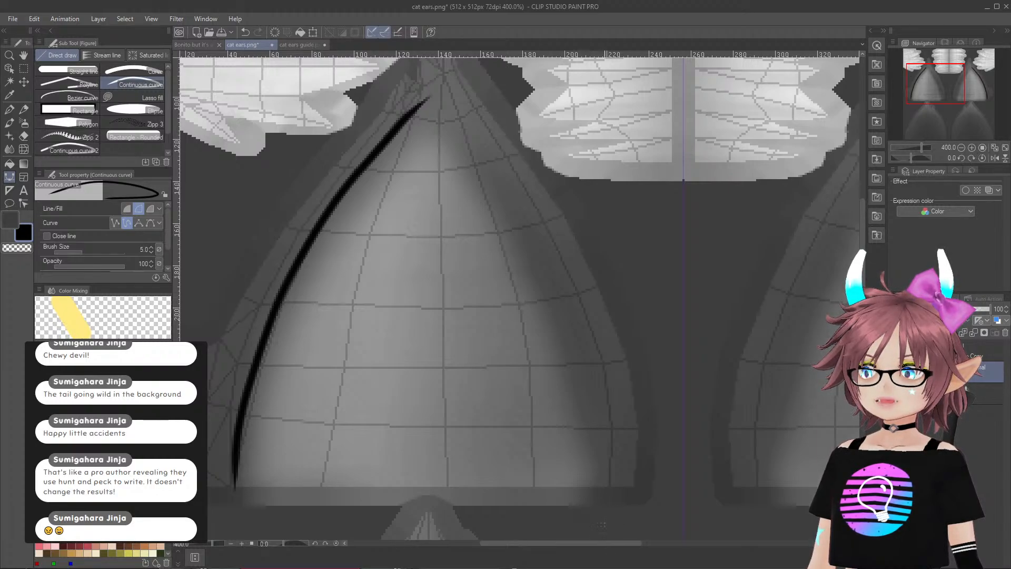
- Draw a mirrored black curve from the base up the side of the inner ear nearest the symmetry line
{"action": "left_click", "coordinate": [596, 504]}
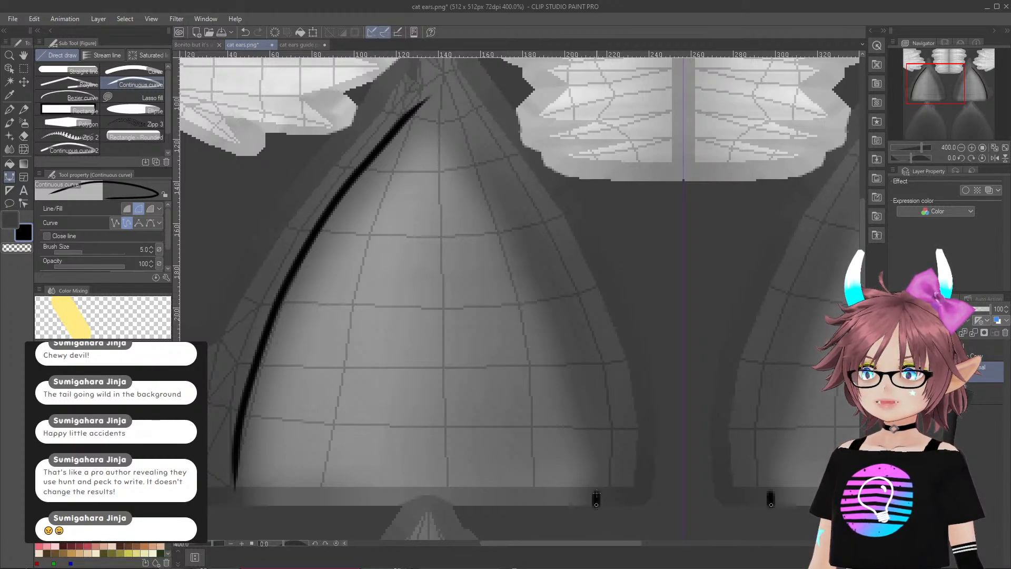
{"action": "left_click", "coordinate": [597, 453]}
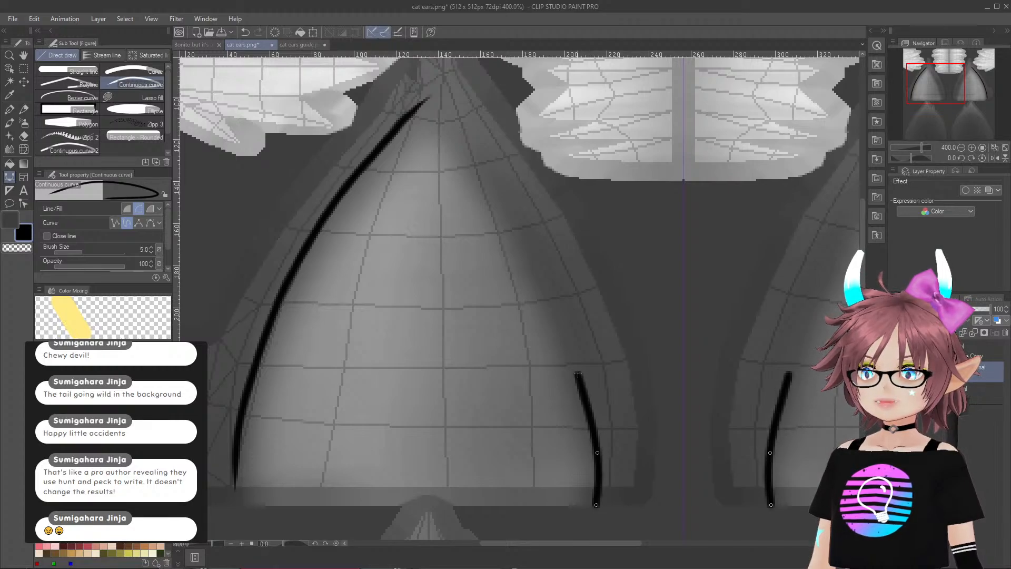
{"action": "left_click", "coordinate": [576, 367]}
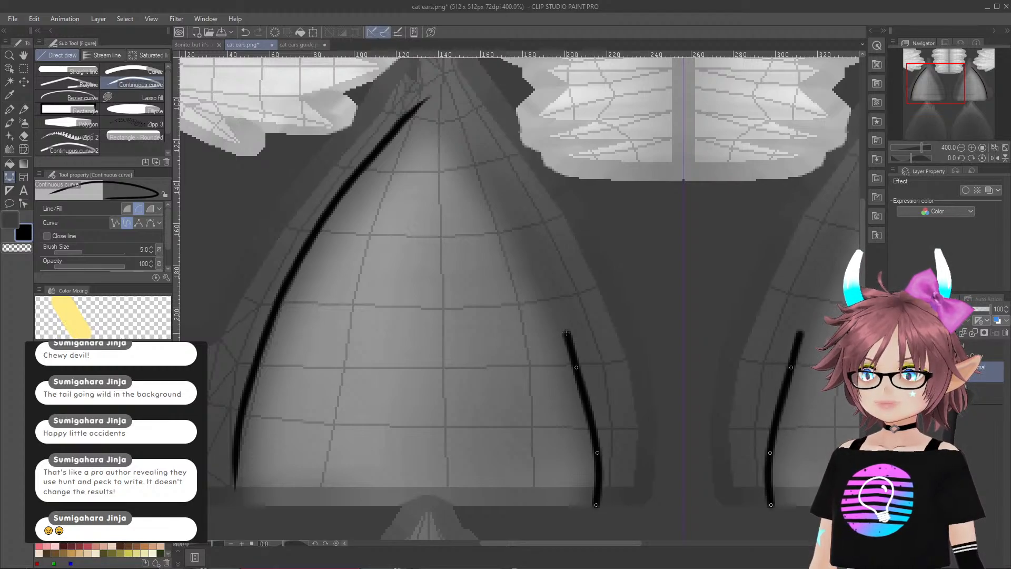
{"action": "left_click", "coordinate": [545, 290]}
{"action": "left_click", "coordinate": [524, 239]}
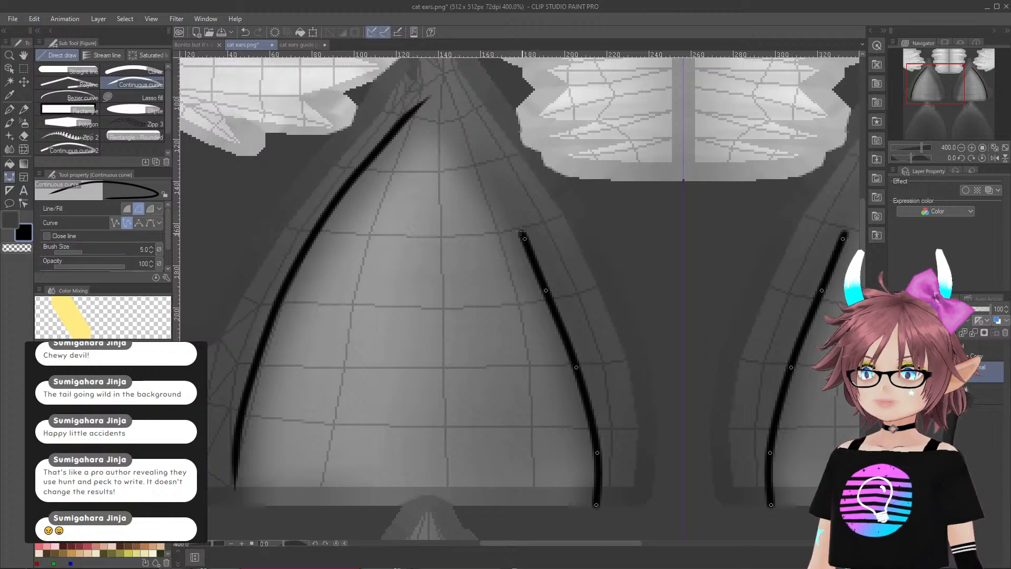
- Extend the black continuous curve along the right edge of the left inner ear up to its tip and finish it
{"action": "left_click", "coordinate": [492, 179]}
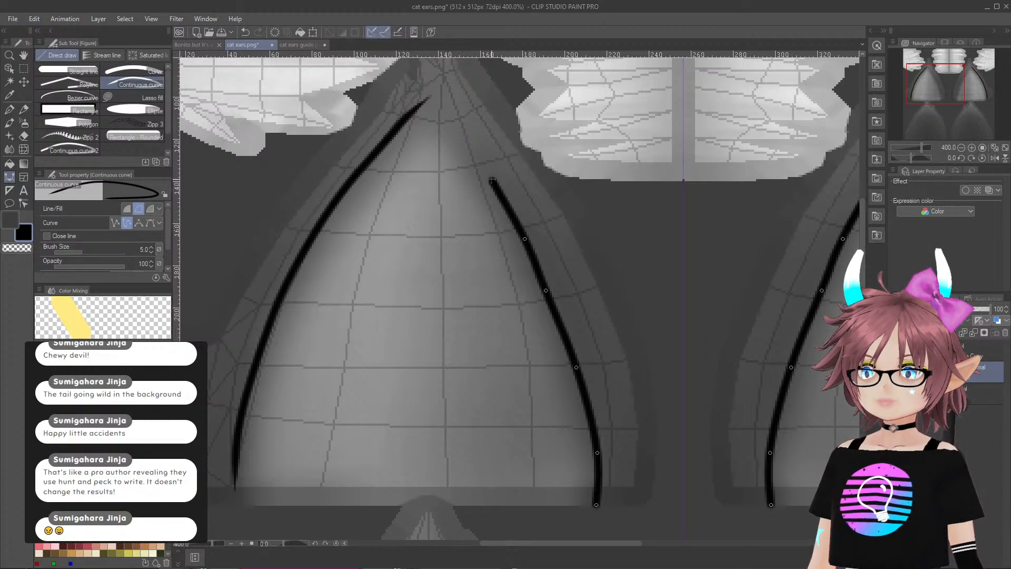
{"action": "left_click", "coordinate": [467, 140]}
{"action": "left_click", "coordinate": [449, 109]}
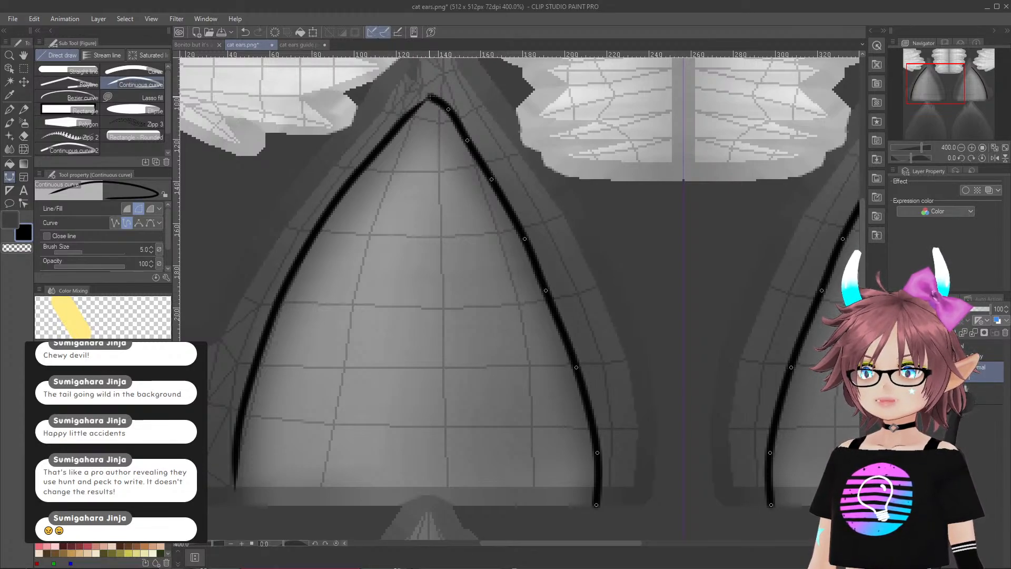
{"action": "double_click", "coordinate": [430, 82]}
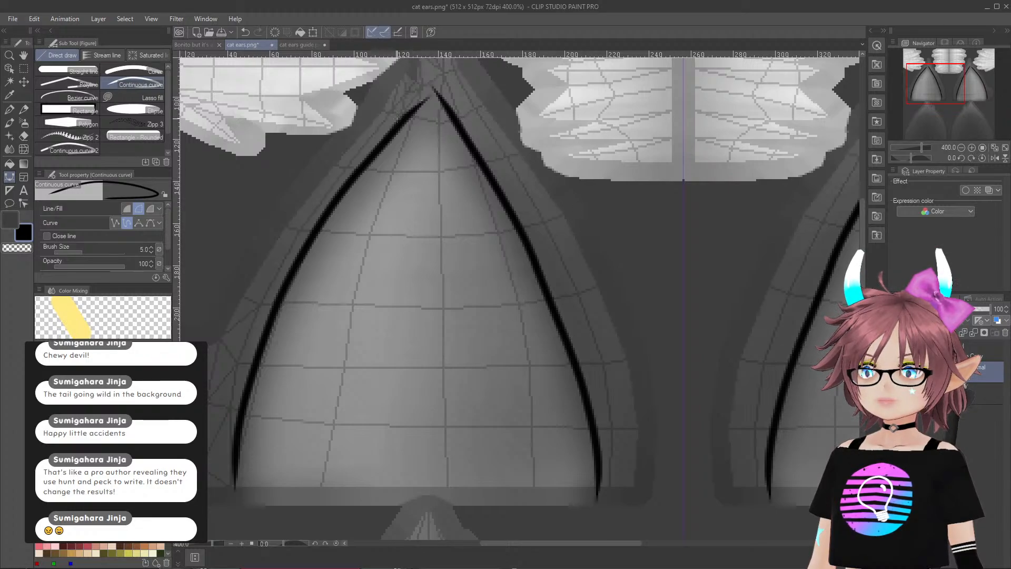
- Join the inner ear's left outline to the tip with a short continuous curve and erase the excess line there with the Hard eraser
{"action": "left_click", "coordinate": [392, 131]}
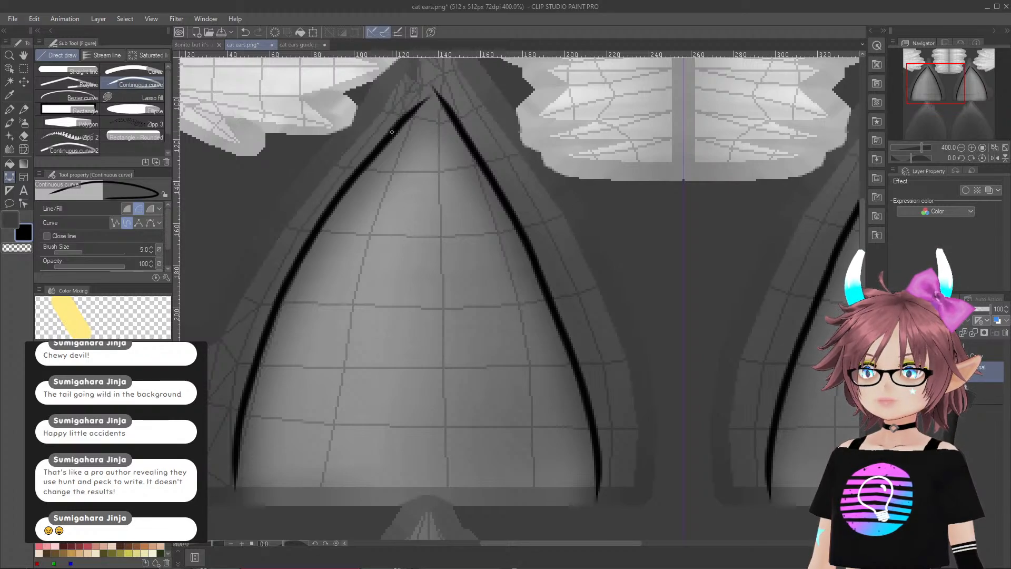
{"action": "left_click", "coordinate": [419, 107]}
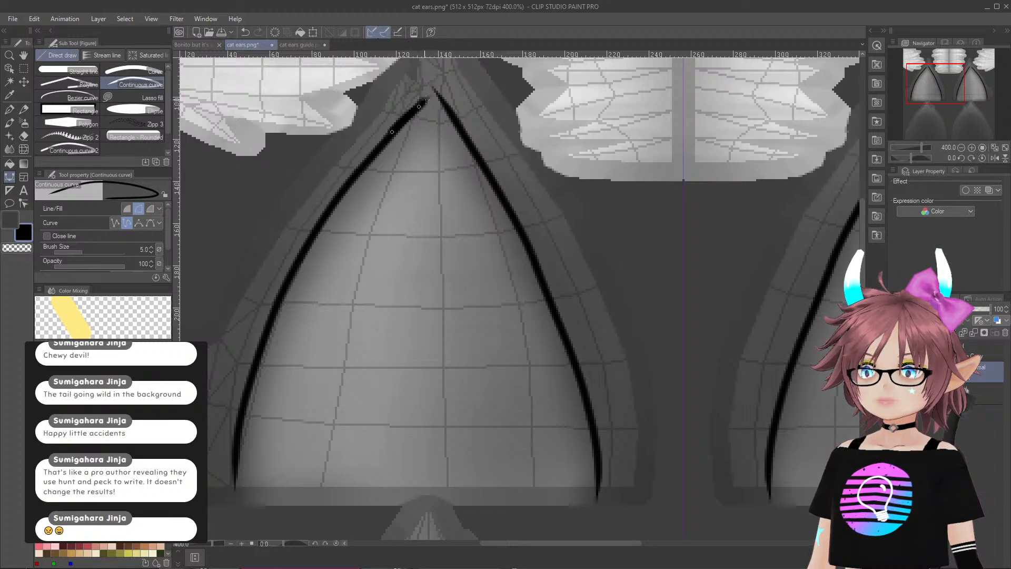
{"action": "left_click", "coordinate": [439, 88]}
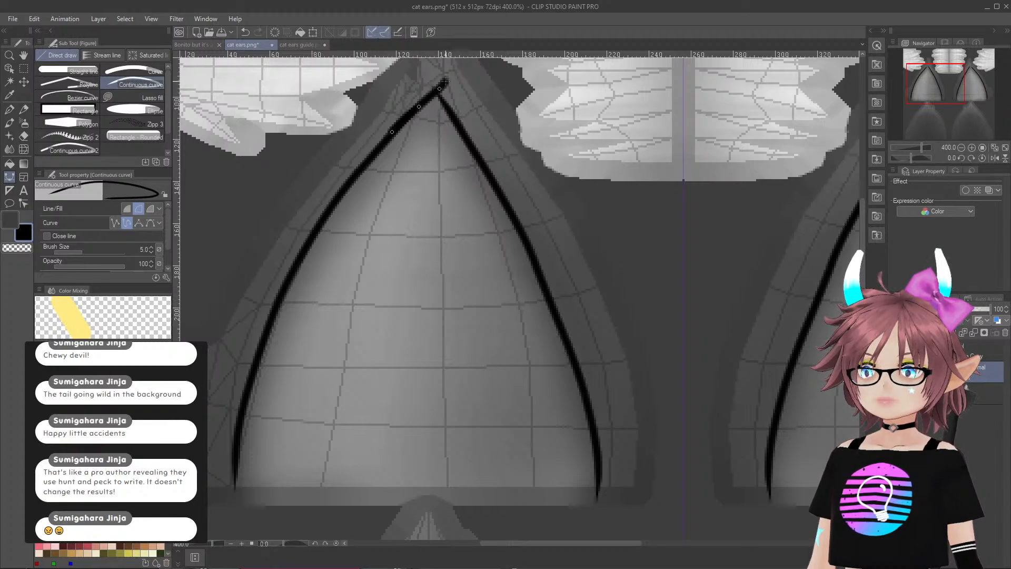
{"action": "double_click", "coordinate": [447, 81]}
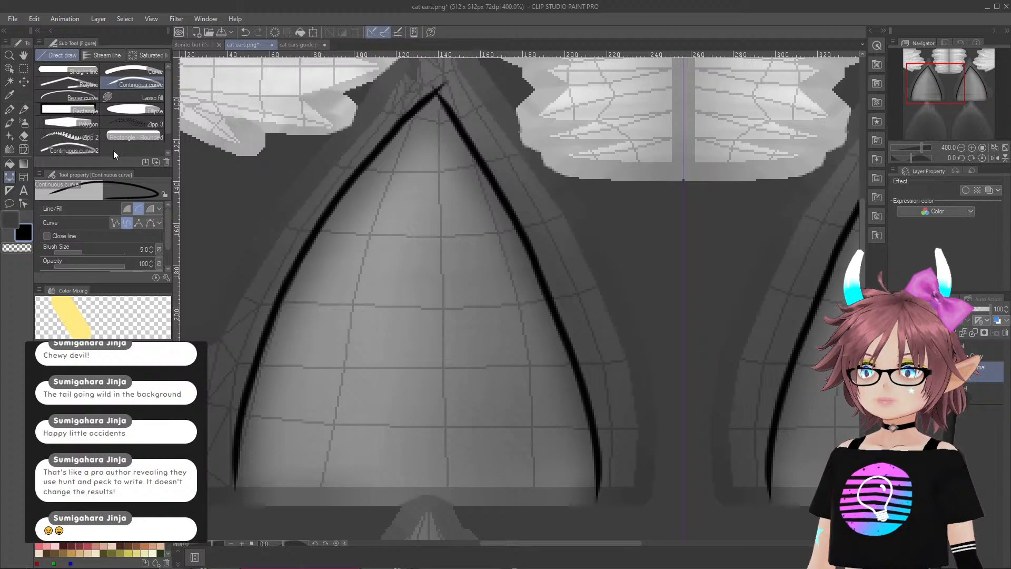
{"action": "left_click", "coordinate": [24, 135]}
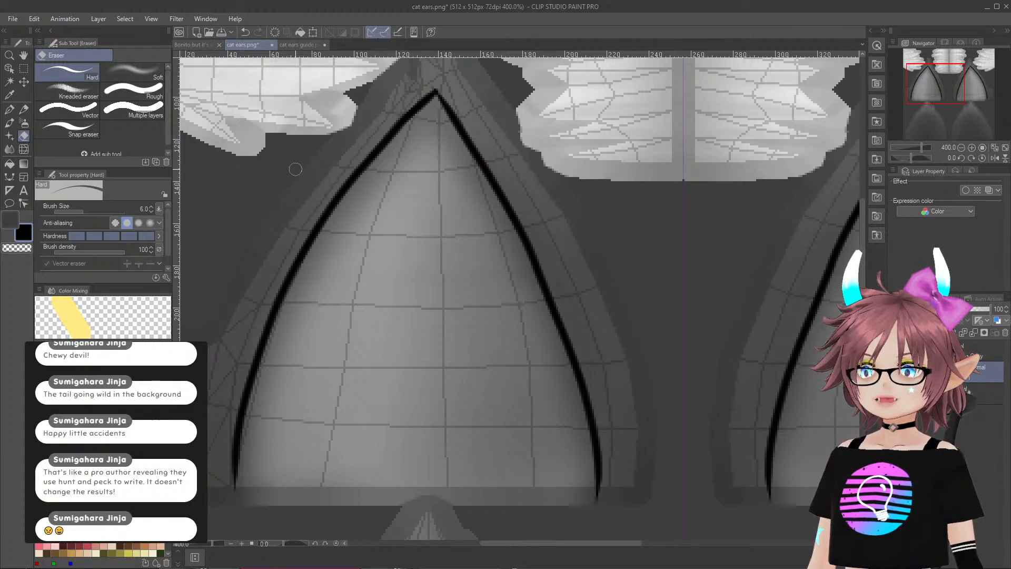
- Hide the wireframe guide over the ear texture and save the document under the name bonito ears
{"action": "scroll", "coordinate": [532, 338], "scroll_direction": "down", "scroll_amount": 5}
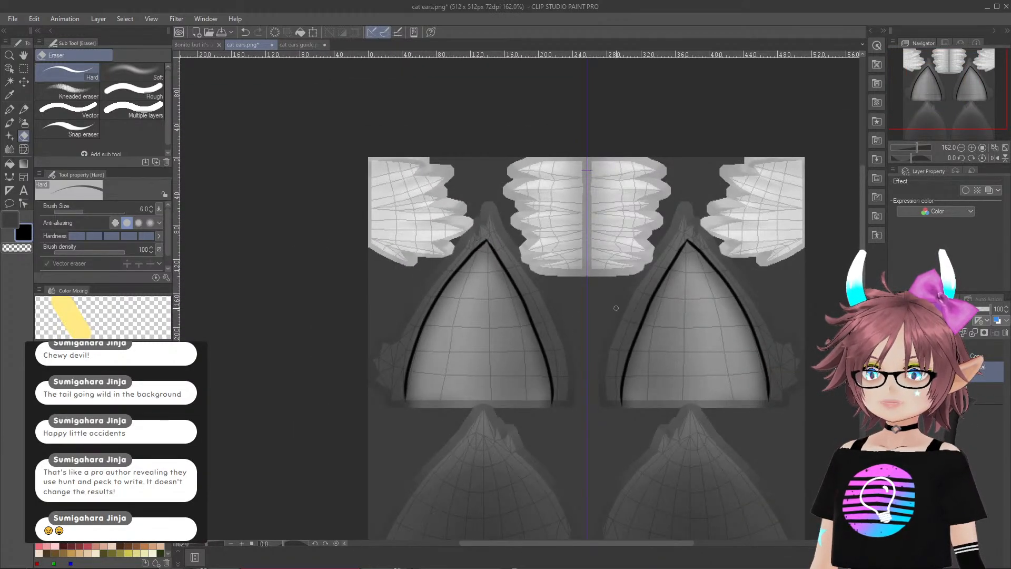
{"action": "left_click", "coordinate": [894, 351]}
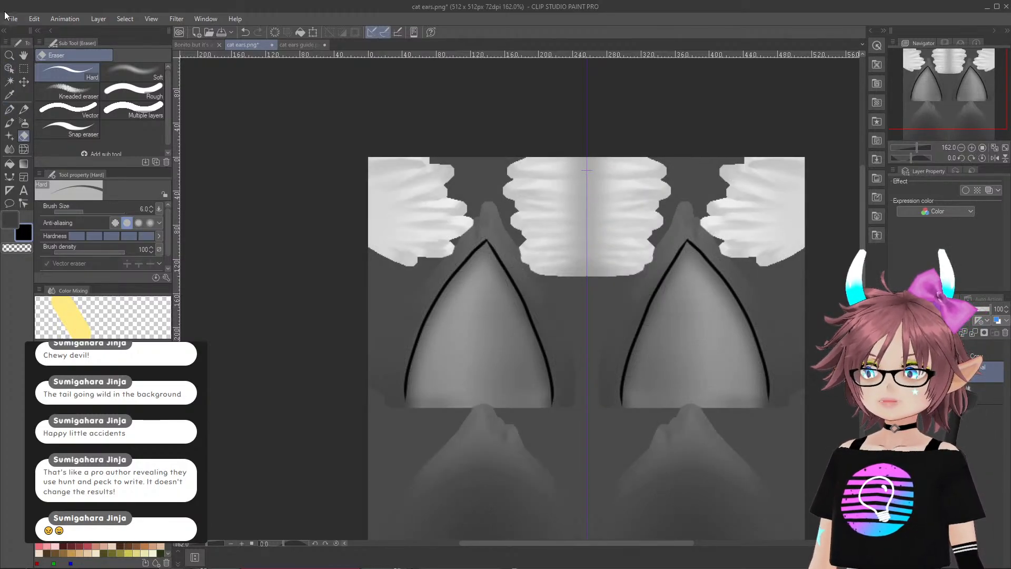
{"action": "left_click", "coordinate": [93, 115]}
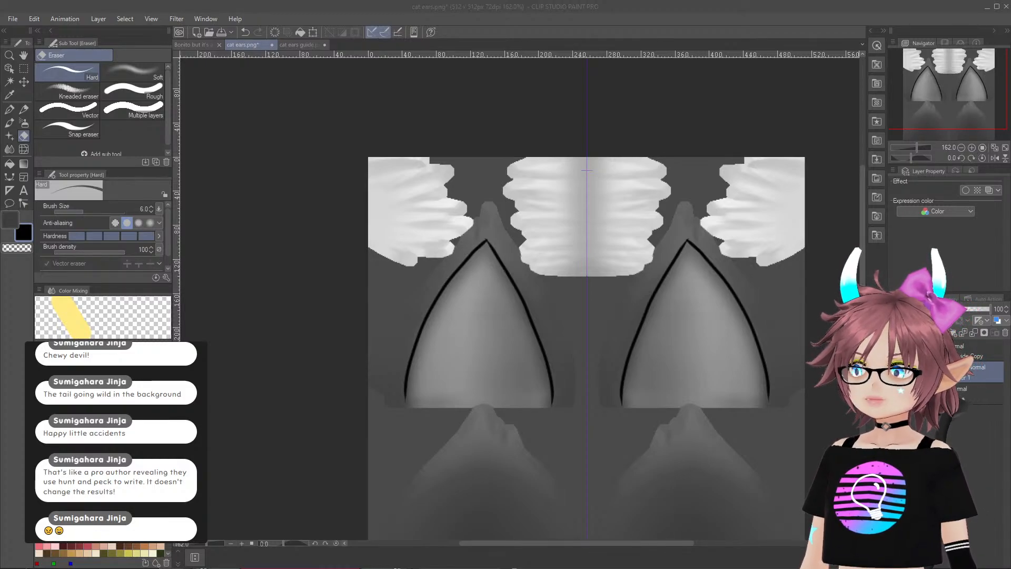
{"action": "key", "text": "Return"}
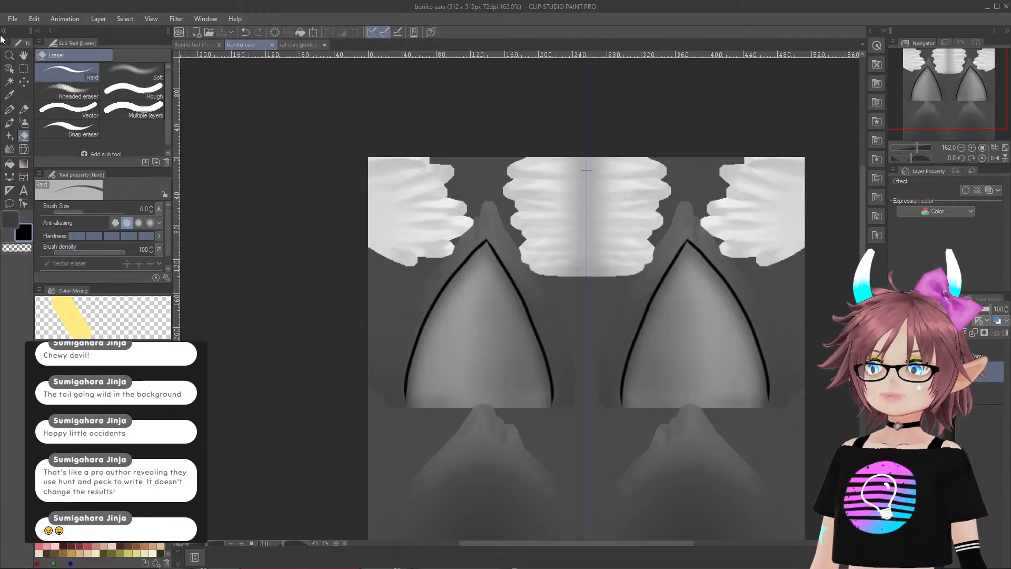
- Export a copy of the outlined ear texture as an image file
{"action": "left_click", "coordinate": [17, 19]}
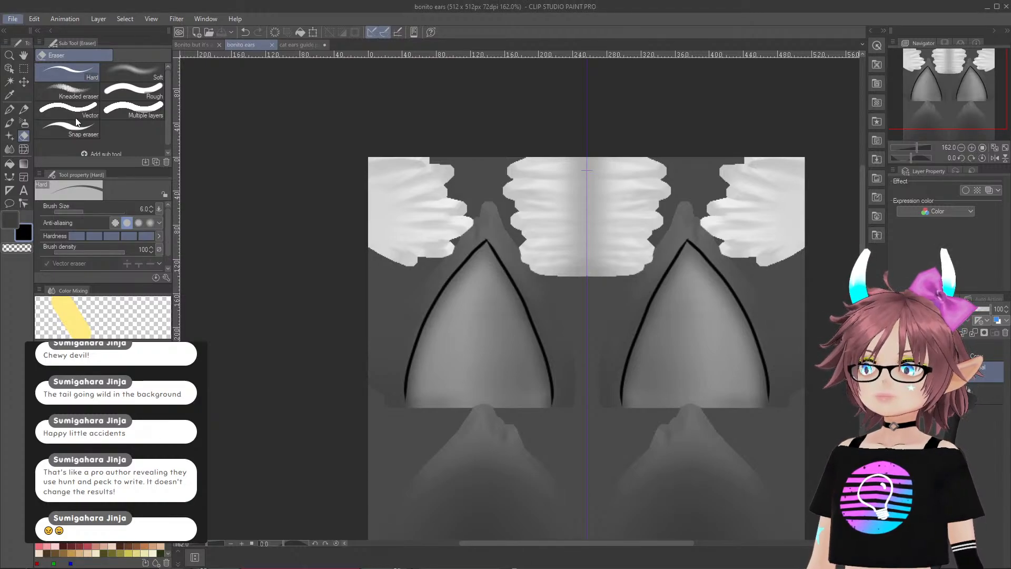
{"action": "left_click", "coordinate": [239, 167]}
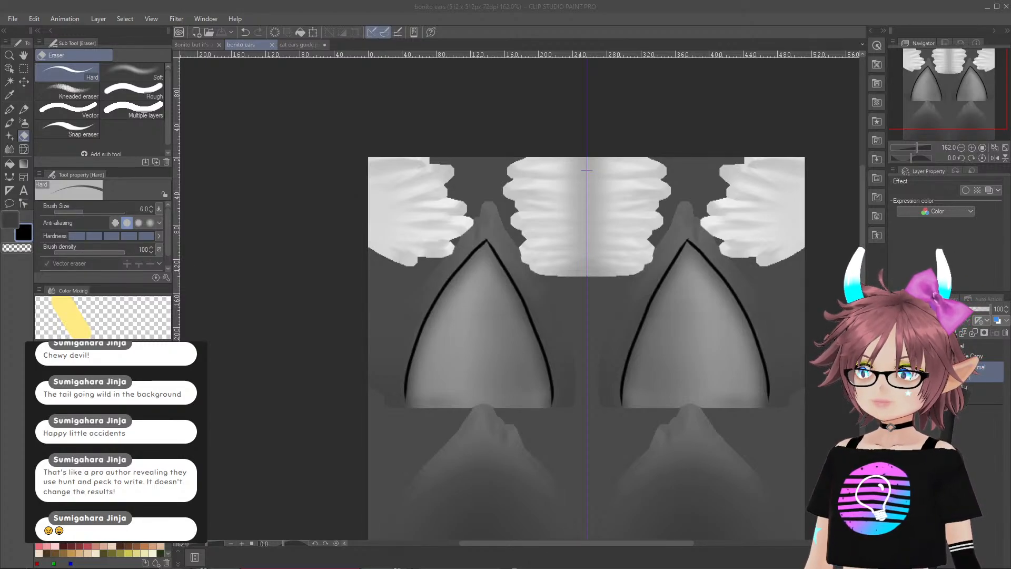
{"action": "left_click", "coordinate": [545, 213]}
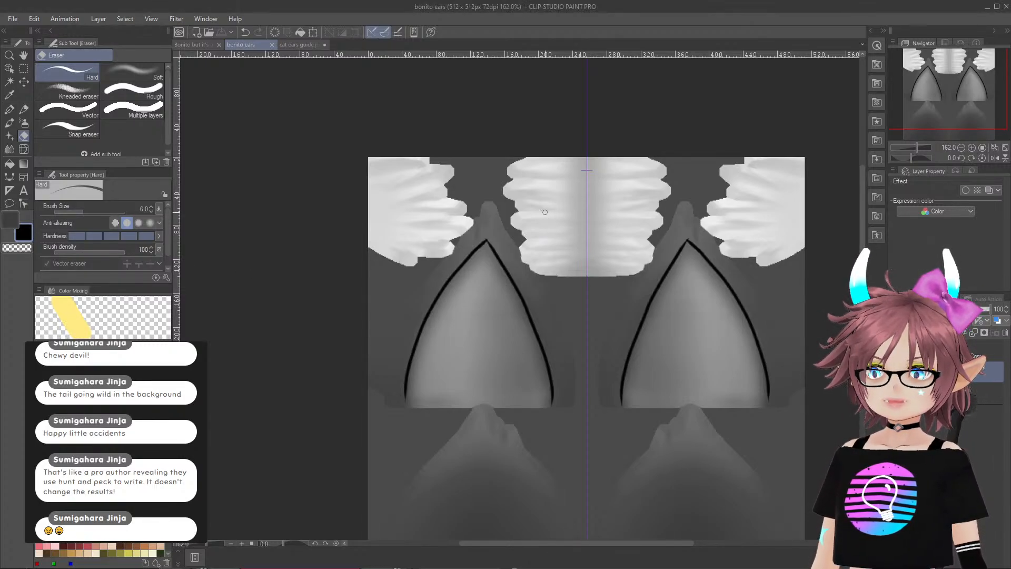
- Switch to VRoid Studio's Texture Editor and import the exported ear image into the Cat Ears Default Design layer
{"action": "left_click", "coordinate": [541, 565]}
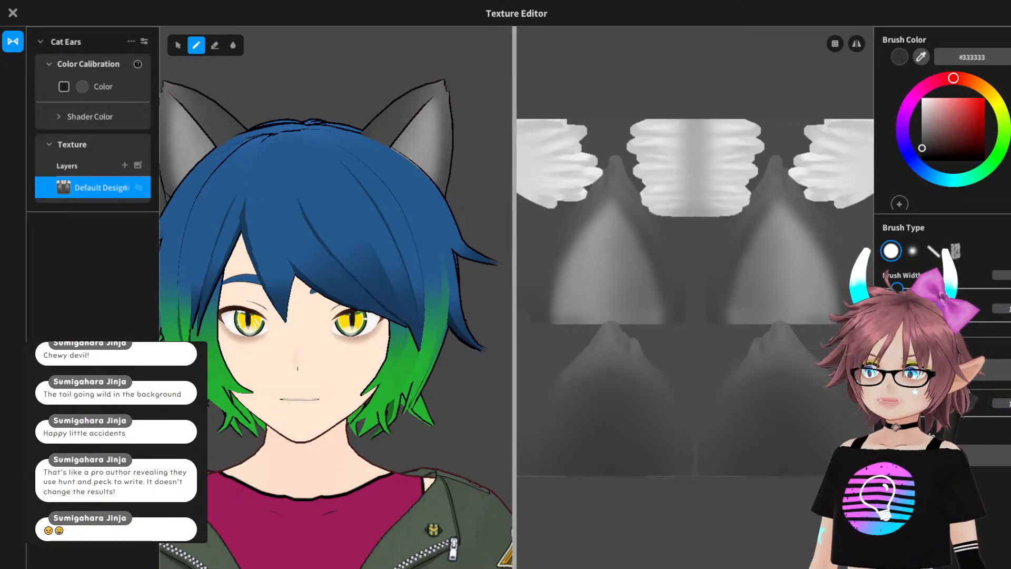
{"action": "right_click", "coordinate": [128, 187]}
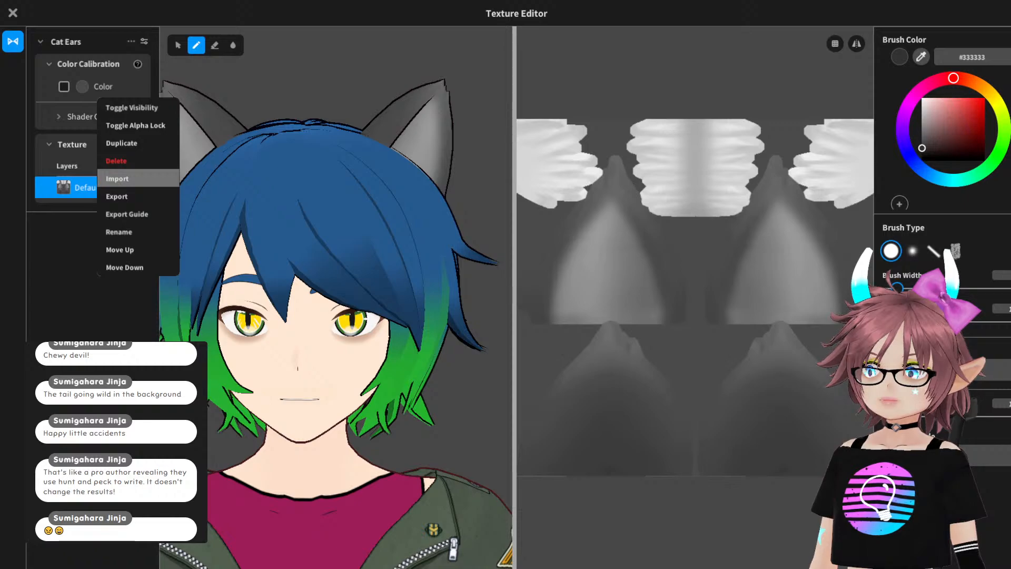
{"action": "left_click", "coordinate": [138, 179]}
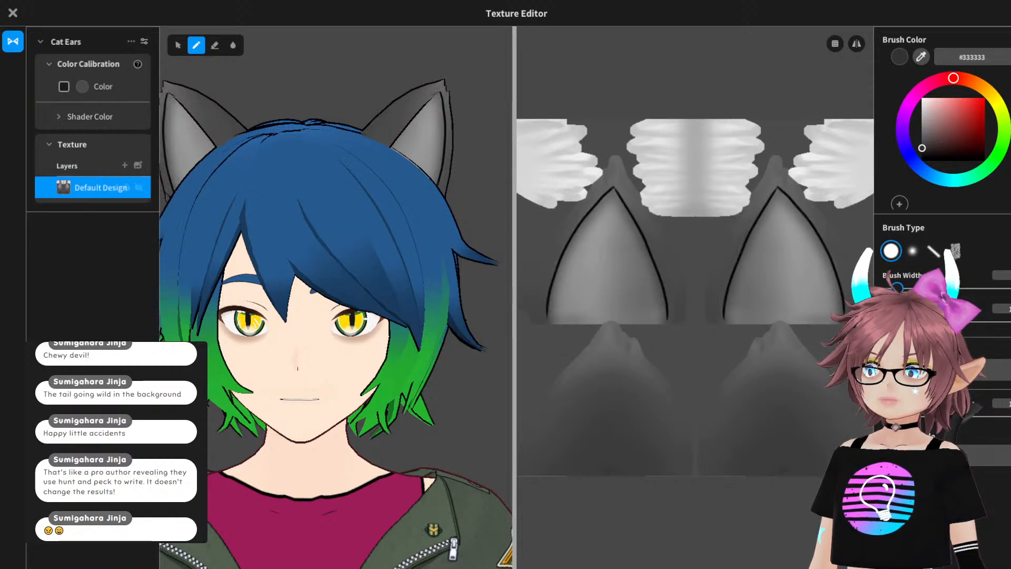
- Examine the ear outlines on the model from the front and side, and leave the texture editor
{"action": "middle_click_drag", "start_coordinate": [300, 263], "coordinate": [356, 266]}
{"action": "mouse_move", "coordinate": [356, 266]}
{"action": "right_mouse_down"}
{"action": "mouse_move", "coordinate": [464, 272]}
{"action": "mouse_move", "coordinate": [216, 274]}
{"action": "mouse_move", "coordinate": [311, 295]}
{"action": "mouse_move", "coordinate": [358, 279]}
{"action": "mouse_move", "coordinate": [311, 256]}
{"action": "mouse_move", "coordinate": [352, 252]}
{"action": "right_mouse_up"}
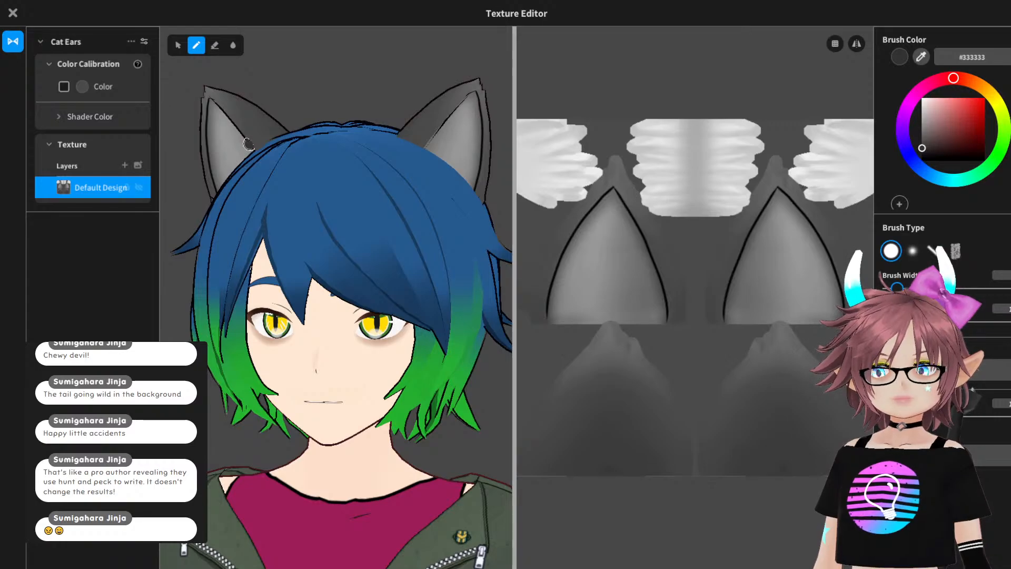
{"action": "mouse_move", "coordinate": [232, 193]}
{"action": "right_mouse_down"}
{"action": "mouse_move", "coordinate": [276, 204]}
{"action": "mouse_move", "coordinate": [336, 195]}
{"action": "mouse_move", "coordinate": [255, 178]}
{"action": "mouse_move", "coordinate": [399, 199]}
{"action": "mouse_move", "coordinate": [223, 194]}
{"action": "mouse_move", "coordinate": [280, 212]}
{"action": "mouse_move", "coordinate": [262, 174]}
{"action": "mouse_move", "coordinate": [226, 194]}
{"action": "mouse_move", "coordinate": [241, 195]}
{"action": "right_mouse_up"}
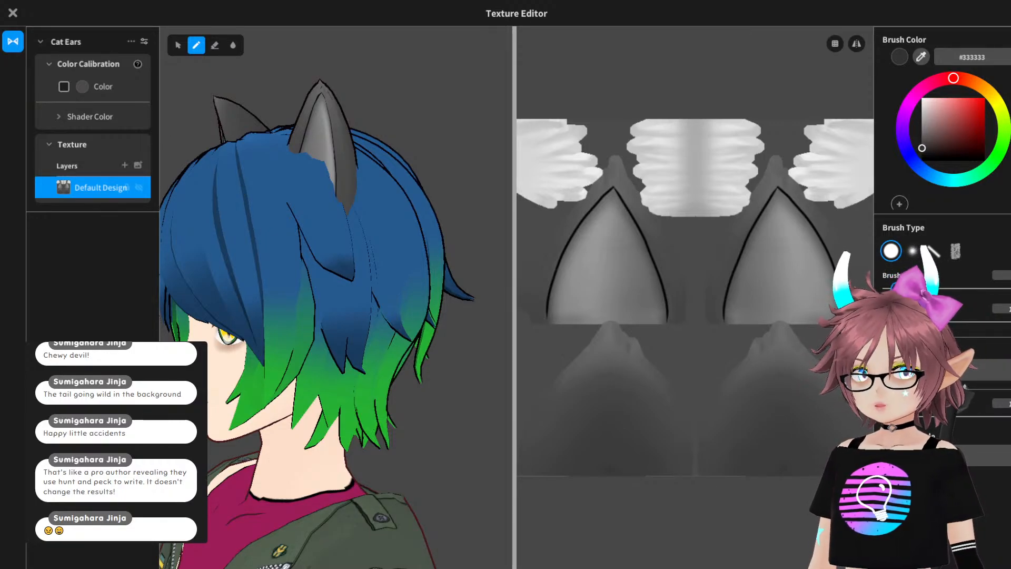
{"action": "right_click_drag", "start_coordinate": [275, 173], "coordinate": [329, 175]}
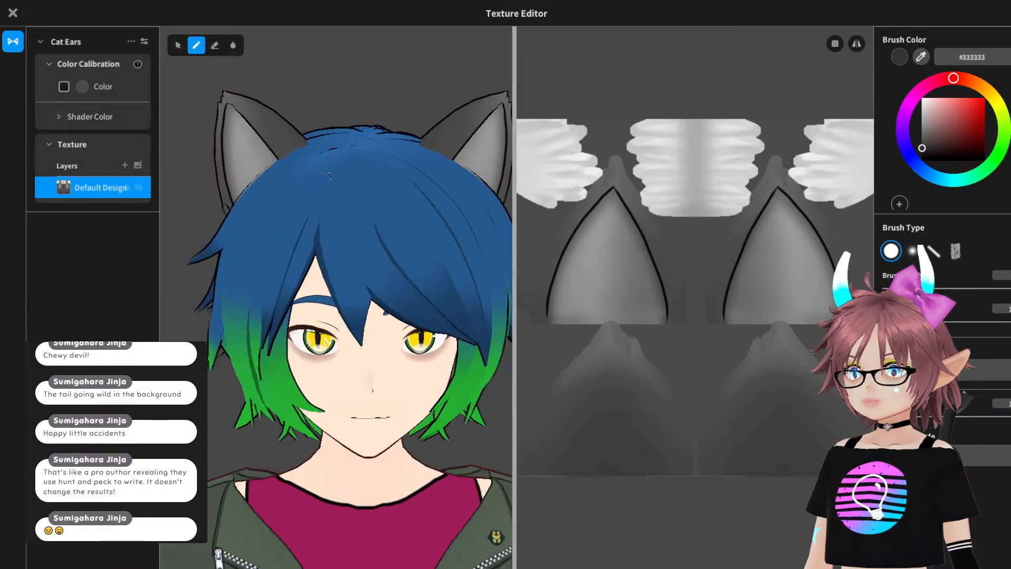
{"action": "middle_click_drag", "start_coordinate": [329, 175], "coordinate": [272, 171]}
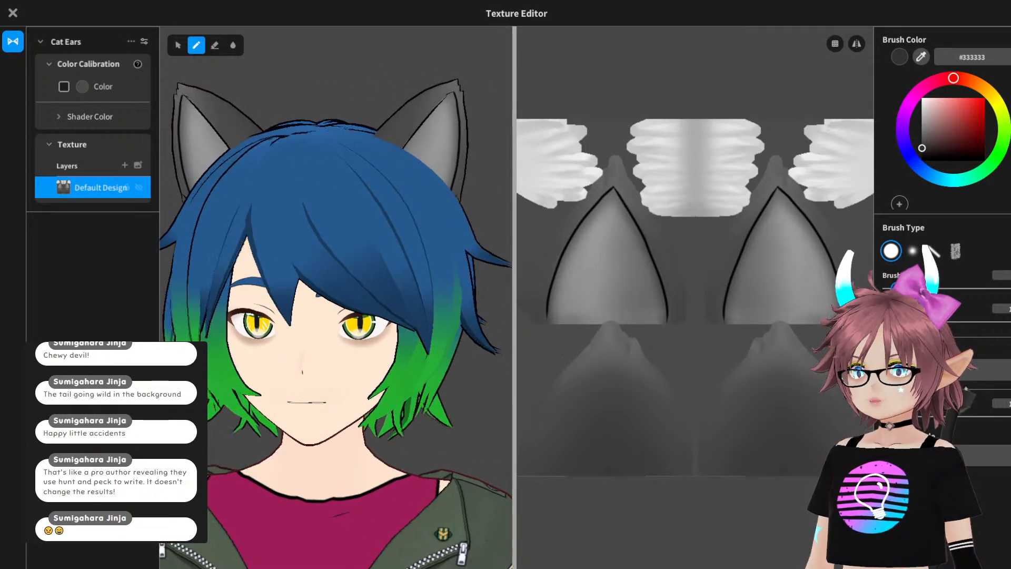
{"action": "right_click_drag", "start_coordinate": [273, 171], "coordinate": [287, 172]}
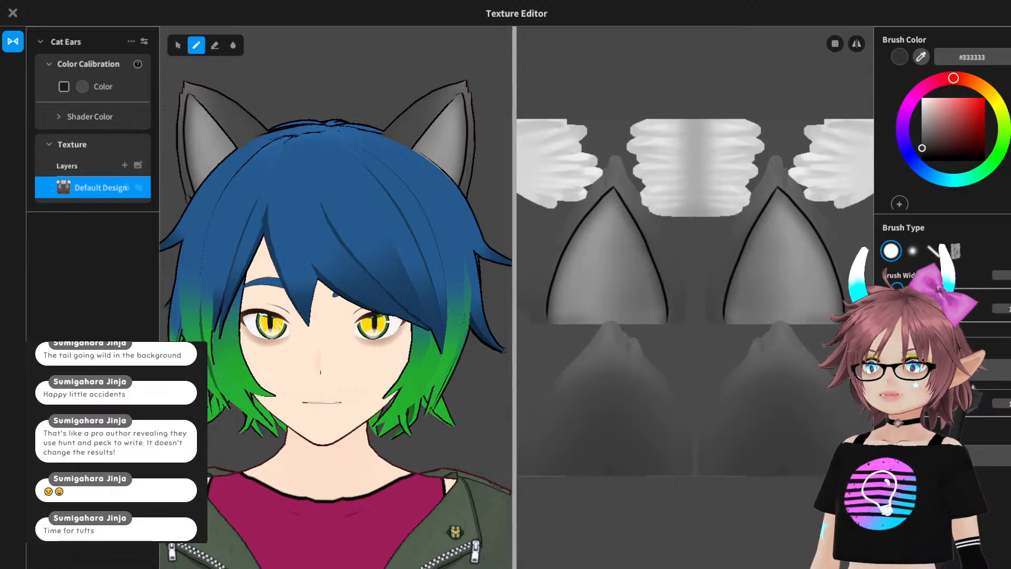
{"action": "key", "text": "Escape"}
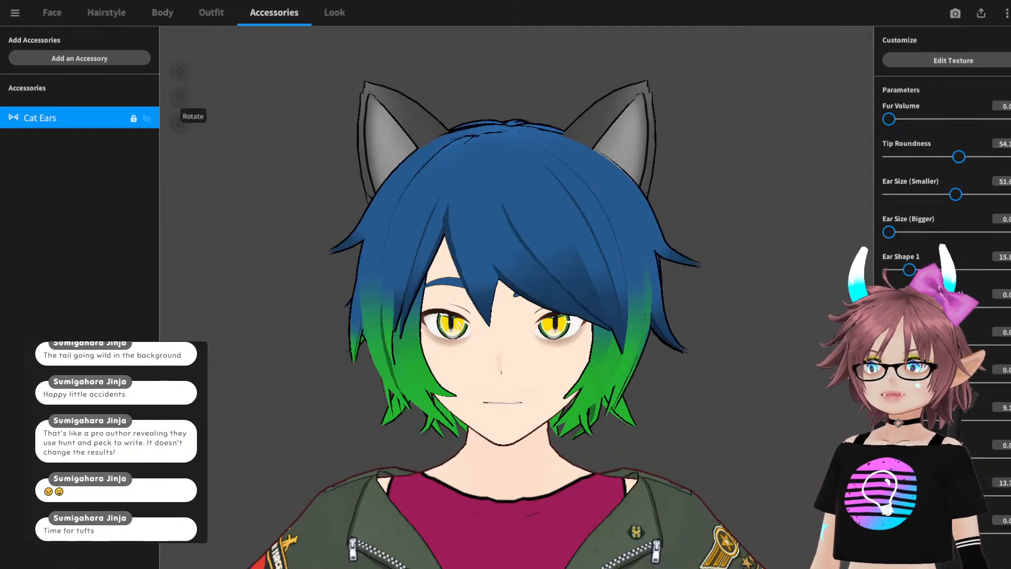
- Try several of the lower shape parameters of the Cat Ears accessory, viewing the ears from the side, and return them to their starting values
{"action": "left_click", "coordinate": [69, 118]}
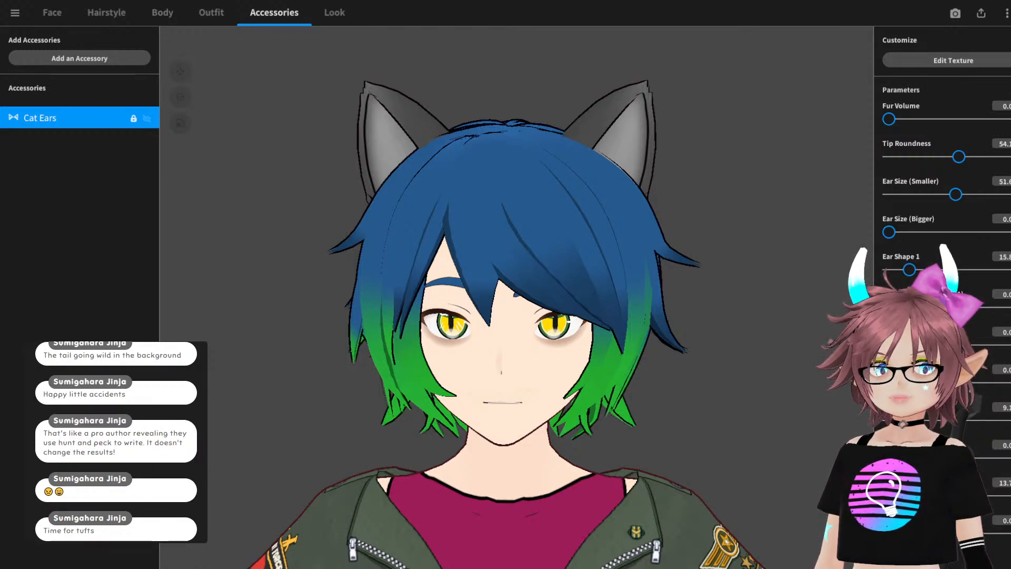
{"action": "mouse_move", "coordinate": [889, 307]}
{"action": "left_mouse_down"}
{"action": "mouse_move", "coordinate": [916, 307]}
{"action": "mouse_move", "coordinate": [890, 307]}
{"action": "left_mouse_up"}
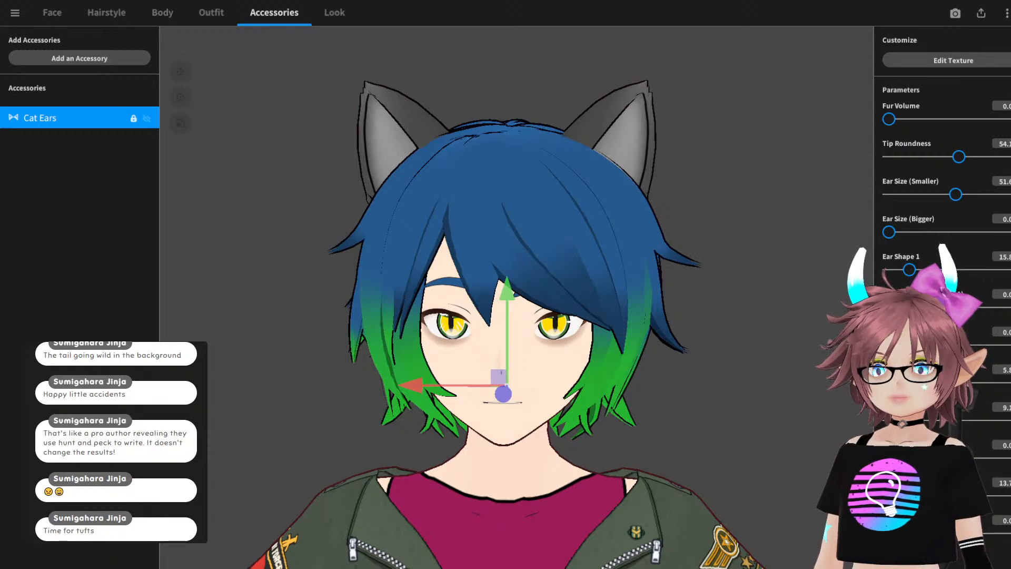
{"action": "left_click_drag", "start_coordinate": [889, 383], "coordinate": [933, 383]}
{"action": "right_click_drag", "start_coordinate": [526, 295], "coordinate": [653, 309]}
{"action": "left_click_drag", "start_coordinate": [889, 383], "coordinate": [911, 383]}
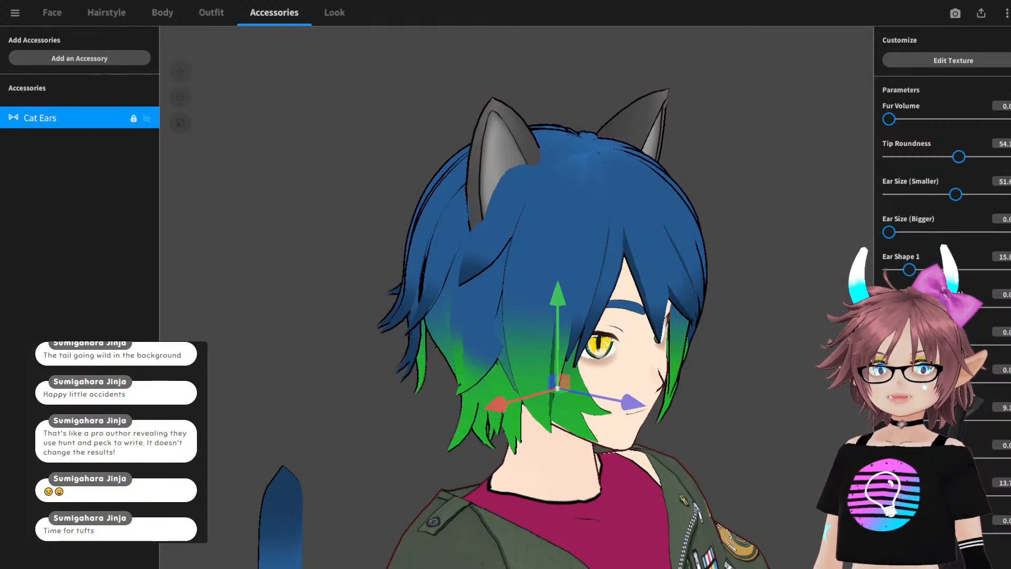
{"action": "left_click_drag", "start_coordinate": [889, 459], "coordinate": [931, 458]}
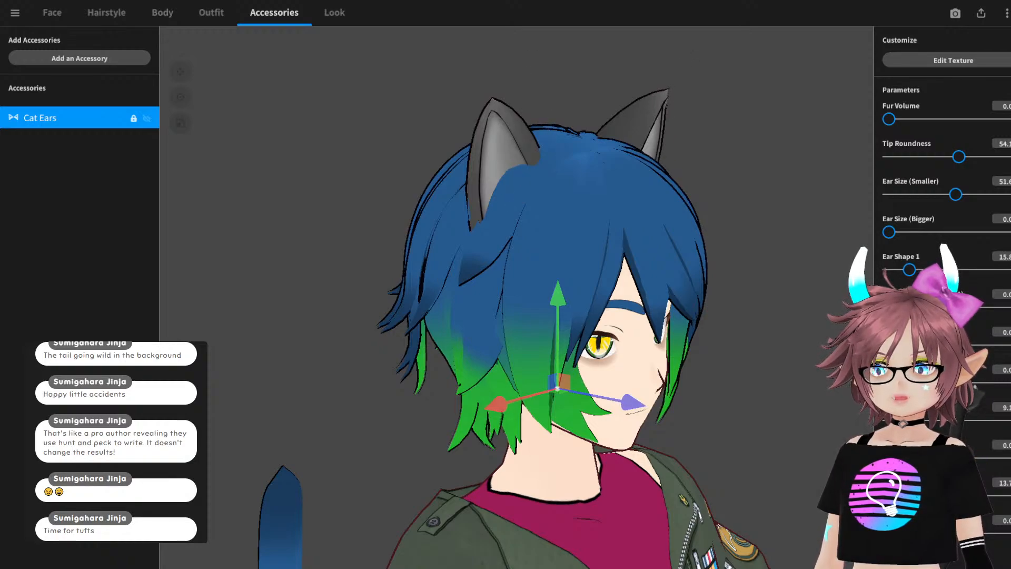
{"action": "mouse_move", "coordinate": [906, 534]}
{"action": "left_mouse_down"}
{"action": "mouse_move", "coordinate": [1008, 533]}
{"action": "mouse_move", "coordinate": [889, 534]}
{"action": "left_mouse_up"}
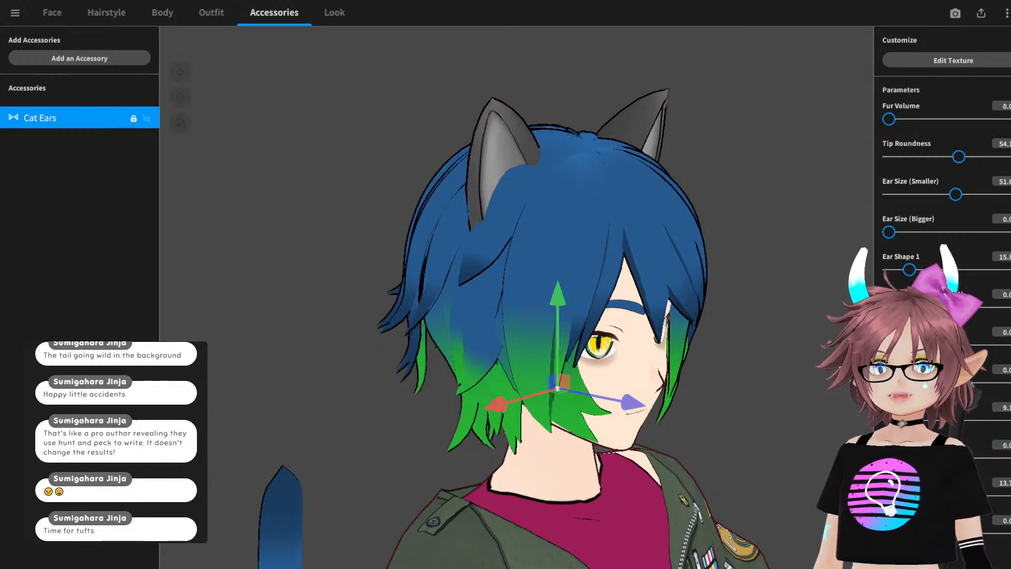
- Try Ear Shape 1 at 100 and a higher value for the parameter beneath it, undoing both changes
{"action": "left_click_drag", "start_coordinate": [909, 270], "coordinate": [1009, 270]}
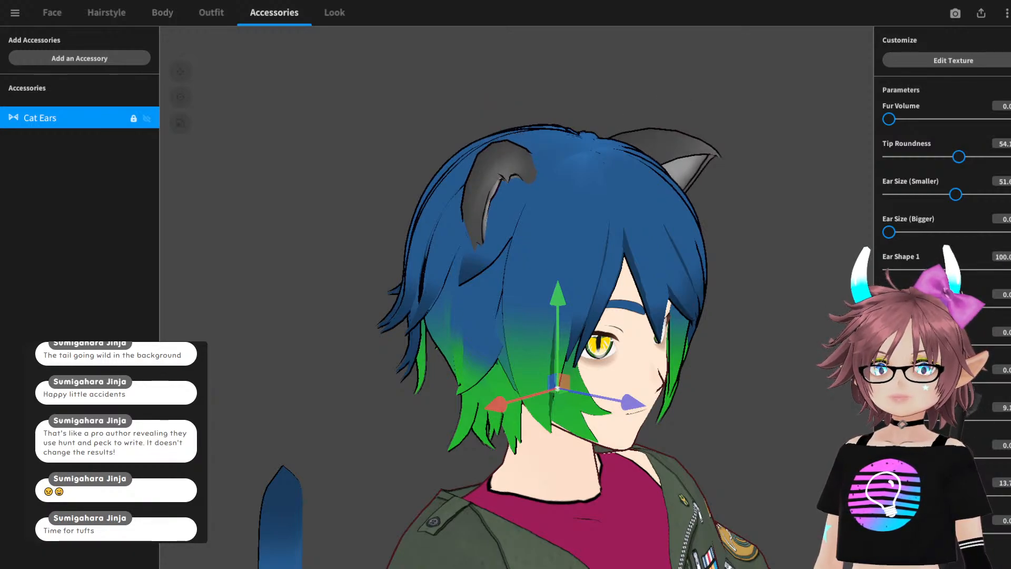
{"action": "key", "text": "ctrl+z"}
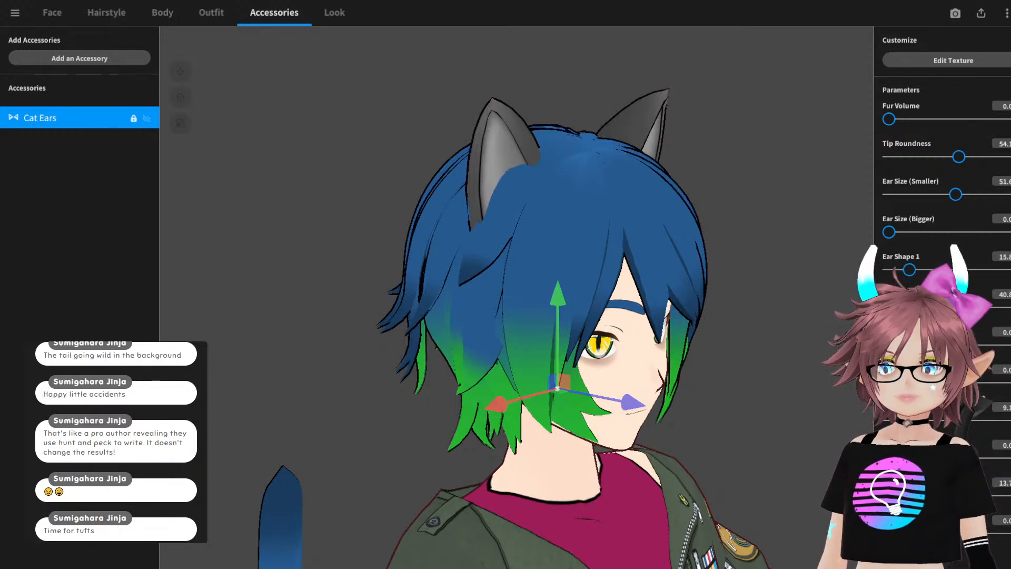
{"action": "left_click_drag", "start_coordinate": [942, 307], "coordinate": [1008, 308]}
{"action": "right_click_drag", "start_coordinate": [684, 295], "coordinate": [527, 295]}
{"action": "key", "text": "ctrl+z"}
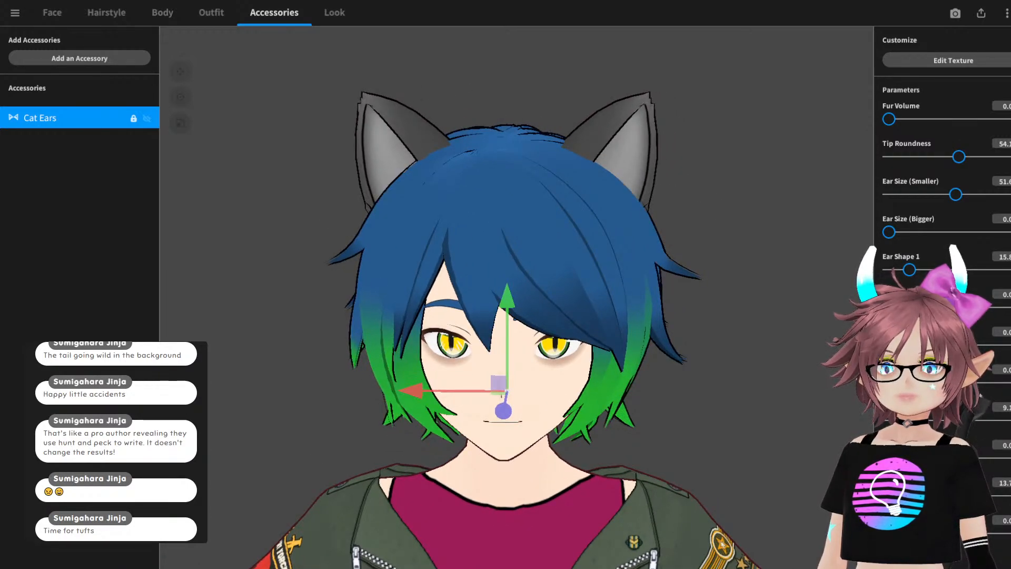
- Try the cat ears' Fur Volume at about 97 and 79.5, check the tufts from the side, and return it to 0
{"action": "left_click_drag", "start_coordinate": [889, 119], "coordinate": [1010, 119]}
{"action": "mouse_move", "coordinate": [558, 274]}
{"action": "right_mouse_down"}
{"action": "mouse_move", "coordinate": [748, 274]}
{"action": "mouse_move", "coordinate": [559, 274]}
{"action": "right_mouse_up"}
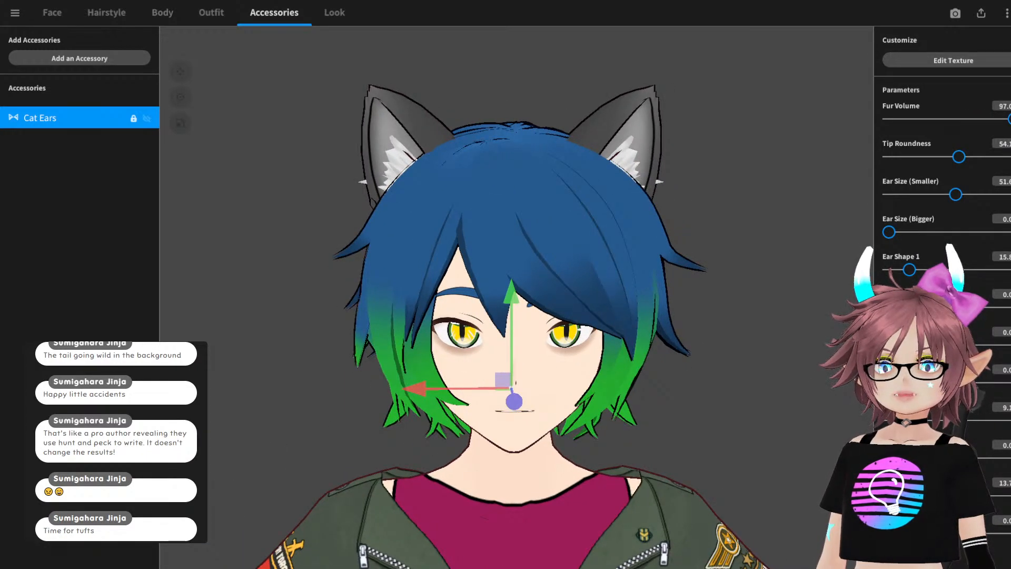
{"action": "mouse_move", "coordinate": [1010, 119]}
{"action": "left_mouse_down"}
{"action": "mouse_move", "coordinate": [969, 119]}
{"action": "mouse_move", "coordinate": [992, 119]}
{"action": "left_mouse_up"}
{"action": "right_click_drag", "start_coordinate": [558, 274], "coordinate": [645, 277]}
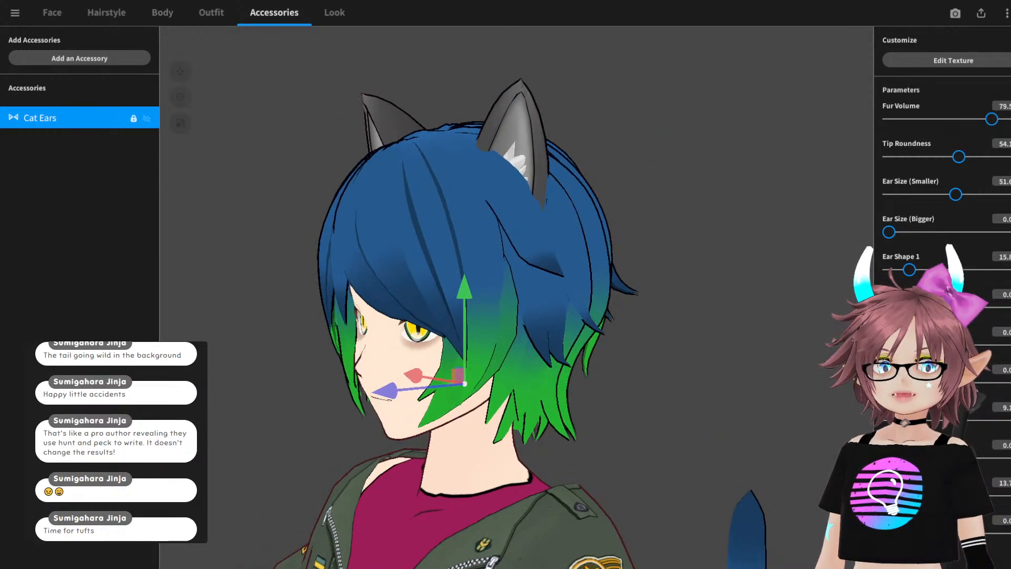
{"action": "left_click_drag", "start_coordinate": [992, 119], "coordinate": [889, 119]}
{"action": "right_click_drag", "start_coordinate": [421, 284], "coordinate": [512, 296]}
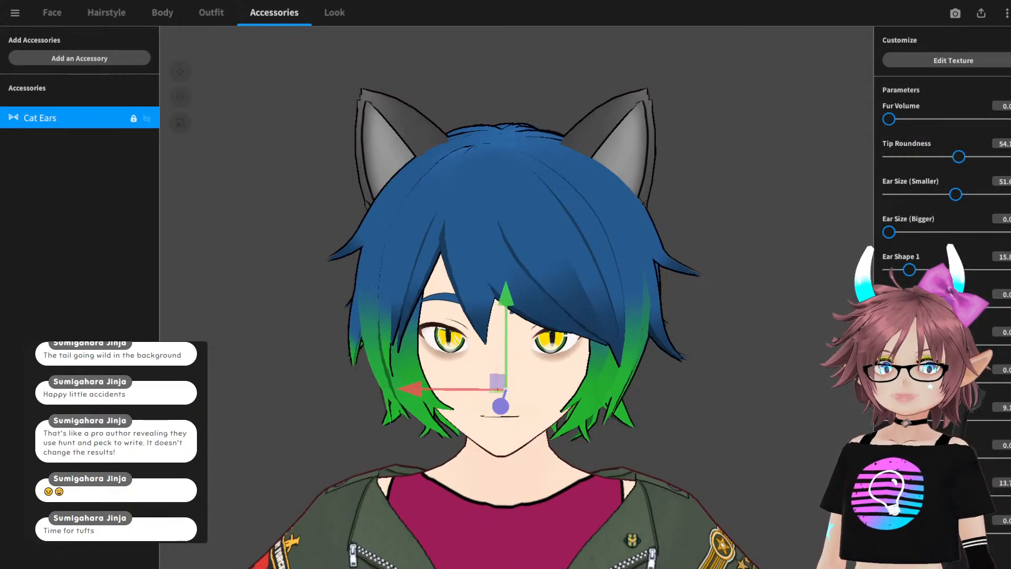
- Raise the cat ears' Fur Volume to about 78.7 and check the tufts on the model
{"action": "mouse_move", "coordinate": [512, 296]}
{"action": "right_mouse_down"}
{"action": "mouse_move", "coordinate": [491, 287]}
{"action": "mouse_move", "coordinate": [532, 294]}
{"action": "mouse_move", "coordinate": [498, 277]}
{"action": "mouse_move", "coordinate": [515, 282]}
{"action": "mouse_move", "coordinate": [494, 281]}
{"action": "mouse_move", "coordinate": [511, 296]}
{"action": "right_mouse_up"}
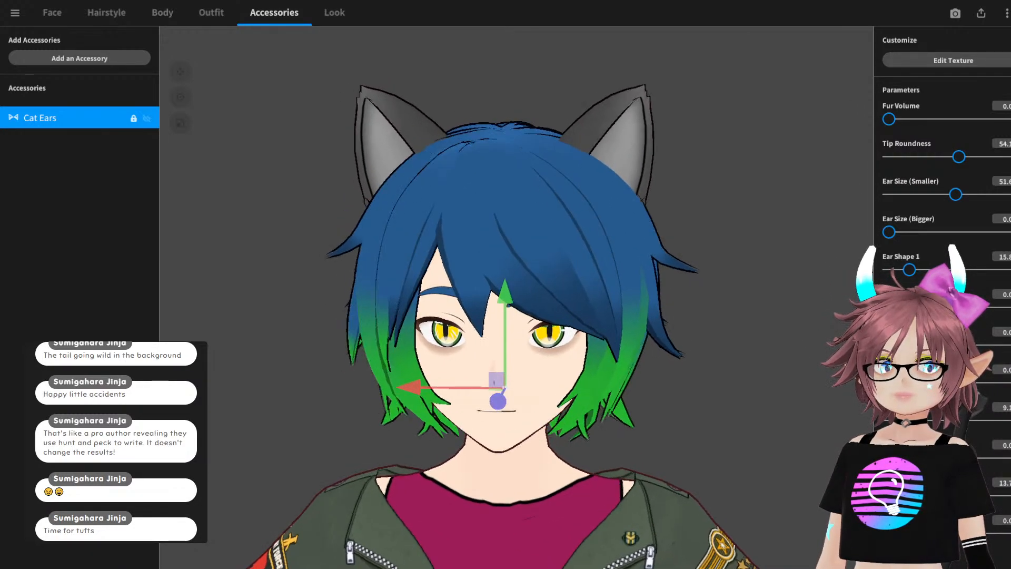
{"action": "left_click_drag", "start_coordinate": [889, 119], "coordinate": [988, 119]}
{"action": "mouse_move", "coordinate": [497, 277]}
{"action": "right_mouse_down"}
{"action": "mouse_move", "coordinate": [690, 287]}
{"action": "mouse_move", "coordinate": [495, 270]}
{"action": "mouse_move", "coordinate": [406, 280]}
{"action": "mouse_move", "coordinate": [495, 278]}
{"action": "mouse_move", "coordinate": [486, 278]}
{"action": "right_mouse_up"}
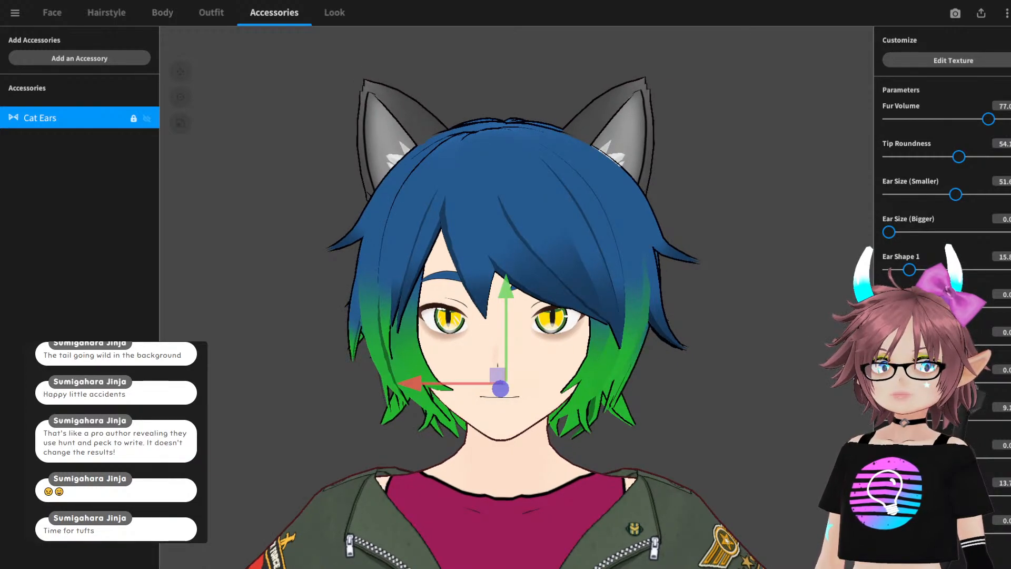
{"action": "mouse_move", "coordinate": [988, 119]}
{"action": "left_mouse_down"}
{"action": "mouse_move", "coordinate": [1004, 119]}
{"action": "mouse_move", "coordinate": [991, 119]}
{"action": "left_mouse_up"}
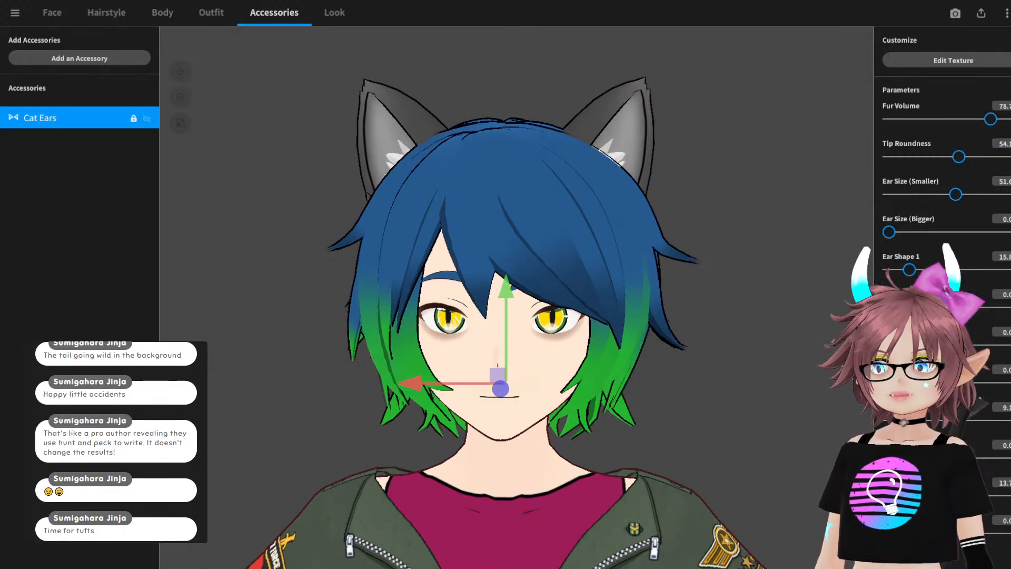
{"action": "right_click_drag", "start_coordinate": [685, 263], "coordinate": [223, 258]}
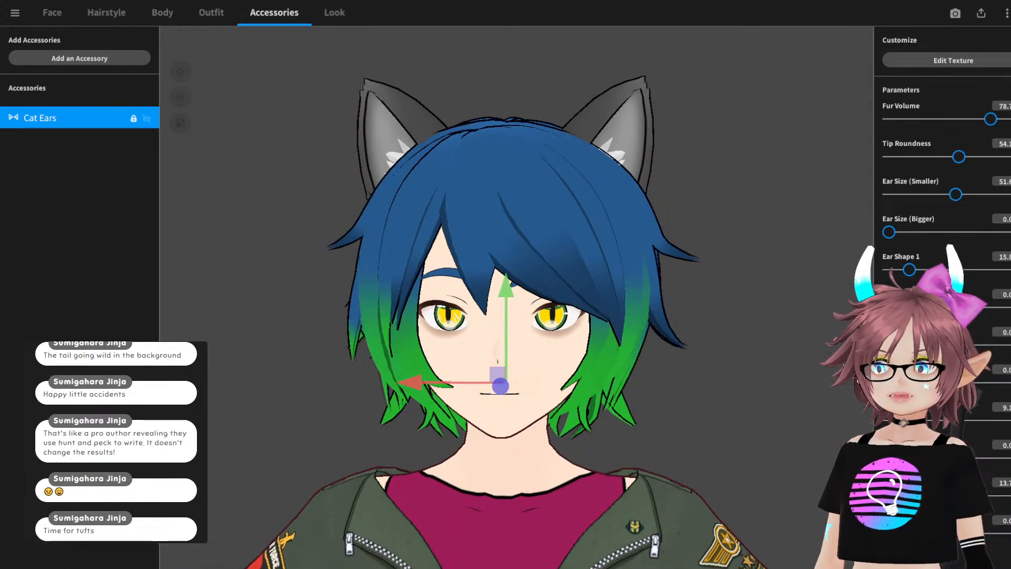
- Switch to Clip Studio Paint and compare the ear tufts in the Bonito reference illustration with those on the VRoid model
{"action": "key", "text": "alt+Tab"}
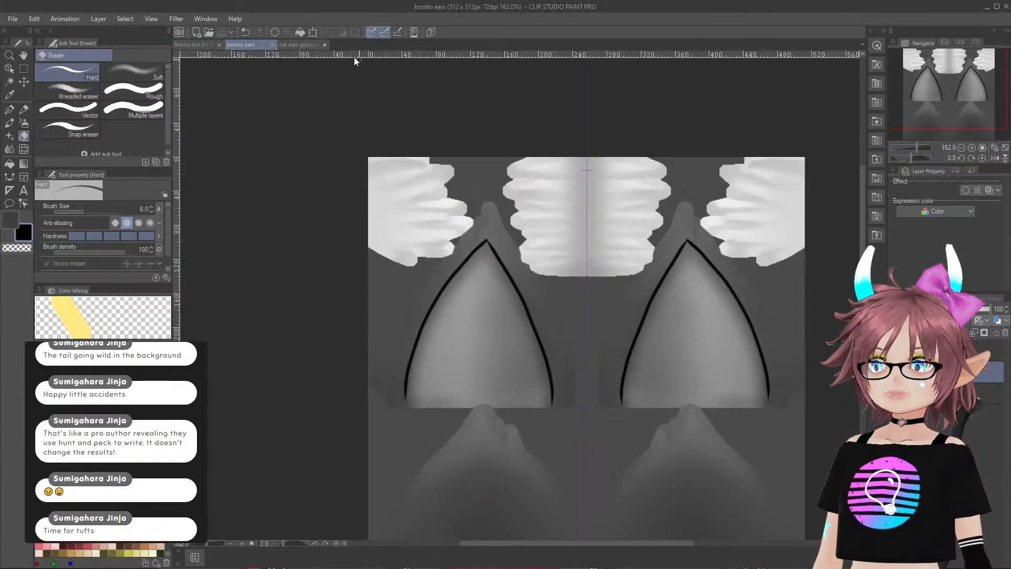
{"action": "left_click", "coordinate": [205, 44]}
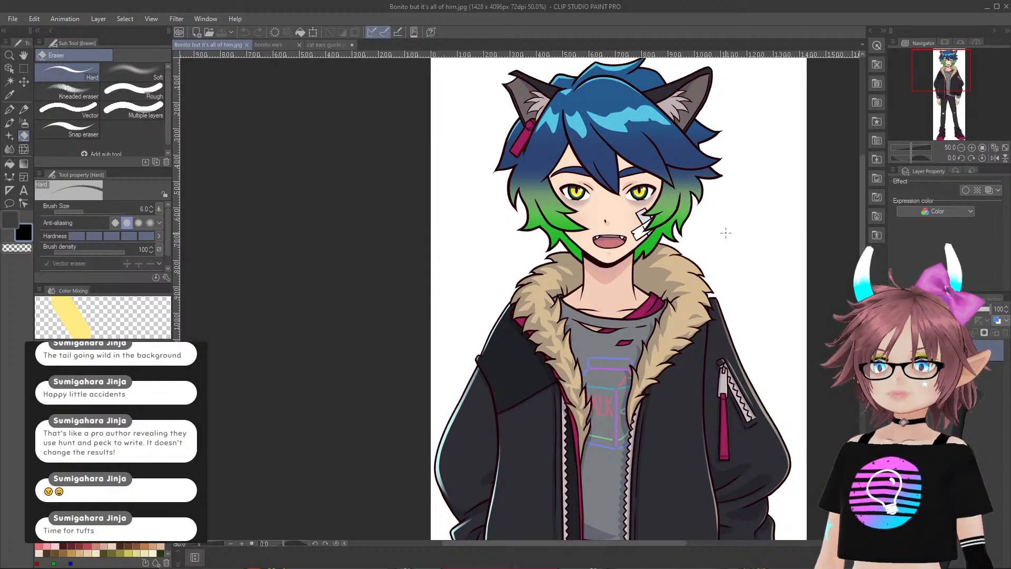
{"action": "key", "text": "alt+Tab"}
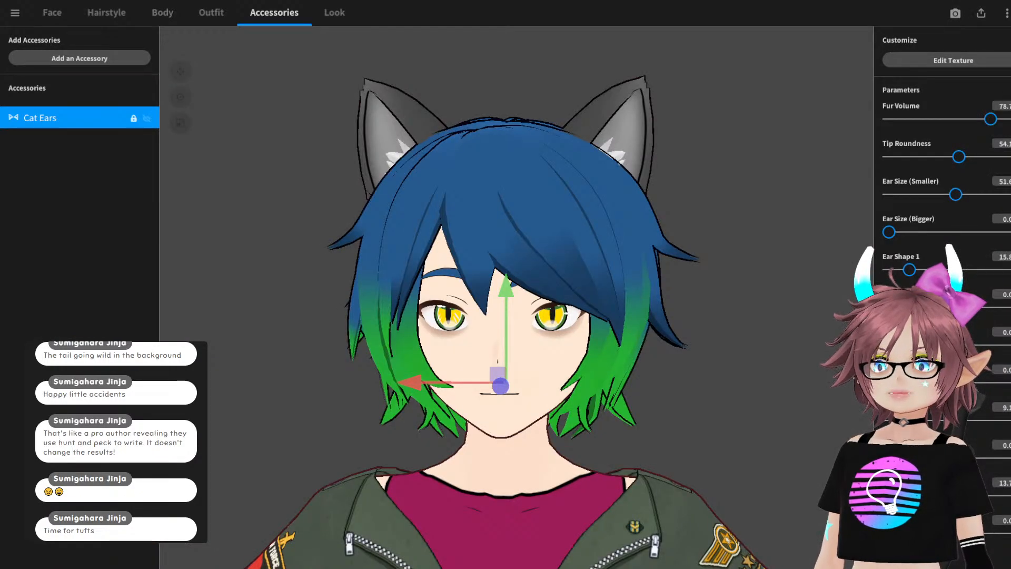
{"action": "key", "text": "alt+Tab"}
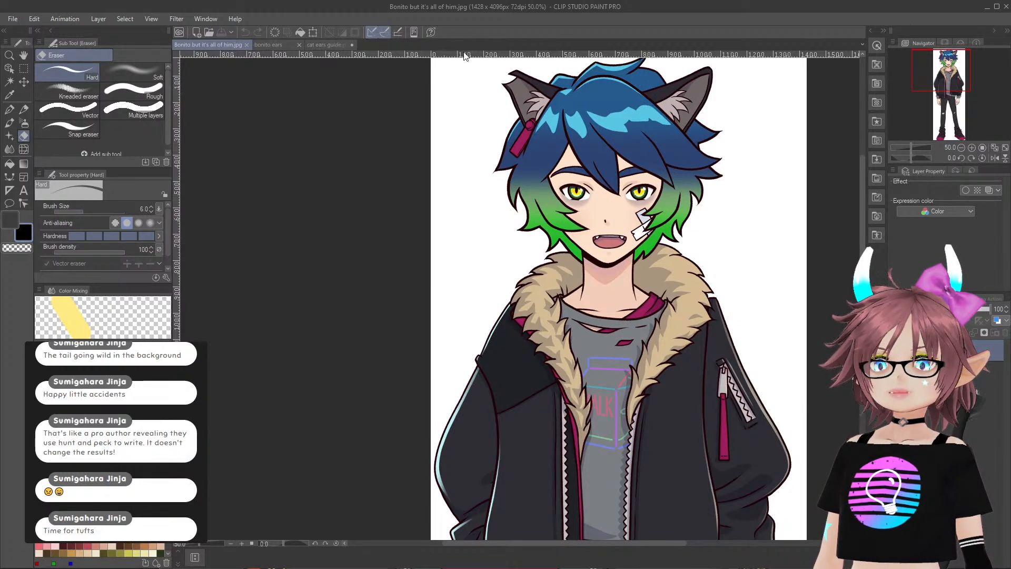
{"action": "key", "text": "alt+Tab"}
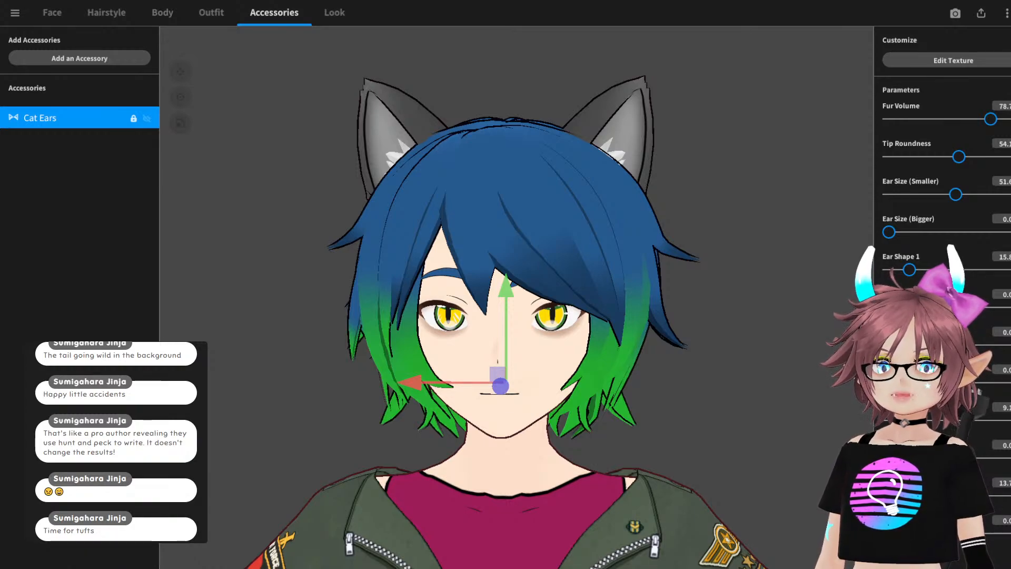
- Try changes to several lower cat ear parameters and a higher Ear Shape 1, and undo them
{"action": "mouse_move", "coordinate": [889, 383]}
{"action": "left_mouse_down"}
{"action": "mouse_move", "coordinate": [904, 383]}
{"action": "mouse_move", "coordinate": [889, 383]}
{"action": "left_mouse_up"}
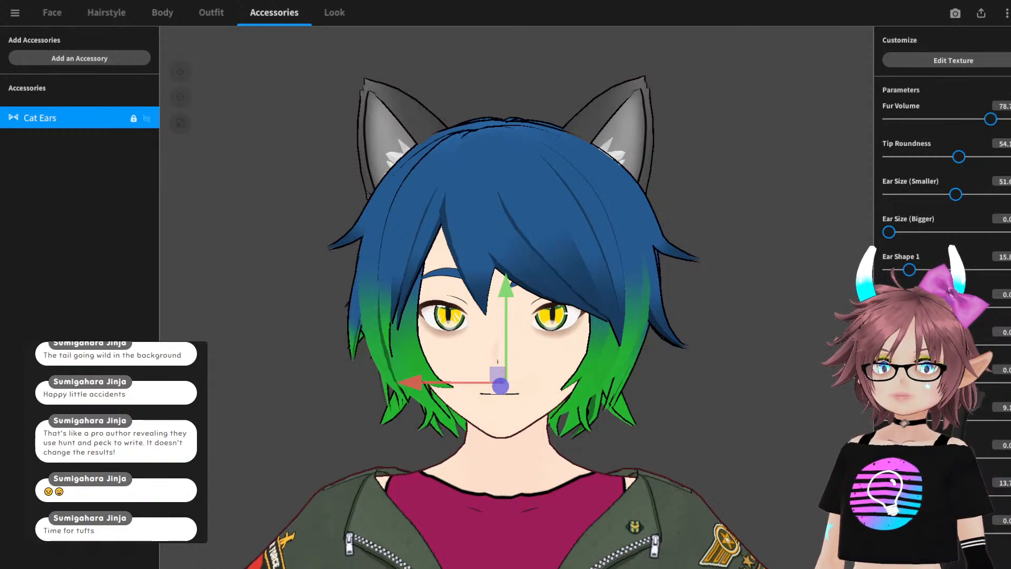
{"action": "mouse_move", "coordinate": [890, 459]}
{"action": "left_mouse_down"}
{"action": "mouse_move", "coordinate": [902, 459]}
{"action": "mouse_move", "coordinate": [889, 459]}
{"action": "left_mouse_up"}
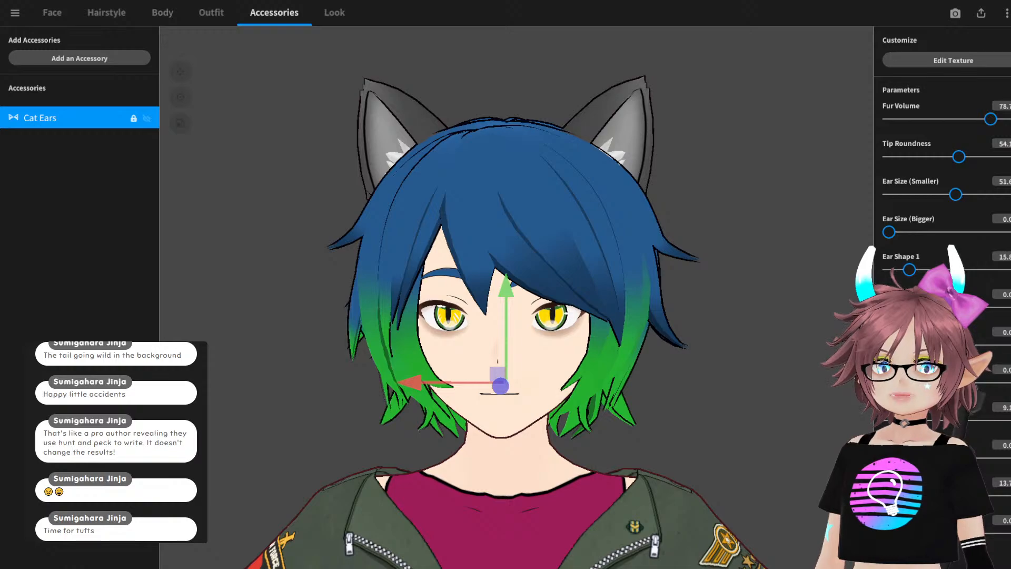
{"action": "mouse_move", "coordinate": [889, 534]}
{"action": "left_mouse_down"}
{"action": "mouse_move", "coordinate": [912, 533]}
{"action": "mouse_move", "coordinate": [889, 533]}
{"action": "left_mouse_up"}
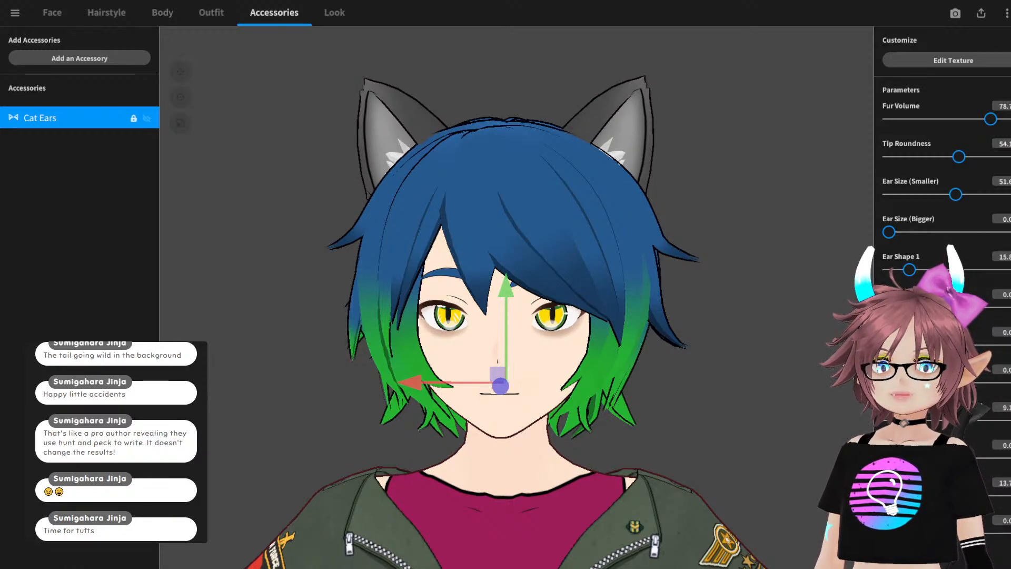
{"action": "left_click_drag", "start_coordinate": [909, 270], "coordinate": [943, 270]}
{"action": "key", "text": "ctrl+z"}
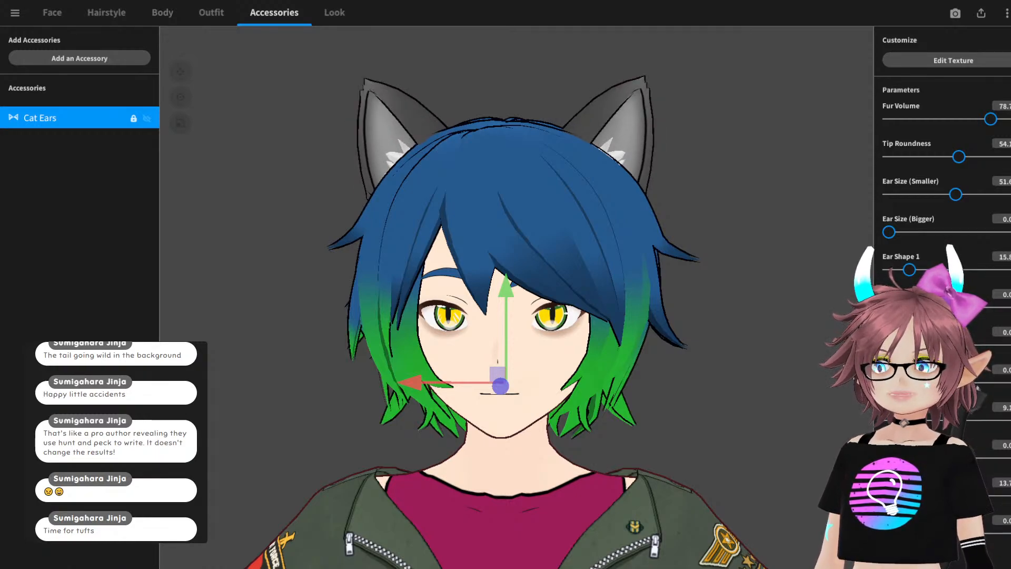
- Return to Clip Studio Paint, bring up the bonito ears texture and show its wireframe guide layer
{"action": "mouse_move", "coordinate": [505, 316]}
{"action": "right_mouse_down"}
{"action": "mouse_move", "coordinate": [669, 322]}
{"action": "mouse_move", "coordinate": [476, 326]}
{"action": "mouse_move", "coordinate": [506, 317]}
{"action": "right_mouse_up"}
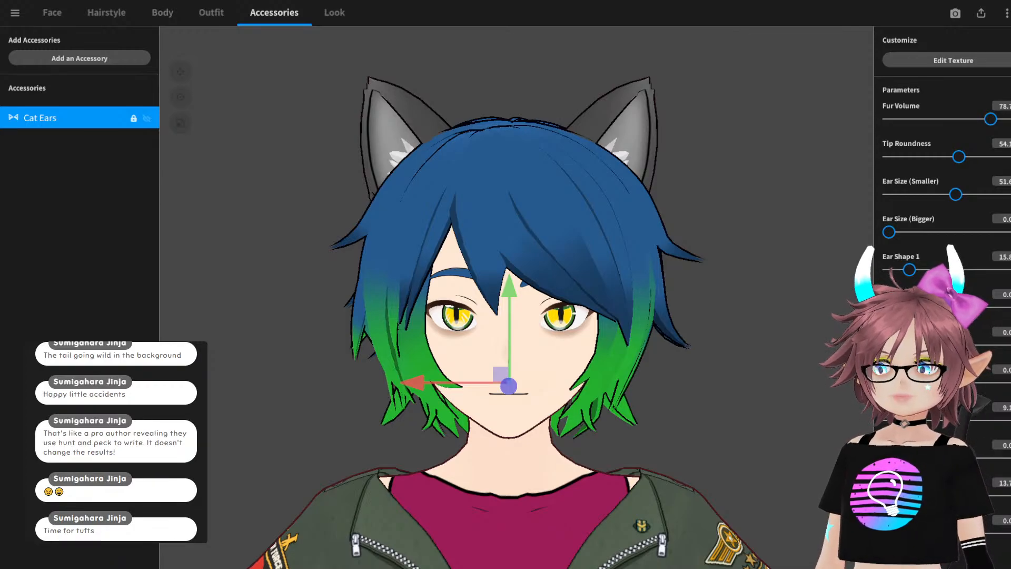
{"action": "mouse_move", "coordinate": [506, 317]}
{"action": "right_mouse_down"}
{"action": "mouse_move", "coordinate": [306, 316]}
{"action": "mouse_move", "coordinate": [519, 314]}
{"action": "mouse_move", "coordinate": [496, 320]}
{"action": "mouse_move", "coordinate": [507, 312]}
{"action": "right_mouse_up"}
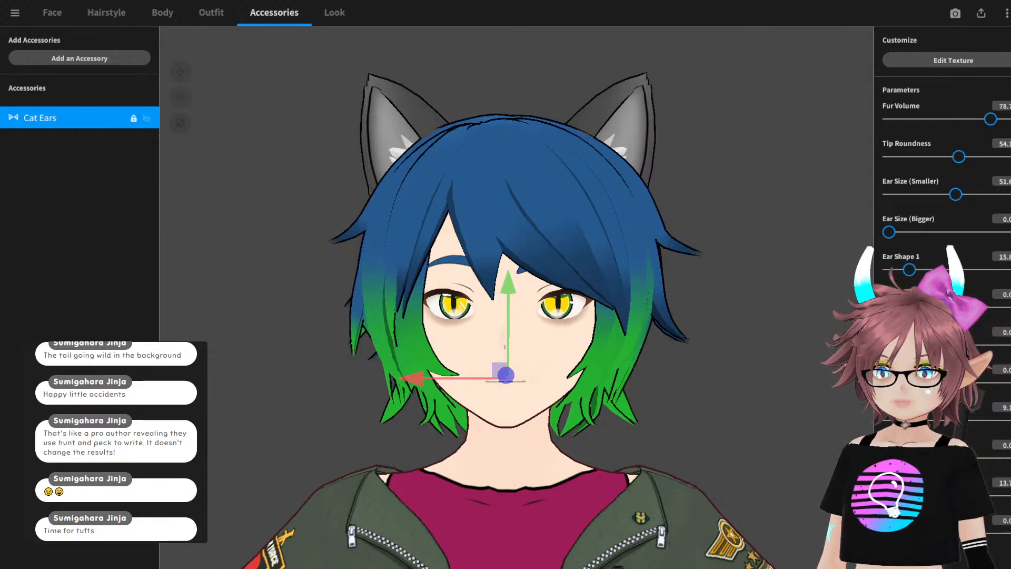
{"action": "key", "text": "alt+Tab"}
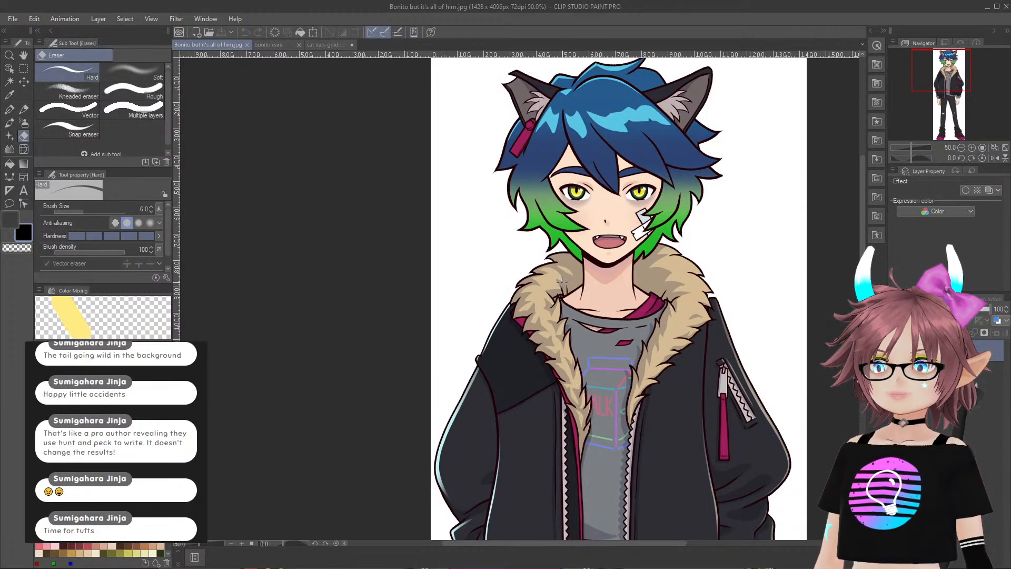
{"action": "left_click", "coordinate": [263, 44]}
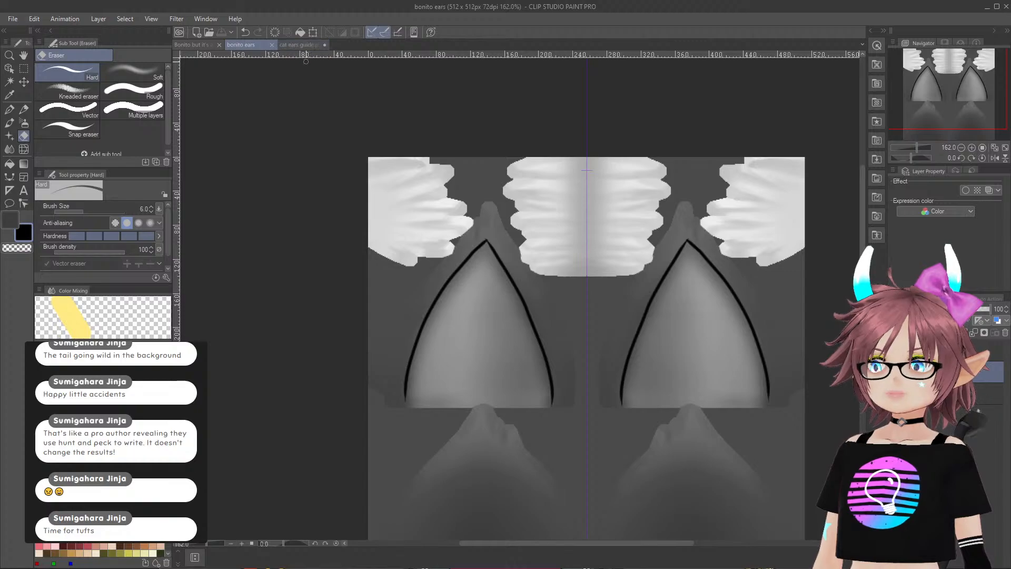
{"action": "left_click", "coordinate": [894, 351]}
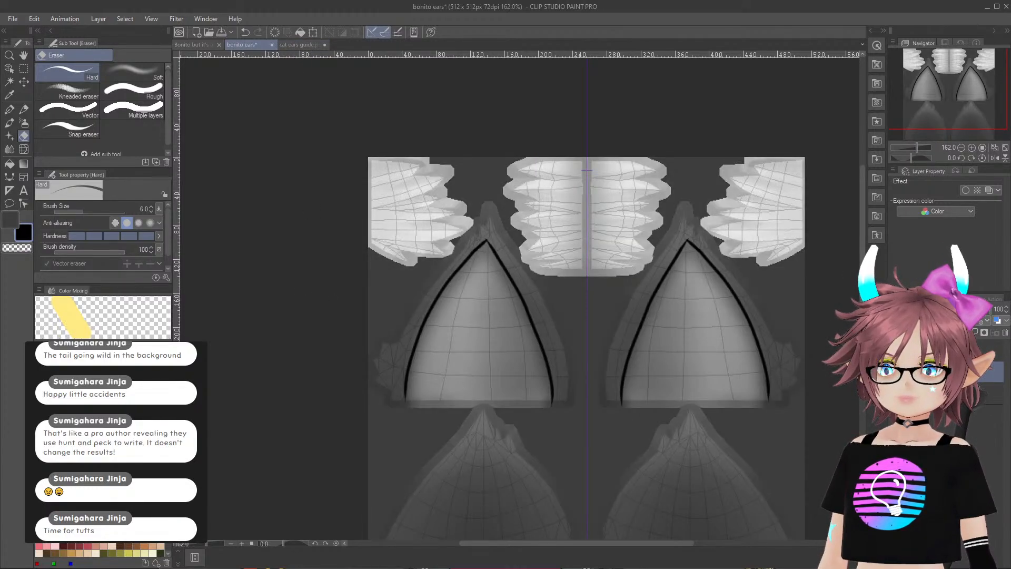
- Place a vertical symmetrical ruler with 2 lines along the gap between the middle fur tufts of the ear texture
{"action": "scroll", "coordinate": [350, 386], "scroll_direction": "up", "scroll_amount": 4}
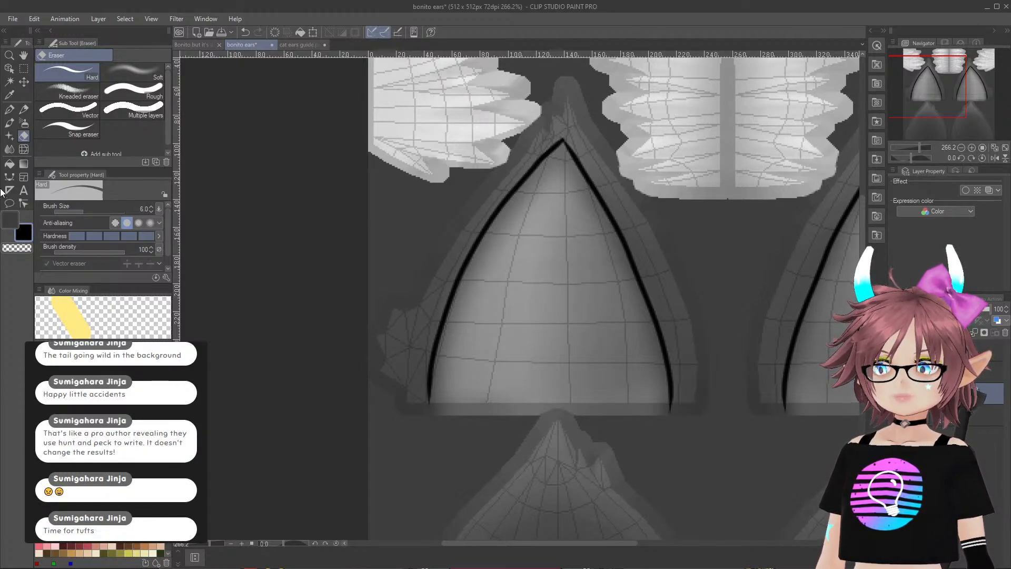
{"action": "key", "text": "u"}
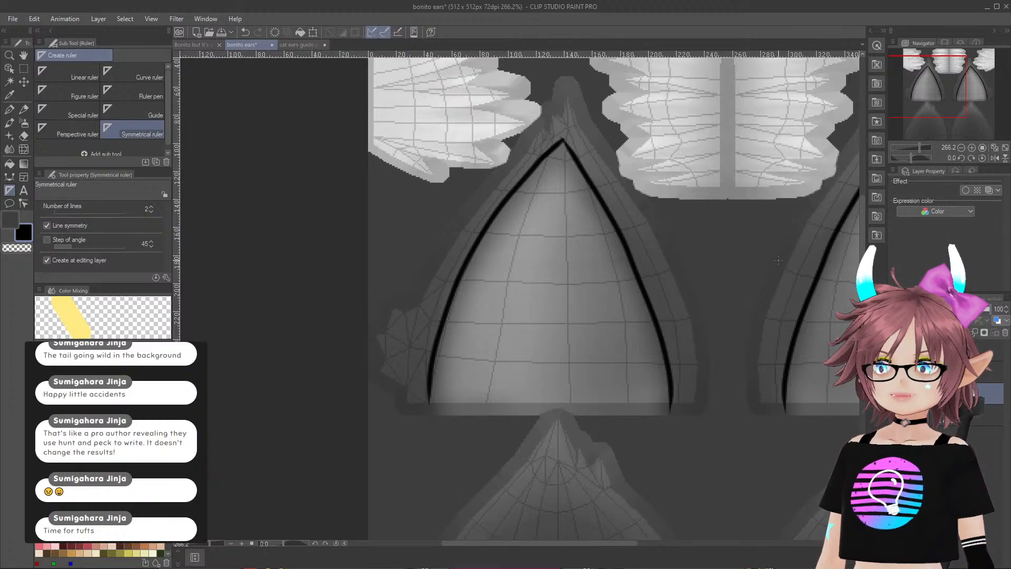
{"action": "scroll", "coordinate": [748, 79], "scroll_direction": "up", "scroll_amount": 4}
{"action": "scroll", "coordinate": [743, 85], "scroll_direction": "up", "scroll_amount": 1}
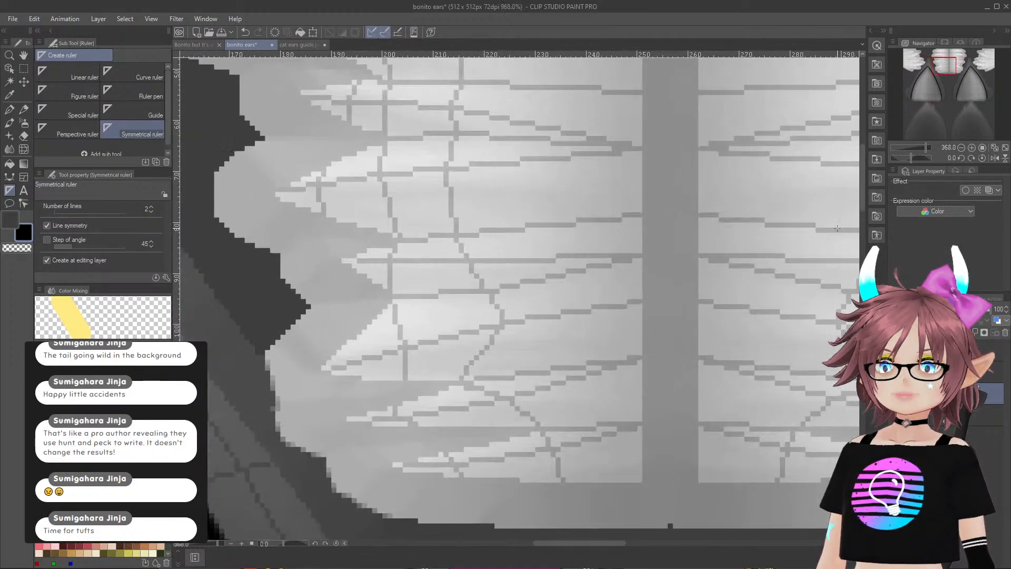
{"action": "left_click_drag", "start_coordinate": [862, 189], "coordinate": [857, 126]}
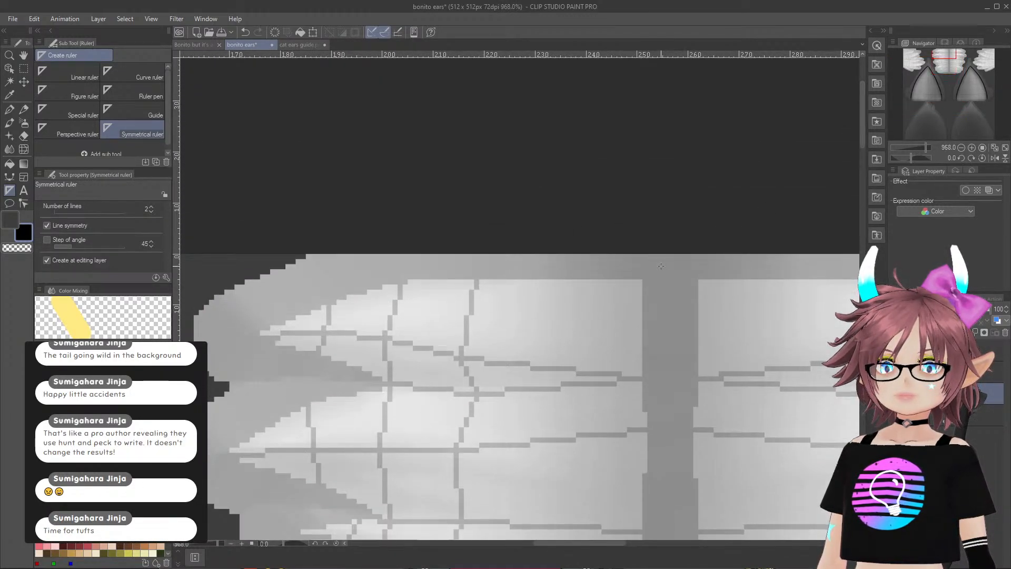
{"action": "scroll", "coordinate": [667, 279], "scroll_direction": "up", "scroll_amount": 2}
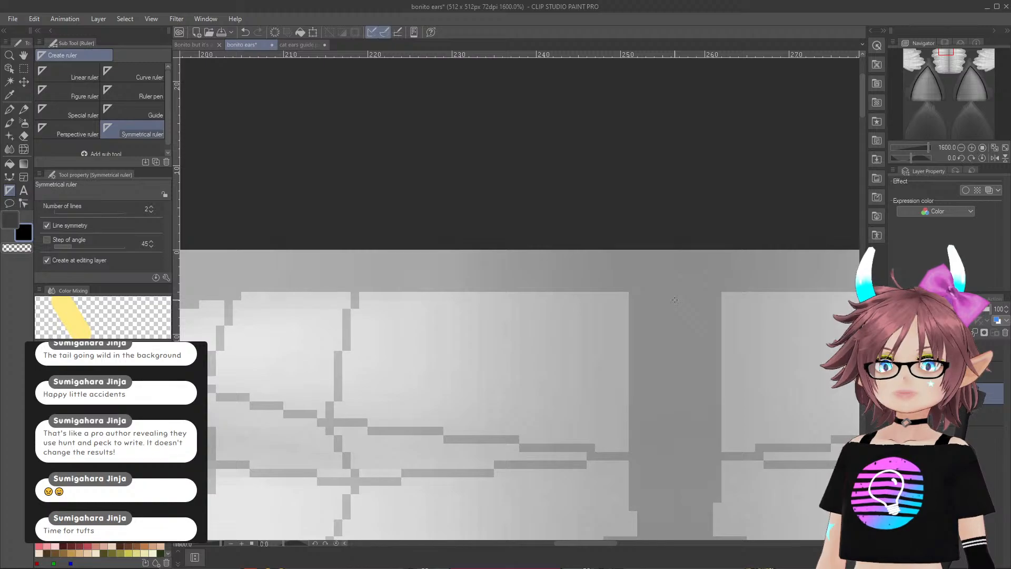
{"action": "left_click_drag", "start_coordinate": [675, 300], "coordinate": [675, 400]}
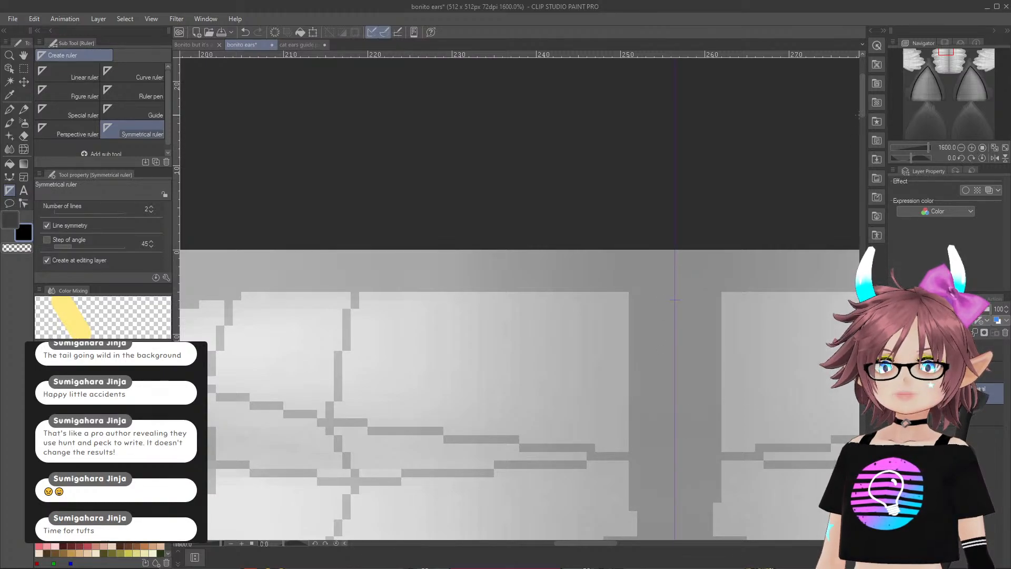
{"action": "left_click_drag", "start_coordinate": [863, 107], "coordinate": [862, 169]}
{"action": "left_click_drag", "start_coordinate": [560, 542], "coordinate": [633, 543]}
{"action": "scroll", "coordinate": [660, 446], "scroll_direction": "down", "scroll_amount": 11}
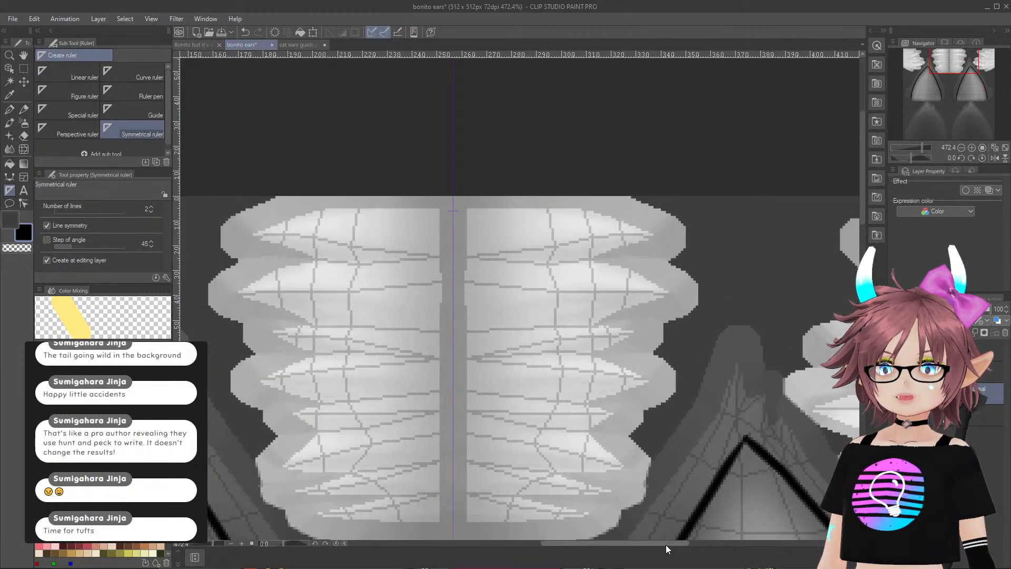
- Sample the dark and grey ear colours from the Bonito reference illustration as drawing colours, and choose the G-pen
{"action": "left_click_drag", "start_coordinate": [666, 544], "coordinate": [576, 545]}
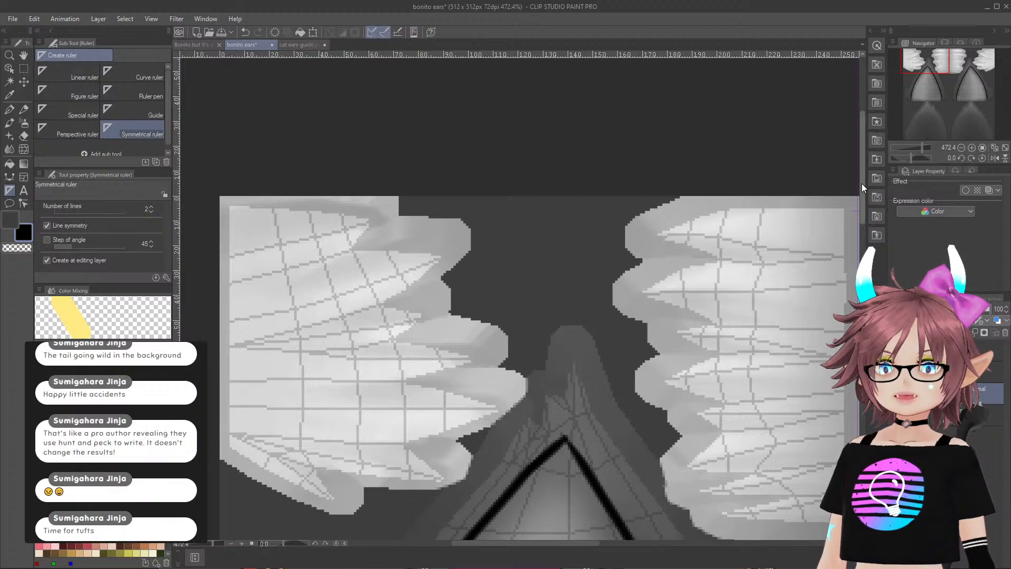
{"action": "left_click_drag", "start_coordinate": [862, 183], "coordinate": [851, 280]}
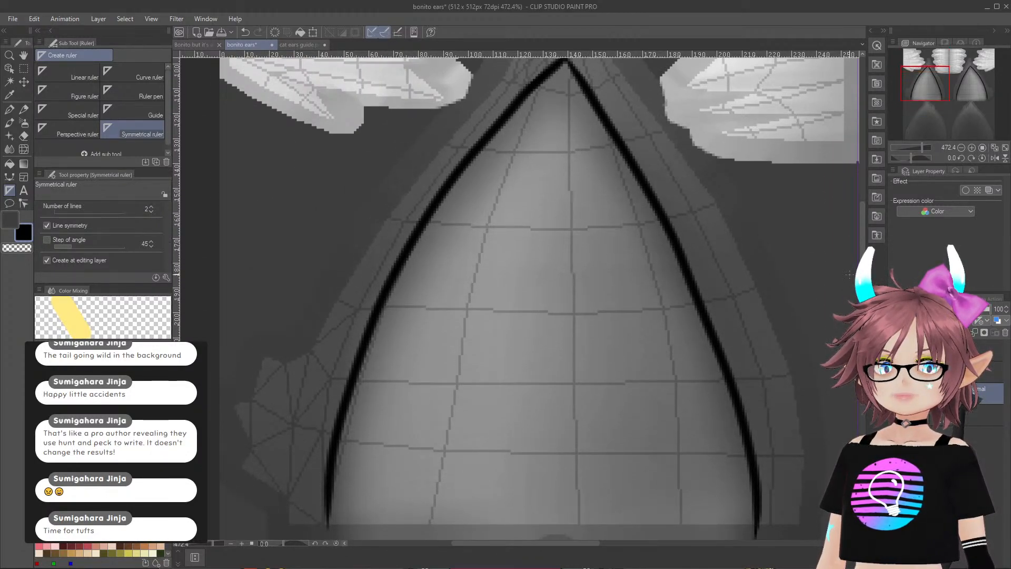
{"action": "scroll", "coordinate": [651, 230], "scroll_direction": "down", "scroll_amount": 2}
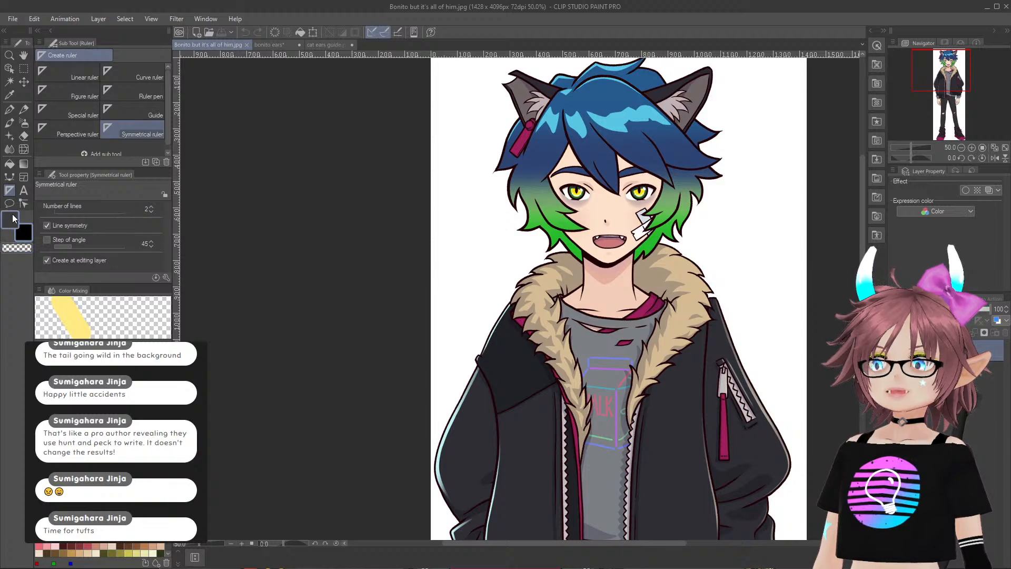
{"action": "left_click", "coordinate": [9, 95]}
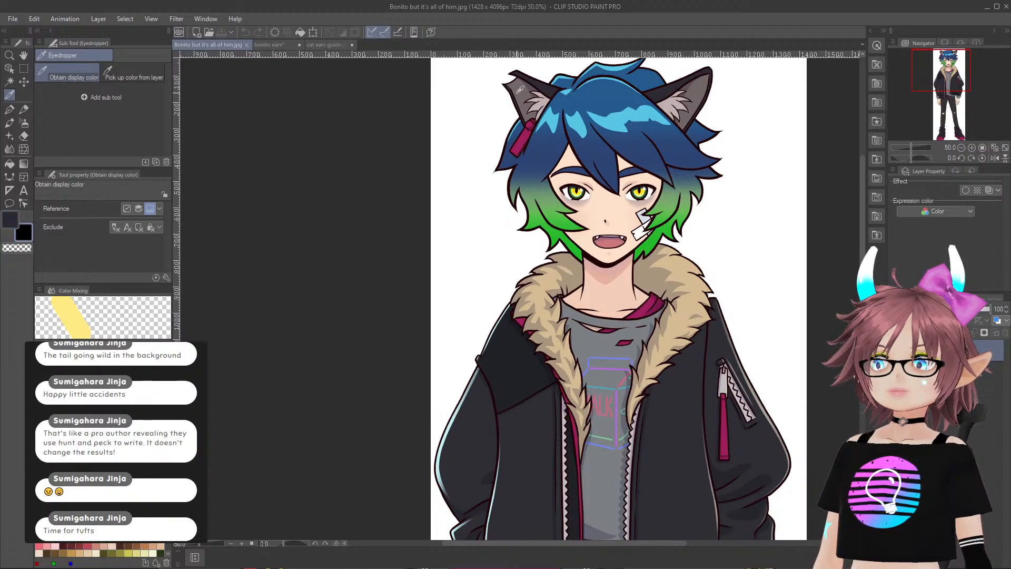
{"action": "left_click", "coordinate": [10, 110]}
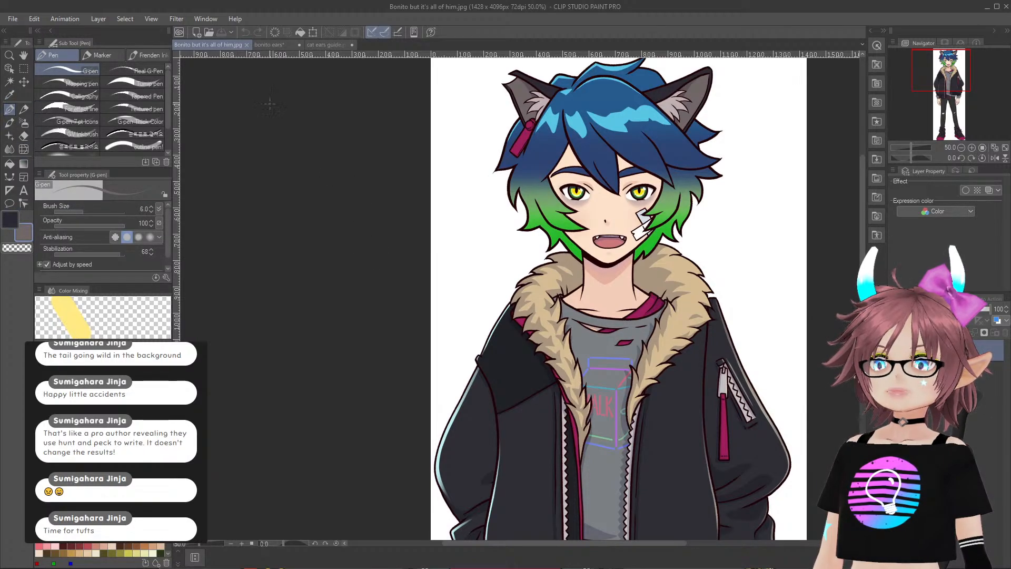
- Close the cat ears guide.png document and return to the bonito ears texture
{"action": "left_click", "coordinate": [325, 44]}
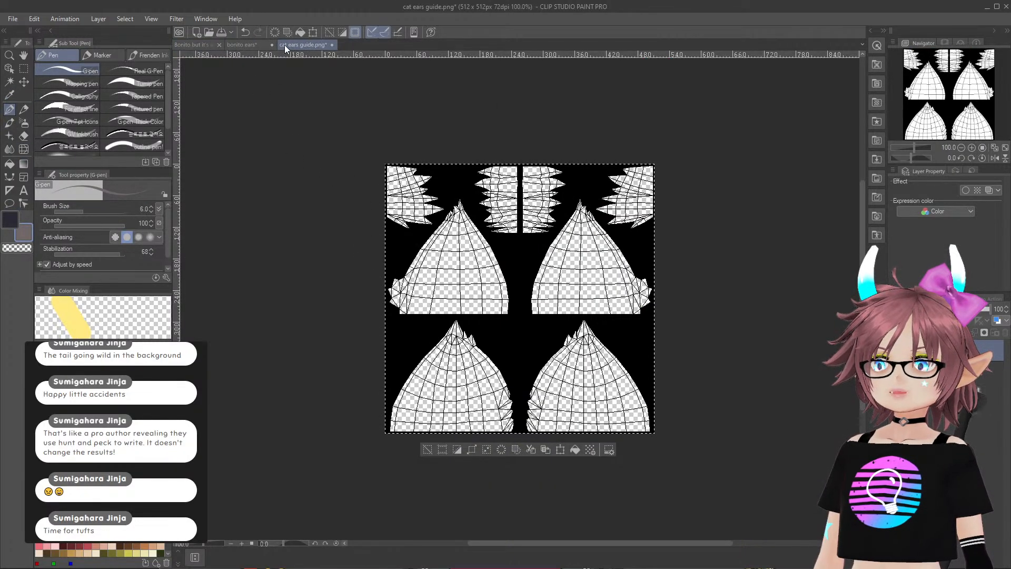
{"action": "left_click", "coordinate": [332, 45]}
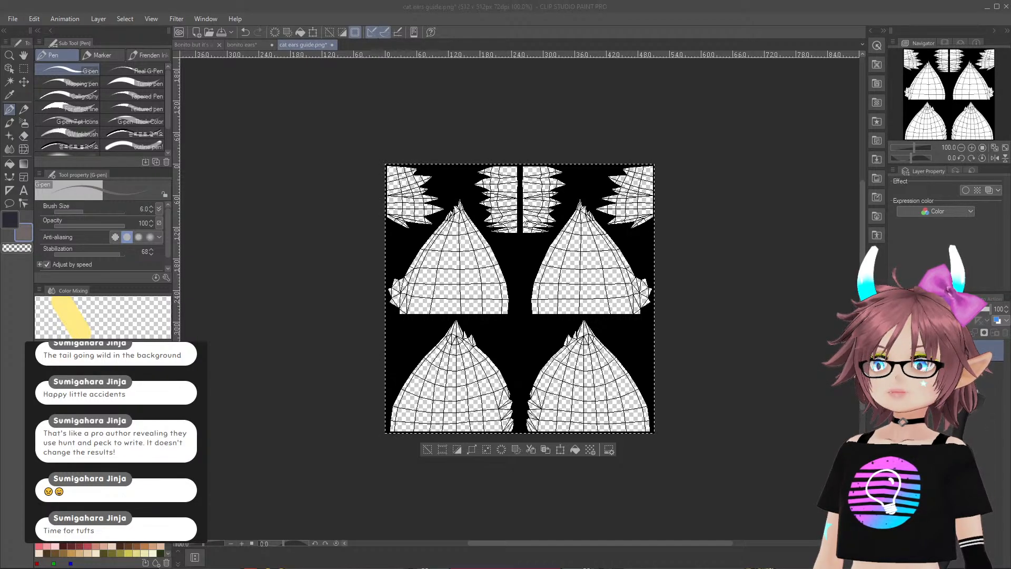
{"action": "scroll", "coordinate": [737, 300], "scroll_direction": "down", "scroll_amount": 4}
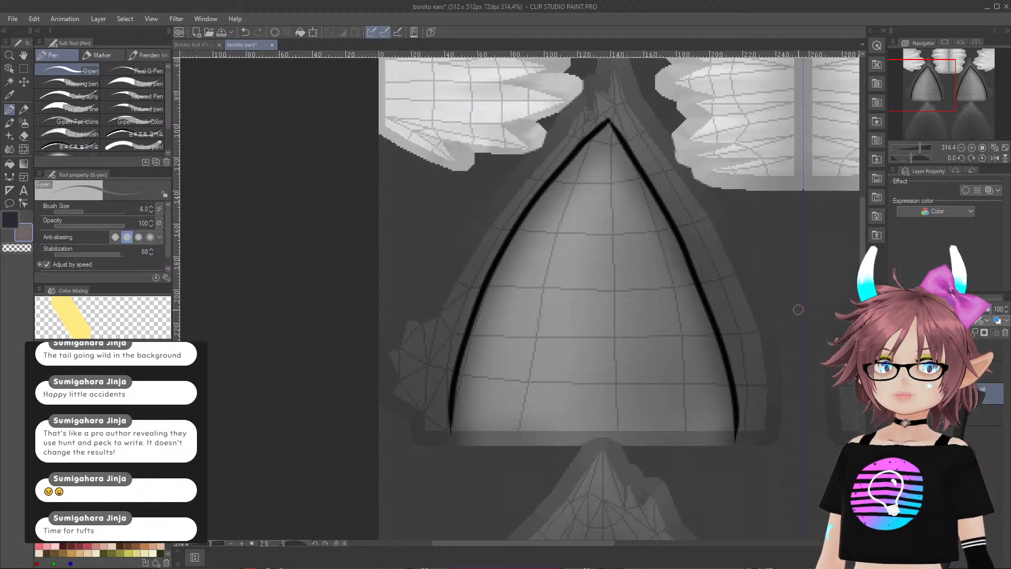
- Increase the G-pen's brush size to 12 for painting on the ear texture
{"action": "scroll", "coordinate": [799, 309], "scroll_direction": "down", "scroll_amount": 1}
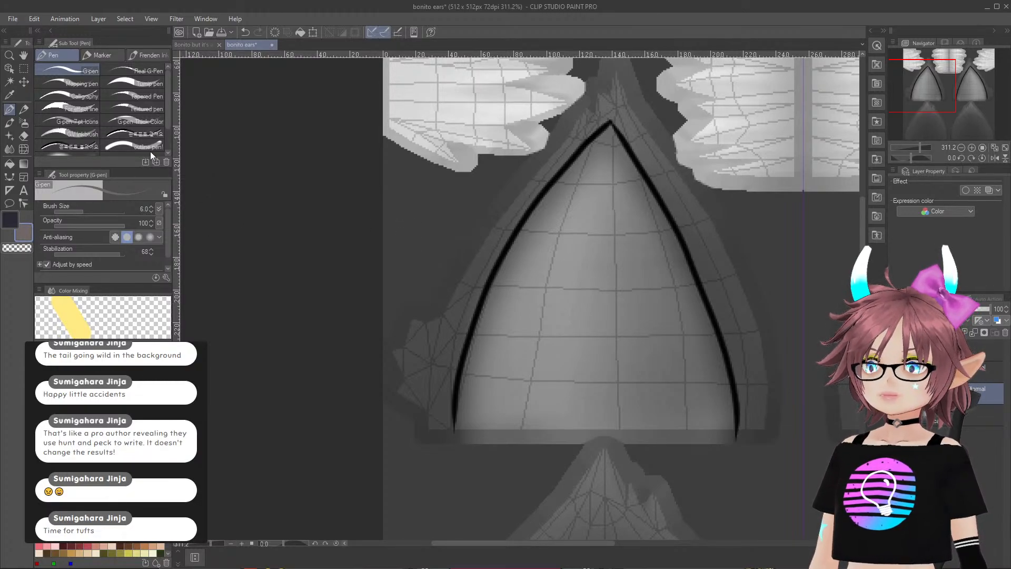
{"action": "key", "text": "bracketright"}
{"action": "key", "text": "bracketright"}
{"action": "key", "text": "bracketright"}
{"action": "key", "text": "bracketright"}
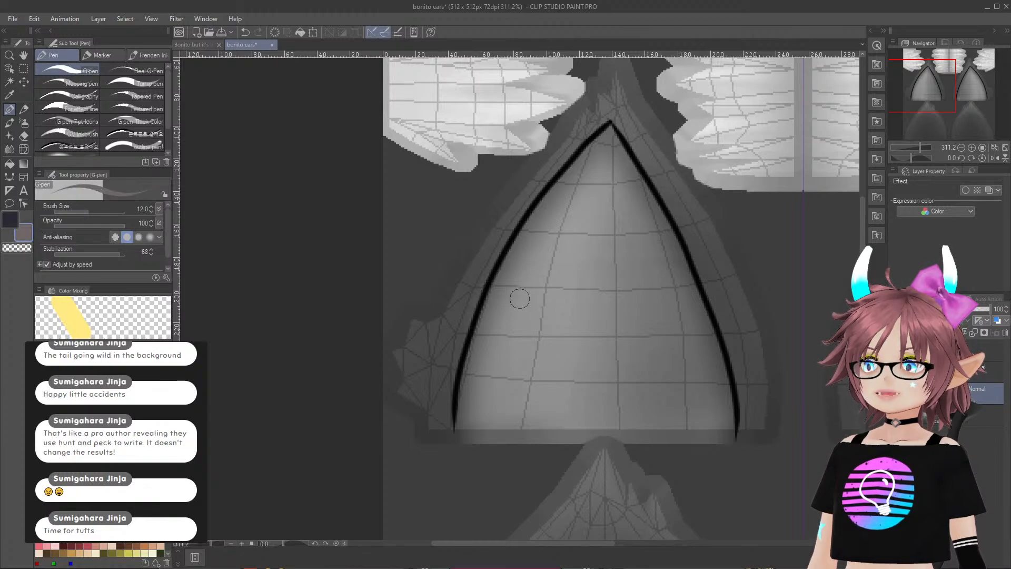
- Fill the inner ear inside the black outline with the sampled grey-brown, using the G-pen at brush size 20
{"action": "key", "text": "bracketright"}
{"action": "key", "text": "bracketright"}
{"action": "key", "text": "bracketright"}
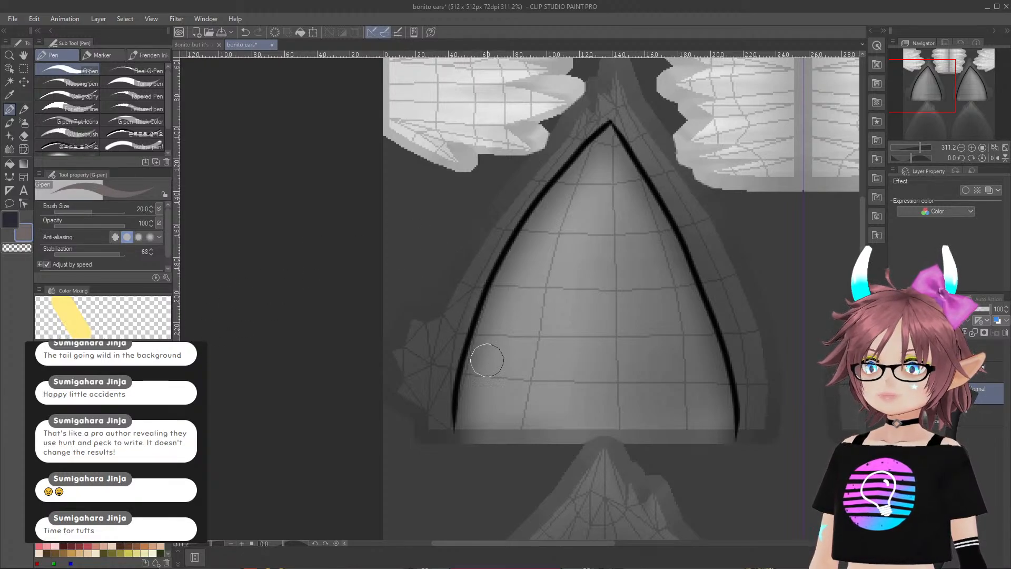
{"action": "mouse_move", "coordinate": [485, 386]}
{"action": "left_mouse_down"}
{"action": "mouse_move", "coordinate": [474, 372]}
{"action": "mouse_move", "coordinate": [463, 421]}
{"action": "mouse_move", "coordinate": [477, 317]}
{"action": "mouse_move", "coordinate": [482, 375]}
{"action": "mouse_move", "coordinate": [487, 308]}
{"action": "mouse_move", "coordinate": [508, 267]}
{"action": "left_mouse_up"}
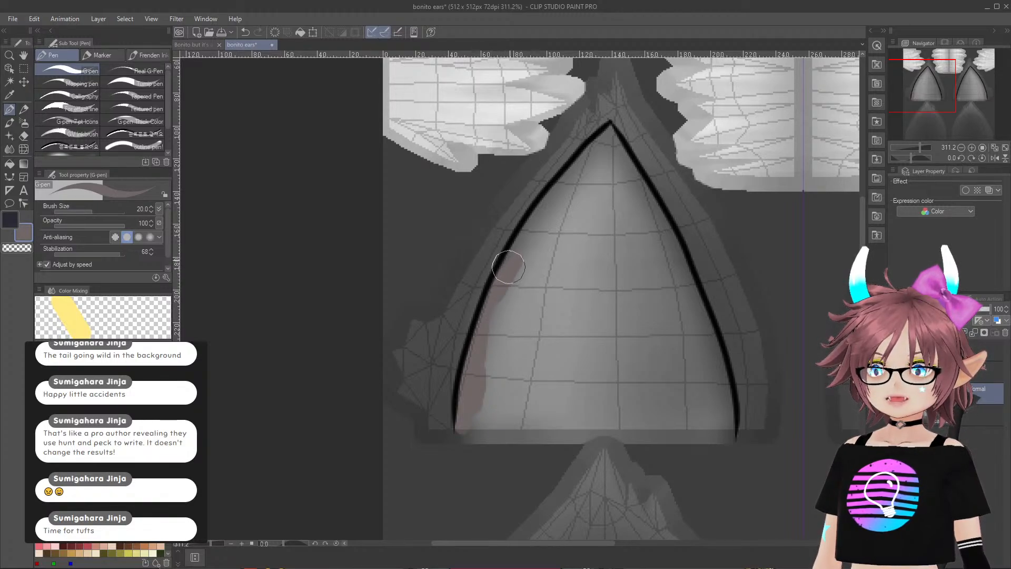
{"action": "mouse_move", "coordinate": [528, 232]}
{"action": "left_mouse_down"}
{"action": "mouse_move", "coordinate": [505, 275]}
{"action": "mouse_move", "coordinate": [523, 226]}
{"action": "mouse_move", "coordinate": [528, 235]}
{"action": "mouse_move", "coordinate": [585, 168]}
{"action": "left_mouse_up"}
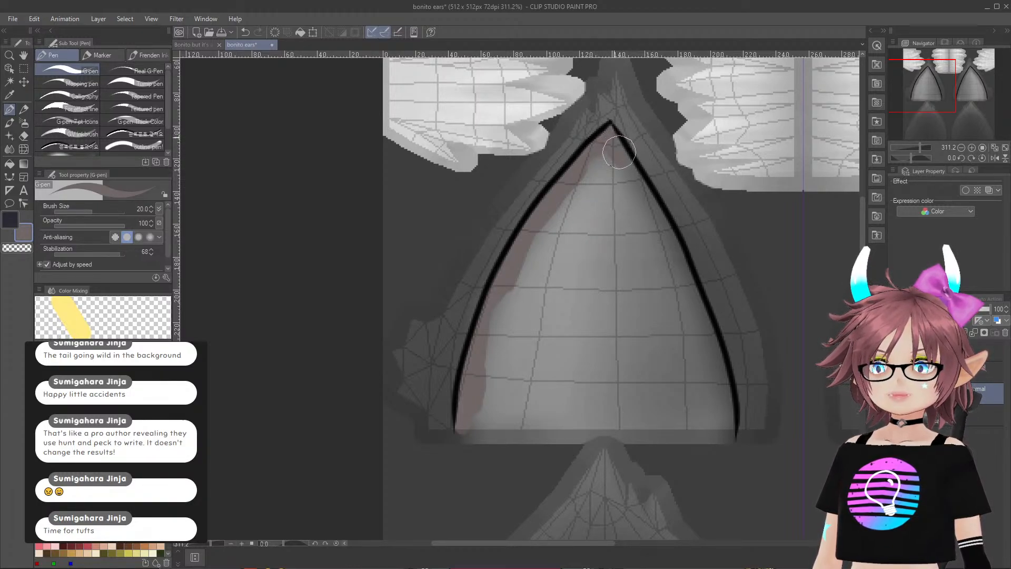
{"action": "left_click_drag", "start_coordinate": [619, 153], "coordinate": [640, 199]}
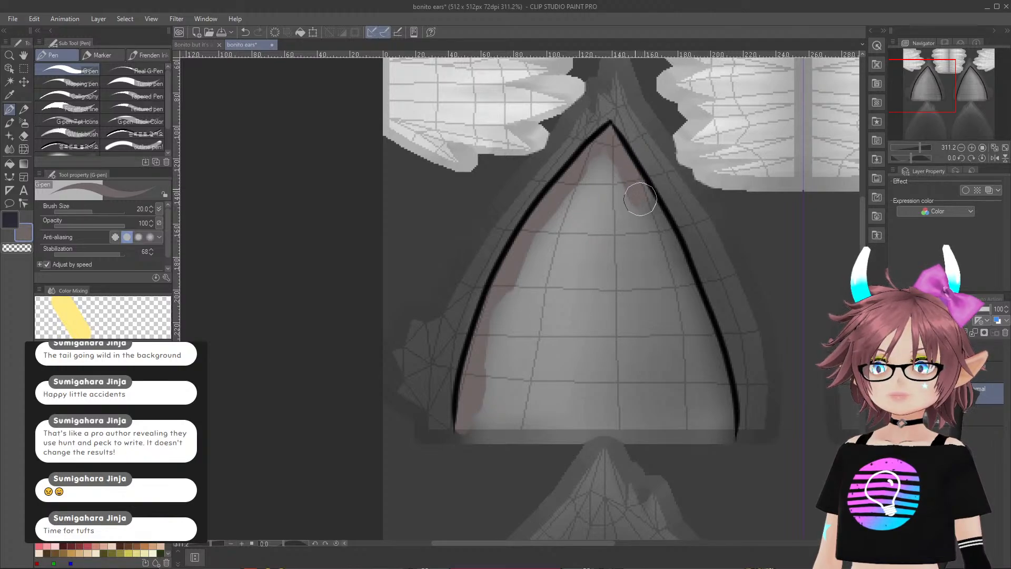
{"action": "left_click_drag", "start_coordinate": [622, 161], "coordinate": [669, 261]}
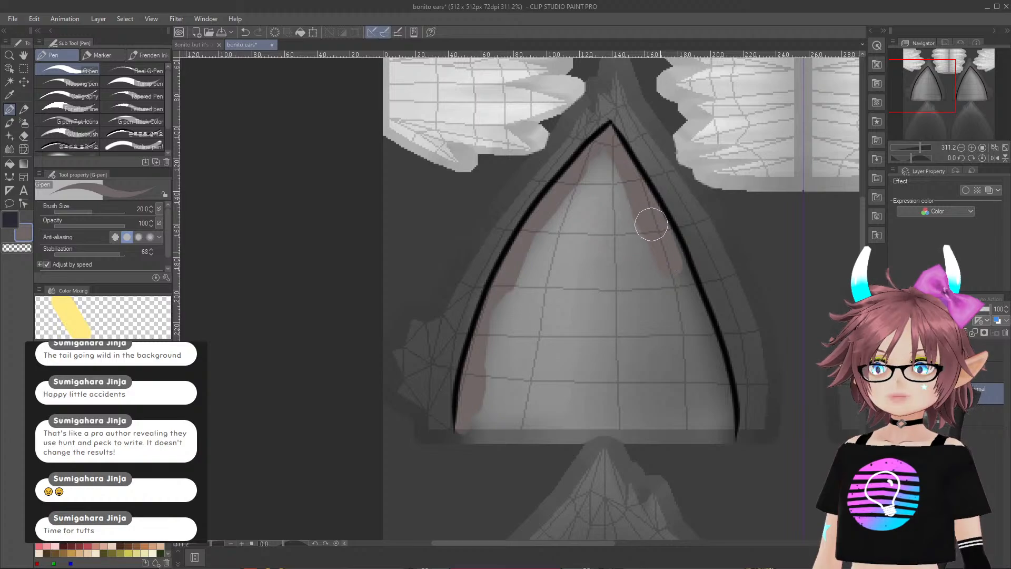
{"action": "mouse_move", "coordinate": [651, 225]}
{"action": "left_mouse_down"}
{"action": "mouse_move", "coordinate": [666, 280]}
{"action": "mouse_move", "coordinate": [617, 171]}
{"action": "left_mouse_up"}
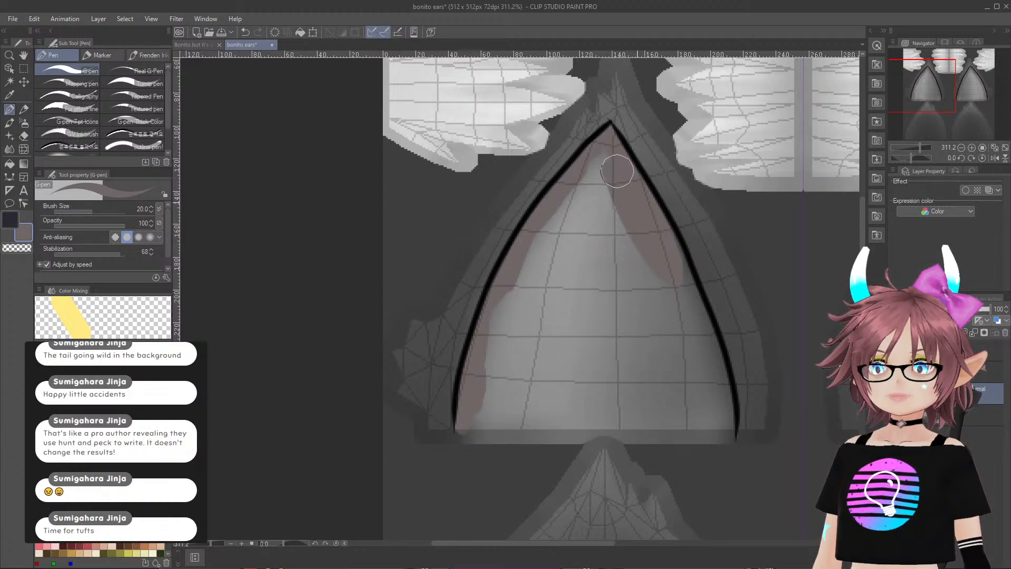
{"action": "mouse_move", "coordinate": [656, 267]}
{"action": "left_mouse_down"}
{"action": "mouse_move", "coordinate": [603, 151]}
{"action": "mouse_move", "coordinate": [546, 223]}
{"action": "mouse_move", "coordinate": [481, 354]}
{"action": "mouse_move", "coordinate": [473, 416]}
{"action": "mouse_move", "coordinate": [511, 402]}
{"action": "mouse_move", "coordinate": [481, 422]}
{"action": "mouse_move", "coordinate": [522, 319]}
{"action": "mouse_move", "coordinate": [479, 428]}
{"action": "mouse_move", "coordinate": [572, 421]}
{"action": "mouse_move", "coordinate": [504, 412]}
{"action": "mouse_move", "coordinate": [535, 363]}
{"action": "mouse_move", "coordinate": [532, 355]}
{"action": "mouse_move", "coordinate": [522, 368]}
{"action": "mouse_move", "coordinate": [556, 279]}
{"action": "mouse_move", "coordinate": [524, 329]}
{"action": "mouse_move", "coordinate": [546, 273]}
{"action": "mouse_move", "coordinate": [521, 296]}
{"action": "mouse_move", "coordinate": [601, 182]}
{"action": "mouse_move", "coordinate": [606, 232]}
{"action": "mouse_move", "coordinate": [614, 225]}
{"action": "mouse_move", "coordinate": [582, 208]}
{"action": "mouse_move", "coordinate": [571, 223]}
{"action": "mouse_move", "coordinate": [581, 237]}
{"action": "mouse_move", "coordinate": [603, 226]}
{"action": "mouse_move", "coordinate": [627, 241]}
{"action": "mouse_move", "coordinate": [589, 241]}
{"action": "mouse_move", "coordinate": [561, 279]}
{"action": "mouse_move", "coordinate": [600, 241]}
{"action": "mouse_move", "coordinate": [569, 278]}
{"action": "mouse_move", "coordinate": [551, 341]}
{"action": "mouse_move", "coordinate": [578, 285]}
{"action": "mouse_move", "coordinate": [571, 289]}
{"action": "mouse_move", "coordinate": [602, 254]}
{"action": "mouse_move", "coordinate": [677, 295]}
{"action": "mouse_move", "coordinate": [657, 244]}
{"action": "mouse_move", "coordinate": [693, 307]}
{"action": "mouse_move", "coordinate": [689, 301]}
{"action": "mouse_move", "coordinate": [684, 321]}
{"action": "mouse_move", "coordinate": [693, 314]}
{"action": "left_mouse_up"}
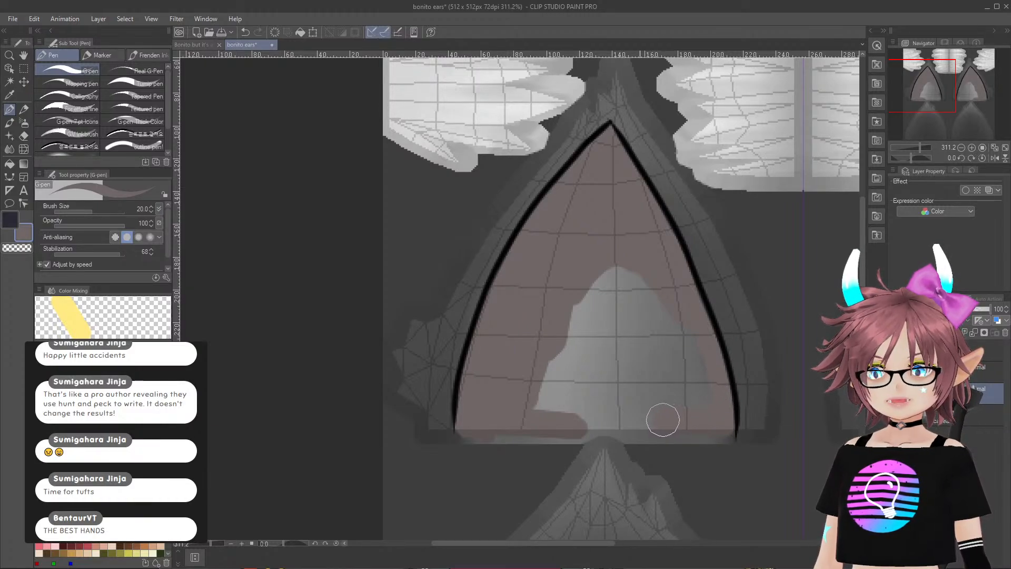
{"action": "mouse_move", "coordinate": [663, 420]}
{"action": "left_mouse_down"}
{"action": "mouse_move", "coordinate": [621, 418]}
{"action": "mouse_move", "coordinate": [576, 436]}
{"action": "left_mouse_up"}
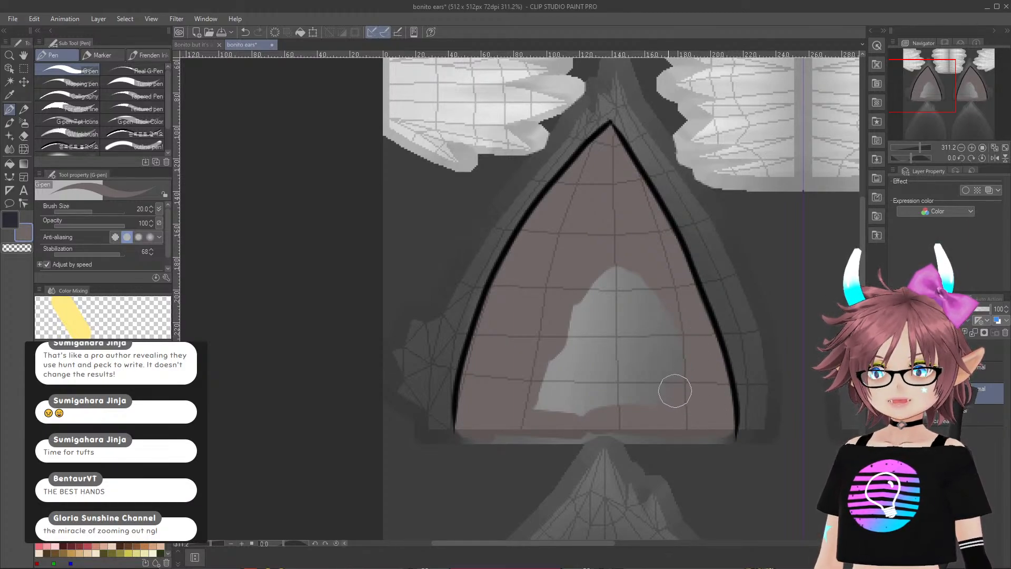
{"action": "mouse_move", "coordinate": [672, 401]}
{"action": "left_mouse_down"}
{"action": "mouse_move", "coordinate": [531, 401]}
{"action": "mouse_move", "coordinate": [526, 388]}
{"action": "mouse_move", "coordinate": [677, 394]}
{"action": "left_mouse_up"}
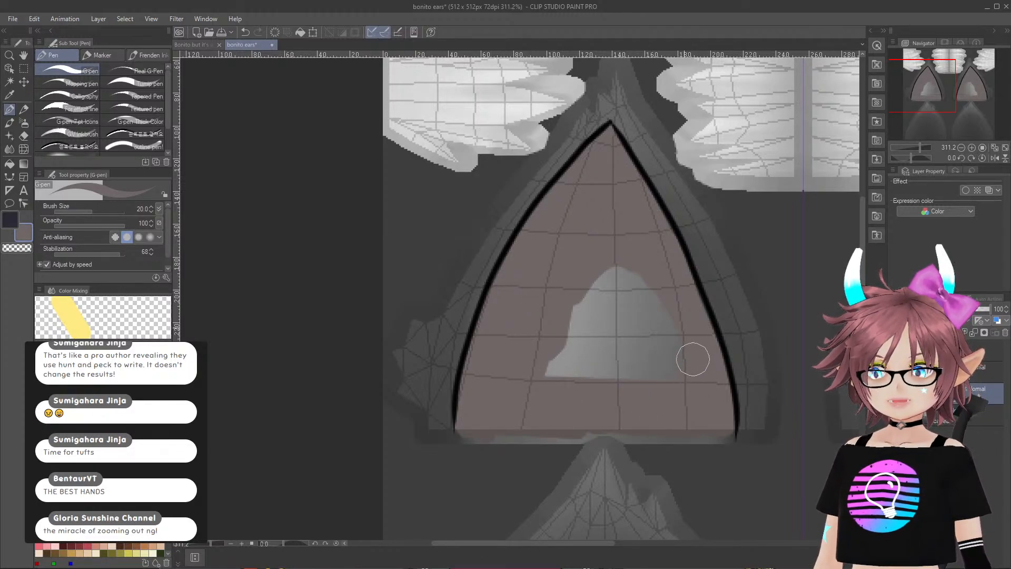
{"action": "mouse_move", "coordinate": [693, 360]}
{"action": "left_mouse_down"}
{"action": "mouse_move", "coordinate": [665, 301]}
{"action": "mouse_move", "coordinate": [630, 264]}
{"action": "mouse_move", "coordinate": [598, 275]}
{"action": "mouse_move", "coordinate": [542, 372]}
{"action": "mouse_move", "coordinate": [585, 384]}
{"action": "mouse_move", "coordinate": [669, 381]}
{"action": "mouse_move", "coordinate": [687, 369]}
{"action": "mouse_move", "coordinate": [657, 314]}
{"action": "mouse_move", "coordinate": [610, 273]}
{"action": "mouse_move", "coordinate": [582, 311]}
{"action": "mouse_move", "coordinate": [562, 374]}
{"action": "mouse_move", "coordinate": [671, 367]}
{"action": "mouse_move", "coordinate": [605, 289]}
{"action": "mouse_move", "coordinate": [576, 361]}
{"action": "mouse_move", "coordinate": [641, 350]}
{"action": "mouse_move", "coordinate": [623, 332]}
{"action": "mouse_move", "coordinate": [593, 332]}
{"action": "mouse_move", "coordinate": [625, 378]}
{"action": "left_mouse_up"}
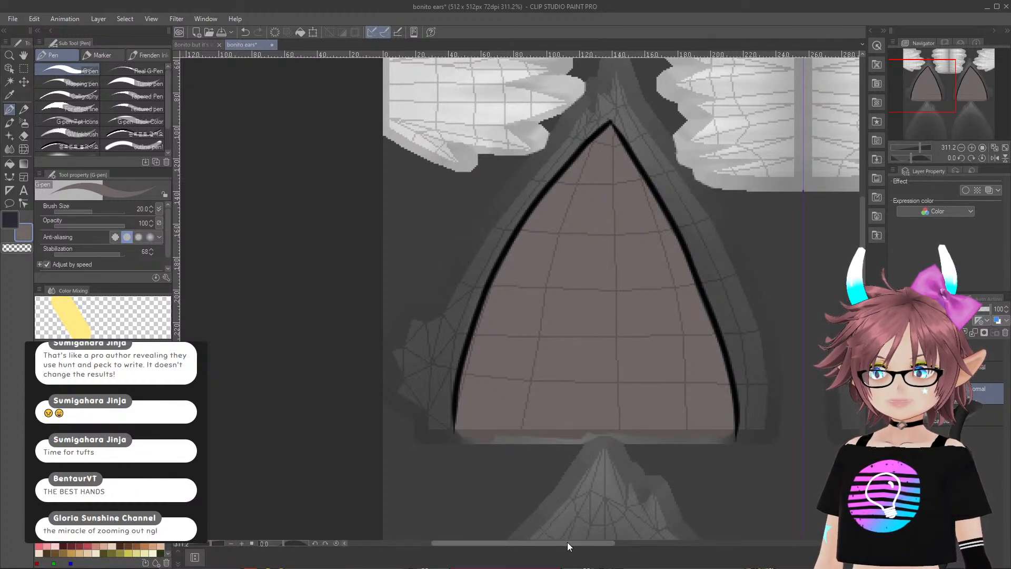
- Auto-select the painted grey-brown areas of both inner ears and invert the selection to protect them
{"action": "mouse_move", "coordinate": [567, 542]}
{"action": "left_mouse_down"}
{"action": "mouse_move", "coordinate": [649, 550]}
{"action": "mouse_move", "coordinate": [605, 547]}
{"action": "left_mouse_up"}
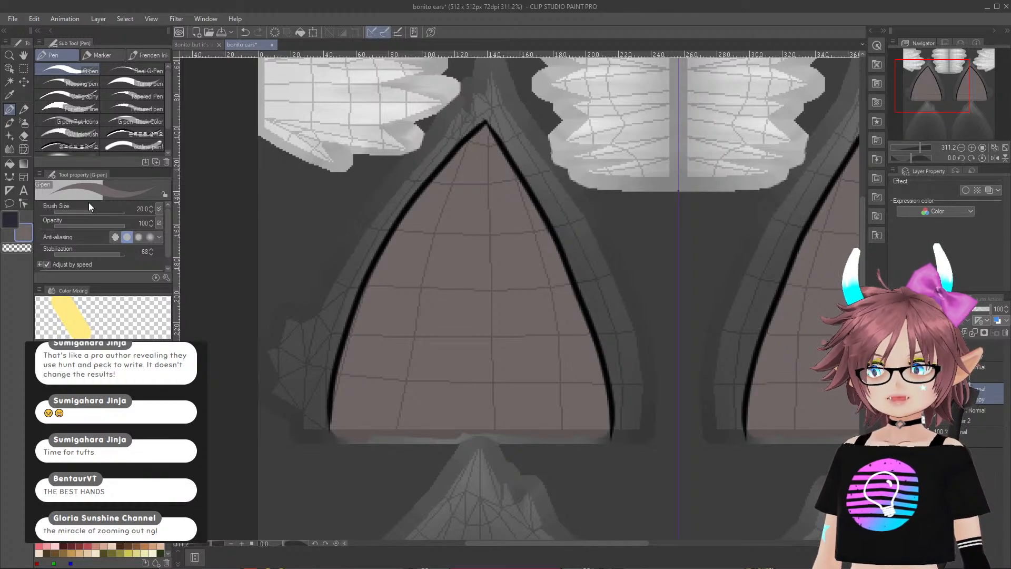
{"action": "key", "text": "w"}
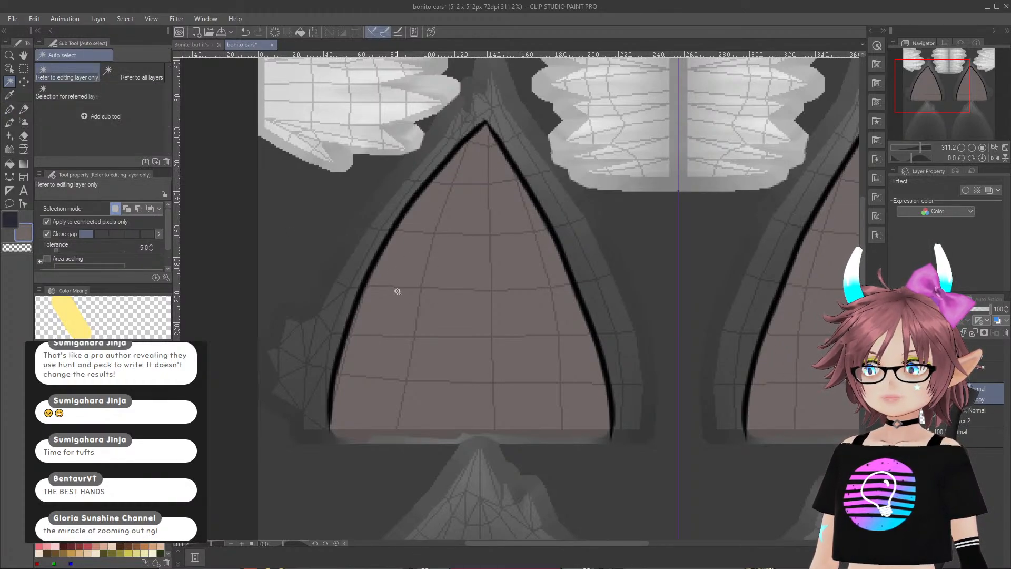
{"action": "left_click", "coordinate": [398, 291]}
{"action": "left_click", "coordinate": [778, 321], "text": "shift"}
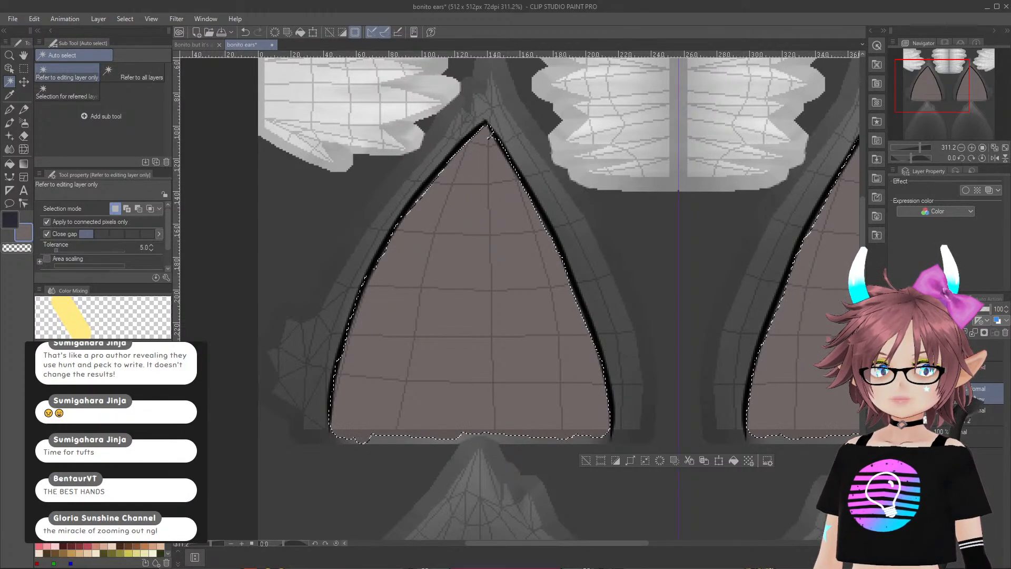
{"action": "left_click", "coordinate": [895, 394]}
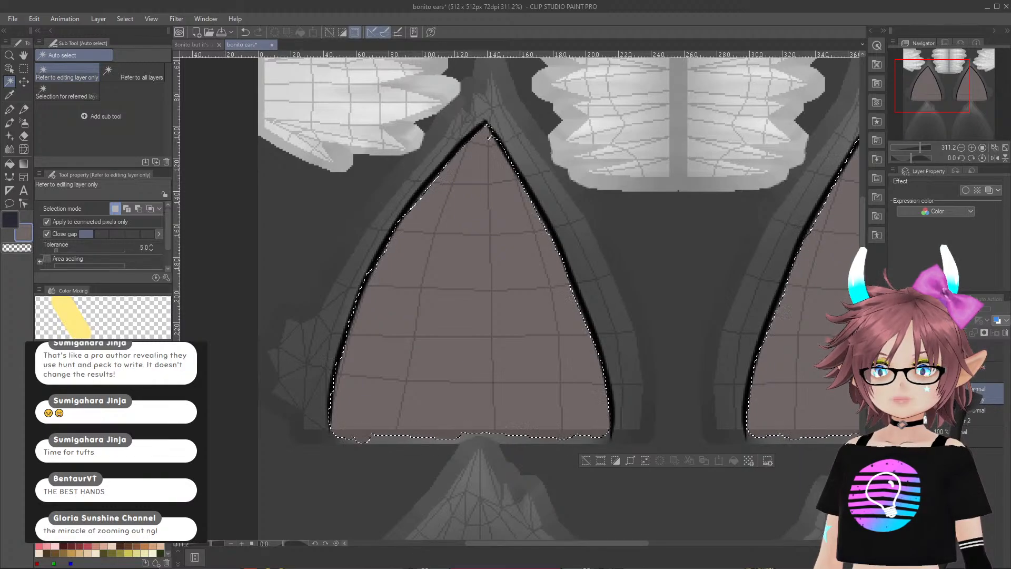
{"action": "left_click", "coordinate": [894, 394]}
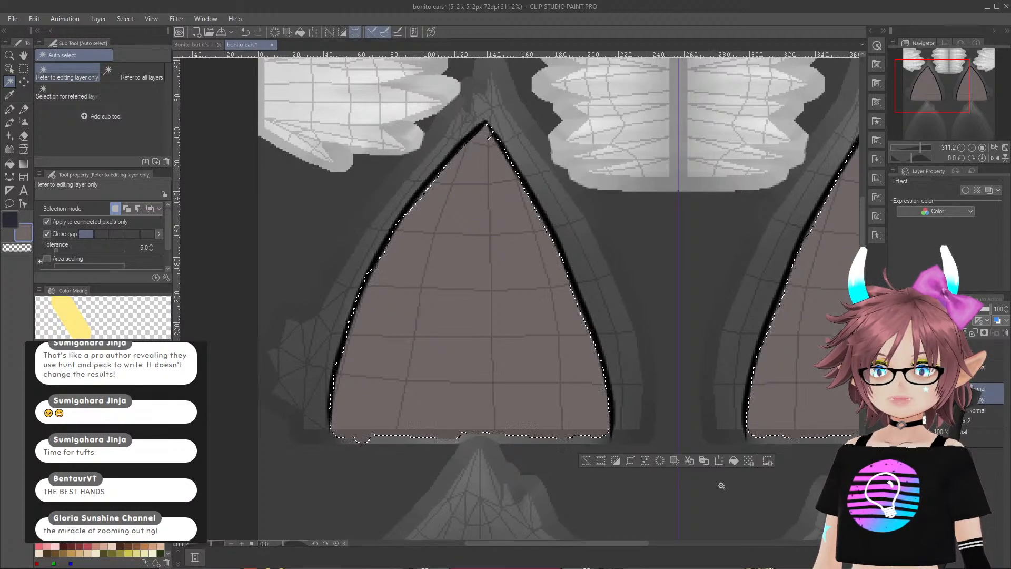
{"action": "left_click", "coordinate": [615, 461]}
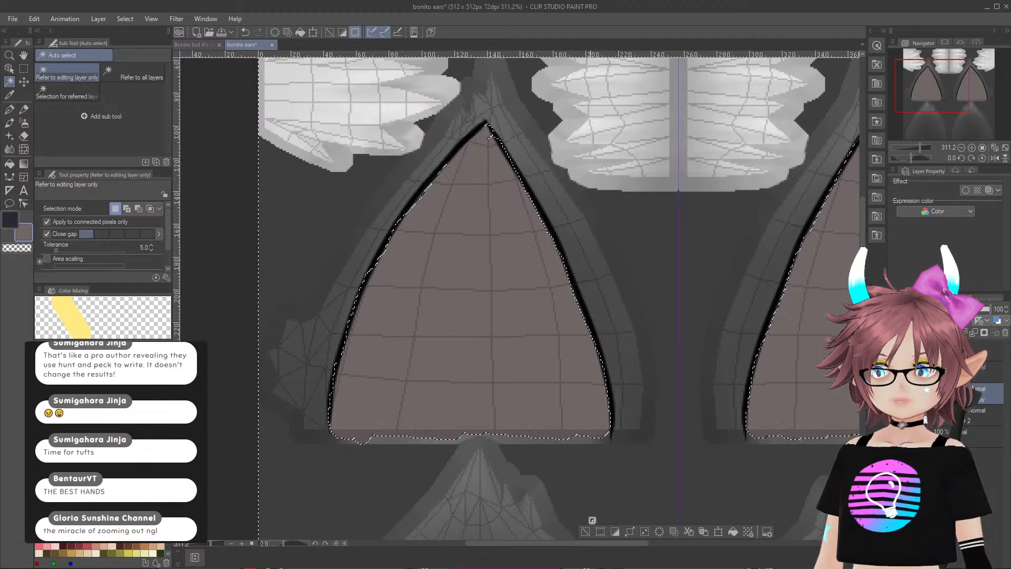
{"action": "left_click", "coordinate": [616, 532]}
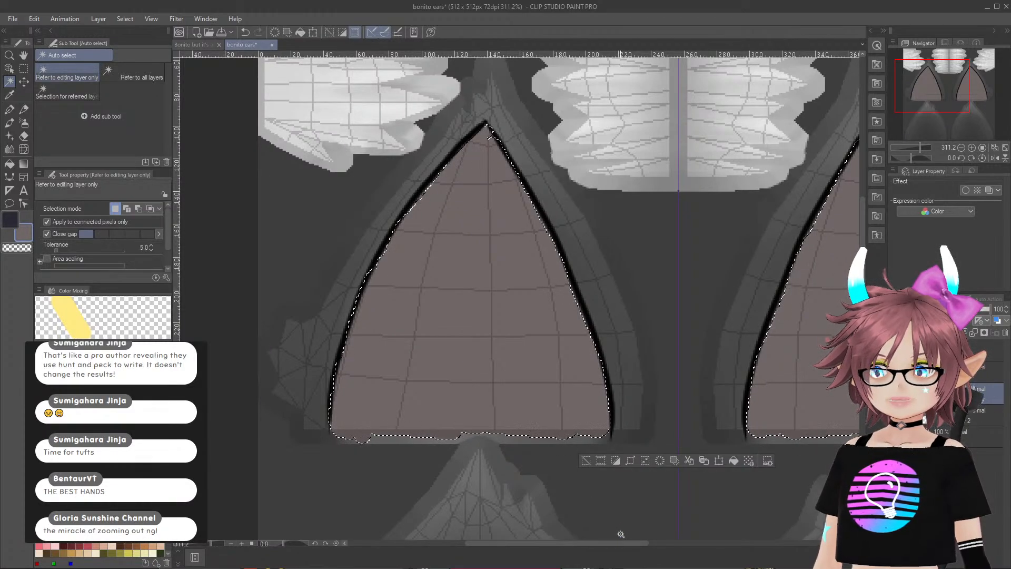
{"action": "left_click", "coordinate": [621, 534]}
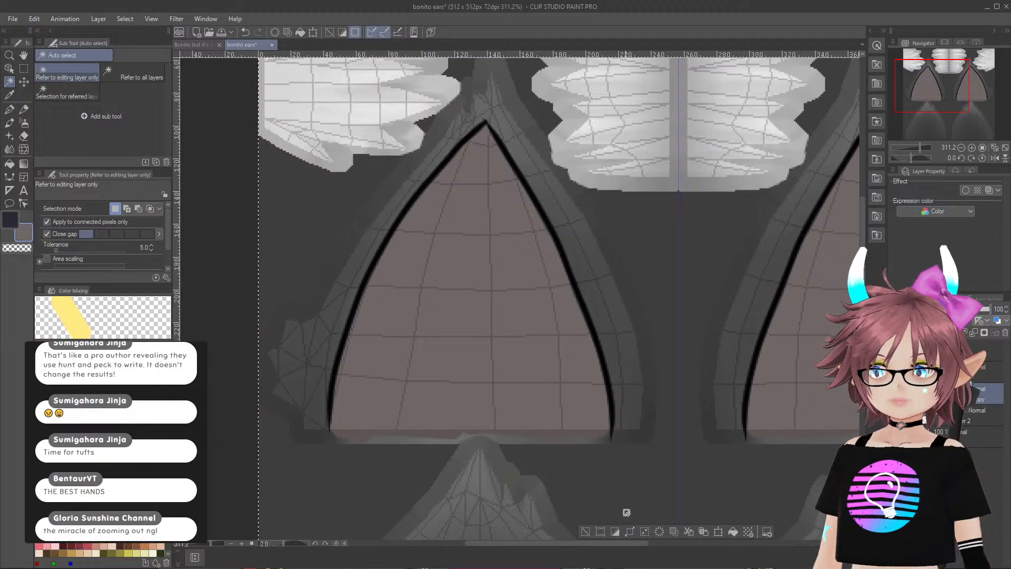
{"action": "key", "text": "ctrl+z"}
{"action": "key", "text": "ctrl+z"}
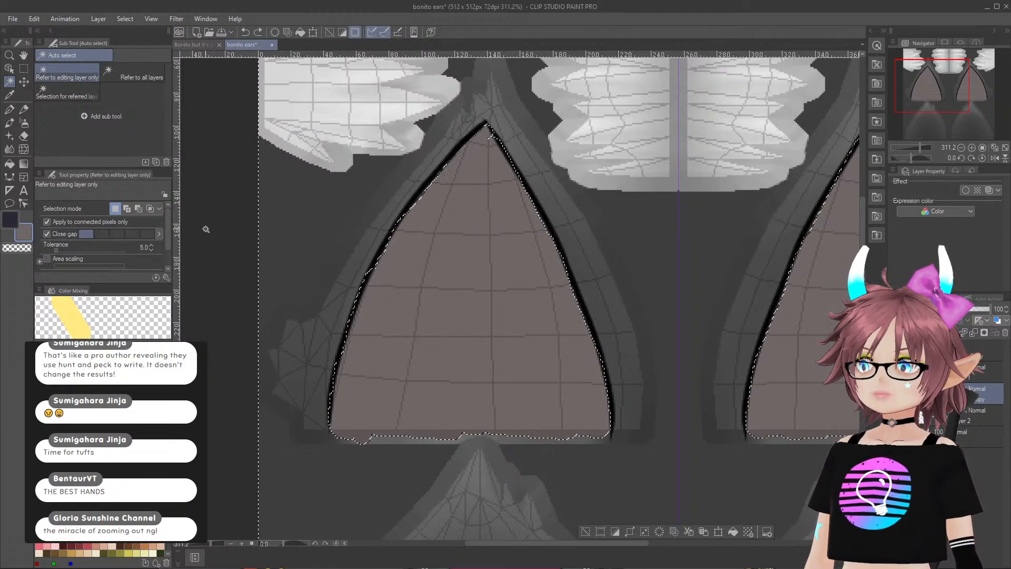
- Paint the left ear's side tuft and lower outer rim in the sampled dark colour with the G-pen
{"action": "left_click", "coordinate": [23, 205]}
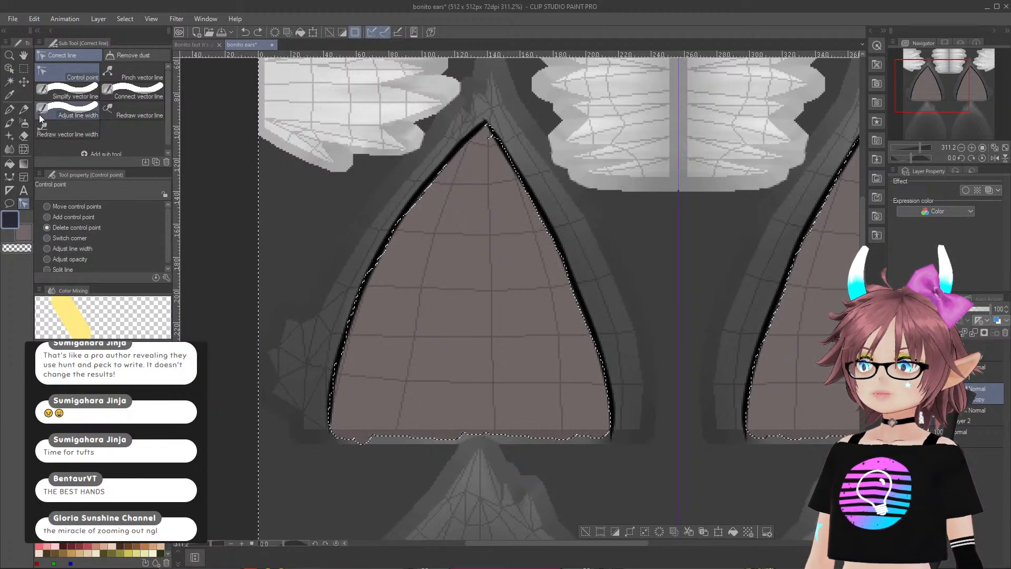
{"action": "left_click", "coordinate": [9, 109]}
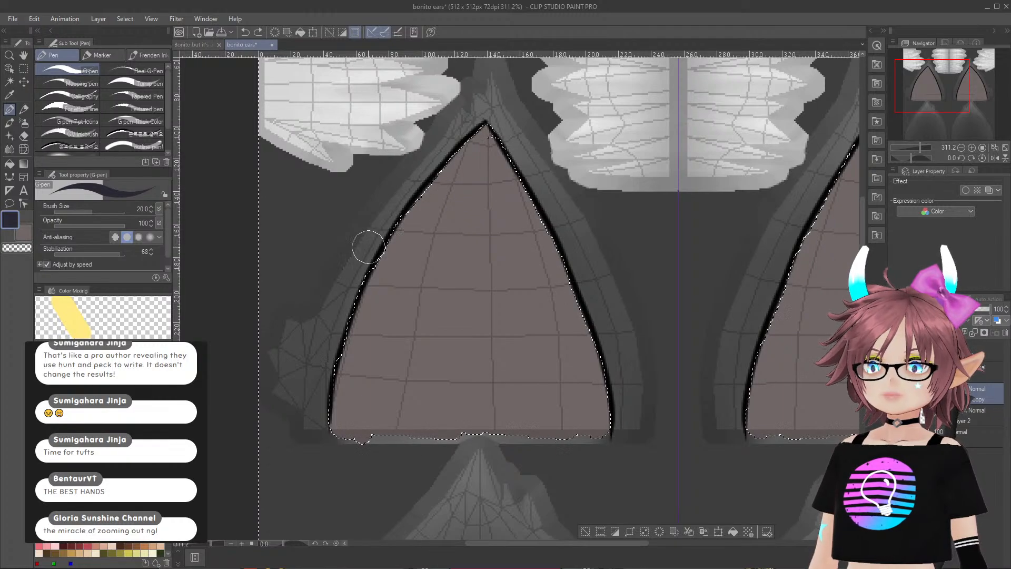
{"action": "mouse_move", "coordinate": [345, 271]}
{"action": "left_mouse_down"}
{"action": "mouse_move", "coordinate": [323, 384]}
{"action": "mouse_move", "coordinate": [329, 359]}
{"action": "left_mouse_up"}
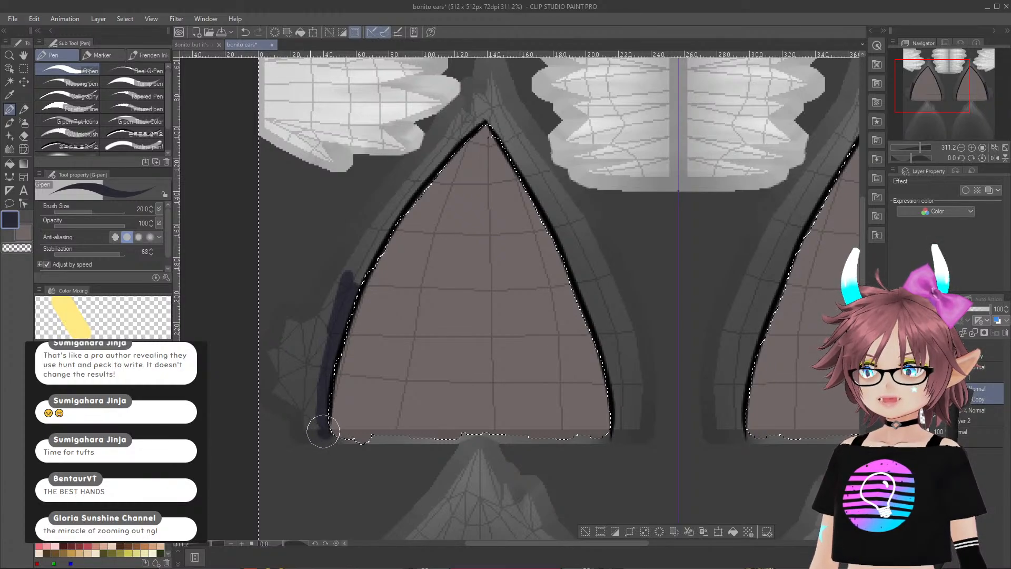
{"action": "mouse_move", "coordinate": [312, 397]}
{"action": "left_mouse_down"}
{"action": "mouse_move", "coordinate": [283, 389]}
{"action": "mouse_move", "coordinate": [277, 358]}
{"action": "mouse_move", "coordinate": [289, 317]}
{"action": "mouse_move", "coordinate": [319, 321]}
{"action": "mouse_move", "coordinate": [304, 377]}
{"action": "mouse_move", "coordinate": [294, 320]}
{"action": "mouse_move", "coordinate": [347, 282]}
{"action": "mouse_move", "coordinate": [332, 292]}
{"action": "mouse_move", "coordinate": [363, 231]}
{"action": "left_mouse_up"}
{"action": "mouse_move", "coordinate": [341, 278]}
{"action": "left_mouse_down"}
{"action": "mouse_move", "coordinate": [362, 247]}
{"action": "mouse_move", "coordinate": [345, 294]}
{"action": "mouse_move", "coordinate": [376, 230]}
{"action": "left_mouse_up"}
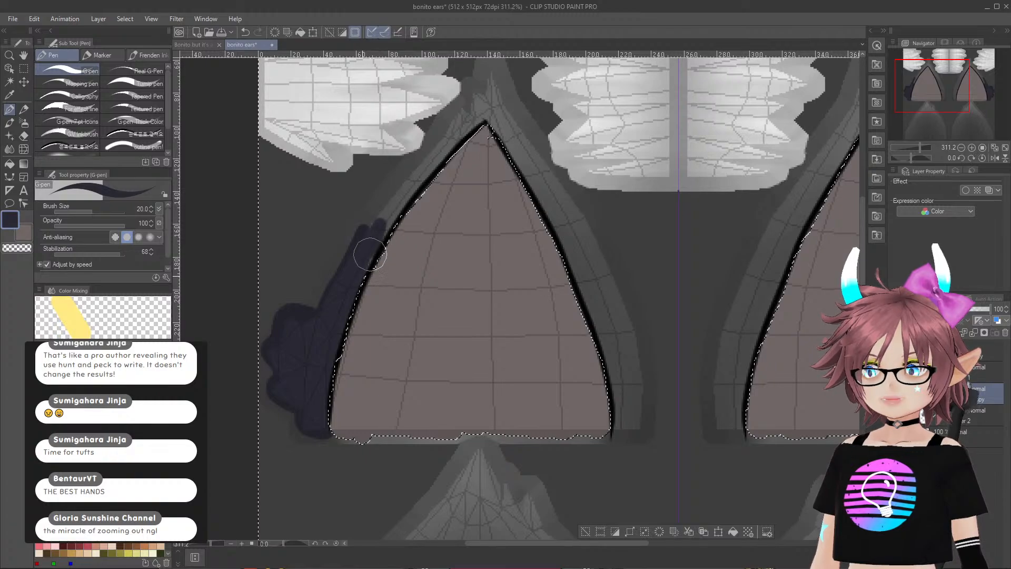
- Extend the dark colour along the outer rim, over the ear's tip and down its other side to the base
{"action": "mouse_move", "coordinate": [366, 268]}
{"action": "left_mouse_down"}
{"action": "mouse_move", "coordinate": [400, 188]}
{"action": "mouse_move", "coordinate": [370, 230]}
{"action": "mouse_move", "coordinate": [418, 165]}
{"action": "left_mouse_up"}
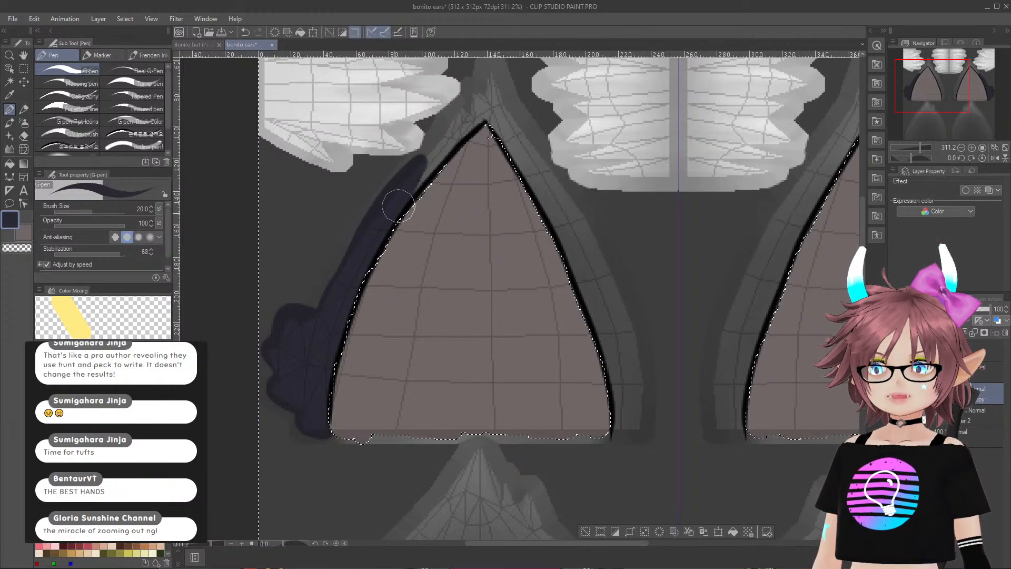
{"action": "key", "text": "ctrl+z"}
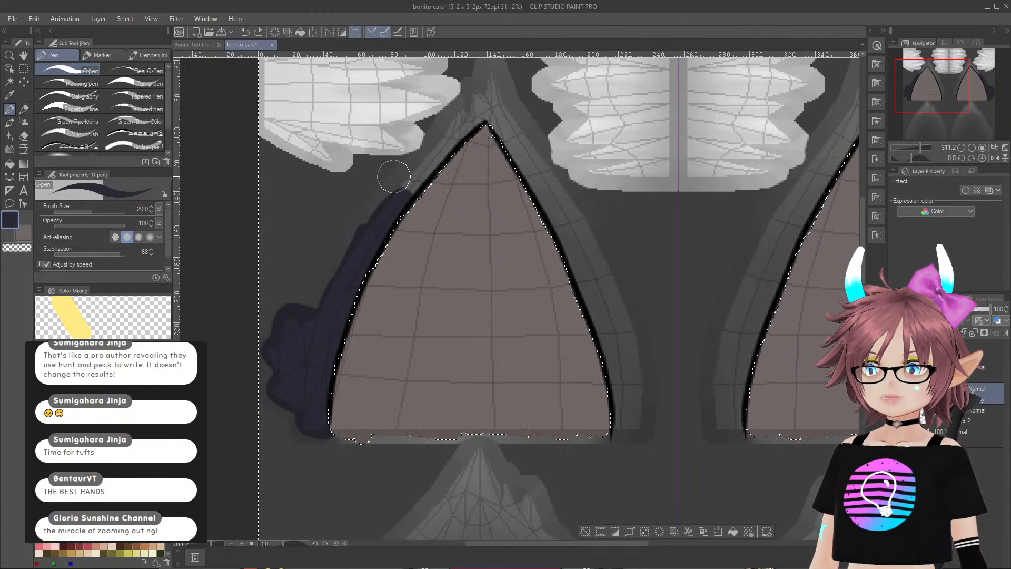
{"action": "mouse_move", "coordinate": [392, 216]}
{"action": "left_mouse_down"}
{"action": "mouse_move", "coordinate": [413, 170]}
{"action": "mouse_move", "coordinate": [424, 174]}
{"action": "mouse_move", "coordinate": [444, 152]}
{"action": "left_mouse_up"}
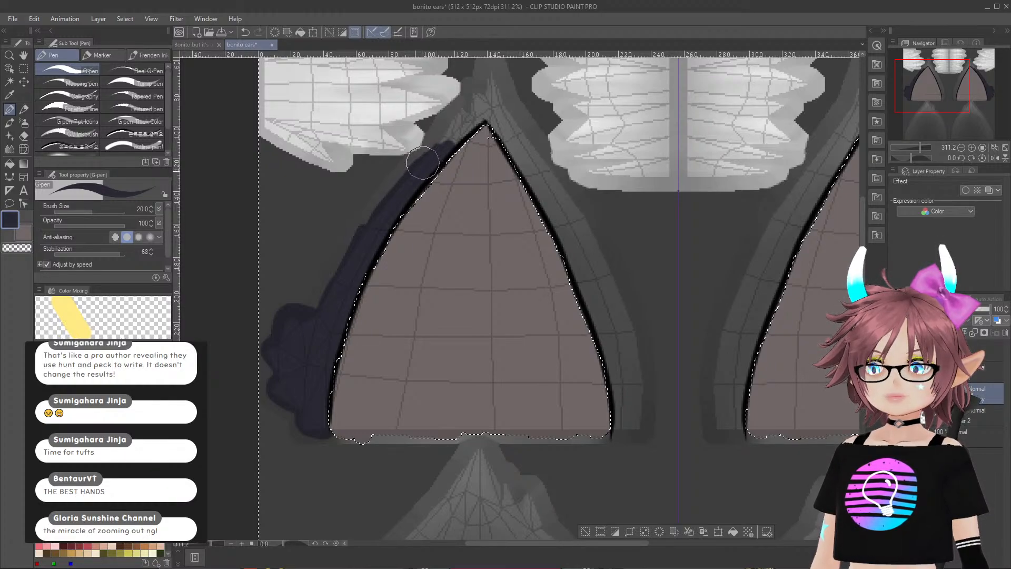
{"action": "left_click_drag", "start_coordinate": [421, 165], "coordinate": [451, 131]}
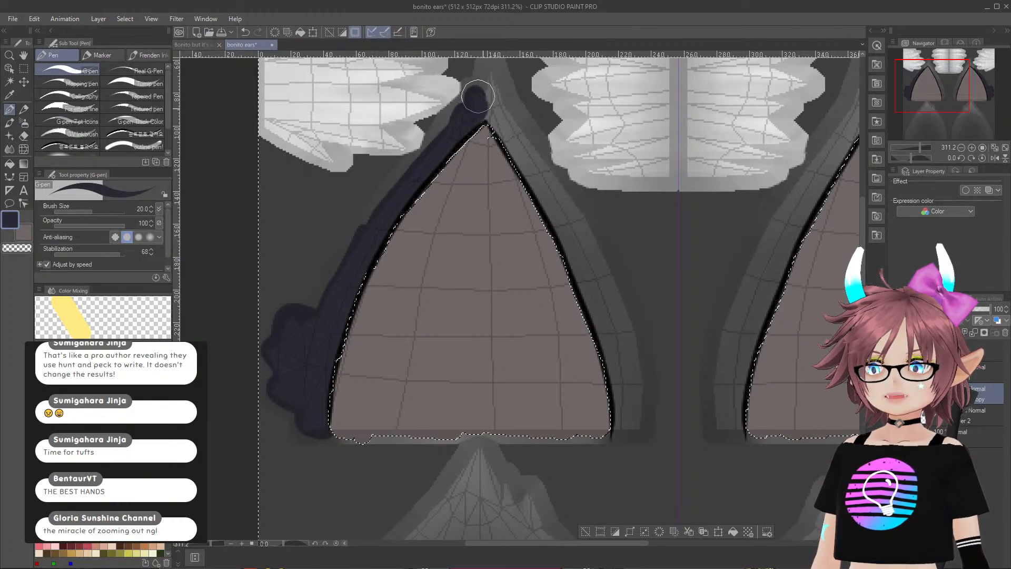
{"action": "mouse_move", "coordinate": [478, 96]}
{"action": "left_mouse_down"}
{"action": "mouse_move", "coordinate": [483, 79]}
{"action": "mouse_move", "coordinate": [498, 89]}
{"action": "mouse_move", "coordinate": [506, 131]}
{"action": "mouse_move", "coordinate": [489, 119]}
{"action": "mouse_move", "coordinate": [495, 124]}
{"action": "mouse_move", "coordinate": [487, 108]}
{"action": "mouse_move", "coordinate": [529, 157]}
{"action": "left_mouse_up"}
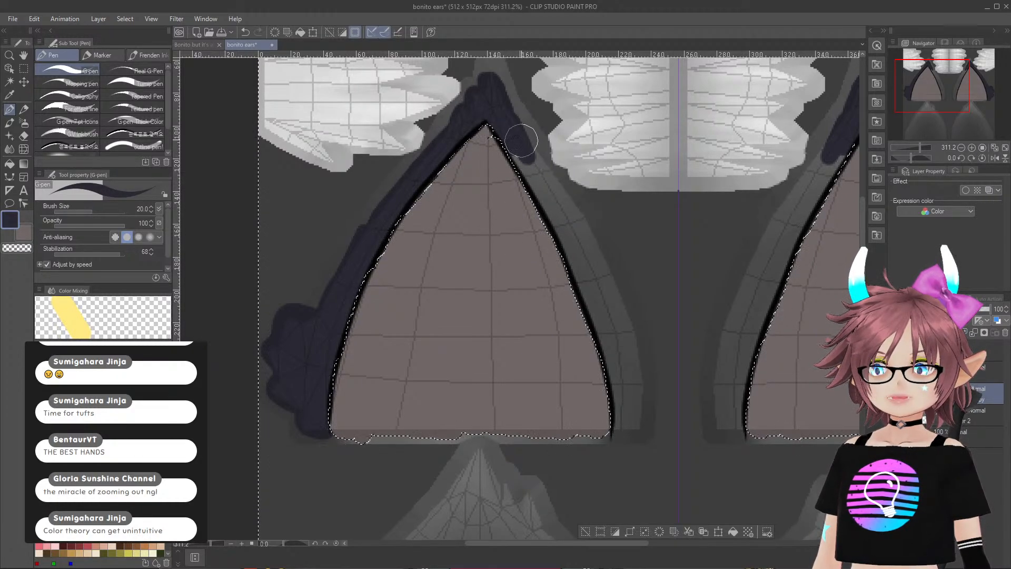
{"action": "mouse_move", "coordinate": [526, 148]}
{"action": "left_mouse_down"}
{"action": "mouse_move", "coordinate": [616, 296]}
{"action": "mouse_move", "coordinate": [638, 429]}
{"action": "mouse_move", "coordinate": [618, 428]}
{"action": "mouse_move", "coordinate": [614, 365]}
{"action": "mouse_move", "coordinate": [585, 284]}
{"action": "mouse_move", "coordinate": [624, 371]}
{"action": "mouse_move", "coordinate": [579, 250]}
{"action": "mouse_move", "coordinate": [571, 262]}
{"action": "mouse_move", "coordinate": [586, 294]}
{"action": "mouse_move", "coordinate": [508, 140]}
{"action": "mouse_move", "coordinate": [587, 262]}
{"action": "left_mouse_up"}
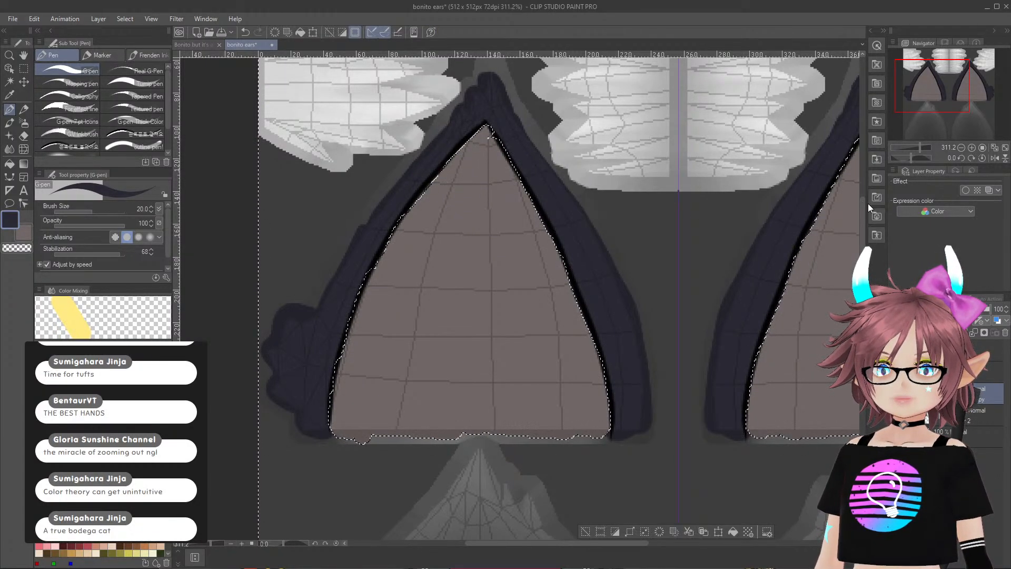
- Cover the whole ear-back shape below the inner ear with the dark colour, edges first, raising the brush size to 30
{"action": "scroll", "coordinate": [853, 259], "scroll_direction": "down", "scroll_amount": 3}
{"action": "scroll", "coordinate": [853, 259], "scroll_direction": "down", "scroll_amount": 4}
{"action": "scroll", "coordinate": [853, 259], "scroll_direction": "up", "scroll_amount": 1}
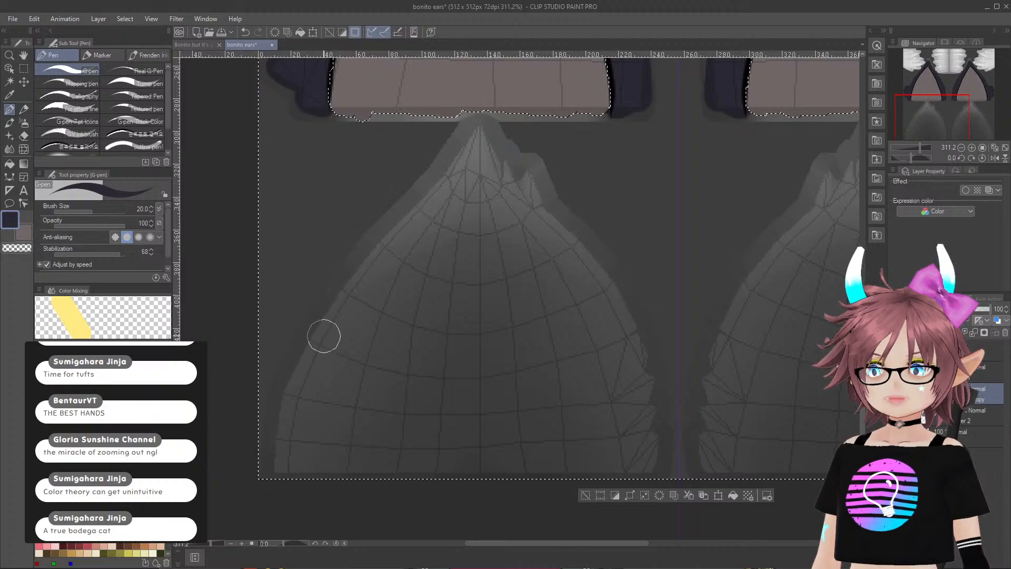
{"action": "mouse_move", "coordinate": [332, 309]}
{"action": "left_mouse_down"}
{"action": "mouse_move", "coordinate": [312, 356]}
{"action": "mouse_move", "coordinate": [339, 303]}
{"action": "mouse_move", "coordinate": [300, 376]}
{"action": "mouse_move", "coordinate": [301, 366]}
{"action": "mouse_move", "coordinate": [281, 476]}
{"action": "left_mouse_up"}
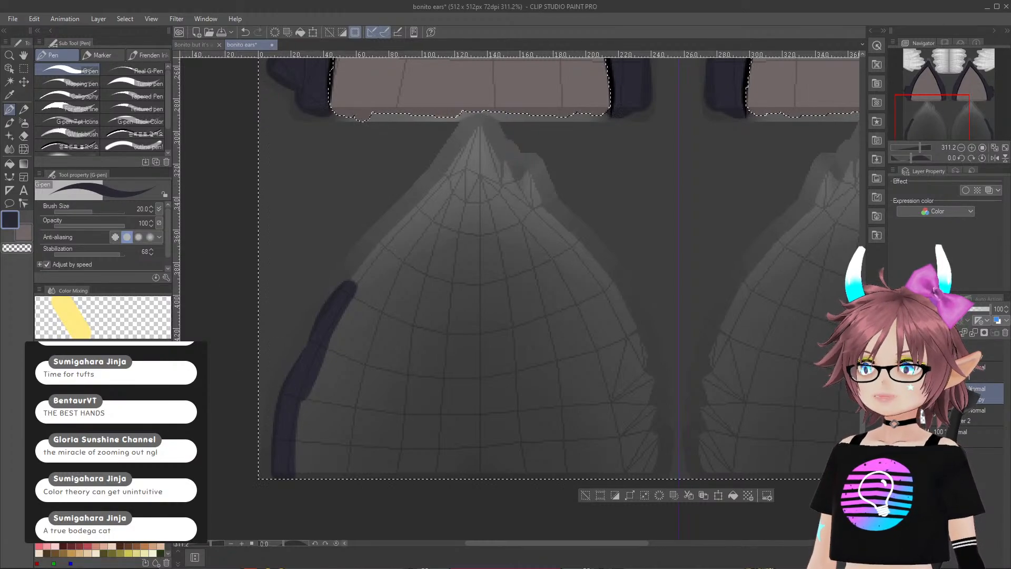
{"action": "mouse_move", "coordinate": [309, 420]}
{"action": "left_mouse_down"}
{"action": "mouse_move", "coordinate": [296, 463]}
{"action": "mouse_move", "coordinate": [576, 454]}
{"action": "left_mouse_up"}
{"action": "mouse_move", "coordinate": [493, 465]}
{"action": "left_mouse_down"}
{"action": "mouse_move", "coordinate": [643, 456]}
{"action": "mouse_move", "coordinate": [644, 391]}
{"action": "mouse_move", "coordinate": [614, 300]}
{"action": "mouse_move", "coordinate": [476, 135]}
{"action": "mouse_move", "coordinate": [437, 199]}
{"action": "mouse_move", "coordinate": [359, 282]}
{"action": "mouse_move", "coordinate": [370, 291]}
{"action": "mouse_move", "coordinate": [315, 393]}
{"action": "mouse_move", "coordinate": [314, 451]}
{"action": "mouse_move", "coordinate": [354, 406]}
{"action": "mouse_move", "coordinate": [361, 442]}
{"action": "mouse_move", "coordinate": [377, 420]}
{"action": "mouse_move", "coordinate": [395, 318]}
{"action": "mouse_move", "coordinate": [363, 381]}
{"action": "mouse_move", "coordinate": [361, 361]}
{"action": "mouse_move", "coordinate": [343, 384]}
{"action": "mouse_move", "coordinate": [342, 327]}
{"action": "mouse_move", "coordinate": [377, 343]}
{"action": "mouse_move", "coordinate": [406, 266]}
{"action": "mouse_move", "coordinate": [377, 330]}
{"action": "mouse_move", "coordinate": [431, 235]}
{"action": "mouse_move", "coordinate": [482, 185]}
{"action": "left_mouse_up"}
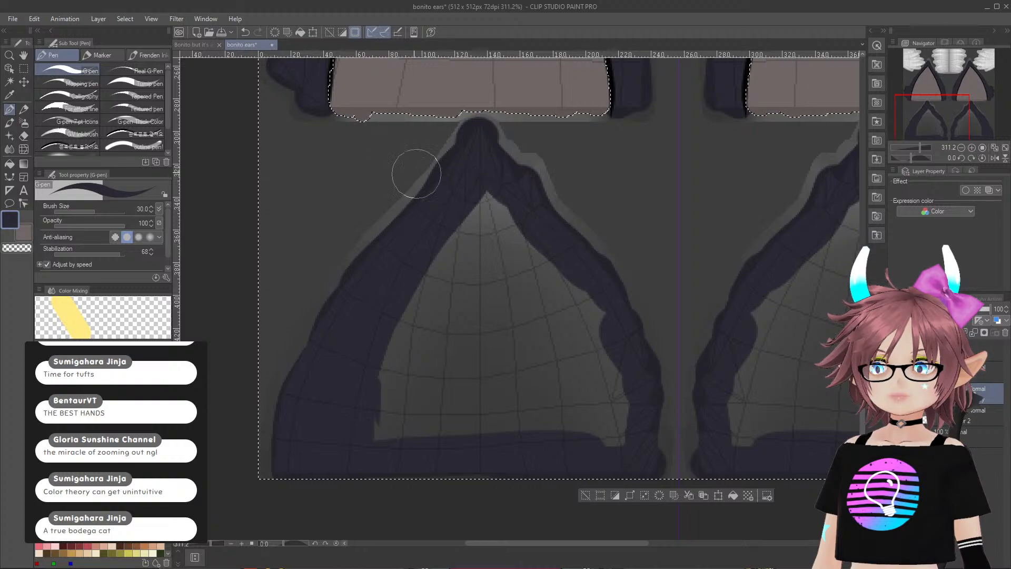
{"action": "left_click", "coordinate": [24, 134]}
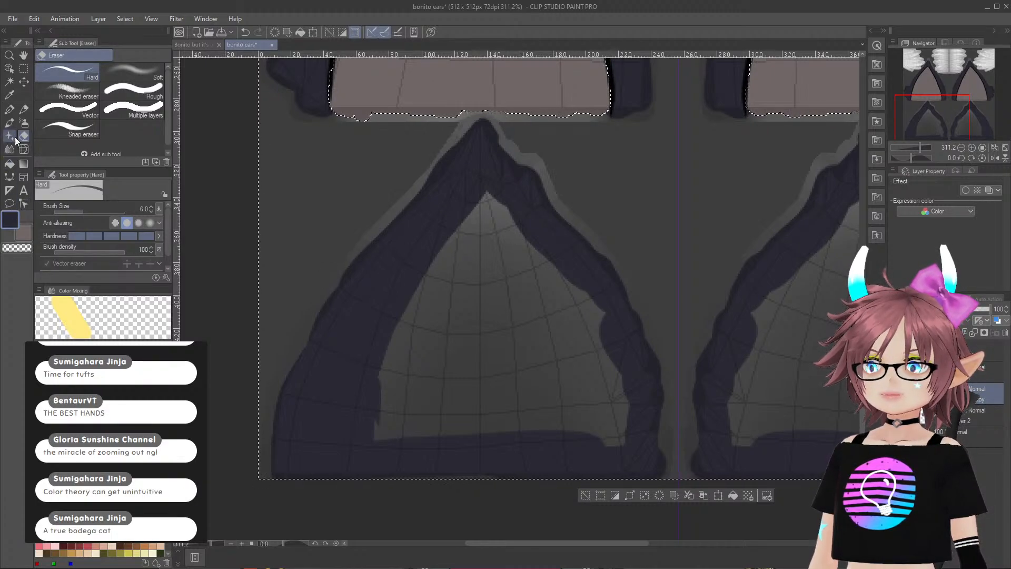
{"action": "left_click", "coordinate": [10, 111]}
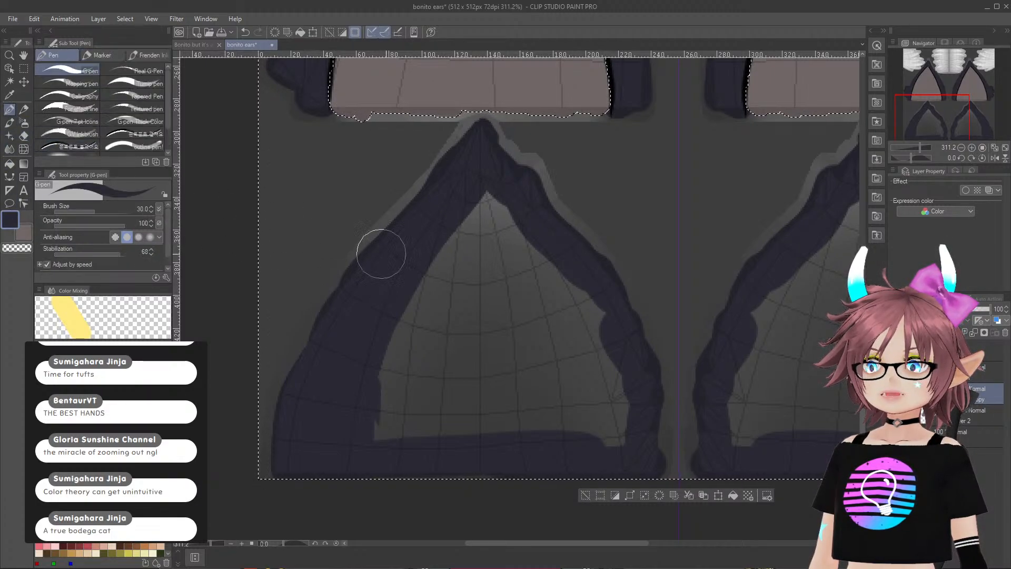
{"action": "mouse_move", "coordinate": [485, 226]}
{"action": "left_mouse_down"}
{"action": "mouse_move", "coordinate": [481, 199]}
{"action": "mouse_move", "coordinate": [583, 300]}
{"action": "mouse_move", "coordinate": [622, 418]}
{"action": "mouse_move", "coordinate": [605, 444]}
{"action": "mouse_move", "coordinate": [586, 420]}
{"action": "mouse_move", "coordinate": [599, 422]}
{"action": "mouse_move", "coordinate": [425, 434]}
{"action": "mouse_move", "coordinate": [366, 422]}
{"action": "mouse_move", "coordinate": [374, 368]}
{"action": "mouse_move", "coordinate": [397, 399]}
{"action": "mouse_move", "coordinate": [389, 425]}
{"action": "mouse_move", "coordinate": [601, 395]}
{"action": "mouse_move", "coordinate": [575, 330]}
{"action": "mouse_move", "coordinate": [479, 219]}
{"action": "mouse_move", "coordinate": [457, 230]}
{"action": "mouse_move", "coordinate": [397, 311]}
{"action": "mouse_move", "coordinate": [404, 379]}
{"action": "mouse_move", "coordinate": [434, 409]}
{"action": "mouse_move", "coordinate": [583, 361]}
{"action": "mouse_move", "coordinate": [481, 259]}
{"action": "mouse_move", "coordinate": [453, 270]}
{"action": "mouse_move", "coordinate": [406, 346]}
{"action": "mouse_move", "coordinate": [444, 384]}
{"action": "mouse_move", "coordinate": [530, 357]}
{"action": "mouse_move", "coordinate": [463, 290]}
{"action": "mouse_move", "coordinate": [440, 305]}
{"action": "mouse_move", "coordinate": [436, 355]}
{"action": "mouse_move", "coordinate": [485, 309]}
{"action": "mouse_move", "coordinate": [463, 350]}
{"action": "mouse_move", "coordinate": [510, 339]}
{"action": "mouse_move", "coordinate": [484, 320]}
{"action": "left_mouse_up"}
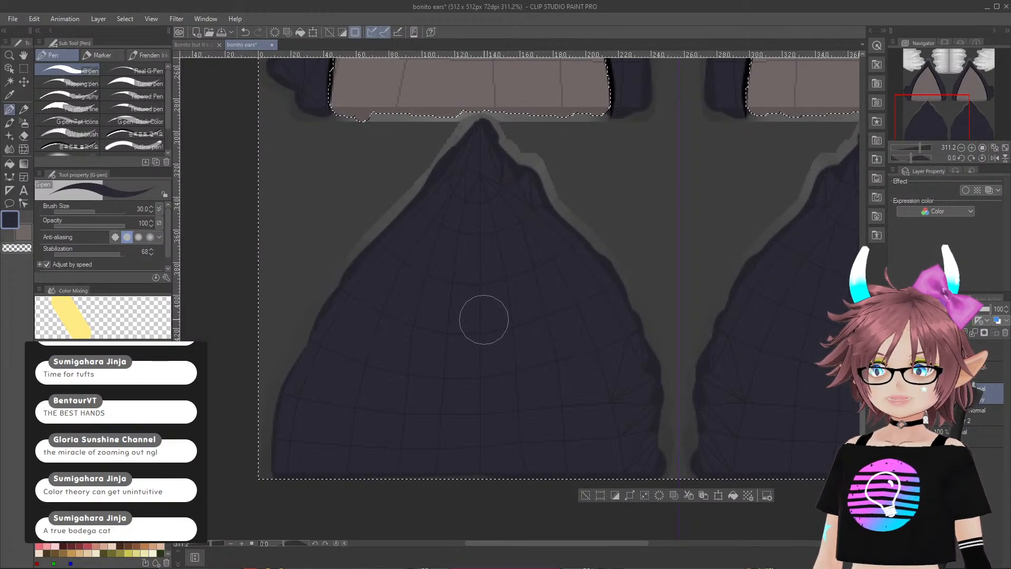
- Clear the selection, save the bonito ears file and export the texture with the wireframe guide layer hidden
{"action": "scroll", "coordinate": [483, 319], "scroll_direction": "down", "scroll_amount": 8}
{"action": "key", "text": "ctrl+d"}
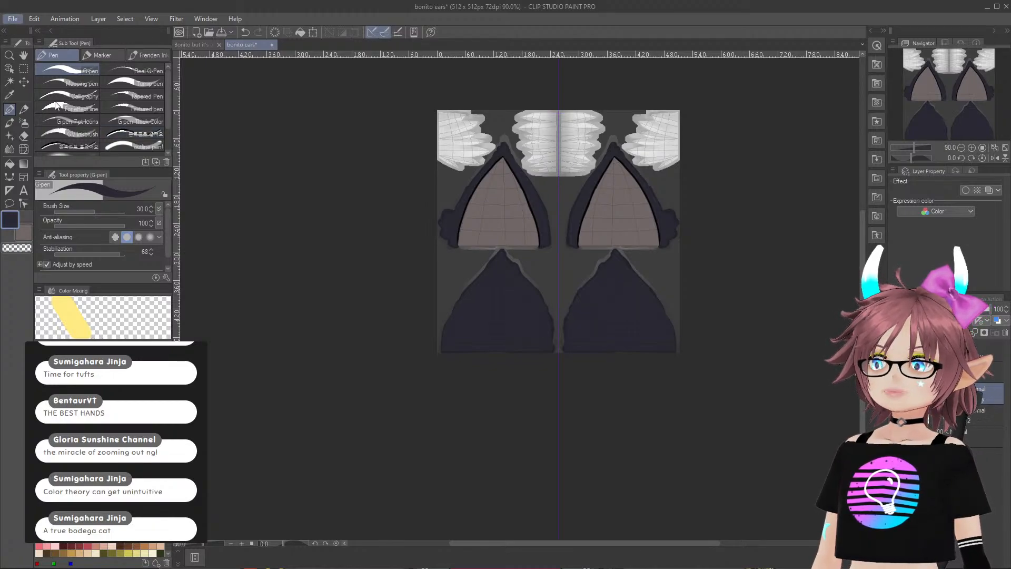
{"action": "key", "text": "ctrl+s"}
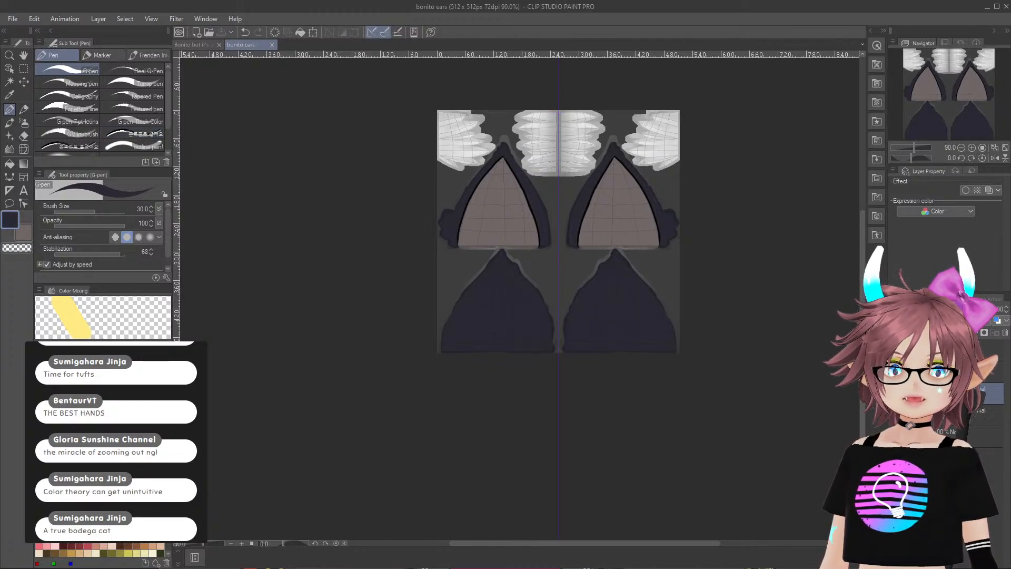
{"action": "left_click", "coordinate": [894, 351]}
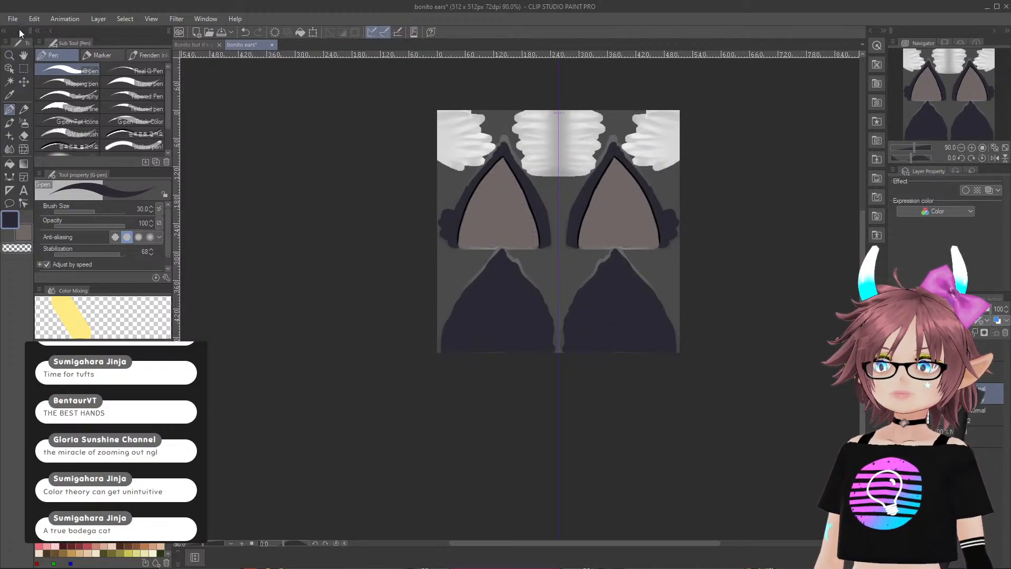
{"action": "left_click", "coordinate": [260, 171]}
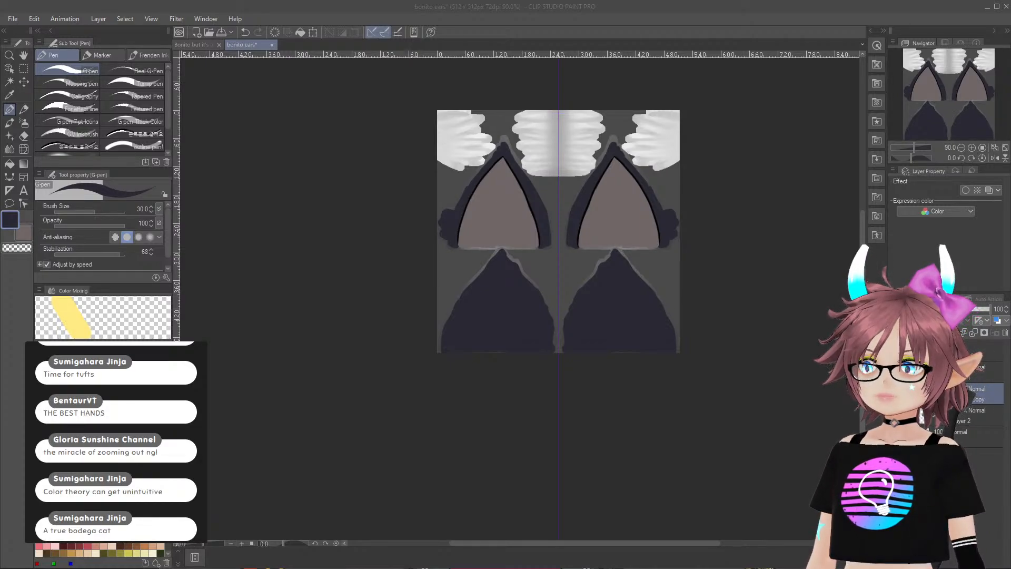
{"action": "left_click", "coordinate": [542, 214]}
- Switch to VRoid Studio and import the painted ear texture into the Cat Ears' Default Design layer in the Texture Editor
{"action": "left_click", "coordinate": [547, 562]}
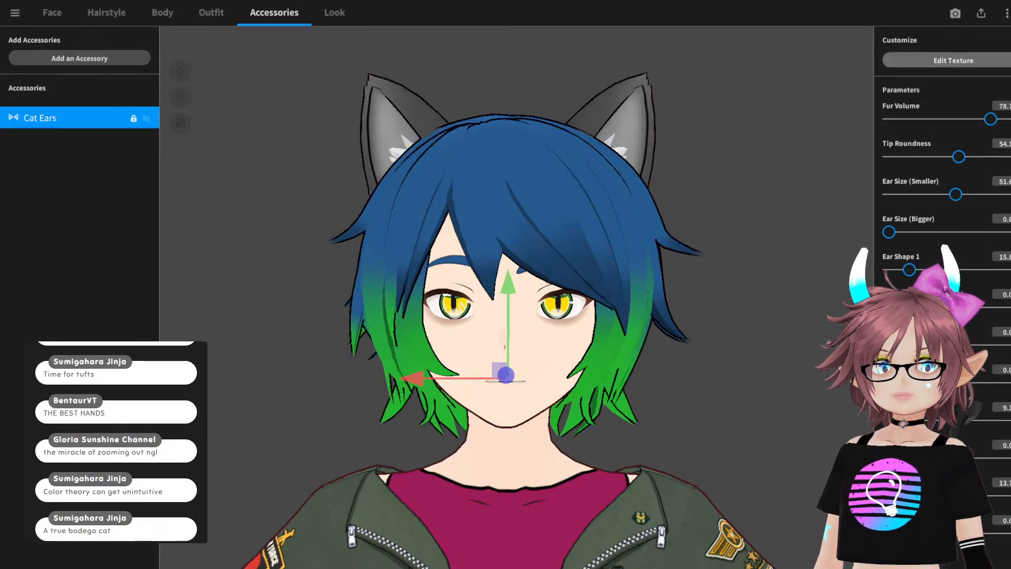
{"action": "left_click", "coordinate": [953, 60]}
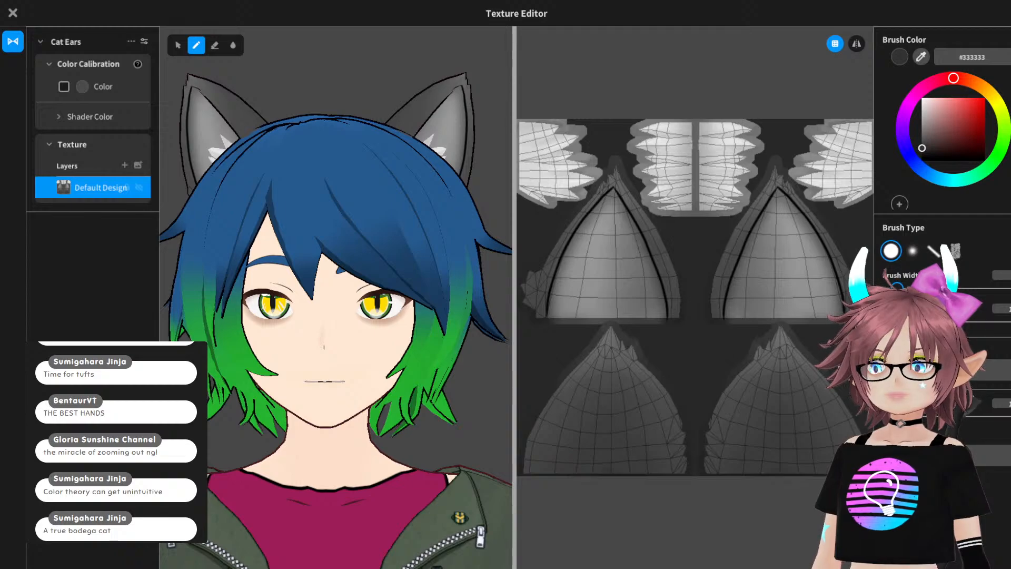
{"action": "right_click", "coordinate": [107, 189]}
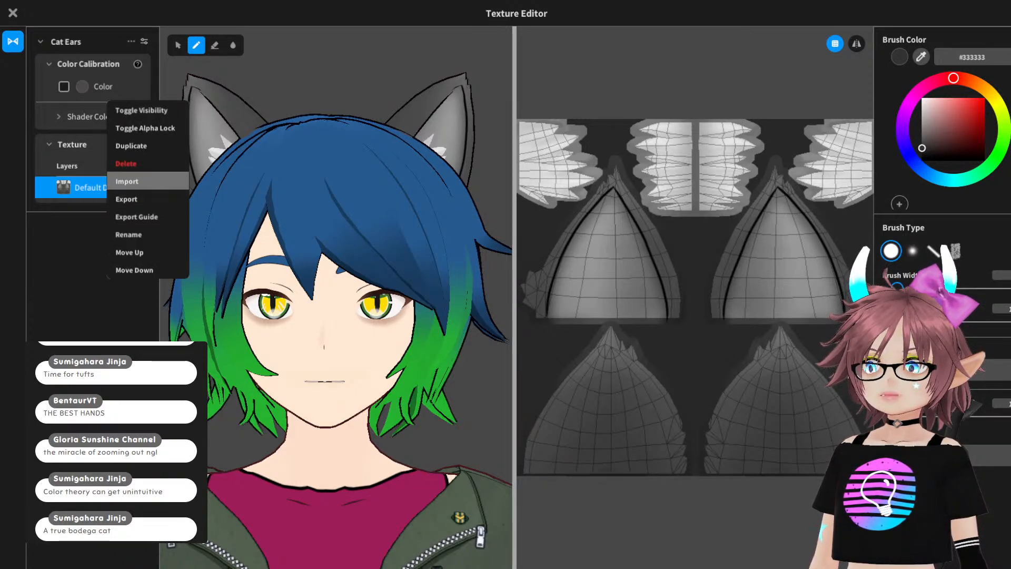
{"action": "left_click", "coordinate": [127, 181]}
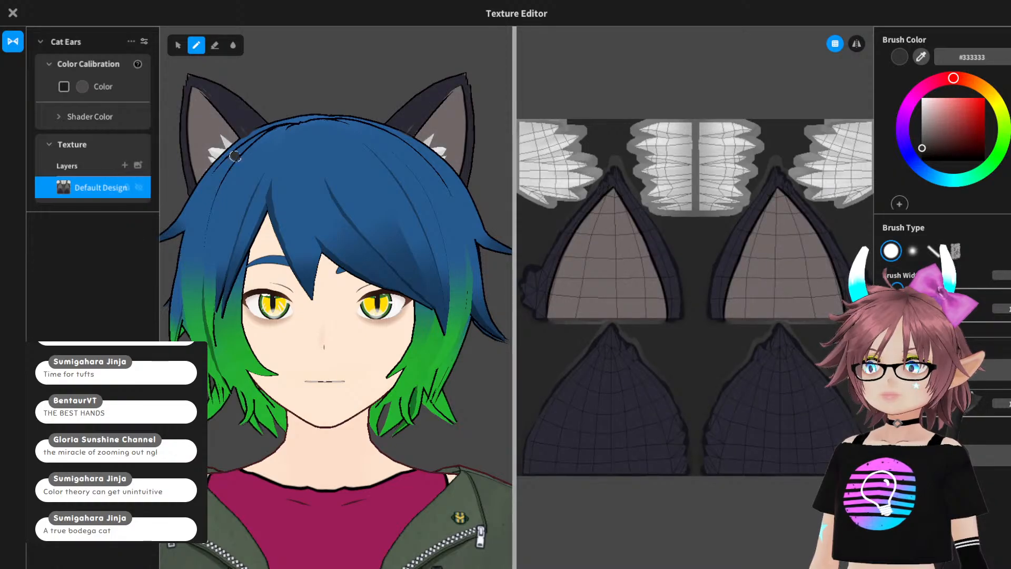
- Sample the ear's dark fur colour #2B2934 near its base on the model as brush colour and enable symmetrical painting
{"action": "right_click_drag", "start_coordinate": [316, 253], "coordinate": [453, 285]}
{"action": "right_click_drag", "start_coordinate": [237, 317], "coordinate": [474, 316]}
{"action": "scroll", "coordinate": [353, 148], "scroll_direction": "up", "scroll_amount": 5}
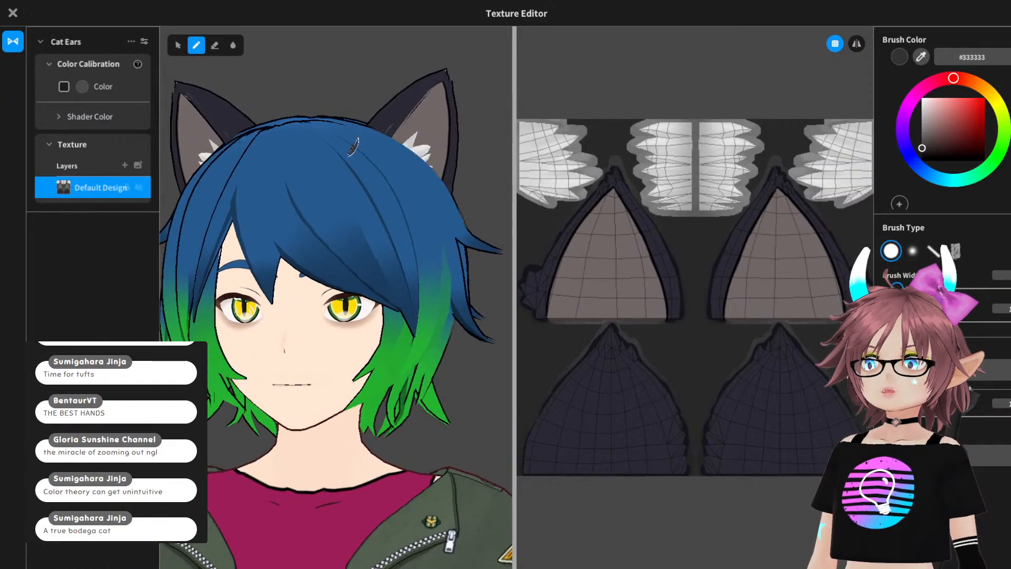
{"action": "scroll", "coordinate": [376, 134], "scroll_direction": "up", "scroll_amount": 5}
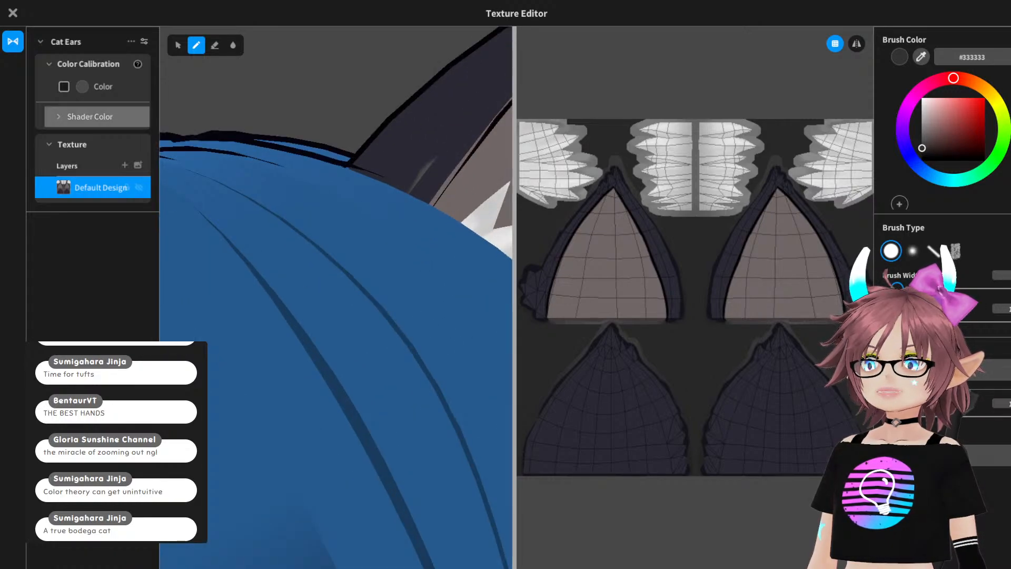
{"action": "left_click", "coordinate": [921, 56]}
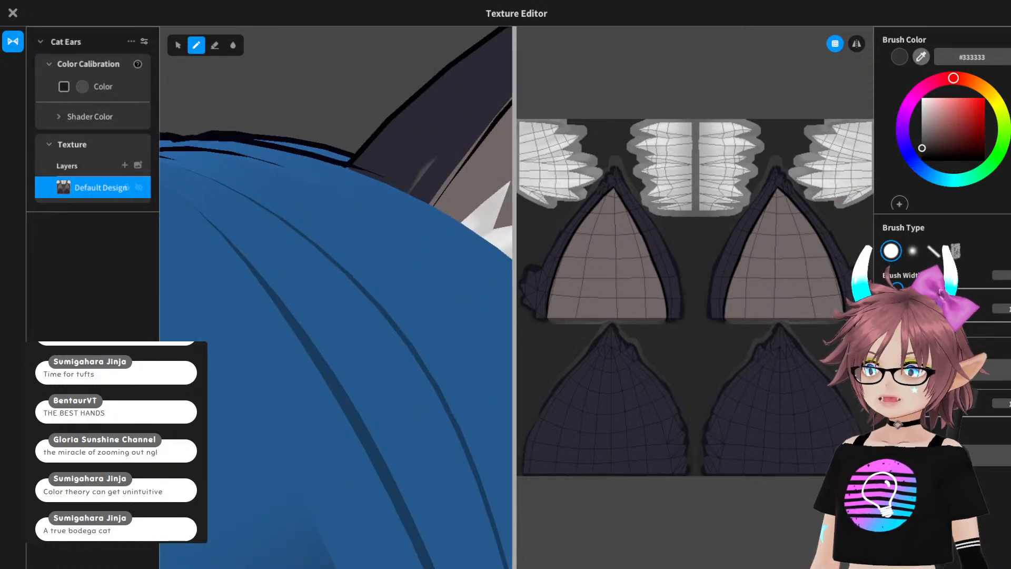
{"action": "left_click", "coordinate": [418, 125]}
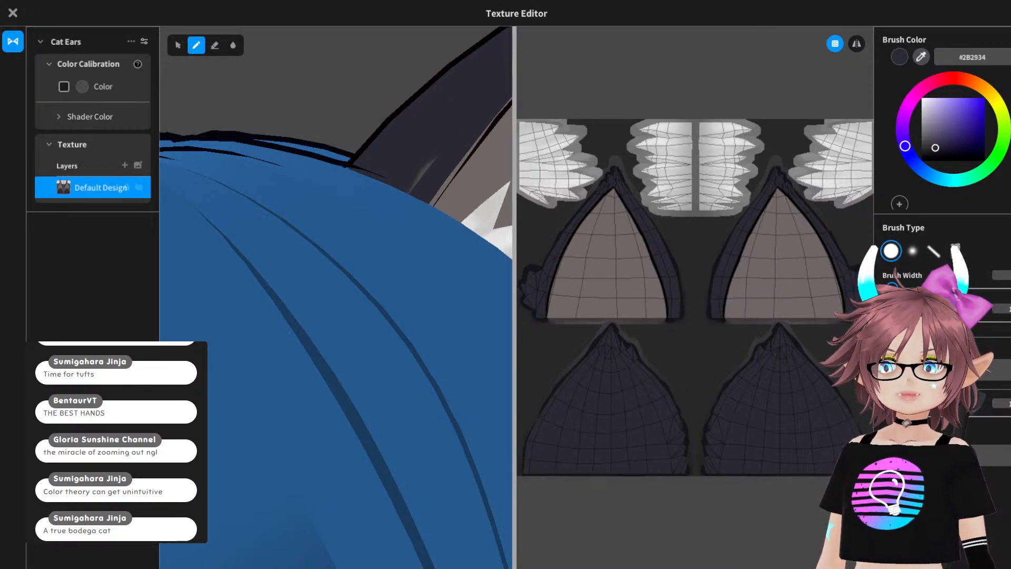
{"action": "left_click", "coordinate": [857, 43]}
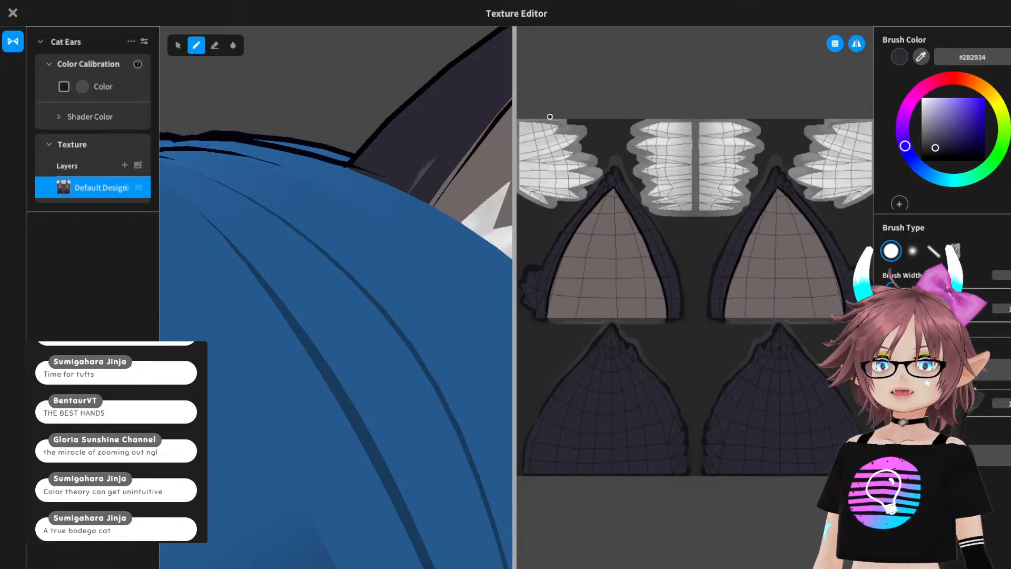
- Paint over the light streaks at the base of the ear's rim on the 3D model with the sampled dark colour
{"action": "mouse_move", "coordinate": [435, 149]}
{"action": "left_mouse_down"}
{"action": "mouse_move", "coordinate": [416, 183]}
{"action": "mouse_move", "coordinate": [445, 154]}
{"action": "mouse_move", "coordinate": [417, 183]}
{"action": "mouse_move", "coordinate": [440, 160]}
{"action": "mouse_move", "coordinate": [423, 168]}
{"action": "left_mouse_up"}
{"action": "mouse_move", "coordinate": [423, 168]}
{"action": "right_mouse_down"}
{"action": "mouse_move", "coordinate": [273, 165]}
{"action": "mouse_move", "coordinate": [160, 197]}
{"action": "right_mouse_up"}
{"action": "right_click_drag", "start_coordinate": [294, 161], "coordinate": [161, 164]}
{"action": "mouse_move", "coordinate": [348, 159]}
{"action": "right_mouse_down"}
{"action": "mouse_move", "coordinate": [327, 158]}
{"action": "mouse_move", "coordinate": [340, 158]}
{"action": "right_mouse_up"}
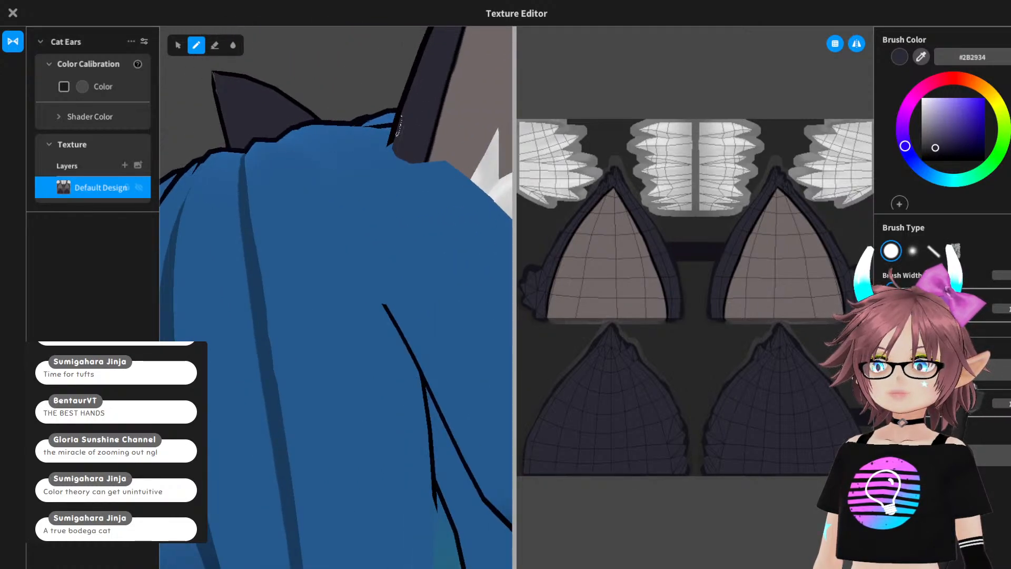
{"action": "right_click_drag", "start_coordinate": [421, 135], "coordinate": [537, 138]}
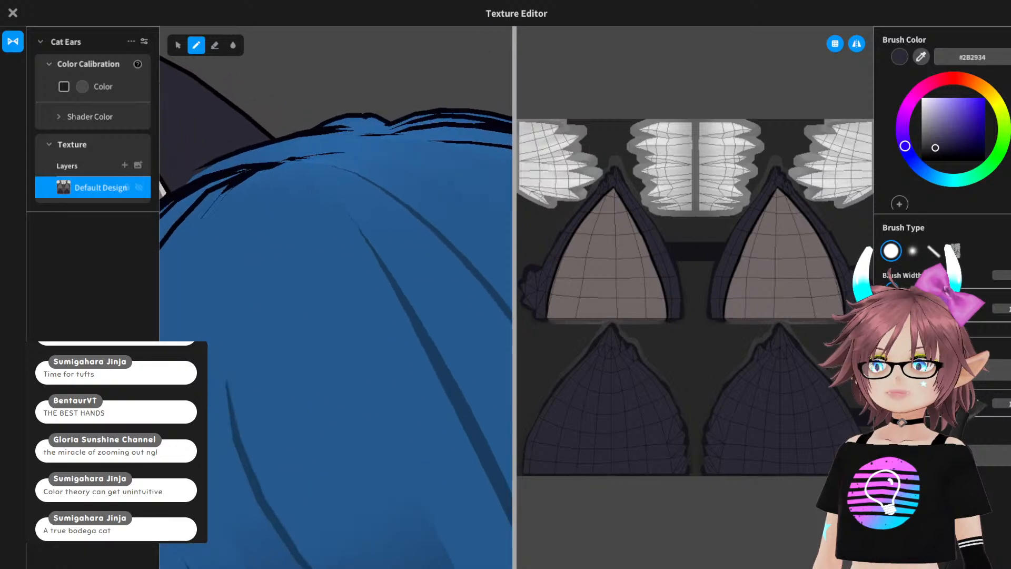
{"action": "middle_click_drag", "start_coordinate": [447, 153], "coordinate": [284, 178]}
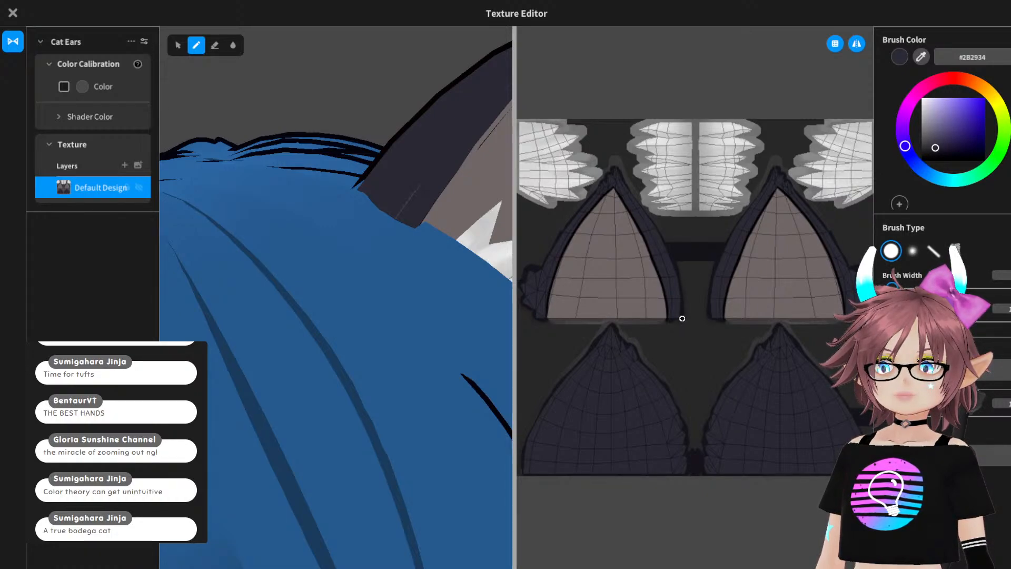
- Try to cover the remaining streaks along the ear's rim and tip with dark strokes, undoing each attempt
{"action": "left_click_drag", "start_coordinate": [684, 313], "coordinate": [680, 262]}
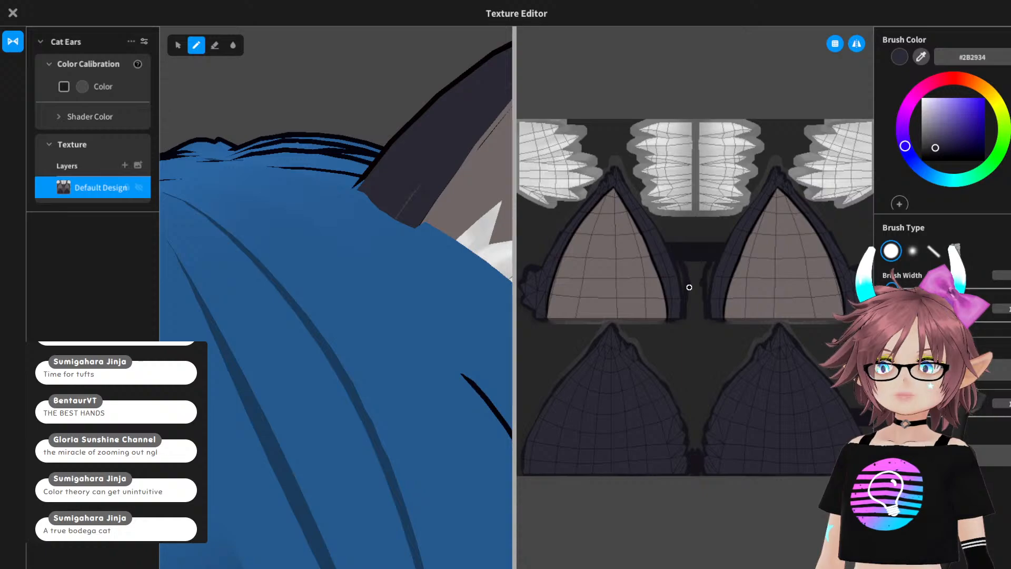
{"action": "key", "text": "ctrl+z"}
{"action": "mouse_move", "coordinate": [386, 212]}
{"action": "right_mouse_down"}
{"action": "mouse_move", "coordinate": [464, 211]}
{"action": "mouse_move", "coordinate": [506, 184]}
{"action": "mouse_move", "coordinate": [493, 264]}
{"action": "mouse_move", "coordinate": [503, 253]}
{"action": "right_mouse_up"}
{"action": "middle_click_drag", "start_coordinate": [337, 295], "coordinate": [374, 288]}
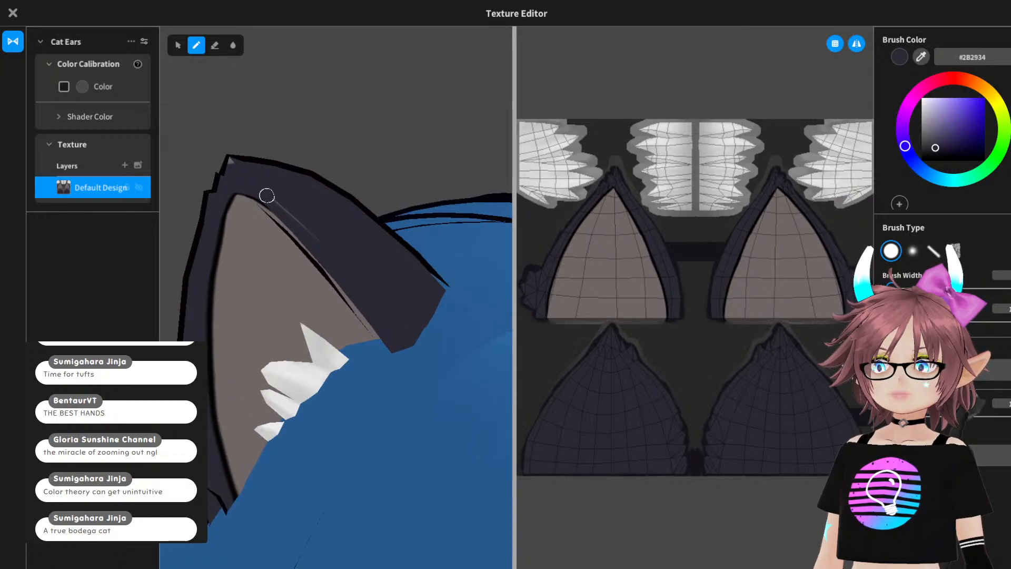
{"action": "mouse_move", "coordinate": [266, 194]}
{"action": "left_mouse_down"}
{"action": "mouse_move", "coordinate": [313, 239]}
{"action": "mouse_move", "coordinate": [231, 160]}
{"action": "left_mouse_up"}
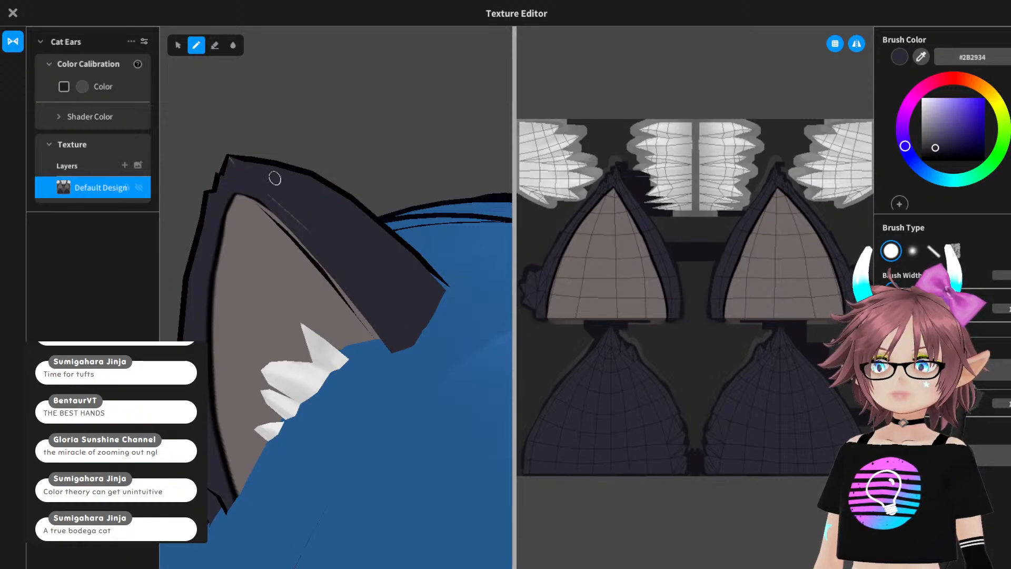
{"action": "key", "text": "ctrl+z"}
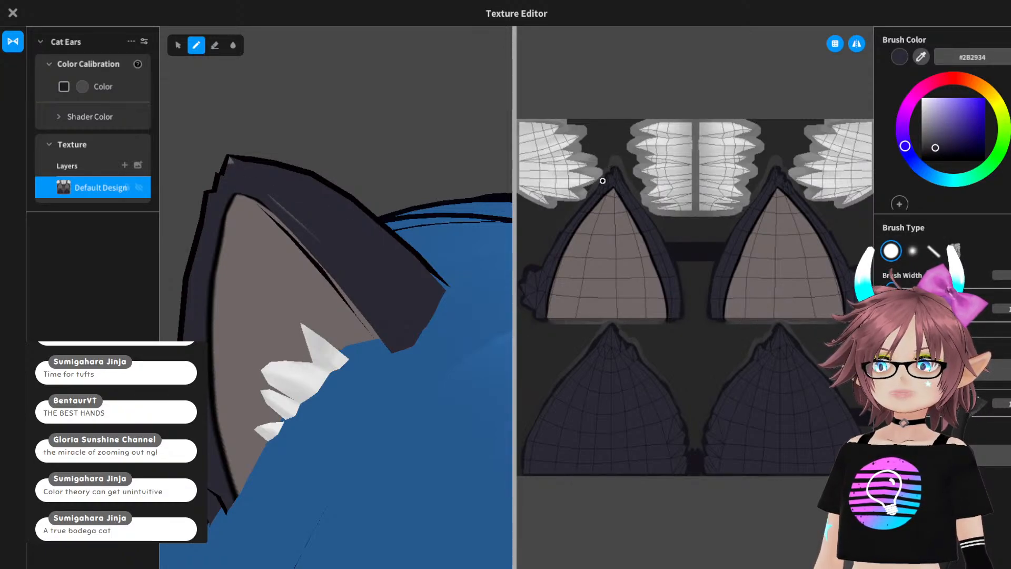
- Compare the ears on the model's front view with the Bonito reference image in Clip Studio Paint
{"action": "scroll", "coordinate": [361, 230], "scroll_direction": "down", "scroll_amount": 3}
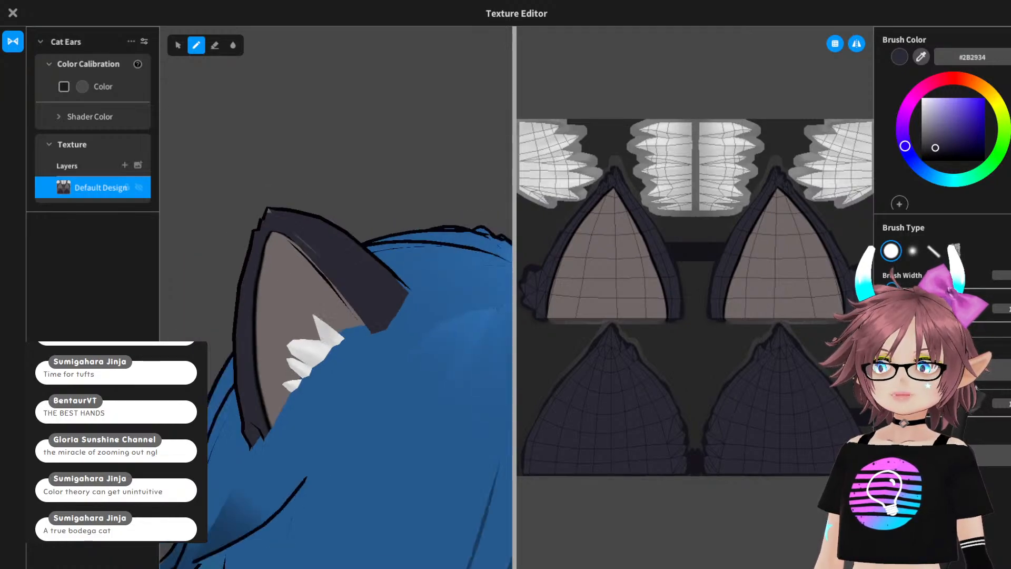
{"action": "scroll", "coordinate": [336, 298], "scroll_direction": "down", "scroll_amount": 5}
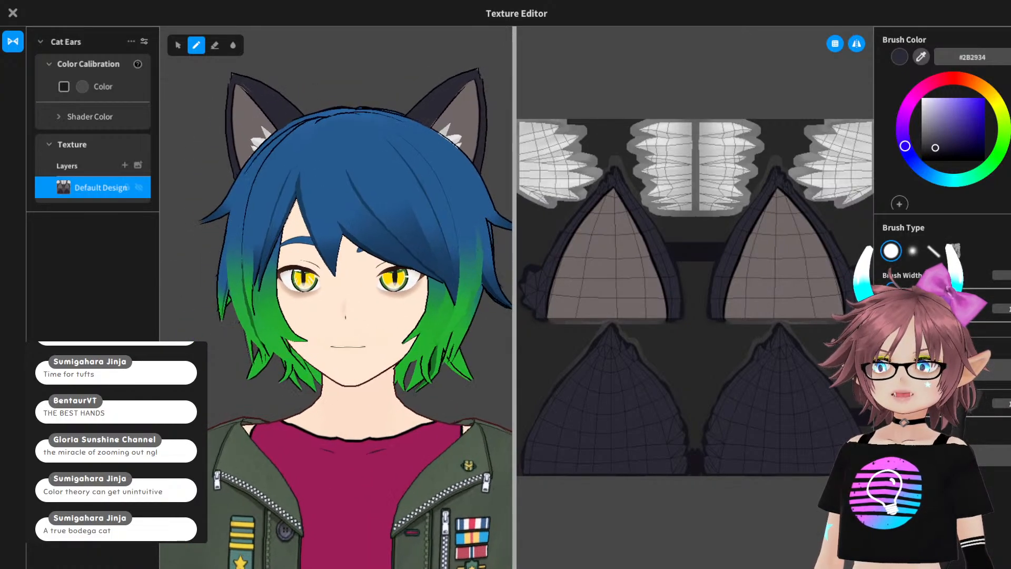
{"action": "mouse_move", "coordinate": [337, 298]}
{"action": "right_mouse_down"}
{"action": "mouse_move", "coordinate": [363, 300]}
{"action": "mouse_move", "coordinate": [350, 311]}
{"action": "right_mouse_up"}
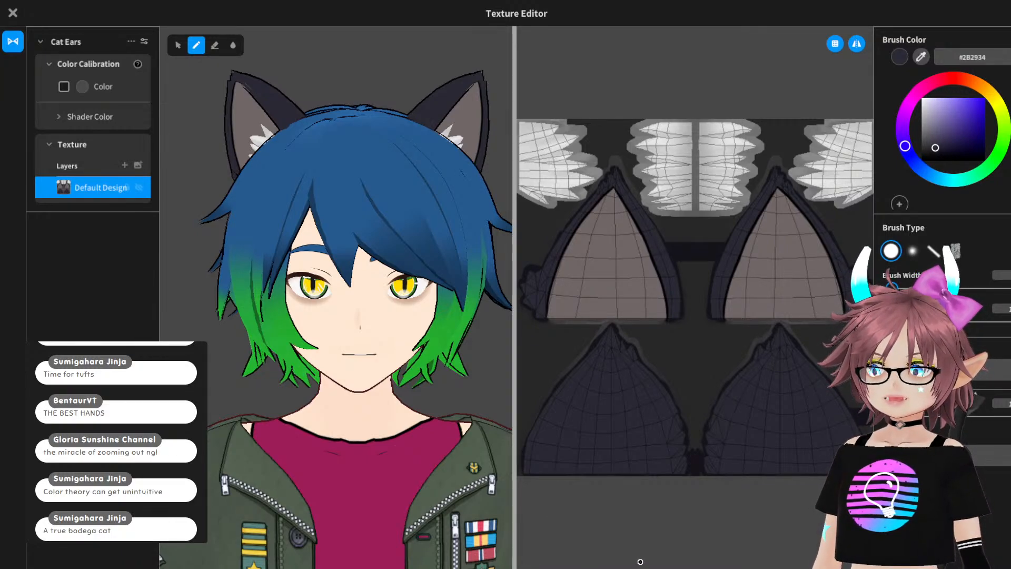
{"action": "key", "text": "alt+Tab"}
{"action": "left_click", "coordinate": [196, 45]}
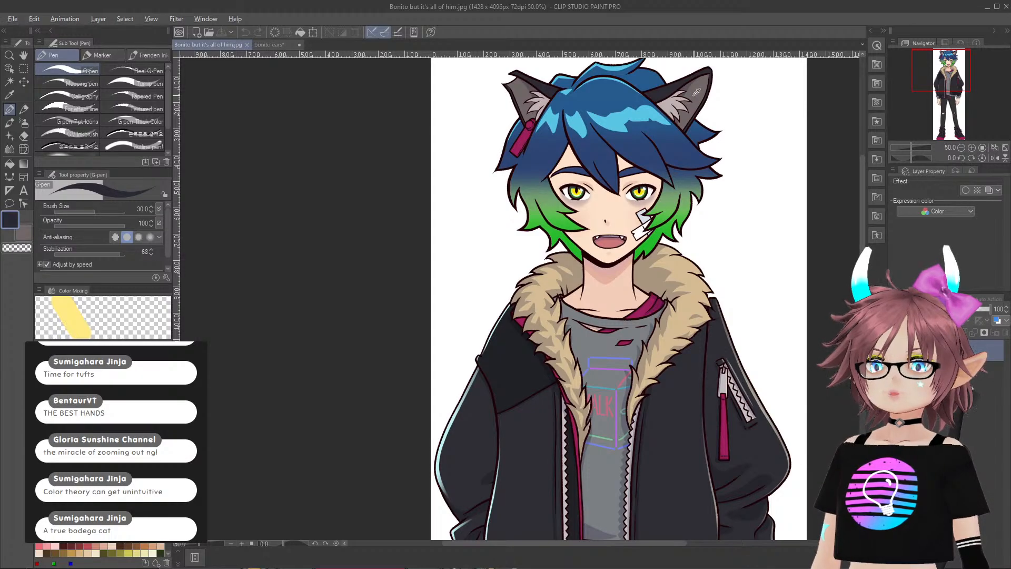
{"action": "key", "text": "alt+Tab"}
{"action": "key", "text": "alt+Tab"}
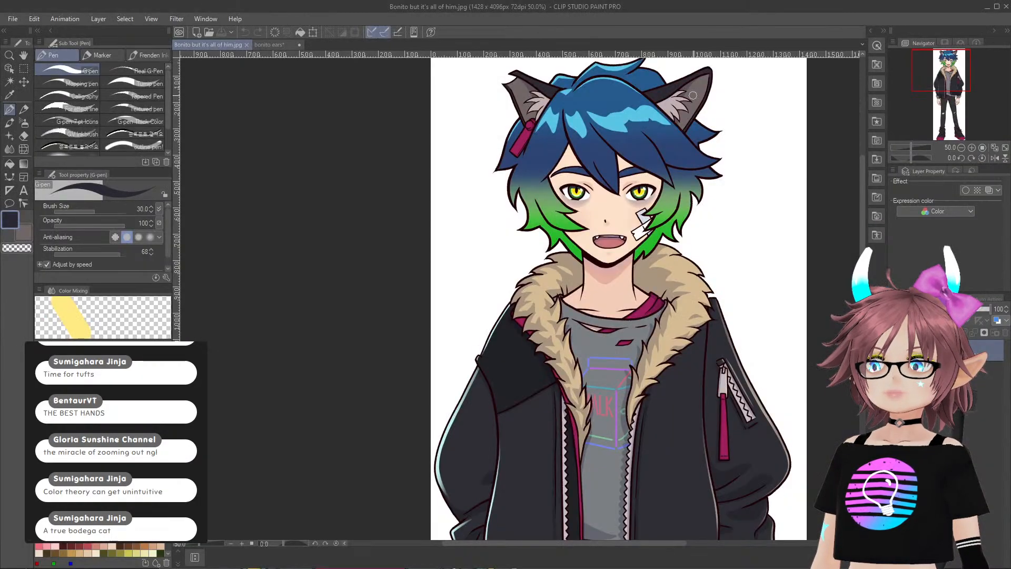
{"action": "key", "text": "alt+Tab"}
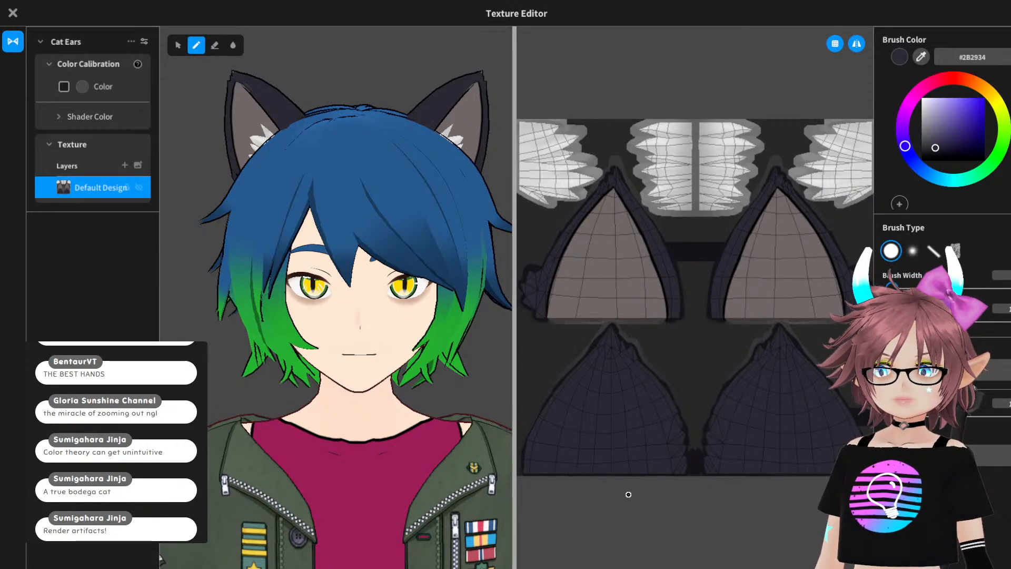
{"action": "key", "text": "alt+Tab"}
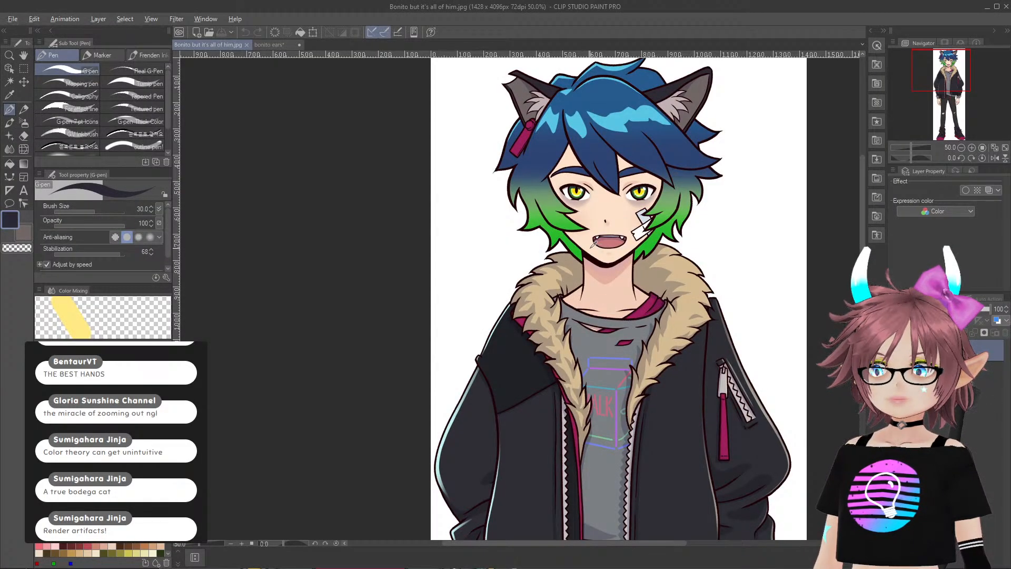
- In the bonito ears texture, widen the dark fur along the left ear's outer rim using the G-pen at size 20
{"action": "left_click", "coordinate": [264, 44]}
{"action": "scroll", "coordinate": [496, 226], "scroll_direction": "up", "scroll_amount": 4}
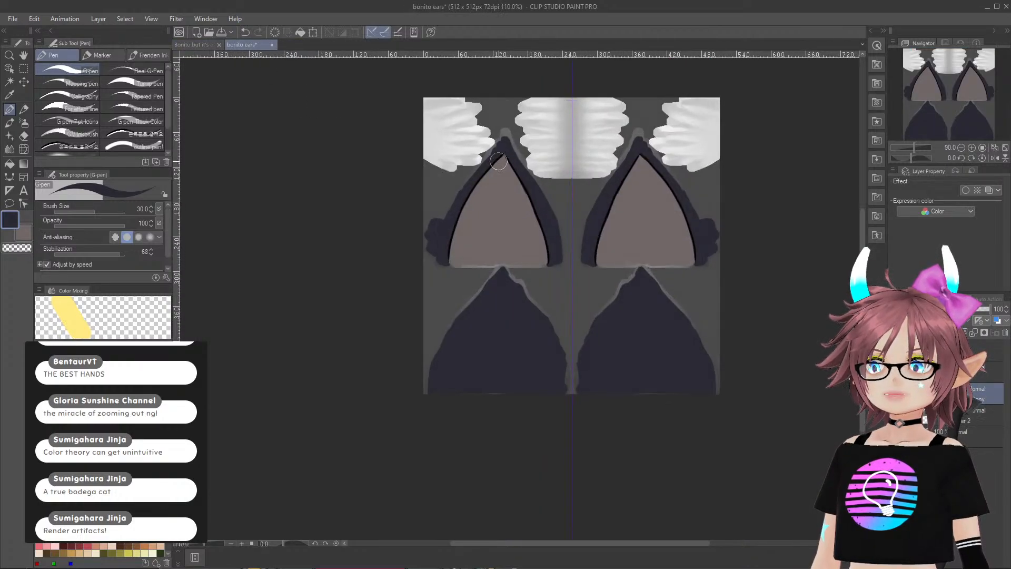
{"action": "scroll", "coordinate": [499, 162], "scroll_direction": "up", "scroll_amount": 3}
{"action": "scroll", "coordinate": [514, 163], "scroll_direction": "down", "scroll_amount": 2}
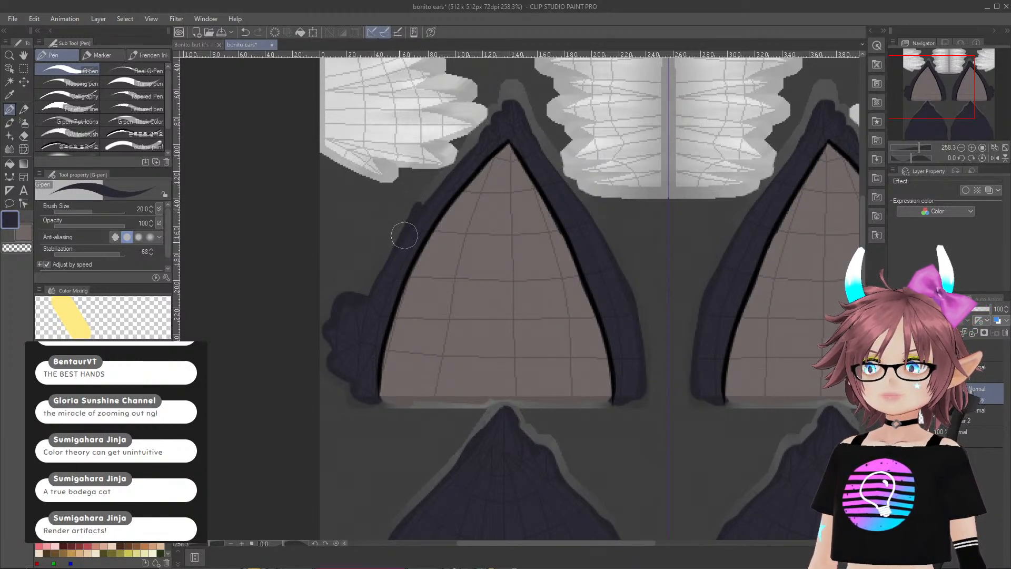
{"action": "left_click_drag", "start_coordinate": [404, 235], "coordinate": [427, 179]}
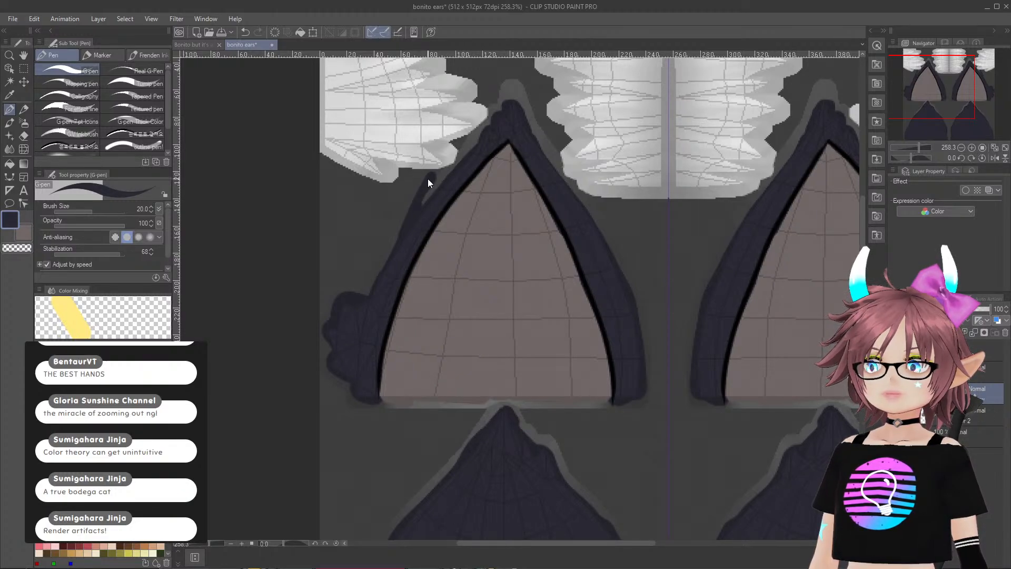
{"action": "key", "text": "ctrl+z"}
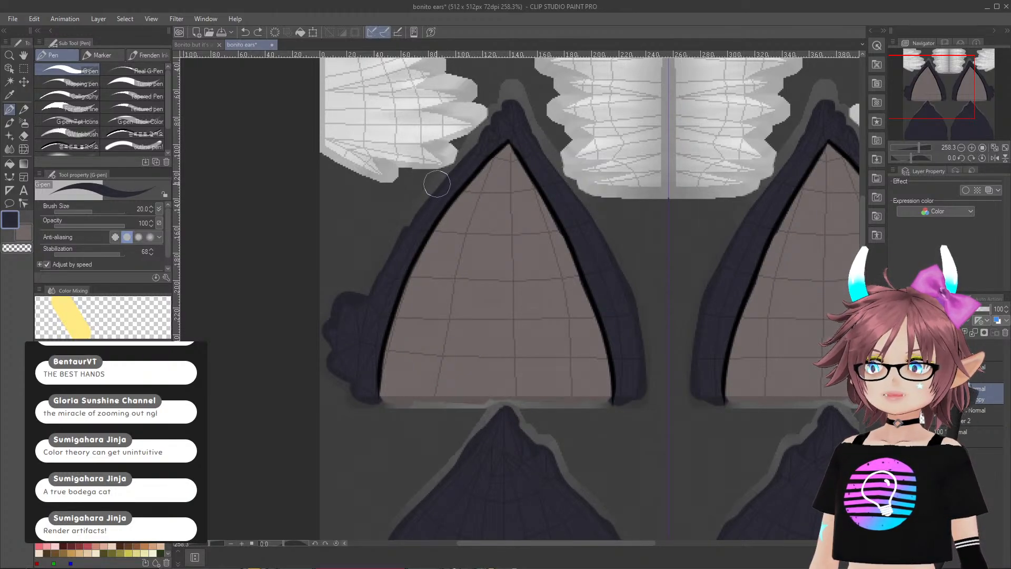
{"action": "left_click_drag", "start_coordinate": [437, 185], "coordinate": [416, 222]}
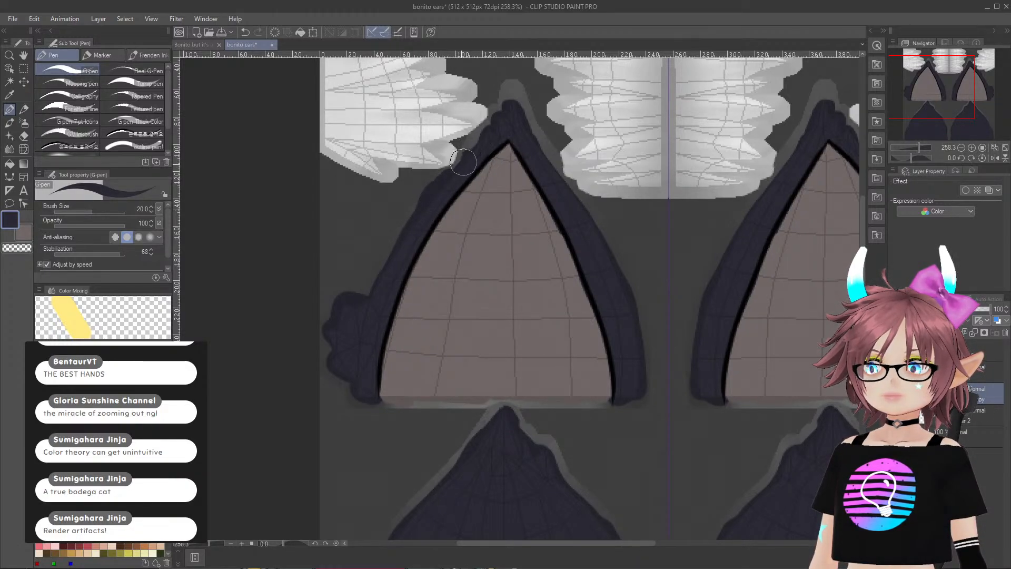
- Extend the dark fur past the wireframe edges around the left ear's tip, down its inner side and at the lower outer corner
{"action": "mouse_move", "coordinate": [460, 166]}
{"action": "left_mouse_down"}
{"action": "mouse_move", "coordinate": [468, 138]}
{"action": "mouse_move", "coordinate": [495, 119]}
{"action": "mouse_move", "coordinate": [505, 79]}
{"action": "mouse_move", "coordinate": [545, 158]}
{"action": "left_mouse_up"}
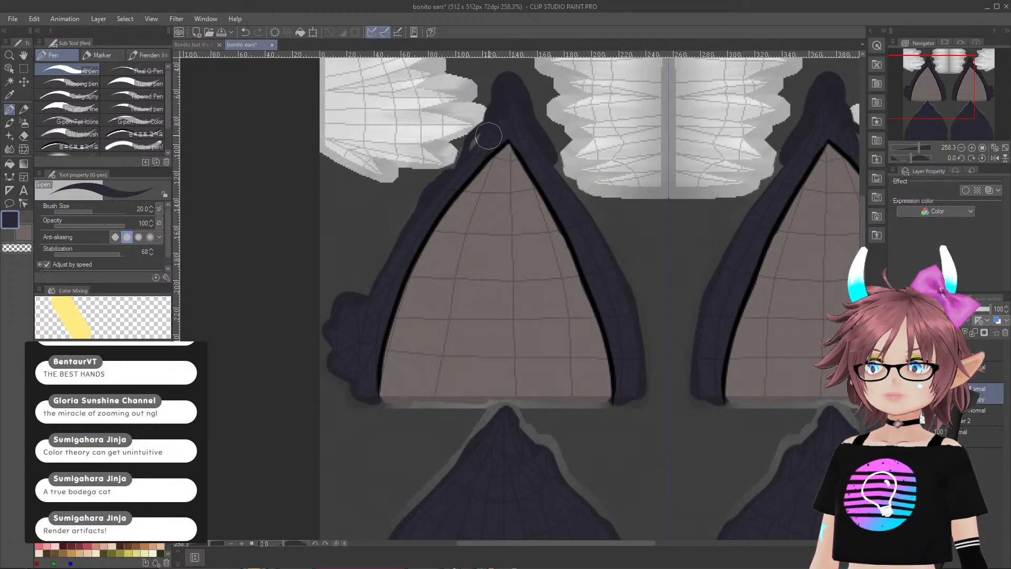
{"action": "left_click_drag", "start_coordinate": [489, 136], "coordinate": [471, 155]}
{"action": "mouse_move", "coordinate": [547, 157]}
{"action": "left_mouse_down"}
{"action": "mouse_move", "coordinate": [605, 240]}
{"action": "mouse_move", "coordinate": [642, 338]}
{"action": "mouse_move", "coordinate": [652, 406]}
{"action": "mouse_move", "coordinate": [623, 409]}
{"action": "left_mouse_up"}
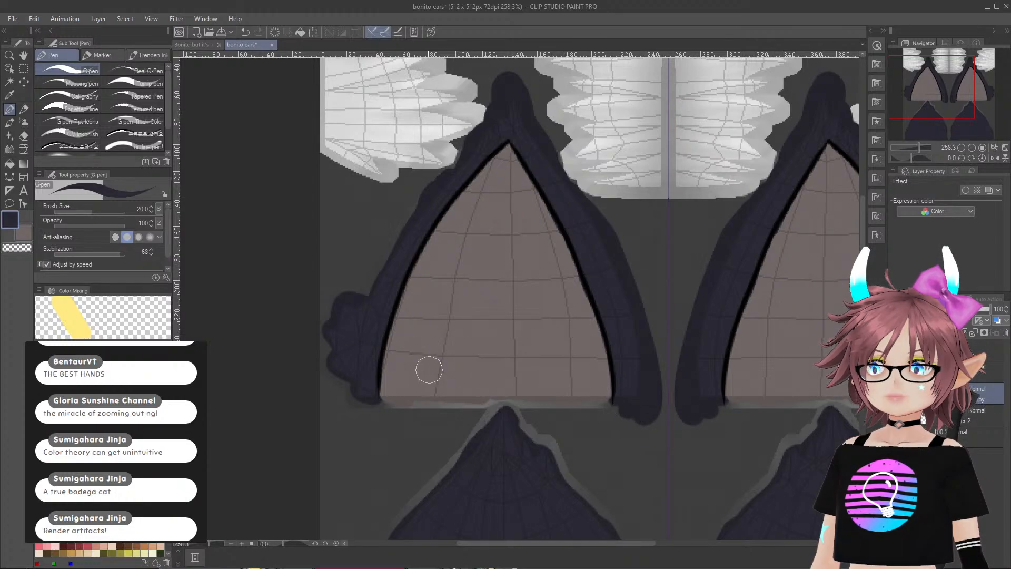
{"action": "mouse_move", "coordinate": [364, 391]}
{"action": "left_mouse_down"}
{"action": "mouse_move", "coordinate": [356, 398]}
{"action": "mouse_move", "coordinate": [377, 405]}
{"action": "mouse_move", "coordinate": [357, 403]}
{"action": "left_mouse_up"}
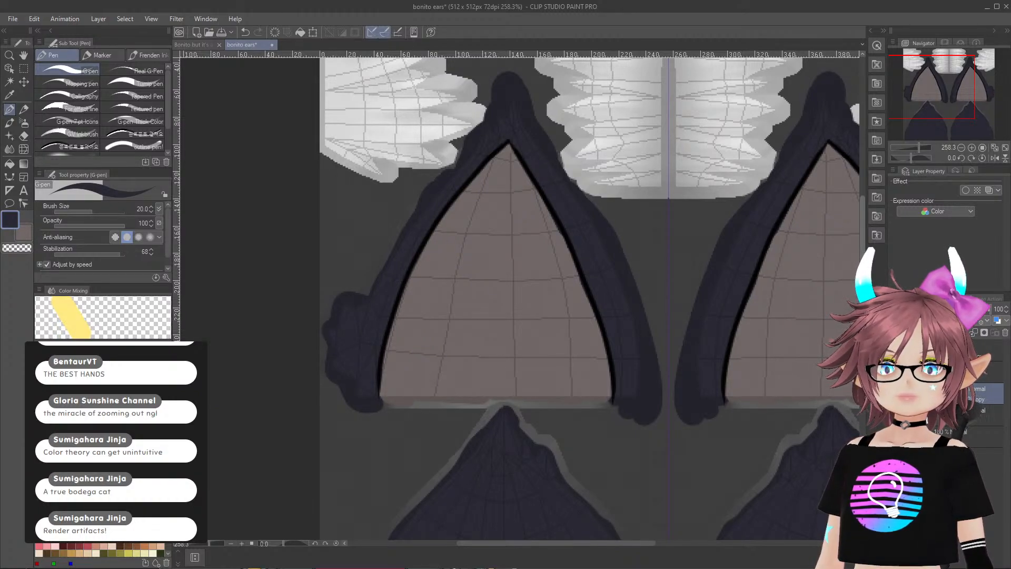
- Extend the dark fur past the wireframe edges around the lower ear-back shapes using the G-pen at size 20
{"action": "scroll", "coordinate": [651, 379], "scroll_direction": "down", "scroll_amount": 10}
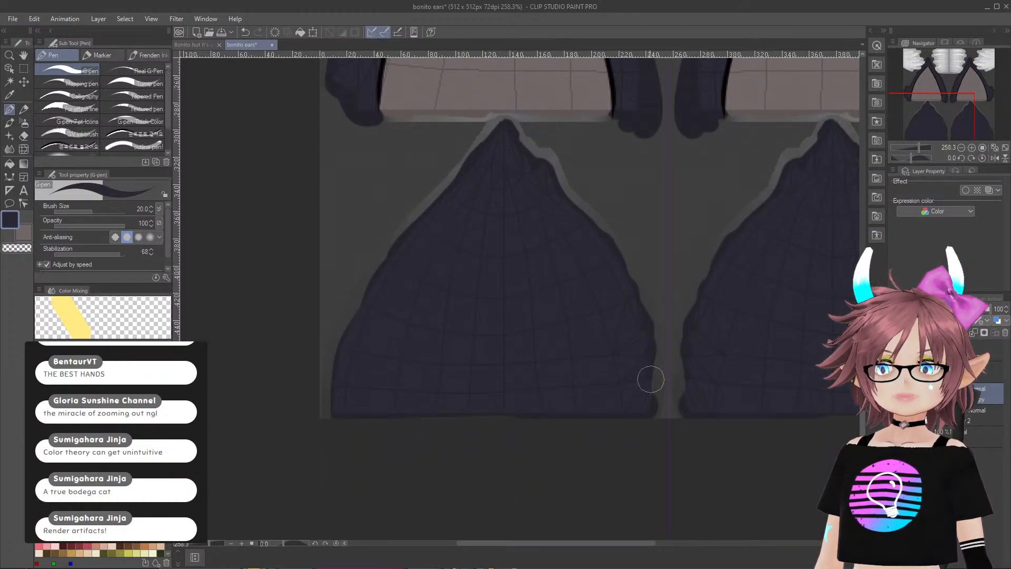
{"action": "mouse_move", "coordinate": [652, 399]}
{"action": "left_mouse_down"}
{"action": "mouse_move", "coordinate": [641, 302]}
{"action": "mouse_move", "coordinate": [602, 221]}
{"action": "mouse_move", "coordinate": [556, 175]}
{"action": "mouse_move", "coordinate": [553, 155]}
{"action": "mouse_move", "coordinate": [503, 128]}
{"action": "mouse_move", "coordinate": [405, 231]}
{"action": "mouse_move", "coordinate": [363, 299]}
{"action": "mouse_move", "coordinate": [329, 364]}
{"action": "mouse_move", "coordinate": [333, 410]}
{"action": "left_mouse_up"}
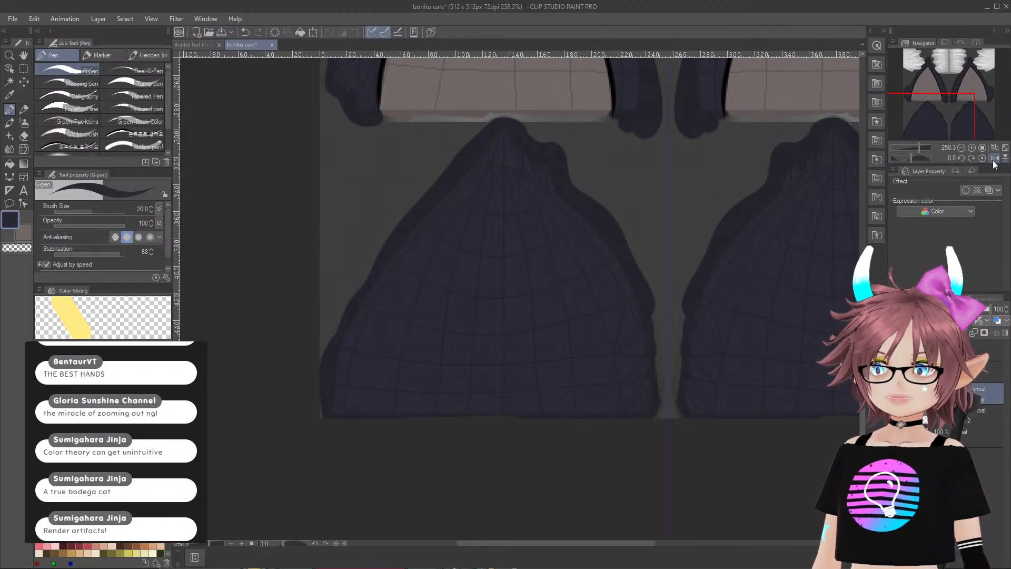
{"action": "scroll", "coordinate": [553, 248], "scroll_direction": "down", "scroll_amount": 4}
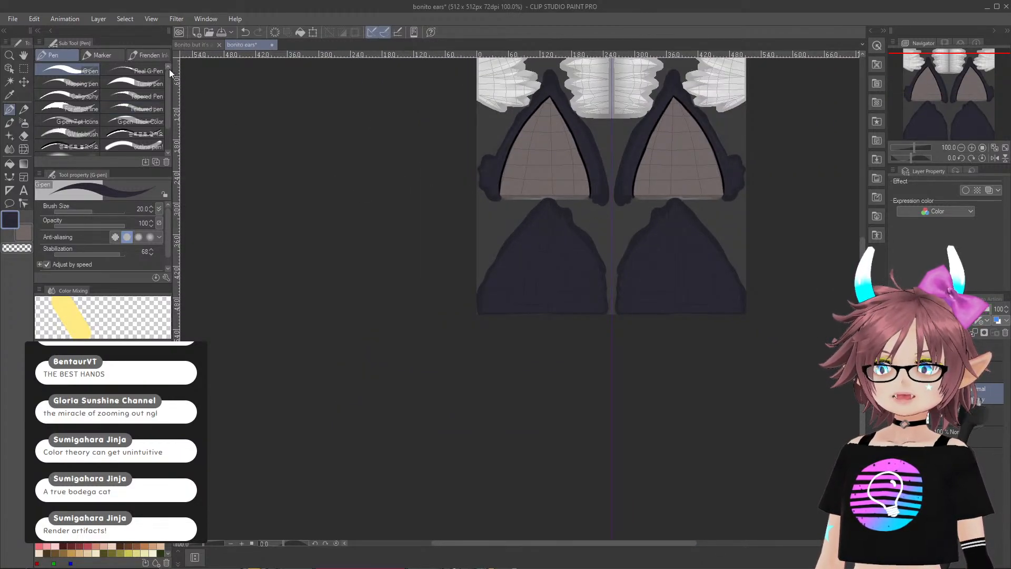
{"action": "left_click", "coordinate": [25, 58]}
{"action": "left_click_drag", "start_coordinate": [395, 188], "coordinate": [307, 287]}
{"action": "scroll", "coordinate": [322, 284], "scroll_direction": "up", "scroll_amount": 4}
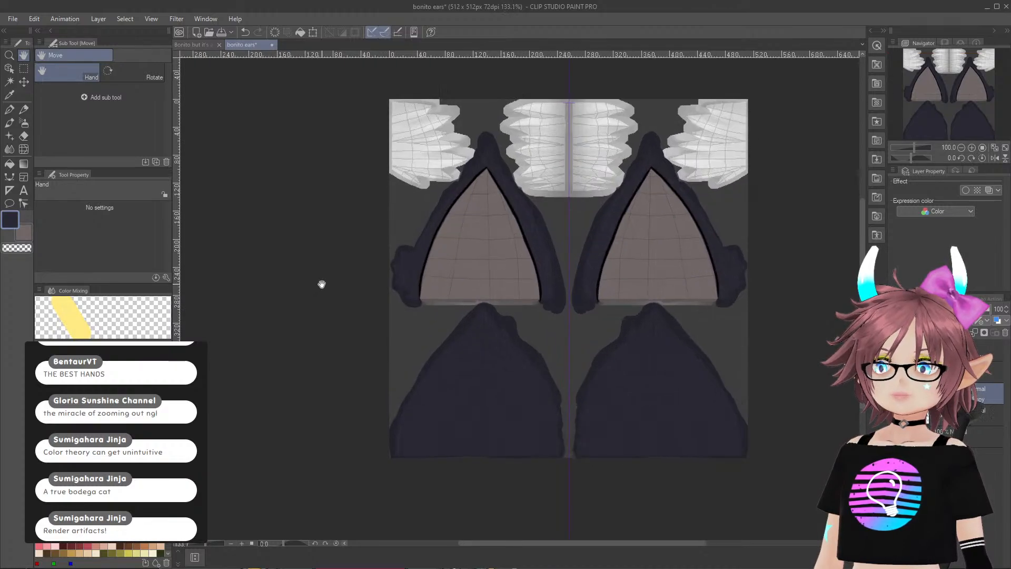
- Export the bonito ears texture without the wireframe and import it into the Cat Ears' Default Design layer in VRoid Studio
{"action": "scroll", "coordinate": [322, 282], "scroll_direction": "down", "scroll_amount": 1}
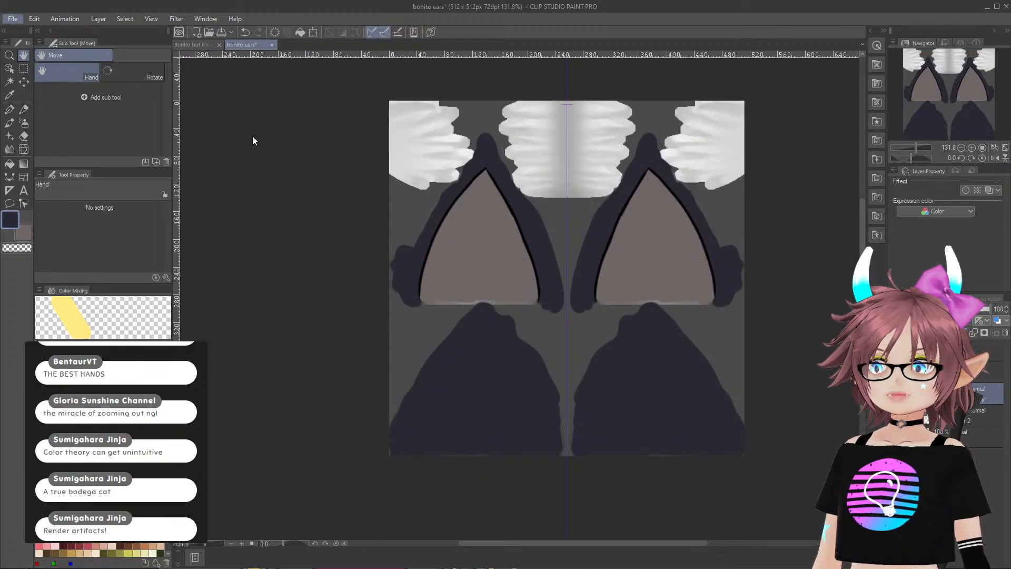
{"action": "left_click", "coordinate": [261, 169]}
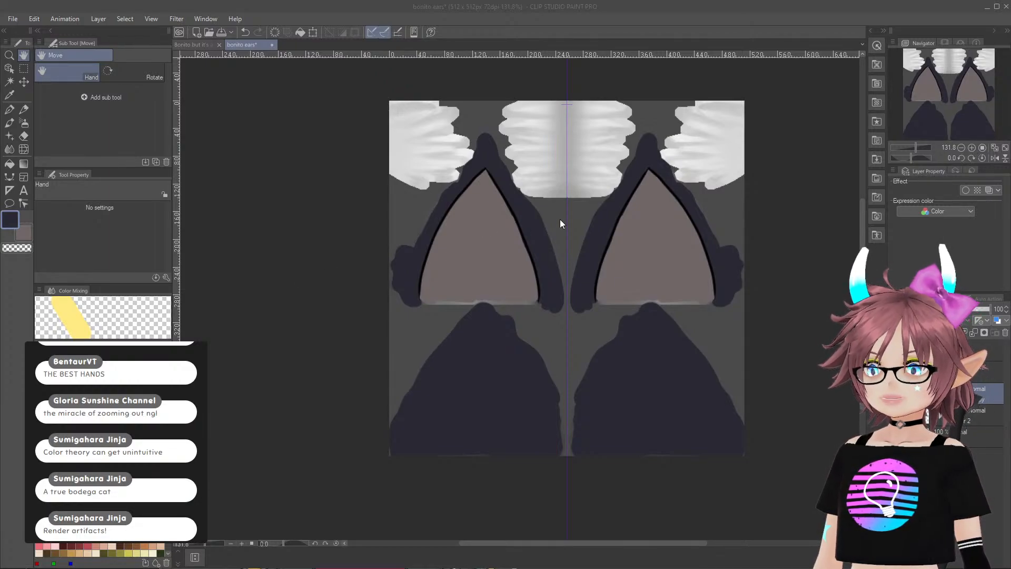
{"action": "left_click", "coordinate": [506, 153]}
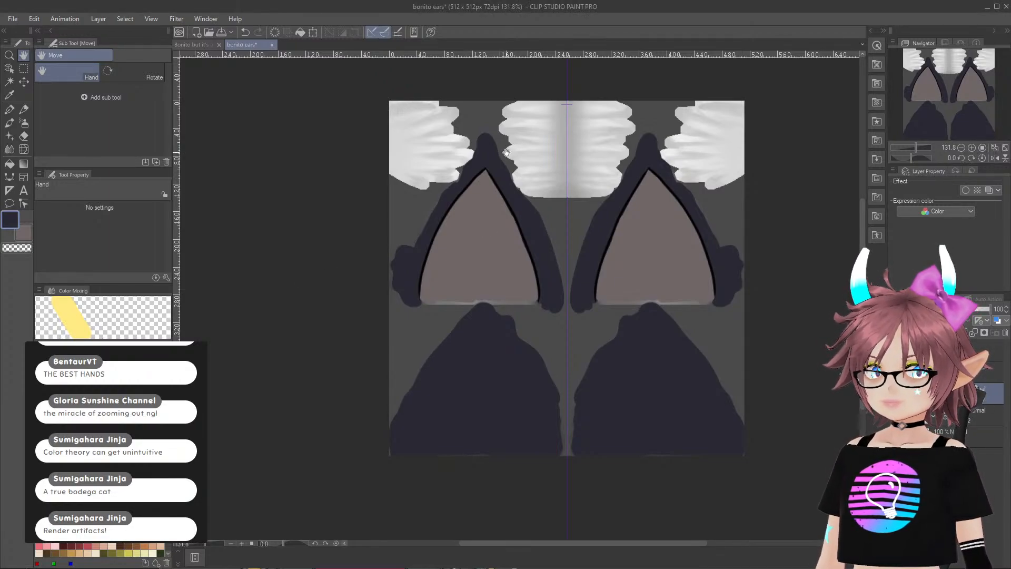
{"action": "left_click", "coordinate": [534, 562]}
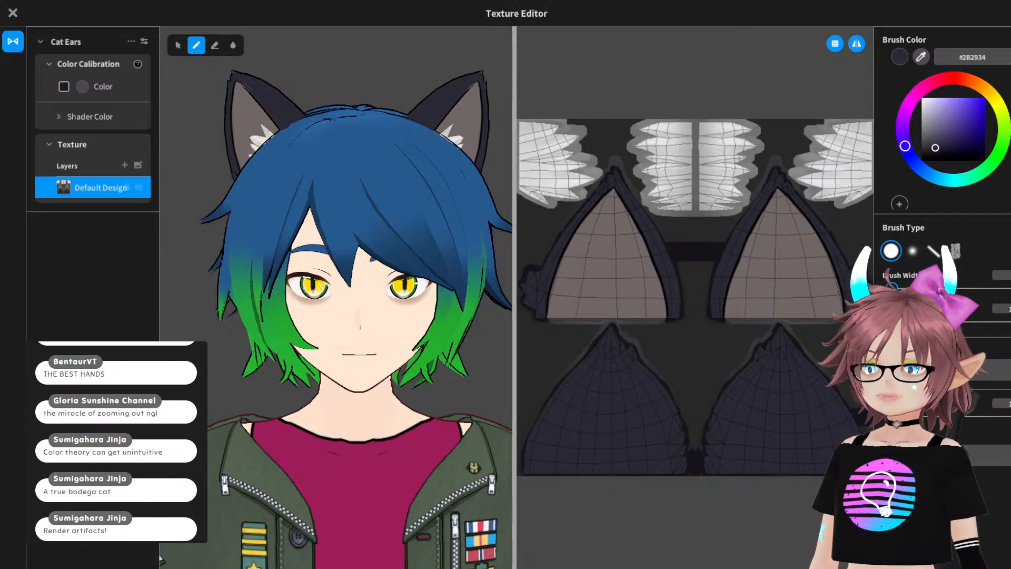
{"action": "right_click", "coordinate": [105, 187]}
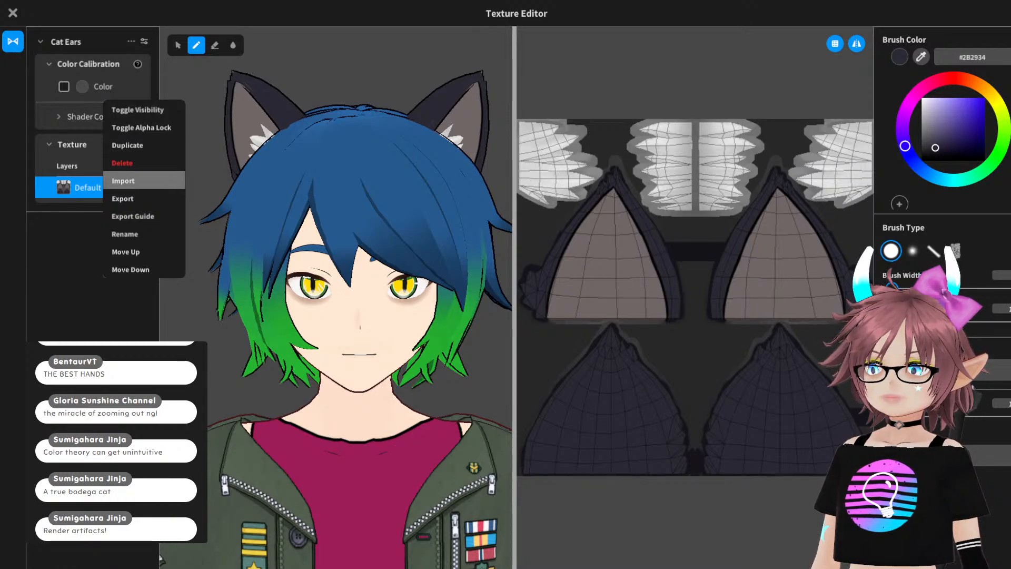
{"action": "left_click", "coordinate": [132, 180]}
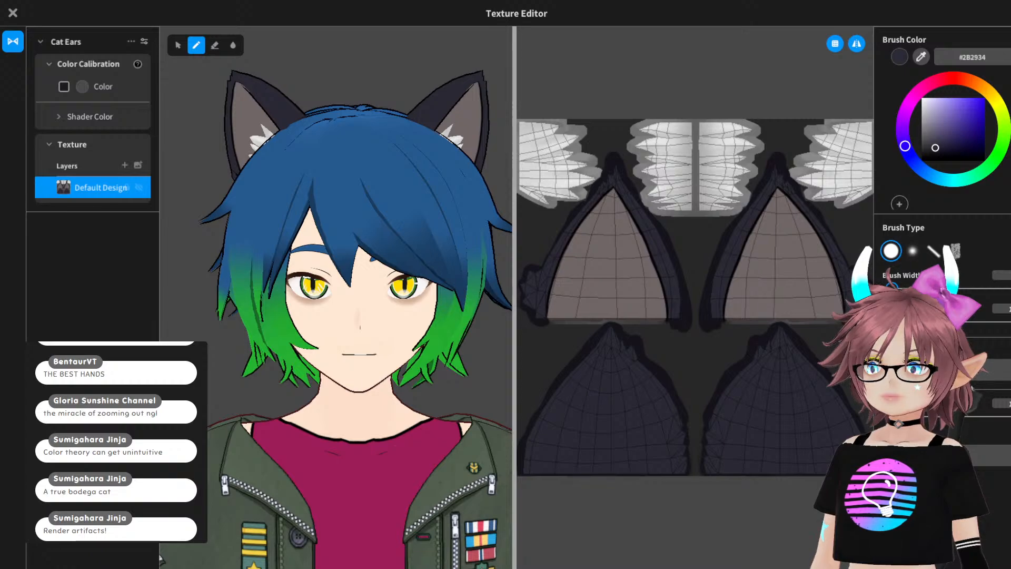
- Inspect the ears on the model from the front, back and sides for remaining light streaks along the edges
{"action": "scroll", "coordinate": [338, 295], "scroll_direction": "up", "scroll_amount": 5}
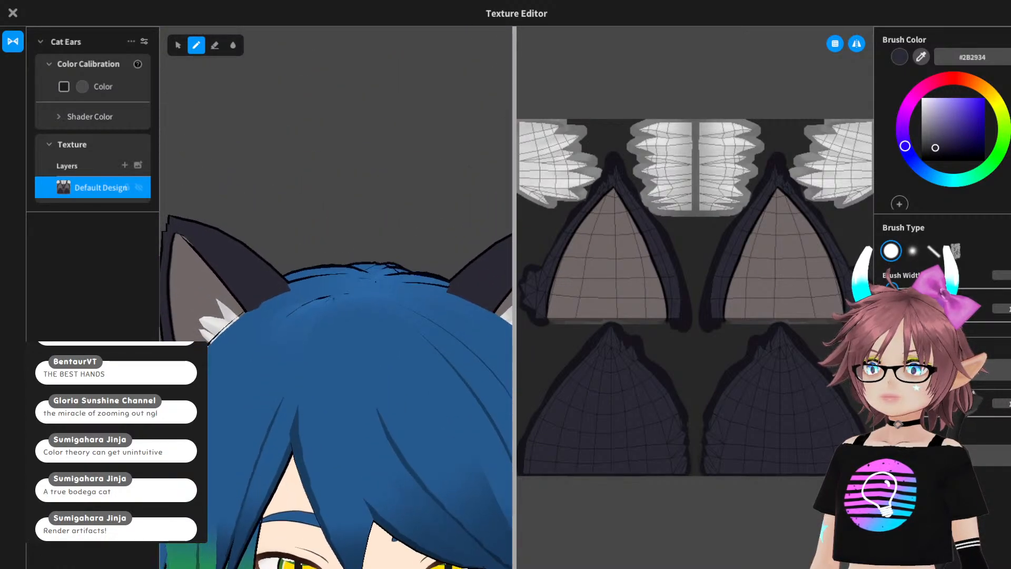
{"action": "right_click_drag", "start_coordinate": [410, 316], "coordinate": [179, 319]}
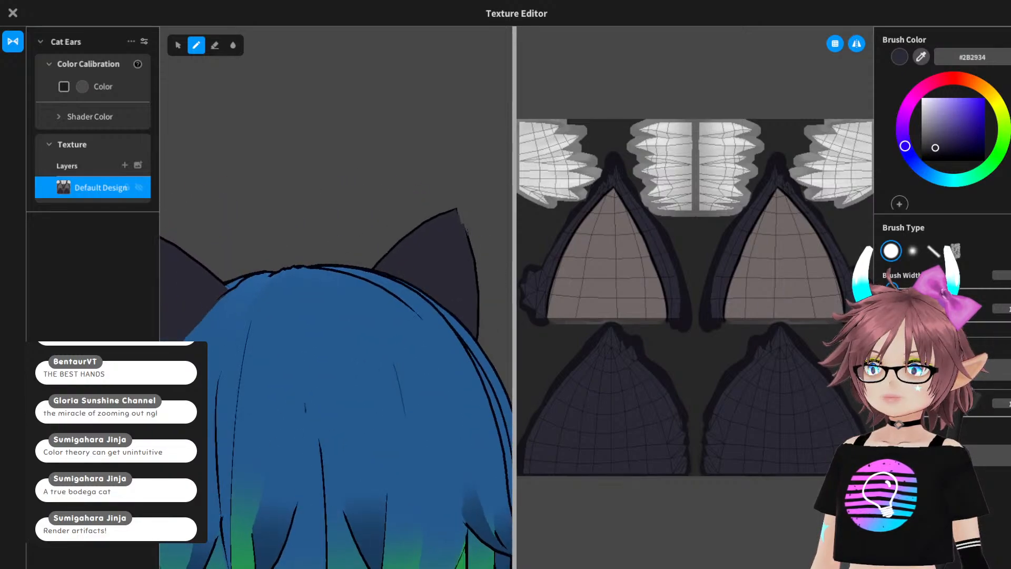
{"action": "right_click_drag", "start_coordinate": [337, 316], "coordinate": [263, 316]}
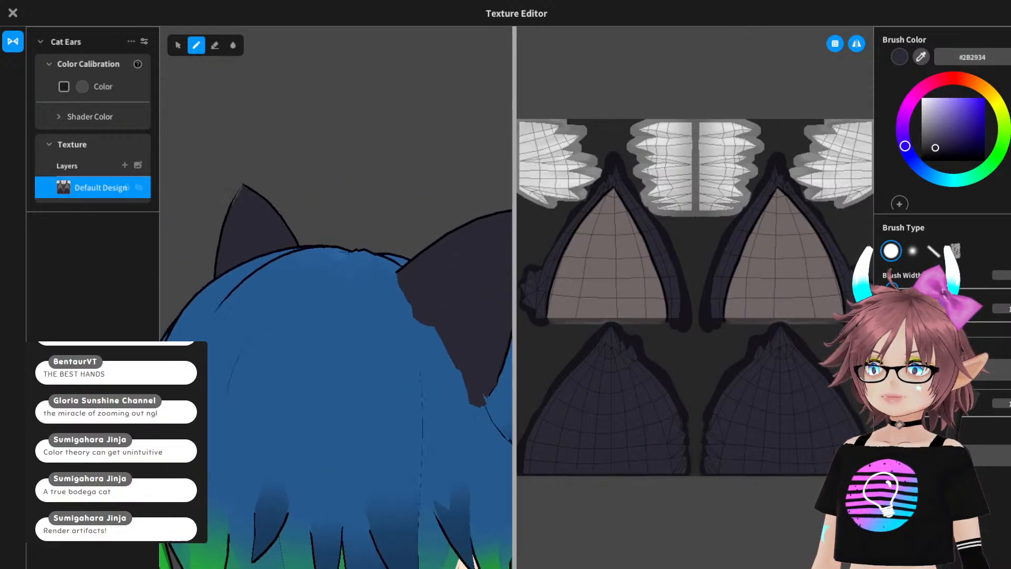
{"action": "right_click_drag", "start_coordinate": [337, 316], "coordinate": [274, 316]}
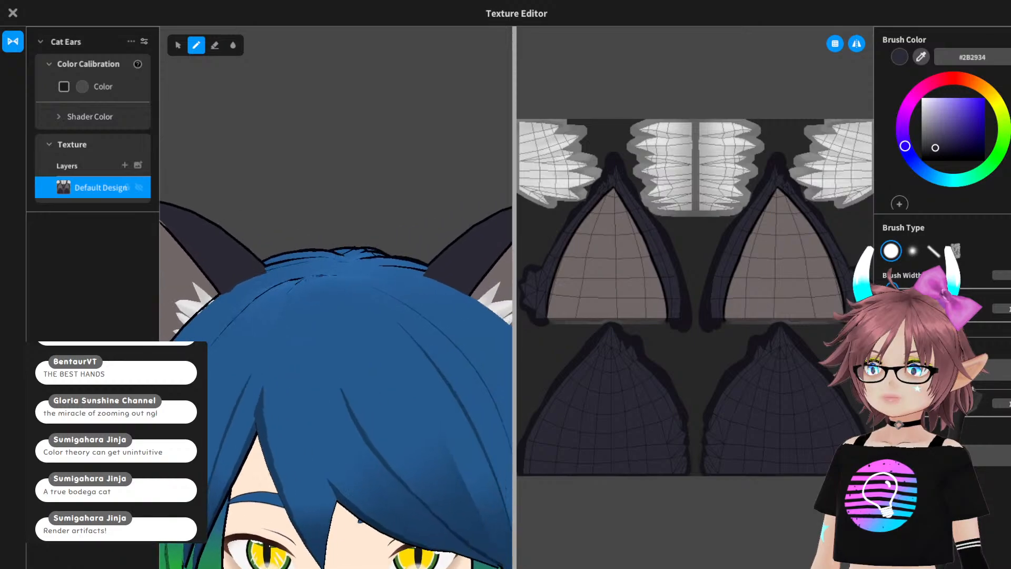
{"action": "middle_click_drag", "start_coordinate": [274, 316], "coordinate": [389, 281]}
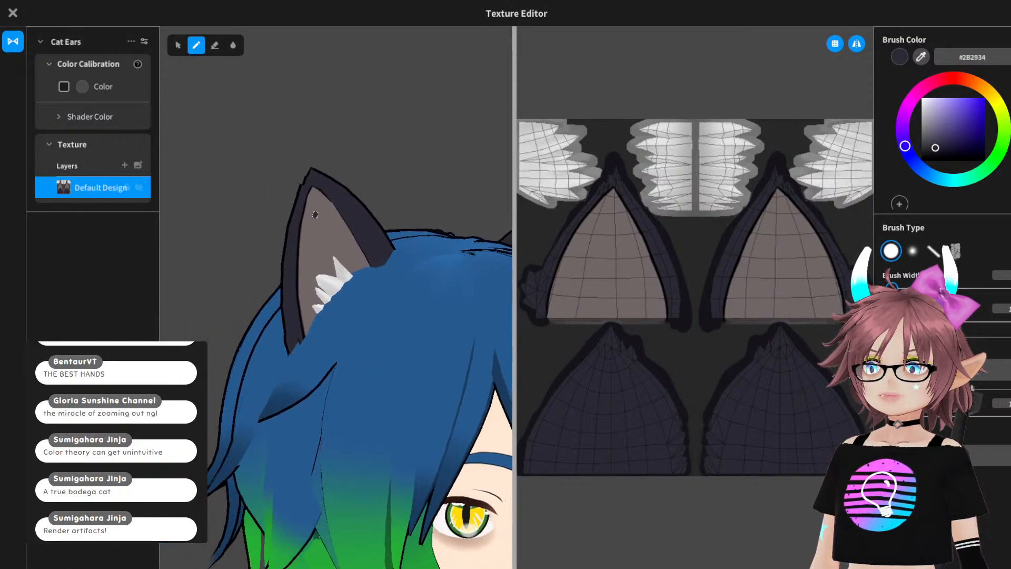
{"action": "mouse_move", "coordinate": [280, 232]}
{"action": "right_mouse_down"}
{"action": "mouse_move", "coordinate": [337, 191]}
{"action": "mouse_move", "coordinate": [396, 196]}
{"action": "mouse_move", "coordinate": [402, 215]}
{"action": "mouse_move", "coordinate": [271, 217]}
{"action": "right_mouse_up"}
{"action": "right_click_drag", "start_coordinate": [340, 236], "coordinate": [272, 201]}
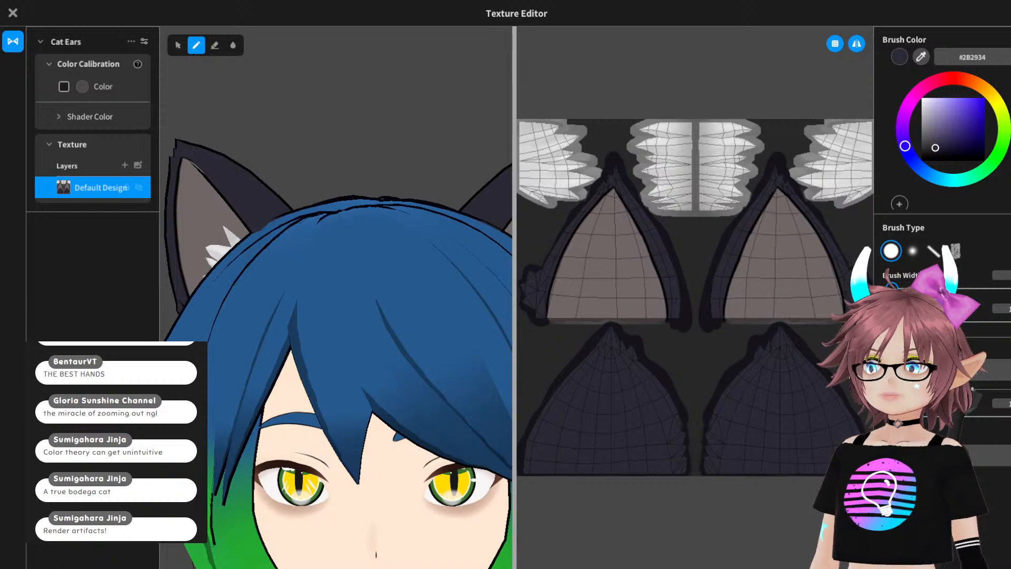
- Add a layer above Default Design and try wide and narrow soft-brush strokes in #957DFF on the ear, undoing each
{"action": "left_click", "coordinate": [125, 165]}
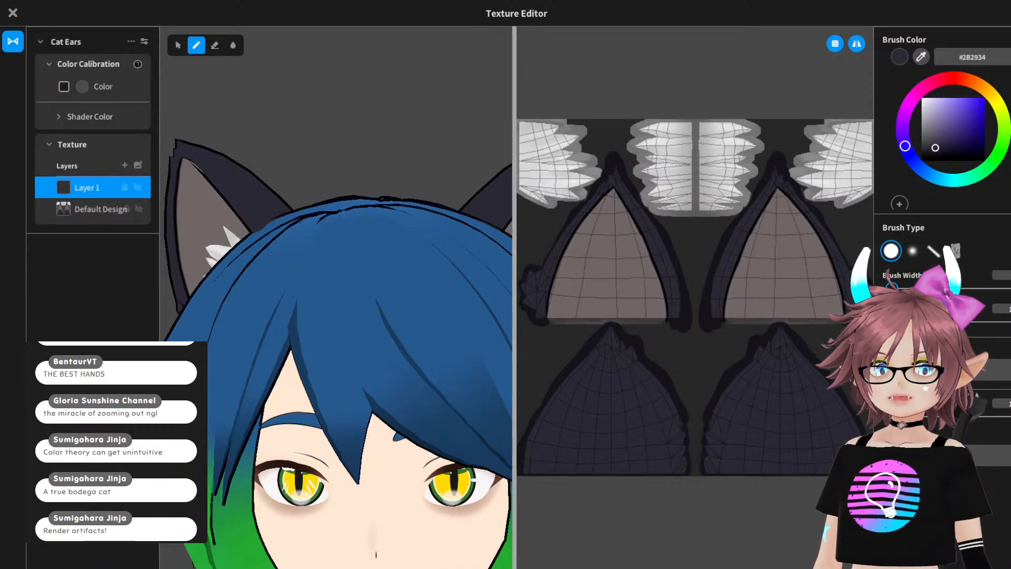
{"action": "left_click", "coordinate": [913, 252]}
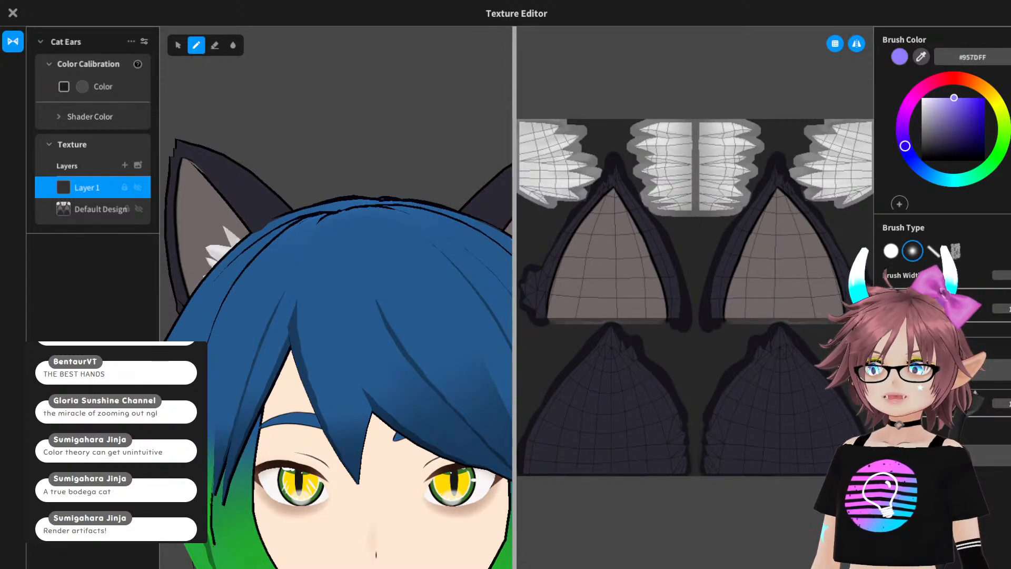
{"action": "mouse_move", "coordinate": [206, 211]}
{"action": "left_mouse_down"}
{"action": "mouse_move", "coordinate": [201, 191]}
{"action": "mouse_move", "coordinate": [224, 222]}
{"action": "left_mouse_up"}
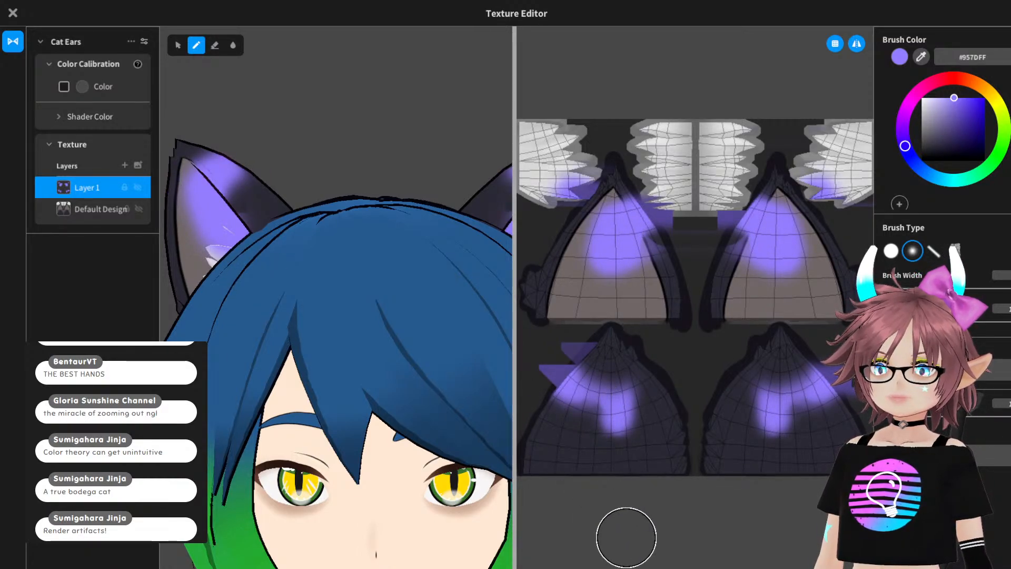
{"action": "key", "text": "ctrl+z"}
{"action": "right_click_drag", "start_coordinate": [295, 285], "coordinate": [400, 287]}
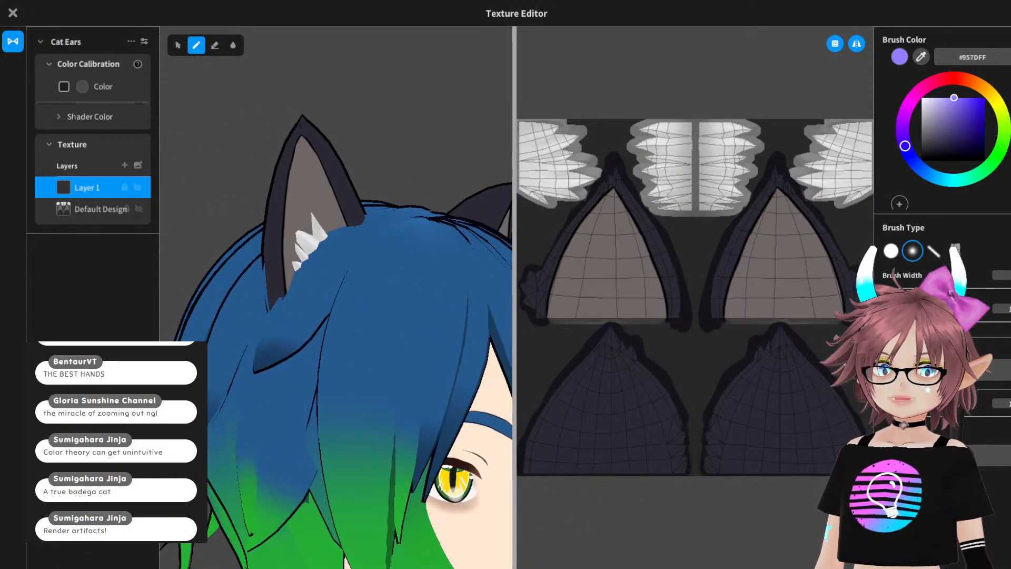
{"action": "left_click_drag", "start_coordinate": [306, 149], "coordinate": [329, 218]}
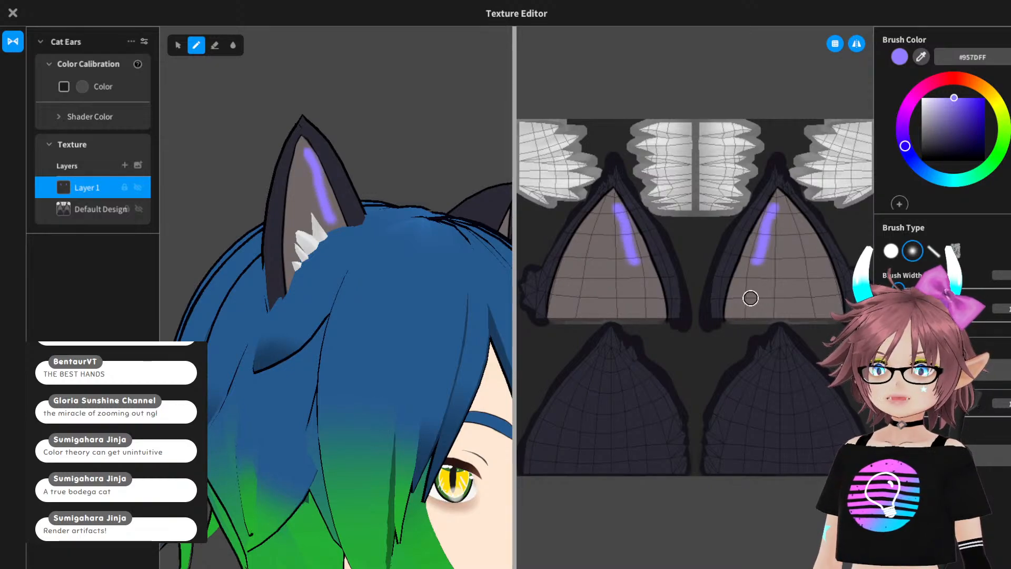
{"action": "key", "text": "ctrl+z"}
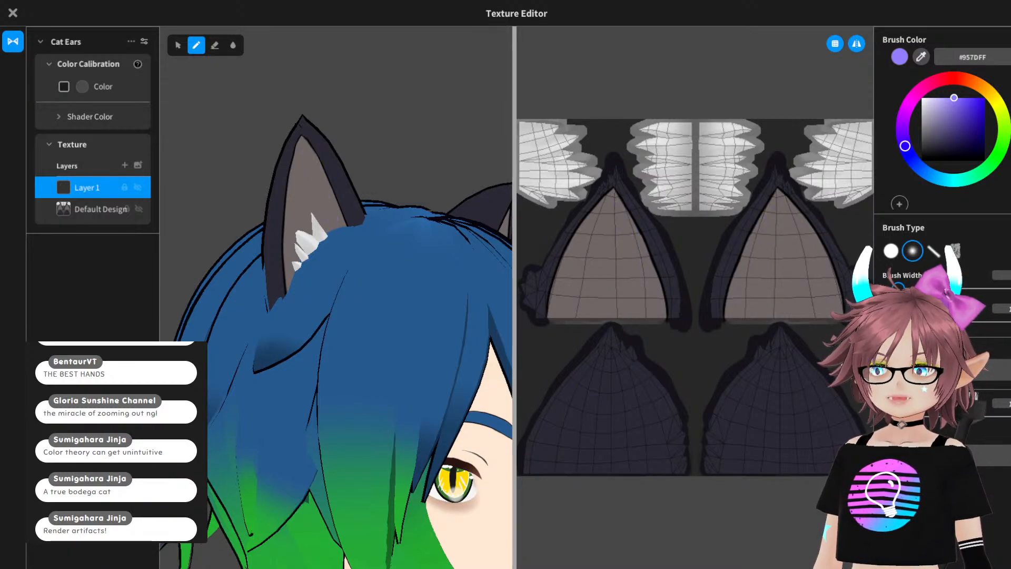
{"action": "right_click_drag", "start_coordinate": [401, 338], "coordinate": [263, 364]}
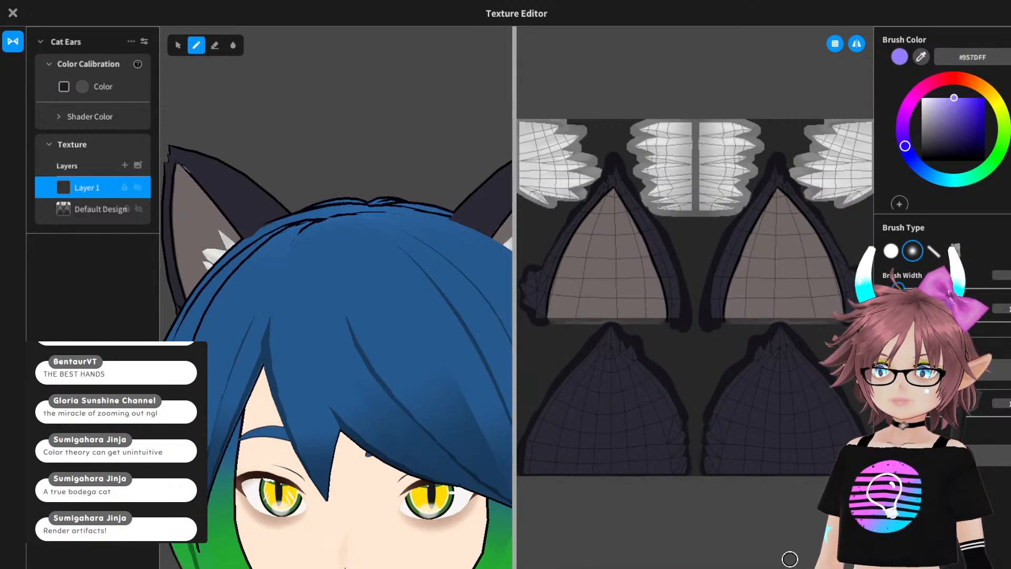
- Switch to Clip Studio Paint and create a new layer directly beneath the copied layer in the bonito ears texture
{"action": "key", "text": "alt+Tab"}
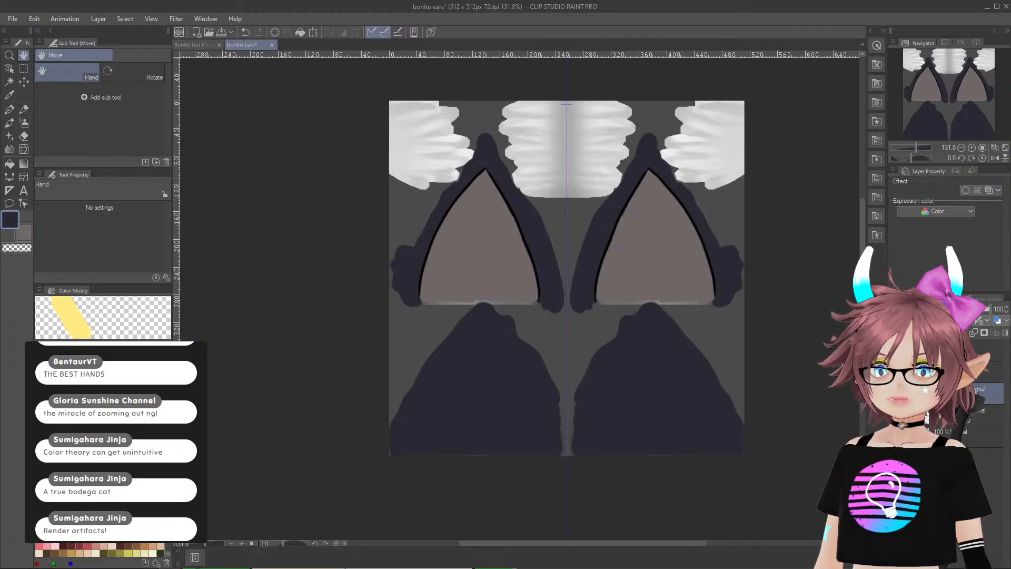
{"action": "left_click", "coordinate": [977, 415]}
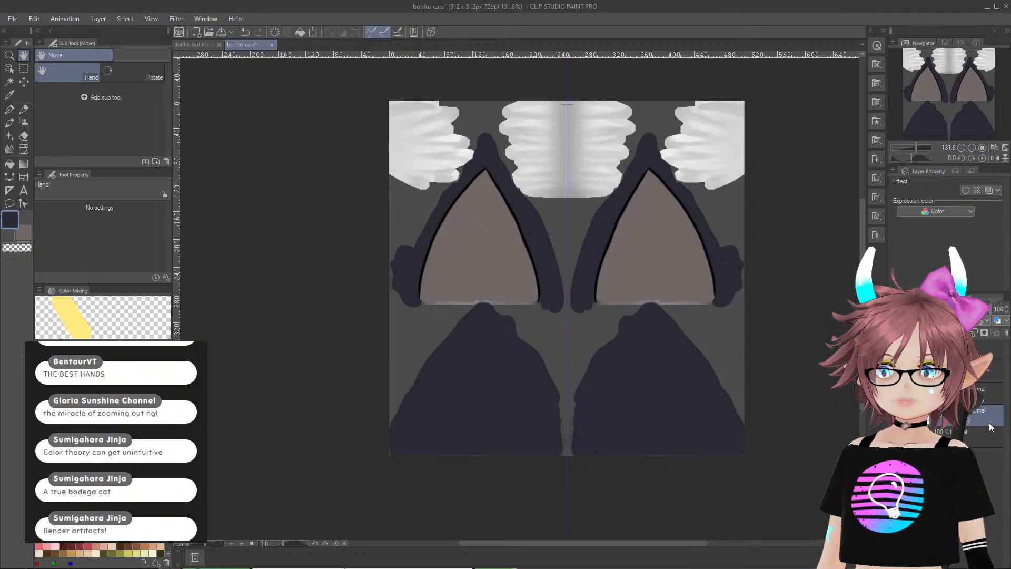
{"action": "key", "text": "ctrl+shift+n"}
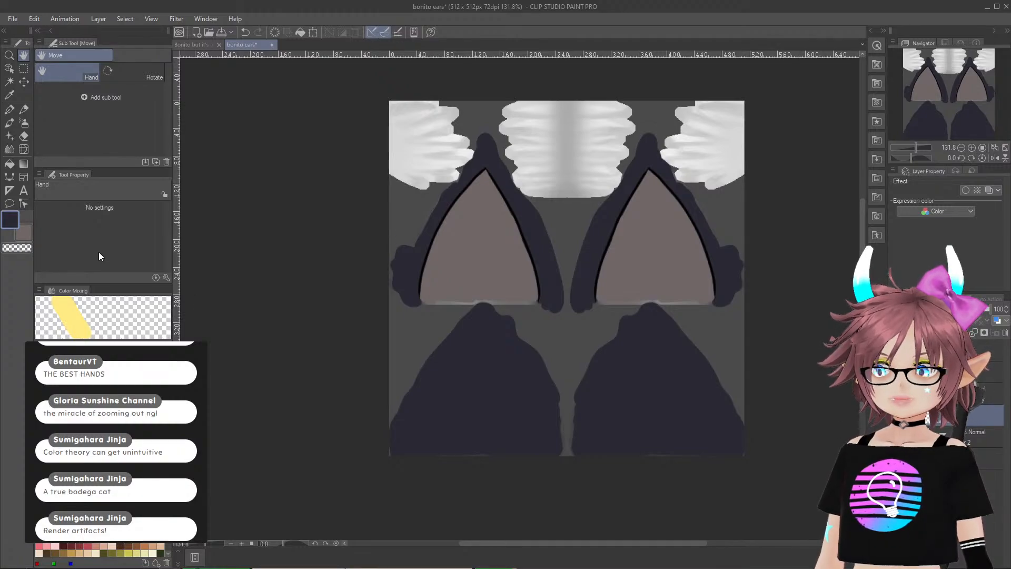
- Sample the inner ear's dark shadow colour from the Bonito reference as the G-pen's secondary colour and return to the bonito ears texture
{"action": "left_click", "coordinate": [194, 45]}
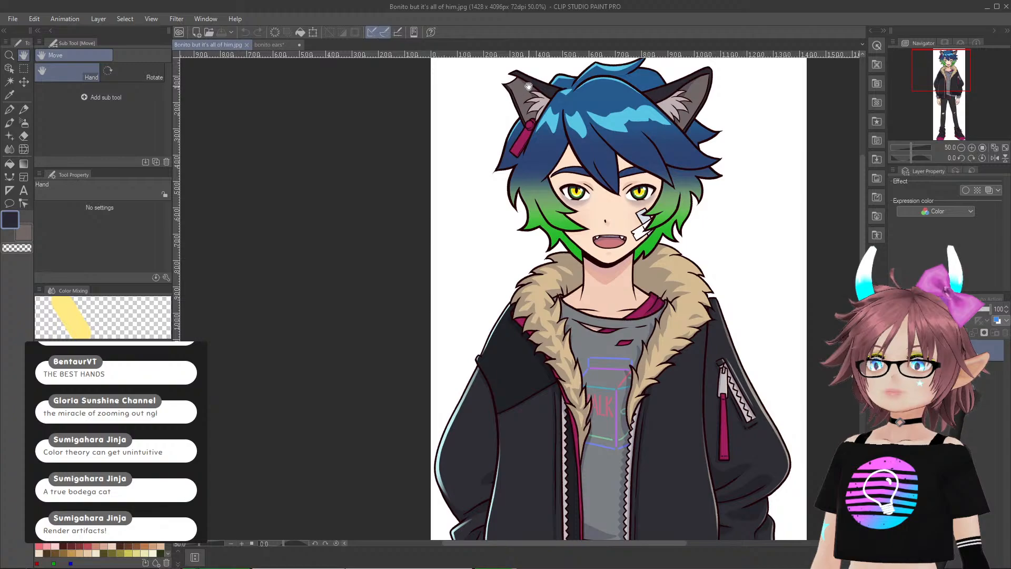
{"action": "key", "text": "alt"}
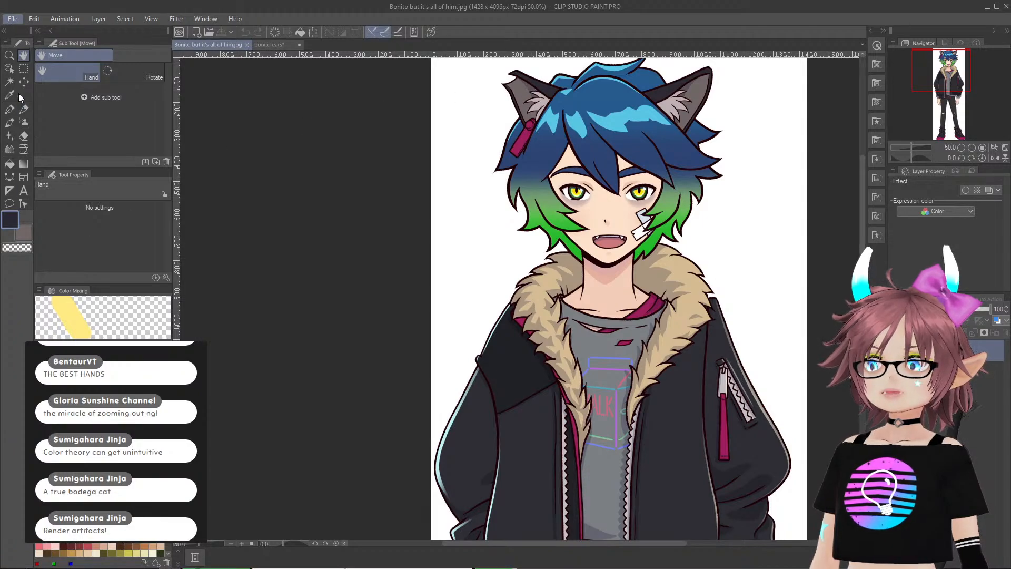
{"action": "left_click", "coordinate": [10, 111]}
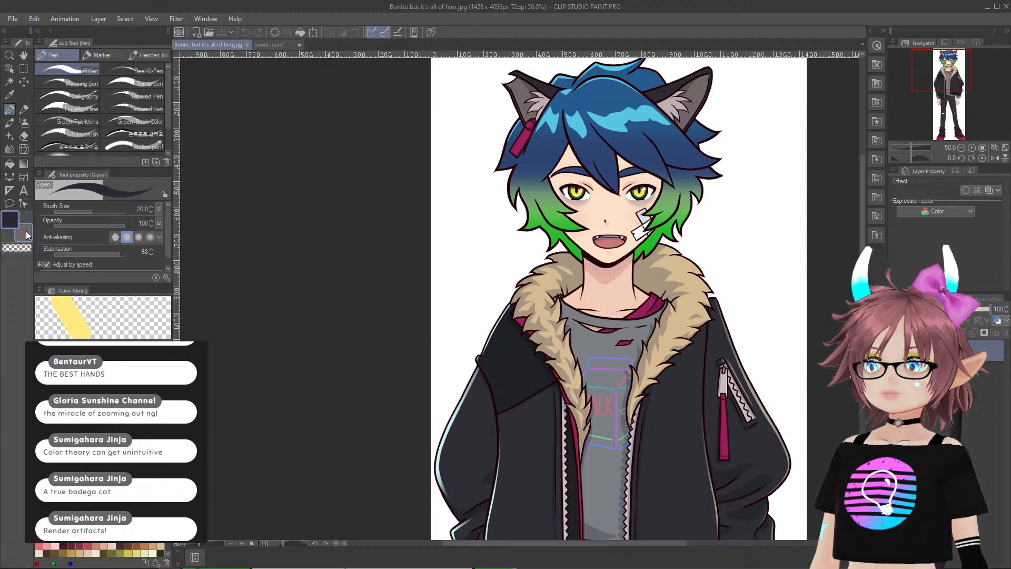
{"action": "left_click", "coordinate": [26, 232]}
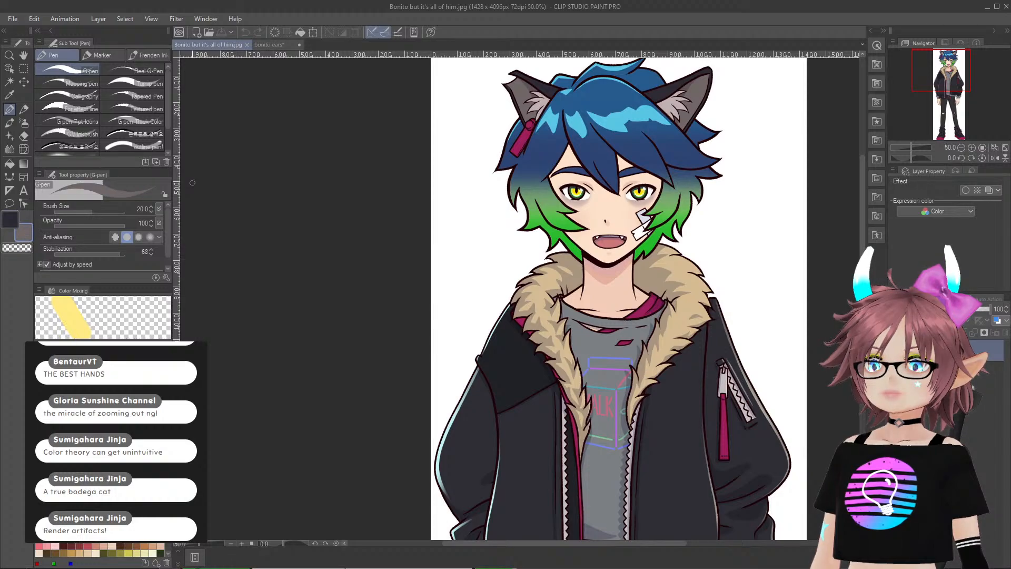
{"action": "left_click", "coordinate": [535, 84], "text": "alt"}
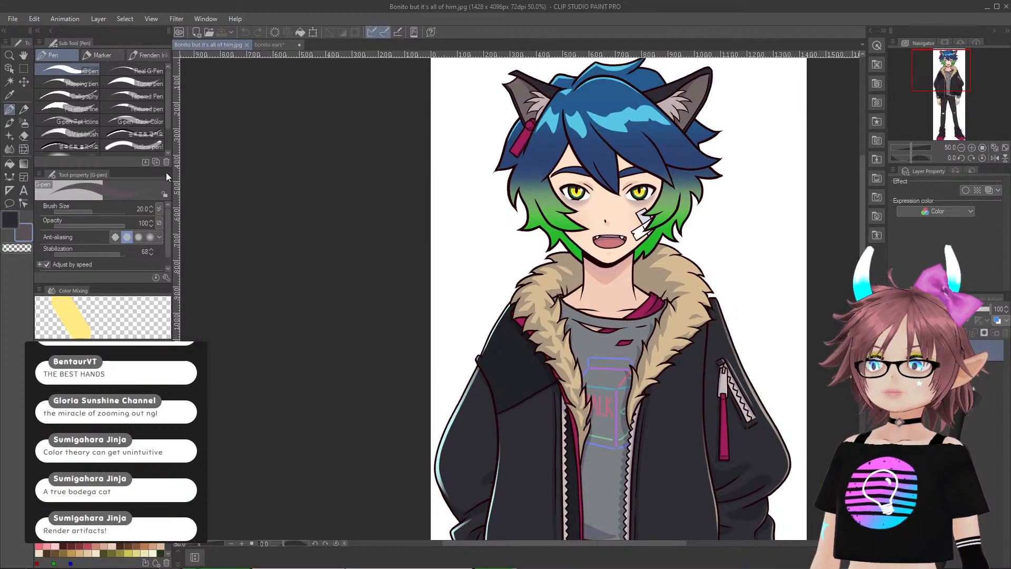
{"action": "left_click", "coordinate": [271, 44]}
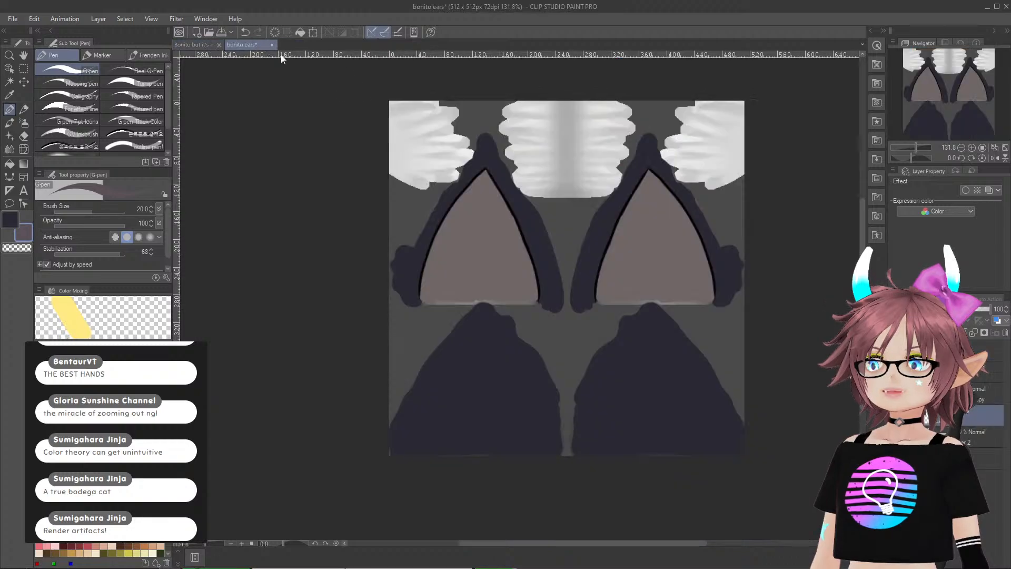
- Try a size 80 G-pen shadow stroke down the side of the left inner ear facing the centre, and undo it
{"action": "scroll", "coordinate": [583, 214], "scroll_direction": "up", "scroll_amount": 5}
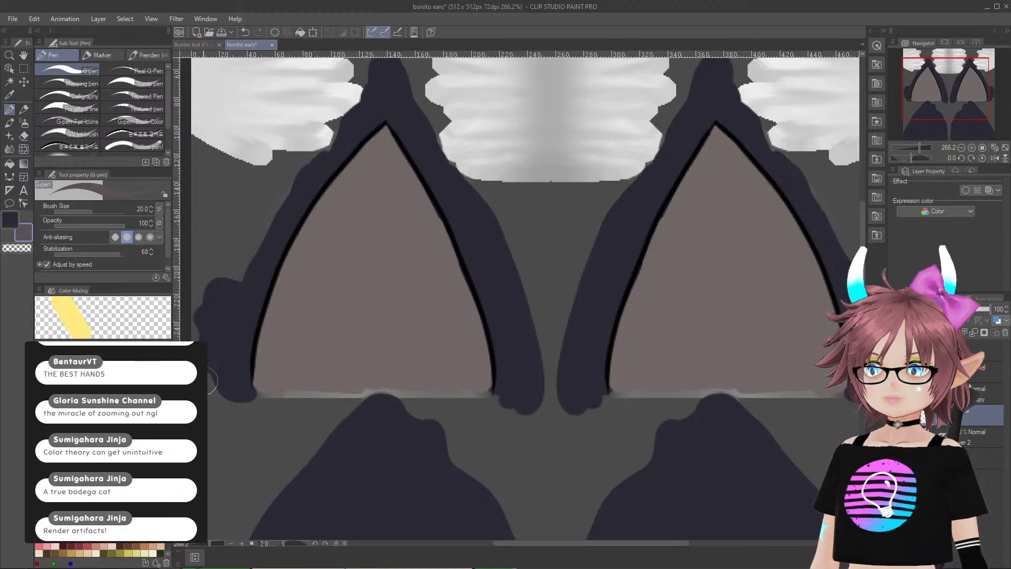
{"action": "key", "text": "bracketright"}
{"action": "key", "text": "bracketright"}
{"action": "key", "text": "bracketright"}
{"action": "key", "text": "bracketright"}
{"action": "key", "text": "bracketright"}
{"action": "key", "text": "bracketright"}
{"action": "key", "text": "bracketright"}
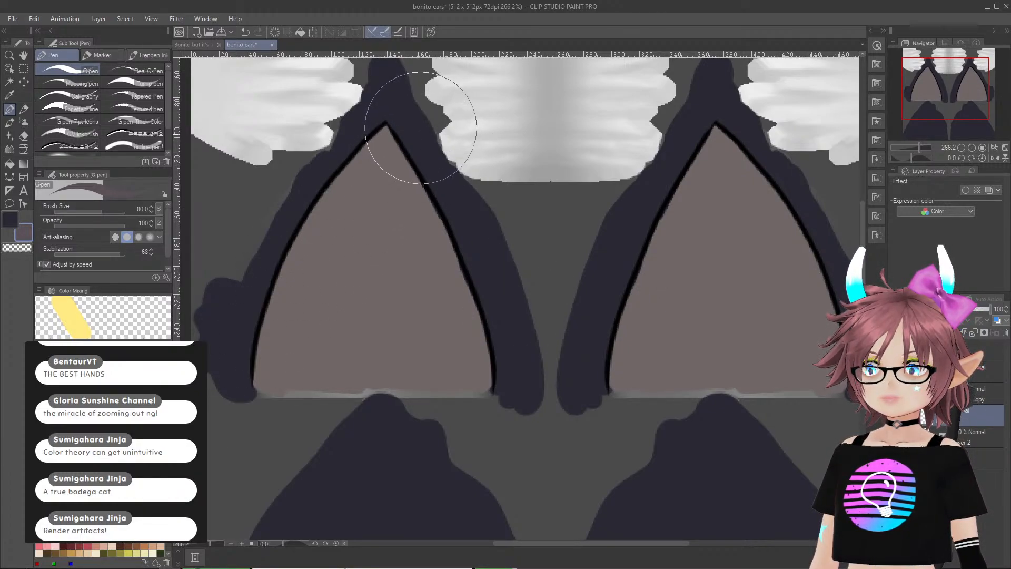
{"action": "mouse_move", "coordinate": [424, 129]}
{"action": "left_mouse_down"}
{"action": "mouse_move", "coordinate": [440, 244]}
{"action": "mouse_move", "coordinate": [479, 371]}
{"action": "left_mouse_up"}
{"action": "key", "text": "ctrl+z"}
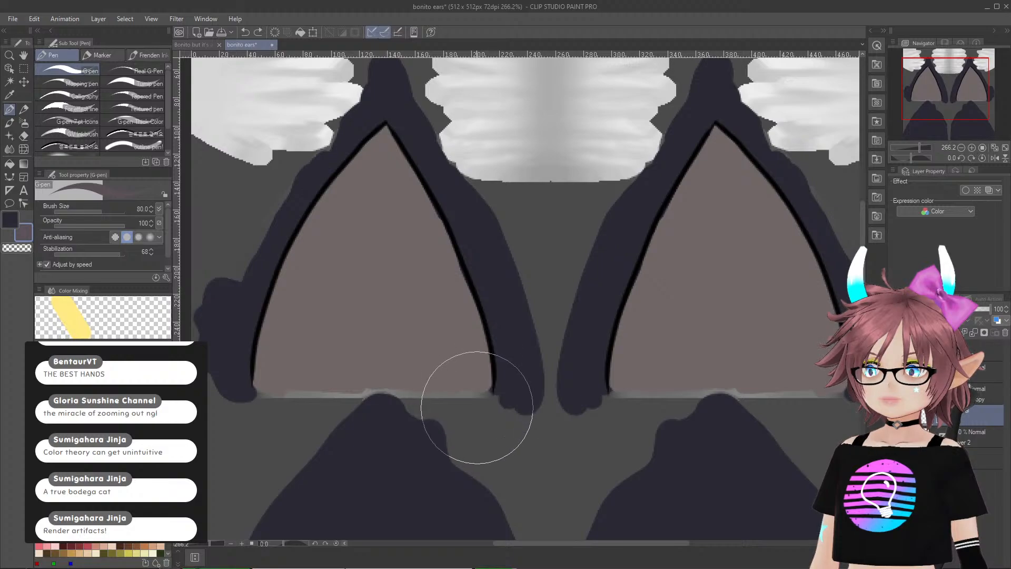
- Try another shadow stroke from the base up to the tip of the left inner ear, and undo it
{"action": "mouse_move", "coordinate": [470, 417]}
{"action": "left_mouse_down"}
{"action": "mouse_move", "coordinate": [467, 276]}
{"action": "mouse_move", "coordinate": [413, 90]}
{"action": "left_mouse_up"}
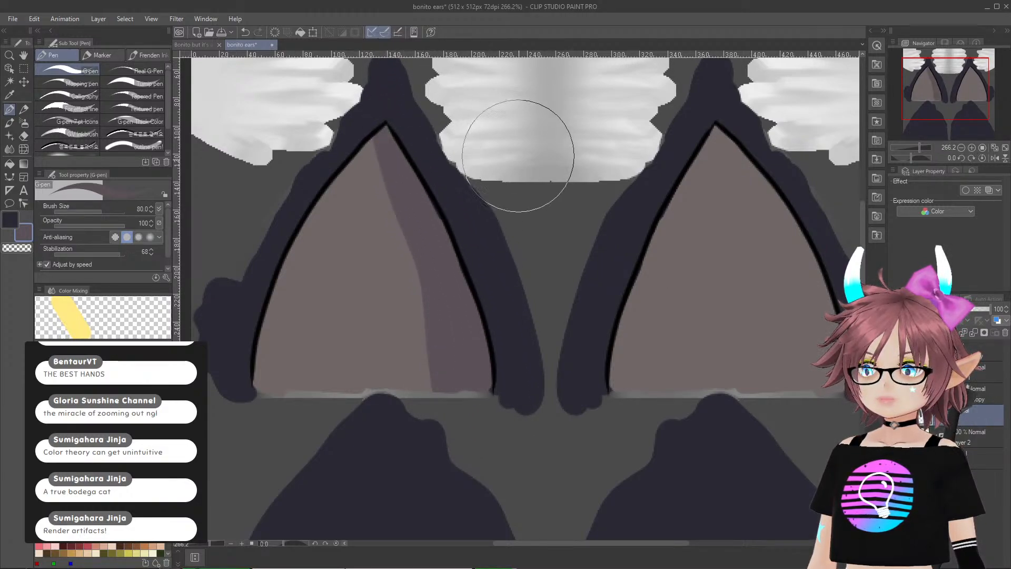
{"action": "key", "text": "ctrl+z"}
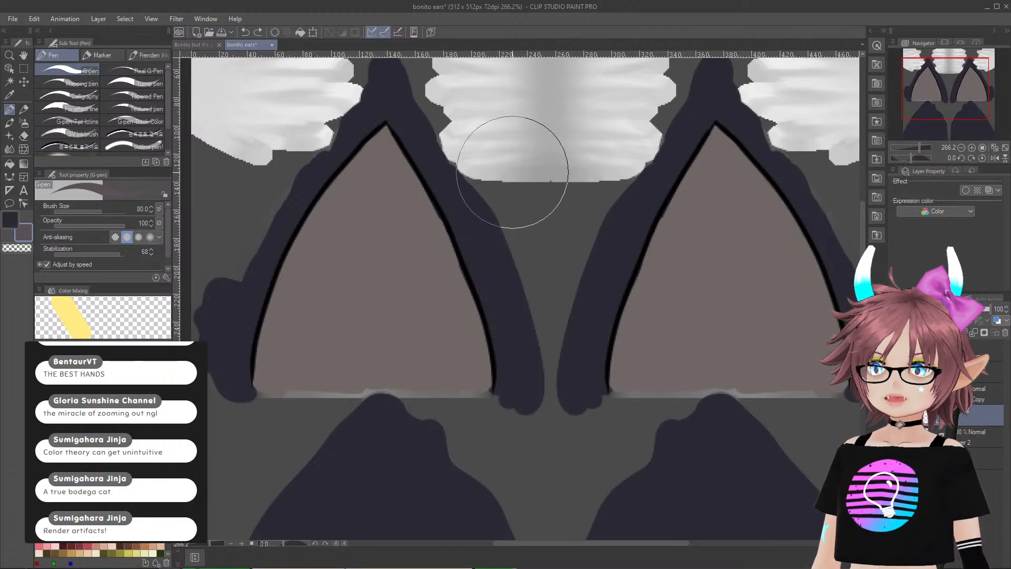
- Place a vertical two-line symmetrical ruler through the horizontal centre of the ear texture on the new shadow layer
{"action": "left_click", "coordinate": [9, 191]}
{"action": "scroll", "coordinate": [557, 81], "scroll_direction": "up", "scroll_amount": 8}
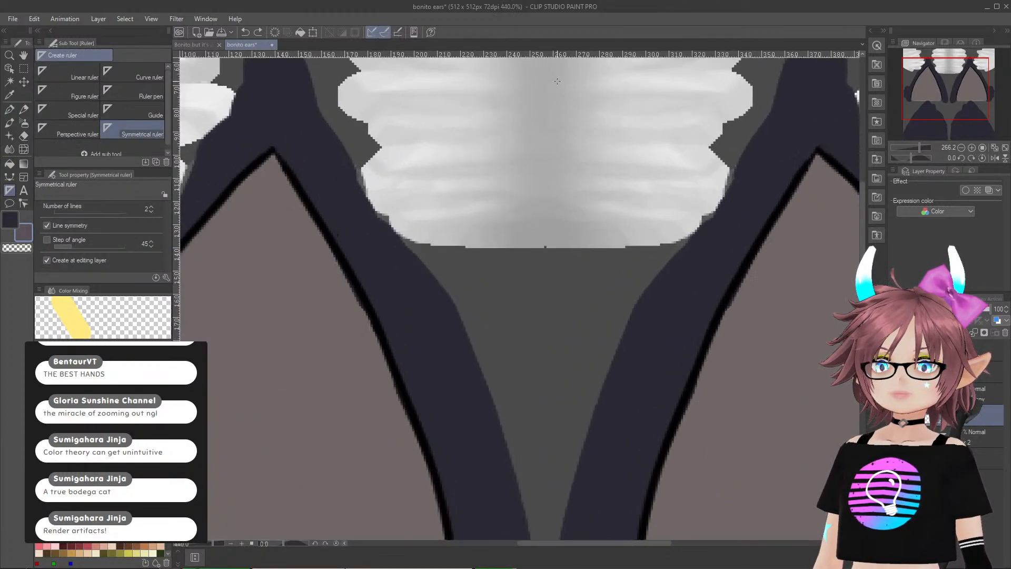
{"action": "left_click", "coordinate": [509, 86]}
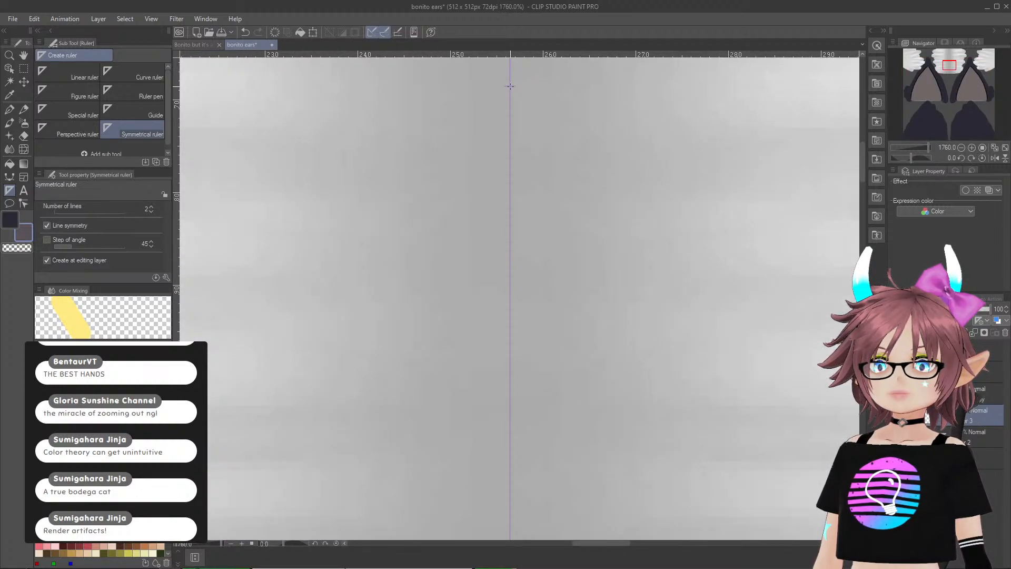
- Paint a mirrored shadow with the size 80 G-pen along the centre-facing sides of both inner ears, from base to tip
{"action": "left_click", "coordinate": [6, 112]}
{"action": "scroll", "coordinate": [440, 296], "scroll_direction": "down", "scroll_amount": 15}
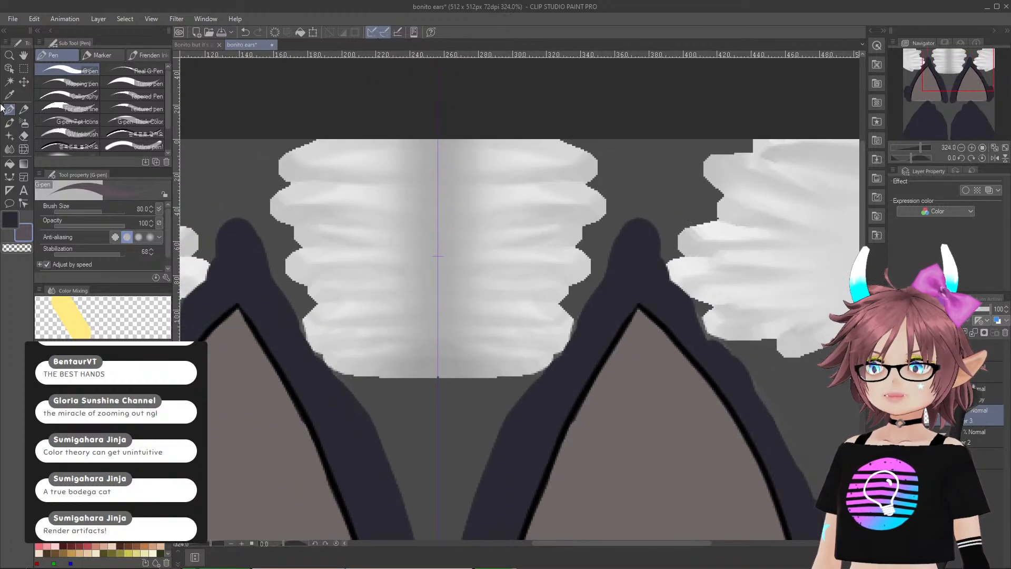
{"action": "left_click", "coordinate": [24, 55]}
{"action": "left_click_drag", "start_coordinate": [243, 477], "coordinate": [355, 325]}
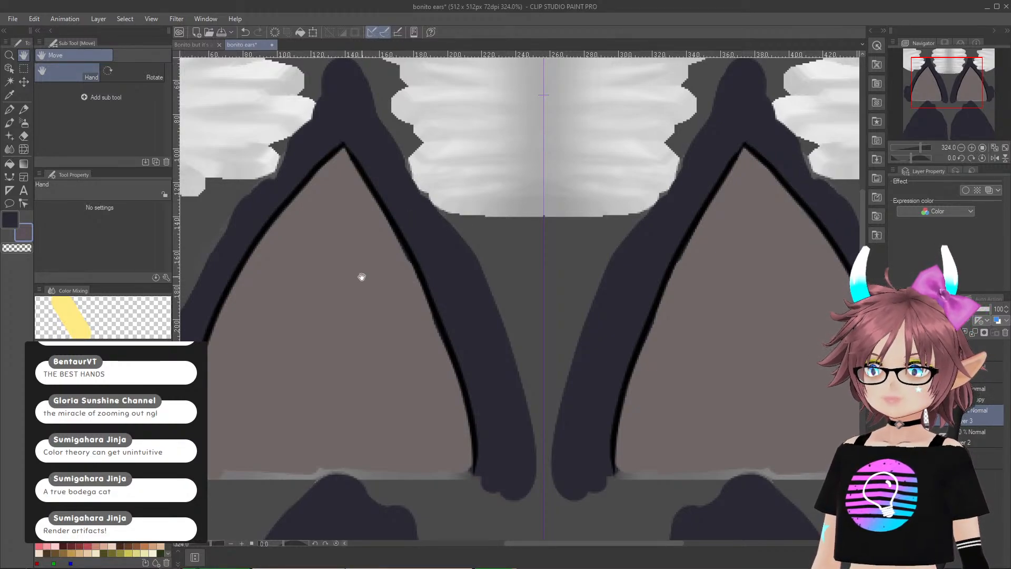
{"action": "left_click", "coordinate": [9, 109]}
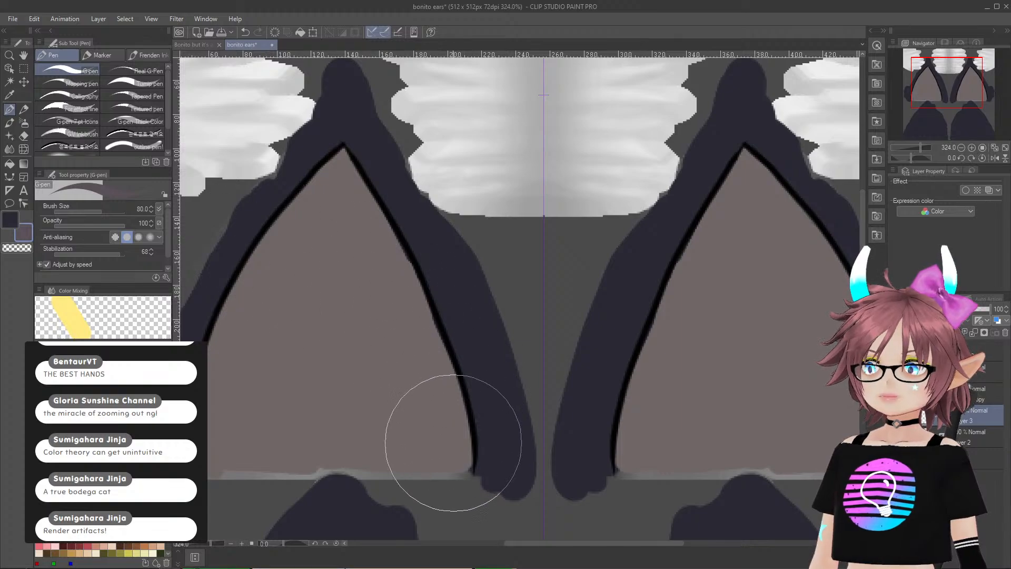
{"action": "mouse_move", "coordinate": [440, 474]}
{"action": "left_mouse_down"}
{"action": "mouse_move", "coordinate": [438, 311]}
{"action": "mouse_move", "coordinate": [395, 125]}
{"action": "mouse_move", "coordinate": [444, 255]}
{"action": "mouse_move", "coordinate": [452, 429]}
{"action": "mouse_move", "coordinate": [437, 435]}
{"action": "left_mouse_up"}
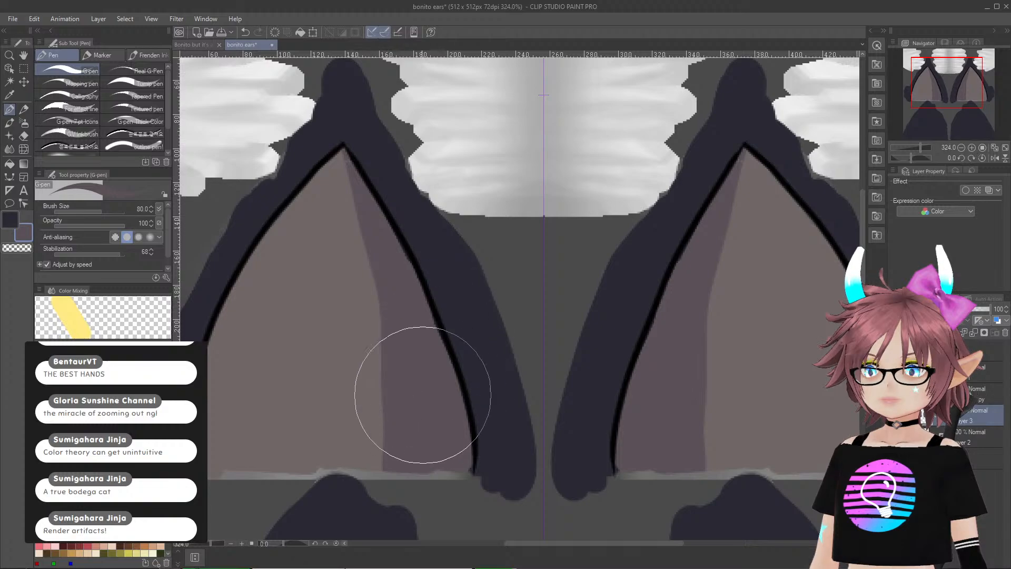
- Trim the outer edge of the mirrored inner-ear shadows into a narrower curve with the Hard eraser at size 70
{"action": "left_click", "coordinate": [24, 136]}
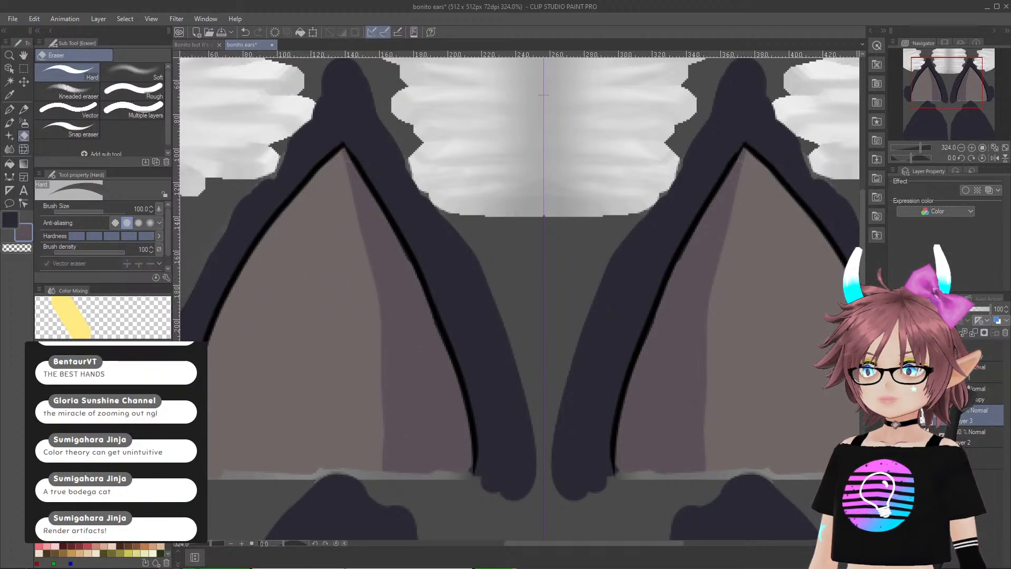
{"action": "key", "text": "bracketleft"}
{"action": "key", "text": "bracketleft"}
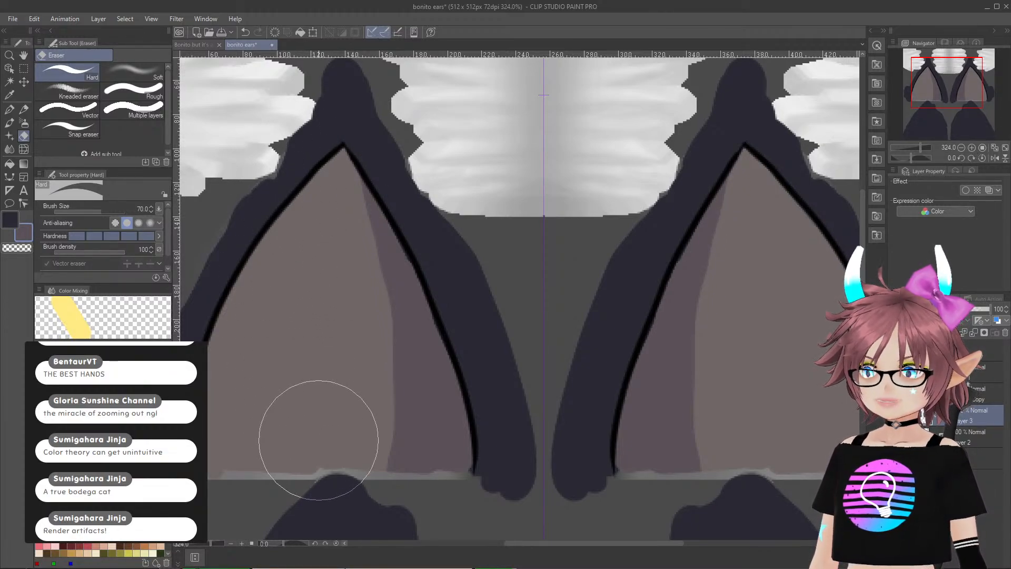
{"action": "scroll", "coordinate": [410, 275], "scroll_direction": "down", "scroll_amount": 5}
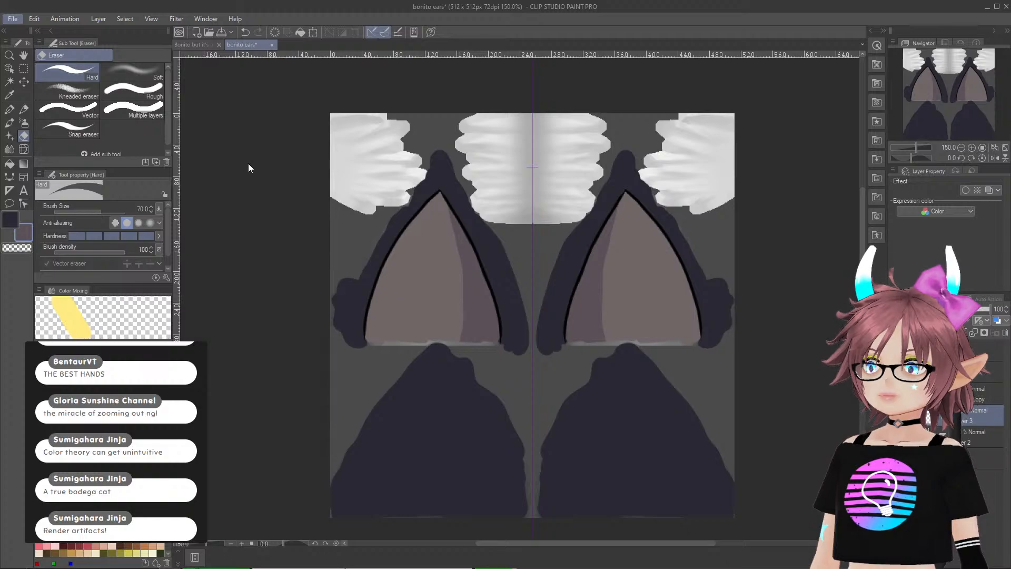
- Switch to VRoid Studio, import the updated ear texture into the Default Design layer, and inspect the shadow on the ear model
{"action": "key", "text": "alt+Tab"}
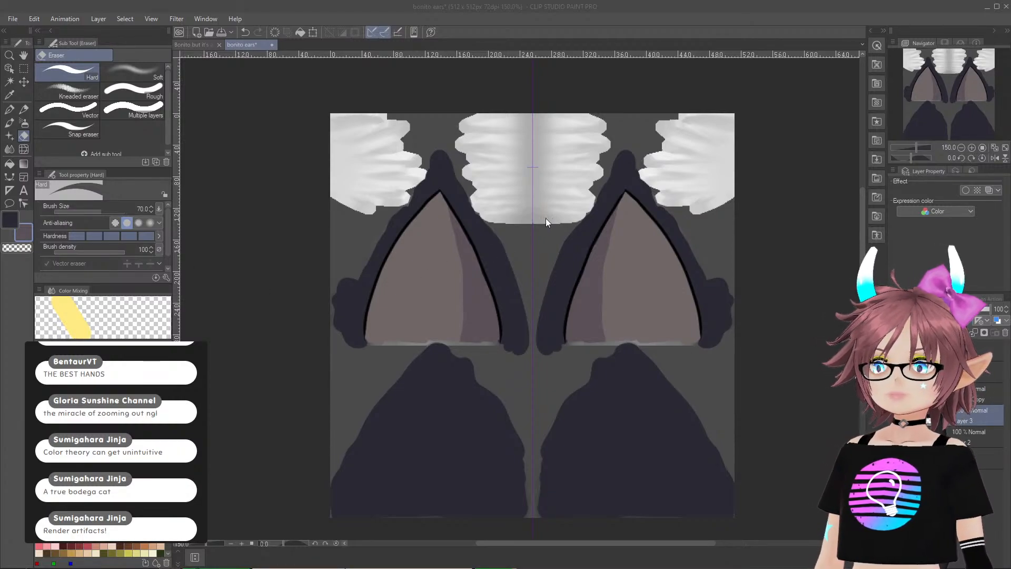
{"action": "key", "text": "alt+Tab"}
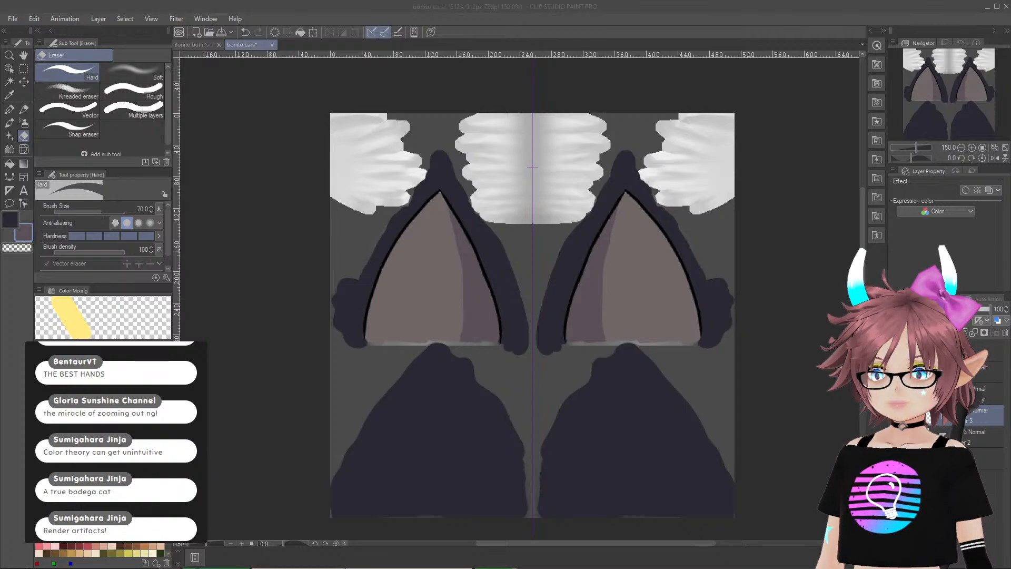
{"action": "key", "text": "alt+Tab"}
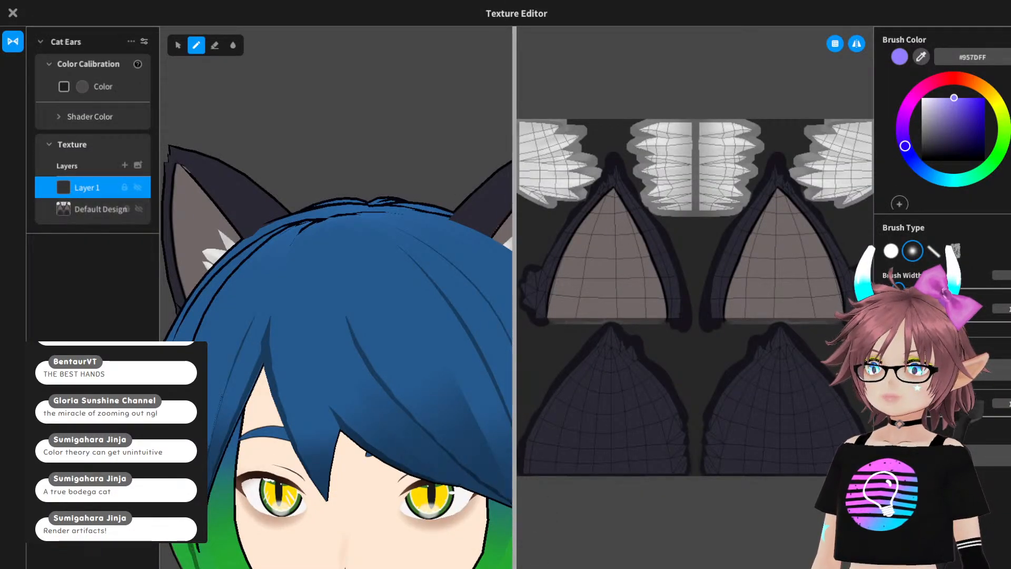
{"action": "right_click", "coordinate": [105, 187]}
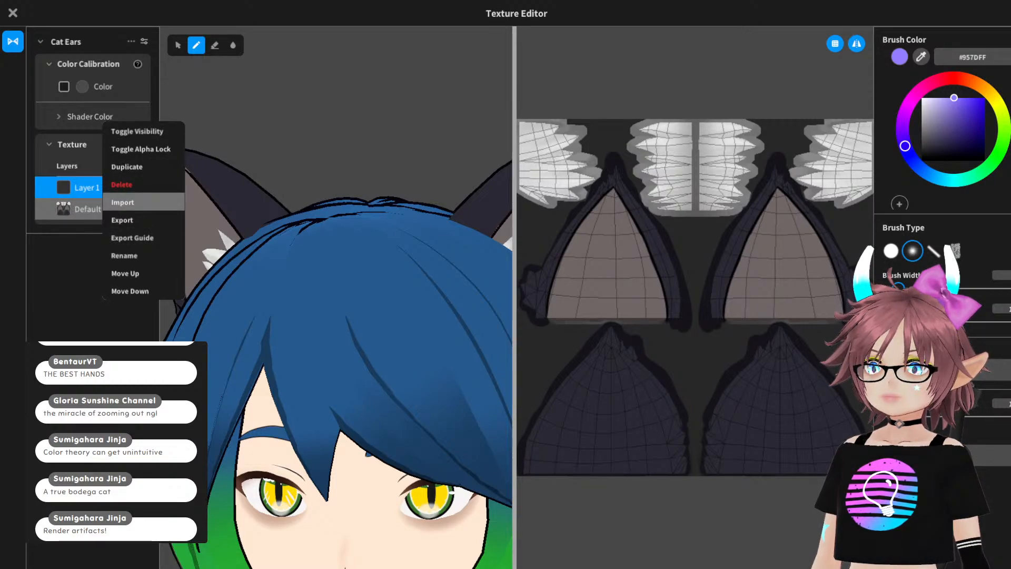
{"action": "left_click", "coordinate": [124, 203]}
{"action": "mouse_move", "coordinate": [268, 226]}
{"action": "right_mouse_down"}
{"action": "mouse_move", "coordinate": [319, 244]}
{"action": "mouse_move", "coordinate": [395, 238]}
{"action": "mouse_move", "coordinate": [393, 222]}
{"action": "mouse_move", "coordinate": [377, 216]}
{"action": "right_mouse_up"}
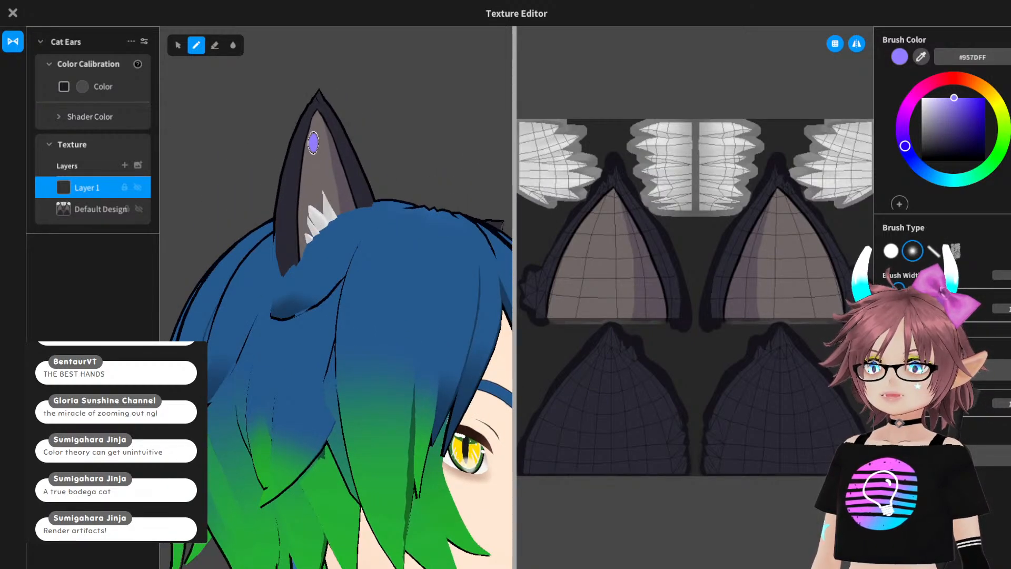
{"action": "mouse_move", "coordinate": [363, 158]}
{"action": "right_mouse_down"}
{"action": "mouse_move", "coordinate": [237, 185]}
{"action": "mouse_move", "coordinate": [243, 211]}
{"action": "mouse_move", "coordinate": [363, 211]}
{"action": "mouse_move", "coordinate": [395, 197]}
{"action": "mouse_move", "coordinate": [363, 200]}
{"action": "right_mouse_up"}
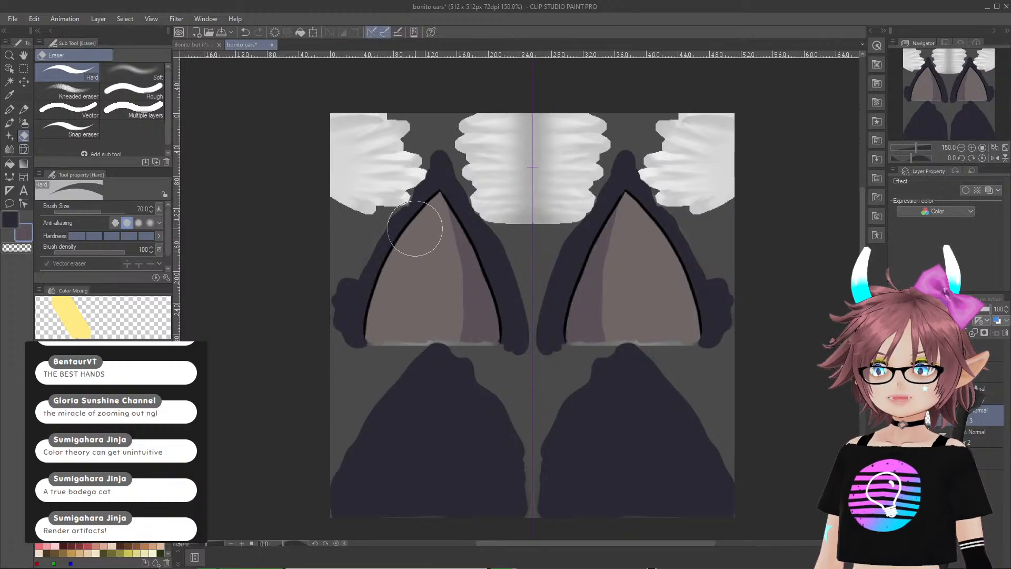
- In Clip Studio Paint, widen the mirrored inner-ear shadows with the size 80 G-pen and curve their edges with the size 70 Hard eraser
{"action": "scroll", "coordinate": [416, 227], "scroll_direction": "up", "scroll_amount": 5}
{"action": "left_click", "coordinate": [9, 109]}
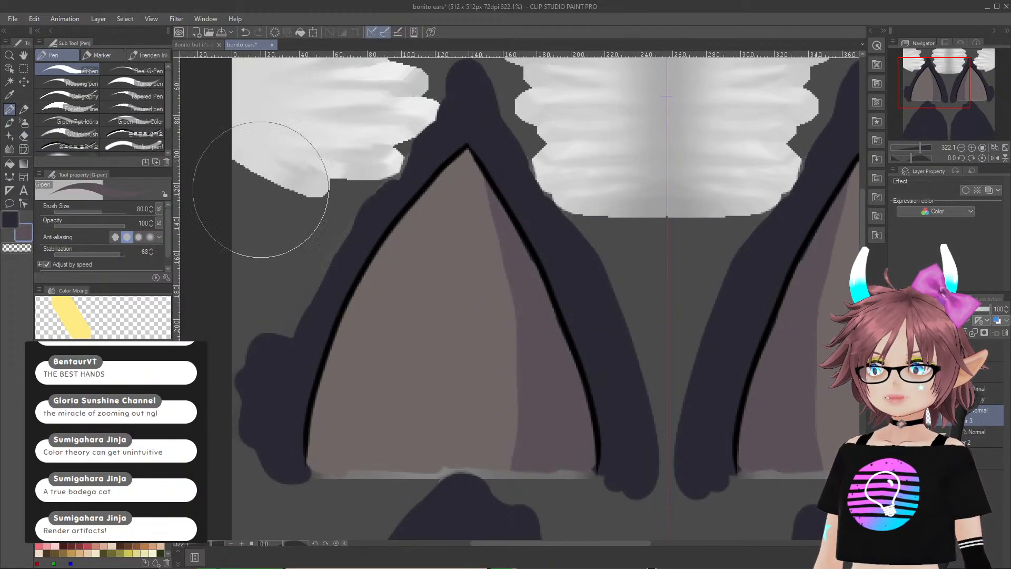
{"action": "scroll", "coordinate": [263, 181], "scroll_direction": "down", "scroll_amount": 2}
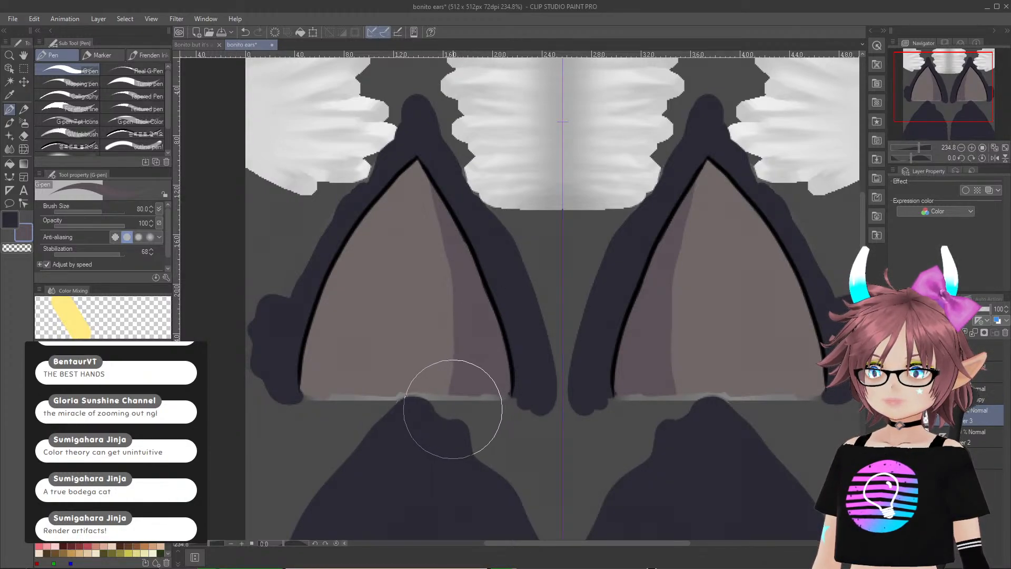
{"action": "left_click_drag", "start_coordinate": [452, 406], "coordinate": [425, 116]}
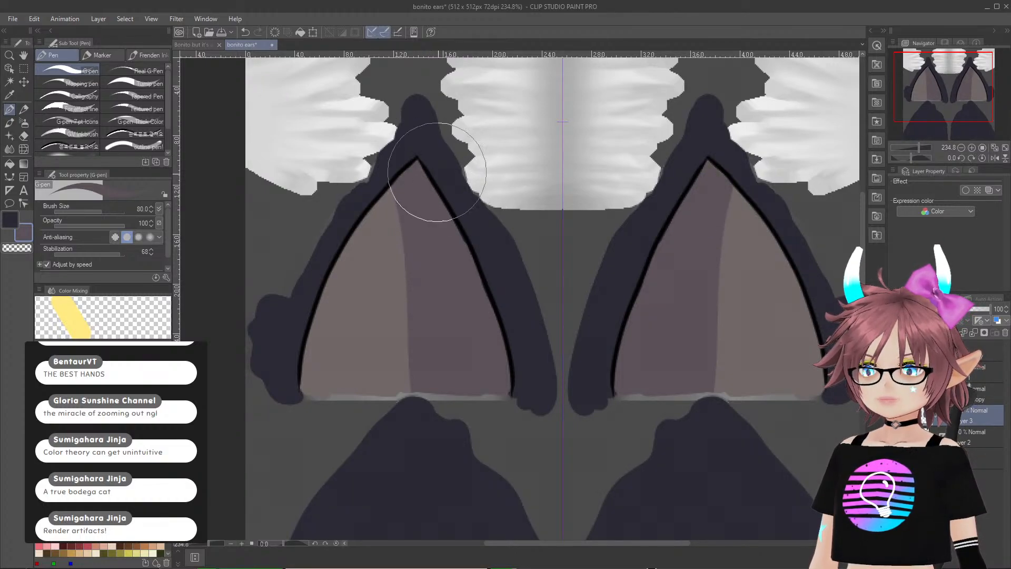
{"action": "left_click", "coordinate": [23, 136]}
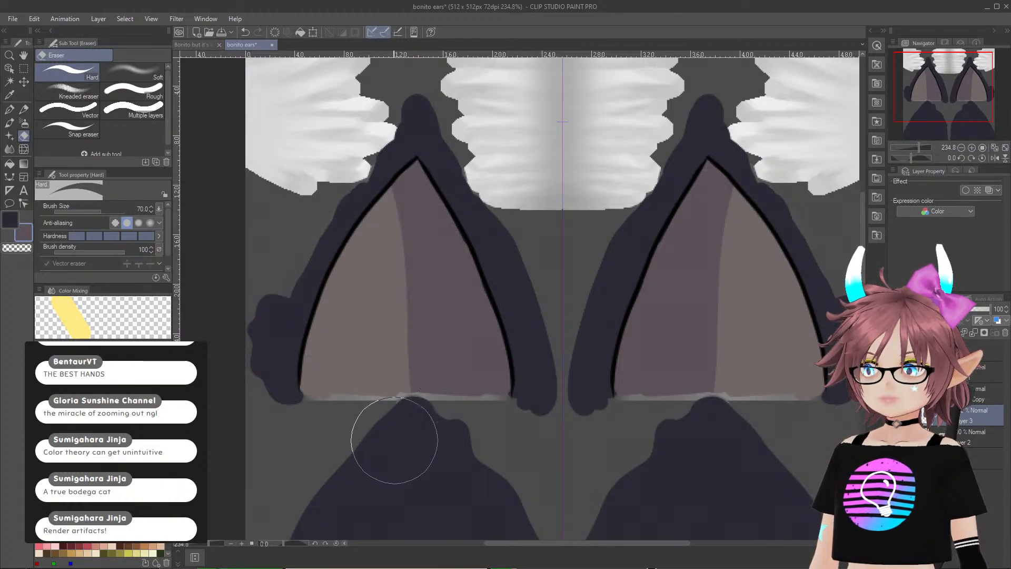
{"action": "mouse_move", "coordinate": [386, 382]}
{"action": "left_mouse_down"}
{"action": "mouse_move", "coordinate": [395, 323]}
{"action": "mouse_move", "coordinate": [362, 175]}
{"action": "left_mouse_up"}
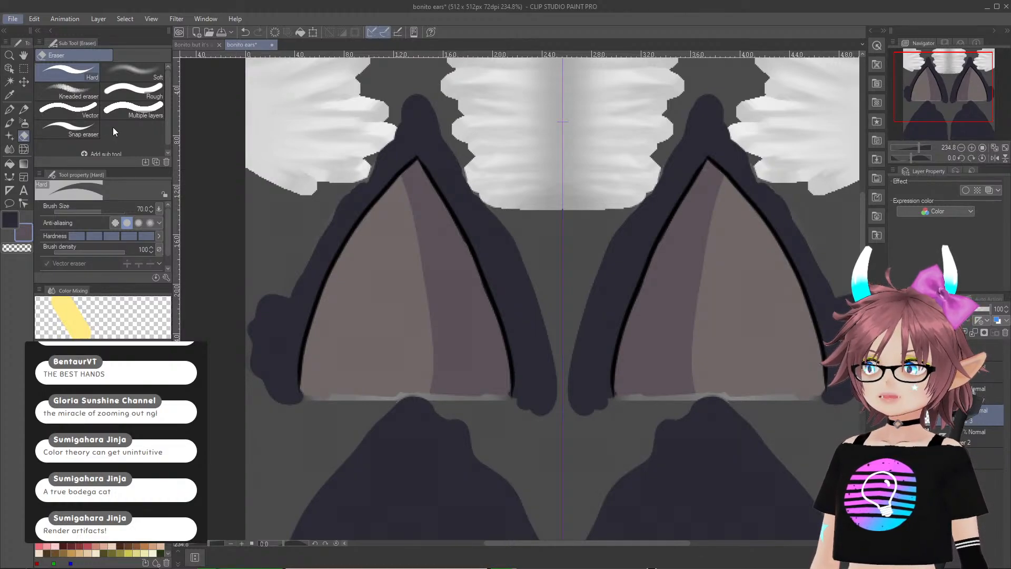
- Export the widened-shadow texture, reimport it into VRoid Studio's Default Design layer, and check the ears from the front
{"action": "left_click", "coordinate": [251, 168]}
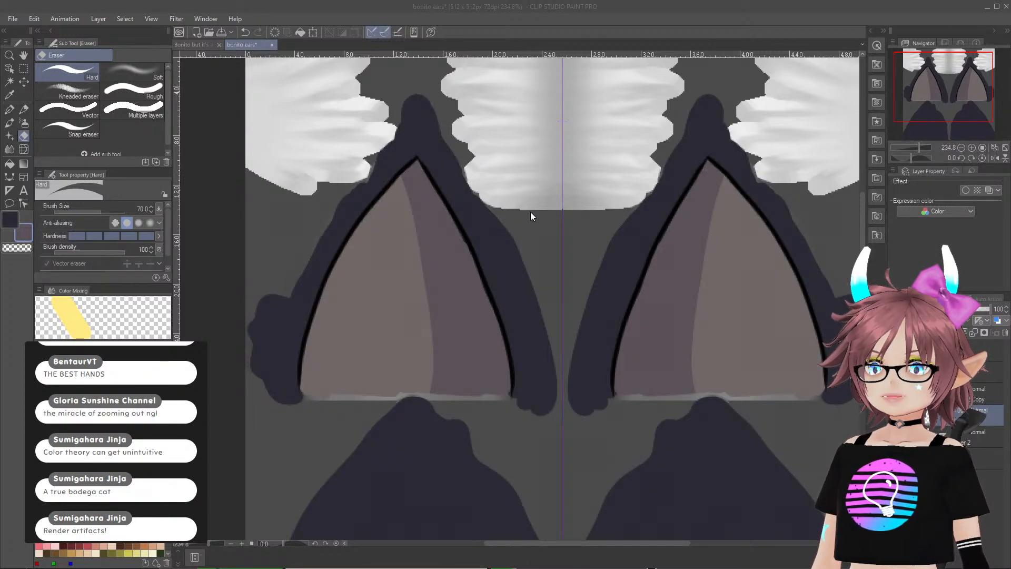
{"action": "left_click", "coordinate": [457, 408]}
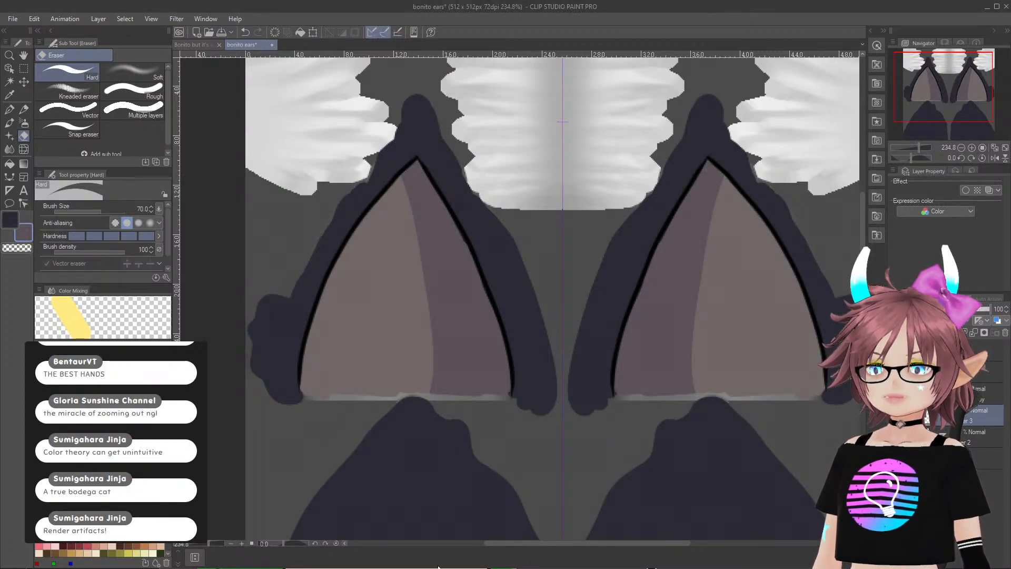
{"action": "left_click", "coordinate": [493, 565]}
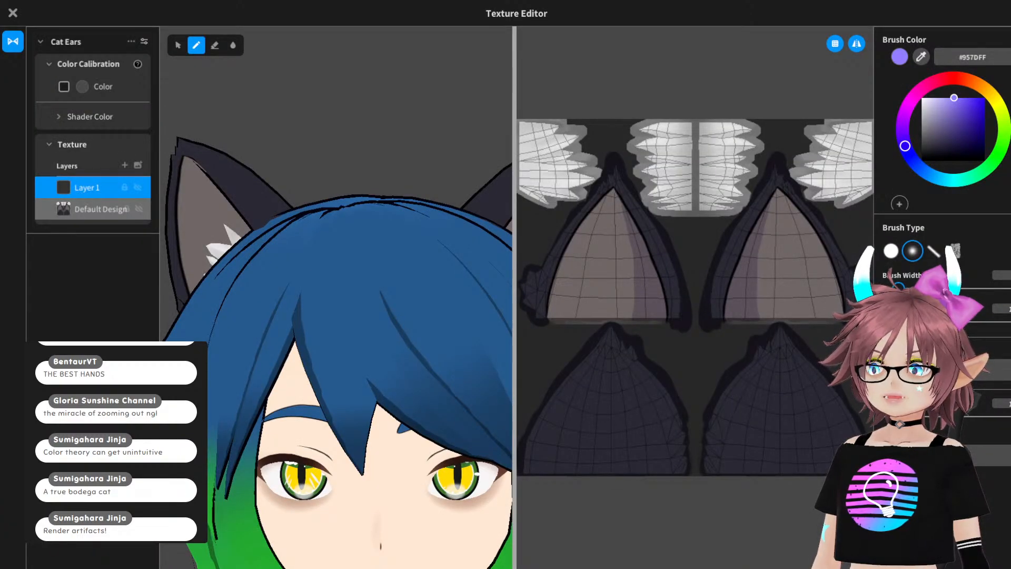
{"action": "right_click", "coordinate": [103, 187]}
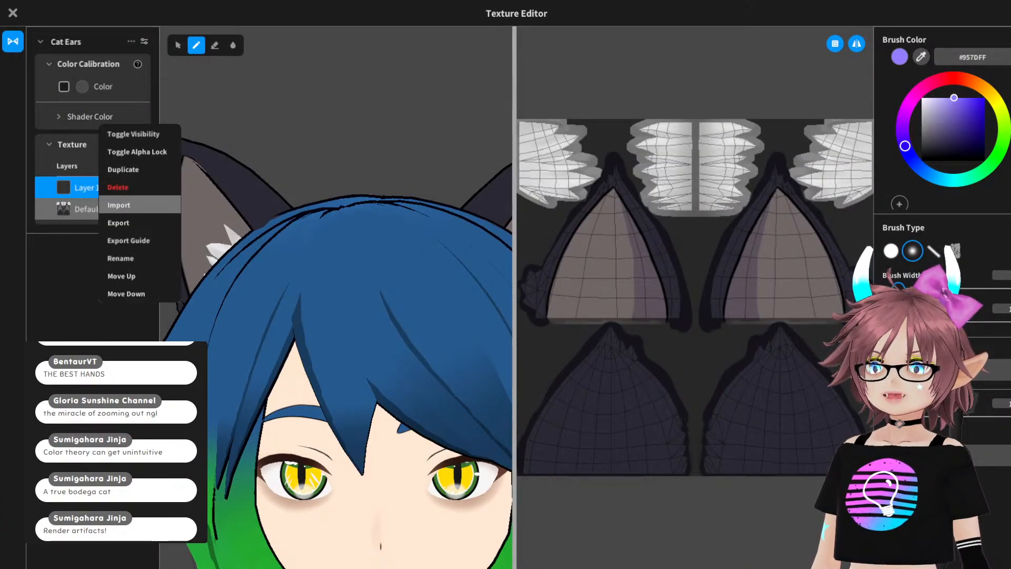
{"action": "left_click", "coordinate": [140, 204]}
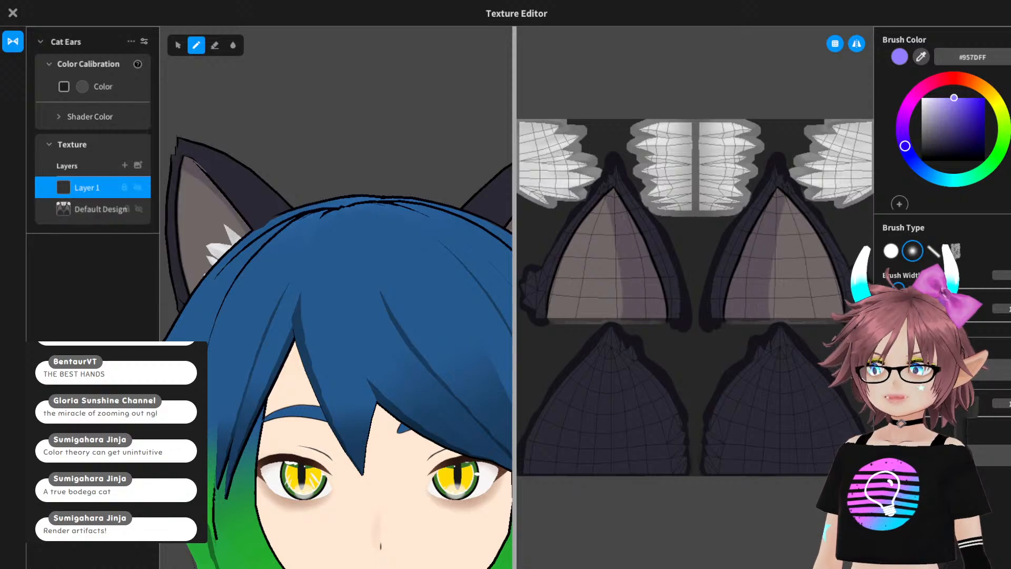
{"action": "mouse_move", "coordinate": [271, 238]}
{"action": "right_mouse_down"}
{"action": "mouse_move", "coordinate": [379, 239]}
{"action": "mouse_move", "coordinate": [262, 247]}
{"action": "mouse_move", "coordinate": [274, 246]}
{"action": "right_mouse_up"}
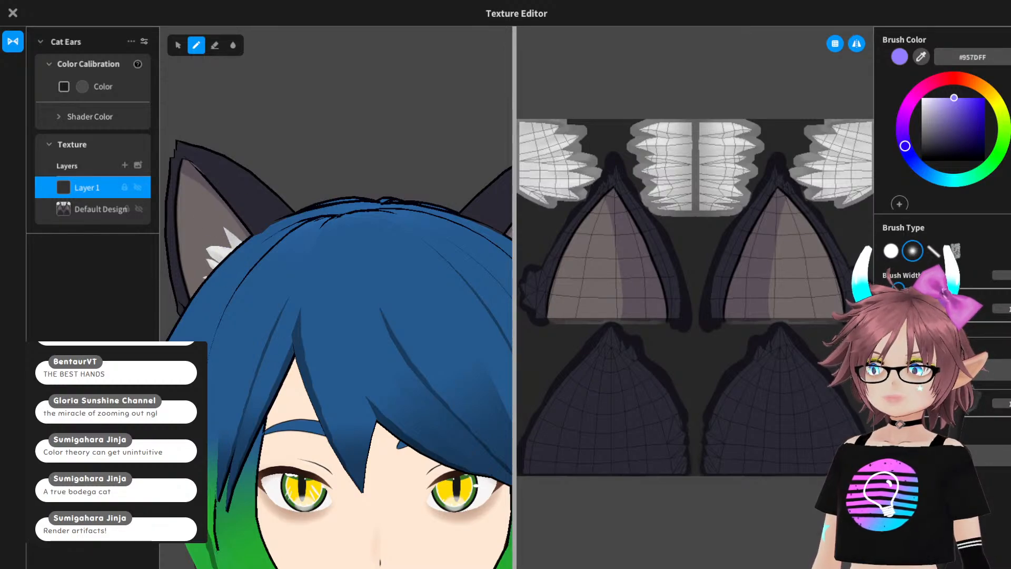
{"action": "mouse_move", "coordinate": [327, 248]}
{"action": "right_mouse_down"}
{"action": "mouse_move", "coordinate": [300, 250]}
{"action": "mouse_move", "coordinate": [320, 259]}
{"action": "right_mouse_up"}
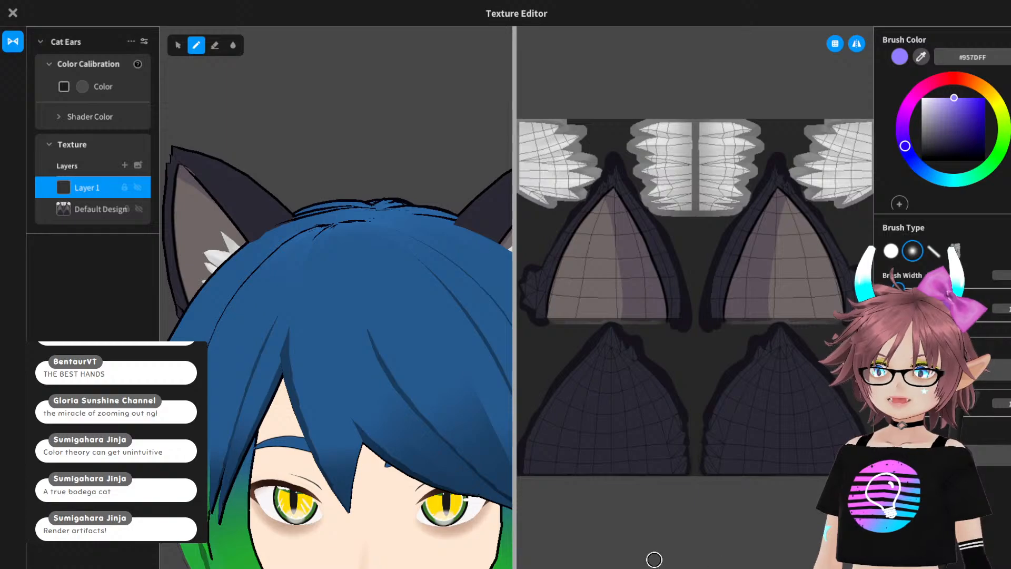
- Back in Clip Studio Paint, extend the mirrored shadows outward along the inner ears' base with the G-pen and round their edges with the Hard eraser
{"action": "key", "text": "alt+Tab"}
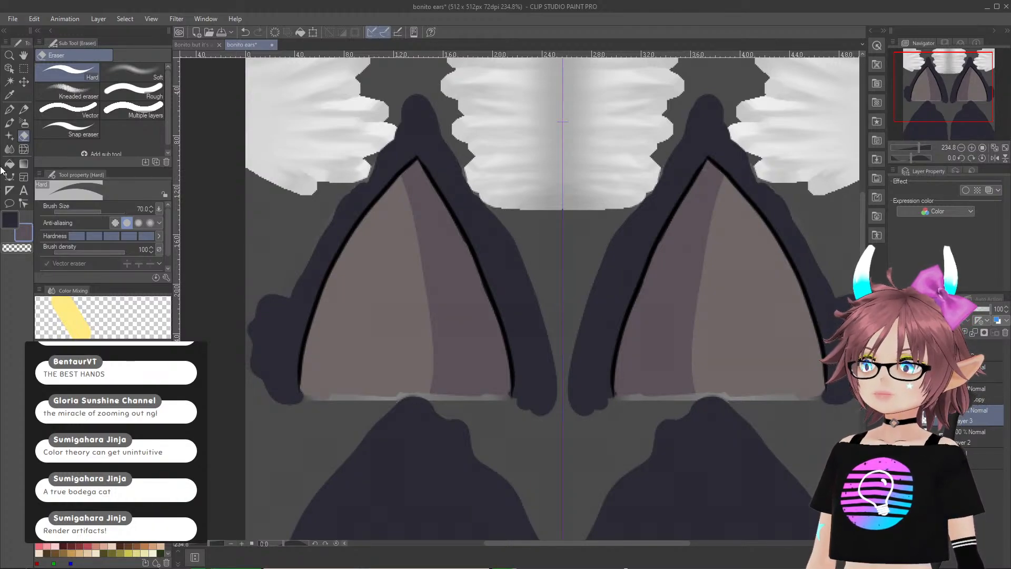
{"action": "left_click", "coordinate": [12, 110]}
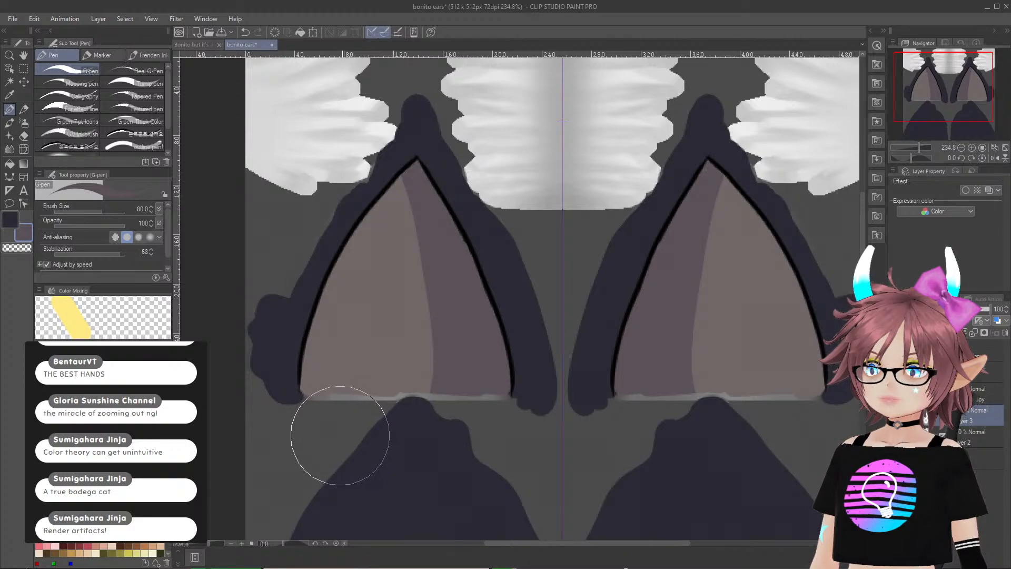
{"action": "mouse_move", "coordinate": [362, 419]}
{"action": "left_mouse_down"}
{"action": "mouse_move", "coordinate": [400, 399]}
{"action": "mouse_move", "coordinate": [429, 356]}
{"action": "mouse_move", "coordinate": [451, 233]}
{"action": "left_mouse_up"}
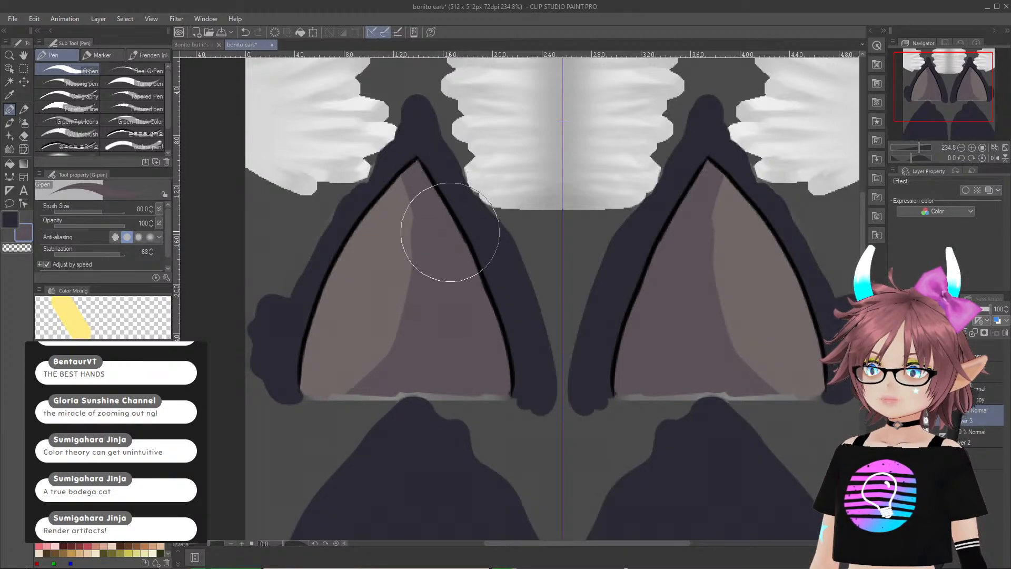
{"action": "left_click", "coordinate": [22, 136]}
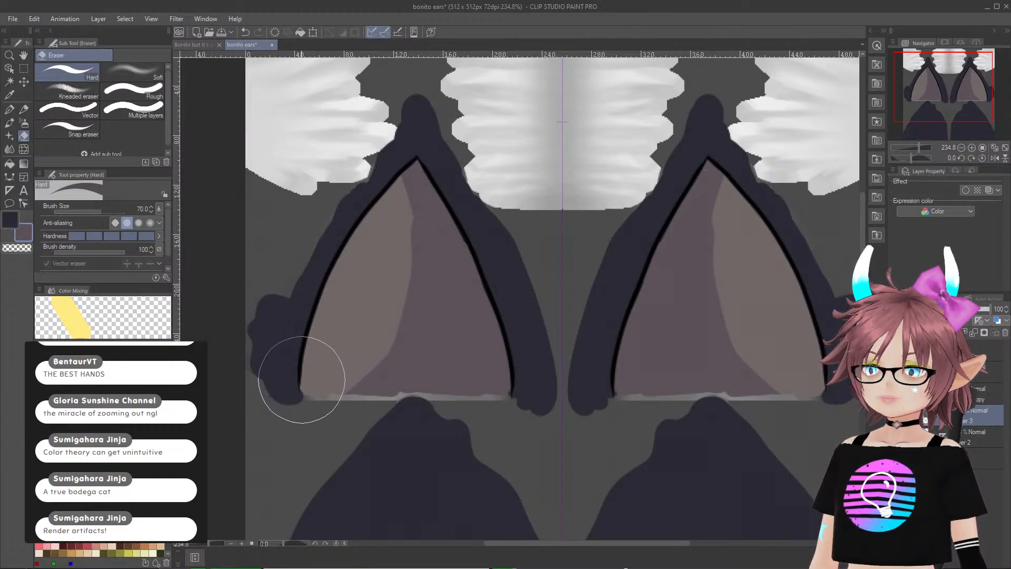
{"action": "mouse_move", "coordinate": [322, 370]}
{"action": "left_mouse_down"}
{"action": "mouse_move", "coordinate": [375, 298]}
{"action": "mouse_move", "coordinate": [380, 235]}
{"action": "mouse_move", "coordinate": [364, 182]}
{"action": "mouse_move", "coordinate": [384, 305]}
{"action": "mouse_move", "coordinate": [369, 191]}
{"action": "mouse_move", "coordinate": [350, 196]}
{"action": "left_mouse_up"}
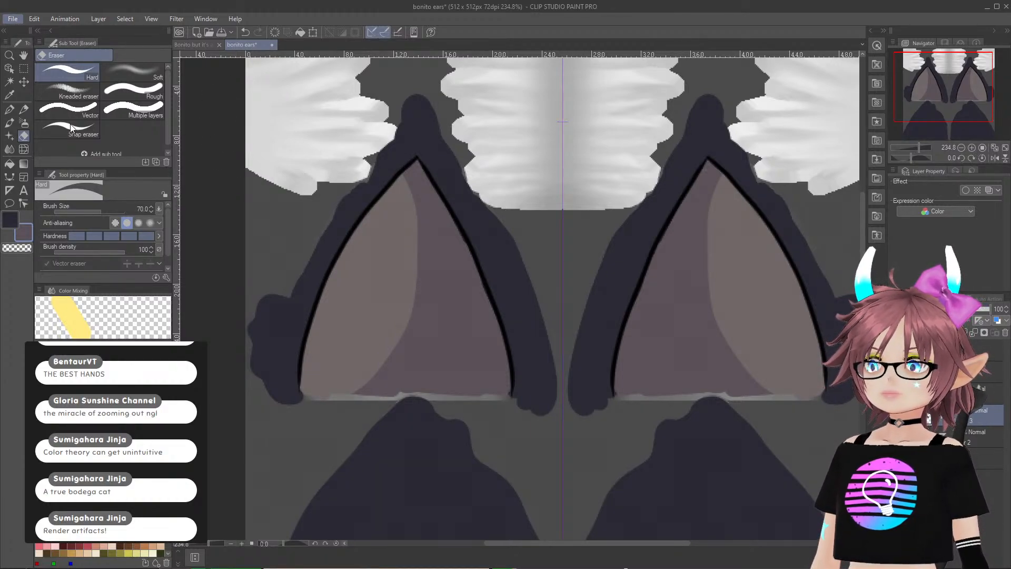
- Switch to VRoid Studio, import the updated ear texture into the Default Design layer, and inspect the shadows up close and at full-head distance
{"action": "key", "text": "alt+Tab"}
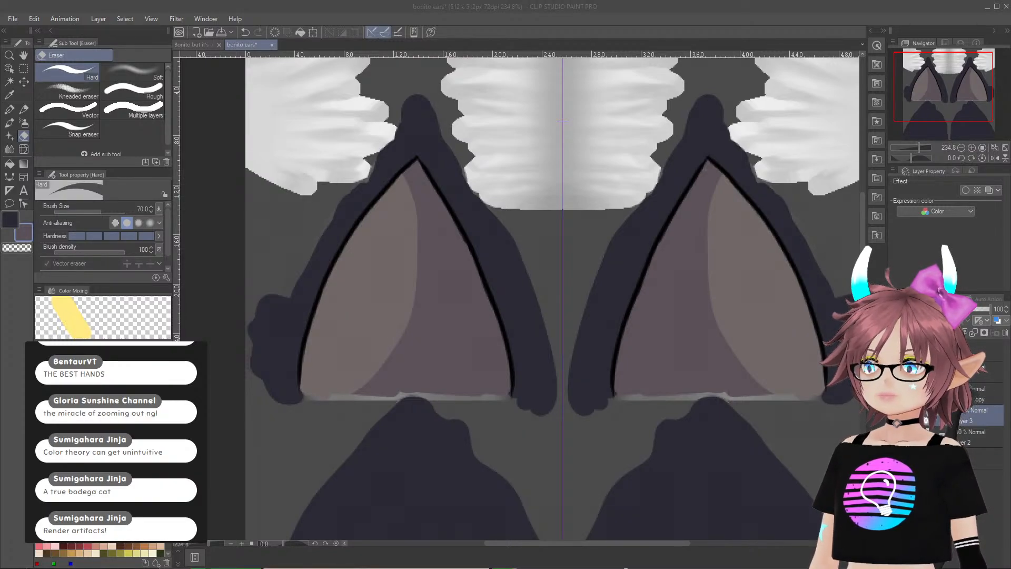
{"action": "left_click", "coordinate": [527, 245]}
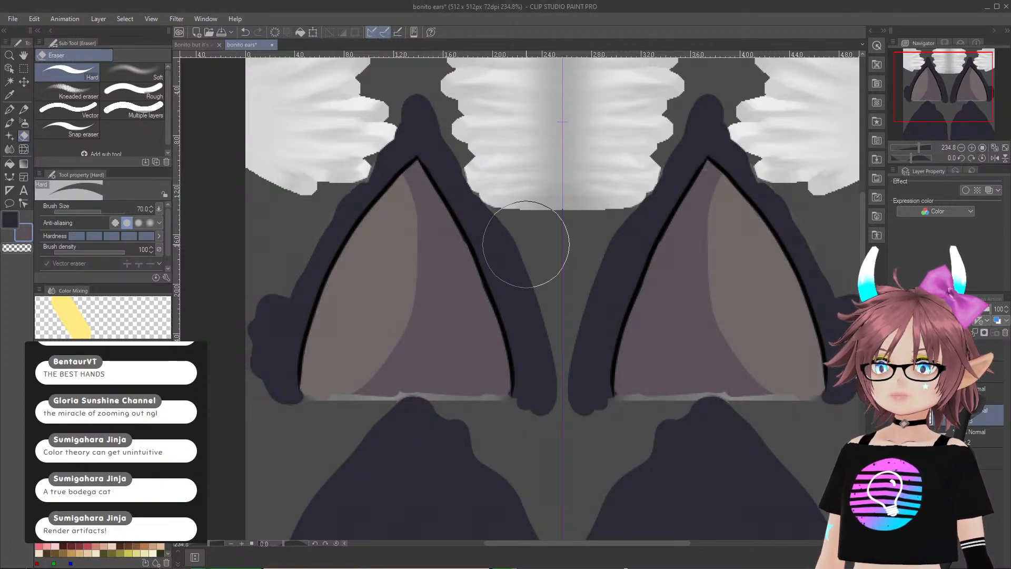
{"action": "left_click", "coordinate": [525, 566]}
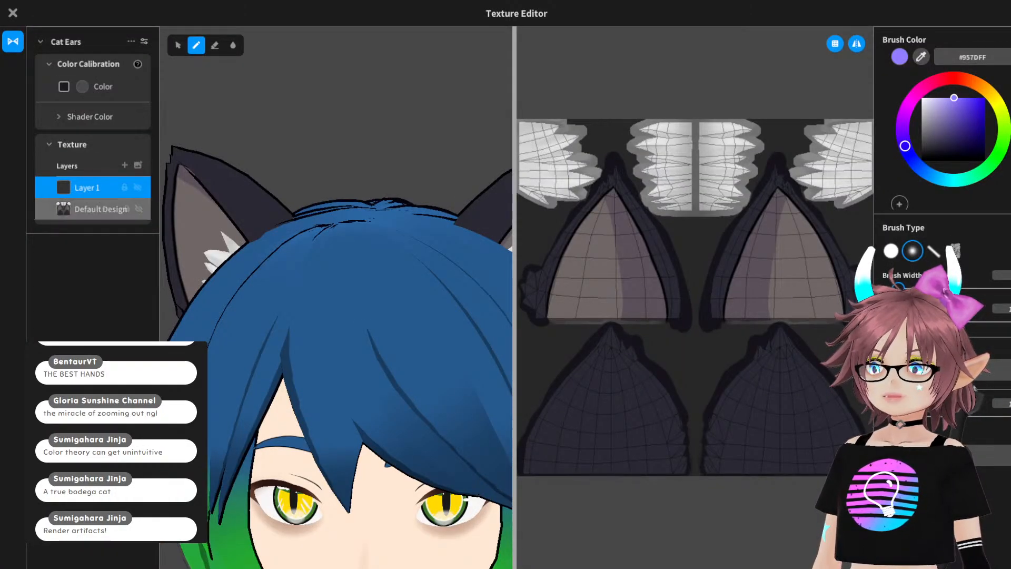
{"action": "right_click", "coordinate": [102, 208]}
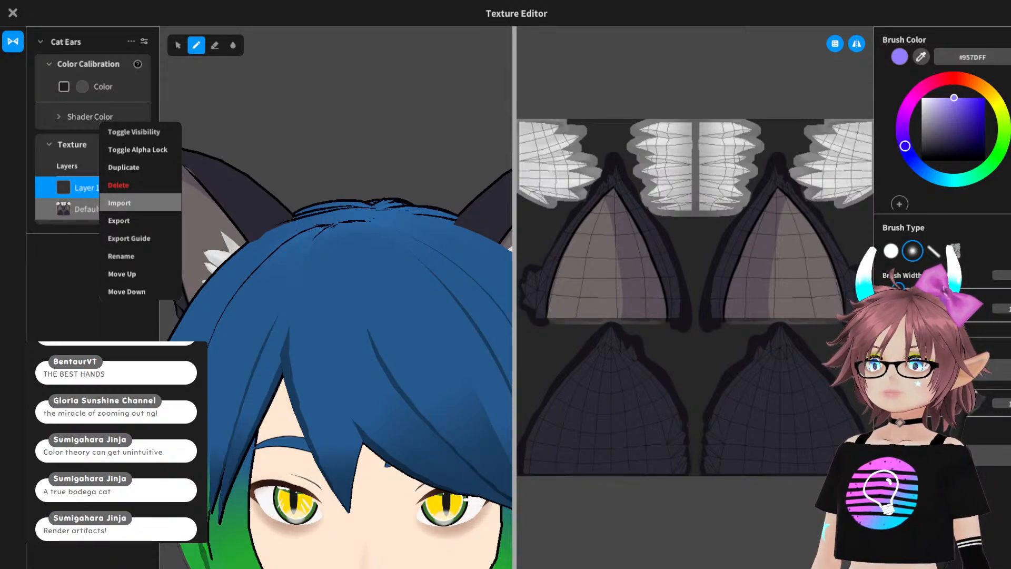
{"action": "left_click", "coordinate": [119, 203]}
{"action": "mouse_move", "coordinate": [251, 219]}
{"action": "right_mouse_down"}
{"action": "mouse_move", "coordinate": [345, 221]}
{"action": "mouse_move", "coordinate": [378, 163]}
{"action": "mouse_move", "coordinate": [243, 220]}
{"action": "mouse_move", "coordinate": [261, 217]}
{"action": "right_mouse_up"}
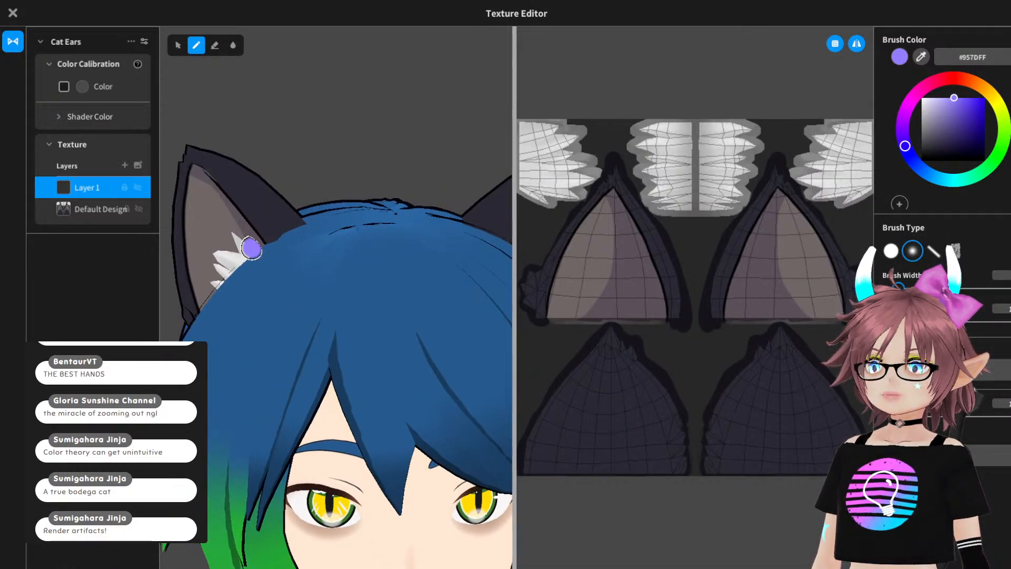
{"action": "mouse_move", "coordinate": [263, 260]}
{"action": "right_mouse_down"}
{"action": "mouse_move", "coordinate": [305, 253]}
{"action": "mouse_move", "coordinate": [185, 256]}
{"action": "mouse_move", "coordinate": [300, 243]}
{"action": "right_mouse_up"}
{"action": "scroll", "coordinate": [273, 252], "scroll_direction": "down", "scroll_amount": 5}
{"action": "mouse_move", "coordinate": [277, 282]}
{"action": "right_mouse_down"}
{"action": "mouse_move", "coordinate": [322, 286]}
{"action": "mouse_move", "coordinate": [240, 289]}
{"action": "mouse_move", "coordinate": [270, 286]}
{"action": "right_mouse_up"}
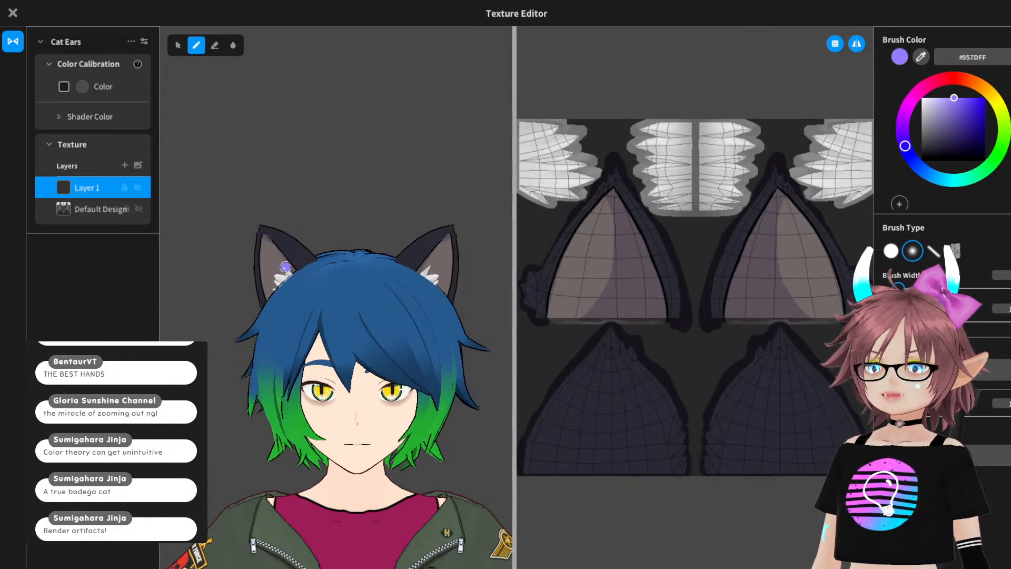
{"action": "scroll", "coordinate": [285, 267], "scroll_direction": "up", "scroll_amount": 5}
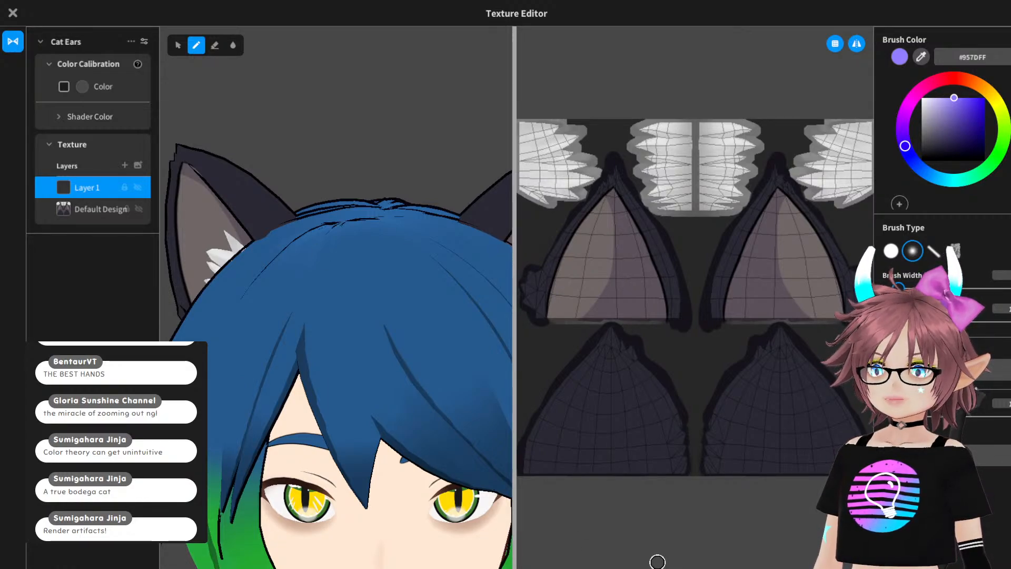
- In Clip Studio Paint, widen the mirrored inner-ear shadows with the size 80 G-pen and smooth their lower edges with the size 70 Hard eraser
{"action": "left_click", "coordinate": [634, 564]}
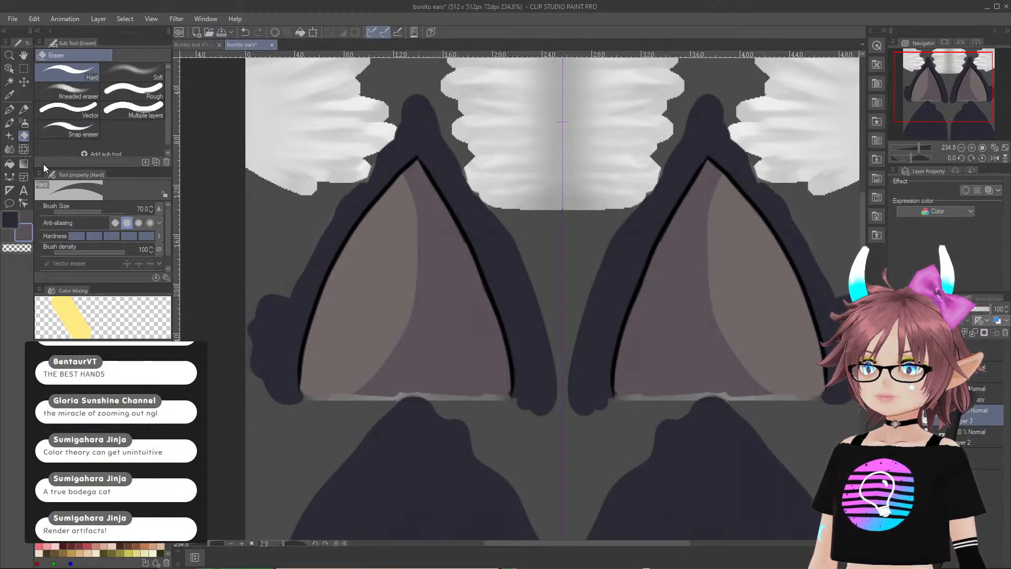
{"action": "left_click", "coordinate": [9, 109]}
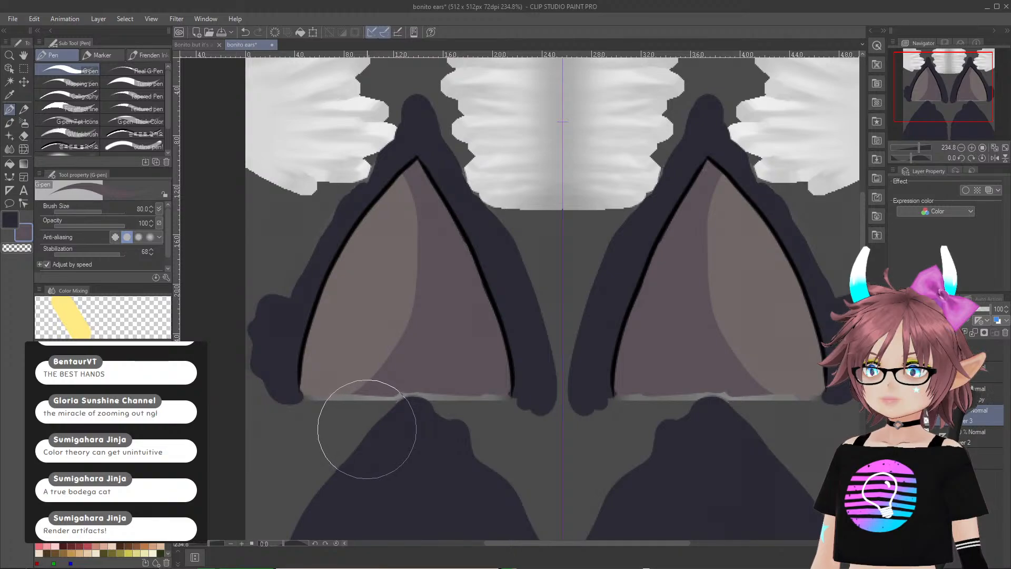
{"action": "mouse_move", "coordinate": [361, 429]}
{"action": "left_mouse_down"}
{"action": "mouse_move", "coordinate": [425, 311]}
{"action": "mouse_move", "coordinate": [436, 188]}
{"action": "left_mouse_up"}
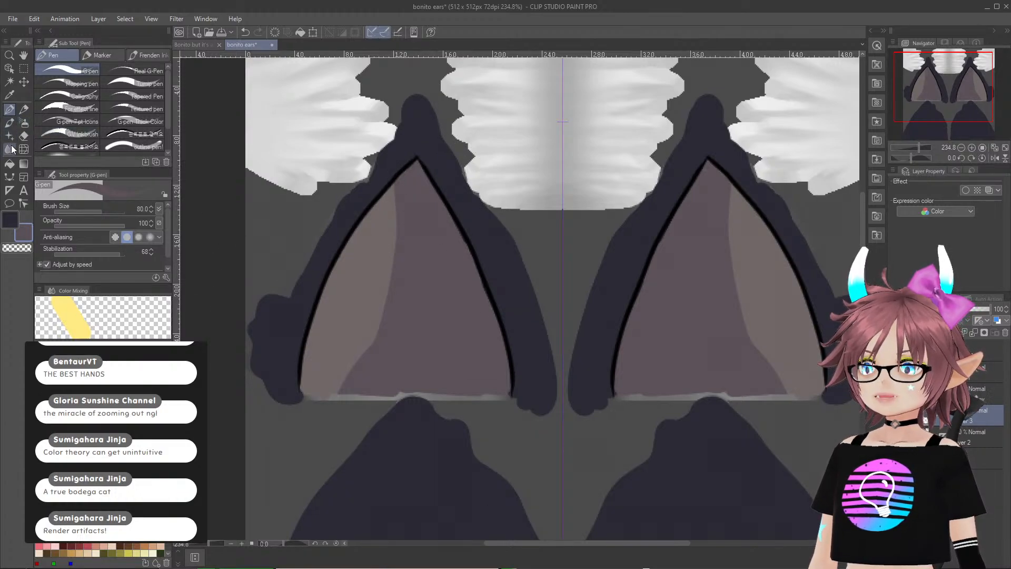
{"action": "left_click", "coordinate": [24, 136]}
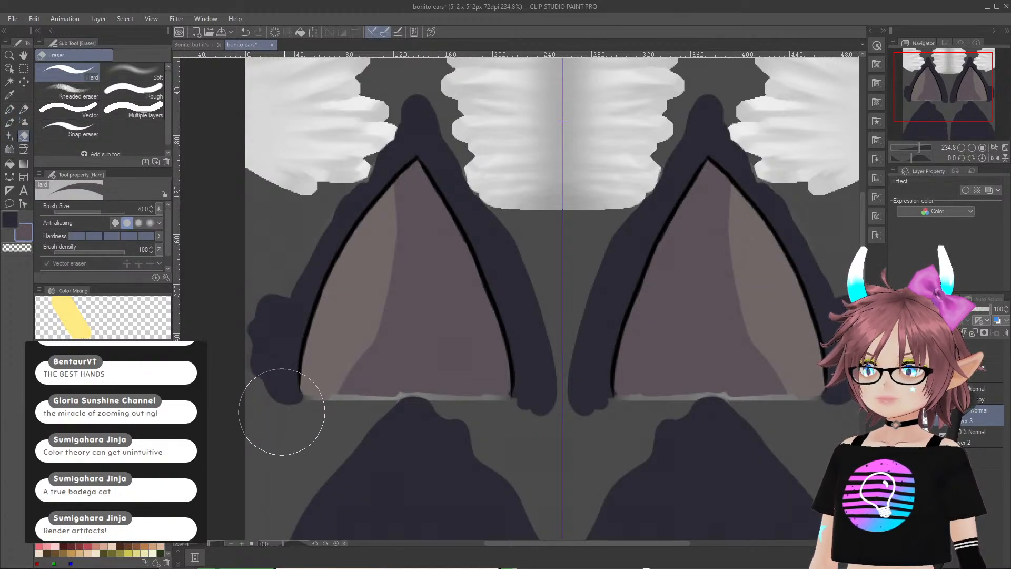
{"action": "mouse_move", "coordinate": [304, 390]}
{"action": "left_mouse_down"}
{"action": "mouse_move", "coordinate": [339, 329]}
{"action": "mouse_move", "coordinate": [349, 244]}
{"action": "left_mouse_up"}
{"action": "mouse_move", "coordinate": [346, 324]}
{"action": "left_mouse_down"}
{"action": "mouse_move", "coordinate": [308, 395]}
{"action": "mouse_move", "coordinate": [339, 355]}
{"action": "mouse_move", "coordinate": [356, 233]}
{"action": "left_mouse_up"}
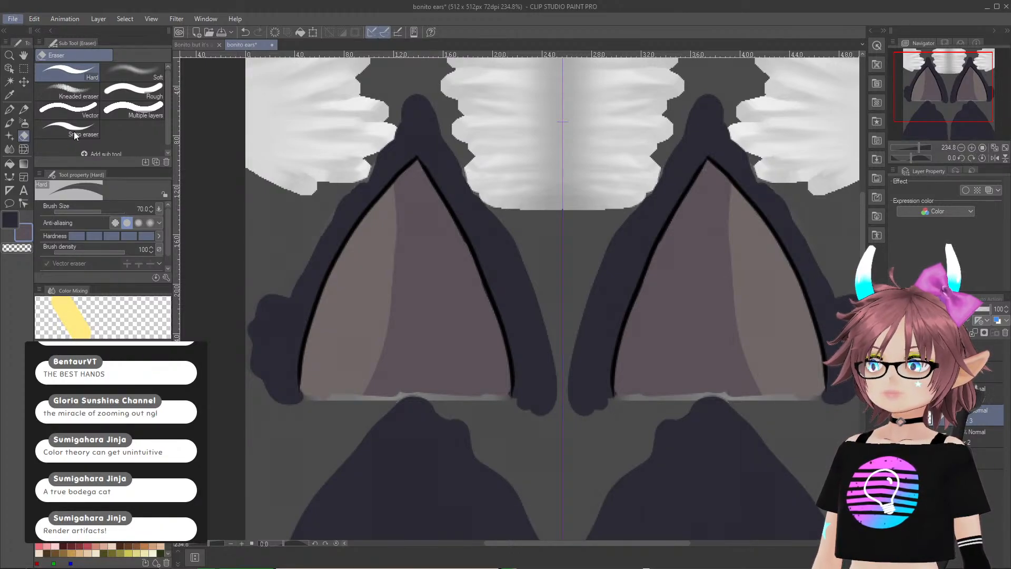
- Export the widened-shadow texture, import it into Layer 1 of the Cat Ears texture in VRoid Studio, and check the ear
{"action": "left_click", "coordinate": [216, 166]}
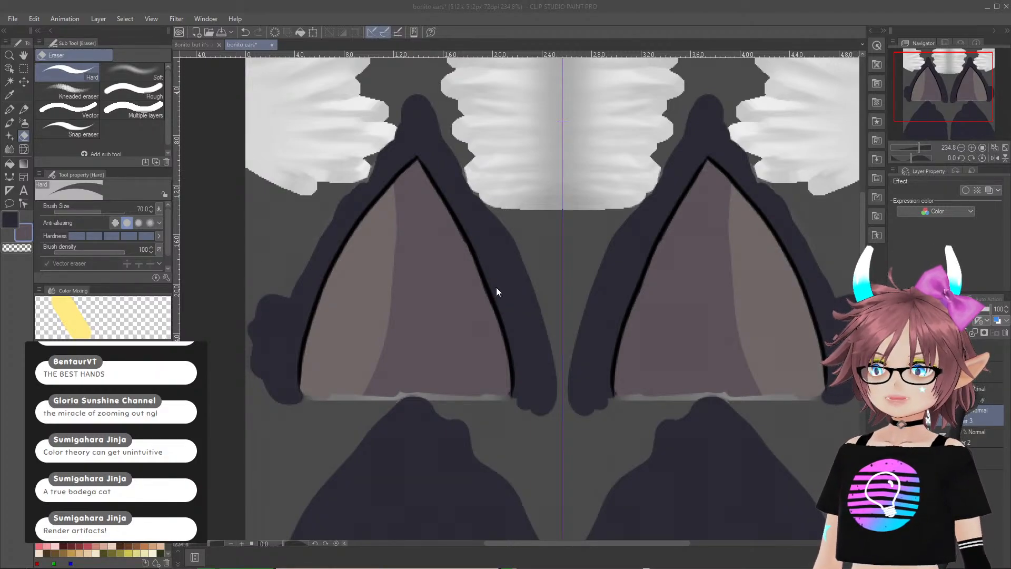
{"action": "key", "text": "alt+Tab"}
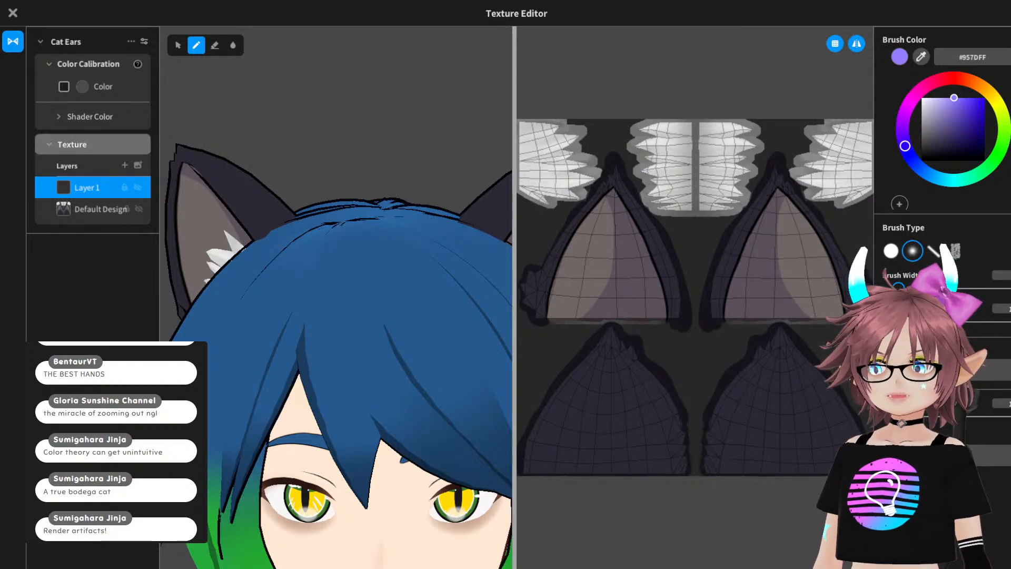
{"action": "right_click", "coordinate": [92, 187]}
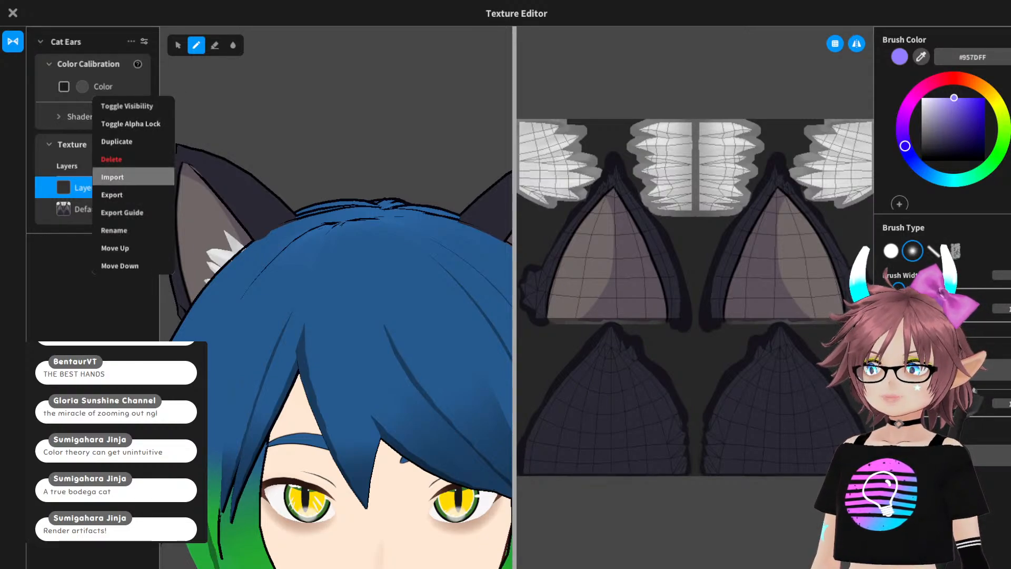
{"action": "left_click", "coordinate": [112, 177]}
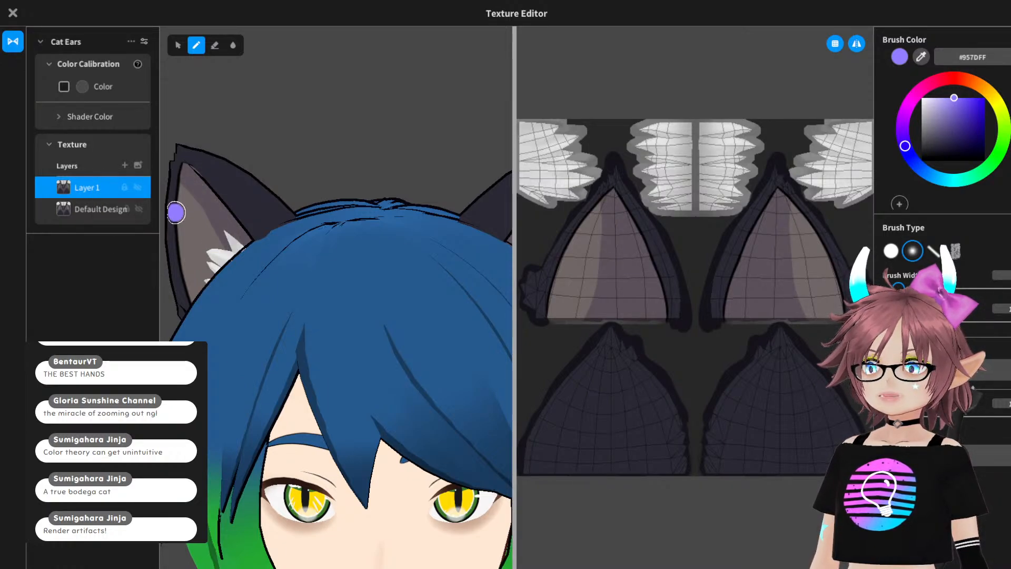
{"action": "mouse_move", "coordinate": [194, 296]}
{"action": "right_mouse_down"}
{"action": "mouse_move", "coordinate": [318, 321]}
{"action": "mouse_move", "coordinate": [207, 299]}
{"action": "mouse_move", "coordinate": [261, 300]}
{"action": "right_mouse_up"}
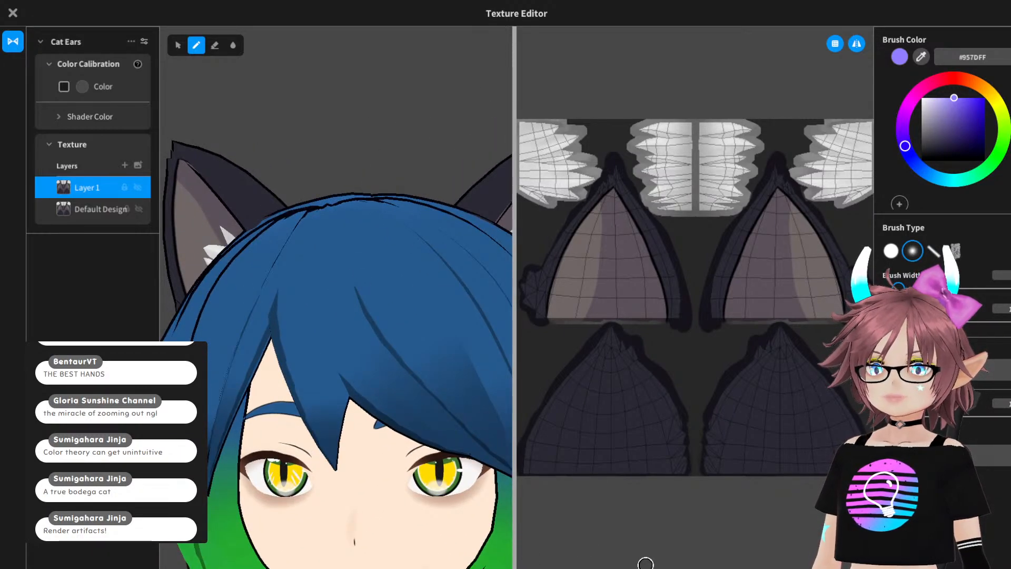
- Return to Clip Studio Paint and trim the upper edges of the mirrored inner-ear shadows with the size 70 Hard eraser
{"action": "left_click", "coordinate": [655, 568]}
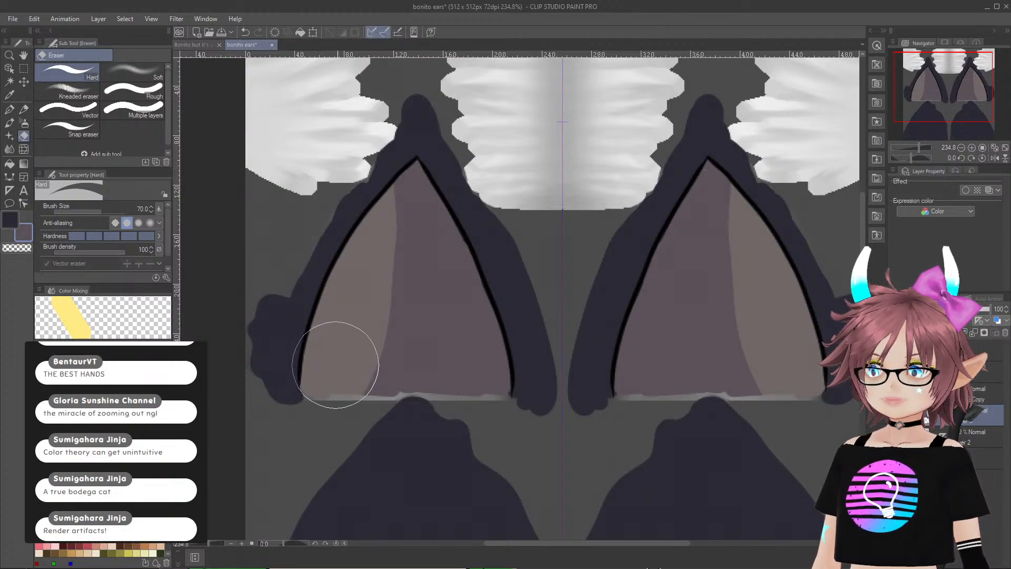
{"action": "mouse_move", "coordinate": [335, 364]}
{"action": "left_mouse_down"}
{"action": "mouse_move", "coordinate": [384, 181]}
{"action": "mouse_move", "coordinate": [376, 282]}
{"action": "left_mouse_up"}
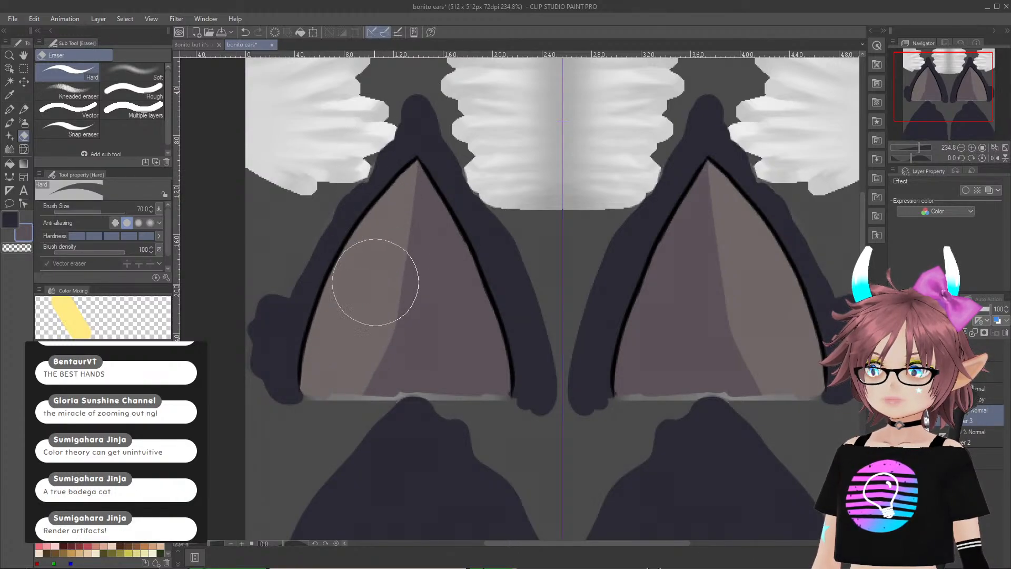
{"action": "key", "text": "ctrl+z"}
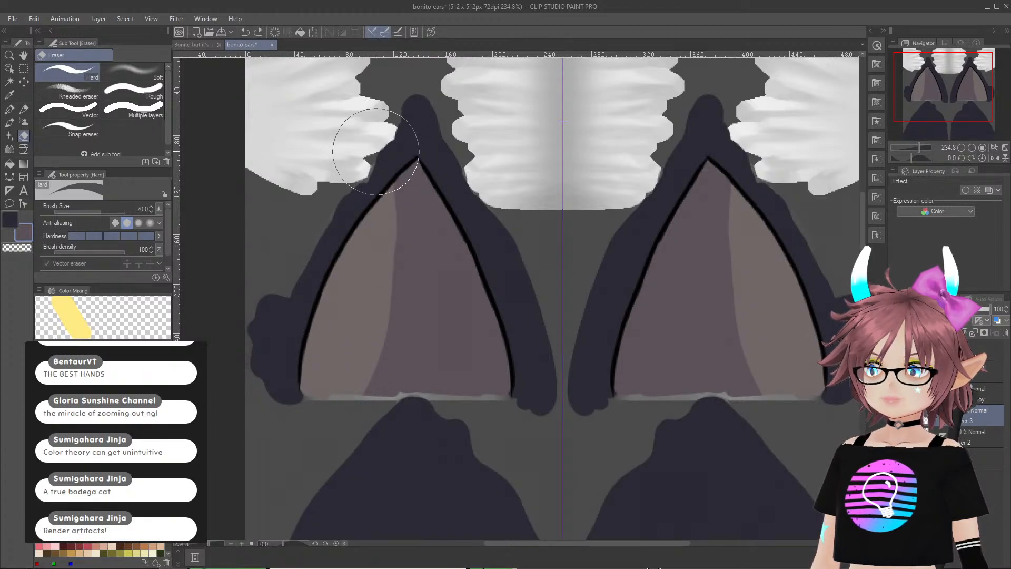
{"action": "left_click_drag", "start_coordinate": [368, 165], "coordinate": [365, 260]}
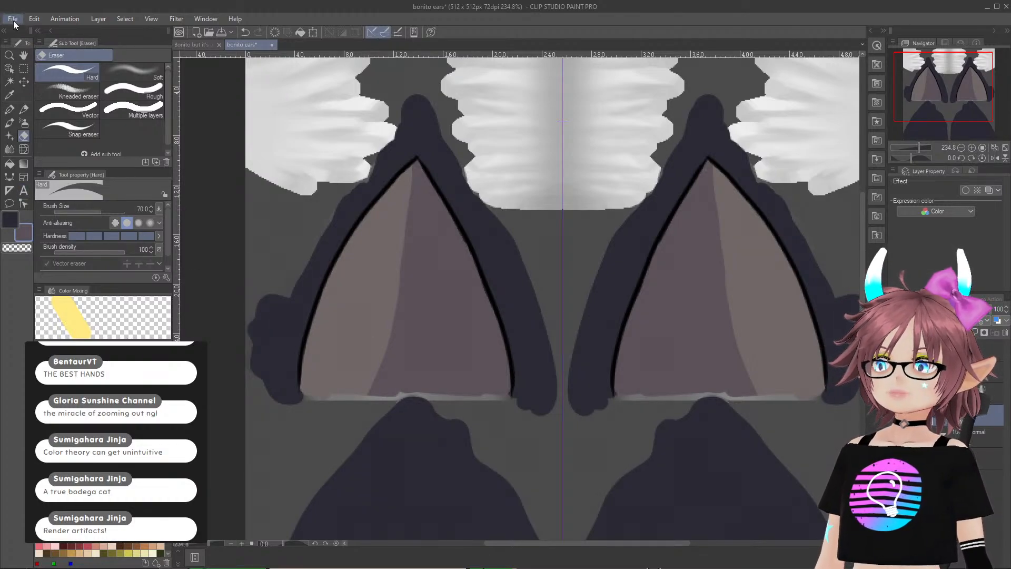
- Export the trimmed ear texture, switch to VRoid Studio, and delete Layer 1 from the Cat Ears texture
{"action": "left_click", "coordinate": [238, 163]}
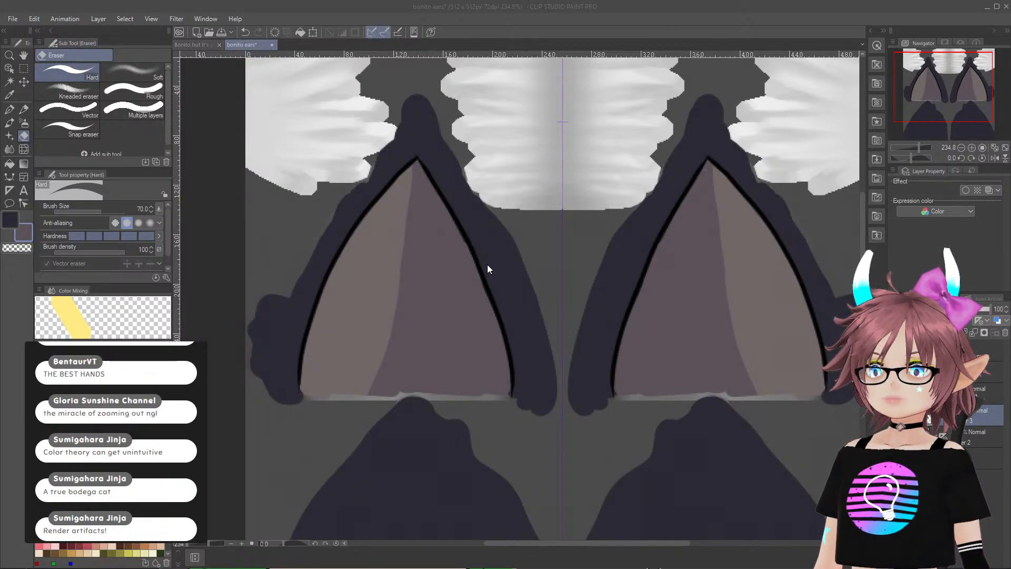
{"action": "key", "text": "alt+Tab"}
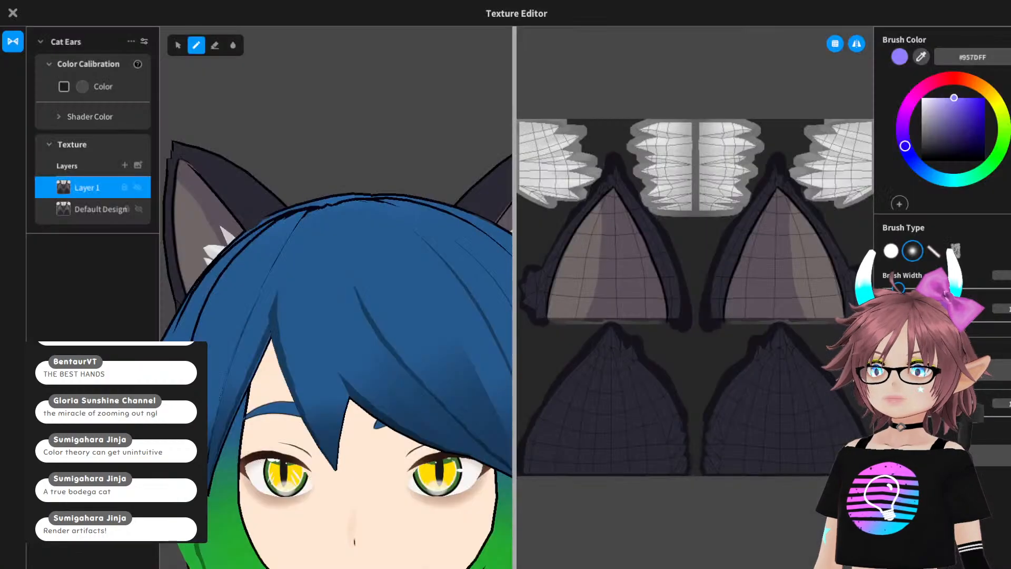
{"action": "right_click", "coordinate": [116, 186]}
{"action": "left_click", "coordinate": [108, 253]}
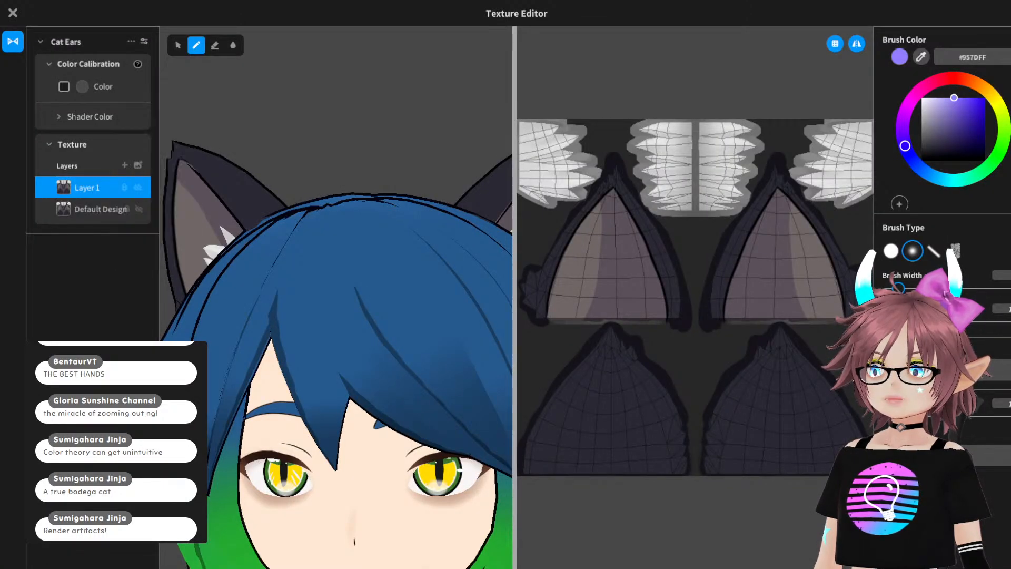
{"action": "left_click", "coordinate": [137, 188]}
{"action": "left_click", "coordinate": [137, 188]}
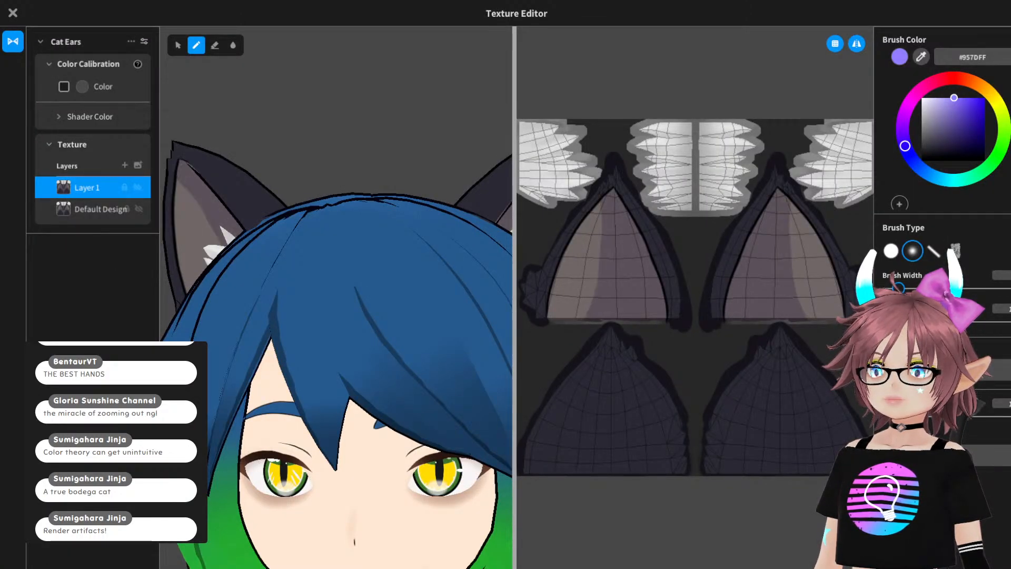
{"action": "left_click", "coordinate": [137, 187]}
{"action": "right_click", "coordinate": [137, 188]}
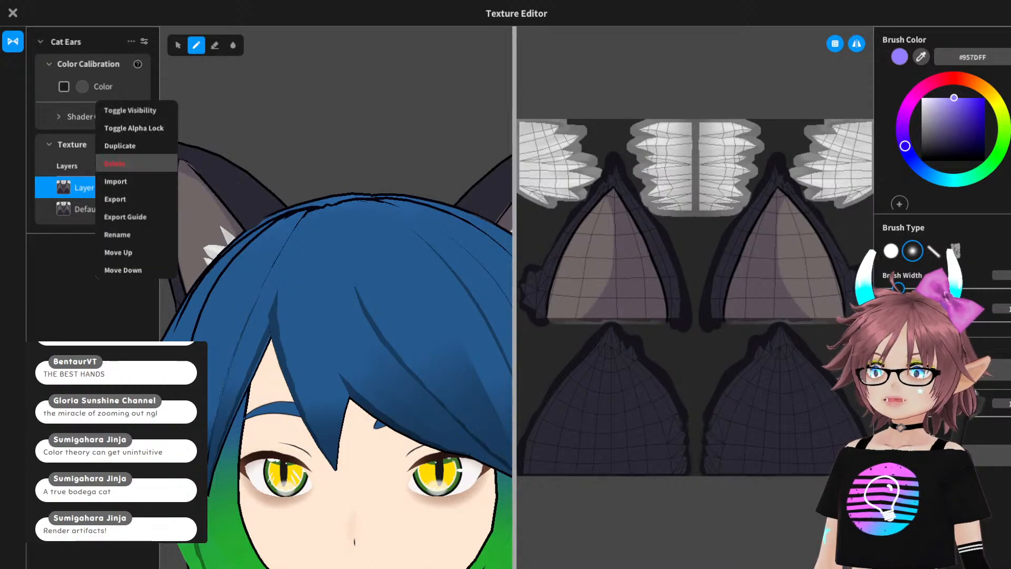
{"action": "left_click", "coordinate": [114, 164]}
- Import the trimmed ear texture into the Default Design layer and inspect both ears on the character from the front and at an angle
{"action": "right_click", "coordinate": [126, 188]}
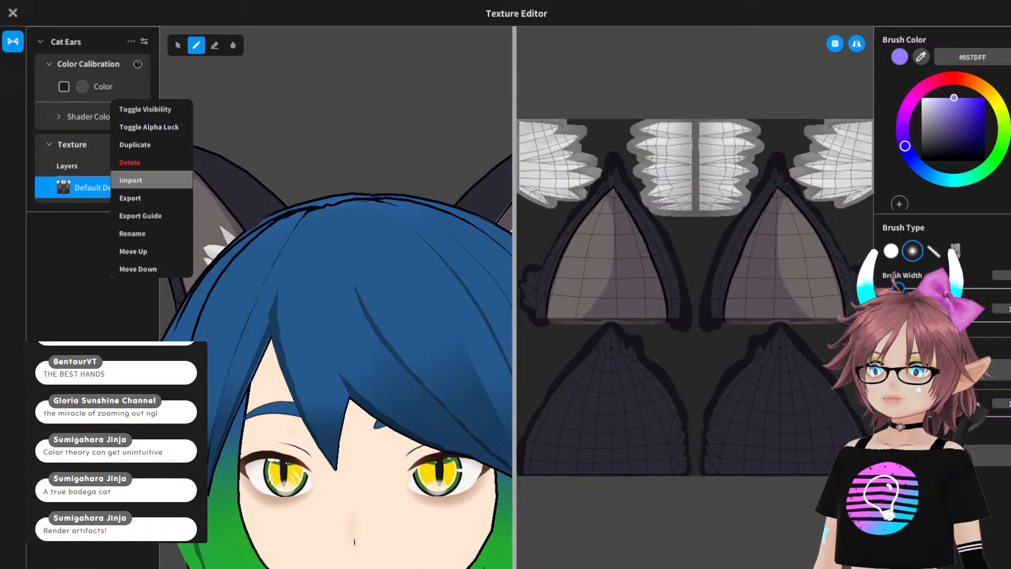
{"action": "left_click", "coordinate": [132, 180]}
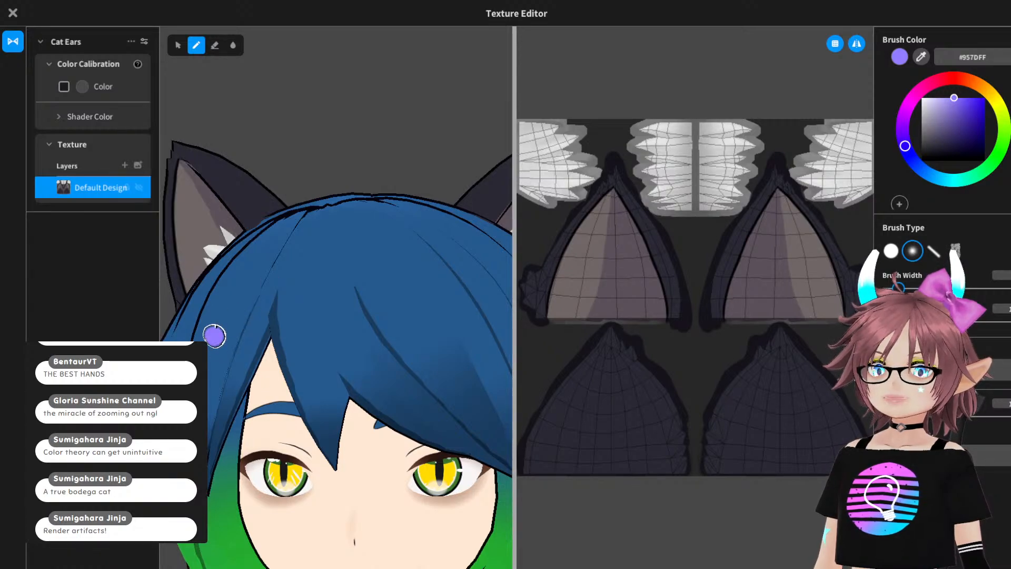
{"action": "right_click_drag", "start_coordinate": [295, 210], "coordinate": [351, 232]}
{"action": "scroll", "coordinate": [295, 232], "scroll_direction": "down", "scroll_amount": 6}
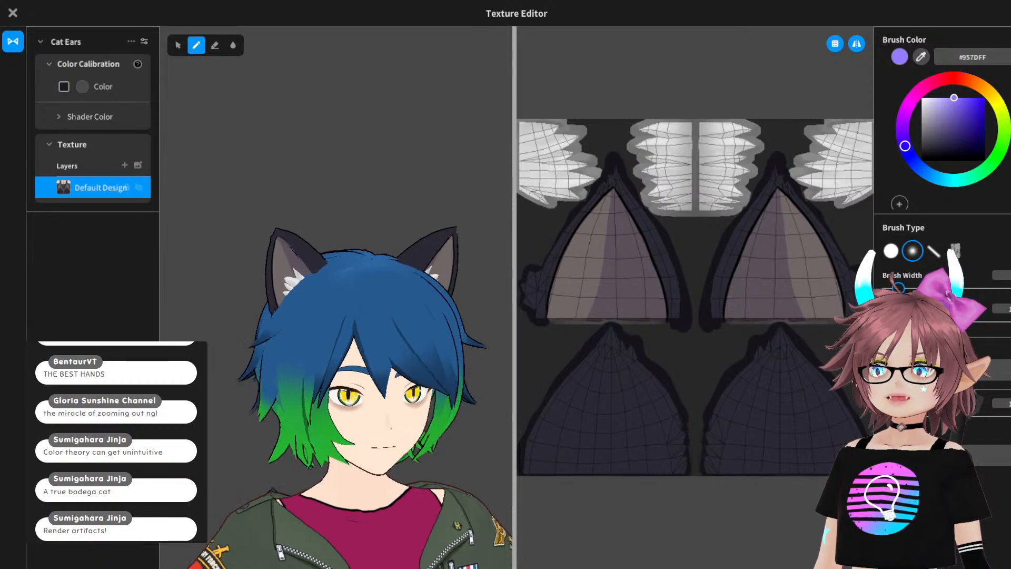
{"action": "mouse_move", "coordinate": [400, 295]}
{"action": "right_mouse_down"}
{"action": "mouse_move", "coordinate": [285, 295]}
{"action": "mouse_move", "coordinate": [400, 295]}
{"action": "mouse_move", "coordinate": [415, 313]}
{"action": "right_mouse_up"}
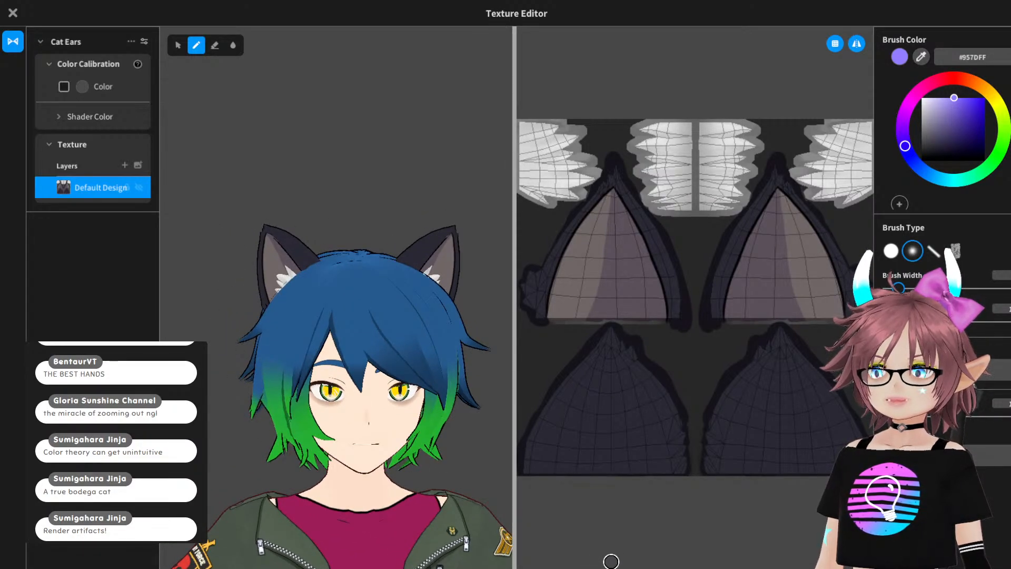
- Switch to Clip Studio Paint and examine the ears and head in the "Bonito but it's all of him.jpg" reference
{"action": "key", "text": "alt+Tab"}
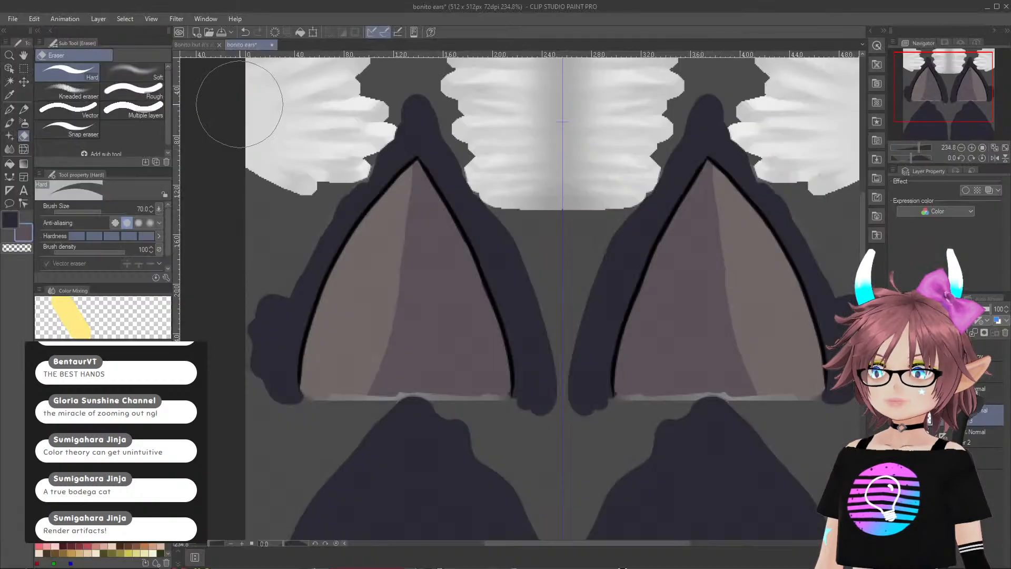
{"action": "left_click", "coordinate": [214, 45]}
{"action": "scroll", "coordinate": [617, 161], "scroll_direction": "up", "scroll_amount": 5}
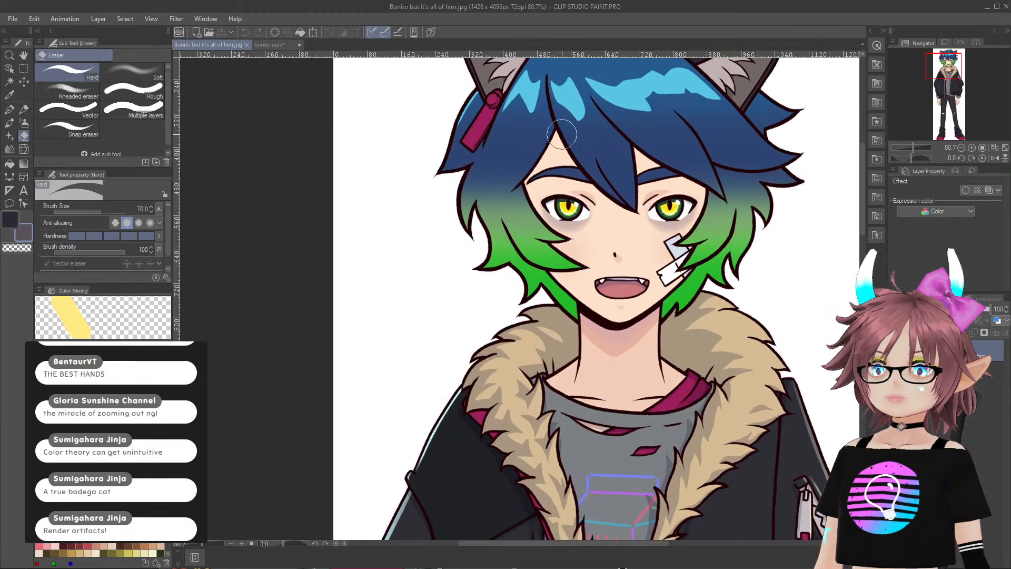
{"action": "left_click", "coordinate": [22, 55]}
{"action": "left_click_drag", "start_coordinate": [594, 179], "coordinate": [559, 321]}
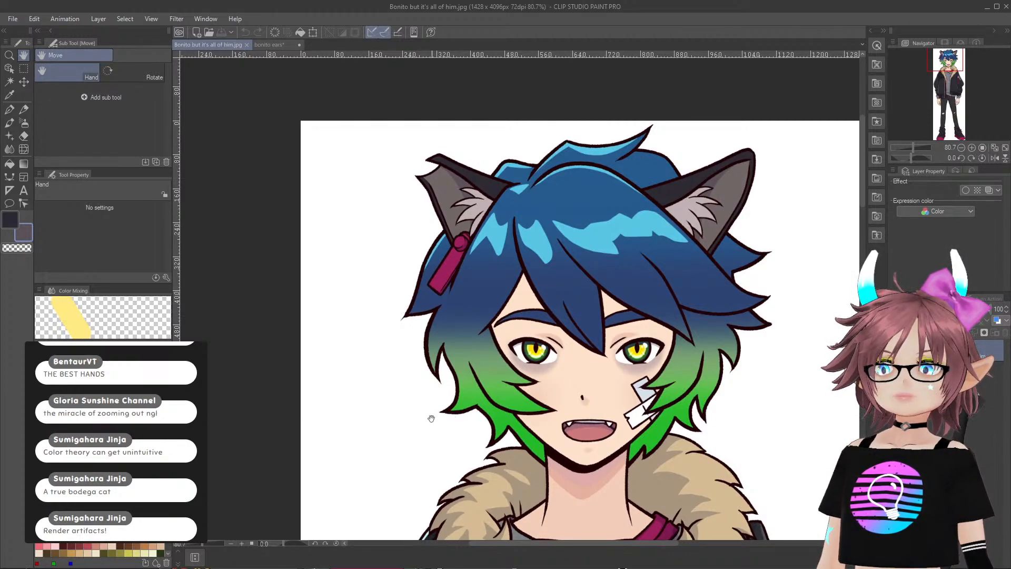
{"action": "left_click_drag", "start_coordinate": [431, 431], "coordinate": [420, 399]}
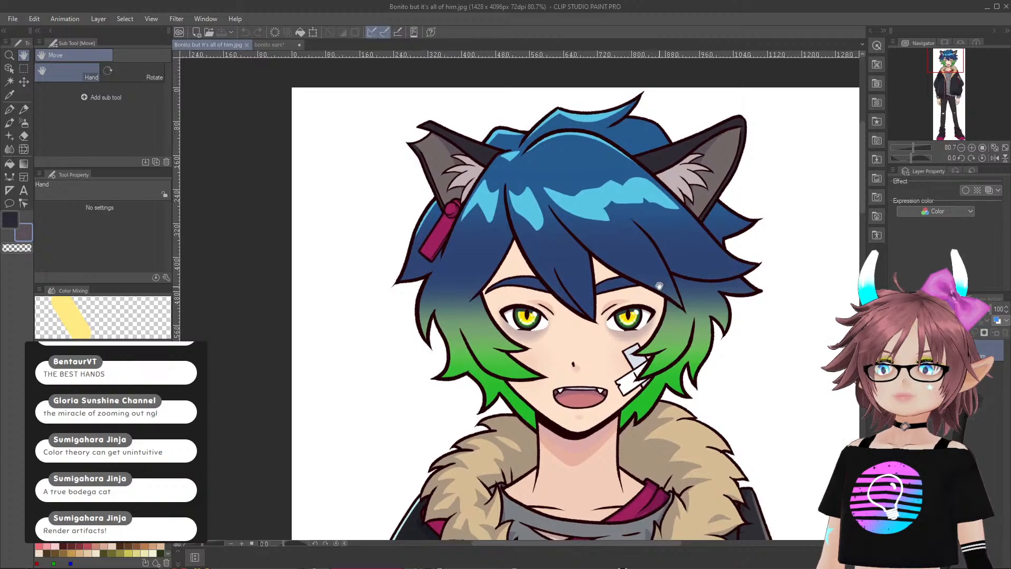
{"action": "scroll", "coordinate": [658, 286], "scroll_direction": "down", "scroll_amount": 2}
{"action": "scroll", "coordinate": [658, 286], "scroll_direction": "up", "scroll_amount": 1}
{"action": "scroll", "coordinate": [658, 286], "scroll_direction": "up", "scroll_amount": 1}
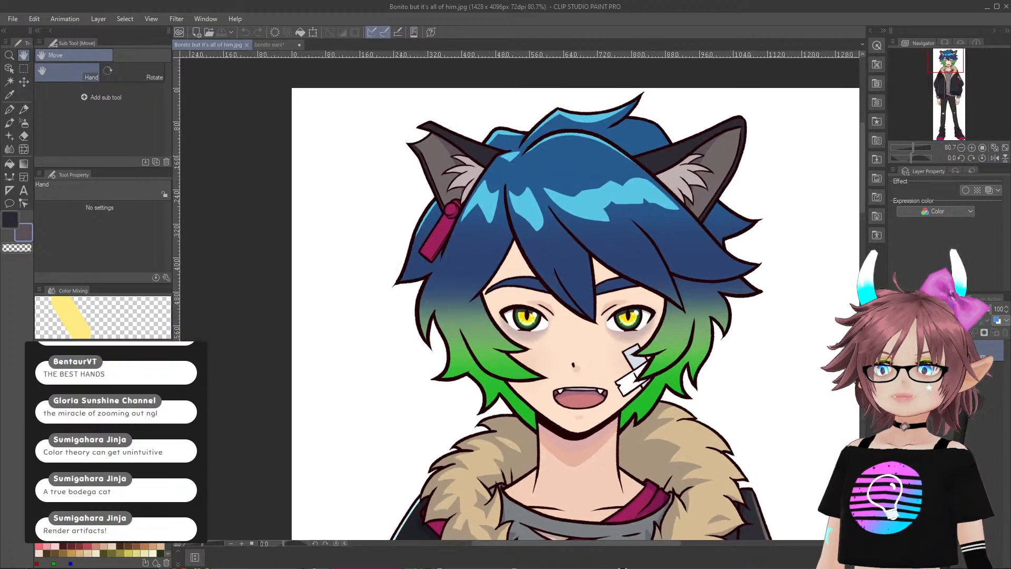
- Switch to VRoid Studio and inspect the textured cat ears on the character from the front, at an angle and close up
{"action": "left_click", "coordinate": [527, 561]}
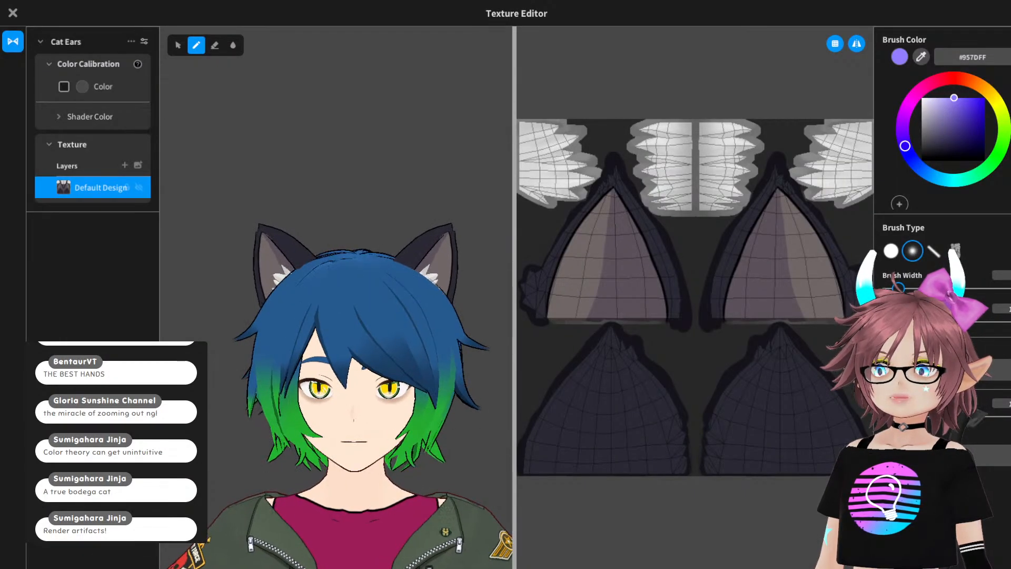
{"action": "middle_click_drag", "start_coordinate": [353, 421], "coordinate": [356, 308]}
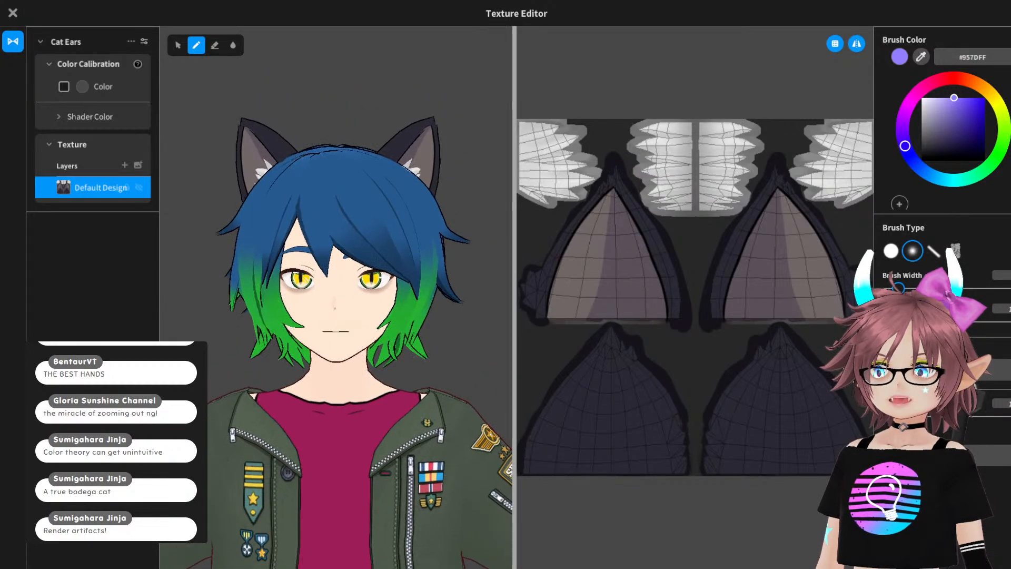
{"action": "right_click_drag", "start_coordinate": [355, 308], "coordinate": [76, 309]}
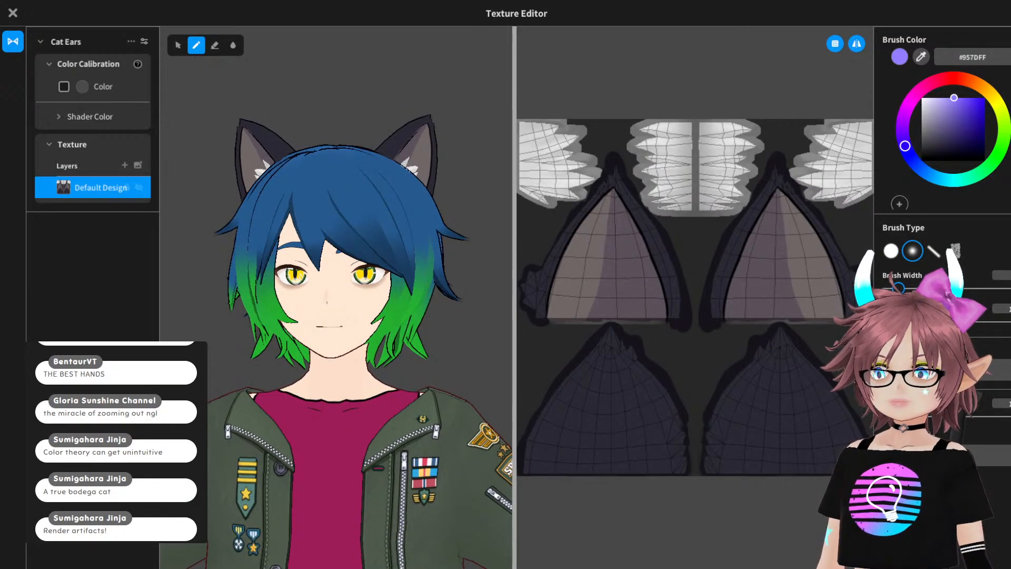
{"action": "right_click_drag", "start_coordinate": [239, 196], "coordinate": [279, 198]}
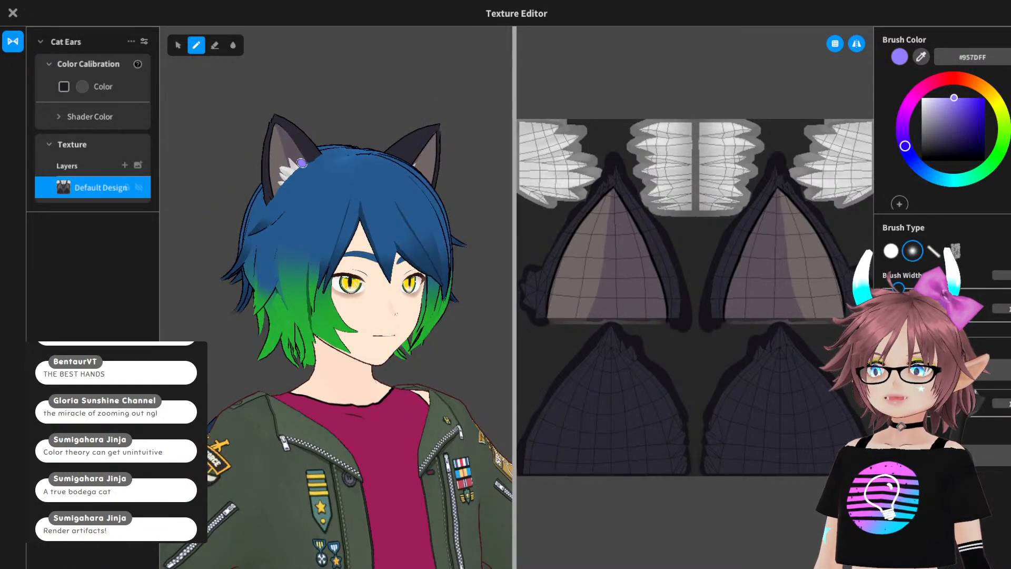
{"action": "scroll", "coordinate": [301, 163], "scroll_direction": "up", "scroll_amount": 5}
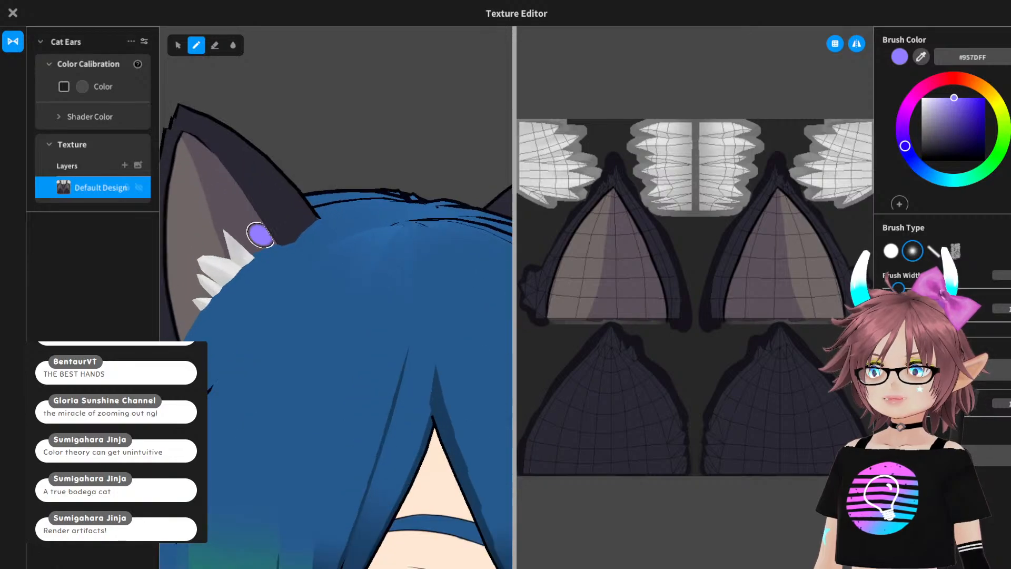
{"action": "right_click_drag", "start_coordinate": [260, 235], "coordinate": [244, 289]}
{"action": "scroll", "coordinate": [243, 290], "scroll_direction": "down", "scroll_amount": 4}
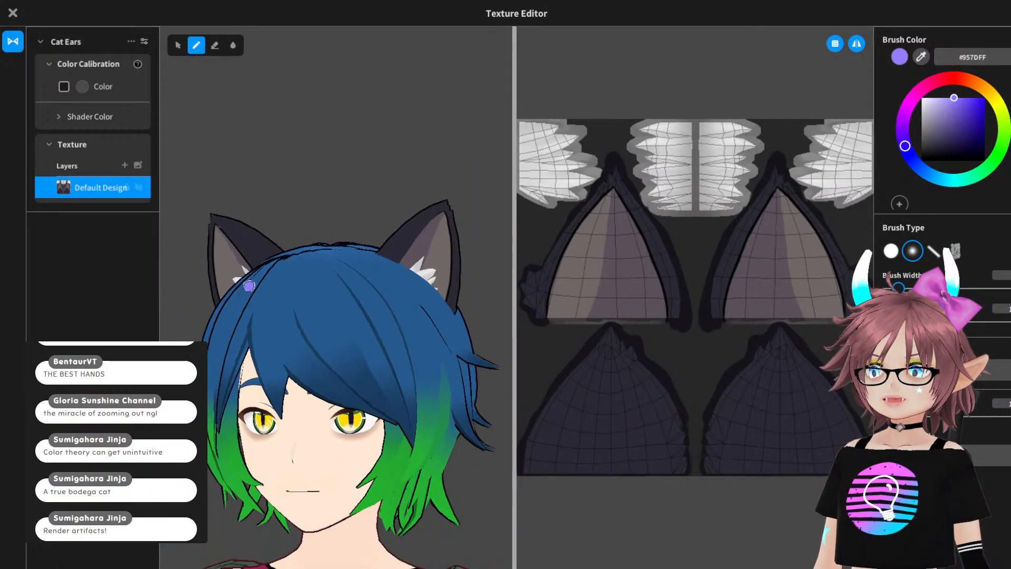
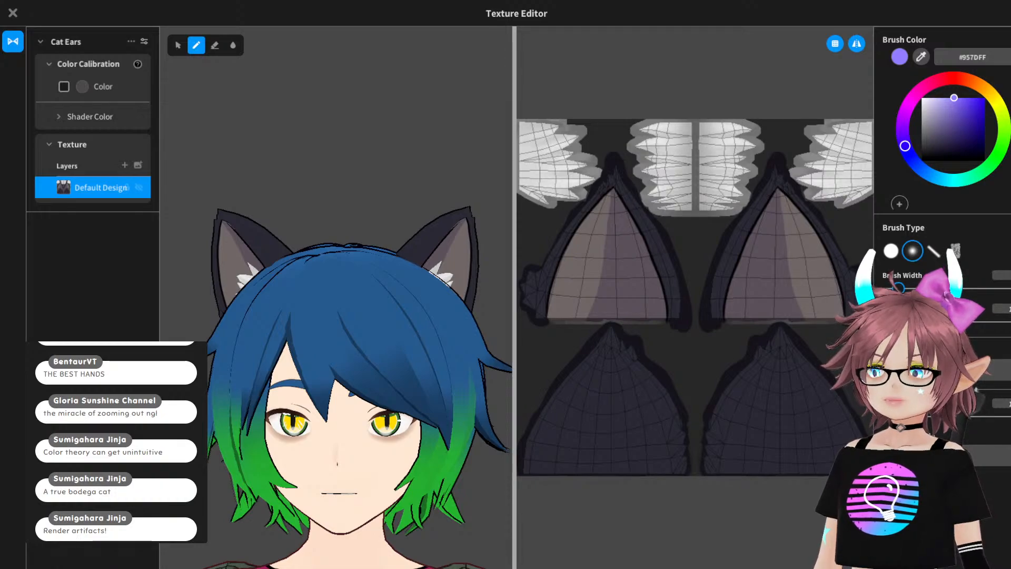
- Close the Texture Editor for the Cat Ears and save the character model
{"action": "left_click", "coordinate": [13, 13]}
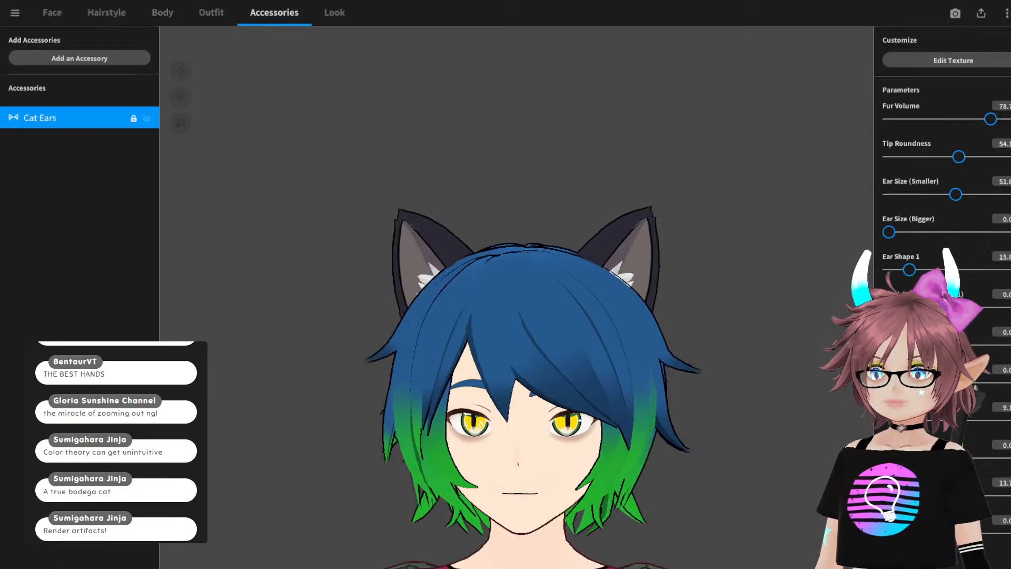
{"action": "middle_click_drag", "start_coordinate": [516, 316], "coordinate": [475, 195]}
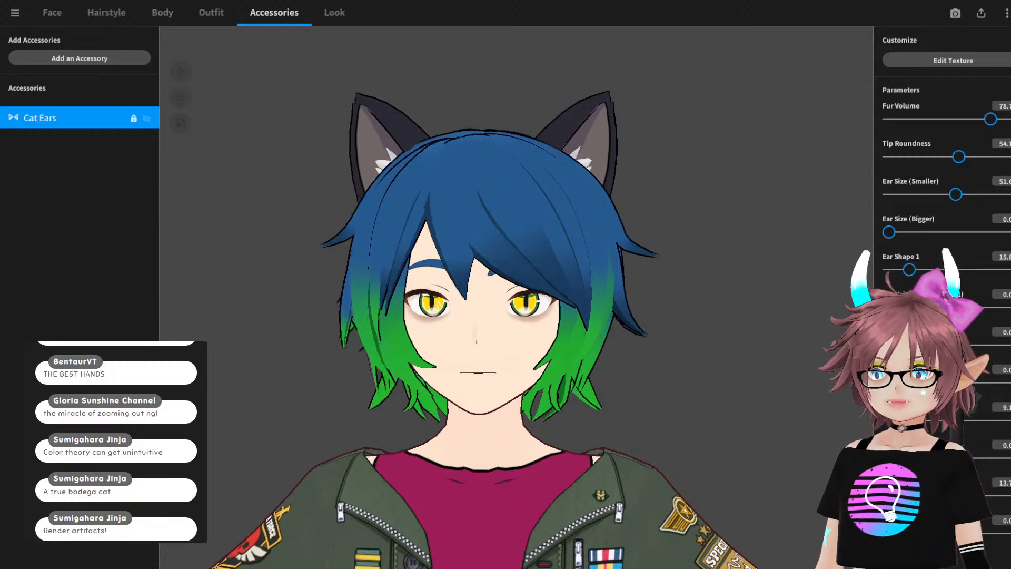
{"action": "left_click", "coordinate": [15, 12]}
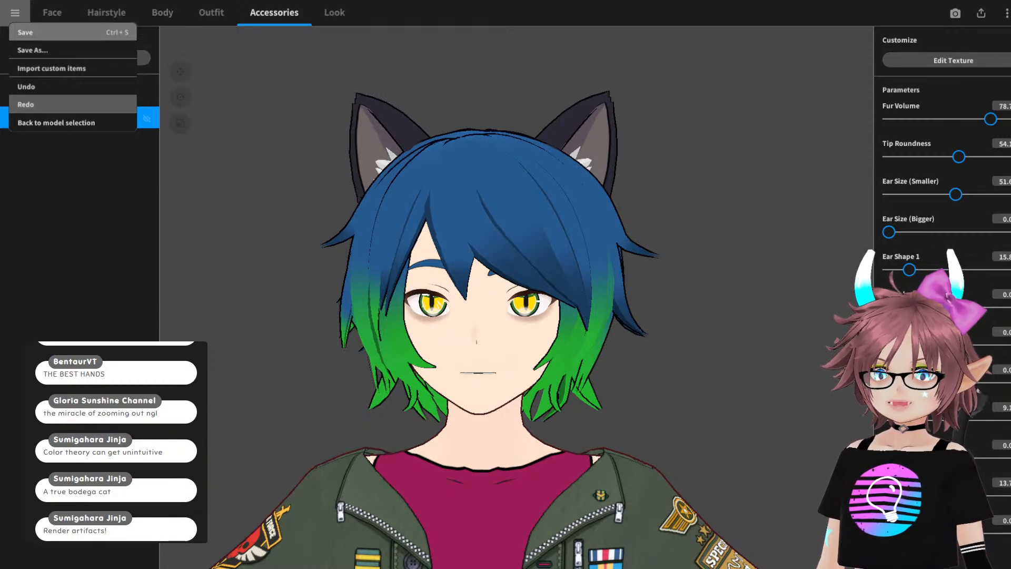
{"action": "left_click", "coordinate": [25, 32]}
- Inspect the character's whole figure, including the jacket, shirt and pants, from the front and at an angle
{"action": "scroll", "coordinate": [517, 297], "scroll_direction": "down", "scroll_amount": 5}
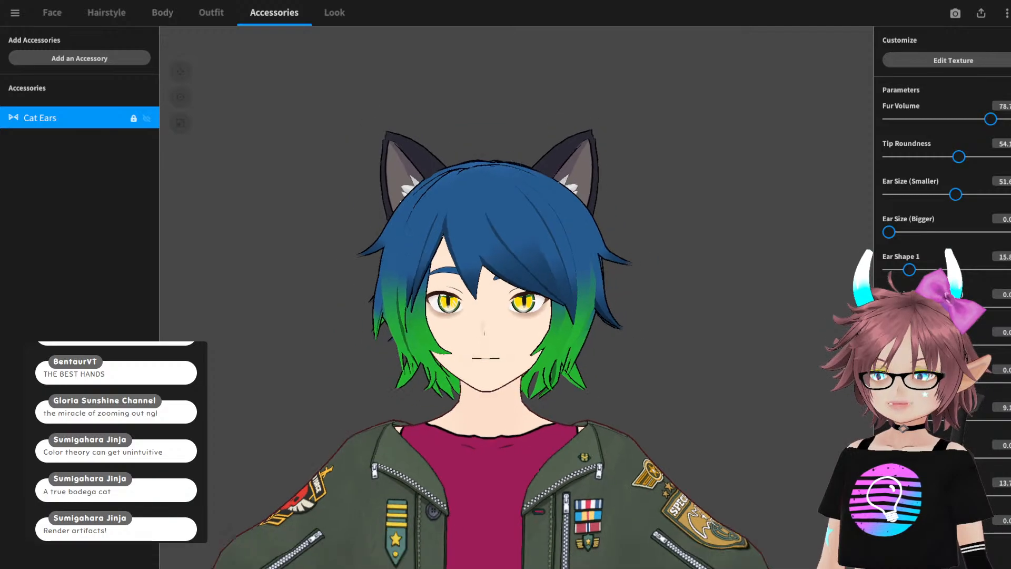
{"action": "middle_click_drag", "start_coordinate": [501, 368], "coordinate": [523, 173]}
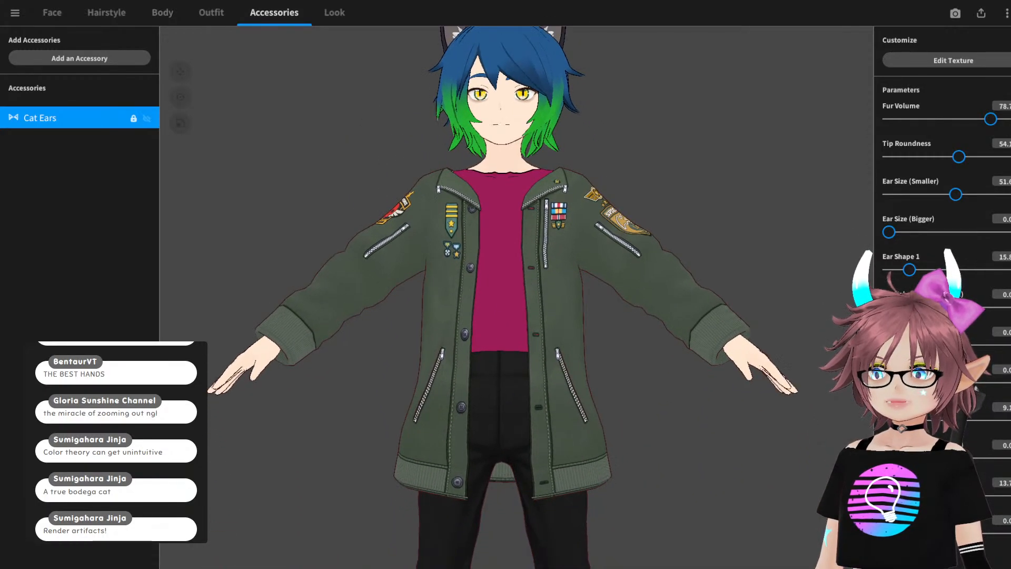
{"action": "right_click_drag", "start_coordinate": [523, 211], "coordinate": [279, 211]}
{"action": "right_click_drag", "start_coordinate": [632, 263], "coordinate": [463, 263]}
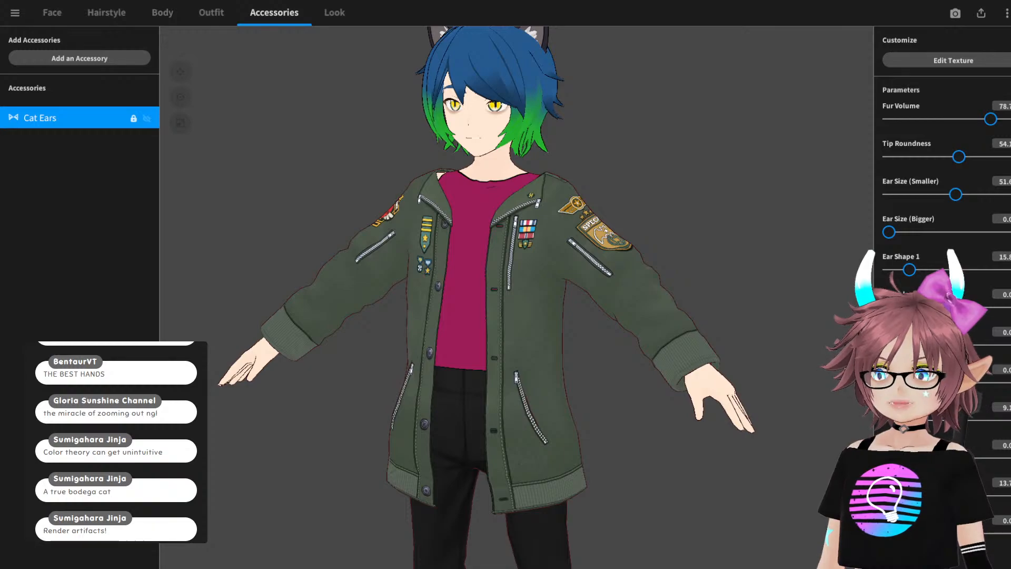
{"action": "middle_click_drag", "start_coordinate": [505, 422], "coordinate": [511, 179]}
{"action": "right_click_drag", "start_coordinate": [511, 179], "coordinate": [537, 182]}
{"action": "middle_click_drag", "start_coordinate": [537, 182], "coordinate": [531, 466]}
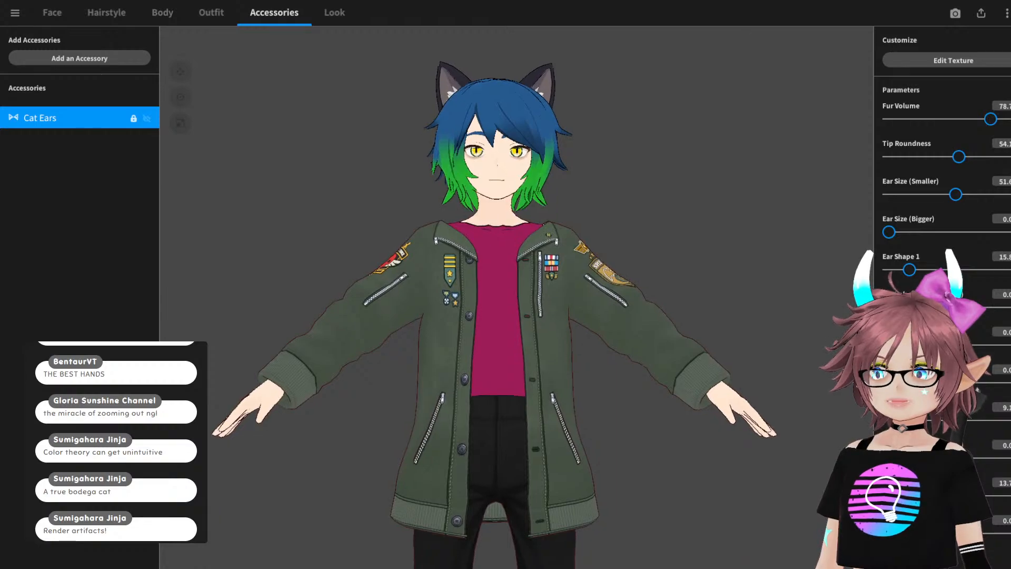
{"action": "mouse_move", "coordinate": [531, 466]}
{"action": "right_mouse_down"}
{"action": "mouse_move", "coordinate": [545, 470]}
{"action": "mouse_move", "coordinate": [532, 472]}
{"action": "right_mouse_up"}
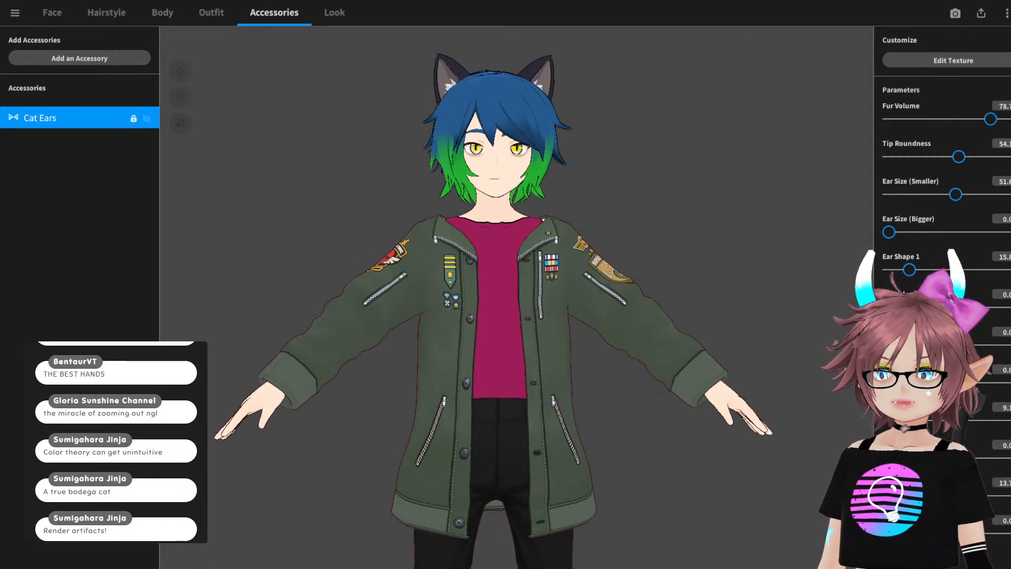
{"action": "scroll", "coordinate": [495, 295], "scroll_direction": "up", "scroll_amount": 3}
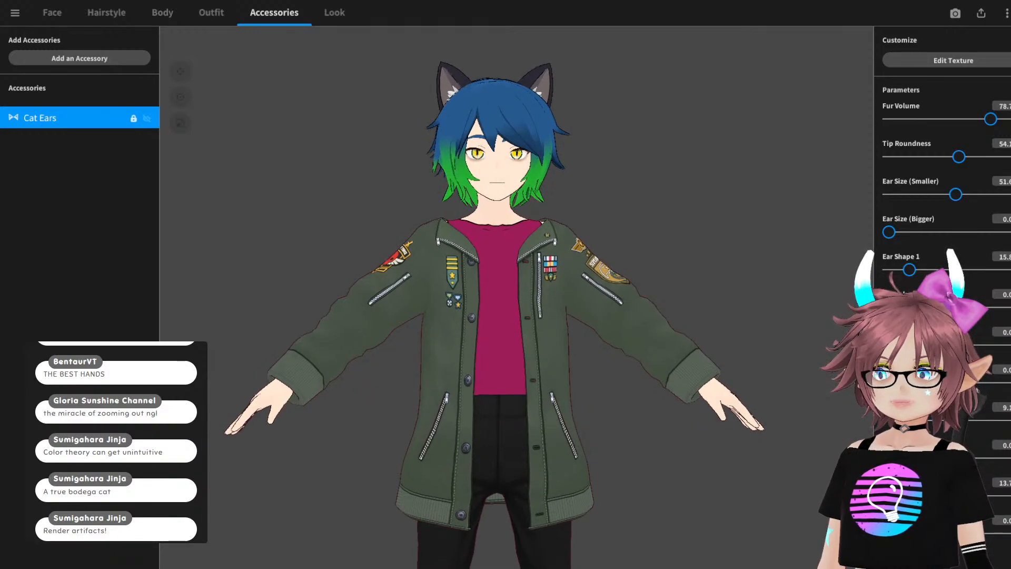
{"action": "scroll", "coordinate": [495, 295], "scroll_direction": "down", "scroll_amount": 3}
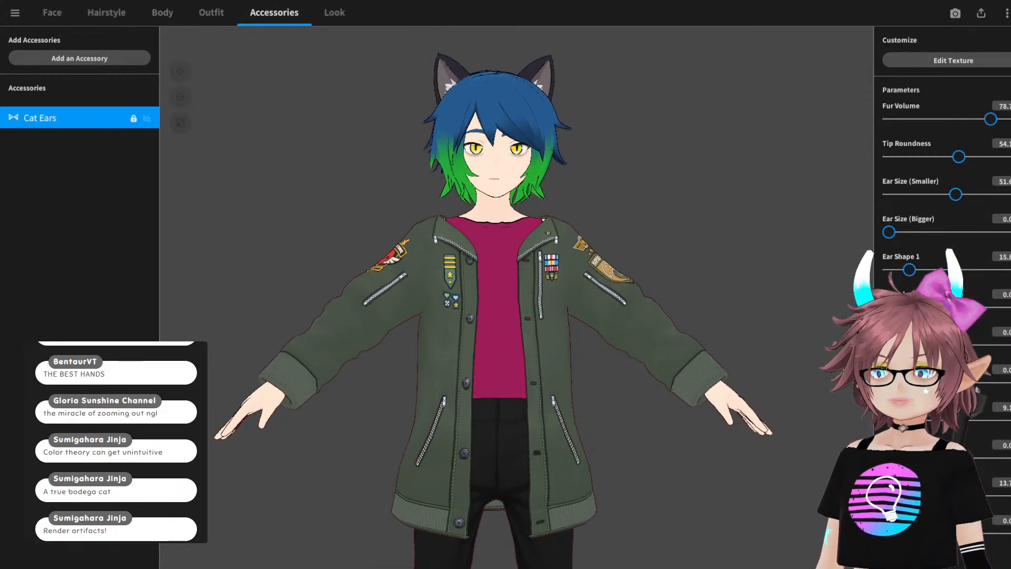
- Switch to Clip Studio Paint and examine the fur-collared jacket, its zipper and the torn shirt in the Bonito reference
{"action": "left_click", "coordinate": [612, 565]}
{"action": "scroll", "coordinate": [530, 438], "scroll_direction": "down", "scroll_amount": 5}
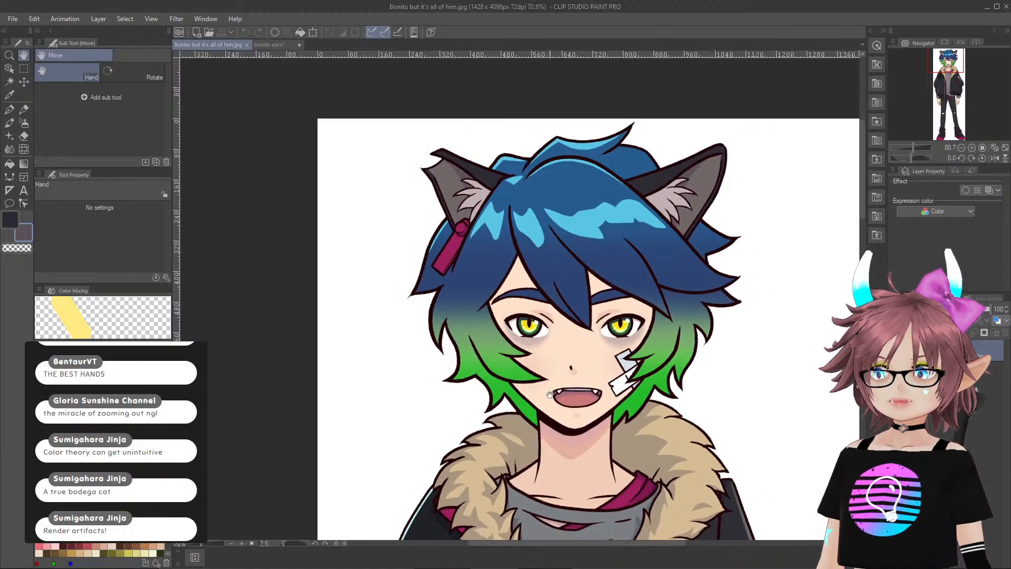
{"action": "left_click_drag", "start_coordinate": [471, 357], "coordinate": [444, 166]}
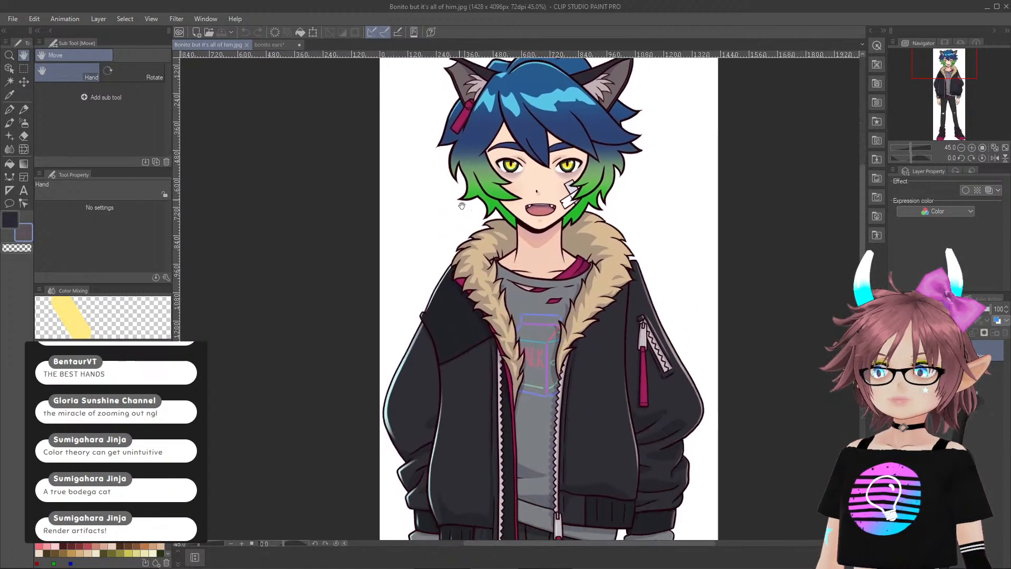
{"action": "left_click_drag", "start_coordinate": [553, 409], "coordinate": [559, 316]}
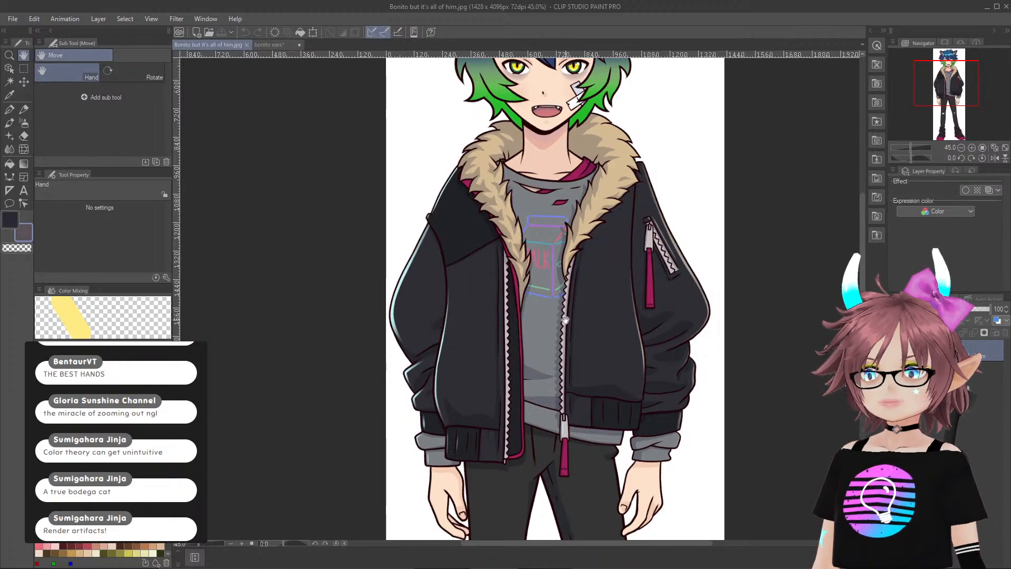
{"action": "scroll", "coordinate": [516, 285], "scroll_direction": "up", "scroll_amount": 5}
{"action": "scroll", "coordinate": [565, 317], "scroll_direction": "up", "scroll_amount": 2}
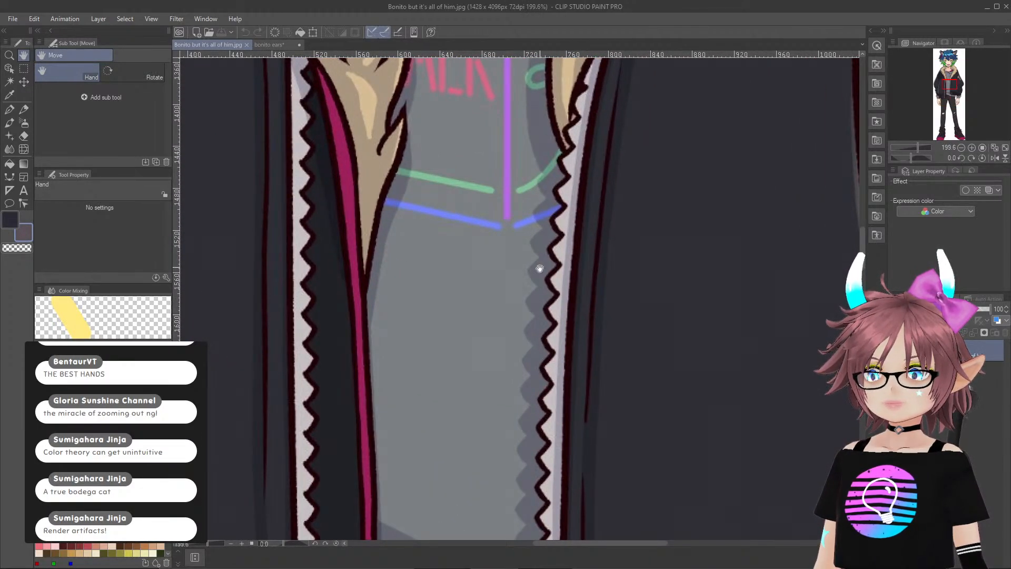
{"action": "scroll", "coordinate": [512, 461], "scroll_direction": "down", "scroll_amount": 5}
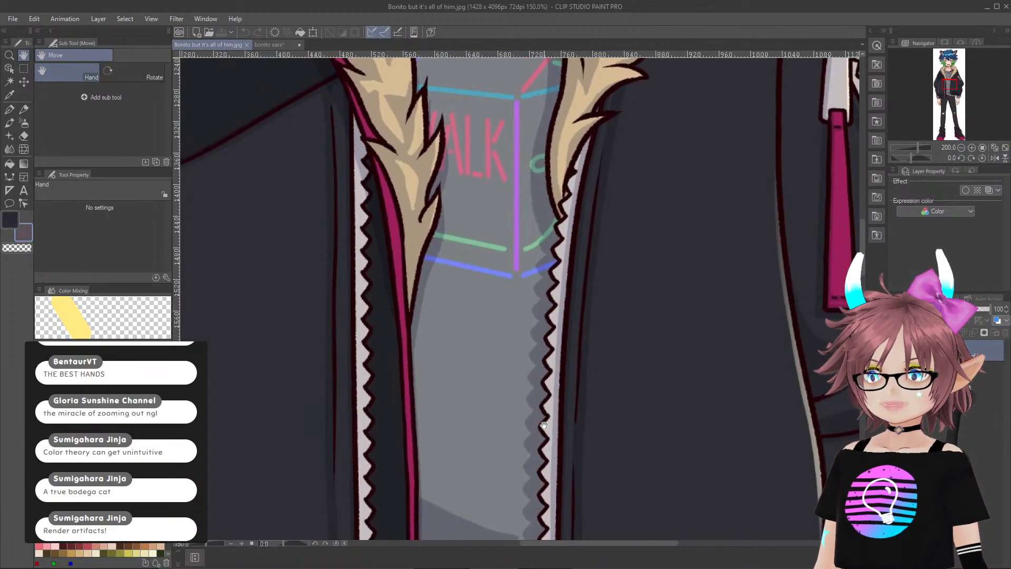
{"action": "scroll", "coordinate": [543, 425], "scroll_direction": "down", "scroll_amount": 1}
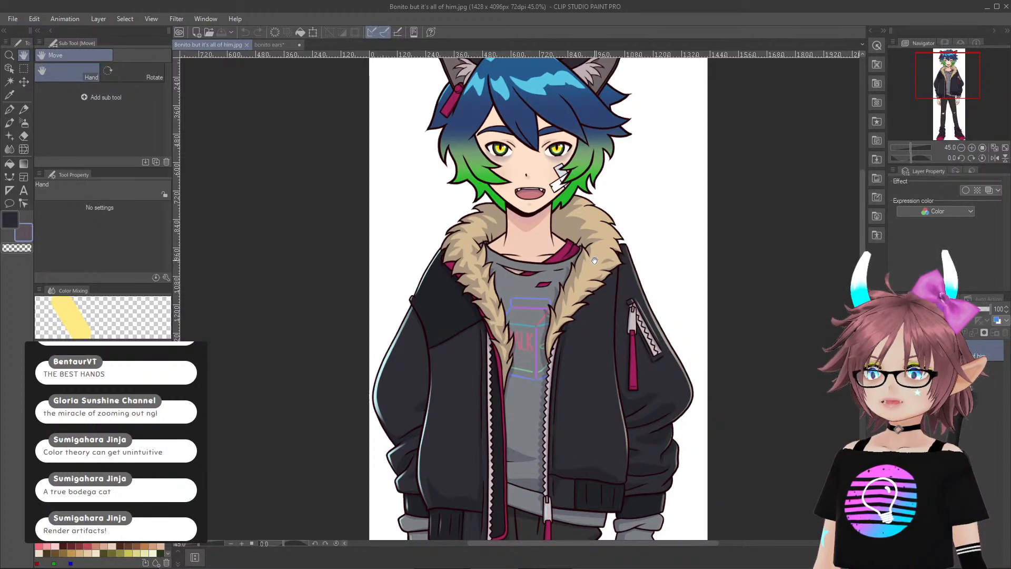
{"action": "scroll", "coordinate": [595, 261], "scroll_direction": "down", "scroll_amount": 2}
{"action": "scroll", "coordinate": [591, 260], "scroll_direction": "up", "scroll_amount": 1}
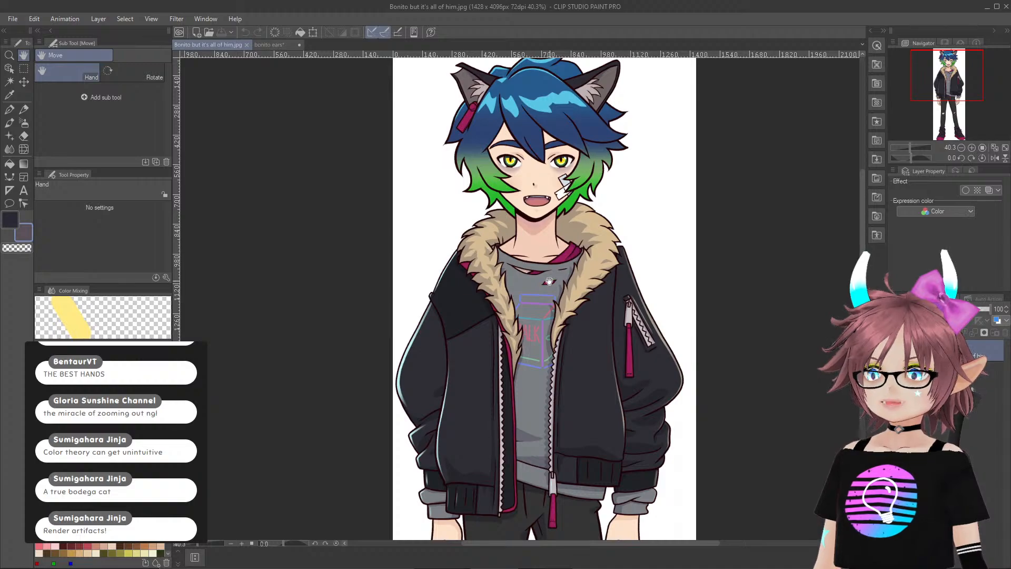
{"action": "scroll", "coordinate": [580, 464], "scroll_direction": "down", "scroll_amount": 2}
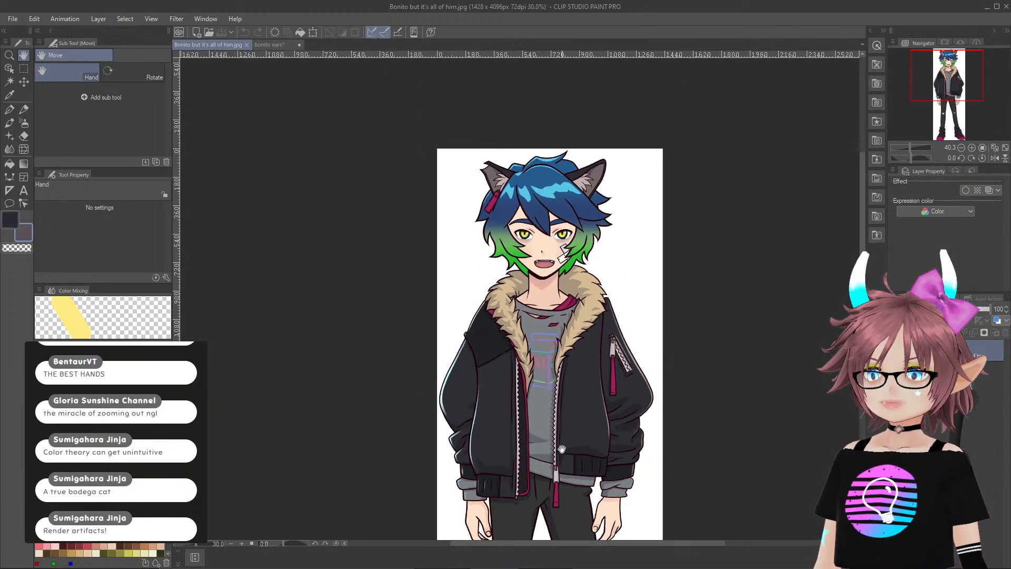
- Examine the ripped pants and laced shoes in the Bonito reference, as well as the head and fur collar
{"action": "scroll", "coordinate": [554, 449], "scroll_direction": "up", "scroll_amount": 1}
{"action": "left_click_drag", "start_coordinate": [558, 383], "coordinate": [541, 162]}
{"action": "left_click_drag", "start_coordinate": [581, 354], "coordinate": [587, 223]}
{"action": "left_click_drag", "start_coordinate": [566, 392], "coordinate": [567, 314]}
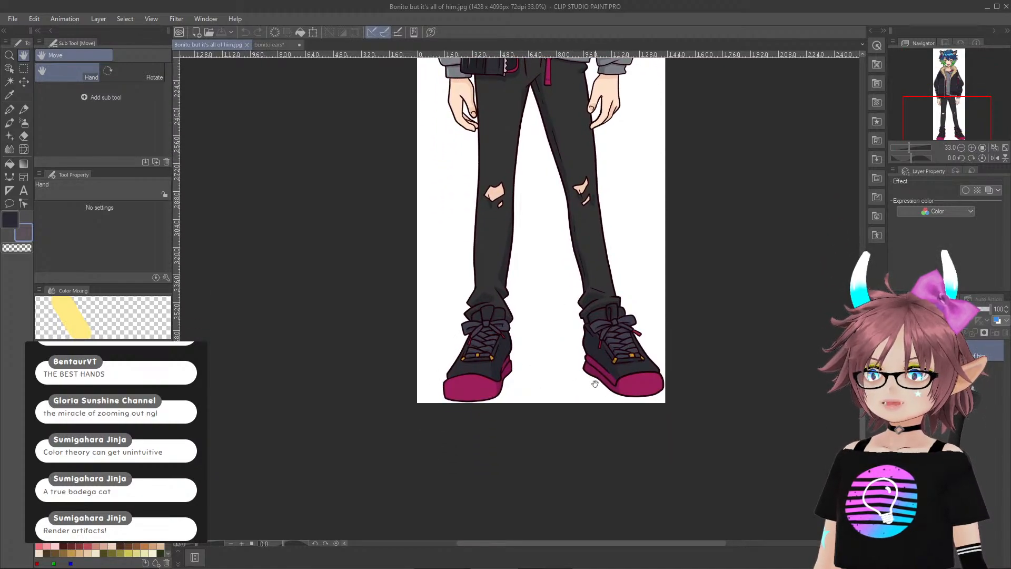
{"action": "scroll", "coordinate": [531, 266], "scroll_direction": "down", "scroll_amount": 2}
{"action": "scroll", "coordinate": [531, 258], "scroll_direction": "up", "scroll_amount": 2}
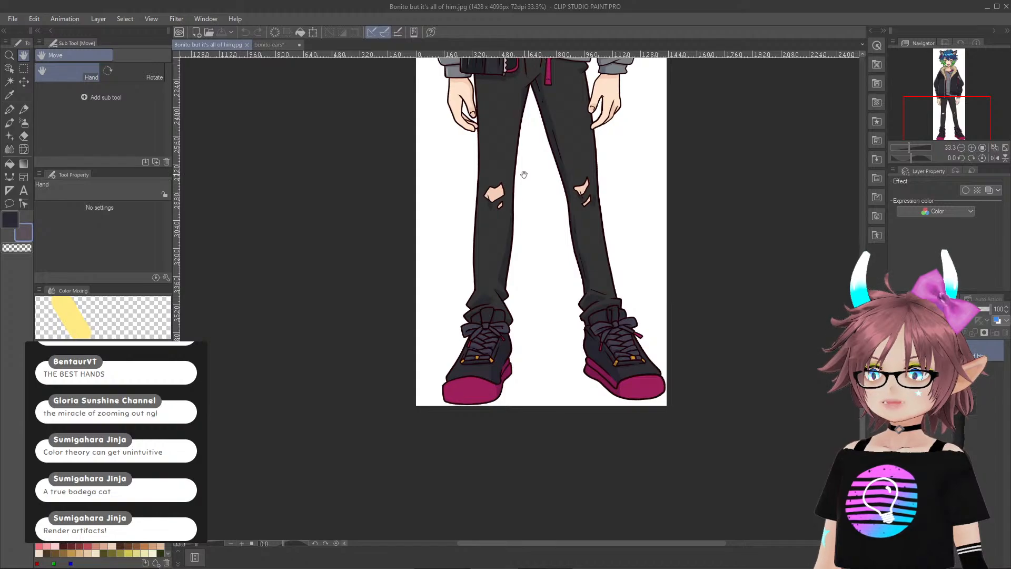
{"action": "left_click_drag", "start_coordinate": [520, 142], "coordinate": [507, 334]}
{"action": "left_click_drag", "start_coordinate": [529, 237], "coordinate": [522, 274]}
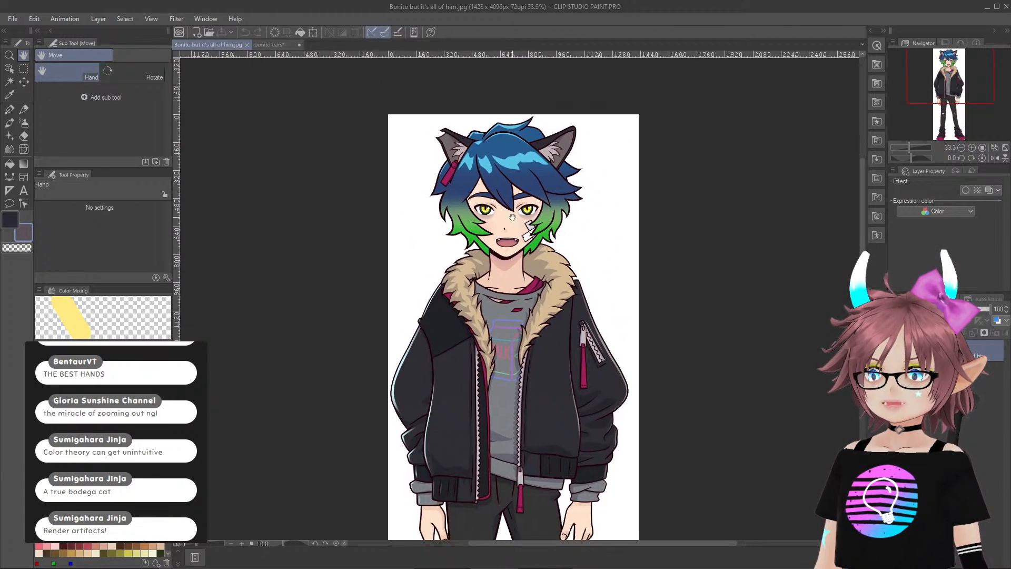
{"action": "scroll", "coordinate": [512, 217], "scroll_direction": "up", "scroll_amount": 1}
{"action": "scroll", "coordinate": [512, 217], "scroll_direction": "up", "scroll_amount": 2}
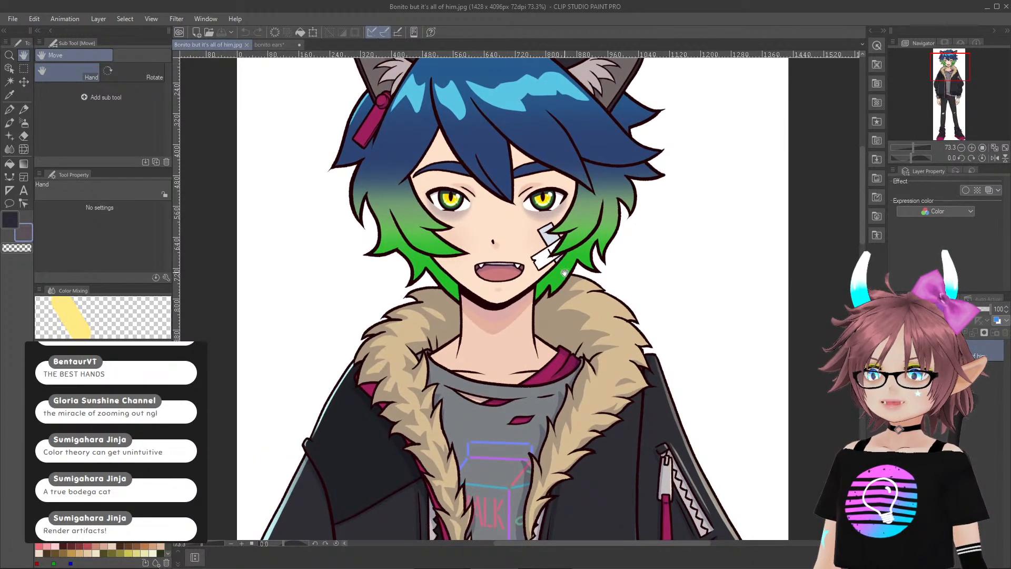
{"action": "scroll", "coordinate": [501, 218], "scroll_direction": "down", "scroll_amount": 2}
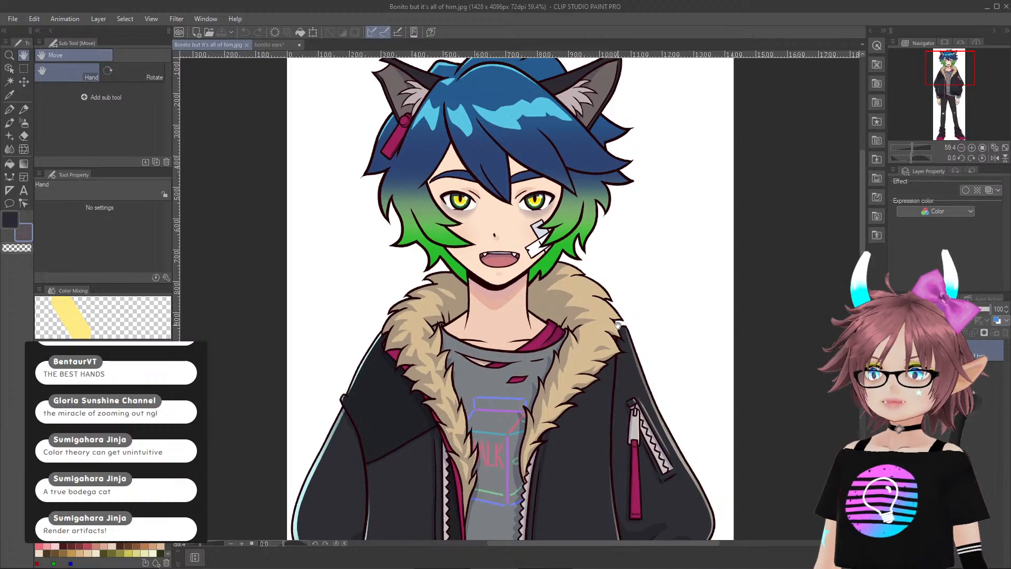
{"action": "scroll", "coordinate": [578, 232], "scroll_direction": "down", "scroll_amount": 2}
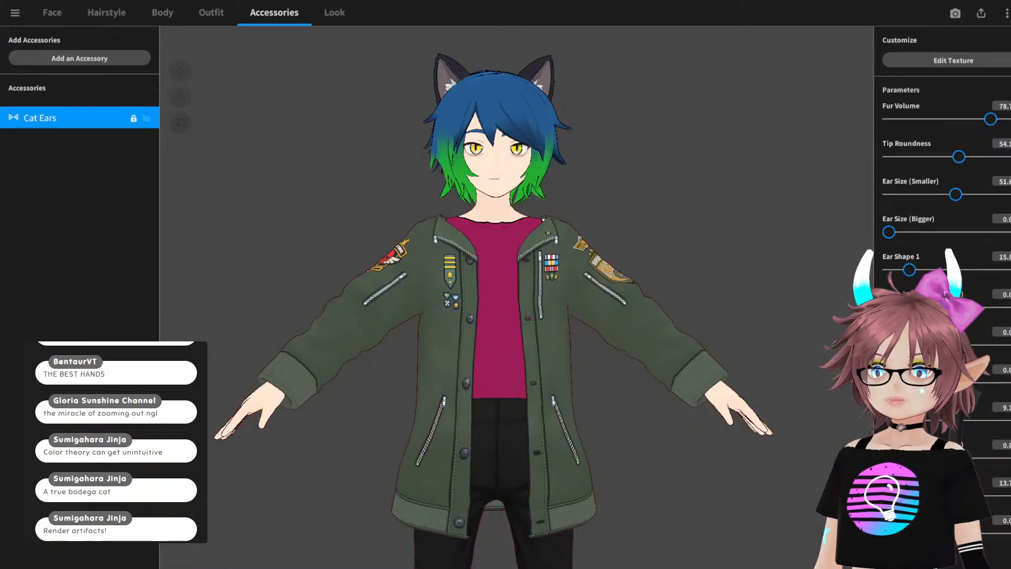
- Return to VRoid Studio and examine the character's jacket and shirt up close
{"action": "mouse_move", "coordinate": [632, 316]}
{"action": "right_mouse_down"}
{"action": "mouse_move", "coordinate": [295, 324]}
{"action": "mouse_move", "coordinate": [632, 320]}
{"action": "right_mouse_up"}
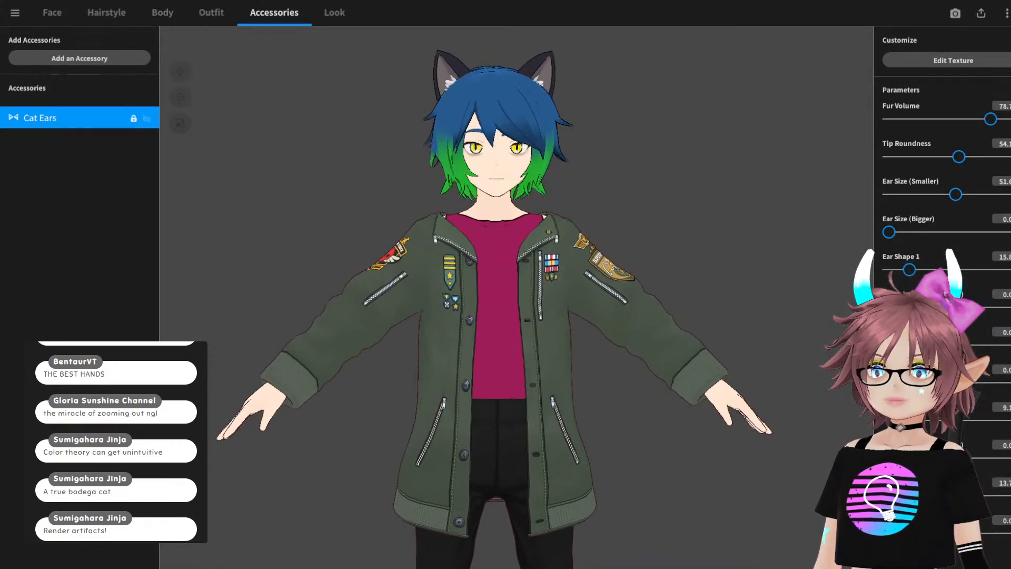
{"action": "scroll", "coordinate": [516, 211], "scroll_direction": "up", "scroll_amount": 5}
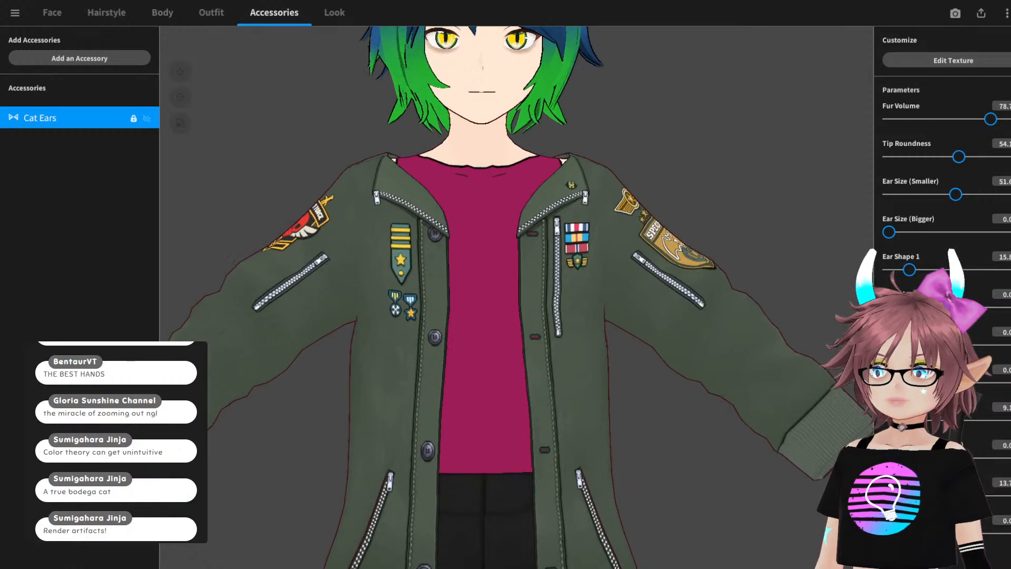
- Open the face's Expression Editor and preview the Sad, Angry and Smiling expressions on the character
{"action": "middle_click_drag", "start_coordinate": [516, 211], "coordinate": [545, 424]}
{"action": "scroll", "coordinate": [511, 295], "scroll_direction": "up", "scroll_amount": 5}
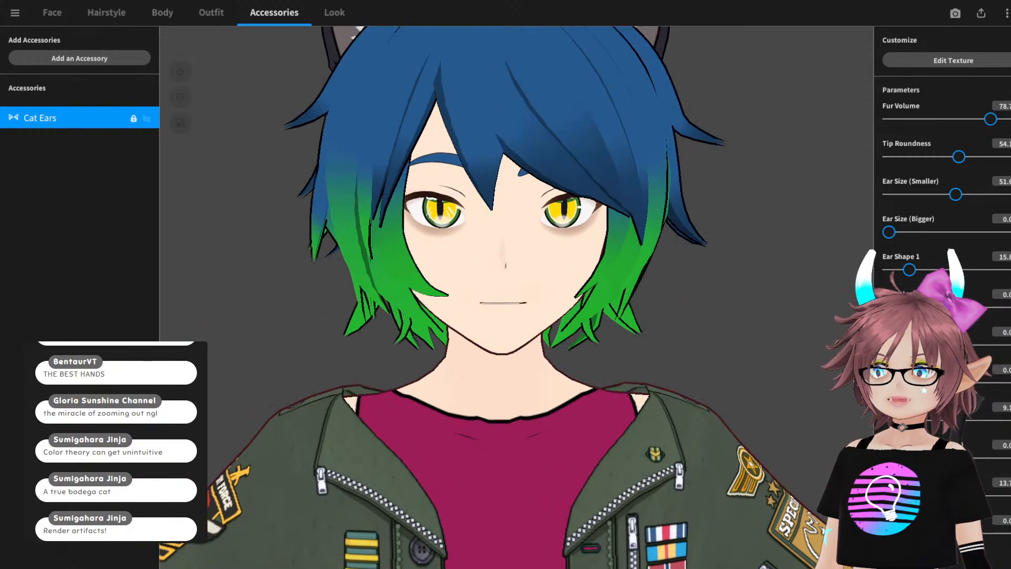
{"action": "scroll", "coordinate": [511, 295], "scroll_direction": "down", "scroll_amount": 2}
{"action": "left_click", "coordinate": [52, 12]}
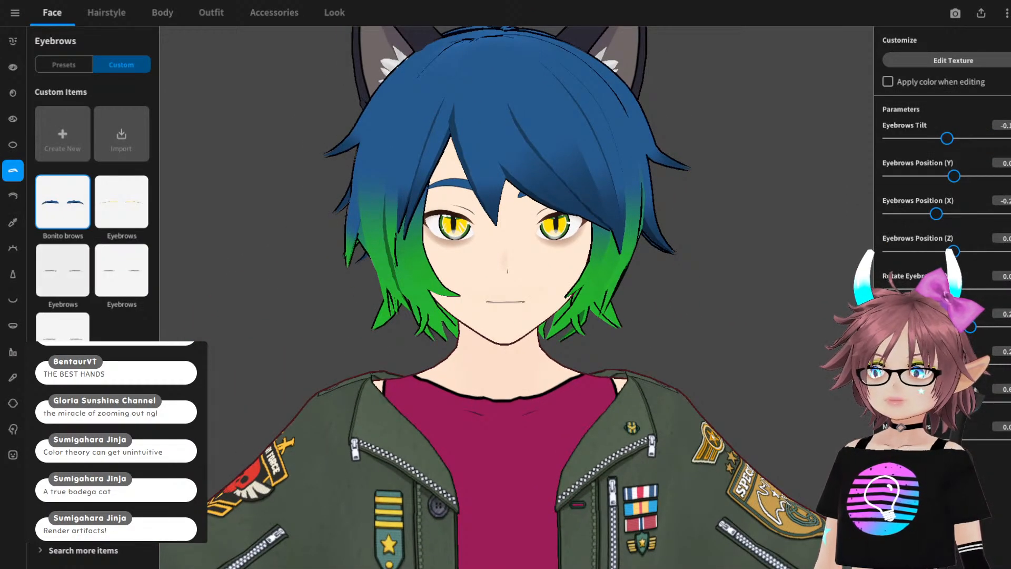
{"action": "left_click", "coordinate": [13, 454]}
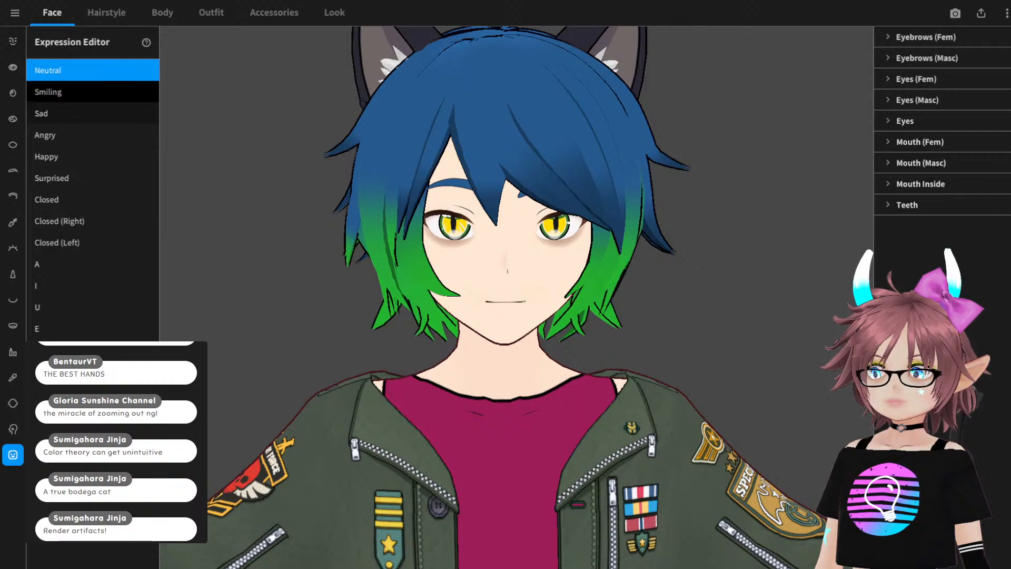
{"action": "left_click", "coordinate": [93, 114]}
{"action": "left_click", "coordinate": [93, 135]}
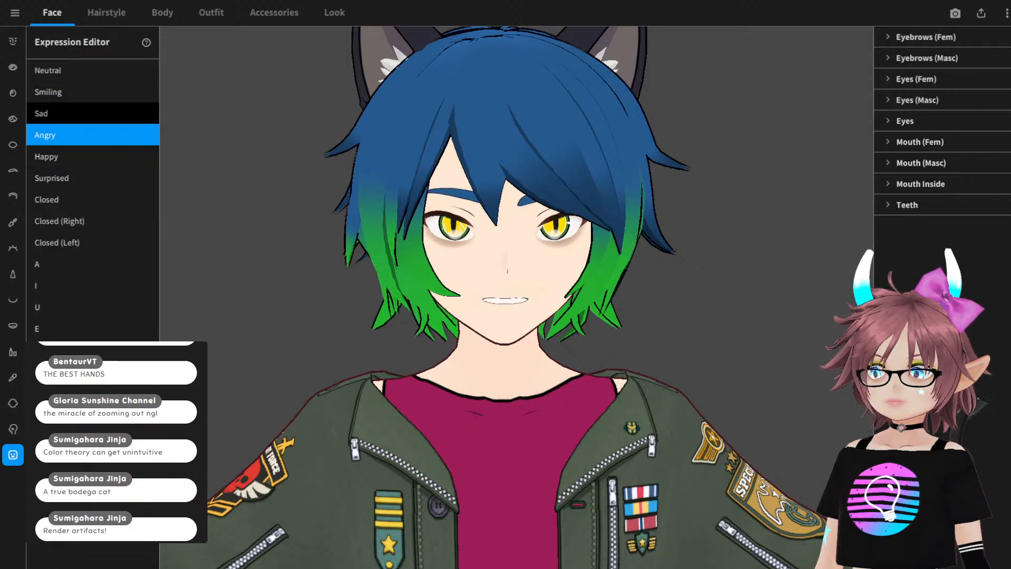
{"action": "left_click", "coordinate": [93, 92]}
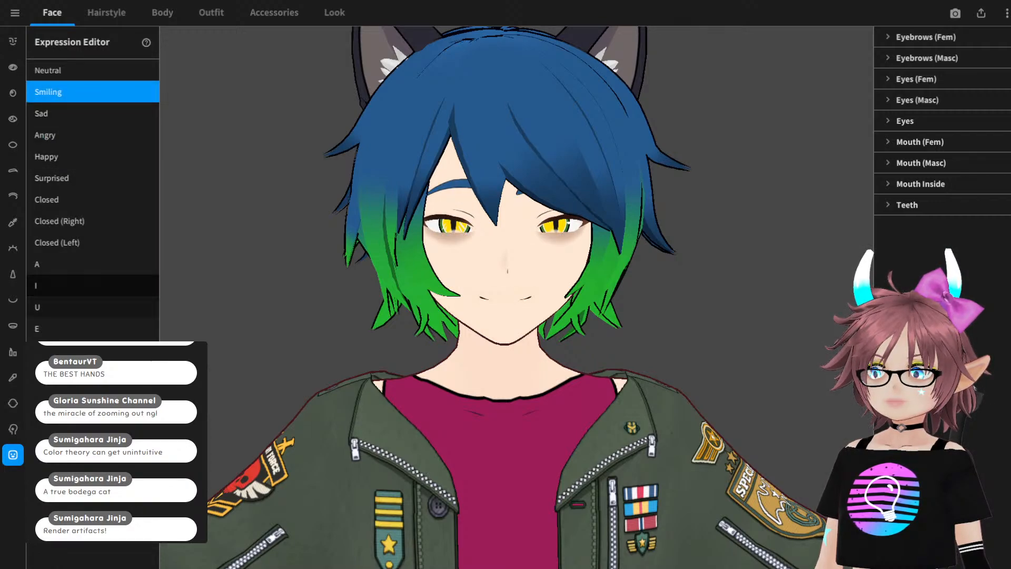
- Preview the vowel mouth shapes on the character and return to the A expression to inspect the open mouth
{"action": "left_click", "coordinate": [92, 264]}
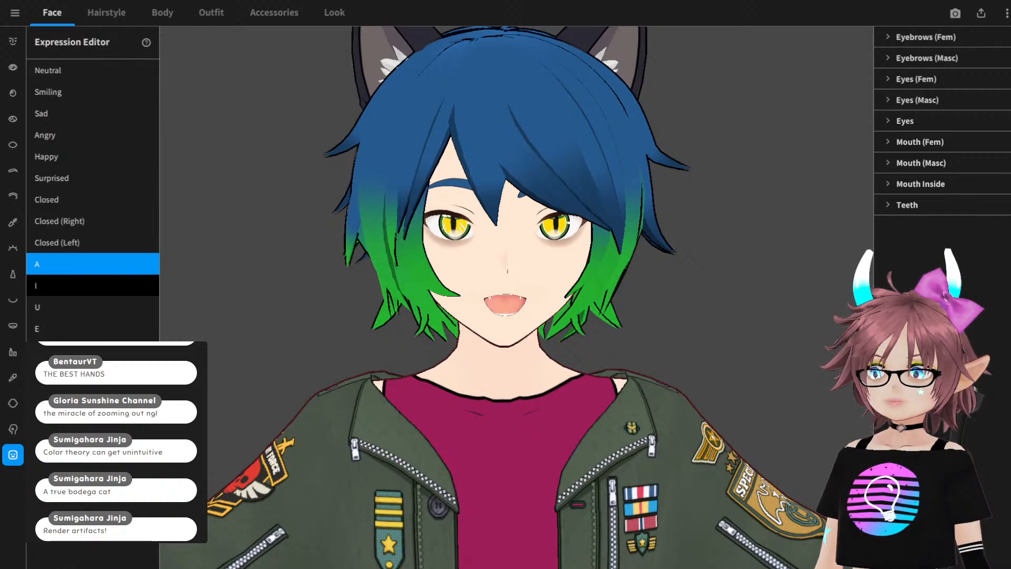
{"action": "left_click", "coordinate": [93, 285]}
{"action": "left_click", "coordinate": [92, 264]}
{"action": "left_click", "coordinate": [92, 308]}
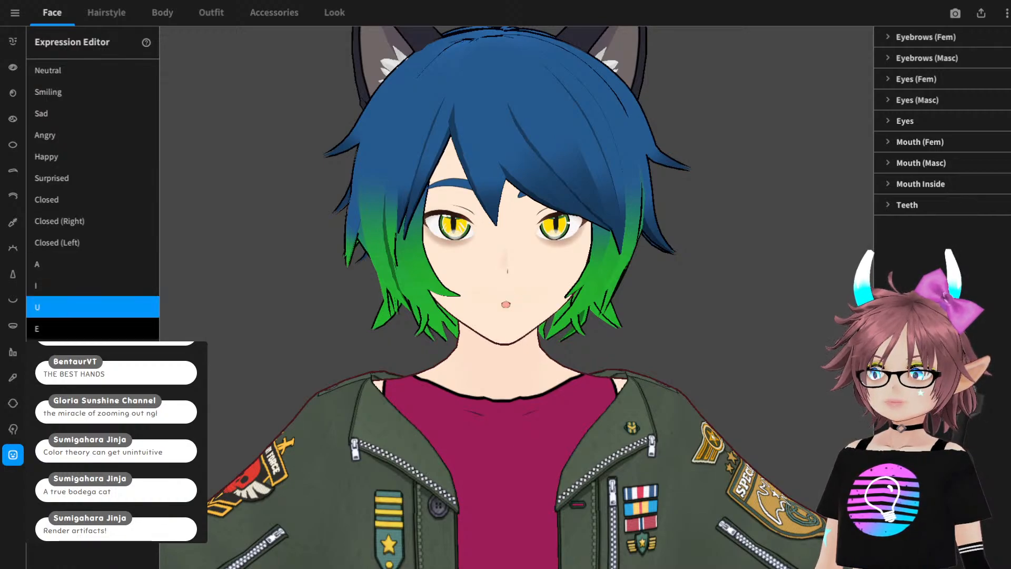
{"action": "left_click", "coordinate": [92, 329]}
{"action": "left_click", "coordinate": [93, 349]}
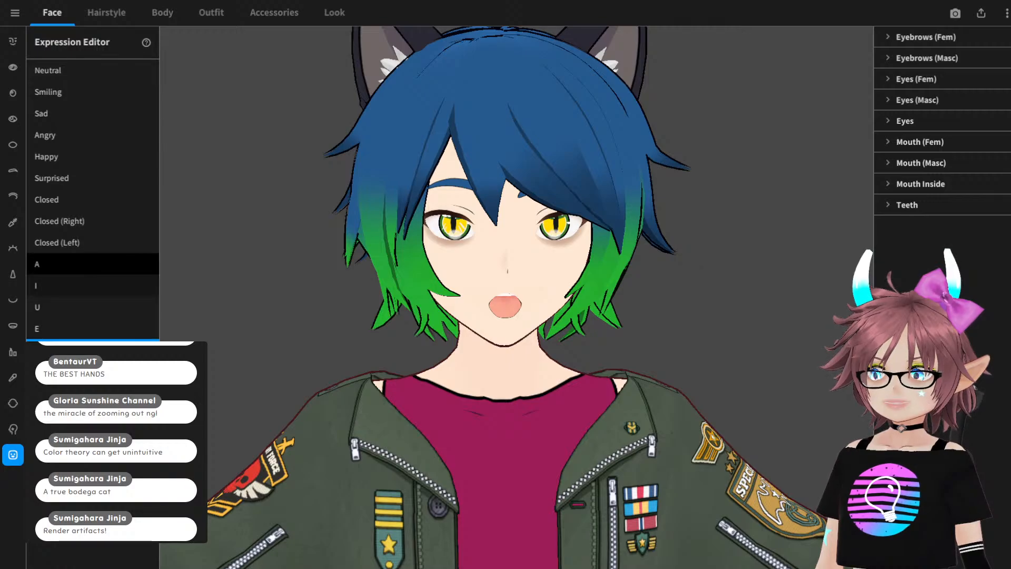
{"action": "left_click", "coordinate": [93, 263]}
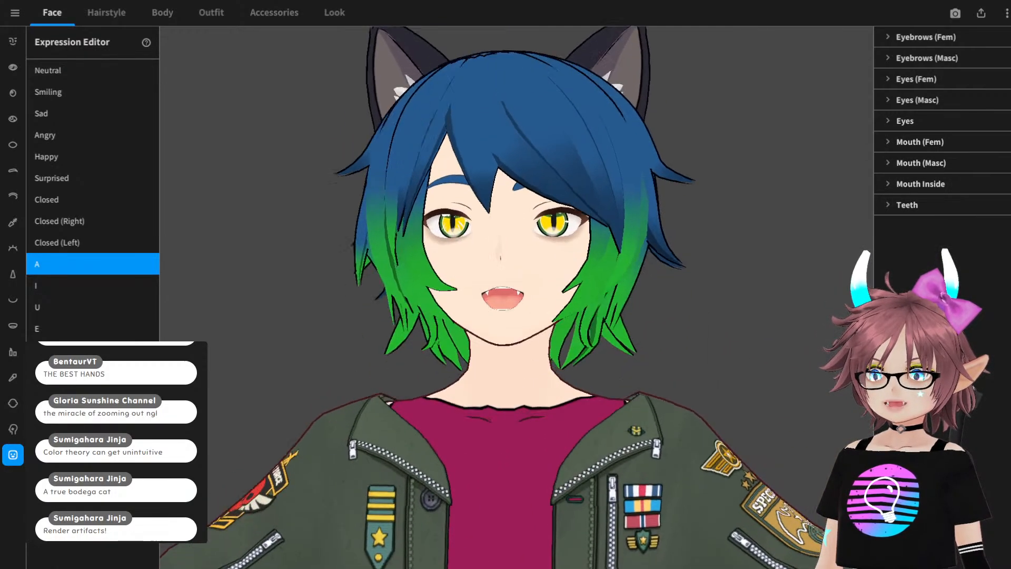
{"action": "mouse_move", "coordinate": [506, 285]}
{"action": "right_mouse_down"}
{"action": "mouse_move", "coordinate": [358, 290]}
{"action": "mouse_move", "coordinate": [469, 306]}
{"action": "mouse_move", "coordinate": [706, 305]}
{"action": "mouse_move", "coordinate": [363, 295]}
{"action": "mouse_move", "coordinate": [537, 295]}
{"action": "mouse_move", "coordinate": [487, 295]}
{"action": "mouse_move", "coordinate": [474, 232]}
{"action": "mouse_move", "coordinate": [490, 332]}
{"action": "mouse_move", "coordinate": [490, 295]}
{"action": "mouse_move", "coordinate": [511, 300]}
{"action": "mouse_move", "coordinate": [499, 301]}
{"action": "right_mouse_up"}
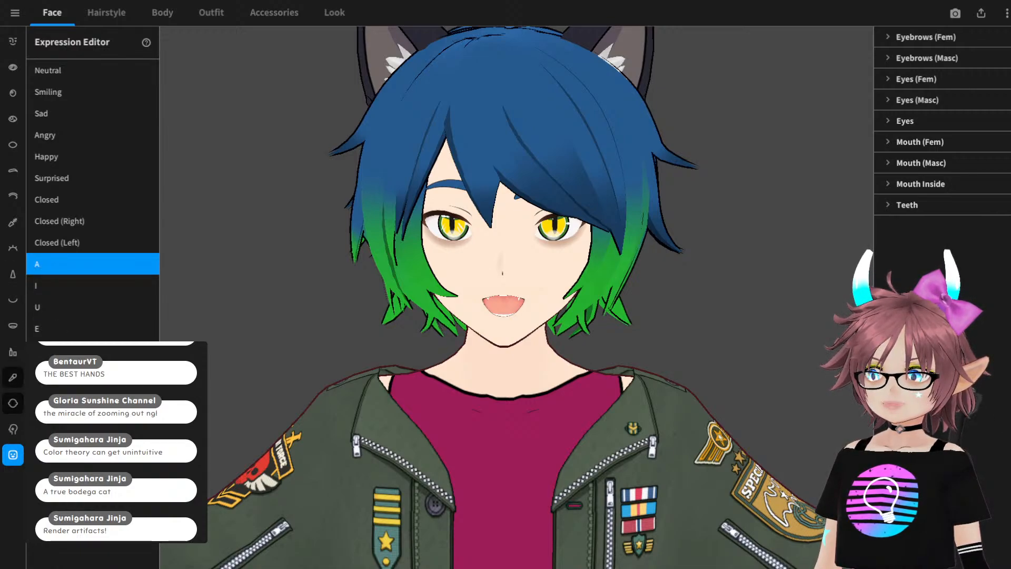
- Switch to the character reference in Clip Studio Paint and examine the drawn eyes, under-eye shading and mouth
{"action": "left_click", "coordinate": [13, 429]}
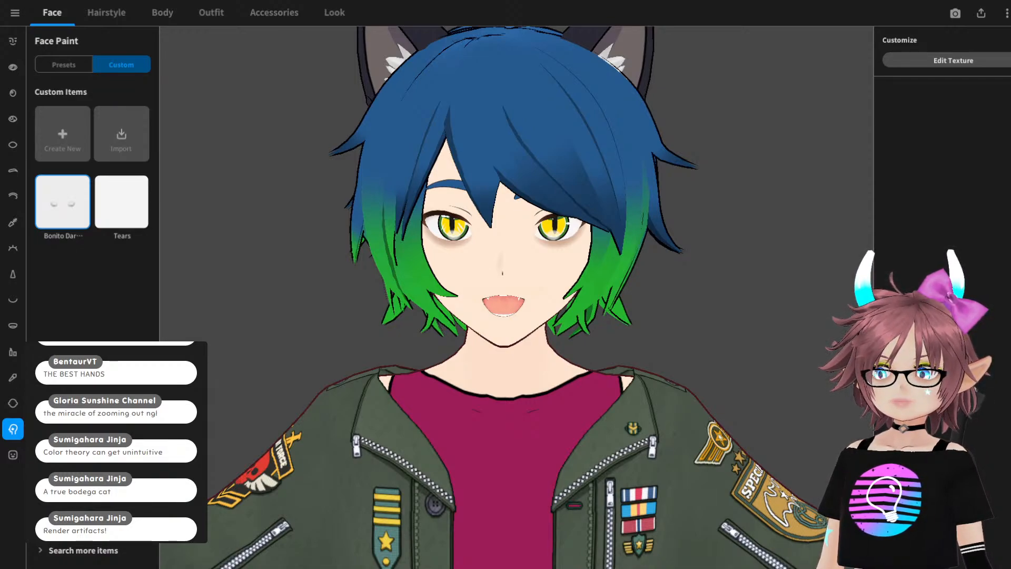
{"action": "left_click", "coordinate": [545, 559]}
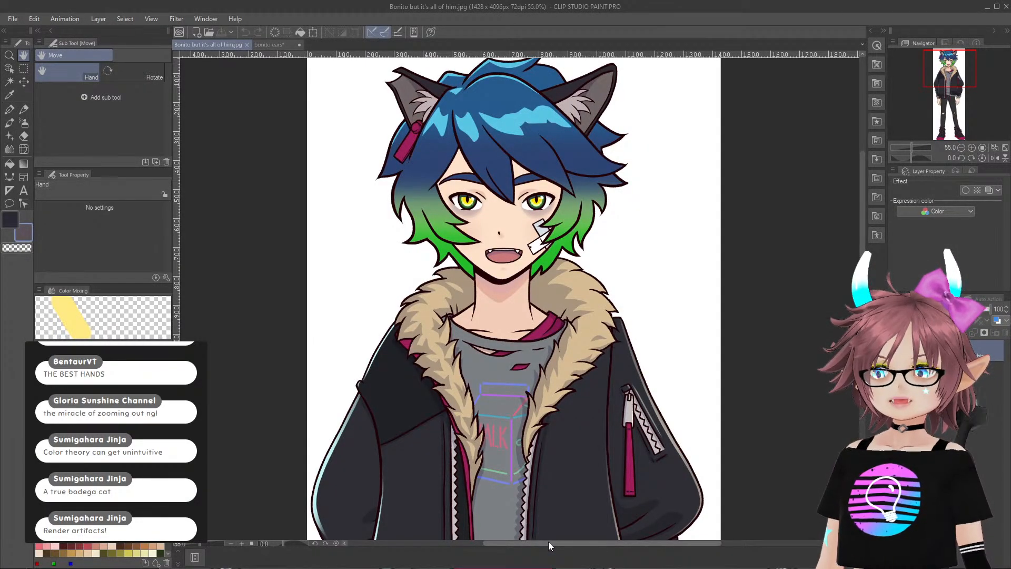
{"action": "scroll", "coordinate": [443, 213], "scroll_direction": "up", "scroll_amount": 4}
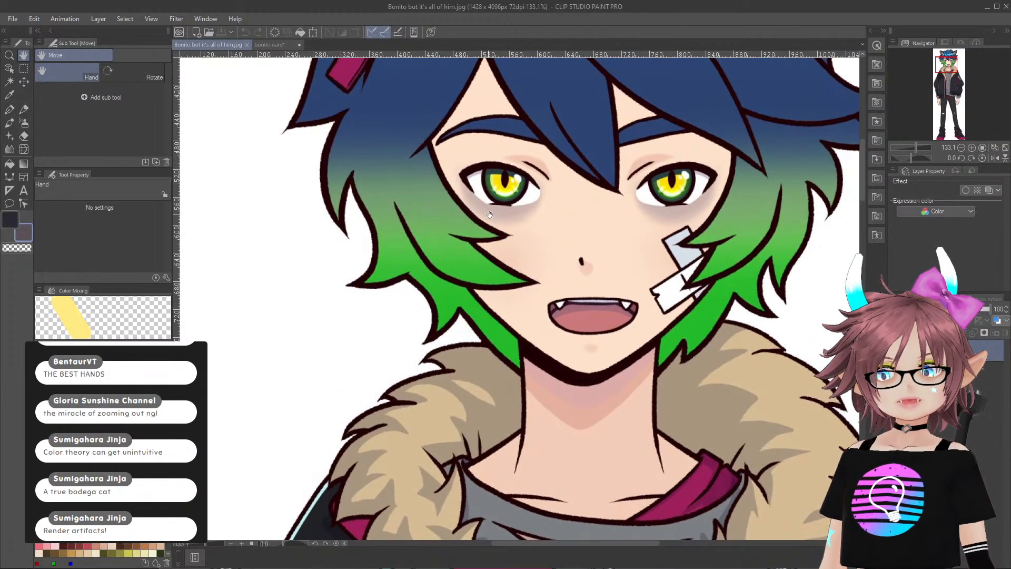
{"action": "scroll", "coordinate": [540, 206], "scroll_direction": "down", "scroll_amount": 5}
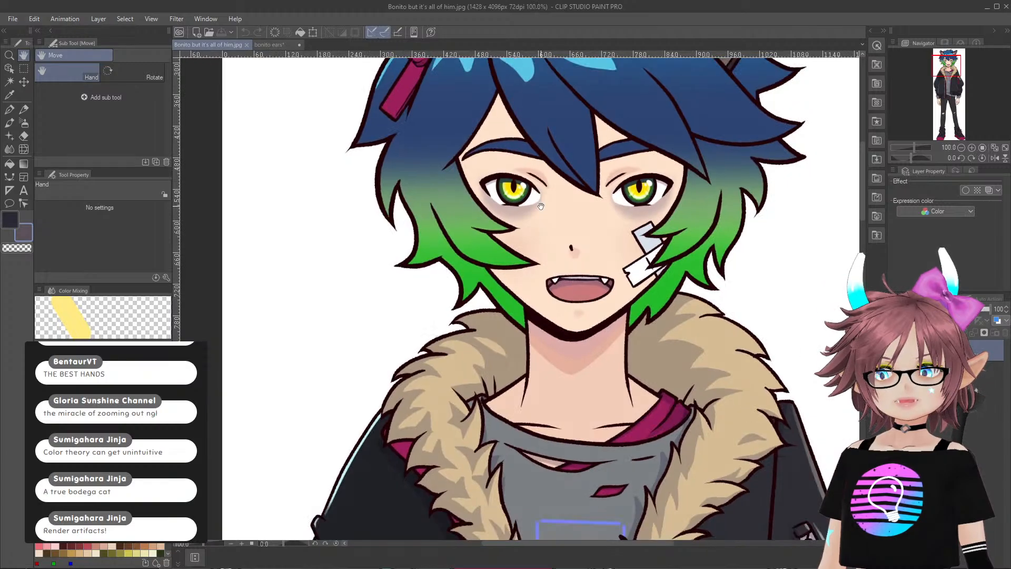
{"action": "scroll", "coordinate": [540, 206], "scroll_direction": "down", "scroll_amount": 3}
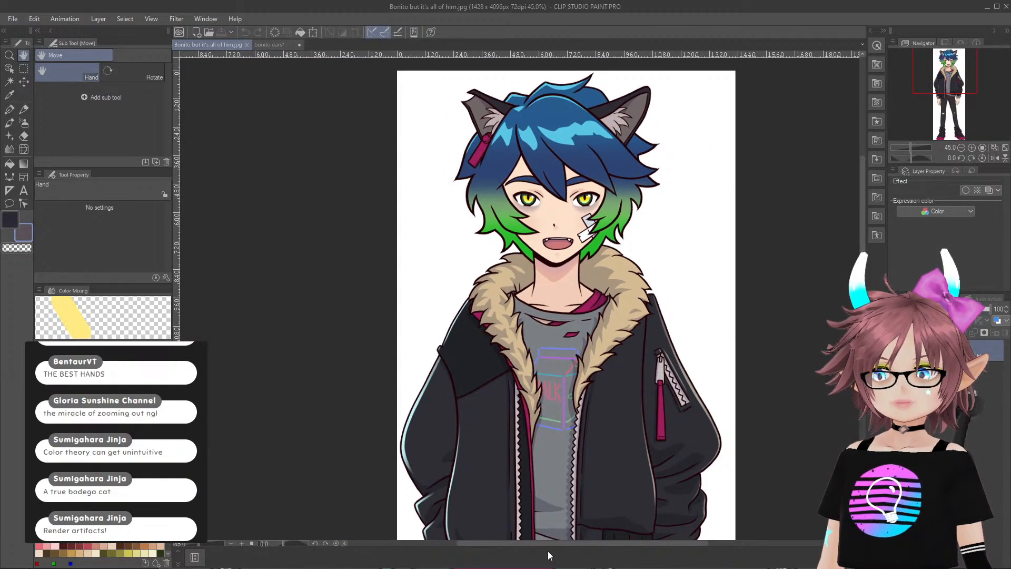
- Switch back to VRoid Studio and open the Mouth Inside texture for editing
{"action": "left_click", "coordinate": [515, 565]}
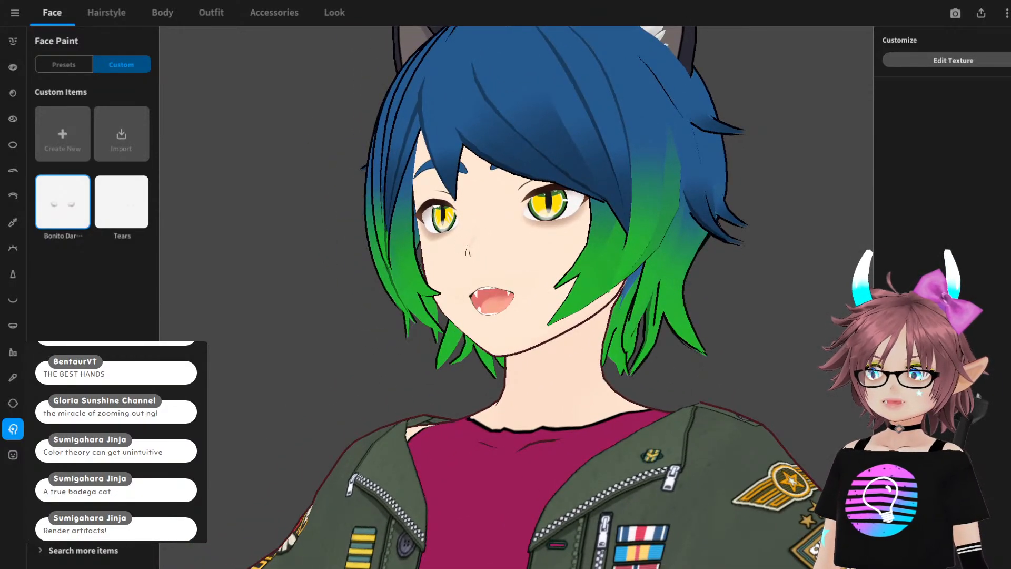
{"action": "left_click", "coordinate": [12, 325]}
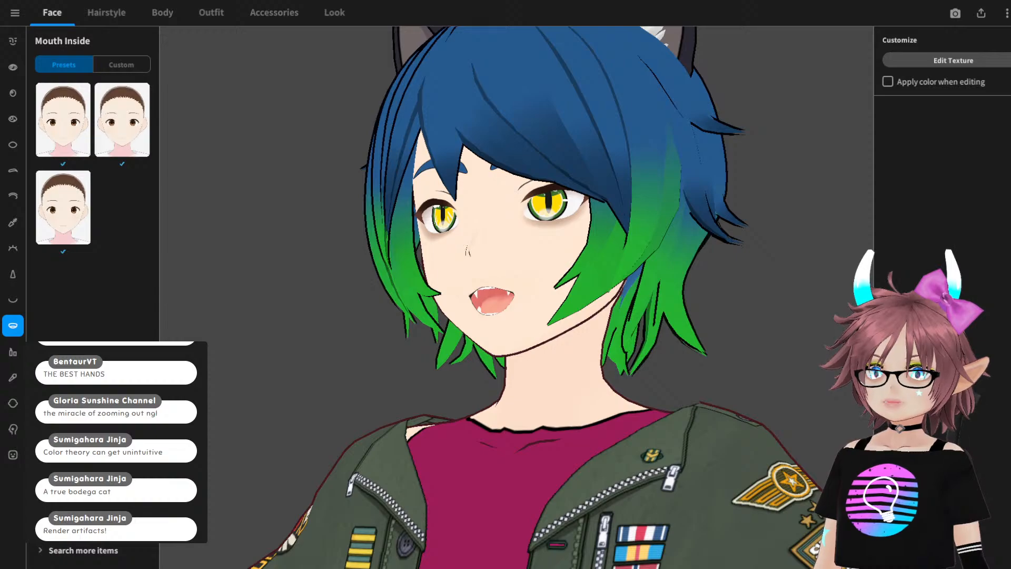
{"action": "left_click", "coordinate": [954, 61]}
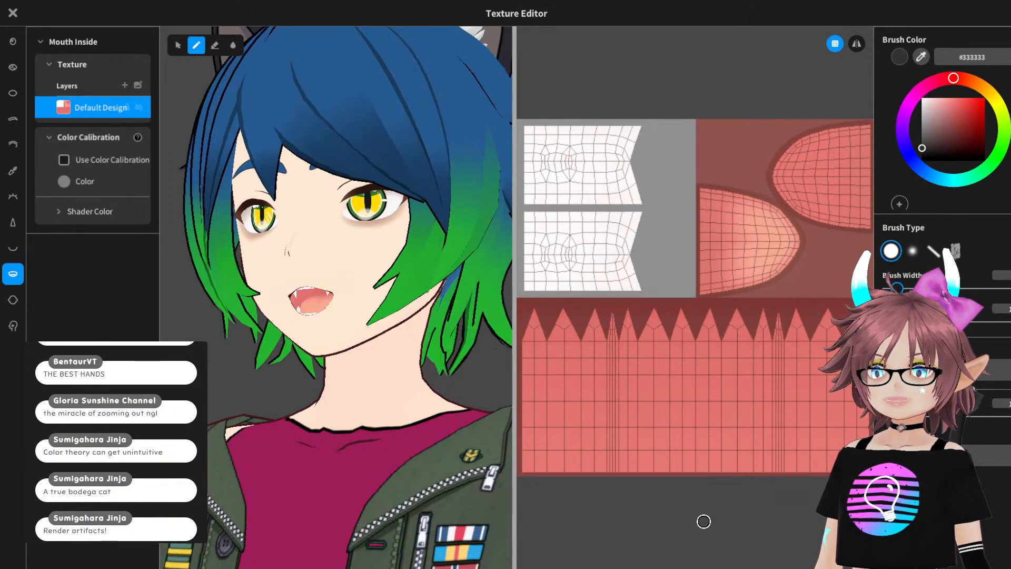
- Switch to the reference drawing in Clip Studio Paint and sample the tongue colour inside the open mouth with the Eyedropper
{"action": "key", "text": "alt+Tab"}
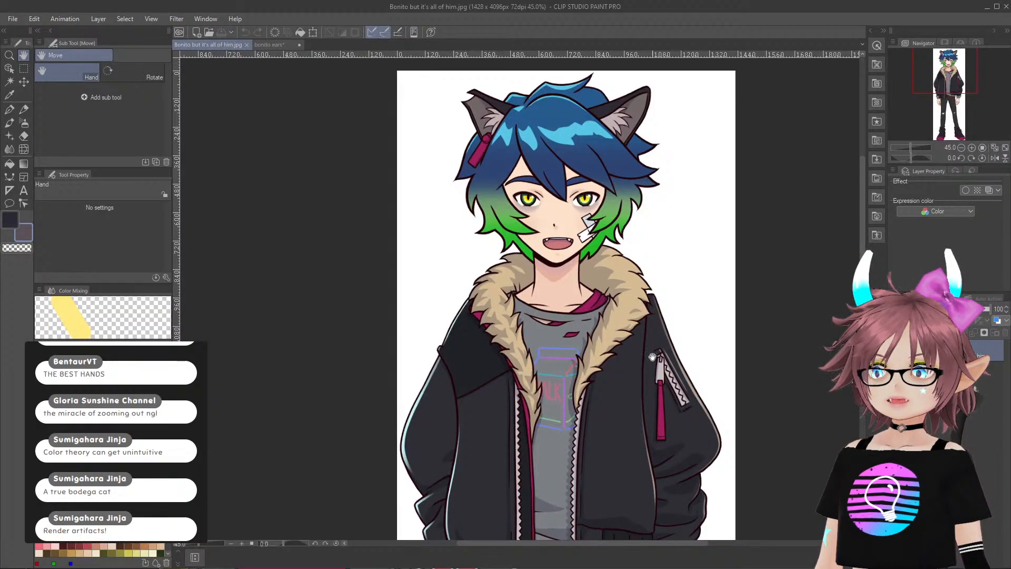
{"action": "scroll", "coordinate": [567, 263], "scroll_direction": "up", "scroll_amount": 5}
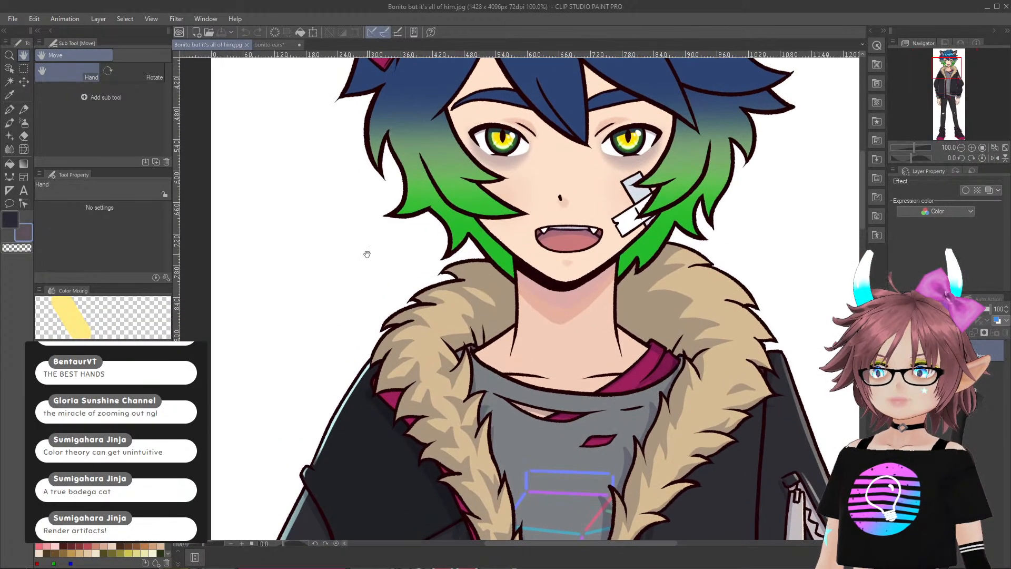
{"action": "left_click", "coordinate": [6, 96]}
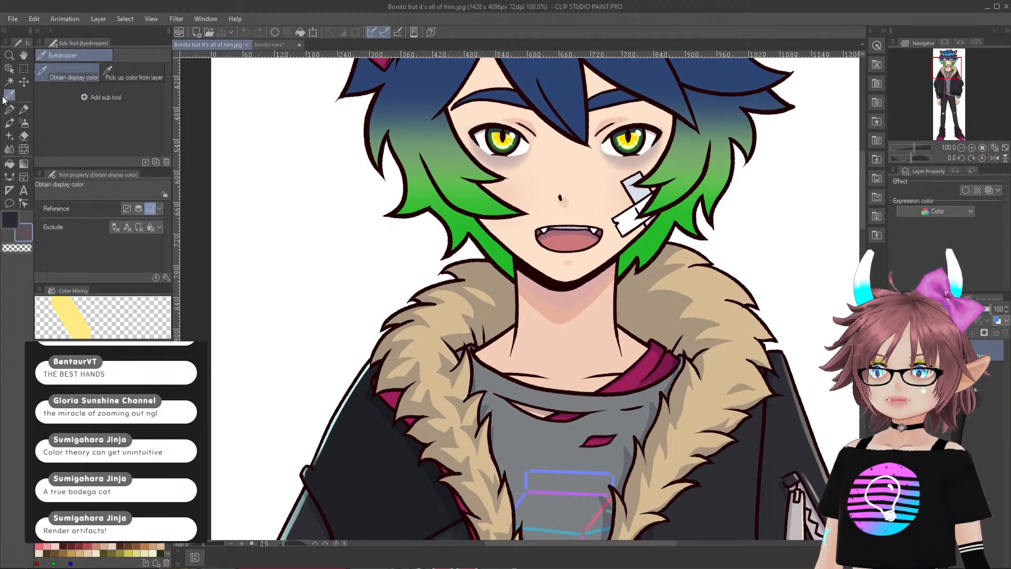
{"action": "left_click", "coordinate": [564, 238]}
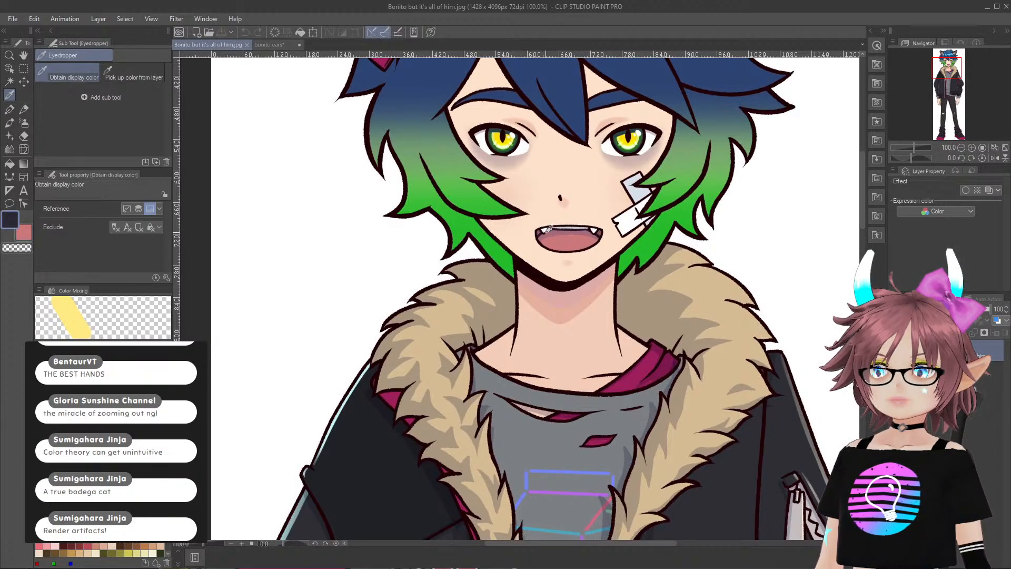
{"action": "scroll", "coordinate": [565, 240], "scroll_direction": "up", "scroll_amount": 5}
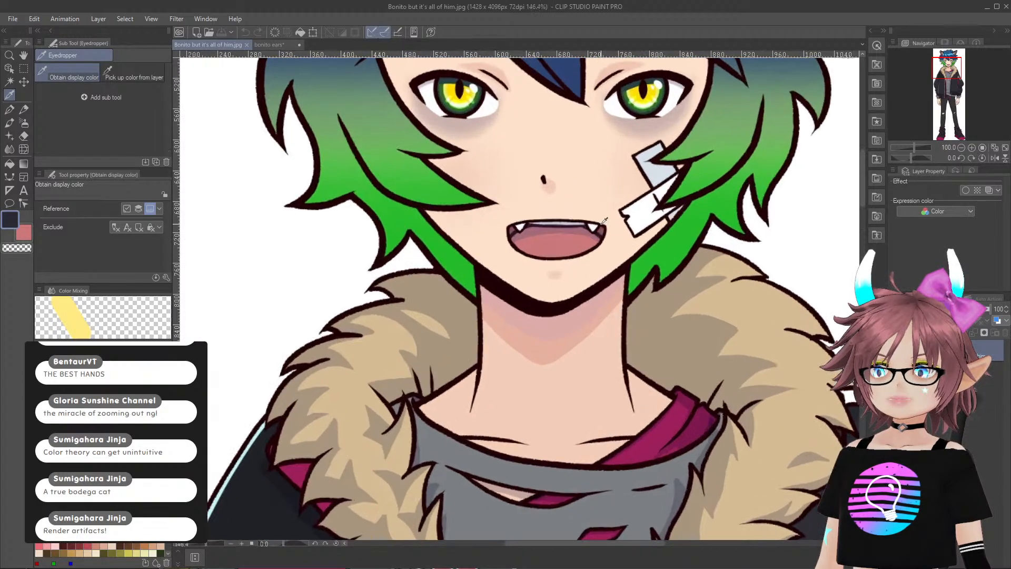
{"action": "scroll", "coordinate": [474, 249], "scroll_direction": "down", "scroll_amount": 6}
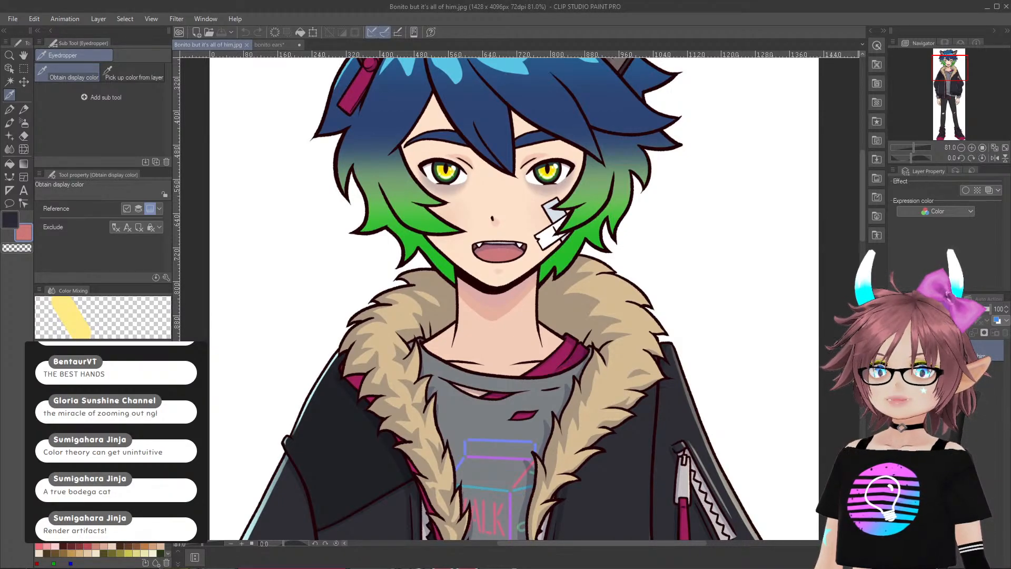
- Back in VRoid Studio, add a new layer to the Mouth Inside texture and set the brush colour to #CC7878
{"action": "left_click", "coordinate": [521, 565]}
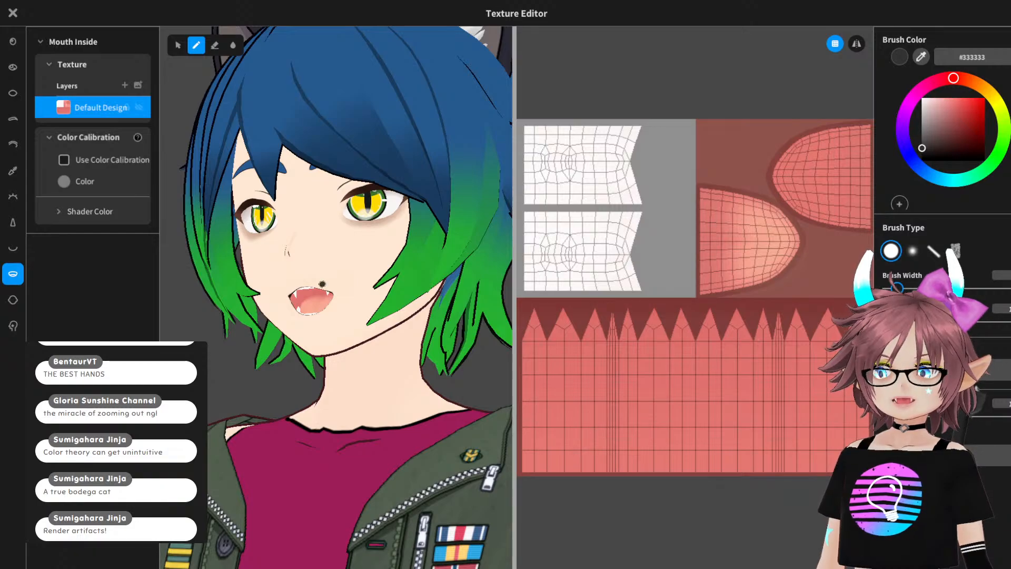
{"action": "right_click_drag", "start_coordinate": [316, 295], "coordinate": [361, 295]}
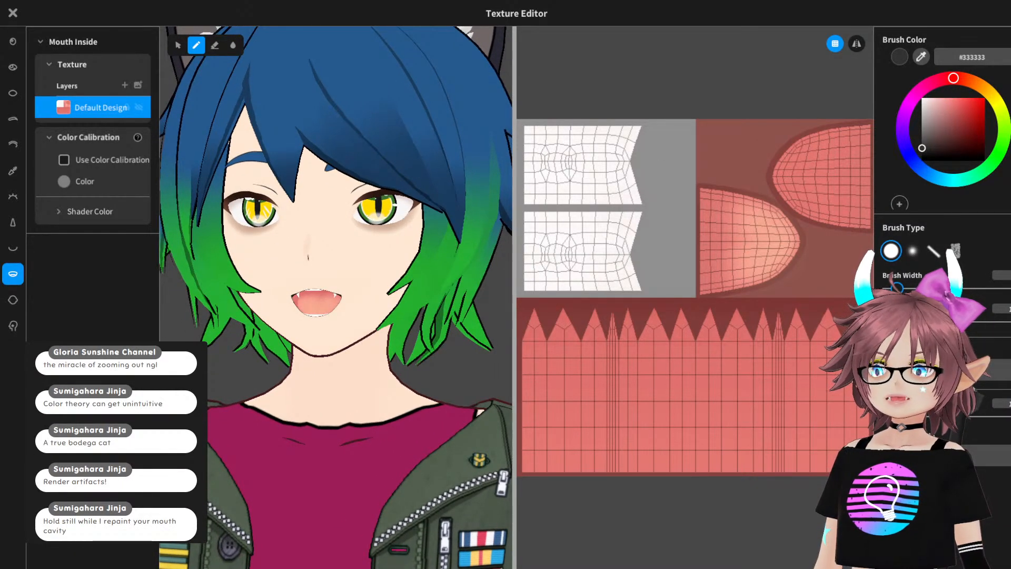
{"action": "left_click", "coordinate": [124, 85]}
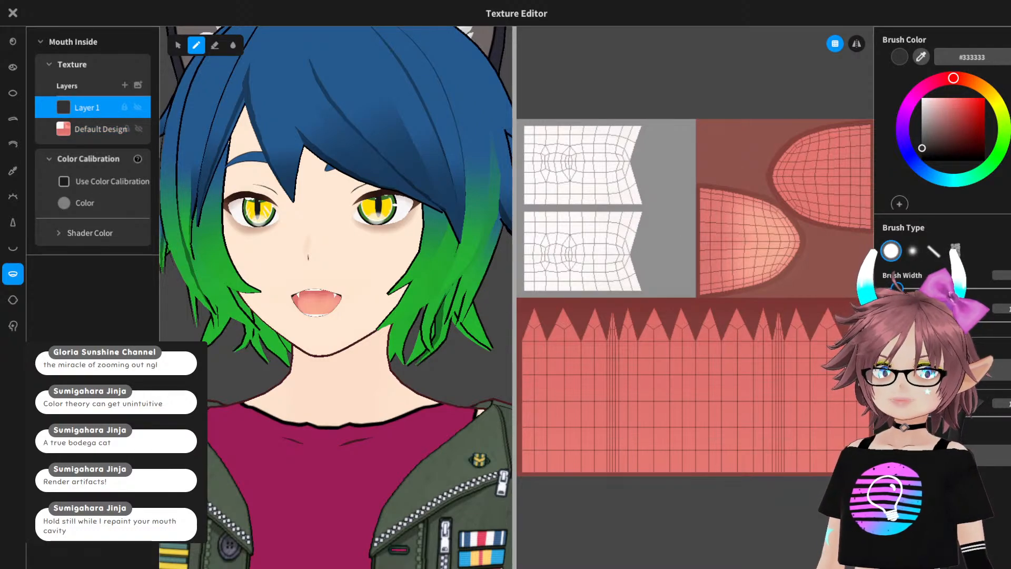
{"action": "double_click", "coordinate": [974, 57]}
{"action": "type", "text": "CC7878"}
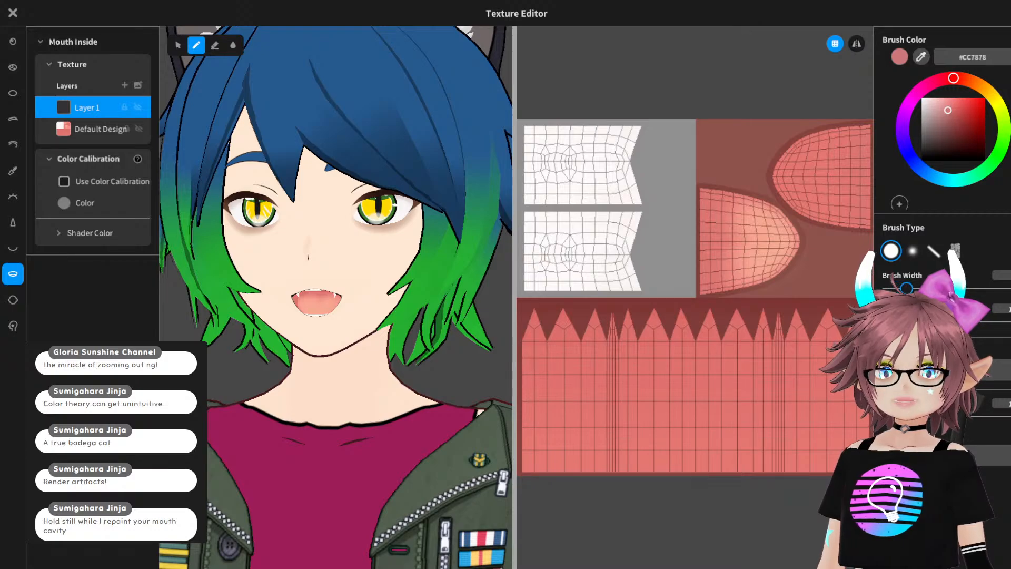
- Try painting the lower tongue-shaped piece of the mouth texture in #CC7878 on Layer 1, checking it on the model
{"action": "scroll", "coordinate": [706, 198], "scroll_direction": "up", "scroll_amount": 2}
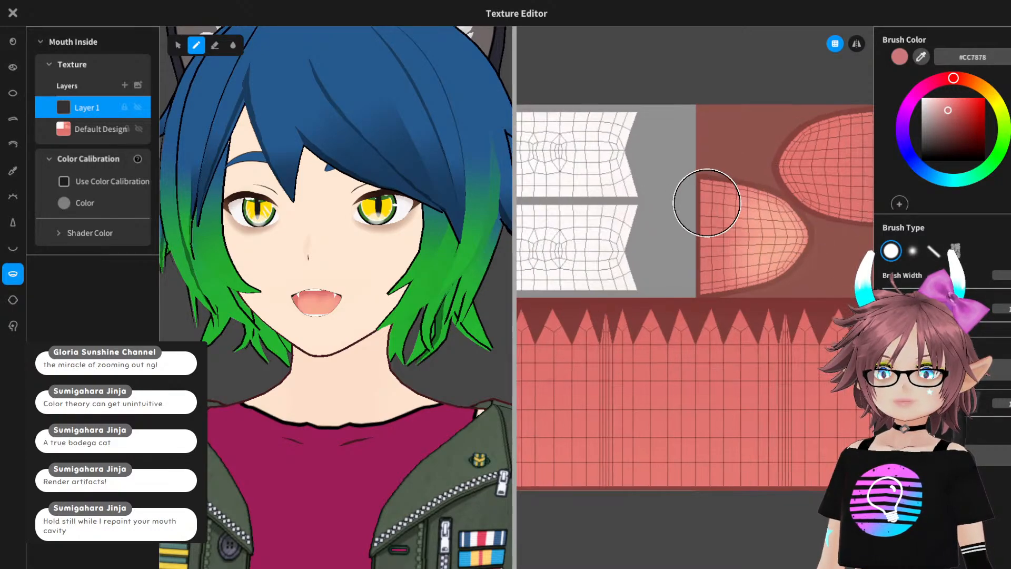
{"action": "mouse_move", "coordinate": [705, 169]}
{"action": "left_mouse_down"}
{"action": "mouse_move", "coordinate": [738, 181]}
{"action": "mouse_move", "coordinate": [774, 240]}
{"action": "mouse_move", "coordinate": [716, 257]}
{"action": "mouse_move", "coordinate": [801, 230]}
{"action": "mouse_move", "coordinate": [745, 181]}
{"action": "mouse_move", "coordinate": [716, 232]}
{"action": "mouse_move", "coordinate": [801, 199]}
{"action": "mouse_move", "coordinate": [763, 195]}
{"action": "left_mouse_up"}
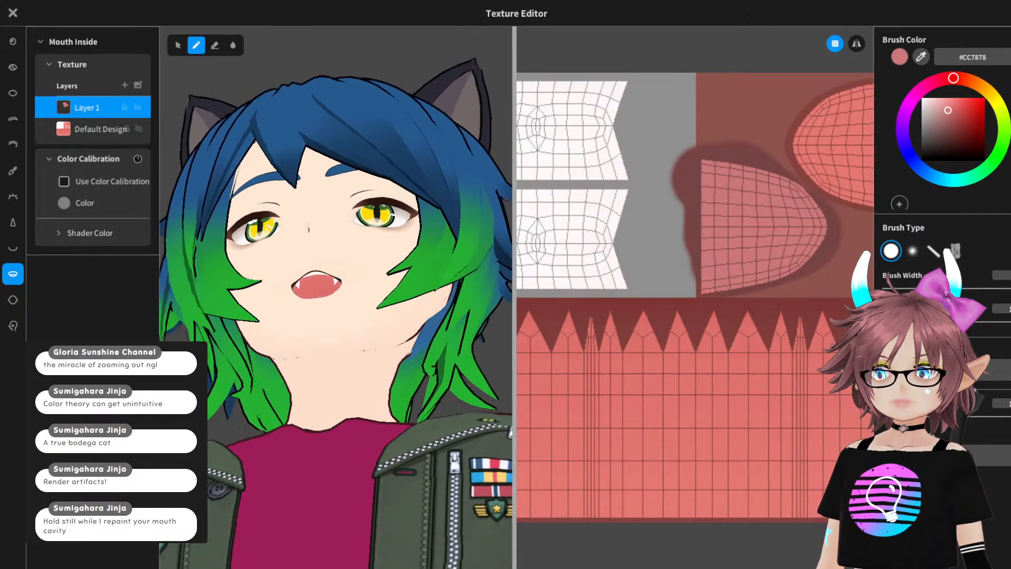
{"action": "right_click_drag", "start_coordinate": [337, 247], "coordinate": [340, 327]}
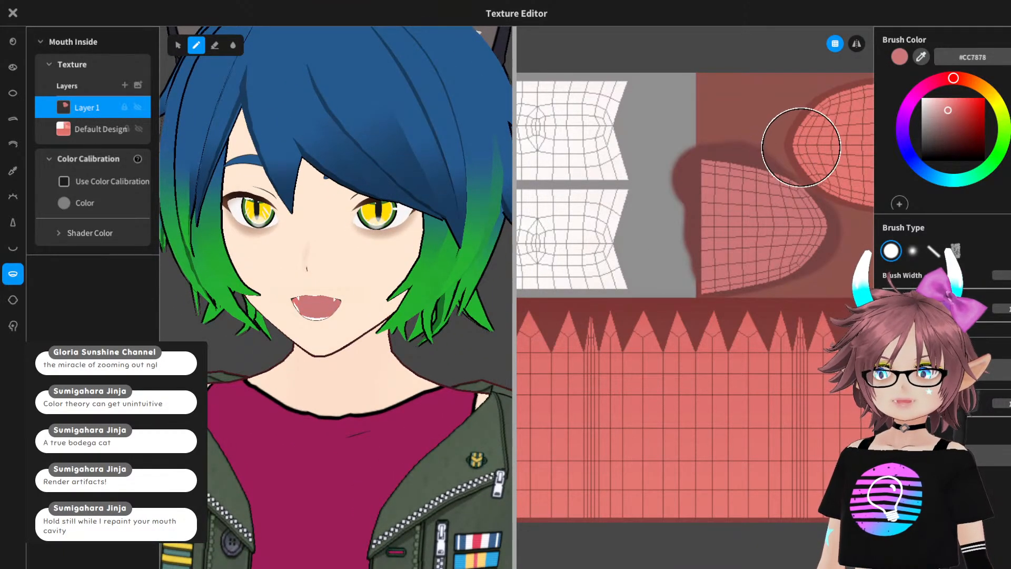
{"action": "key", "text": "ctrl+z"}
{"action": "key", "text": "ctrl+z"}
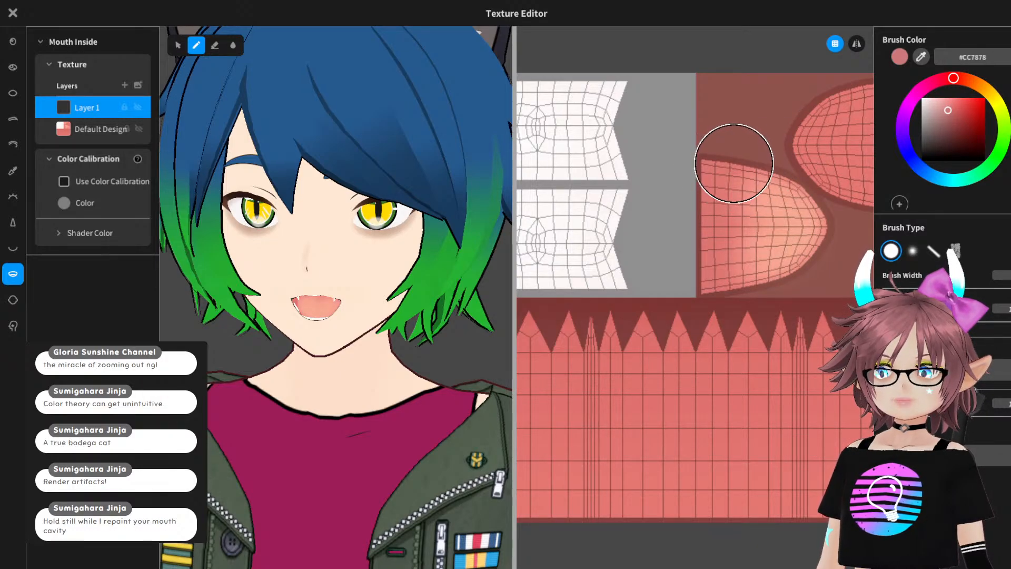
- Try test strokes along the tongue piece's upper edge and on the mouth cavity mesh, undoing each one
{"action": "mouse_move", "coordinate": [726, 164]}
{"action": "left_mouse_down"}
{"action": "mouse_move", "coordinate": [837, 144]}
{"action": "mouse_move", "coordinate": [831, 118]}
{"action": "mouse_move", "coordinate": [753, 198]}
{"action": "mouse_move", "coordinate": [768, 156]}
{"action": "left_mouse_up"}
{"action": "key", "text": "ctrl+z"}
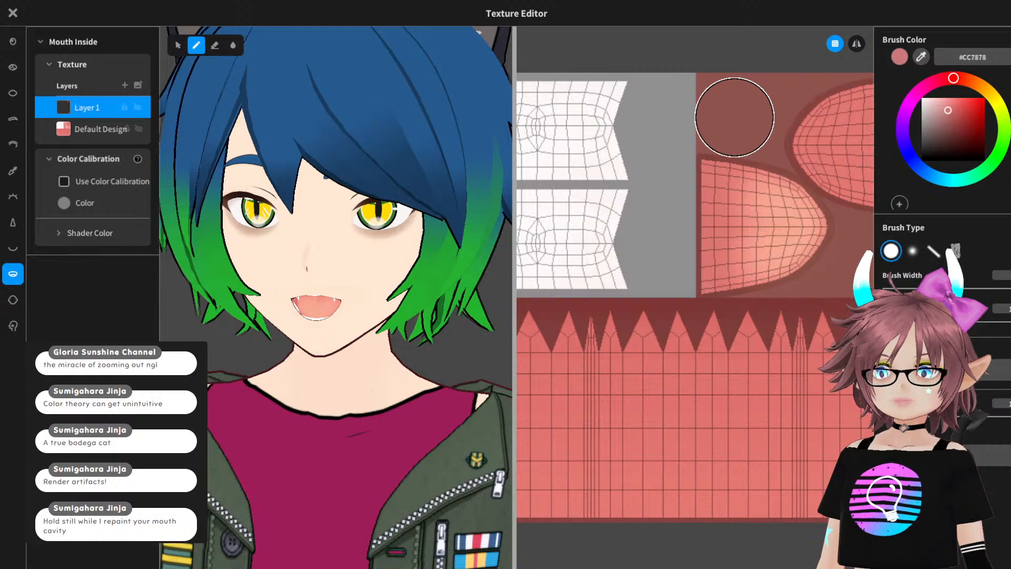
{"action": "mouse_move", "coordinate": [401, 253]}
{"action": "right_mouse_down"}
{"action": "mouse_move", "coordinate": [395, 153]}
{"action": "mouse_move", "coordinate": [398, 226]}
{"action": "right_mouse_up"}
{"action": "mouse_move", "coordinate": [617, 388]}
{"action": "left_mouse_down"}
{"action": "mouse_move", "coordinate": [638, 449]}
{"action": "mouse_move", "coordinate": [553, 330]}
{"action": "mouse_move", "coordinate": [679, 341]}
{"action": "left_mouse_up"}
{"action": "key", "text": "ctrl+z"}
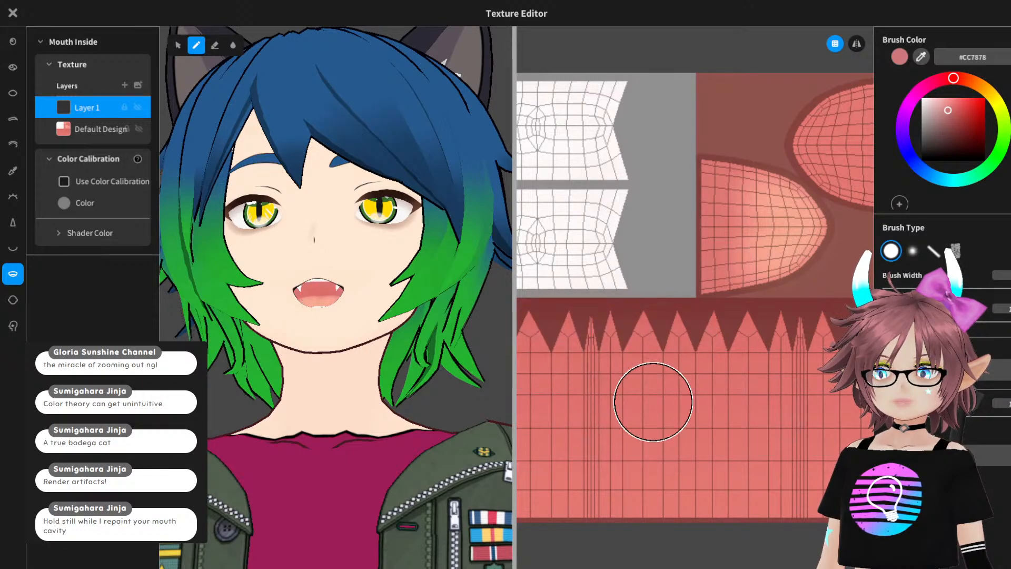
{"action": "mouse_move", "coordinate": [573, 379]}
{"action": "left_mouse_down"}
{"action": "mouse_move", "coordinate": [592, 334]}
{"action": "mouse_move", "coordinate": [774, 338]}
{"action": "mouse_move", "coordinate": [809, 321]}
{"action": "mouse_move", "coordinate": [553, 316]}
{"action": "mouse_move", "coordinate": [564, 327]}
{"action": "left_mouse_up"}
{"action": "key", "text": "ctrl+z"}
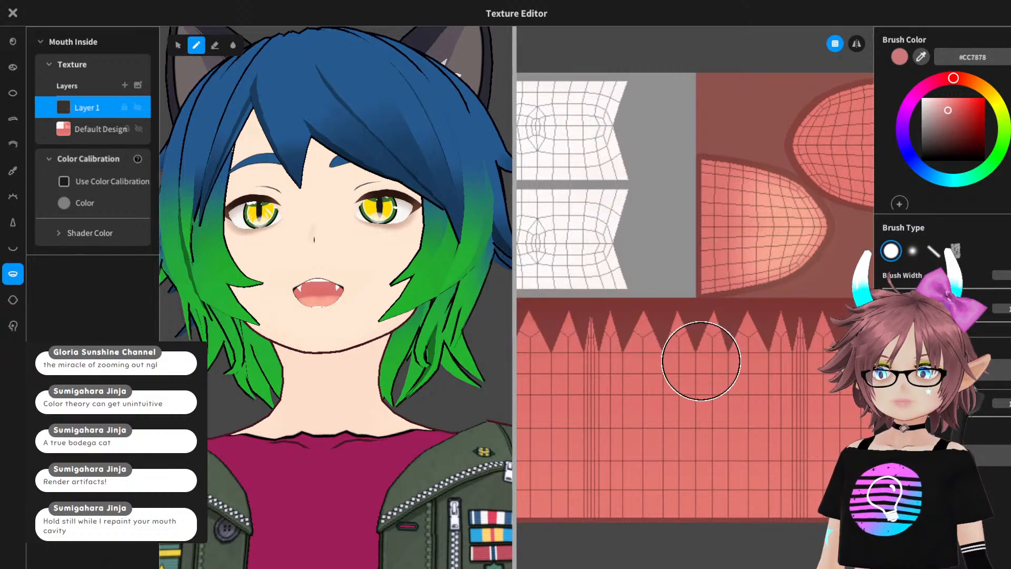
- Try #CC7878 strokes on the lower mouth cavity area of the texture, undoing each and inspecting the mouth on the model
{"action": "mouse_move", "coordinate": [536, 506]}
{"action": "left_mouse_down"}
{"action": "mouse_move", "coordinate": [825, 513]}
{"action": "mouse_move", "coordinate": [632, 466]}
{"action": "left_mouse_up"}
{"action": "key", "text": "ctrl+z"}
{"action": "mouse_move", "coordinate": [379, 316]}
{"action": "right_mouse_down"}
{"action": "mouse_move", "coordinate": [242, 316]}
{"action": "mouse_move", "coordinate": [266, 316]}
{"action": "right_mouse_up"}
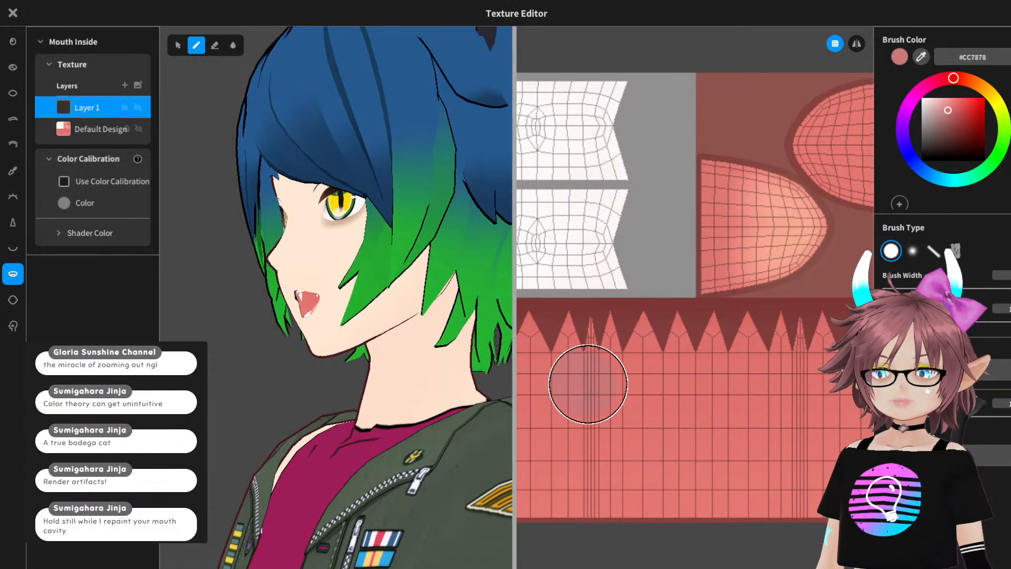
{"action": "left_click_drag", "start_coordinate": [589, 383], "coordinate": [605, 386]}
{"action": "key", "text": "ctrl+z"}
{"action": "mouse_move", "coordinate": [316, 363]}
{"action": "right_mouse_down"}
{"action": "mouse_move", "coordinate": [408, 358]}
{"action": "mouse_move", "coordinate": [448, 327]}
{"action": "mouse_move", "coordinate": [463, 363]}
{"action": "mouse_move", "coordinate": [363, 369]}
{"action": "mouse_move", "coordinate": [364, 321]}
{"action": "mouse_move", "coordinate": [343, 376]}
{"action": "mouse_move", "coordinate": [340, 348]}
{"action": "mouse_move", "coordinate": [363, 343]}
{"action": "right_mouse_up"}
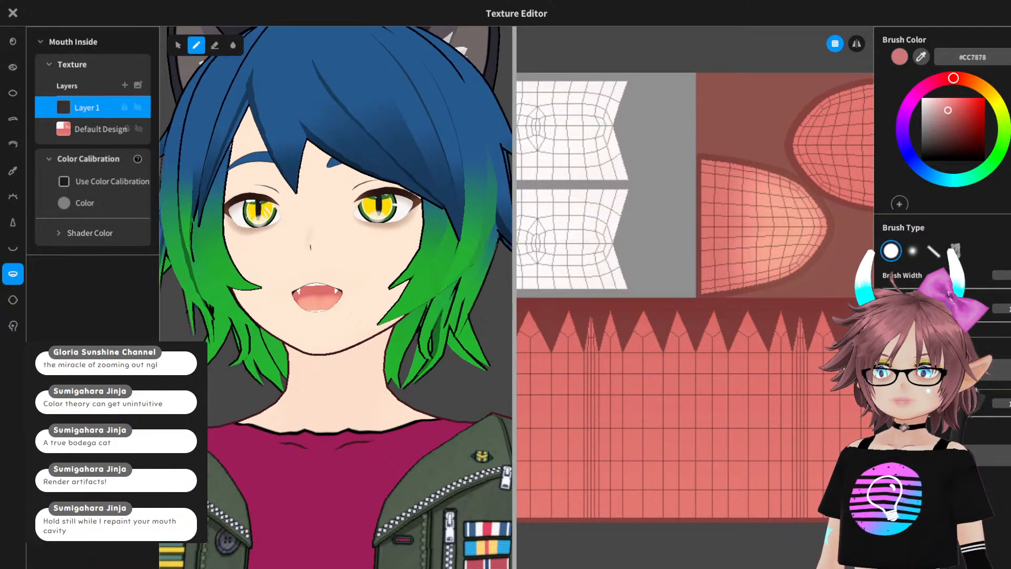
{"action": "scroll", "coordinate": [316, 297], "scroll_direction": "up", "scroll_amount": 5}
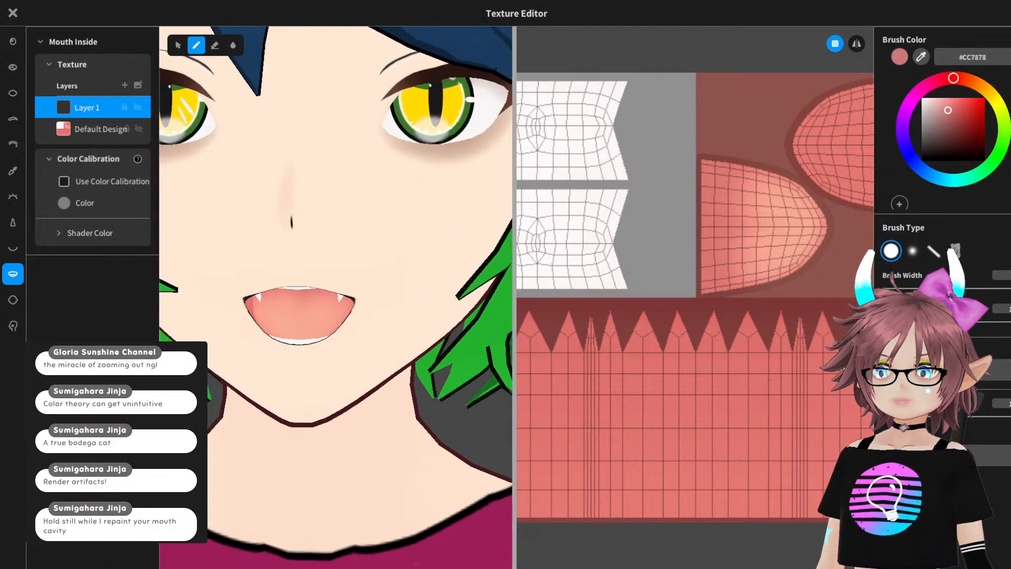
{"action": "scroll", "coordinate": [336, 298], "scroll_direction": "down", "scroll_amount": 3}
{"action": "scroll", "coordinate": [336, 298], "scroll_direction": "down", "scroll_amount": 2}
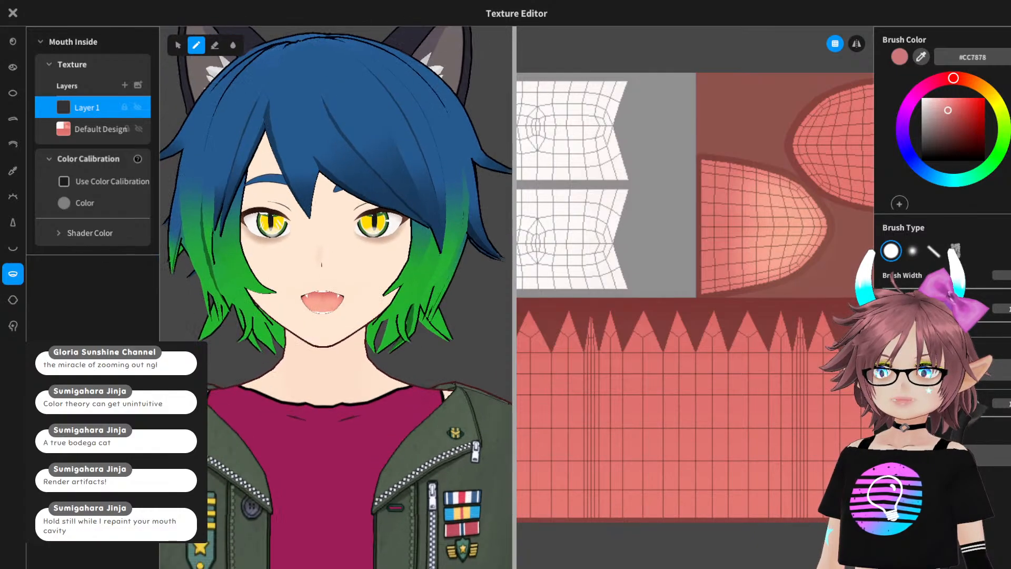
{"action": "scroll", "coordinate": [336, 298], "scroll_direction": "up", "scroll_amount": 4}
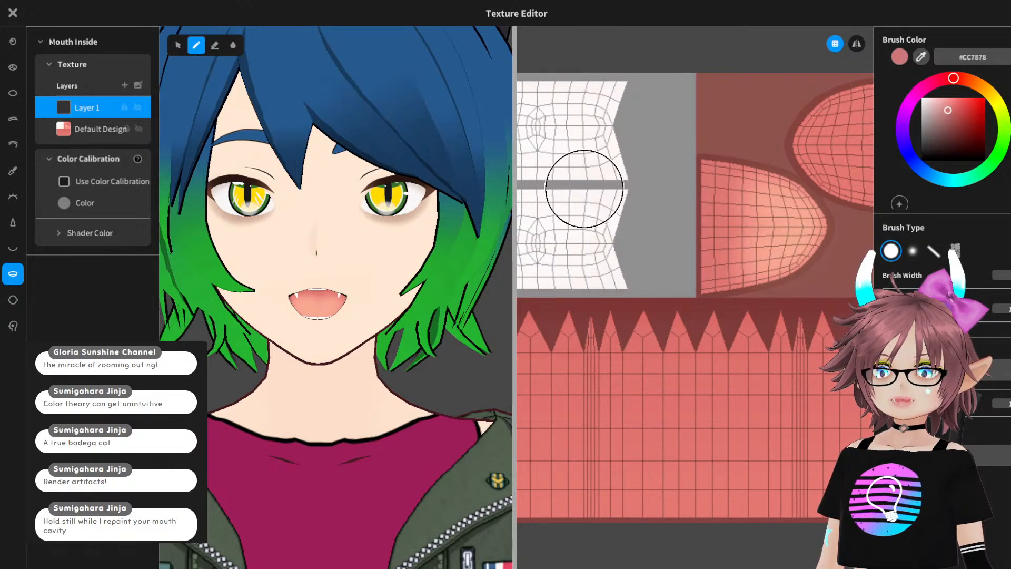
- Sample the light tongue colour #F49E8B from the texture and paint over the lower tongue piece on Layer 1, using a smaller brush for its edge
{"action": "left_click", "coordinate": [766, 221]}
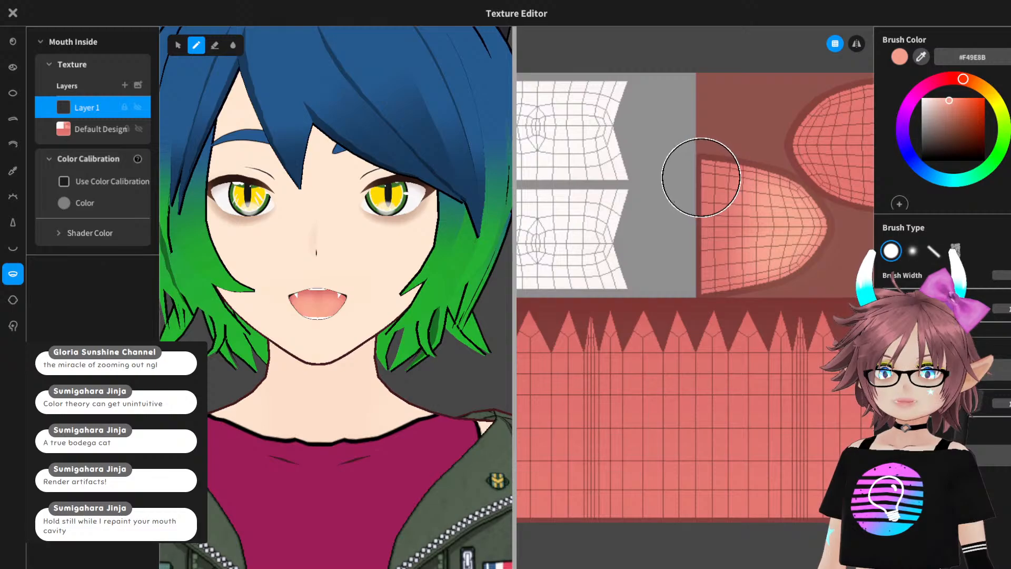
{"action": "mouse_move", "coordinate": [705, 176]}
{"action": "left_mouse_down"}
{"action": "mouse_move", "coordinate": [758, 189]}
{"action": "mouse_move", "coordinate": [786, 233]}
{"action": "mouse_move", "coordinate": [745, 253]}
{"action": "mouse_move", "coordinate": [709, 205]}
{"action": "left_mouse_up"}
{"action": "key", "text": "ctrl+z"}
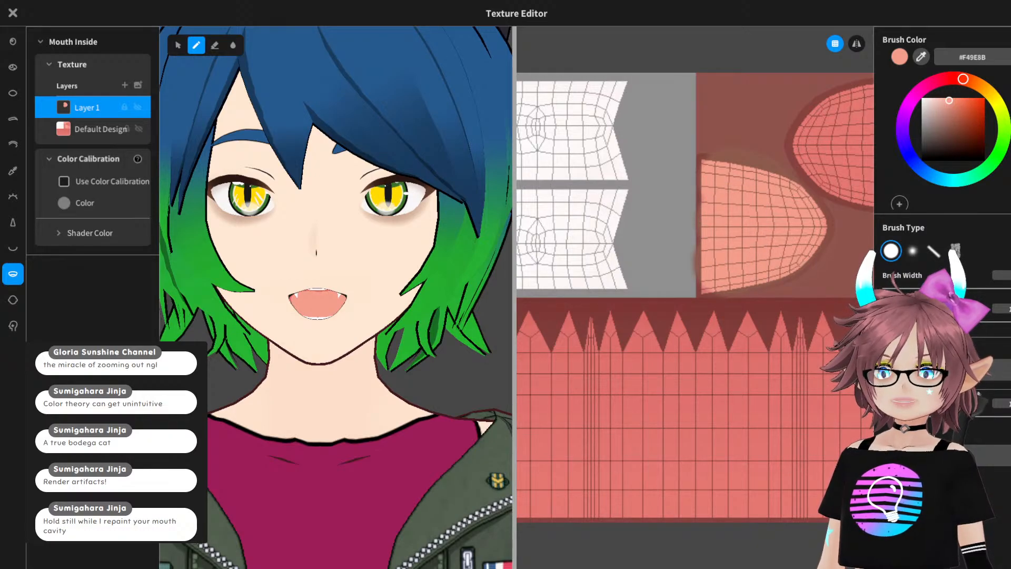
{"action": "left_click_drag", "start_coordinate": [928, 289], "coordinate": [900, 288]}
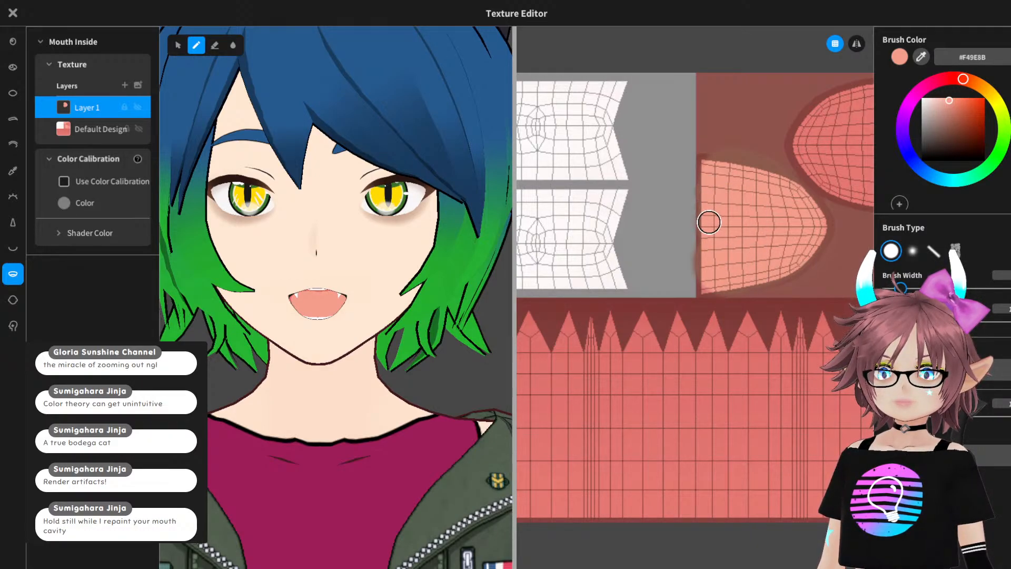
{"action": "mouse_move", "coordinate": [709, 222]}
{"action": "left_mouse_down"}
{"action": "mouse_move", "coordinate": [704, 279]}
{"action": "mouse_move", "coordinate": [714, 282]}
{"action": "left_mouse_up"}
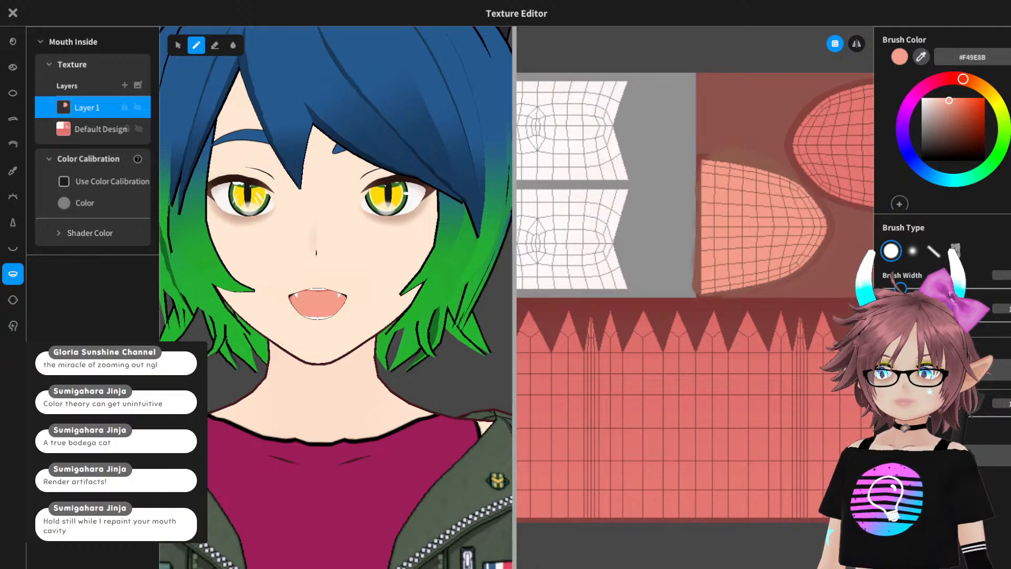
- Try #F49E8B strokes on the upper tongue-shaped piece and just outside the lower tongue's flat edge, undoing both
{"action": "left_click_drag", "start_coordinate": [836, 117], "coordinate": [863, 177]}
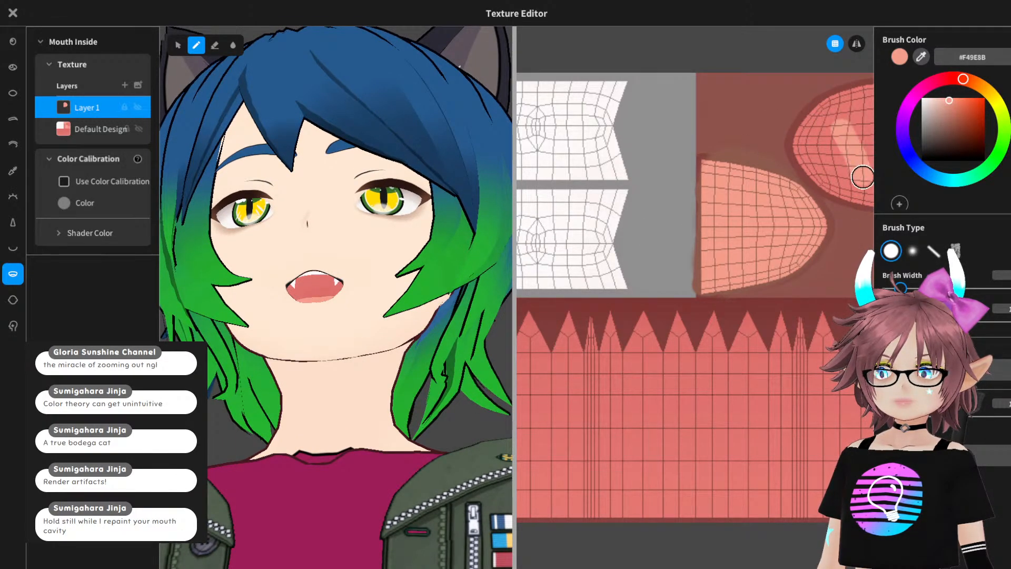
{"action": "key", "text": "ctrl+z"}
{"action": "left_click_drag", "start_coordinate": [687, 211], "coordinate": [694, 244]}
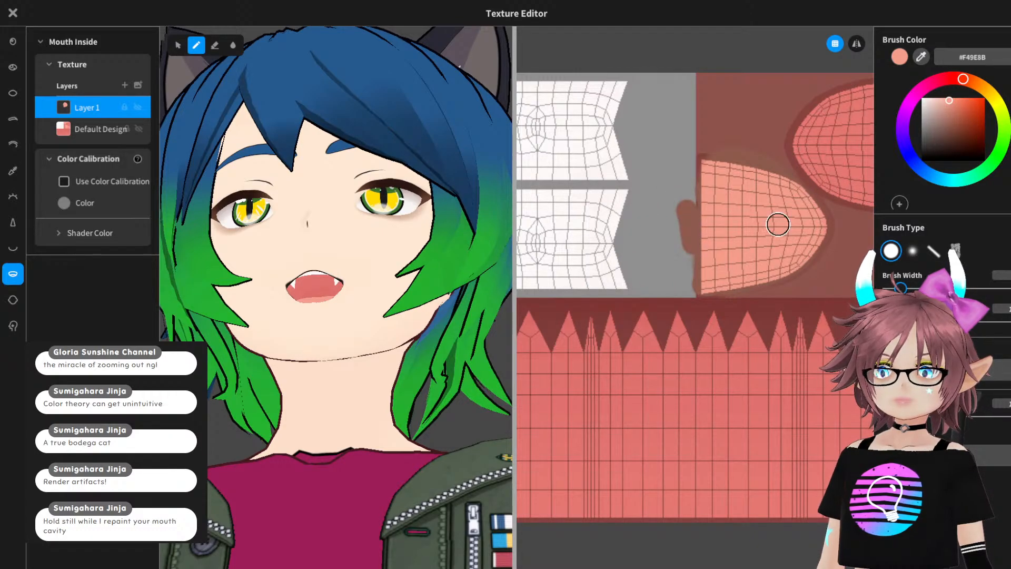
{"action": "key", "text": "ctrl+z"}
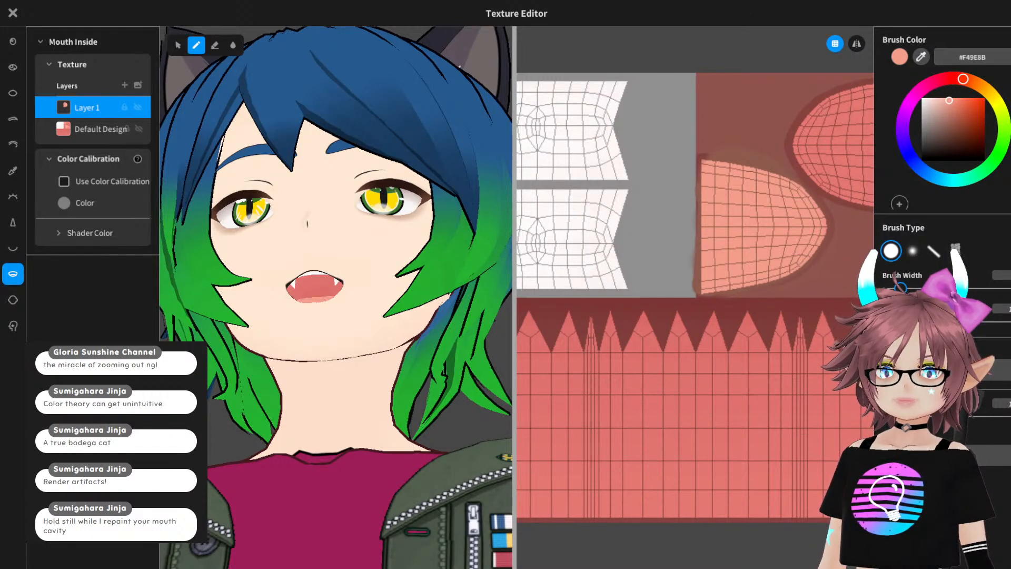
- Inspect the texture with the mesh guide hidden, show it again, and finish the #F49E8B paint along the tongue's flat edge
{"action": "left_click", "coordinate": [835, 43]}
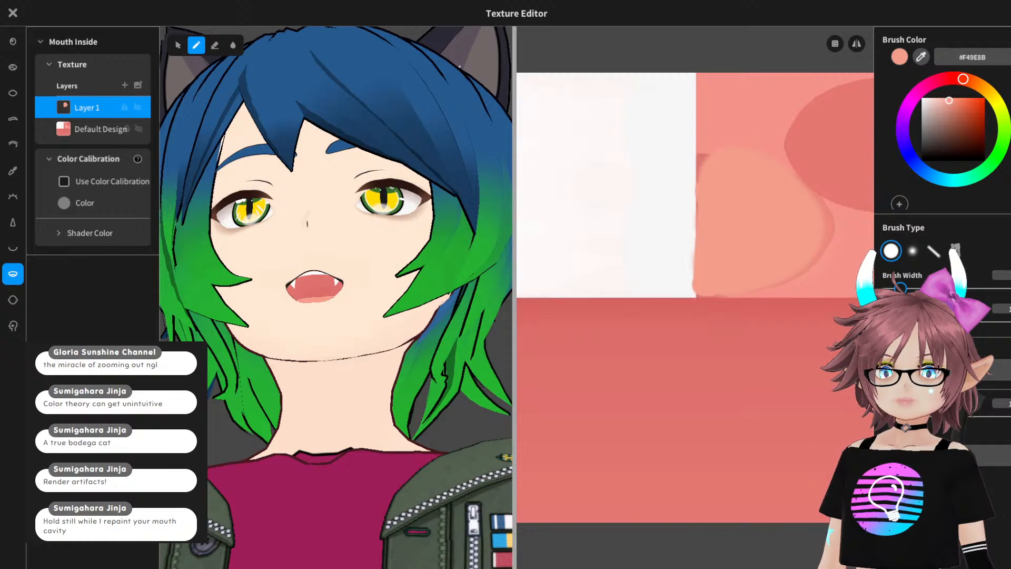
{"action": "key", "text": "ctrl+z"}
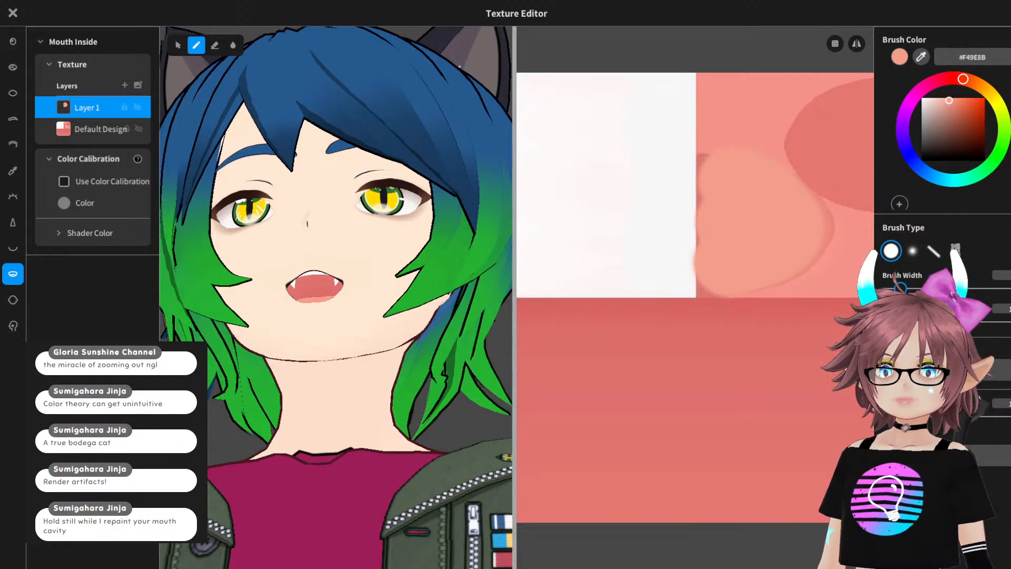
{"action": "left_click", "coordinate": [835, 43]}
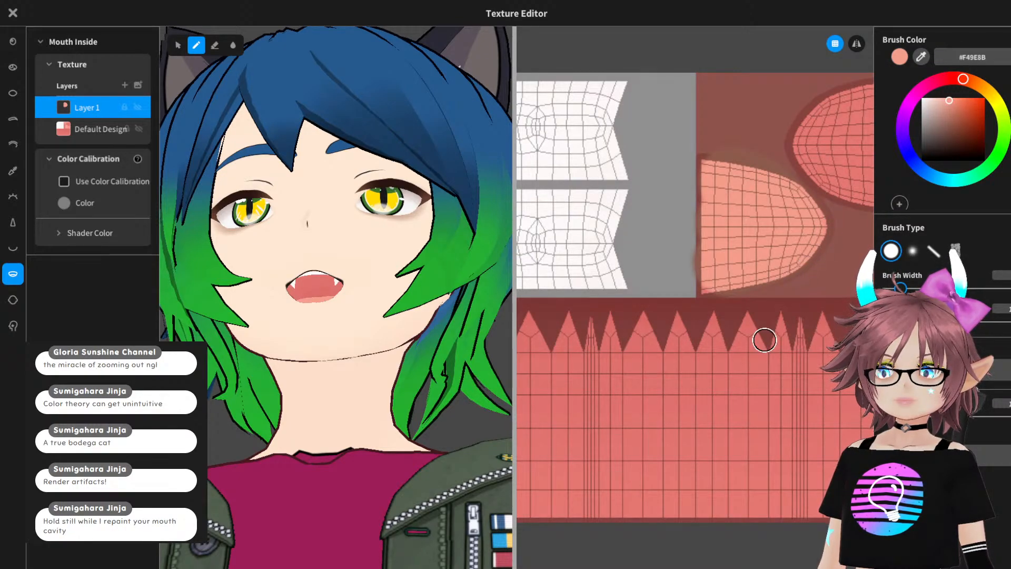
{"action": "key", "text": "ctrl+z"}
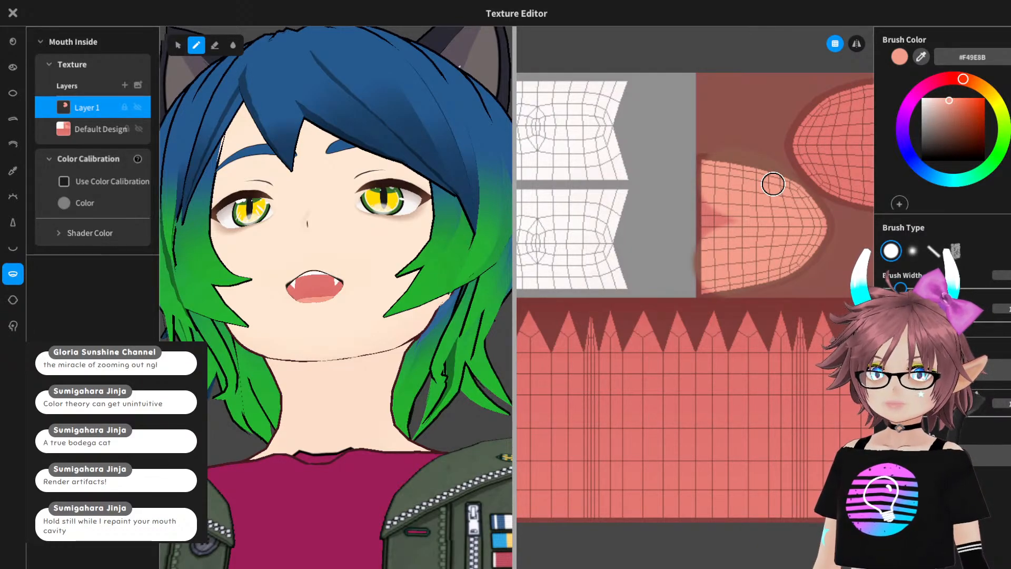
{"action": "key", "text": "ctrl+y"}
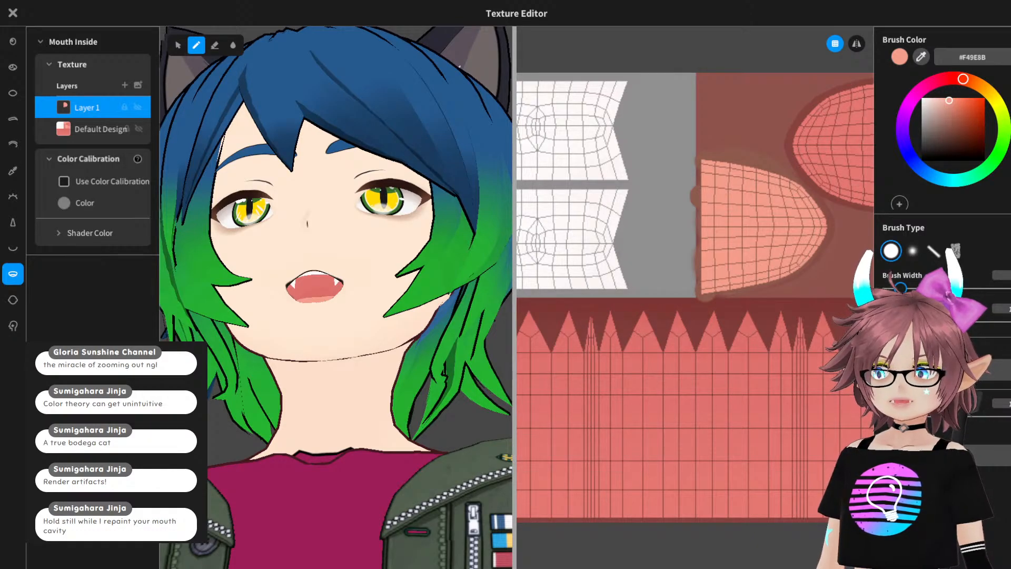
{"action": "right_click_drag", "start_coordinate": [337, 274], "coordinate": [343, 315]}
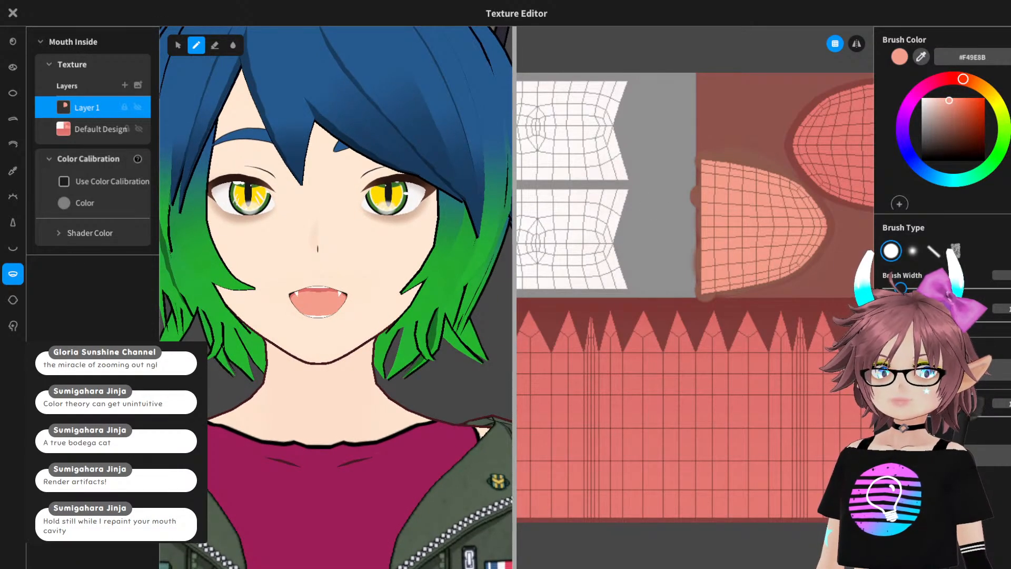
- Darken the brush colour to #B8624F and try one dab at the base of the tongue on Layer 1
{"action": "left_click_drag", "start_coordinate": [949, 100], "coordinate": [947, 103]}
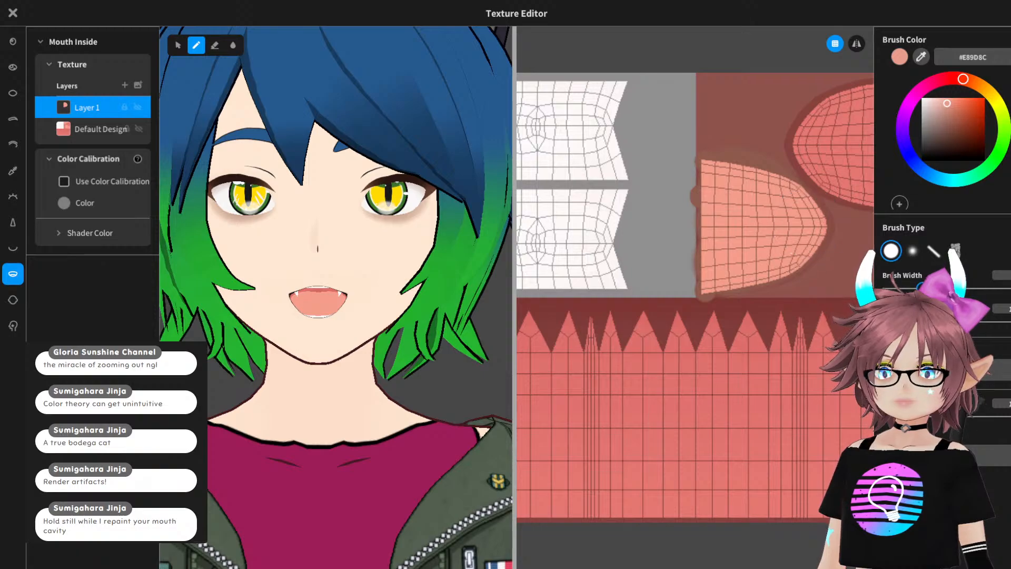
{"action": "left_click_drag", "start_coordinate": [947, 104], "coordinate": [958, 115]}
{"action": "left_click", "coordinate": [714, 227]}
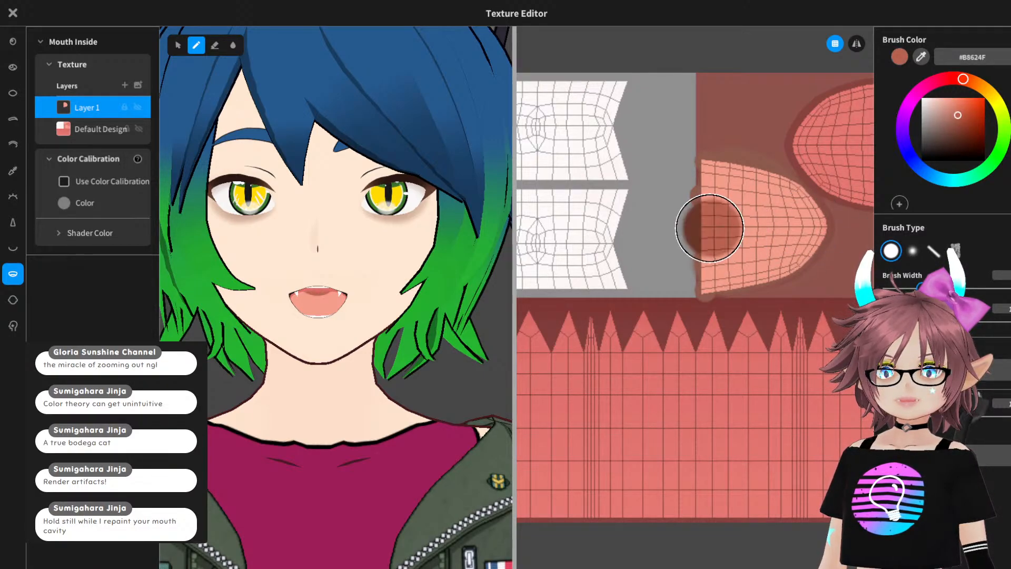
{"action": "key", "text": "ctrl+z"}
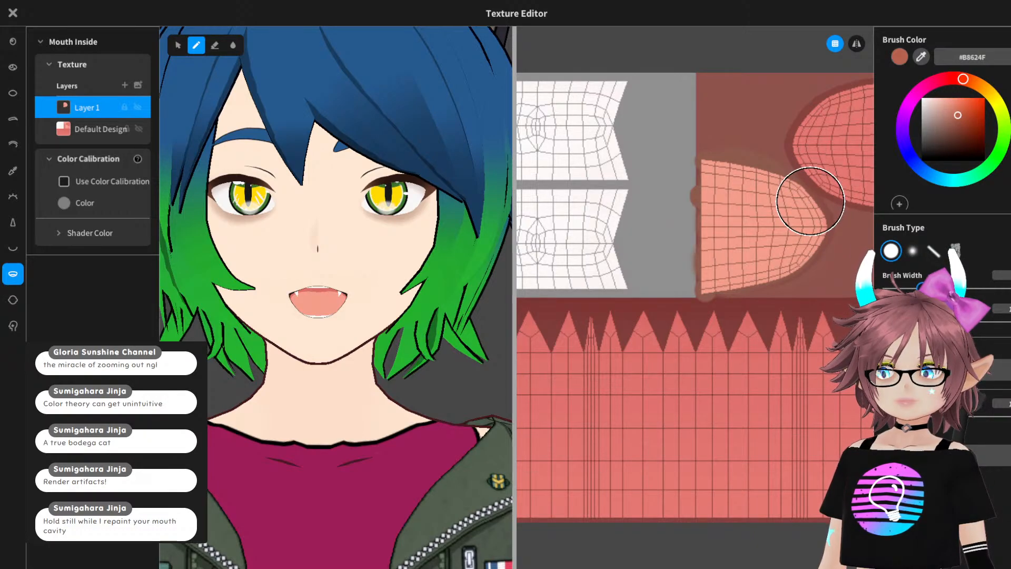
- Add a new layer above Layer 1 and try #B8624F dabs at the tongue's base with reduced opacity, undoing them
{"action": "left_click", "coordinate": [125, 85]}
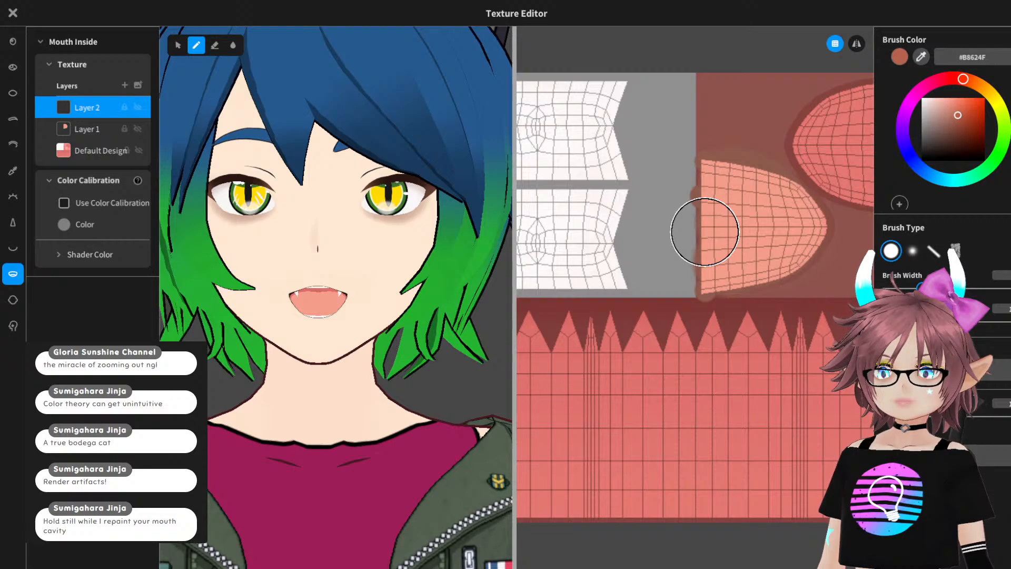
{"action": "left_click", "coordinate": [705, 232]}
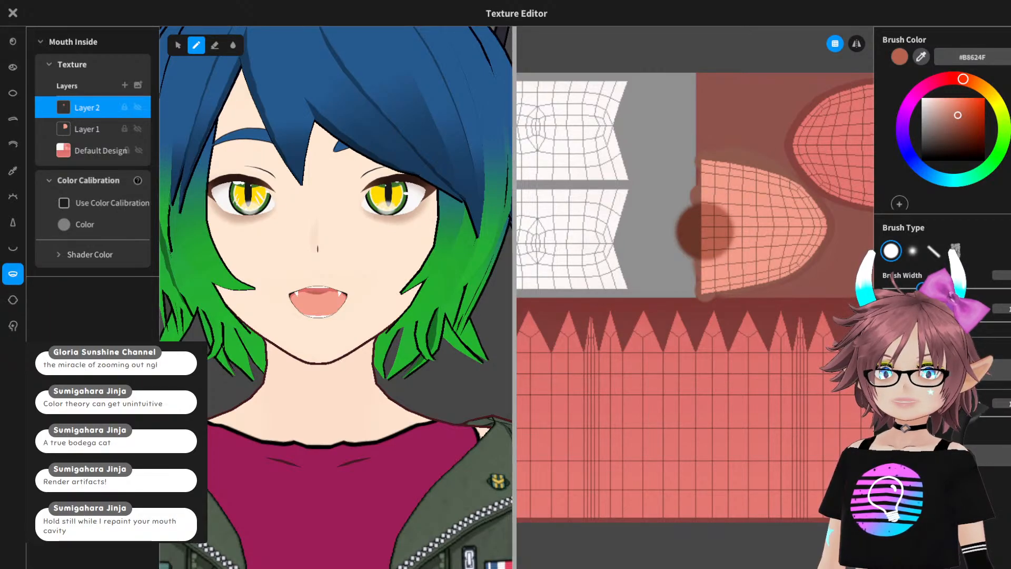
{"action": "left_click_drag", "start_coordinate": [1010, 416], "coordinate": [937, 416]}
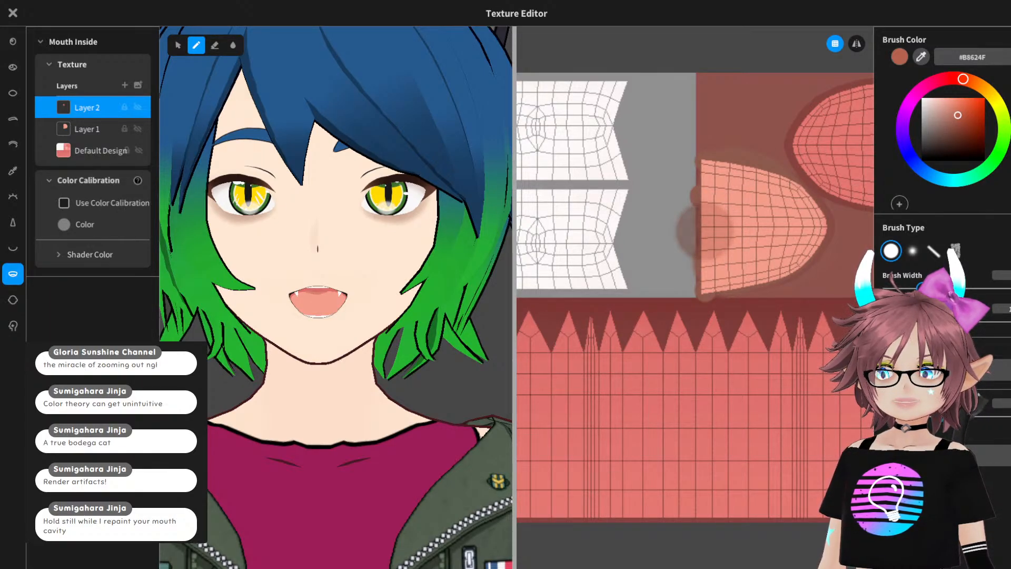
{"action": "key", "text": "ctrl+z"}
{"action": "key", "text": "ctrl+z"}
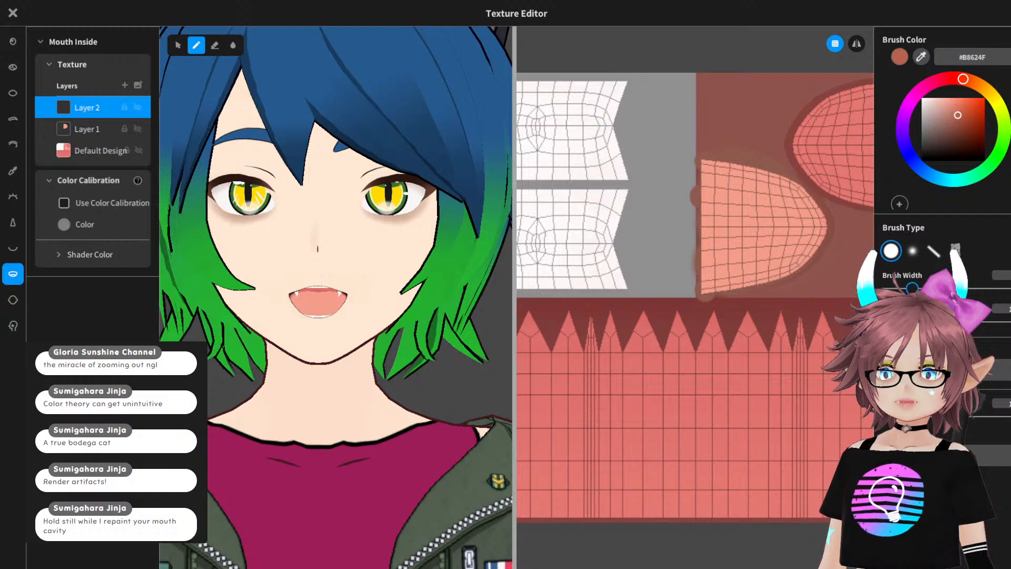
- Try shading the tongue's base on Layer 2 in #B8624F with the textured brush and the round brush, undoing all strokes
{"action": "left_click", "coordinate": [955, 251]}
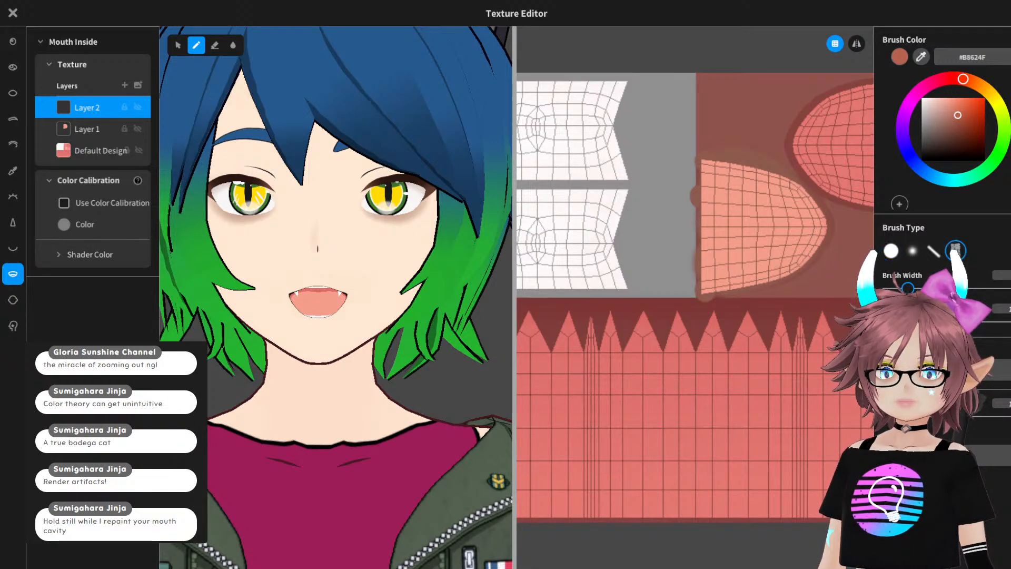
{"action": "mouse_move", "coordinate": [708, 227]}
{"action": "left_mouse_down"}
{"action": "mouse_move", "coordinate": [695, 201]}
{"action": "mouse_move", "coordinate": [703, 248]}
{"action": "mouse_move", "coordinate": [713, 219]}
{"action": "mouse_move", "coordinate": [706, 201]}
{"action": "mouse_move", "coordinate": [716, 228]}
{"action": "mouse_move", "coordinate": [747, 226]}
{"action": "left_mouse_up"}
{"action": "key", "text": "ctrl+z"}
{"action": "key", "text": "ctrl+z"}
{"action": "key", "text": "ctrl+z"}
{"action": "key", "text": "ctrl+z"}
{"action": "key", "text": "ctrl+z"}
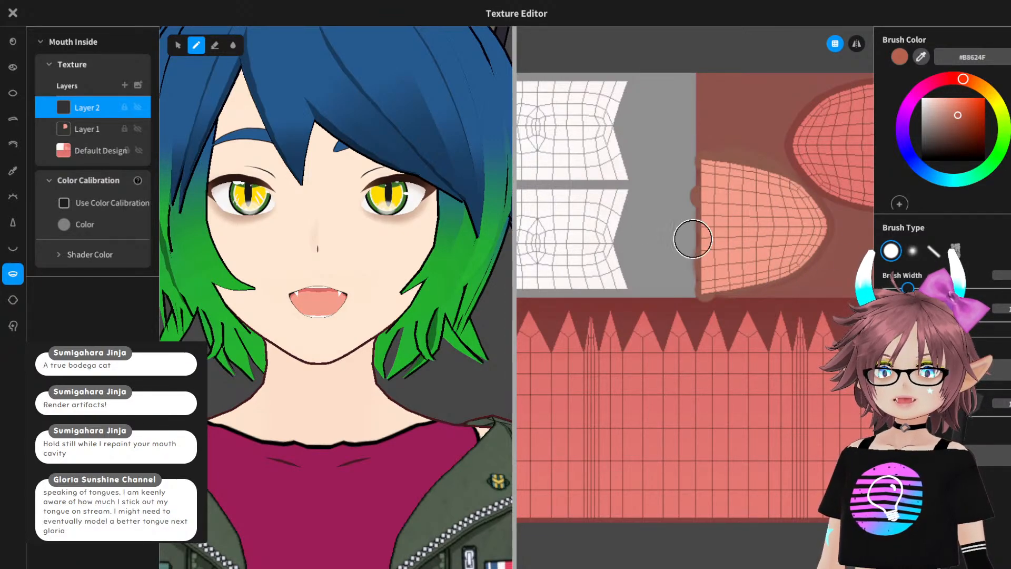
{"action": "mouse_move", "coordinate": [701, 225]}
{"action": "left_mouse_down"}
{"action": "mouse_move", "coordinate": [697, 255]}
{"action": "mouse_move", "coordinate": [713, 219]}
{"action": "mouse_move", "coordinate": [704, 234]}
{"action": "left_mouse_up"}
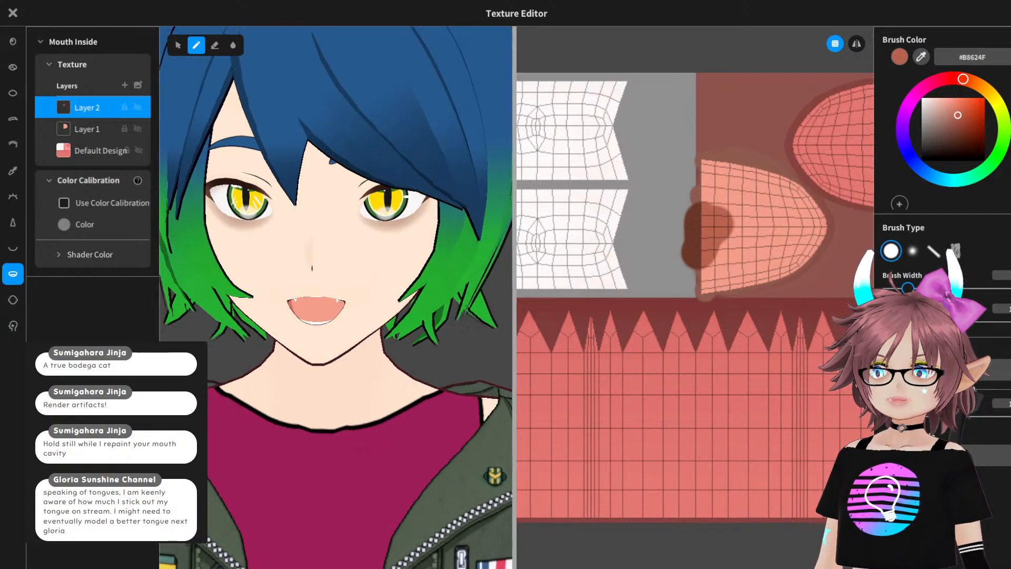
{"action": "key", "text": "ctrl+z"}
{"action": "key", "text": "ctrl+z"}
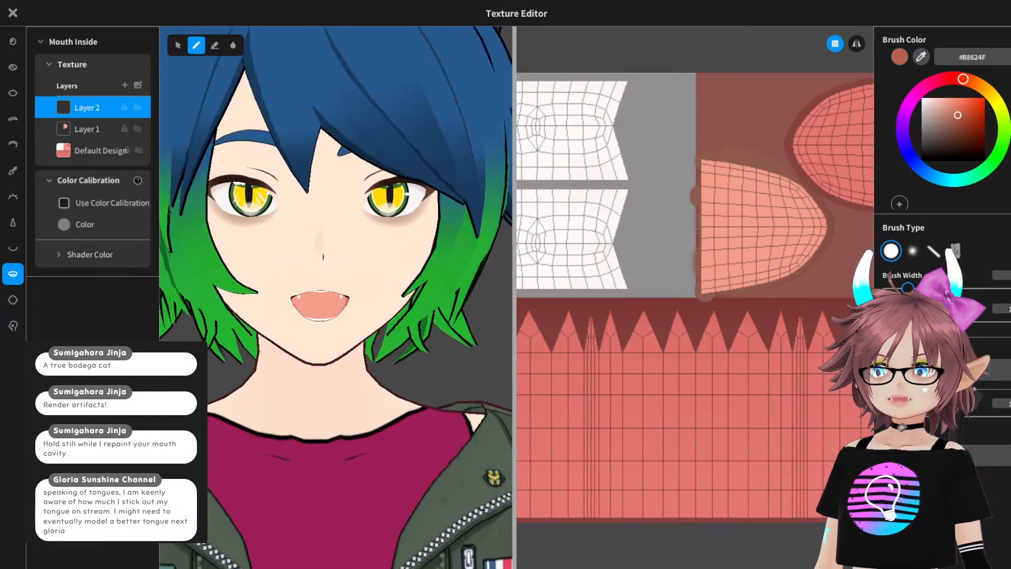
- Close the Texture Editor and save the edited Mouth Inside texture as a new item
{"action": "scroll", "coordinate": [336, 298], "scroll_direction": "down", "scroll_amount": 5}
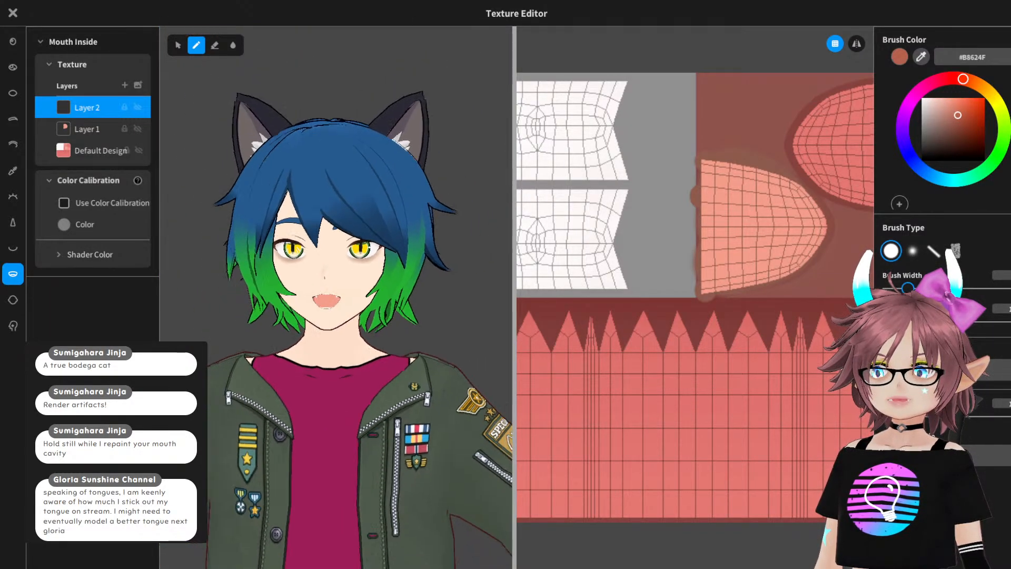
{"action": "scroll", "coordinate": [336, 297], "scroll_direction": "up", "scroll_amount": 2}
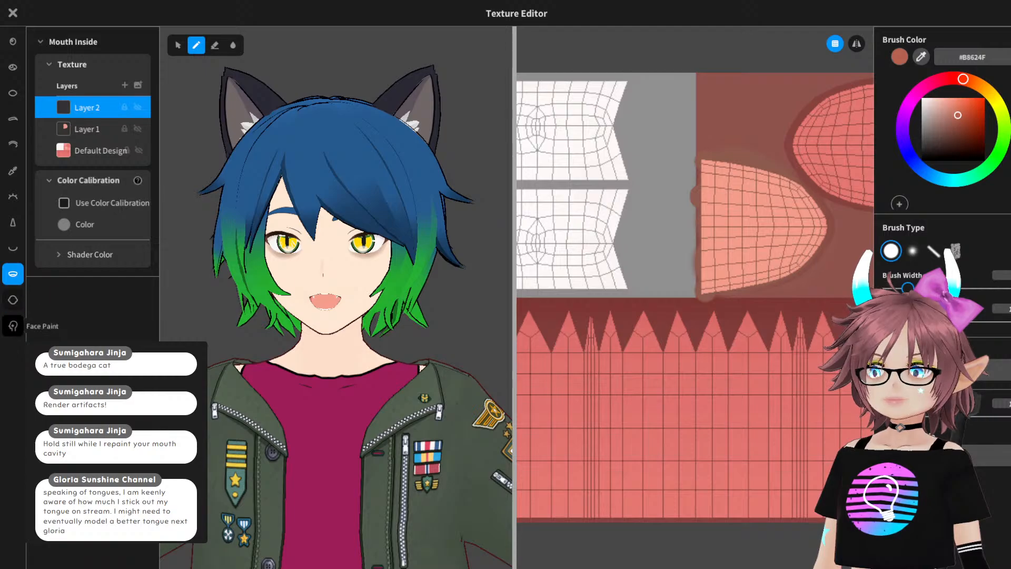
{"action": "left_click", "coordinate": [12, 13]}
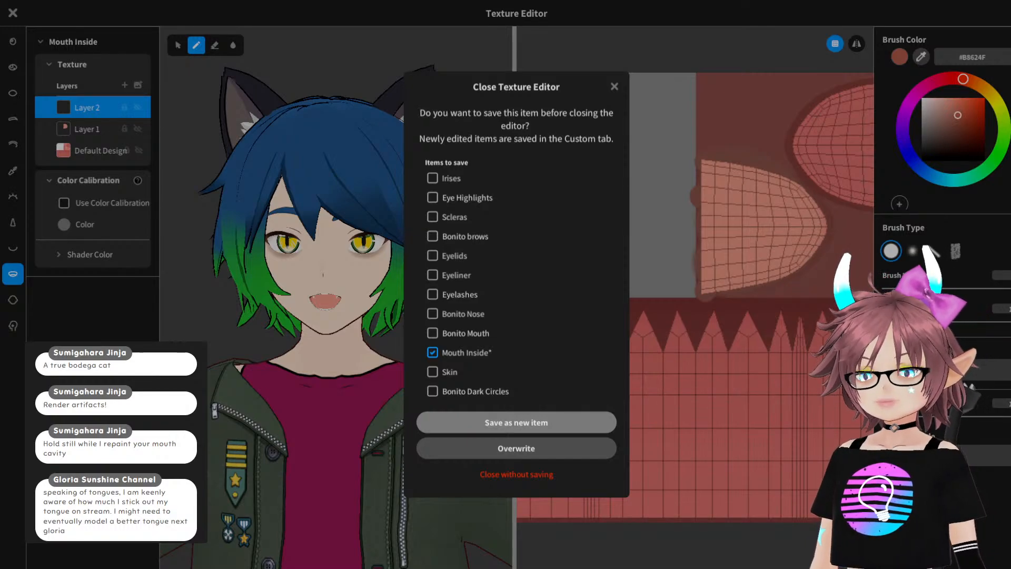
{"action": "left_click", "coordinate": [516, 423]}
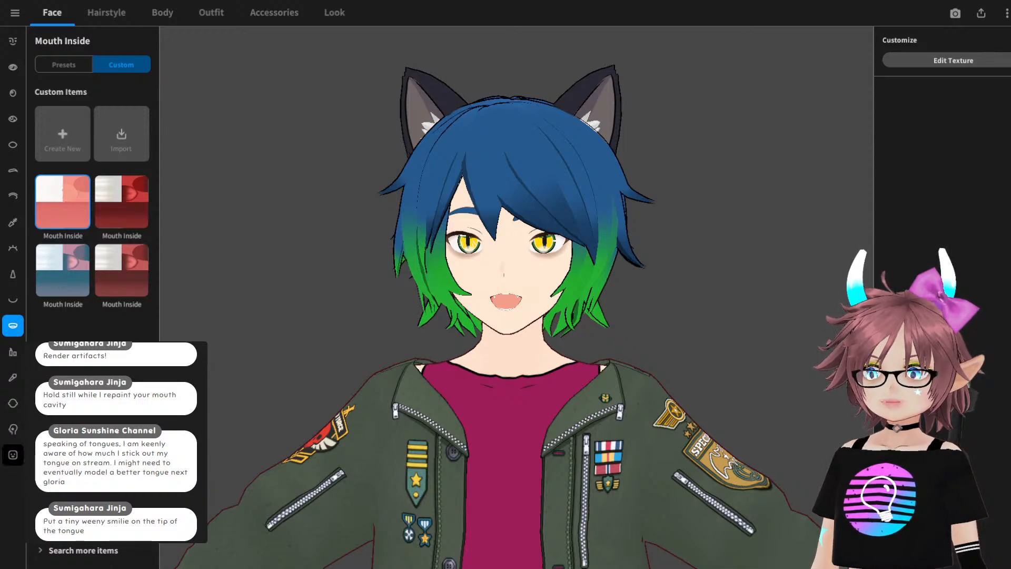
- Reset the face to the Neutral expression in the Expression Editor and open the Cheeks presets
{"action": "left_click", "coordinate": [13, 455]}
{"action": "left_click", "coordinate": [93, 70]}
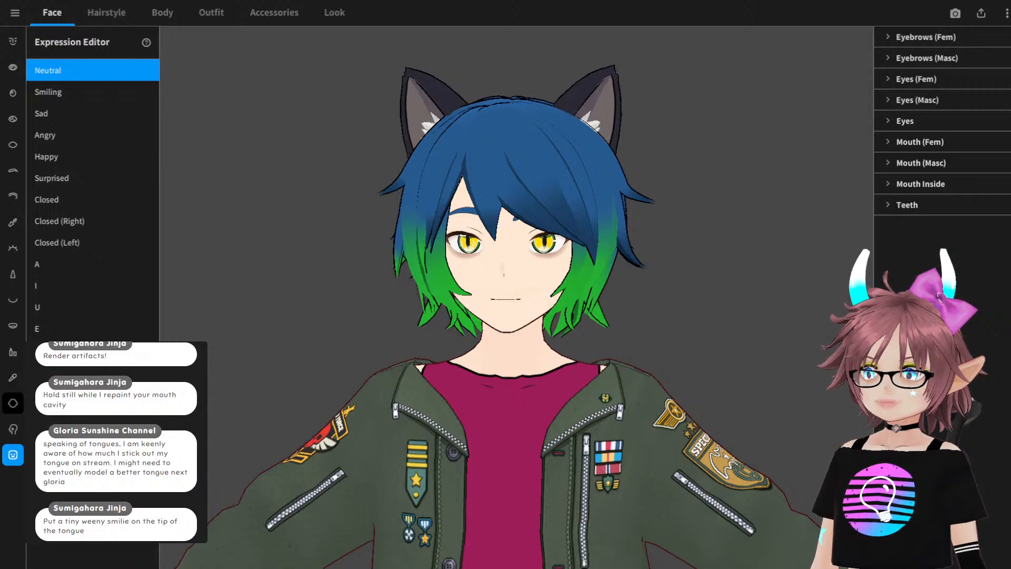
{"action": "left_click", "coordinate": [13, 377]}
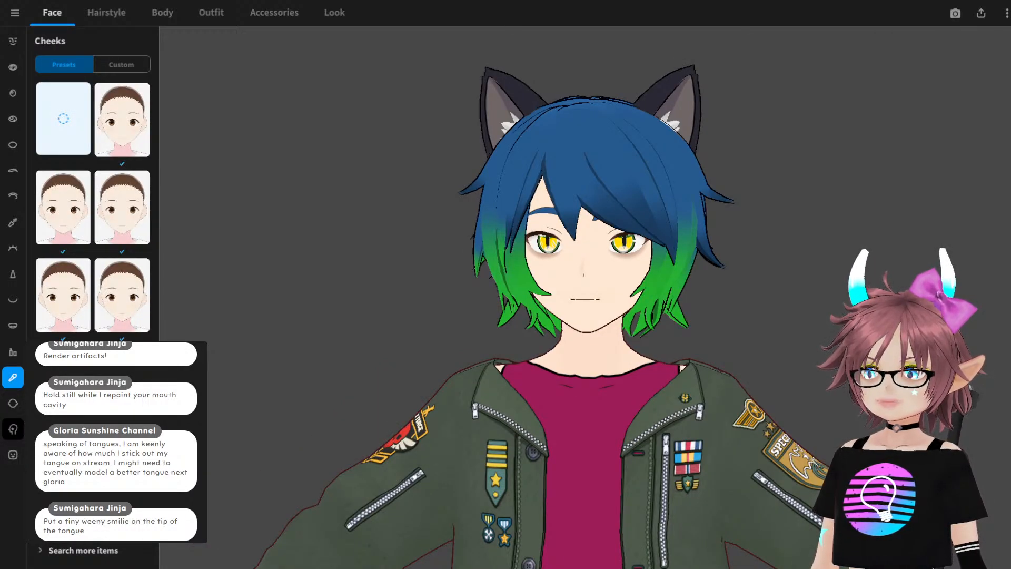
- Open the custom Face Paint item with the dark circles for texture editing and rename its Default Design layer to Eye bags
{"action": "left_click", "coordinate": [13, 429]}
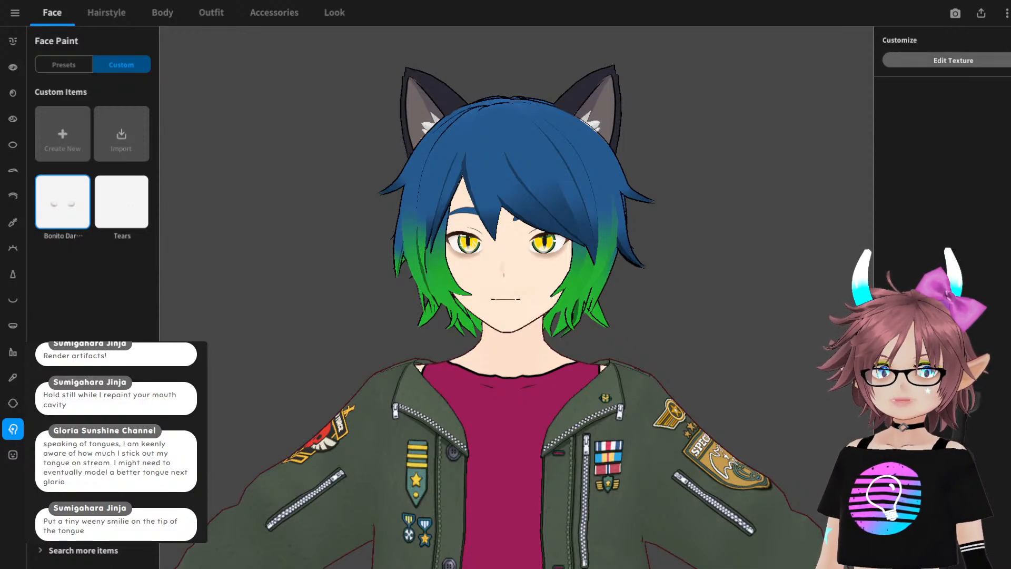
{"action": "left_click", "coordinate": [953, 61]}
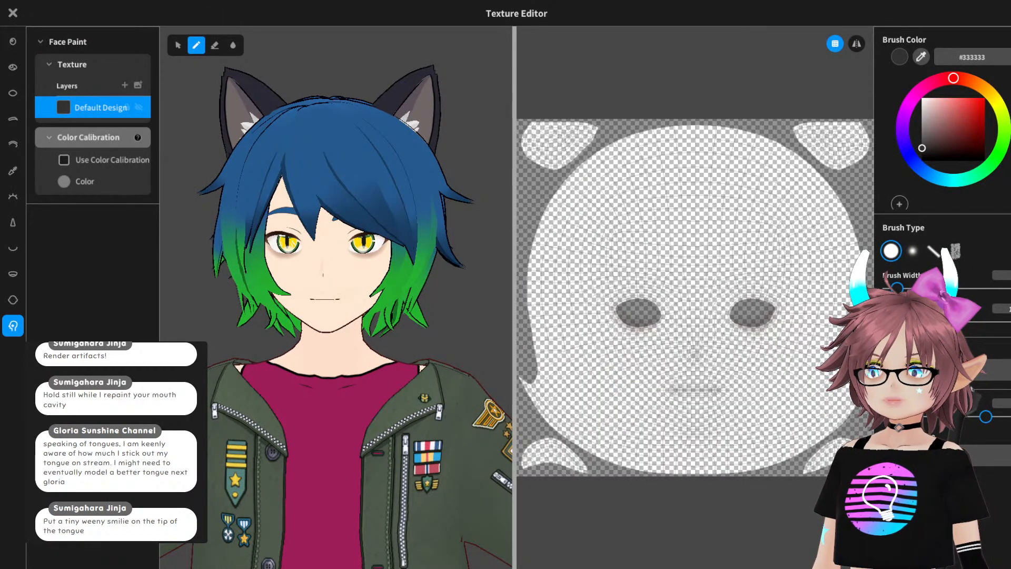
{"action": "right_click", "coordinate": [100, 107]}
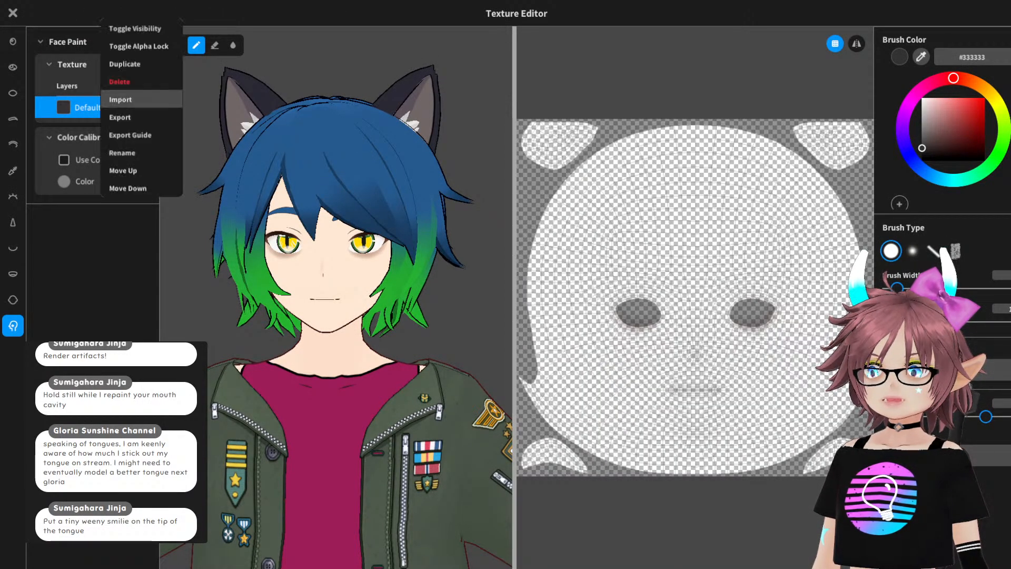
{"action": "left_click", "coordinate": [126, 152]}
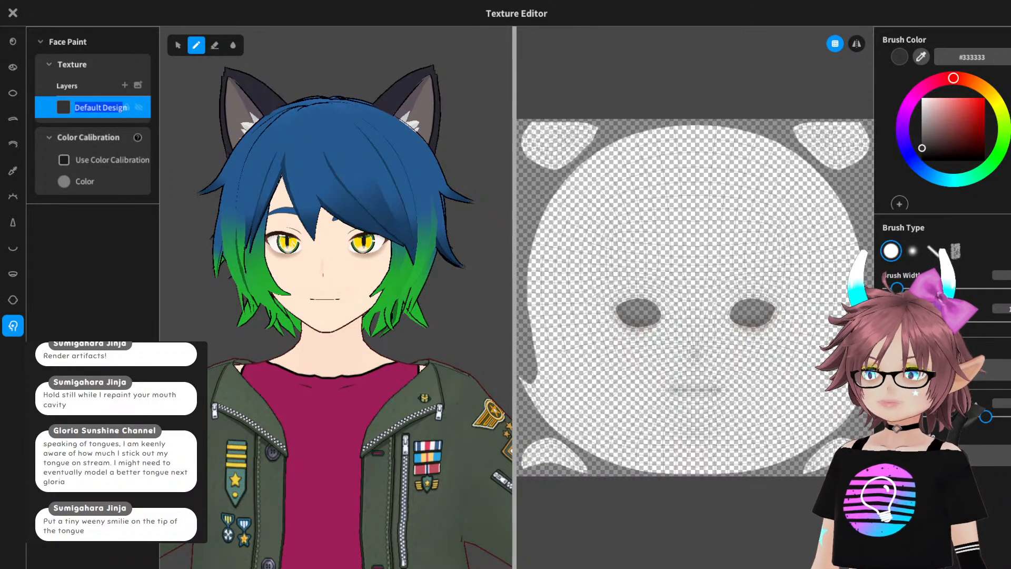
{"action": "type", "text": "Eye bags"}
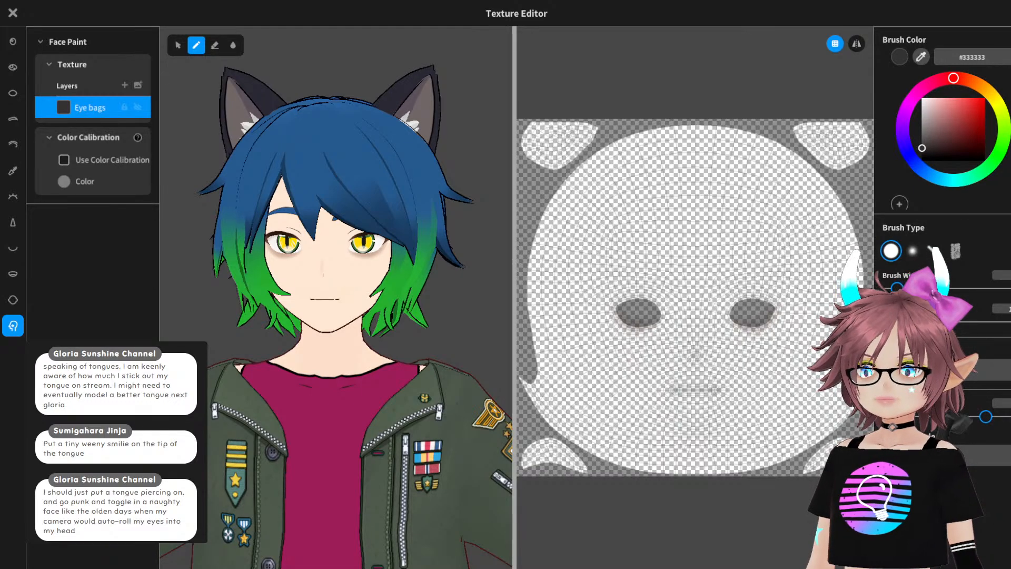
- Set the brush colour to #4B4B4B and add a new layer named Bandage above the Eye bags layer
{"action": "scroll", "coordinate": [405, 308], "scroll_direction": "up", "scroll_amount": 6}
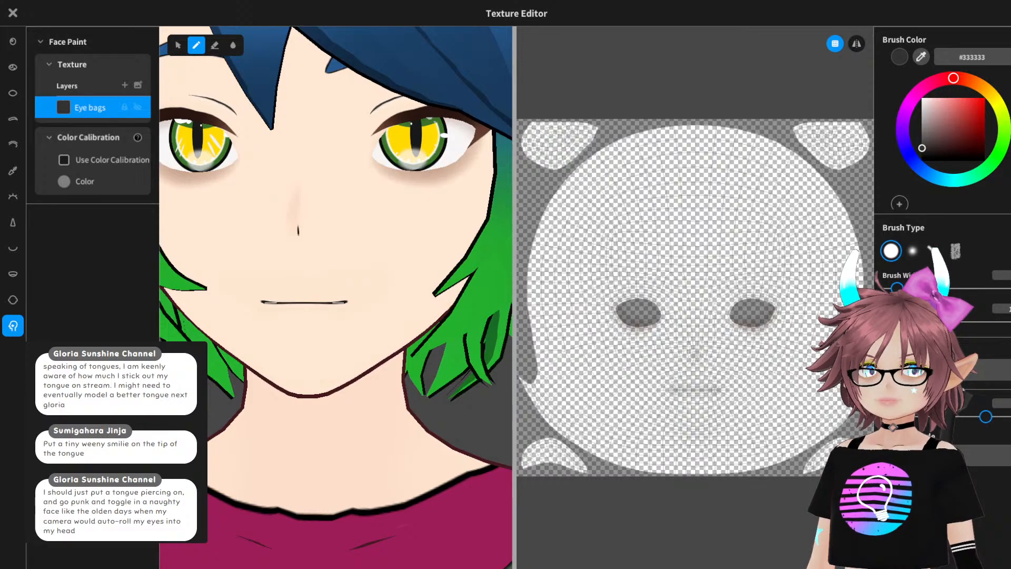
{"action": "left_click", "coordinate": [925, 119]}
{"action": "left_click_drag", "start_coordinate": [925, 119], "coordinate": [922, 142]}
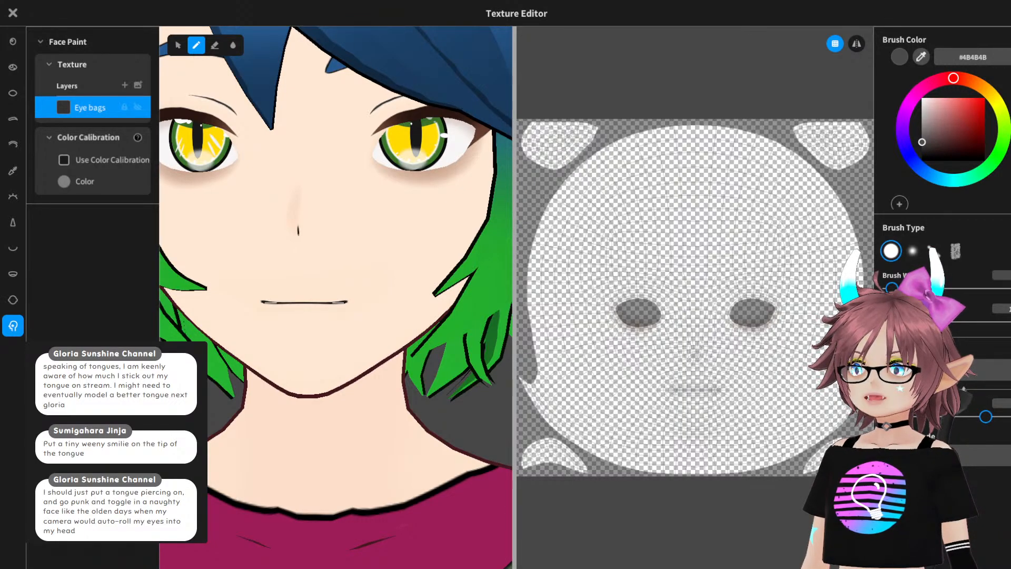
{"action": "left_click", "coordinate": [124, 85]}
{"action": "right_click", "coordinate": [92, 108]}
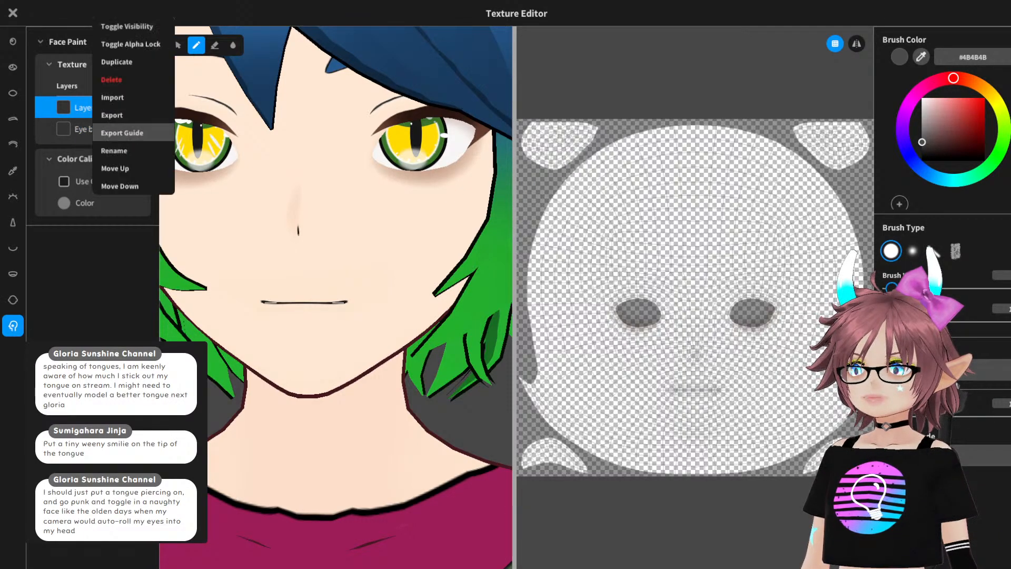
{"action": "left_click", "coordinate": [114, 151]}
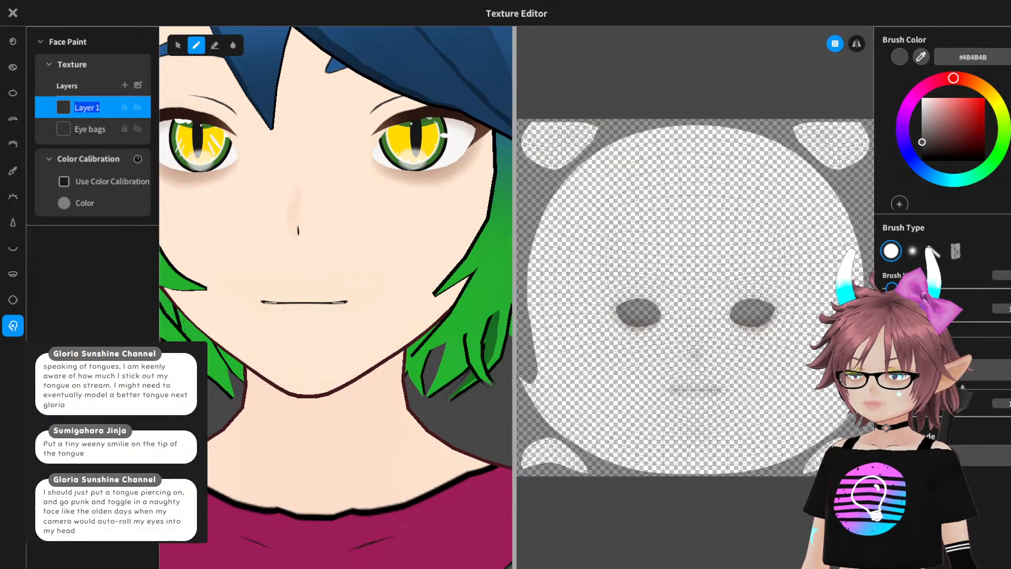
{"action": "type", "text": "Bandage"}
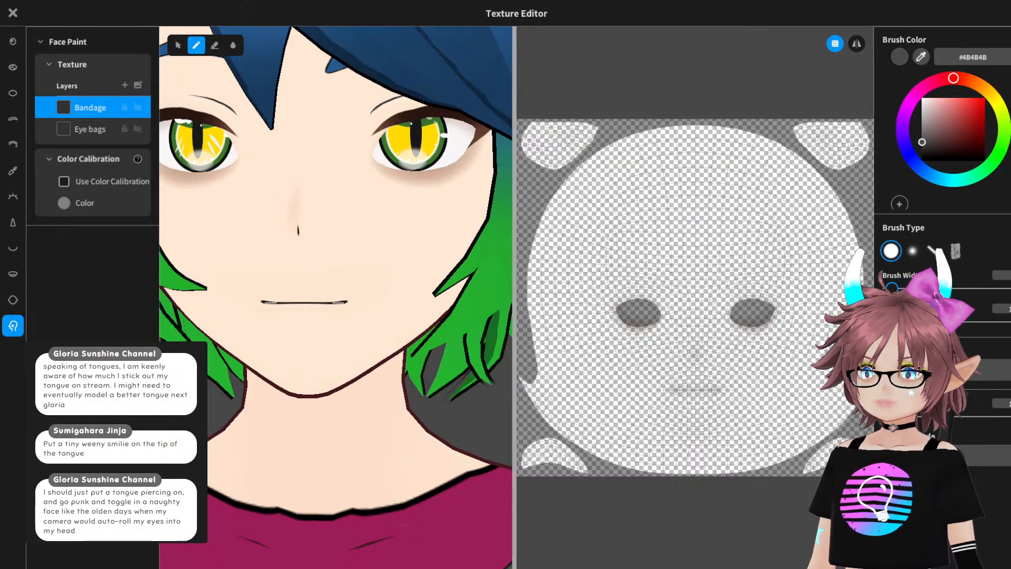
- Try sketching a narrow, downward-slanting bandage outline on the character's left cheek, continuing it beneath the hair
{"action": "mouse_move", "coordinate": [397, 295]}
{"action": "left_mouse_down"}
{"action": "mouse_move", "coordinate": [389, 266]}
{"action": "mouse_move", "coordinate": [431, 245]}
{"action": "mouse_move", "coordinate": [449, 278]}
{"action": "mouse_move", "coordinate": [415, 317]}
{"action": "mouse_move", "coordinate": [425, 326]}
{"action": "left_mouse_up"}
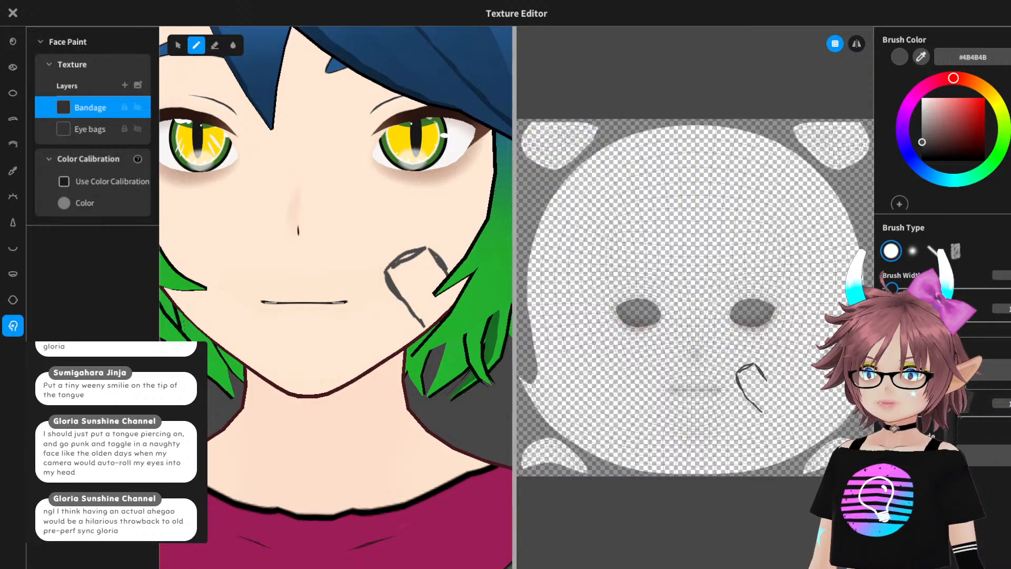
{"action": "right_click_drag", "start_coordinate": [424, 326], "coordinate": [253, 319]}
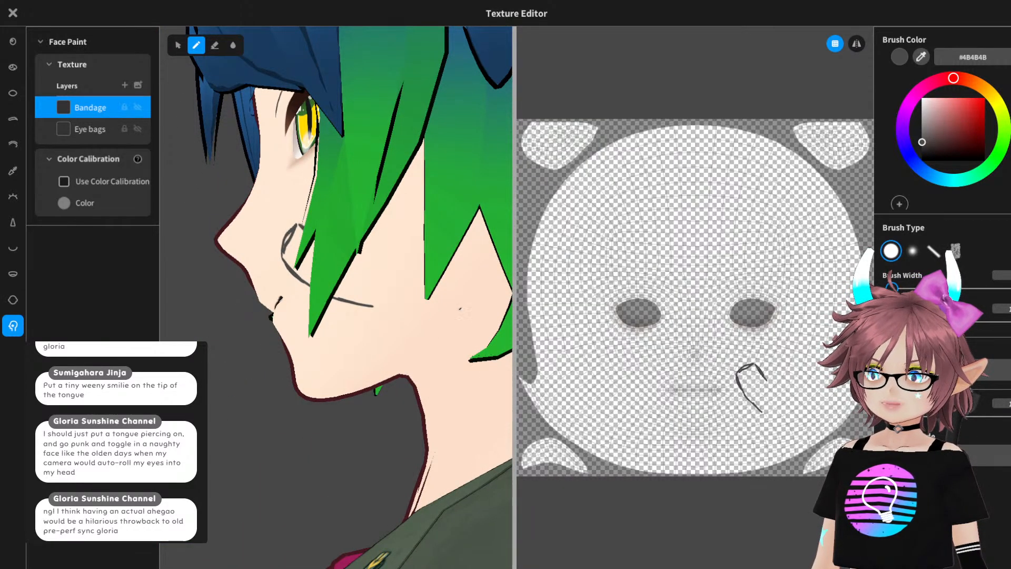
{"action": "left_click_drag", "start_coordinate": [391, 265], "coordinate": [377, 305]}
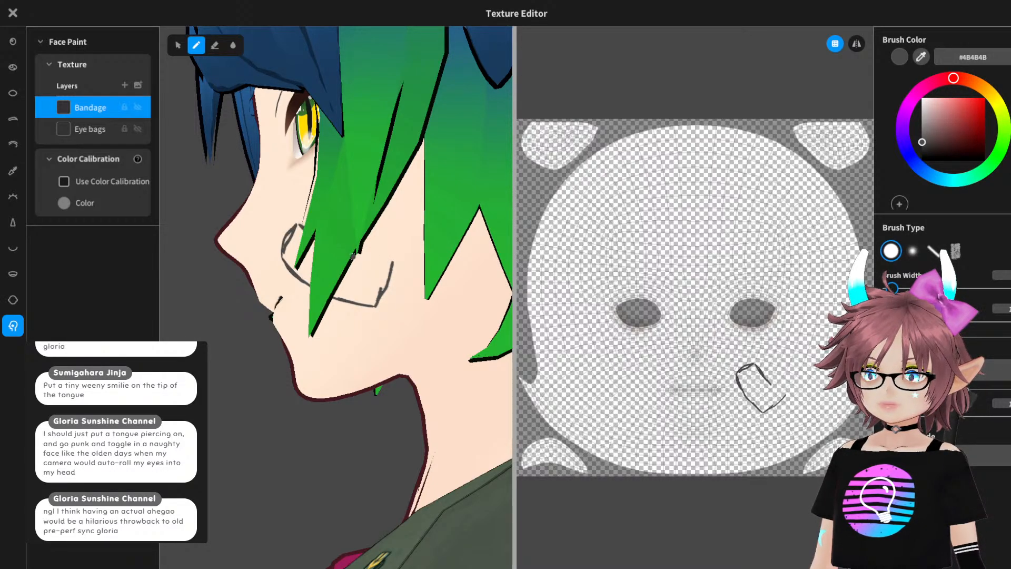
{"action": "mouse_move", "coordinate": [354, 255]}
{"action": "left_mouse_down"}
{"action": "mouse_move", "coordinate": [390, 267]}
{"action": "mouse_move", "coordinate": [374, 301]}
{"action": "left_mouse_up"}
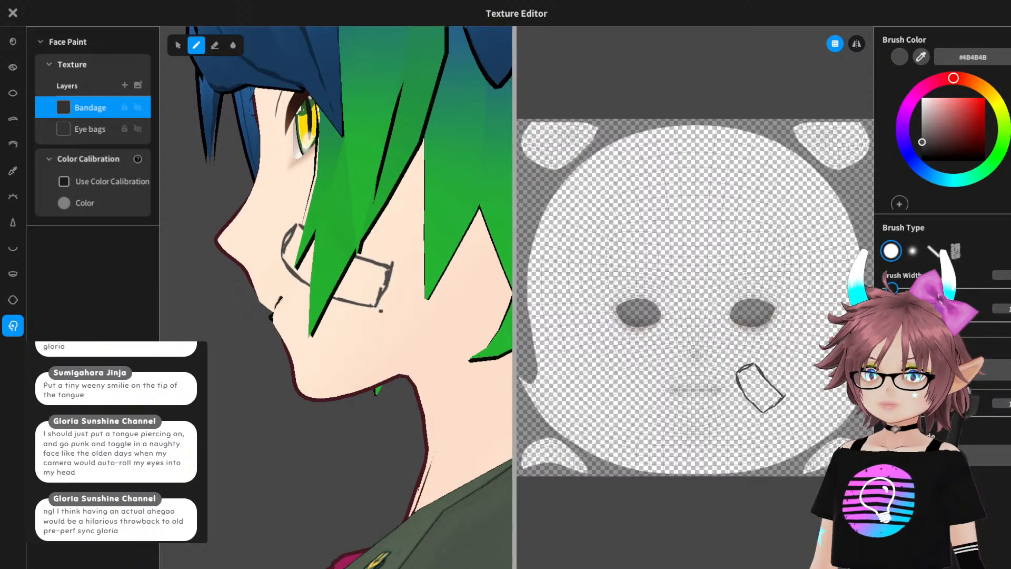
{"action": "right_click_drag", "start_coordinate": [381, 311], "coordinate": [480, 269]}
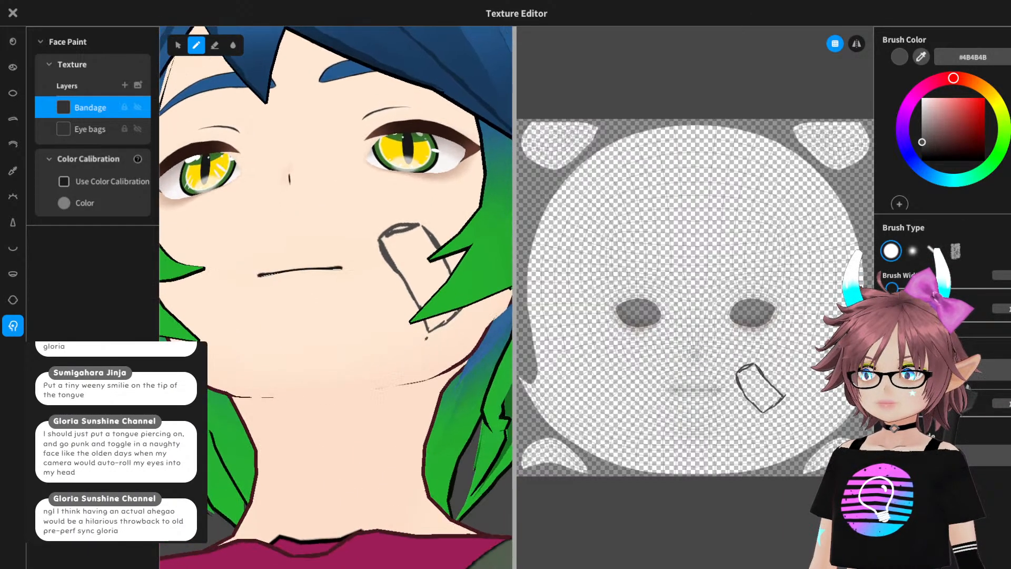
{"action": "right_click_drag", "start_coordinate": [426, 338], "coordinate": [423, 311]}
- Switch to Clip Studio Paint to check the cheek bandage in the reference drawing, and return to VRoid Studio
{"action": "left_click", "coordinate": [611, 559]}
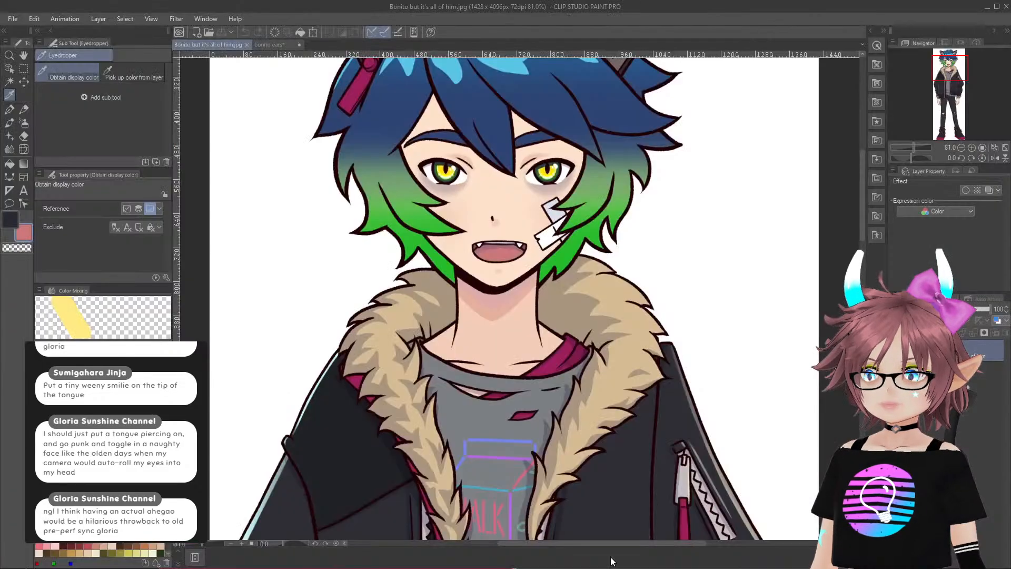
{"action": "left_click", "coordinate": [569, 562]}
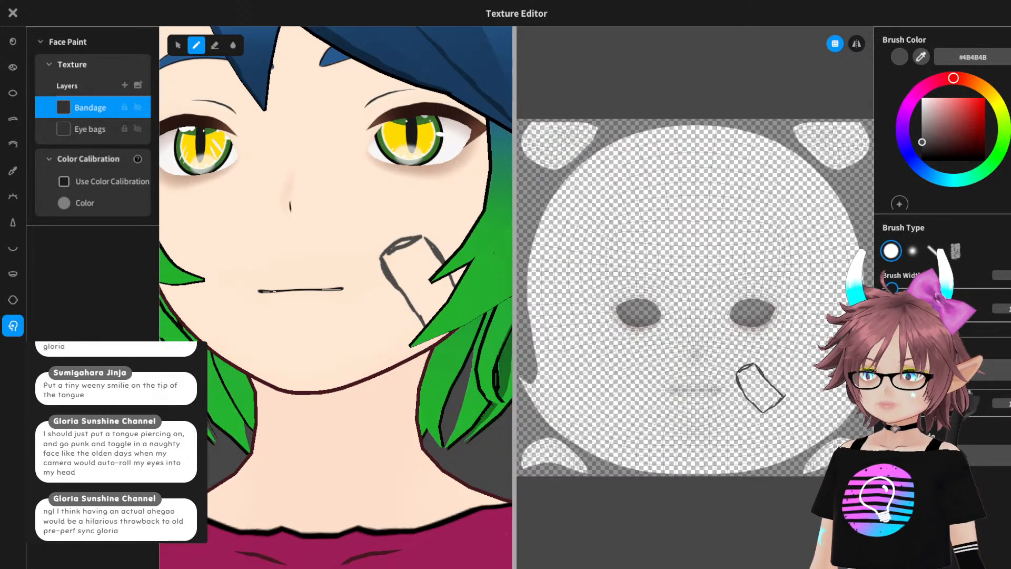
{"action": "key", "text": "alt+Tab"}
{"action": "key", "text": "alt+Tab"}
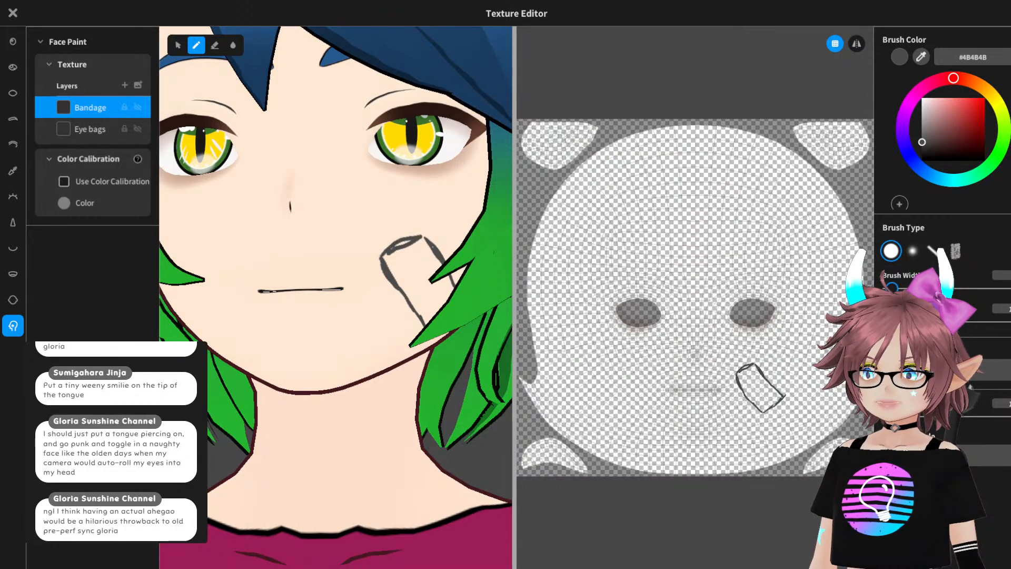
- Undo all strokes of the narrow bandage outline and recheck the bandage's angle in the Clip Studio Paint reference drawing
{"action": "key", "text": "ctrl+z"}
{"action": "key", "text": "ctrl+z"}
{"action": "key", "text": "ctrl+z"}
{"action": "key", "text": "ctrl+z"}
{"action": "key", "text": "ctrl+z"}
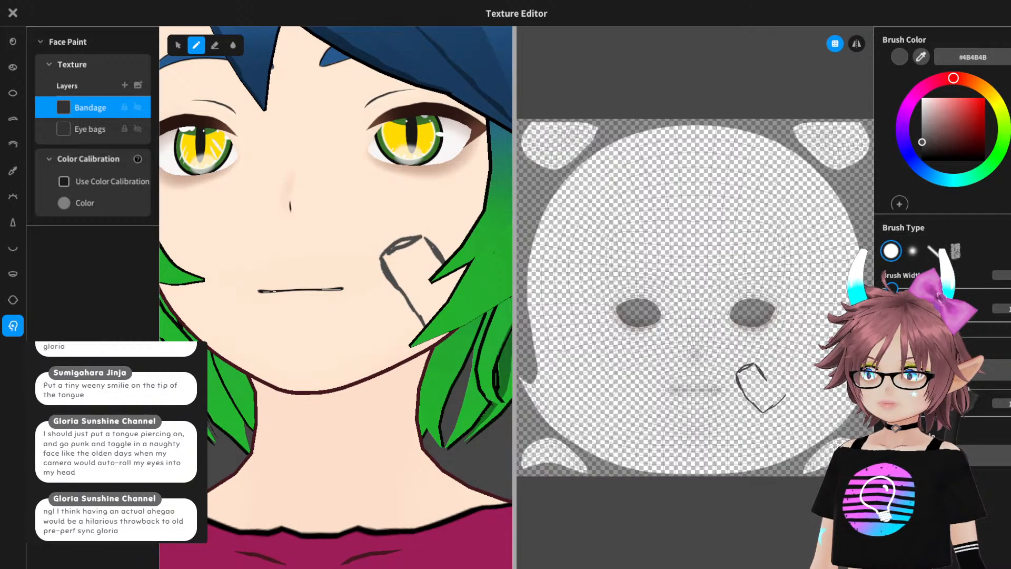
{"action": "key", "text": "alt+Tab"}
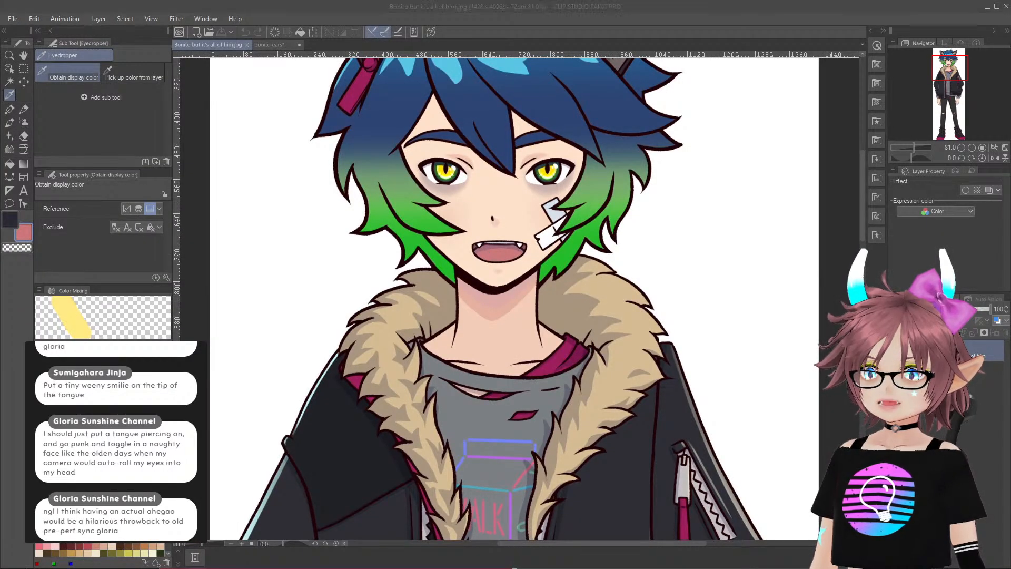
{"action": "key", "text": "alt+Tab"}
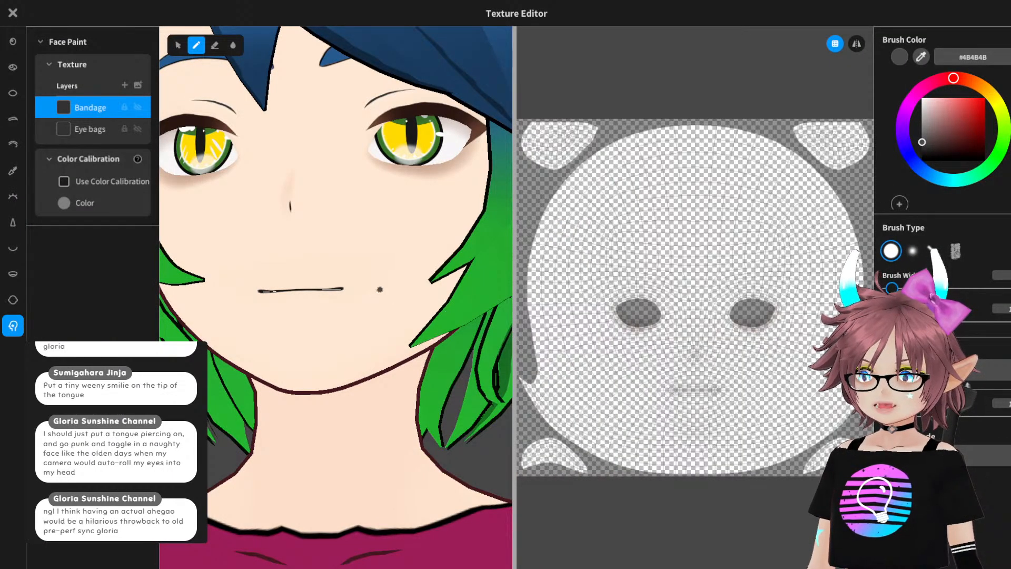
- Sketch a wider four-sided bandage outline in #4B4B4B on the character's left cheek, slanting up towards the ear and running beneath the hair
{"action": "left_click_drag", "start_coordinate": [375, 279], "coordinate": [463, 235]}
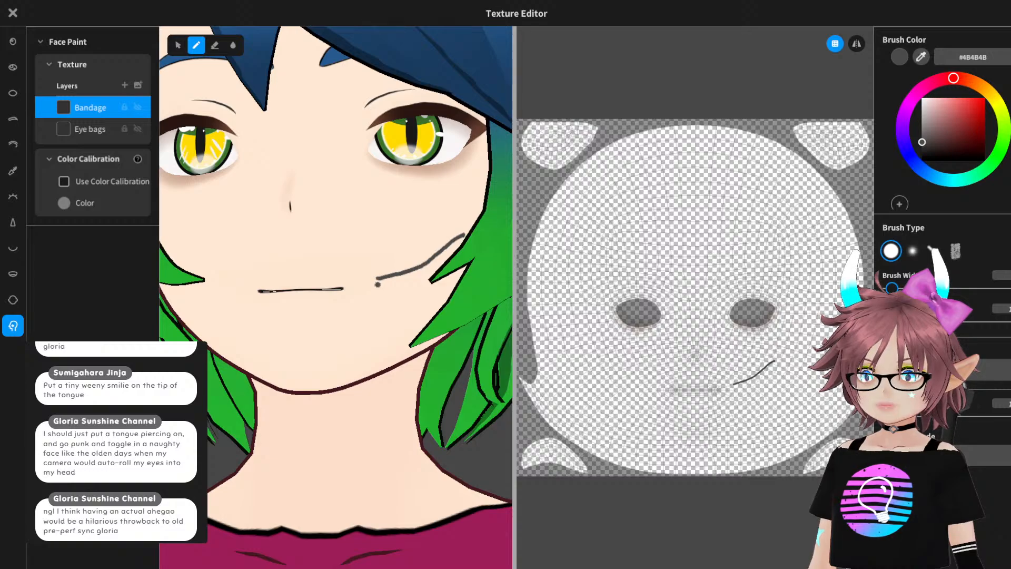
{"action": "left_click_drag", "start_coordinate": [377, 278], "coordinate": [392, 324]}
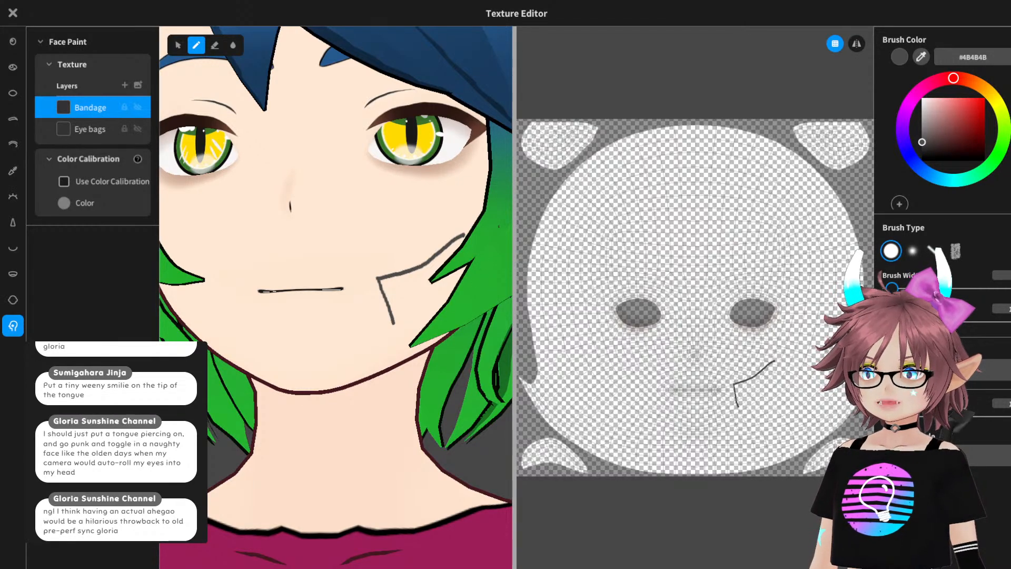
{"action": "right_click_drag", "start_coordinate": [464, 236], "coordinate": [445, 156]}
{"action": "right_click_drag", "start_coordinate": [492, 177], "coordinate": [572, 194]}
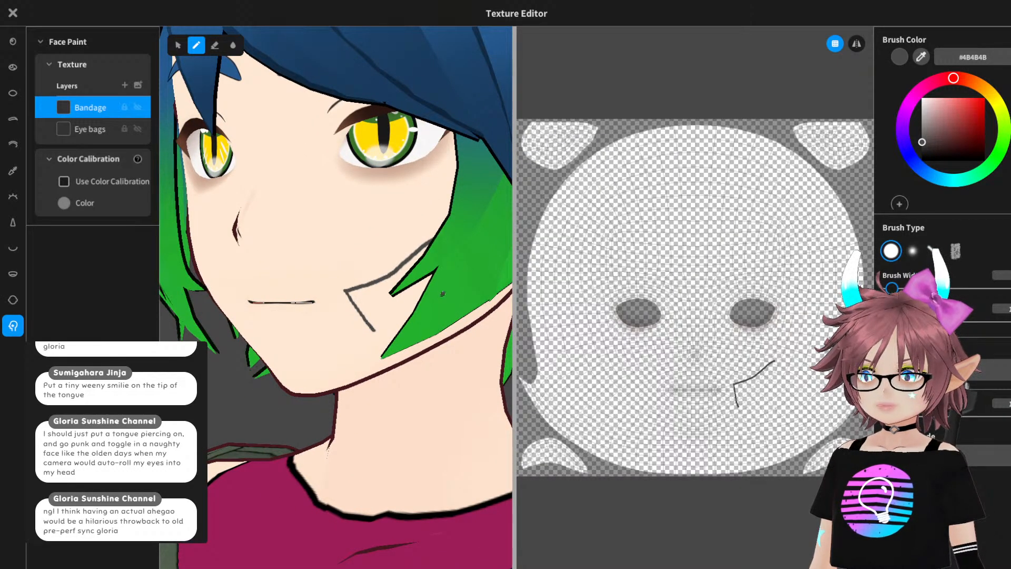
{"action": "left_click_drag", "start_coordinate": [442, 237], "coordinate": [466, 291]}
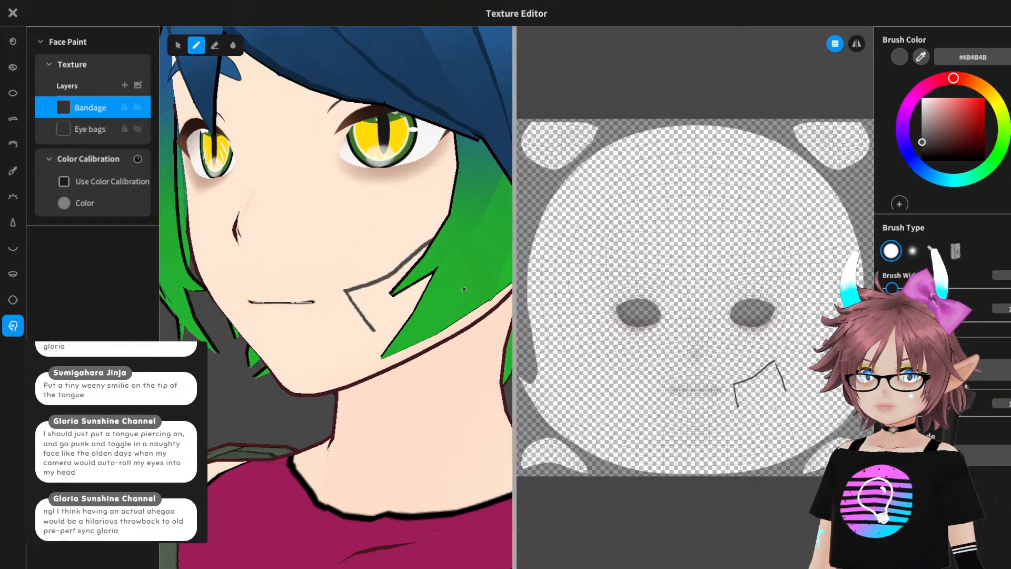
{"action": "left_click_drag", "start_coordinate": [375, 328], "coordinate": [413, 320]}
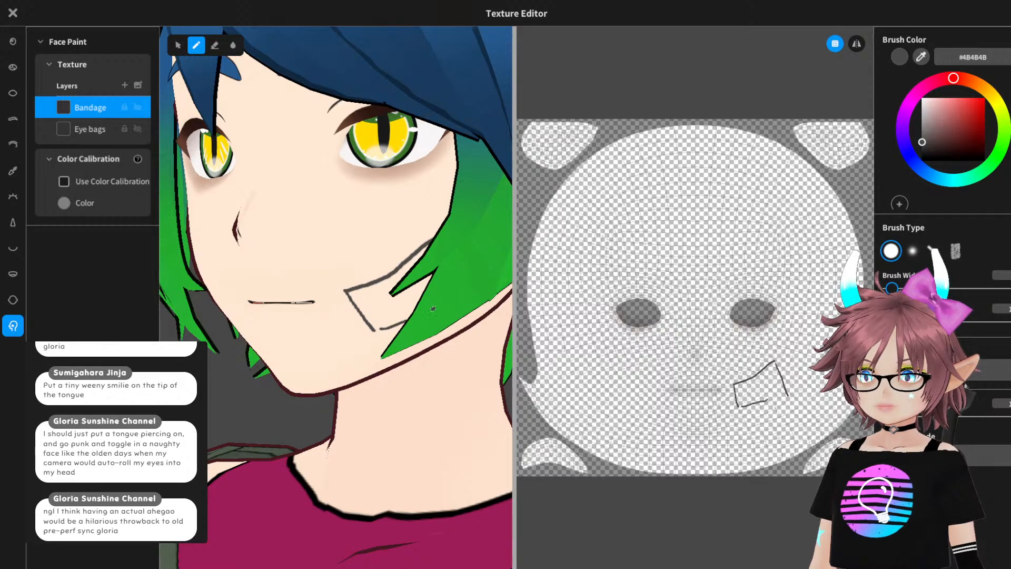
{"action": "right_click_drag", "start_coordinate": [456, 289], "coordinate": [500, 283]}
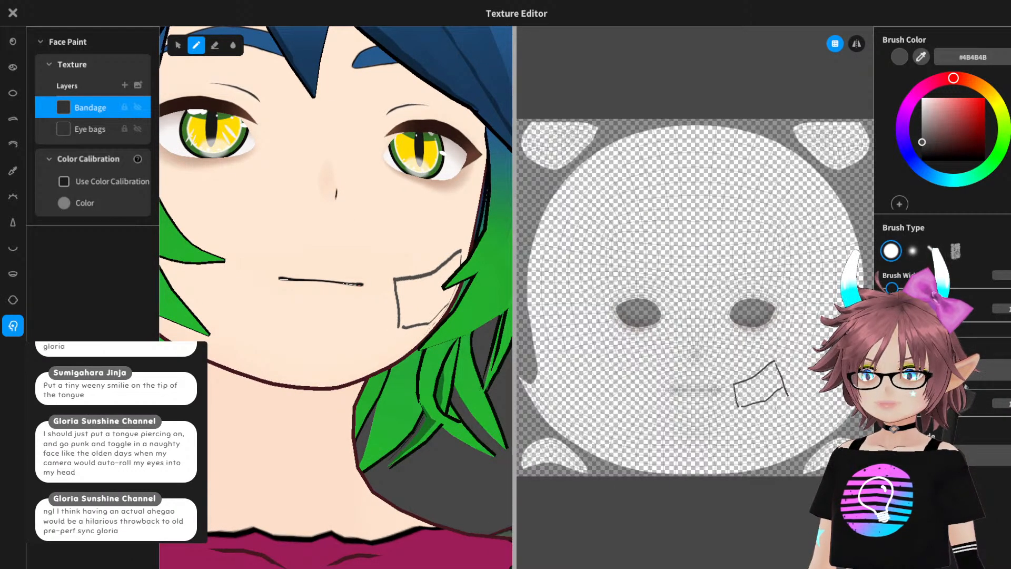
{"action": "left_click_drag", "start_coordinate": [426, 324], "coordinate": [450, 310]}
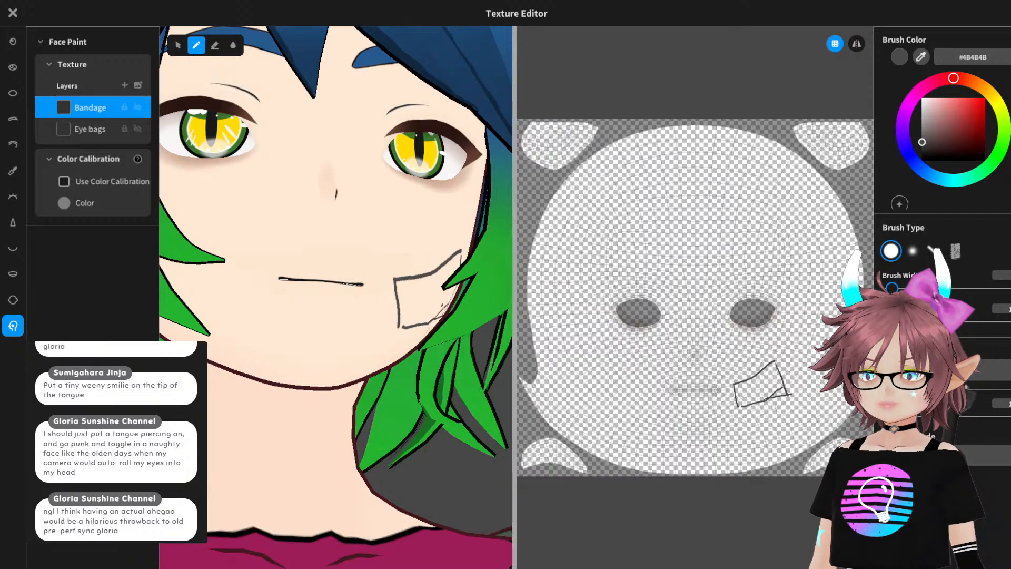
- Undo and redo the bandage outline strokes to compare the cheek with and without them
{"action": "key", "text": "ctrl+z"}
{"action": "key", "text": "ctrl+z"}
{"action": "key", "text": "ctrl+z"}
{"action": "key", "text": "ctrl+z"}
{"action": "key", "text": "ctrl+z"}
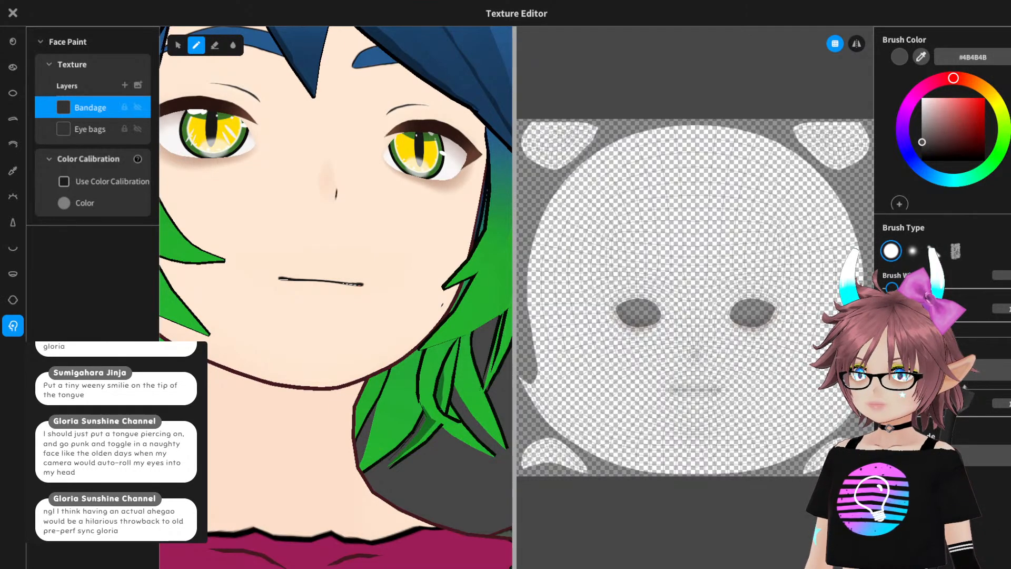
{"action": "key", "text": "ctrl+y"}
{"action": "key", "text": "ctrl+y"}
{"action": "key", "text": "ctrl+y"}
{"action": "key", "text": "ctrl+y"}
{"action": "key", "text": "ctrl+y"}
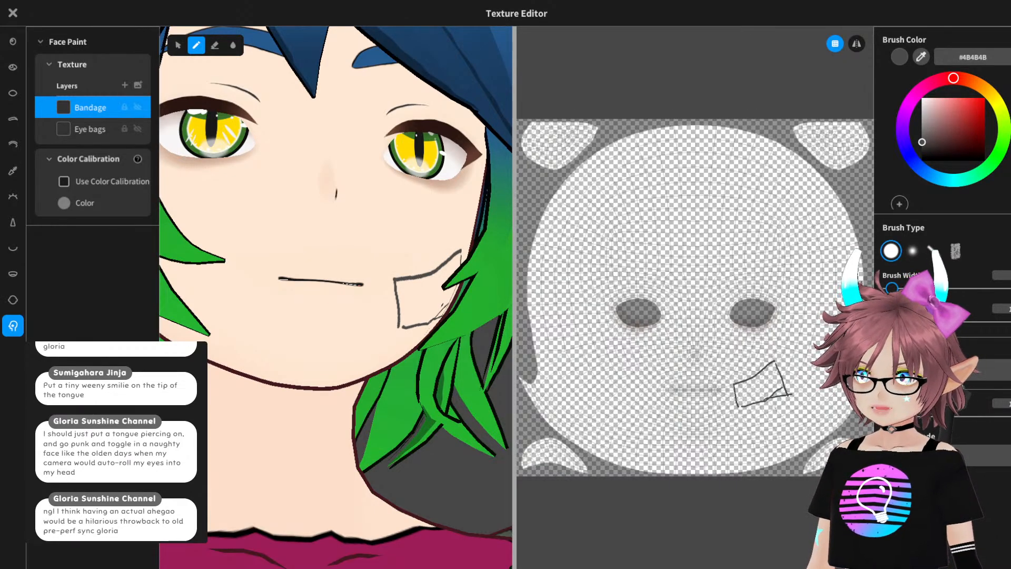
- Close the Texture Editor, saving the edited Bonito Dark Circles face paint as a new item, and save the model
{"action": "left_click", "coordinate": [13, 13]}
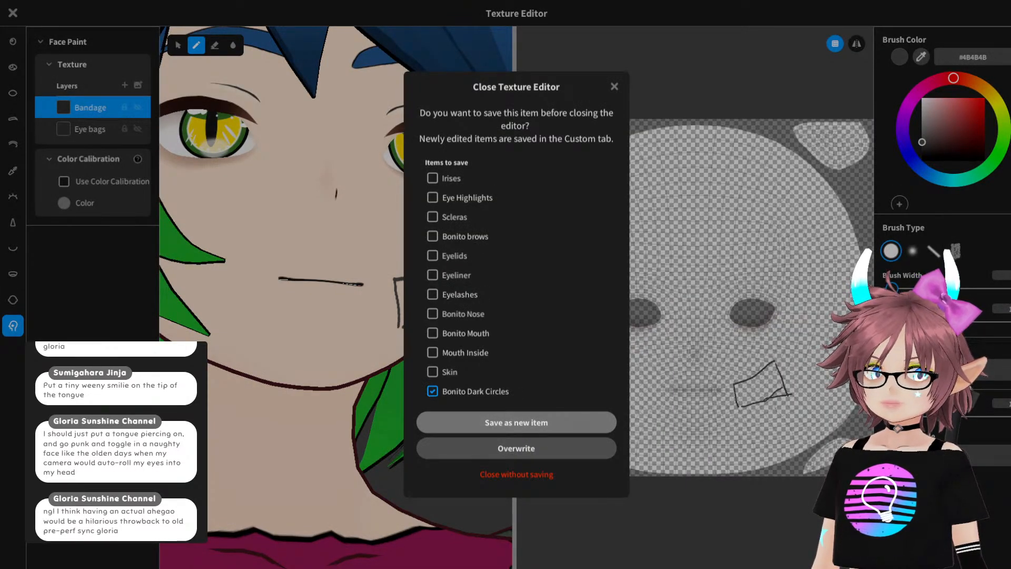
{"action": "left_click", "coordinate": [516, 423]}
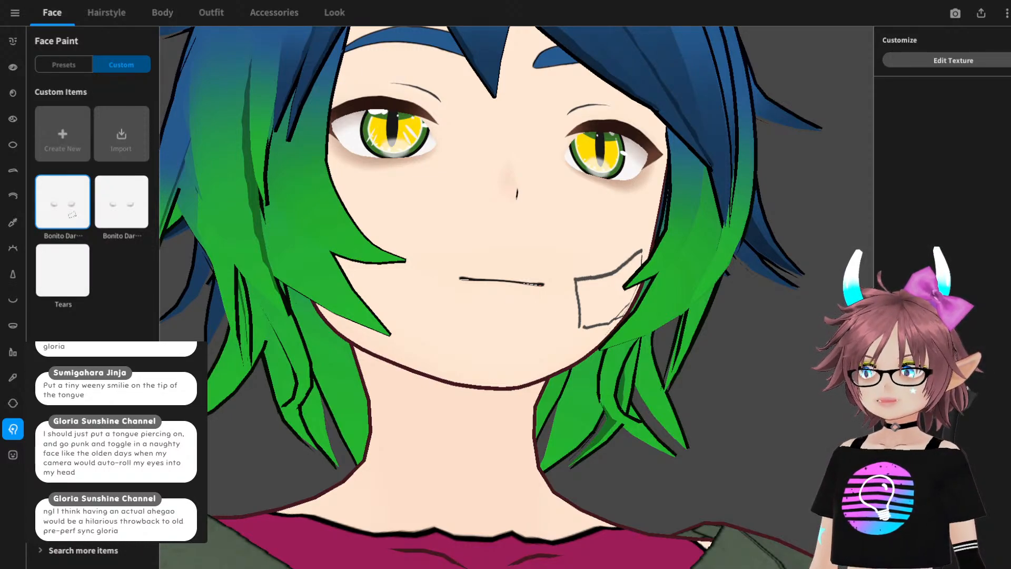
{"action": "left_click", "coordinate": [15, 13]}
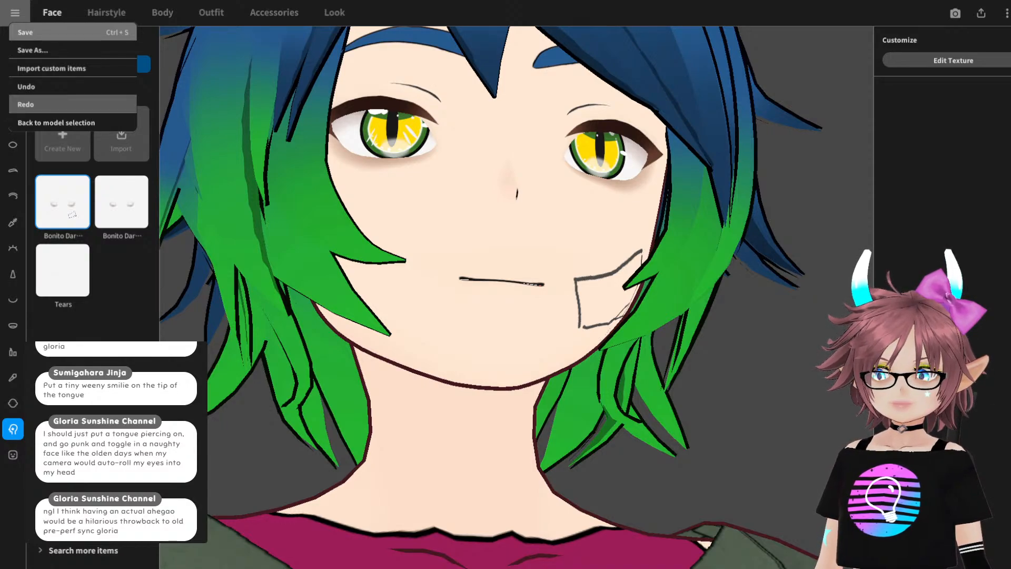
{"action": "left_click", "coordinate": [73, 33]}
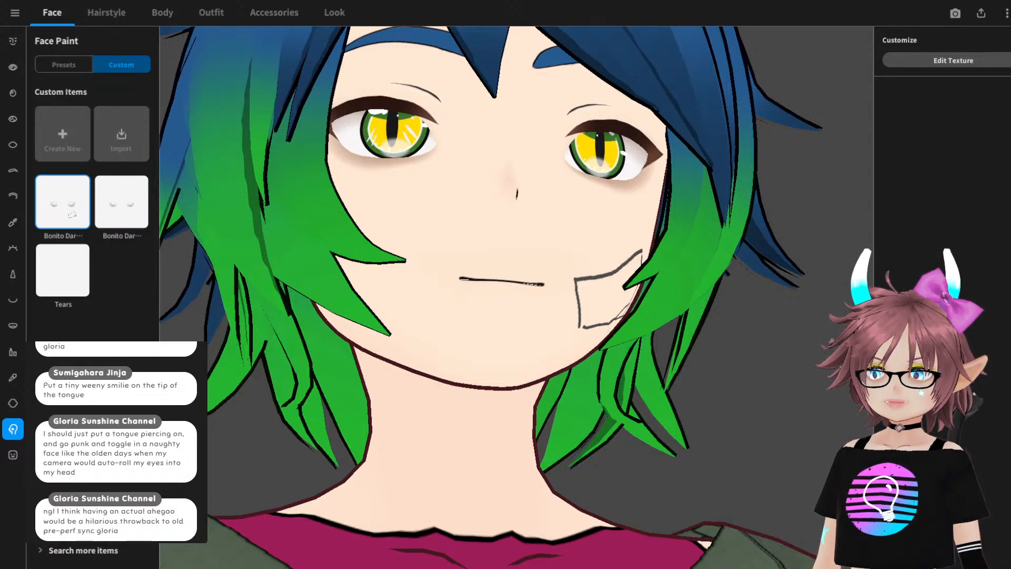
{"action": "right_click_drag", "start_coordinate": [517, 237], "coordinate": [487, 286]}
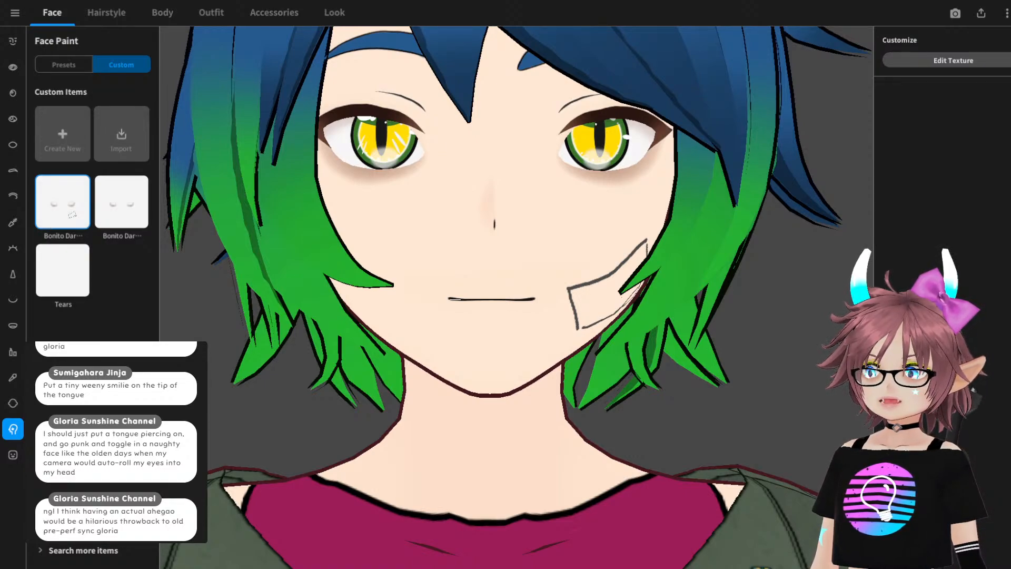
- Open the Front hairstyle for editing and hide both Freehand Group 1 hair groups to uncover the cheek
{"action": "left_click", "coordinate": [107, 12]}
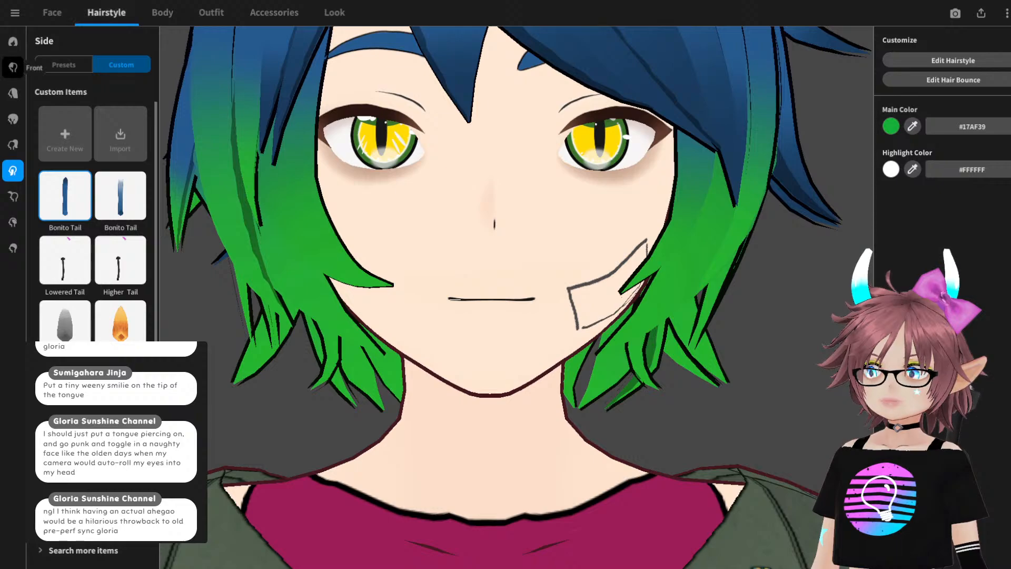
{"action": "left_click", "coordinate": [13, 67]}
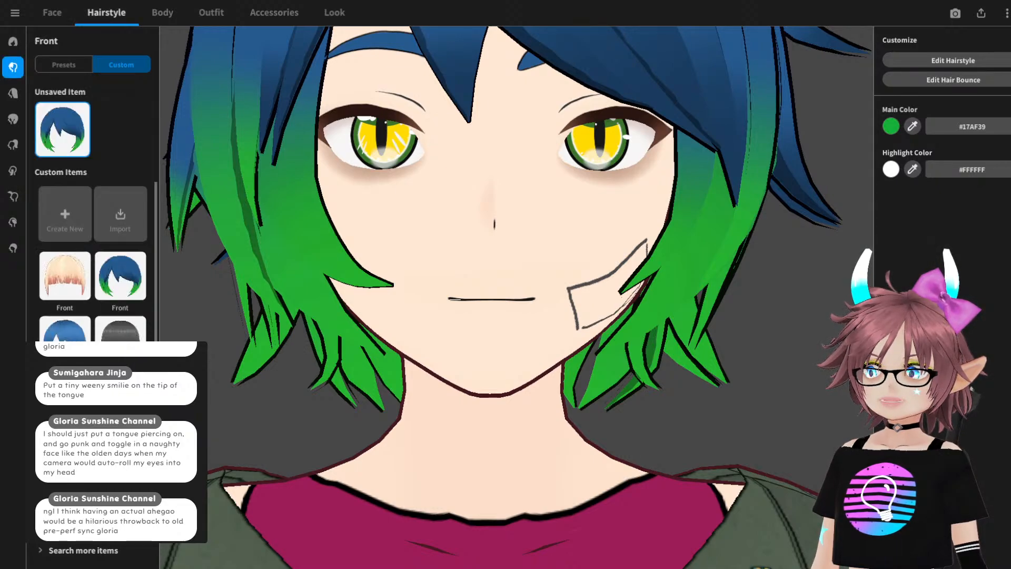
{"action": "left_click", "coordinate": [953, 61]}
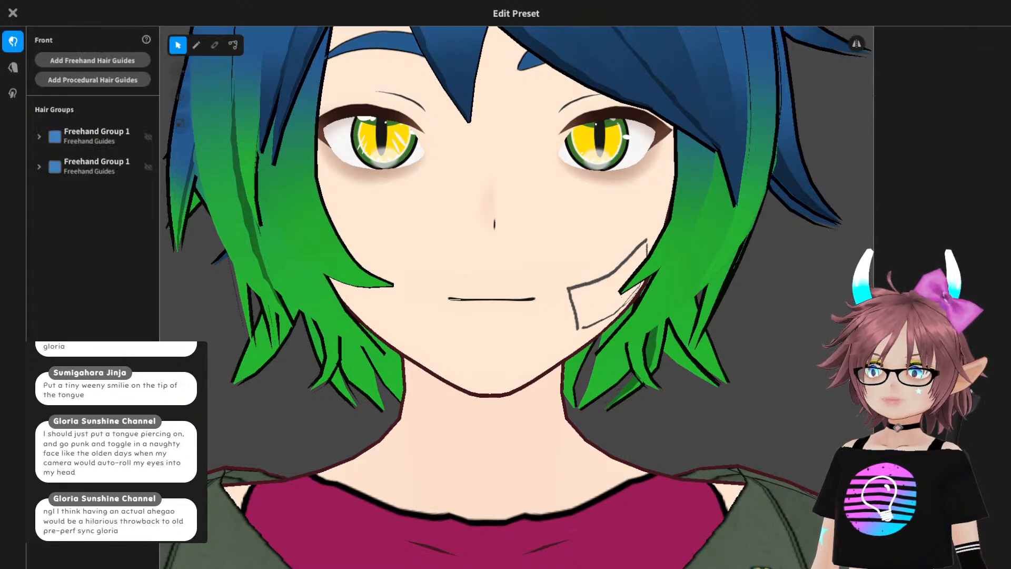
{"action": "left_click", "coordinate": [149, 137]}
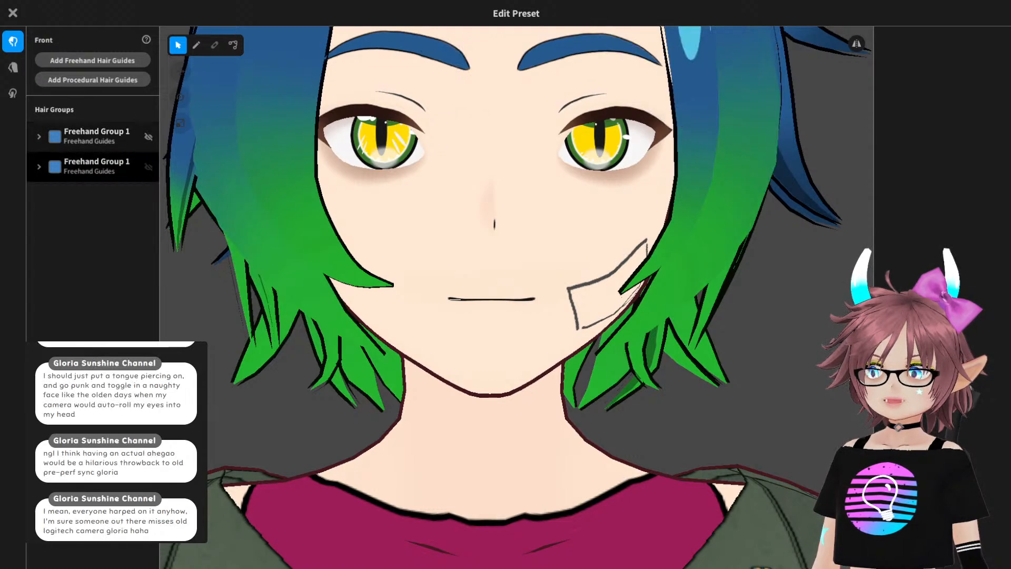
{"action": "left_click", "coordinate": [96, 167]}
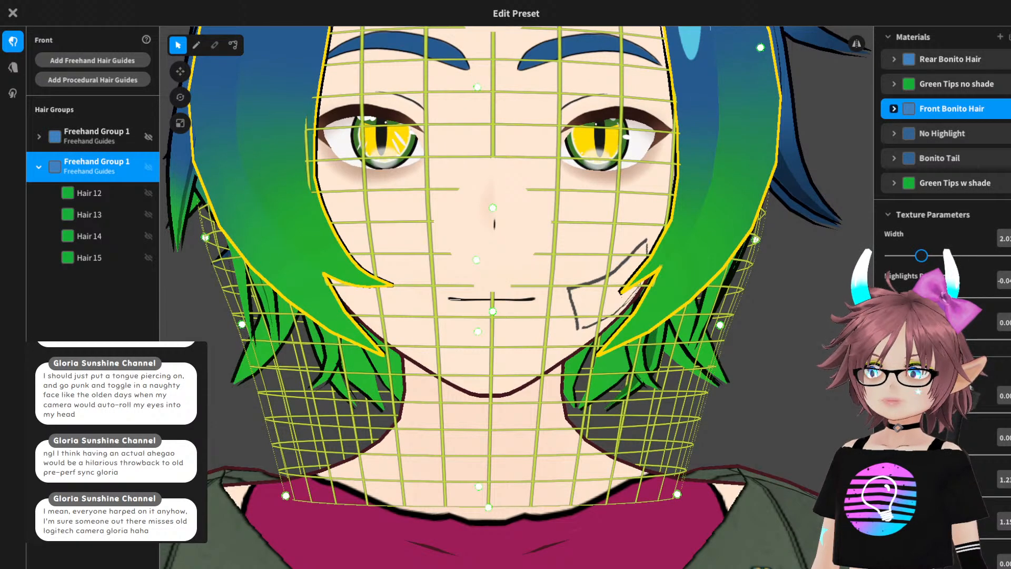
{"action": "left_click", "coordinate": [148, 167]}
{"action": "scroll", "coordinate": [517, 298], "scroll_direction": "down", "scroll_amount": 2}
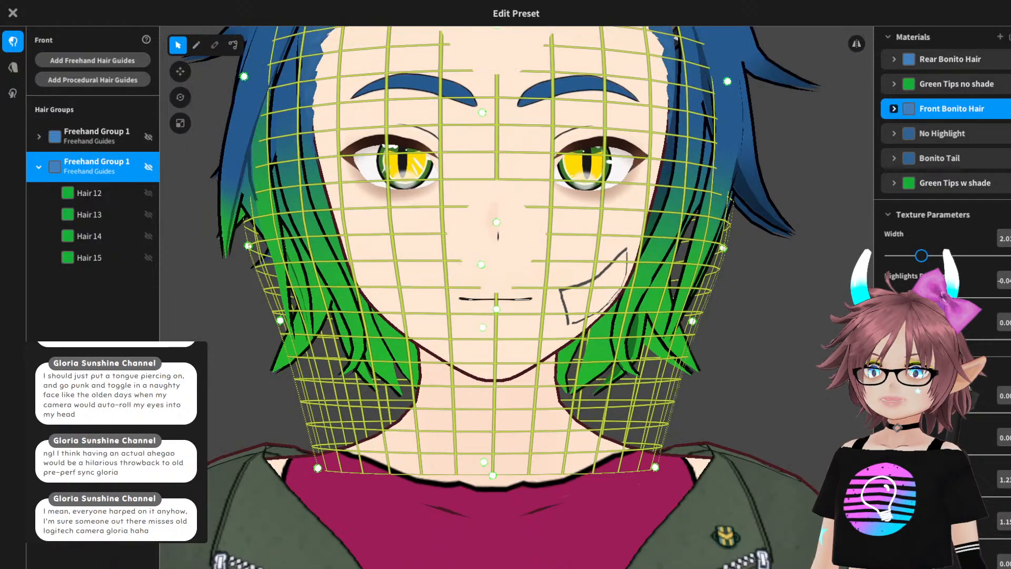
- Check the uncovered bandage outline from the front and side, and close the Hairstyle Editor without saving the item
{"action": "mouse_move", "coordinate": [516, 297]}
{"action": "right_mouse_down"}
{"action": "mouse_move", "coordinate": [458, 298]}
{"action": "mouse_move", "coordinate": [622, 298]}
{"action": "mouse_move", "coordinate": [358, 298]}
{"action": "mouse_move", "coordinate": [471, 298]}
{"action": "mouse_move", "coordinate": [462, 301]}
{"action": "right_mouse_up"}
{"action": "scroll", "coordinate": [517, 297], "scroll_direction": "down", "scroll_amount": 4}
{"action": "left_click", "coordinate": [295, 253]}
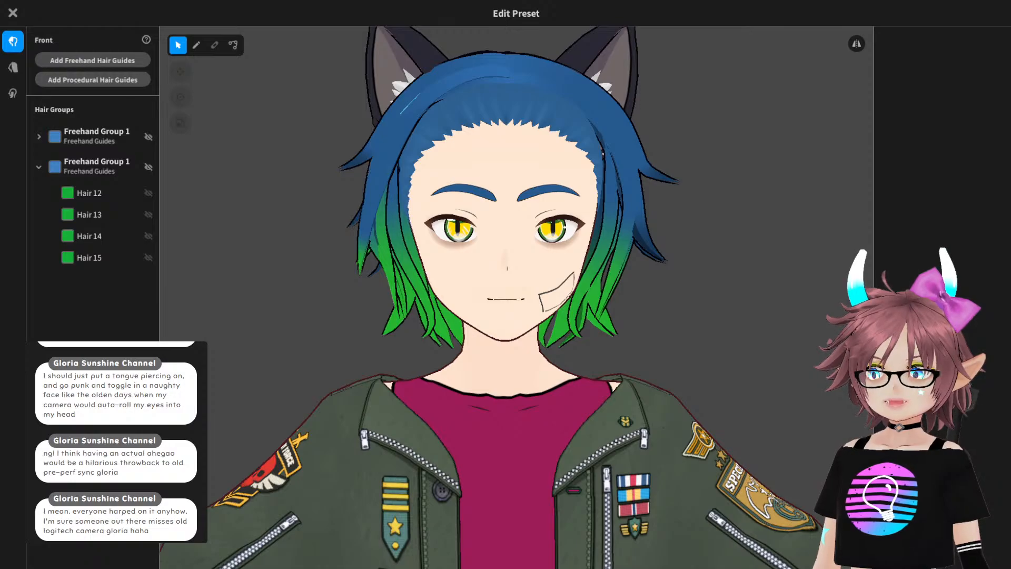
{"action": "right_click_drag", "start_coordinate": [462, 300], "coordinate": [114, 295]}
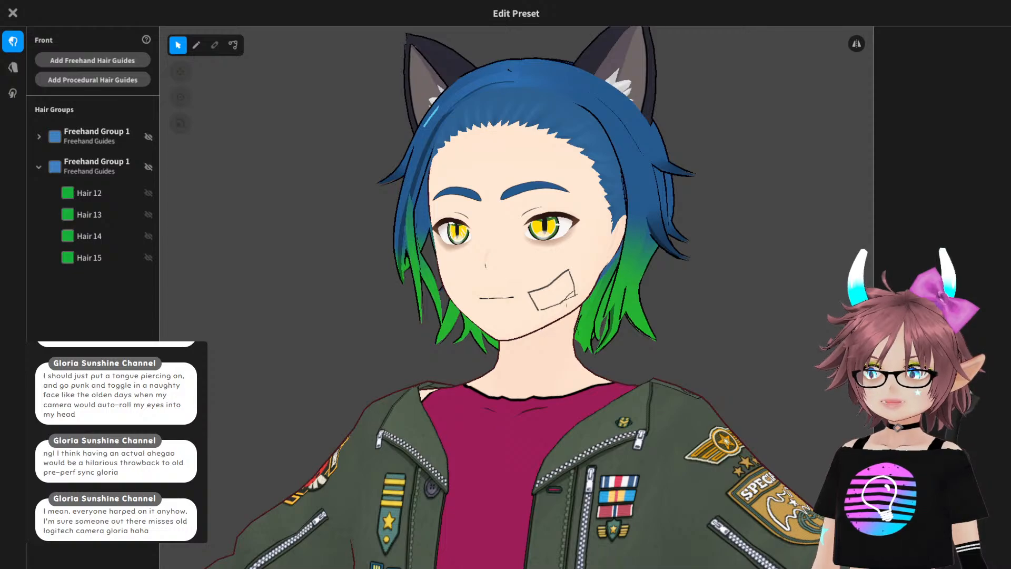
{"action": "left_click", "coordinate": [13, 13]}
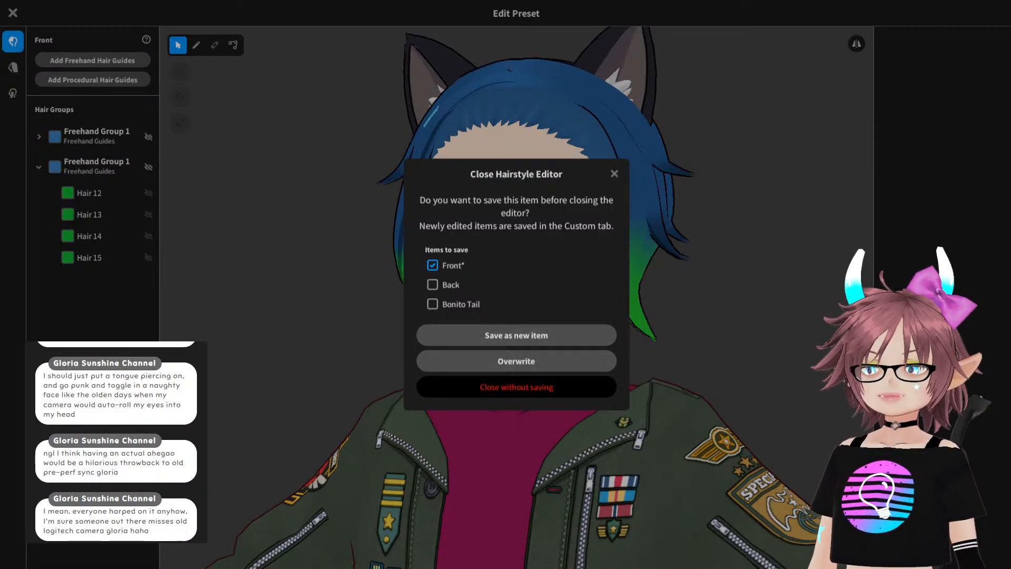
{"action": "left_click", "coordinate": [516, 387]}
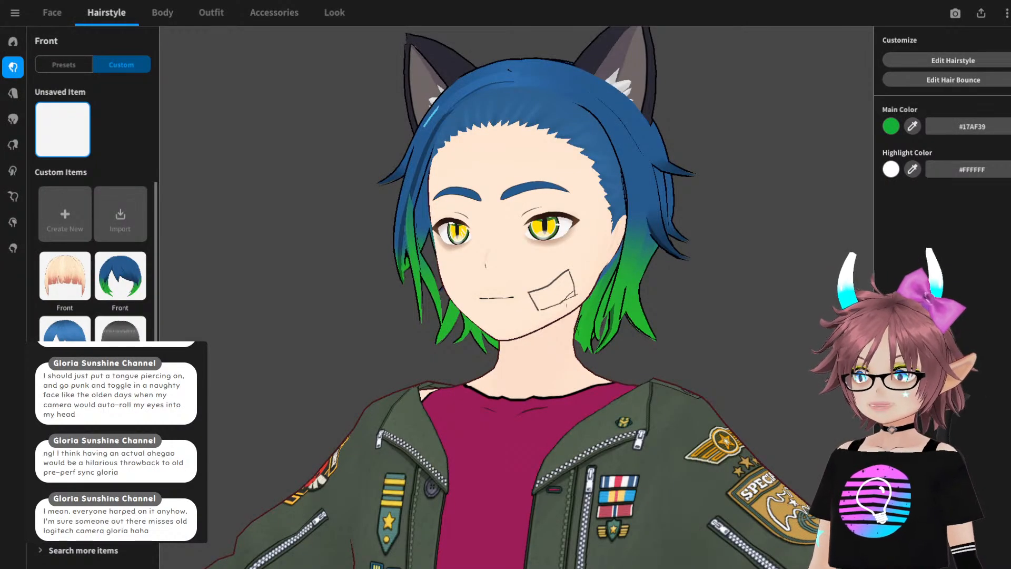
- Reopen the face paint in the Texture Editor and erase the bandage outline's lower and ear-side edges on the Bandage layer
{"action": "left_click", "coordinate": [52, 12]}
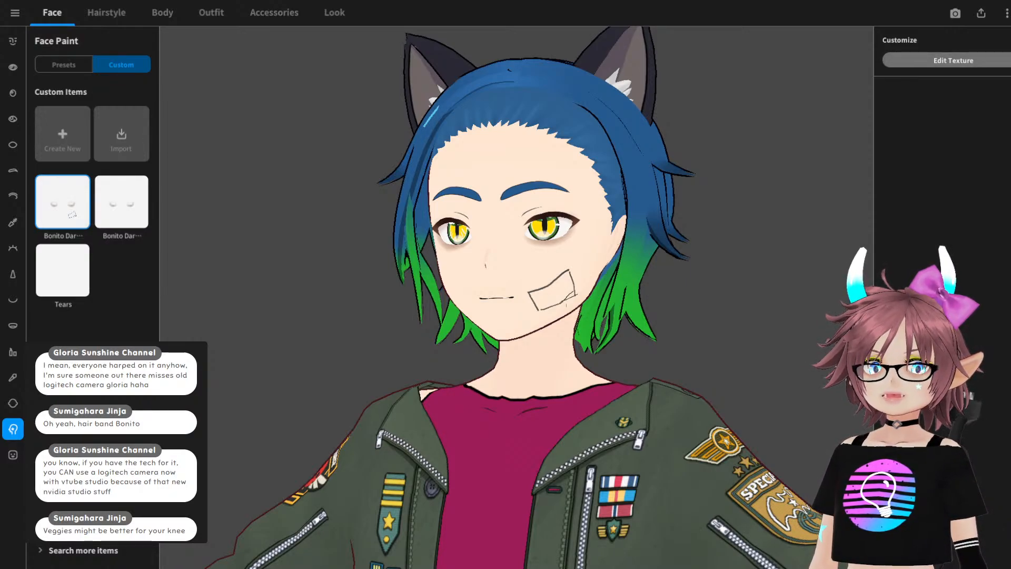
{"action": "left_click", "coordinate": [953, 60]}
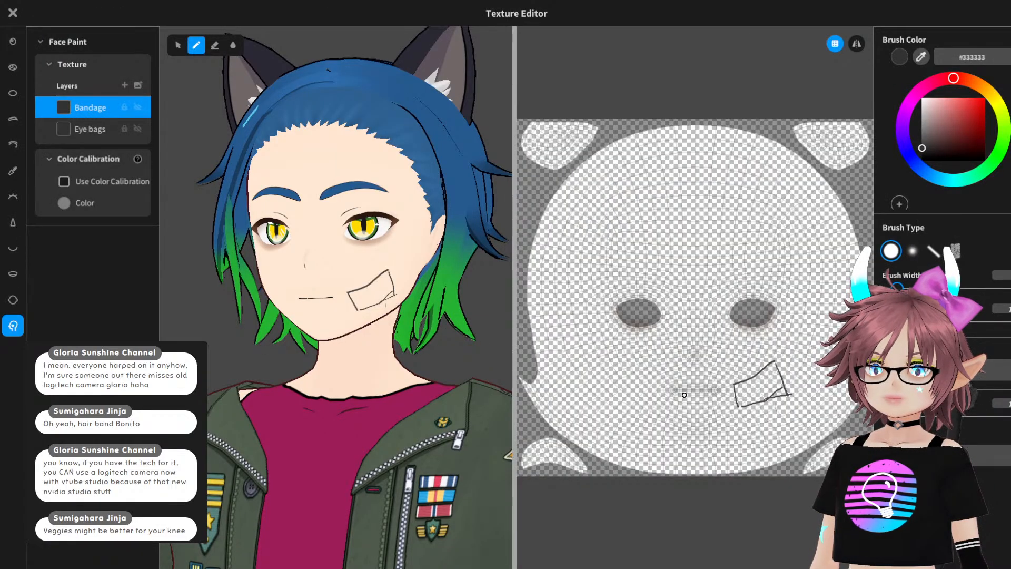
{"action": "scroll", "coordinate": [410, 285], "scroll_direction": "up", "scroll_amount": 5}
{"action": "right_click_drag", "start_coordinate": [429, 321], "coordinate": [375, 289]}
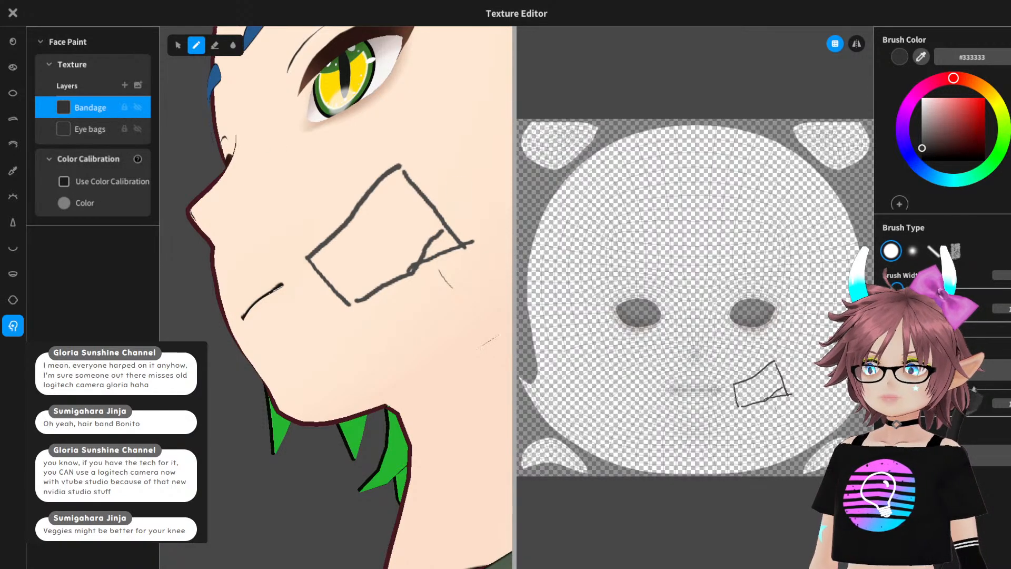
{"action": "left_click", "coordinate": [214, 46]}
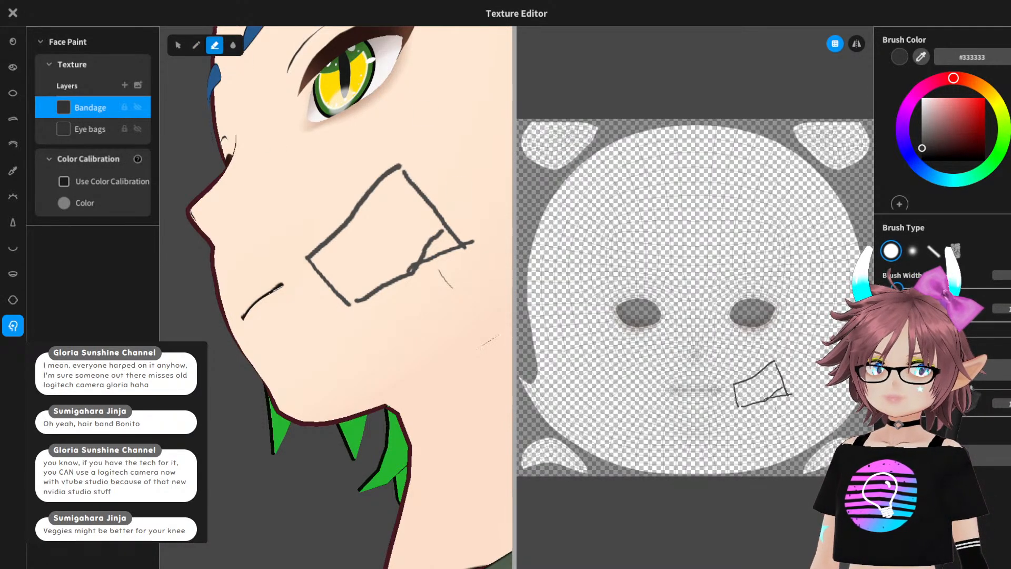
{"action": "mouse_move", "coordinate": [474, 284]}
{"action": "left_mouse_down"}
{"action": "mouse_move", "coordinate": [406, 287]}
{"action": "mouse_move", "coordinate": [452, 235]}
{"action": "mouse_move", "coordinate": [387, 332]}
{"action": "mouse_move", "coordinate": [371, 300]}
{"action": "mouse_move", "coordinate": [422, 232]}
{"action": "mouse_move", "coordinate": [429, 293]}
{"action": "mouse_move", "coordinate": [395, 351]}
{"action": "left_mouse_up"}
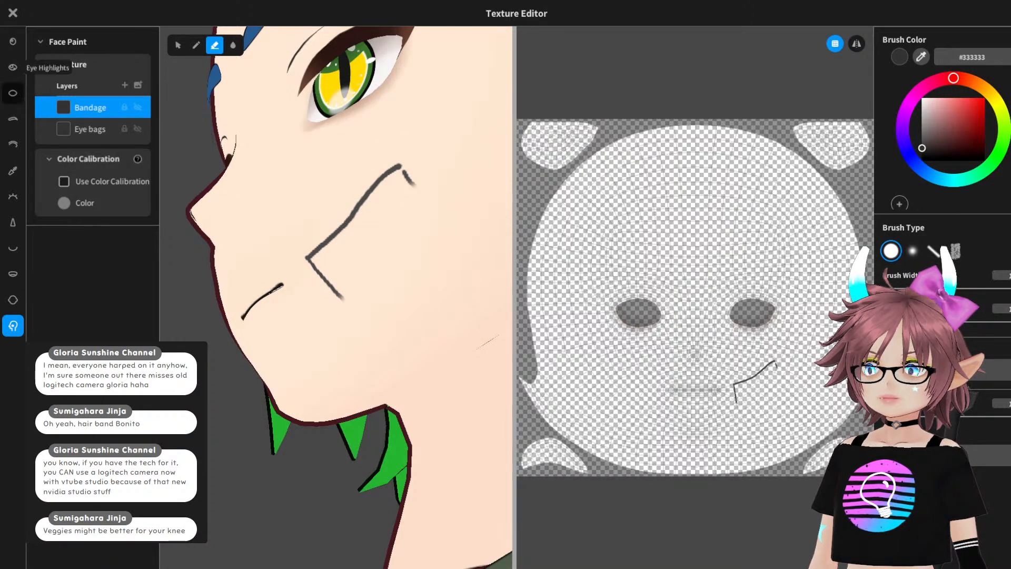
- Redraw the bandage's lower and ear-side edges in #333333, and lengthen its ear-side end with another outlined section
{"action": "left_click", "coordinate": [196, 46]}
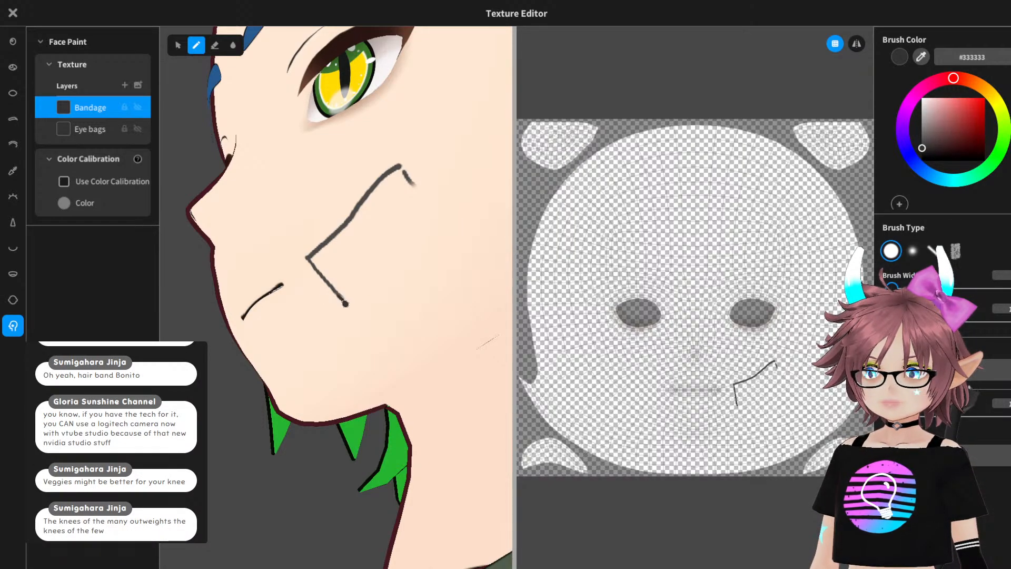
{"action": "left_click_drag", "start_coordinate": [350, 306], "coordinate": [443, 217]}
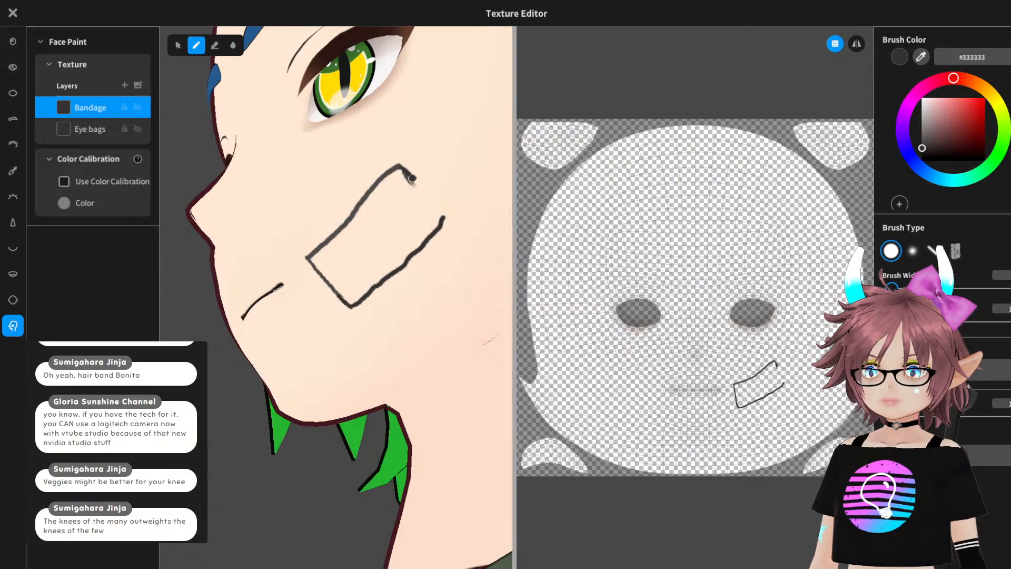
{"action": "left_click_drag", "start_coordinate": [412, 178], "coordinate": [443, 217]}
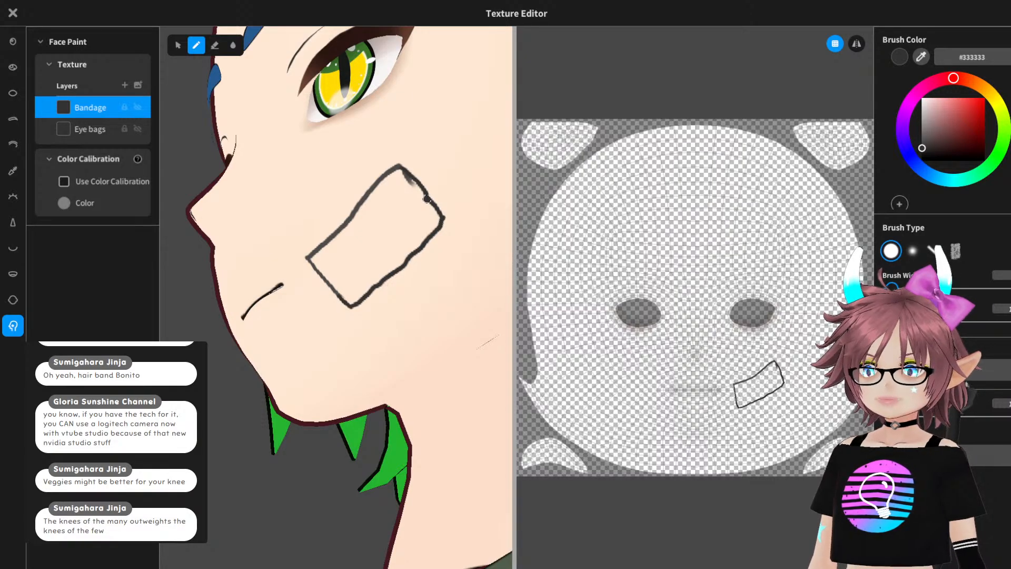
{"action": "mouse_move", "coordinate": [455, 174]}
{"action": "right_mouse_down"}
{"action": "mouse_move", "coordinate": [600, 216]}
{"action": "mouse_move", "coordinate": [569, 168]}
{"action": "mouse_move", "coordinate": [566, 182]}
{"action": "mouse_move", "coordinate": [601, 198]}
{"action": "mouse_move", "coordinate": [460, 195]}
{"action": "mouse_move", "coordinate": [474, 207]}
{"action": "mouse_move", "coordinate": [437, 197]}
{"action": "right_mouse_up"}
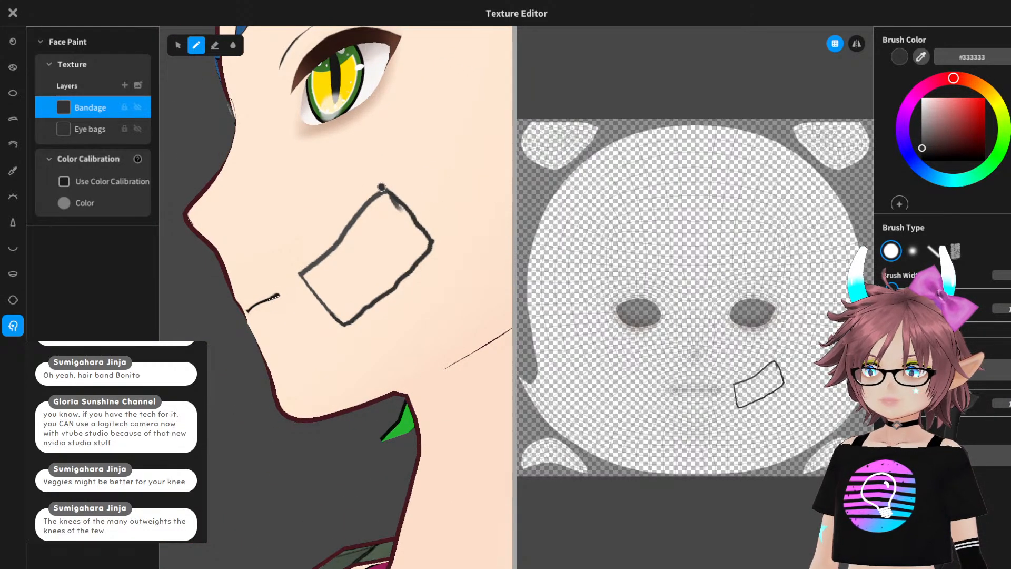
{"action": "mouse_move", "coordinate": [388, 189]}
{"action": "left_mouse_down"}
{"action": "mouse_move", "coordinate": [405, 177]}
{"action": "mouse_move", "coordinate": [446, 227]}
{"action": "mouse_move", "coordinate": [431, 247]}
{"action": "mouse_move", "coordinate": [444, 230]}
{"action": "left_mouse_up"}
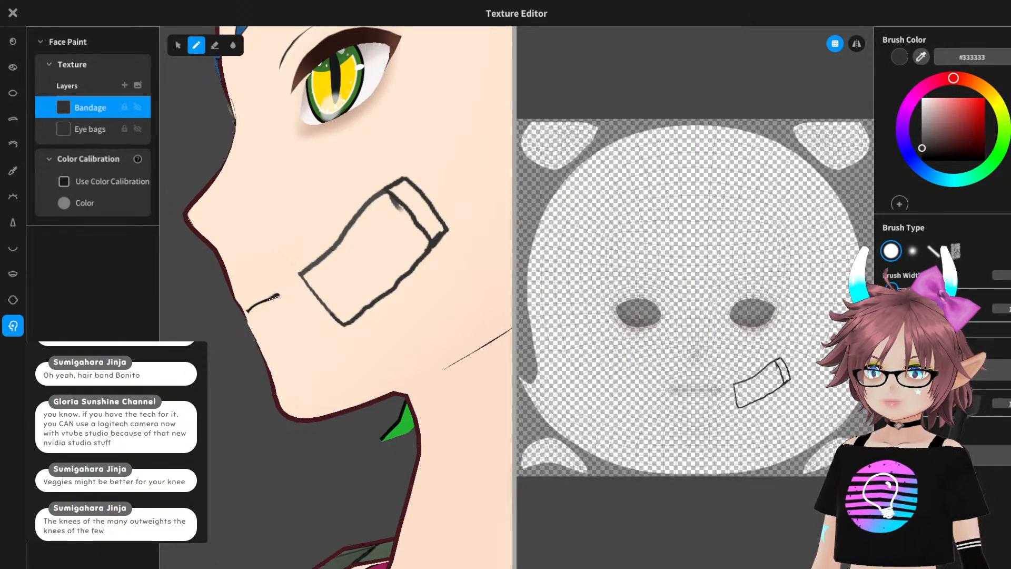
{"action": "mouse_move", "coordinate": [398, 333]}
{"action": "right_mouse_down"}
{"action": "mouse_move", "coordinate": [441, 340]}
{"action": "mouse_move", "coordinate": [471, 380]}
{"action": "mouse_move", "coordinate": [456, 348]}
{"action": "mouse_move", "coordinate": [478, 347]}
{"action": "mouse_move", "coordinate": [390, 340]}
{"action": "right_mouse_up"}
{"action": "scroll", "coordinate": [456, 349], "scroll_direction": "down", "scroll_amount": 10}
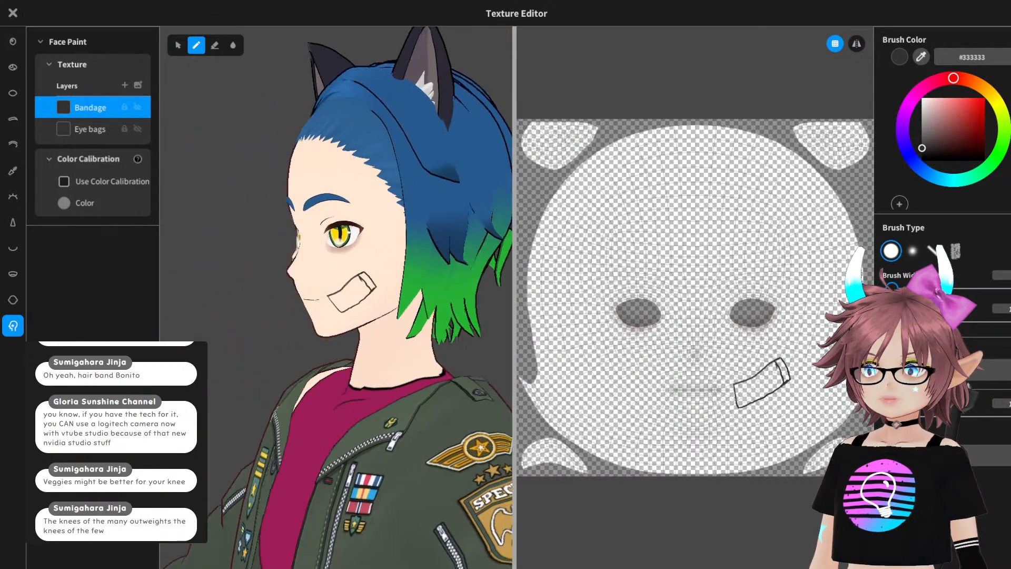
- Draw a second bandage strip across the first with the brush, forming an X-shaped outline on the cheek
{"action": "scroll", "coordinate": [419, 322], "scroll_direction": "up", "scroll_amount": 10}
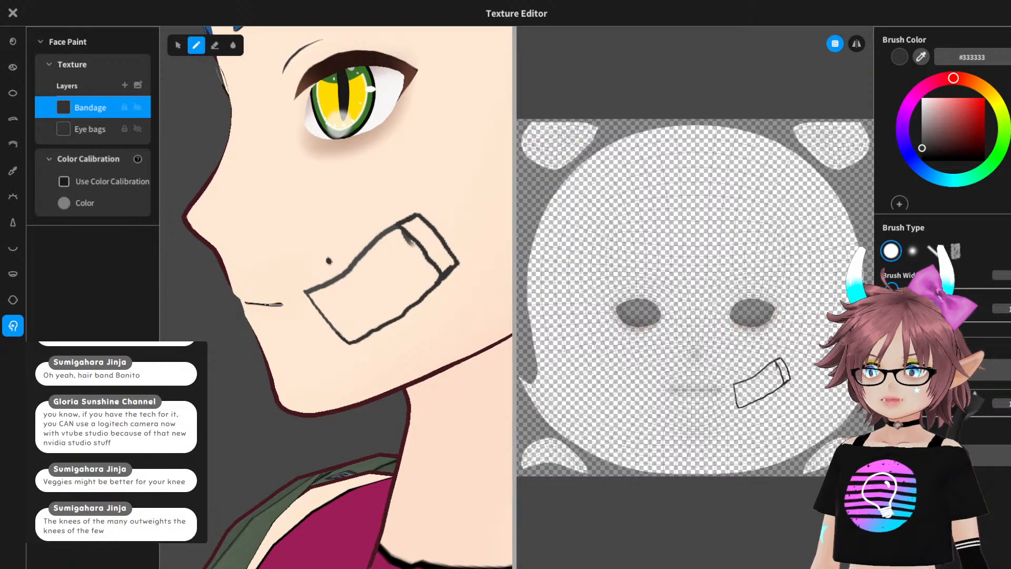
{"action": "mouse_move", "coordinate": [324, 252]}
{"action": "left_mouse_down"}
{"action": "mouse_move", "coordinate": [409, 352]}
{"action": "mouse_move", "coordinate": [421, 348]}
{"action": "left_mouse_up"}
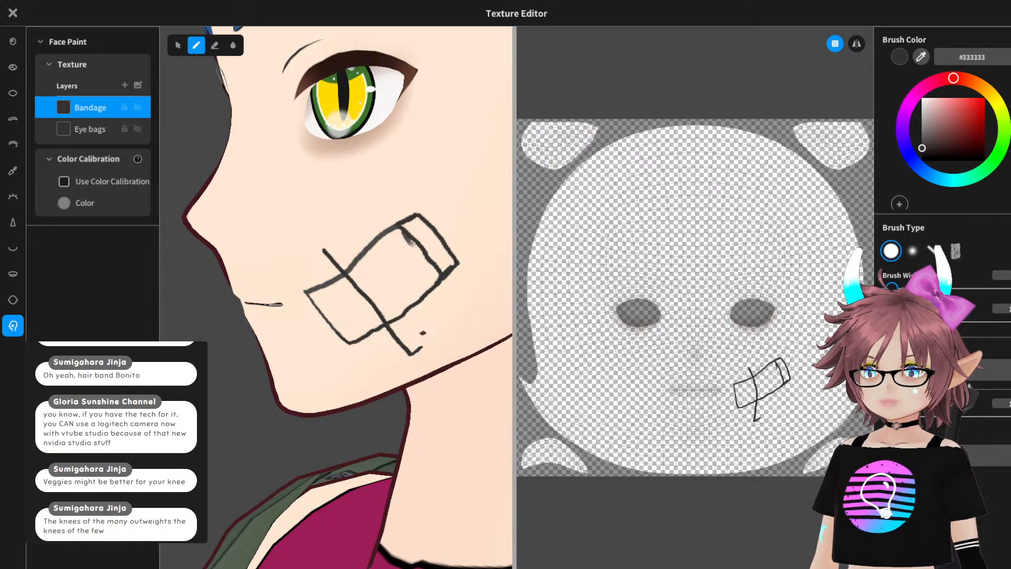
{"action": "mouse_move", "coordinate": [297, 238]}
{"action": "right_mouse_down"}
{"action": "mouse_move", "coordinate": [285, 237]}
{"action": "mouse_move", "coordinate": [287, 253]}
{"action": "right_mouse_up"}
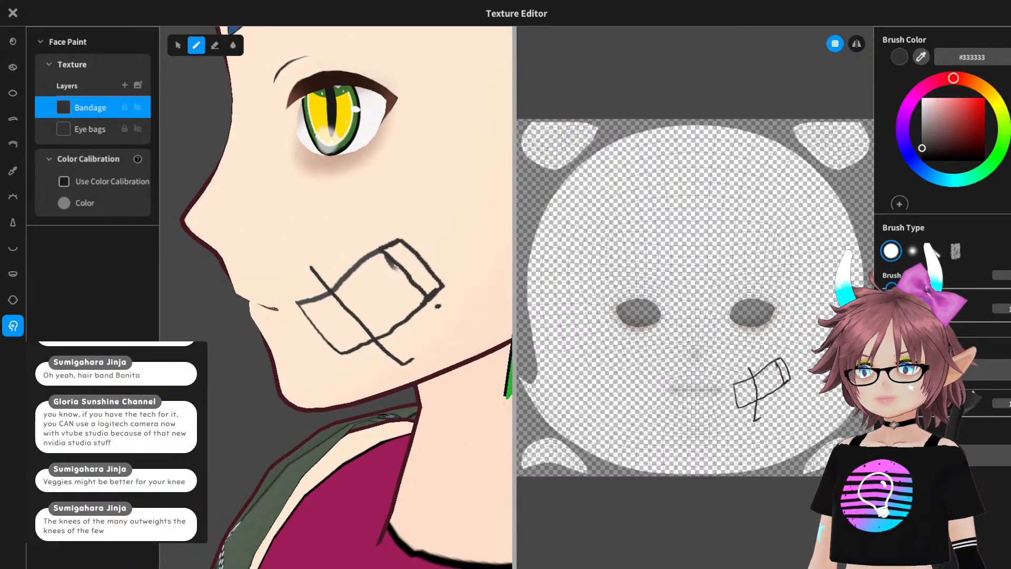
{"action": "right_click_drag", "start_coordinate": [437, 307], "coordinate": [422, 258]}
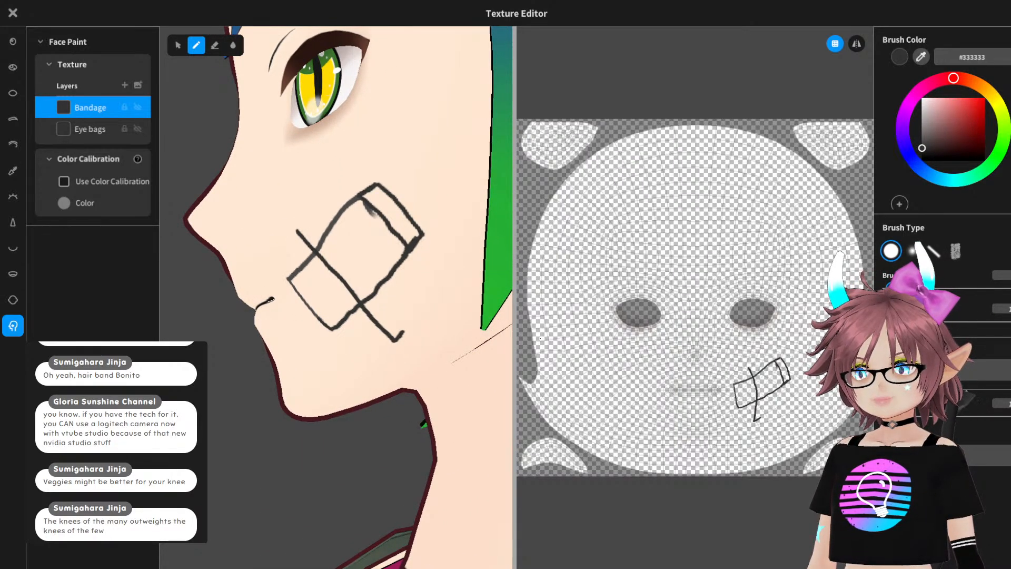
{"action": "left_click_drag", "start_coordinate": [399, 334], "coordinate": [449, 290]}
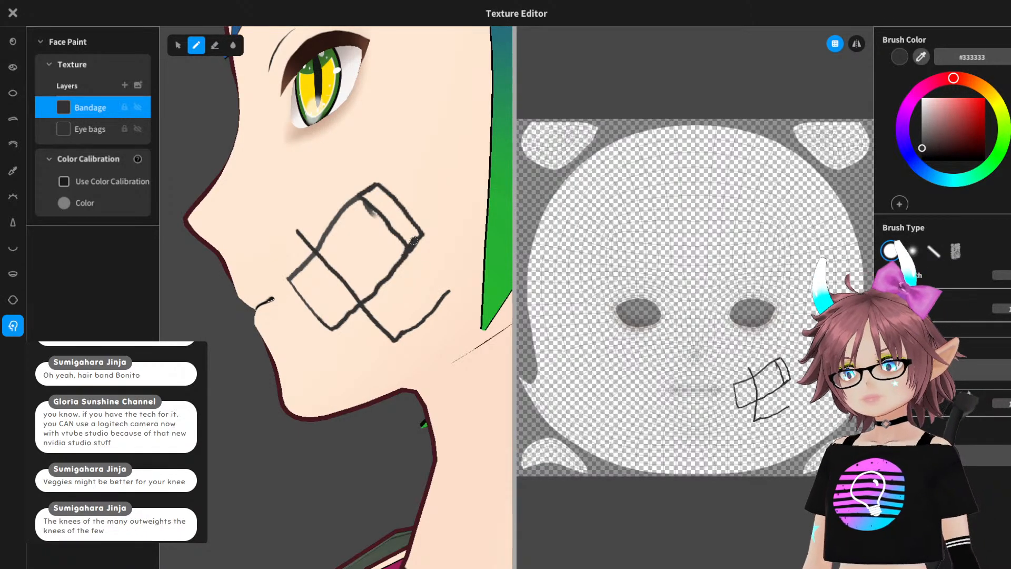
{"action": "key", "text": "ctrl+z"}
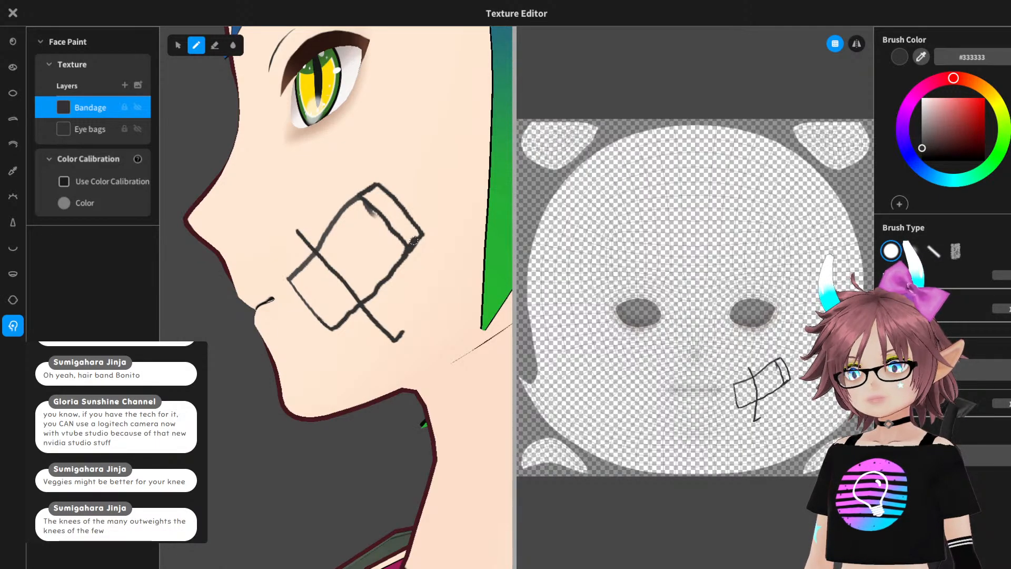
{"action": "left_click_drag", "start_coordinate": [350, 199], "coordinate": [436, 287]}
{"action": "left_click_drag", "start_coordinate": [401, 335], "coordinate": [439, 290]}
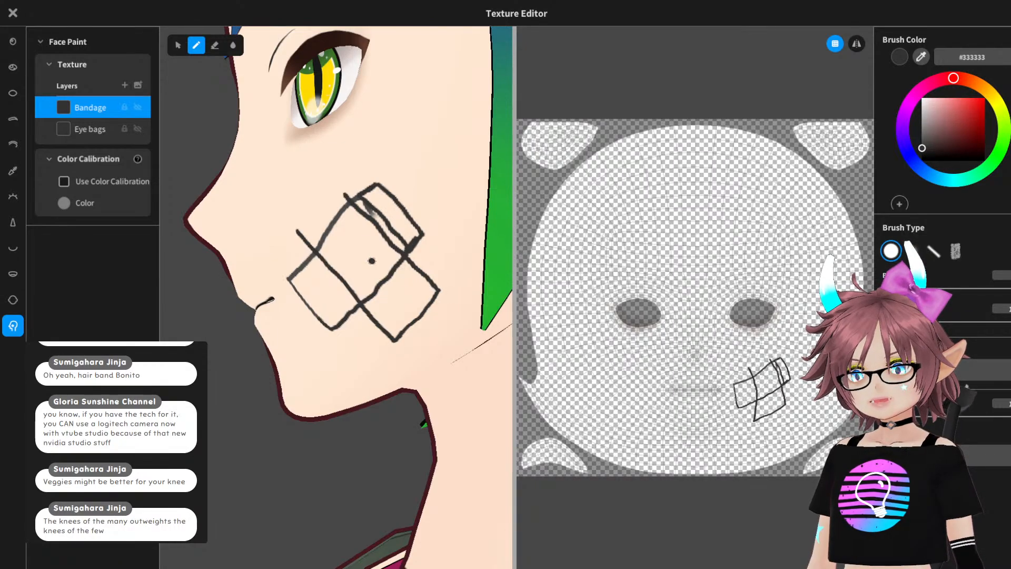
{"action": "mouse_move", "coordinate": [346, 197]}
{"action": "left_mouse_down"}
{"action": "mouse_move", "coordinate": [333, 184]}
{"action": "mouse_move", "coordinate": [298, 230]}
{"action": "left_mouse_up"}
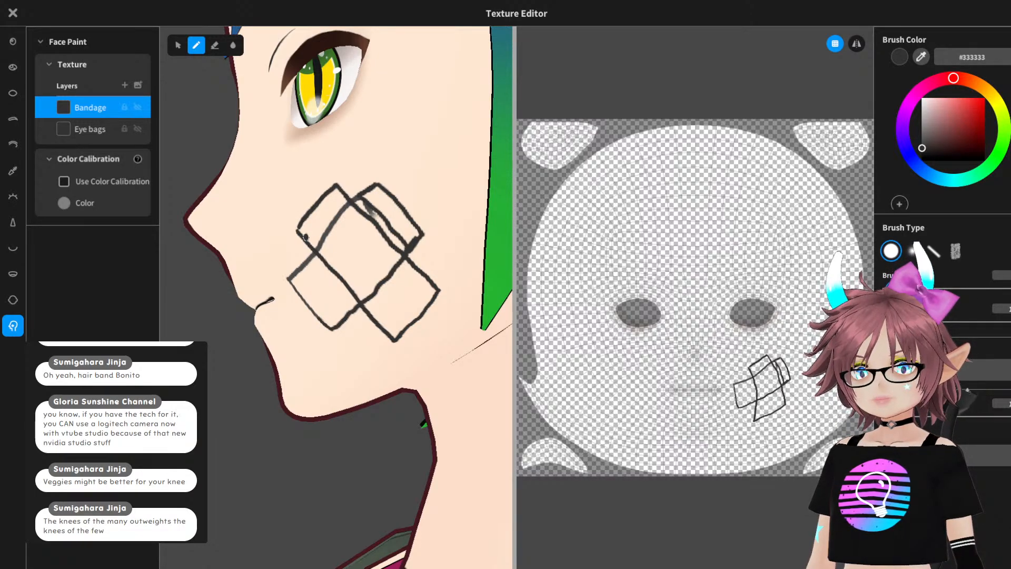
- Lengthen the crossing strip's upper end towards the eye with an extra outlined section, undoing the surplus stroke
{"action": "right_click_drag", "start_coordinate": [408, 138], "coordinate": [447, 158]}
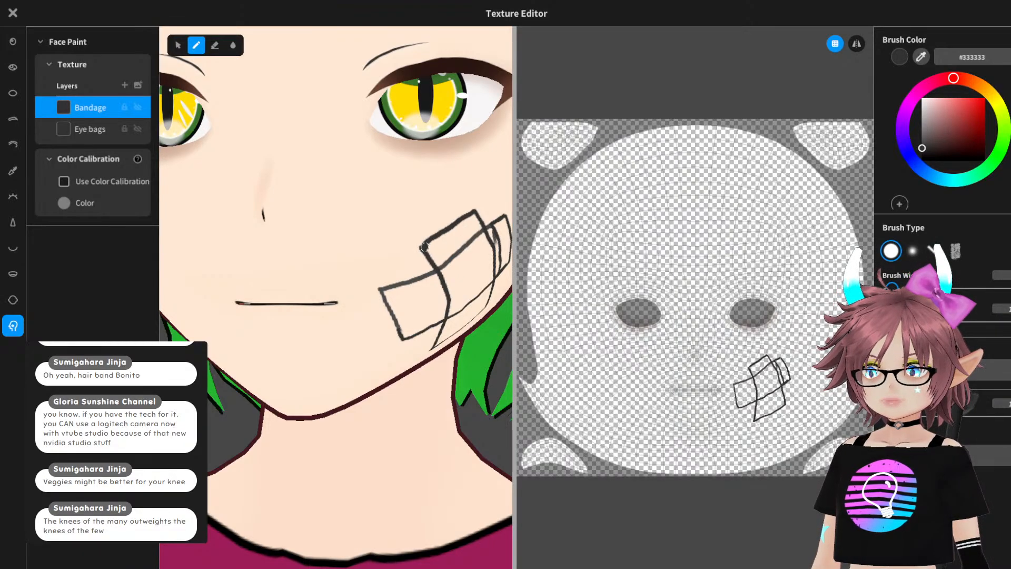
{"action": "mouse_move", "coordinate": [423, 247]}
{"action": "left_mouse_down"}
{"action": "mouse_move", "coordinate": [412, 233]}
{"action": "mouse_move", "coordinate": [463, 197]}
{"action": "mouse_move", "coordinate": [481, 230]}
{"action": "left_mouse_up"}
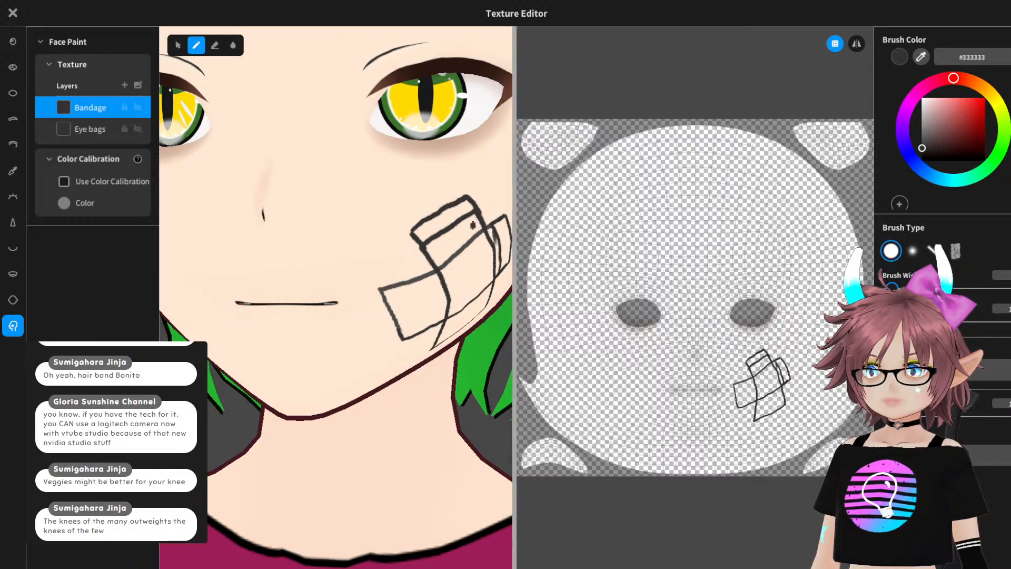
{"action": "mouse_move", "coordinate": [422, 252]}
{"action": "left_mouse_down"}
{"action": "mouse_move", "coordinate": [411, 232]}
{"action": "mouse_move", "coordinate": [454, 196]}
{"action": "mouse_move", "coordinate": [474, 197]}
{"action": "left_mouse_up"}
{"action": "key", "text": "ctrl+z"}
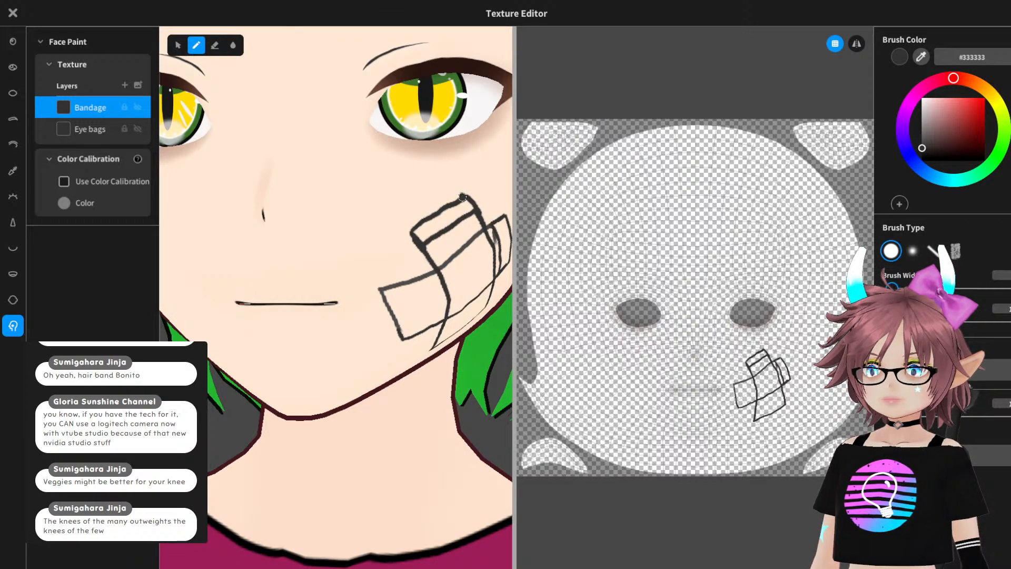
- Erase the lower end of the crossing bandage strip on the Bandage layer
{"action": "mouse_move", "coordinate": [439, 266]}
{"action": "right_mouse_down"}
{"action": "mouse_move", "coordinate": [321, 263]}
{"action": "mouse_move", "coordinate": [453, 264]}
{"action": "mouse_move", "coordinate": [396, 264]}
{"action": "mouse_move", "coordinate": [451, 264]}
{"action": "mouse_move", "coordinate": [432, 265]}
{"action": "right_mouse_up"}
{"action": "scroll", "coordinate": [453, 264], "scroll_direction": "down", "scroll_amount": 5}
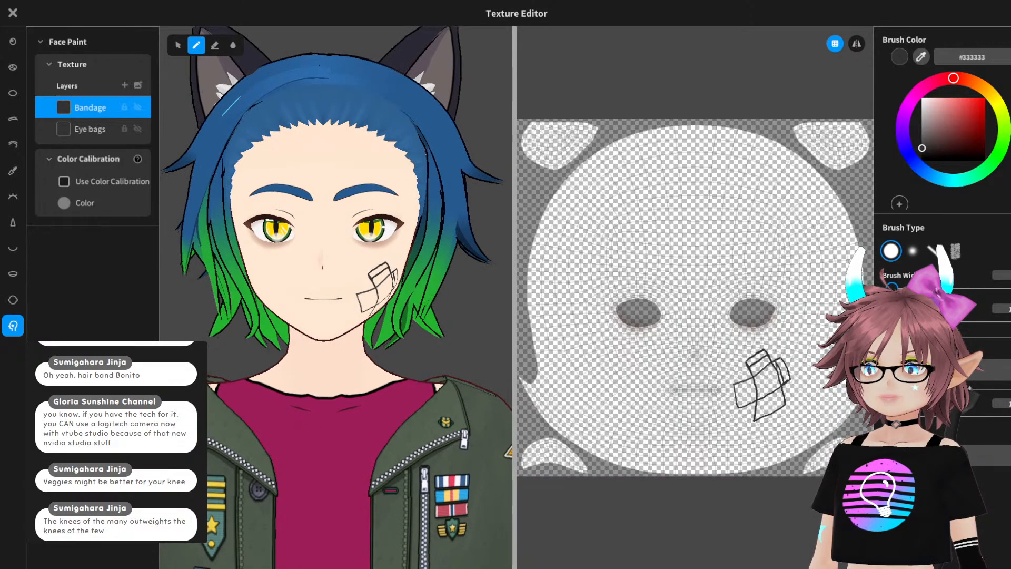
{"action": "scroll", "coordinate": [432, 274], "scroll_direction": "up", "scroll_amount": 5}
{"action": "mouse_move", "coordinate": [438, 328]}
{"action": "right_mouse_down"}
{"action": "mouse_move", "coordinate": [368, 303]}
{"action": "mouse_move", "coordinate": [418, 324]}
{"action": "right_mouse_up"}
{"action": "scroll", "coordinate": [415, 316], "scroll_direction": "up", "scroll_amount": 3}
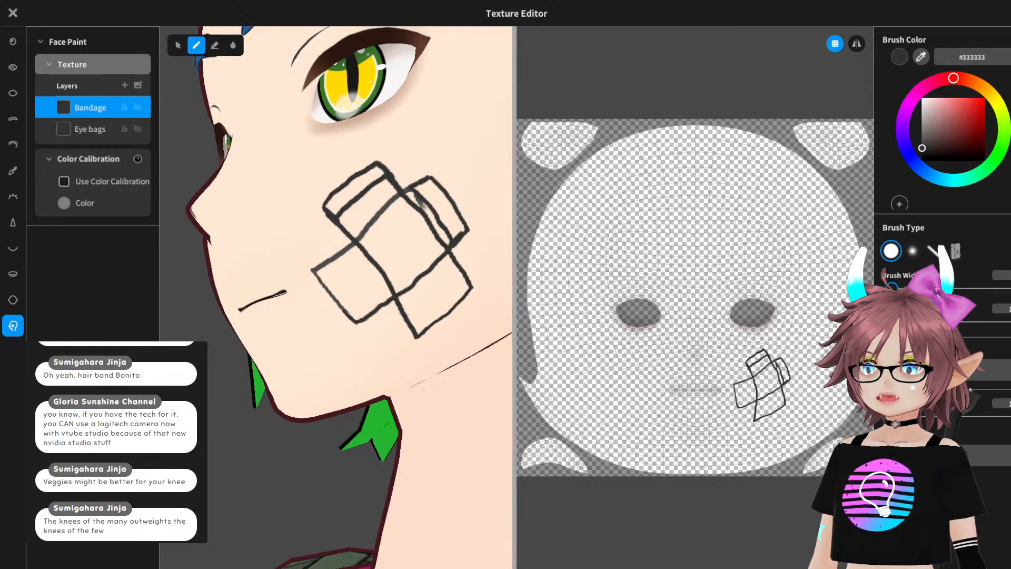
{"action": "left_click", "coordinate": [214, 46]}
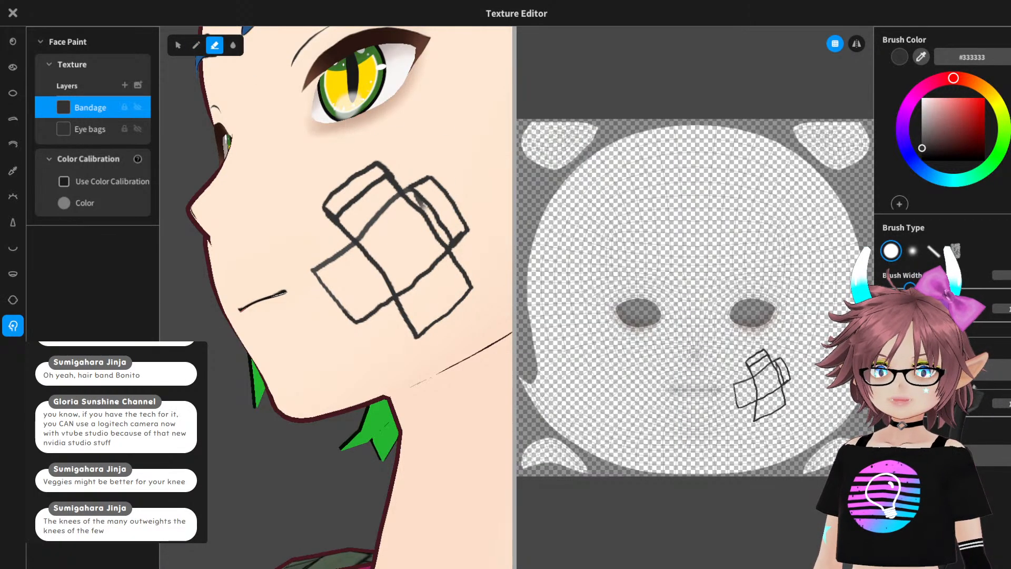
{"action": "mouse_move", "coordinate": [424, 337]}
{"action": "left_mouse_down"}
{"action": "mouse_move", "coordinate": [415, 337]}
{"action": "mouse_move", "coordinate": [465, 301]}
{"action": "mouse_move", "coordinate": [436, 331]}
{"action": "mouse_move", "coordinate": [404, 321]}
{"action": "left_mouse_up"}
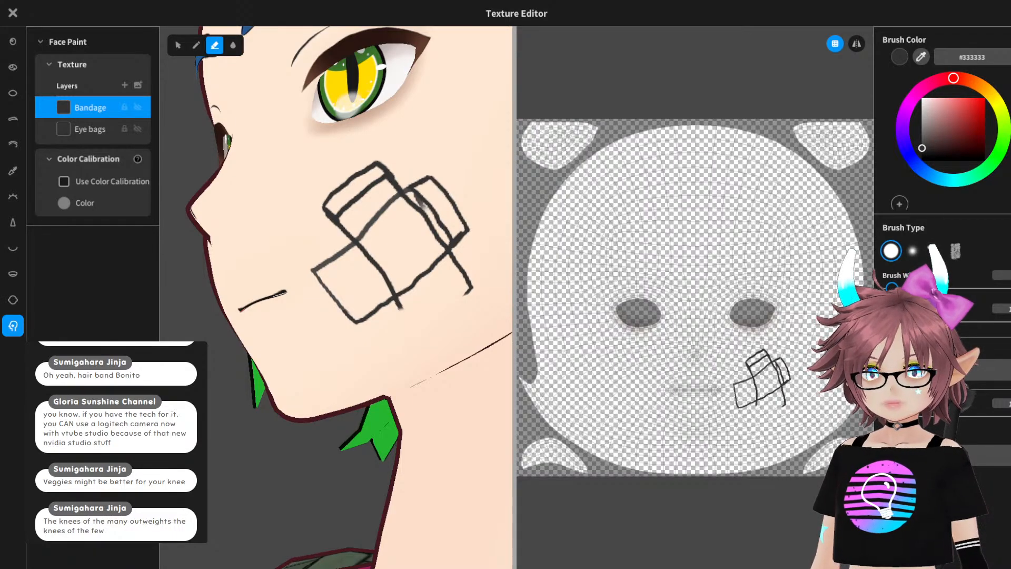
- Redraw the crossing strip's lower end shorter with the brush in #333333, and compare the bandage with the reference drawing
{"action": "left_click", "coordinate": [196, 45]}
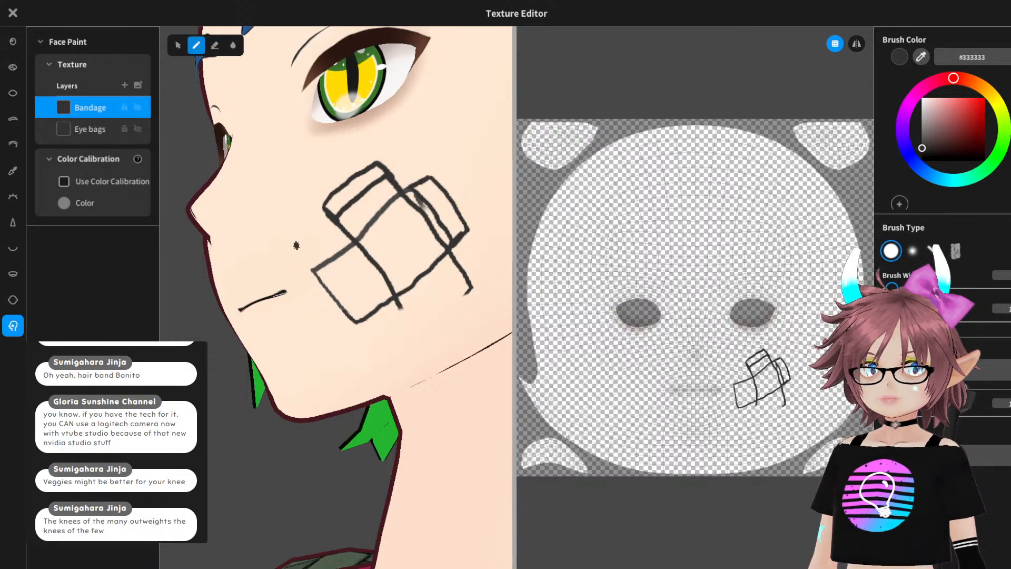
{"action": "left_click_drag", "start_coordinate": [396, 296], "coordinate": [407, 315]}
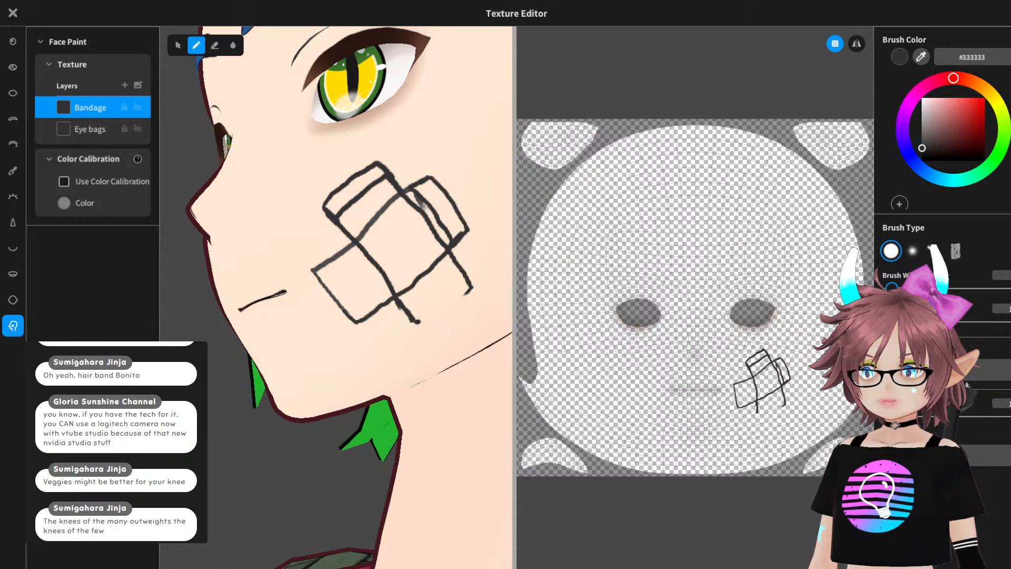
{"action": "left_click_drag", "start_coordinate": [418, 320], "coordinate": [470, 288]}
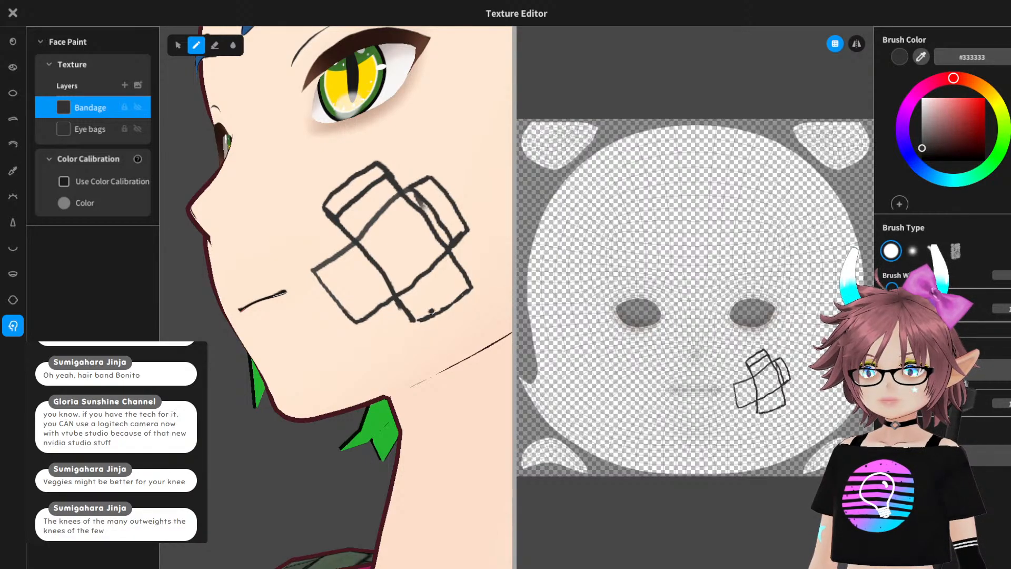
{"action": "right_click_drag", "start_coordinate": [431, 311], "coordinate": [394, 302]}
{"action": "scroll", "coordinate": [430, 303], "scroll_direction": "down", "scroll_amount": 5}
{"action": "scroll", "coordinate": [429, 304], "scroll_direction": "down", "scroll_amount": 2}
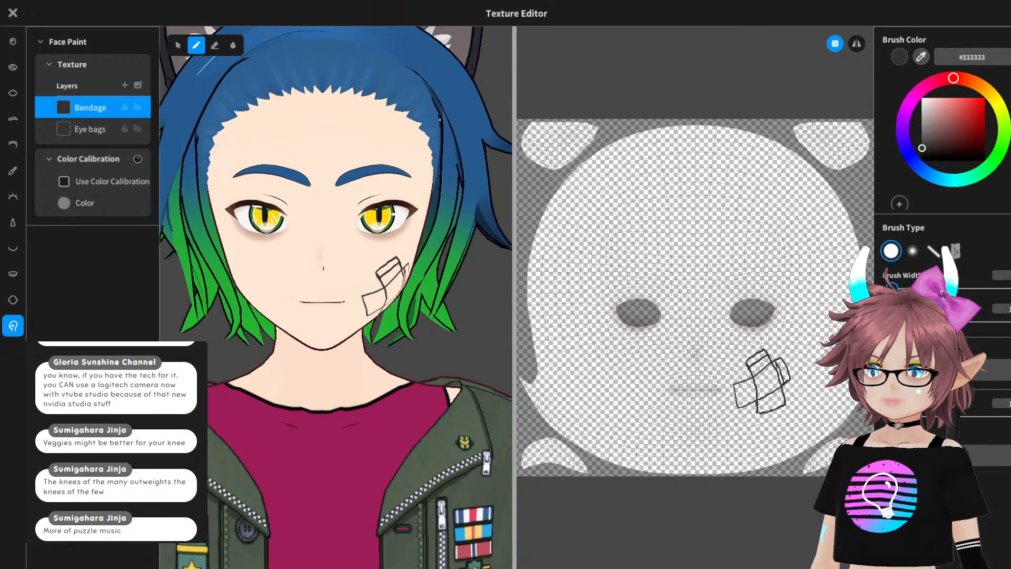
{"action": "key", "text": "alt+Tab"}
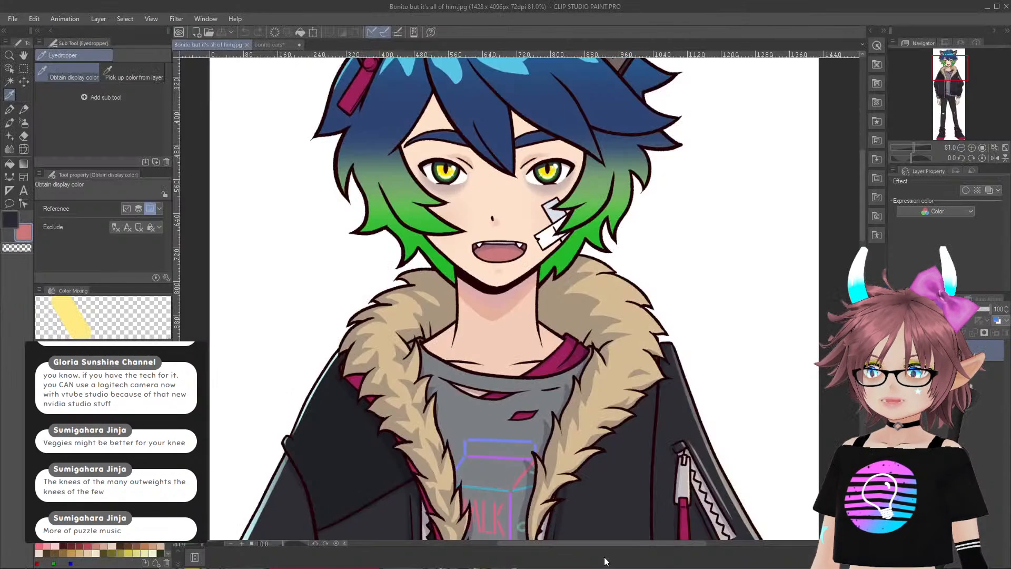
{"action": "key", "text": "alt+Tab"}
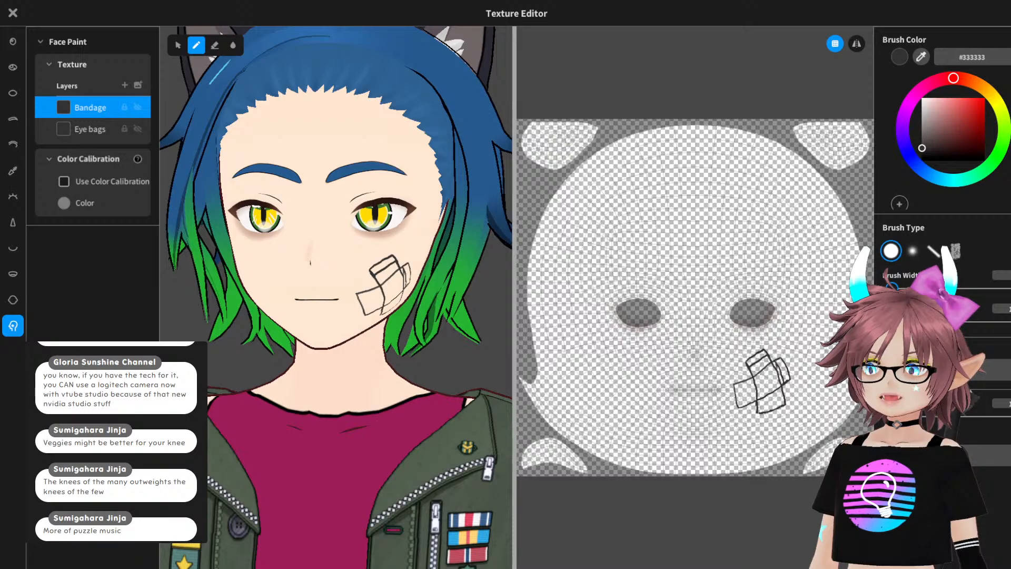
- Export the Bandage layer as face bandage.png and its guide as face guide.png
{"action": "right_click", "coordinate": [100, 110]}
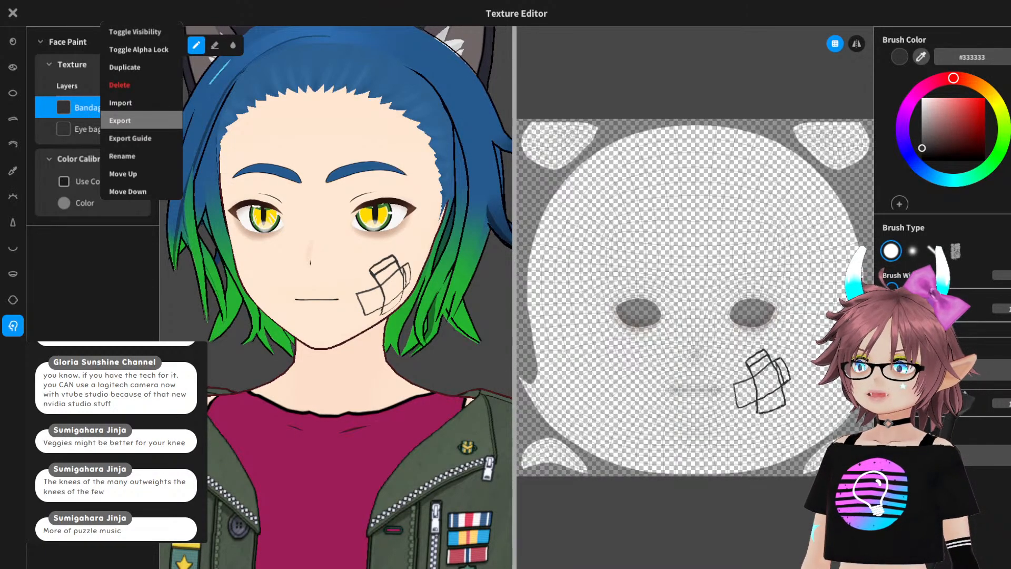
{"action": "left_click", "coordinate": [133, 120]}
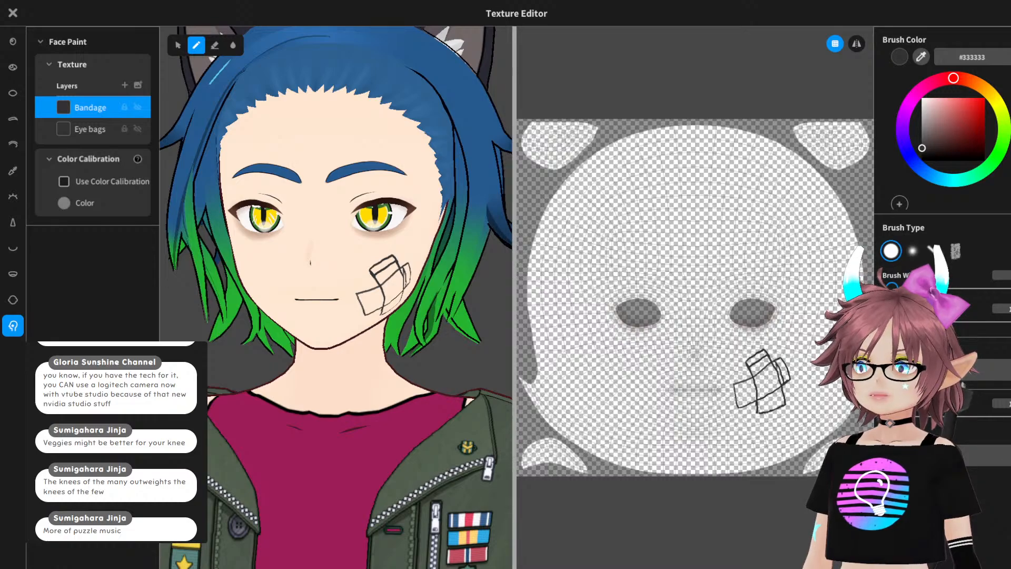
{"action": "key", "text": "alt+Tab"}
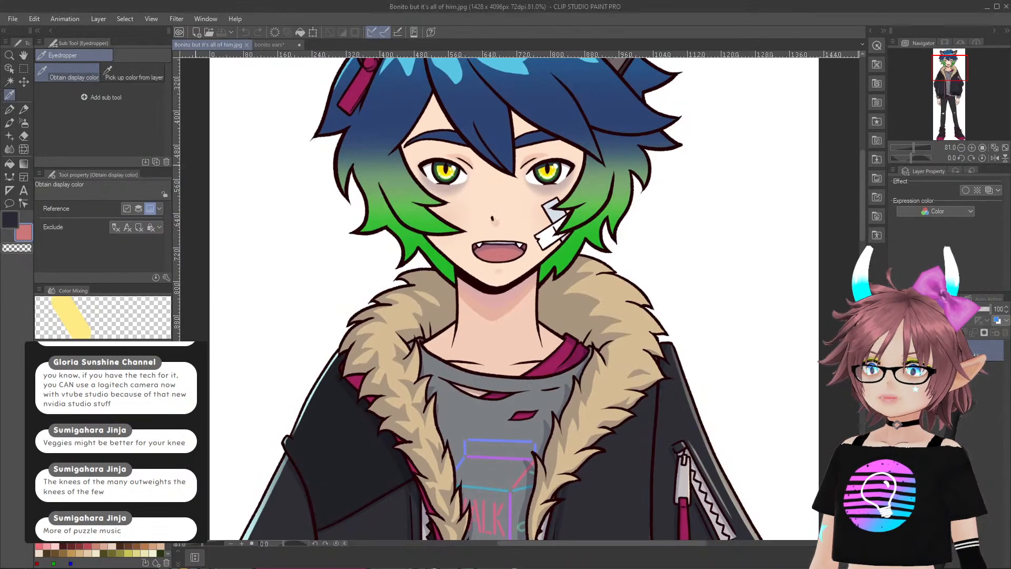
{"action": "key", "text": "alt+Tab"}
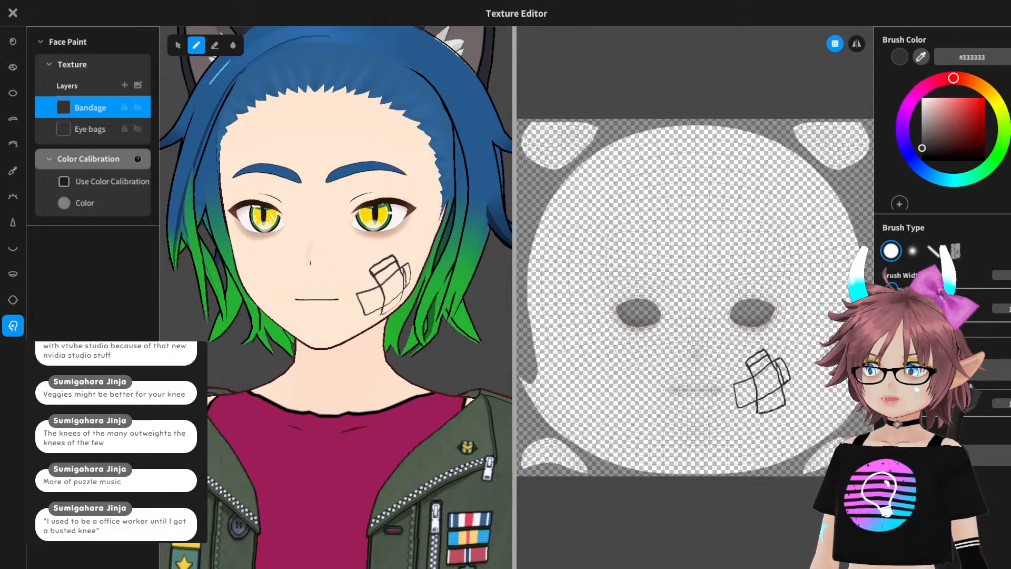
{"action": "right_click", "coordinate": [98, 106]}
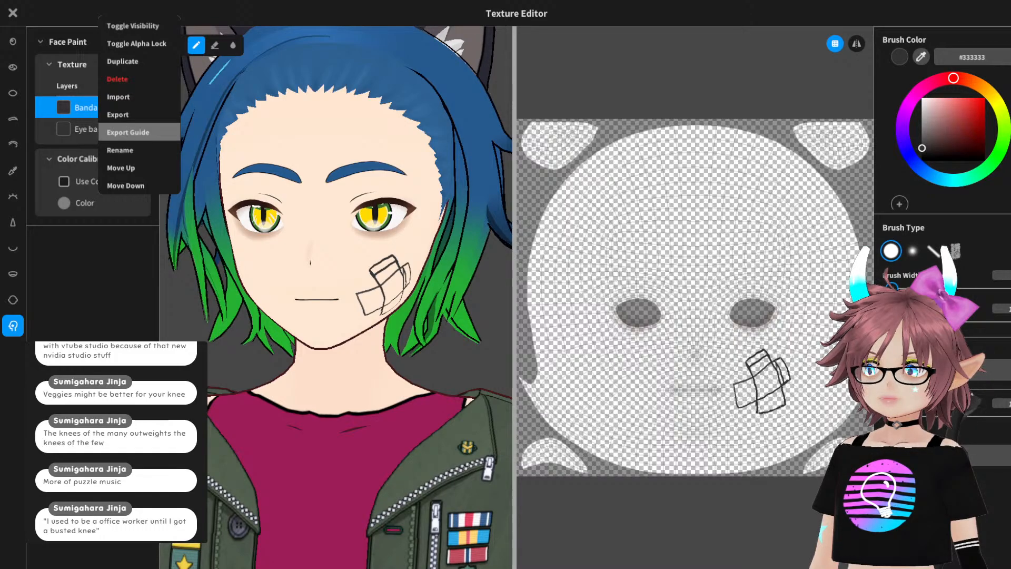
{"action": "left_click", "coordinate": [129, 132]}
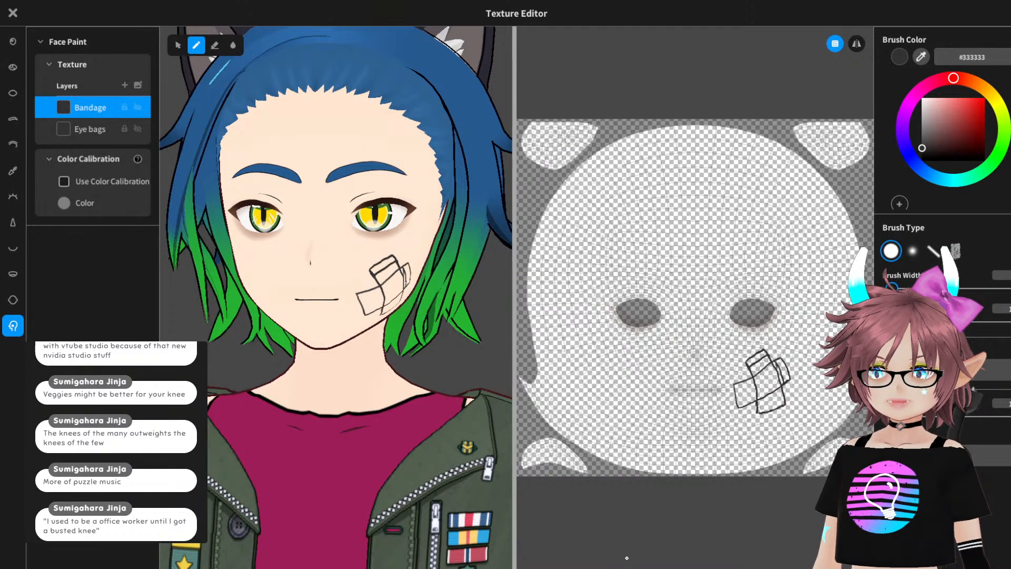
- Switch to Clip Studio Paint, open face guide.png and face bandage.png there, and display the guide image
{"action": "left_click", "coordinate": [123, 567]}
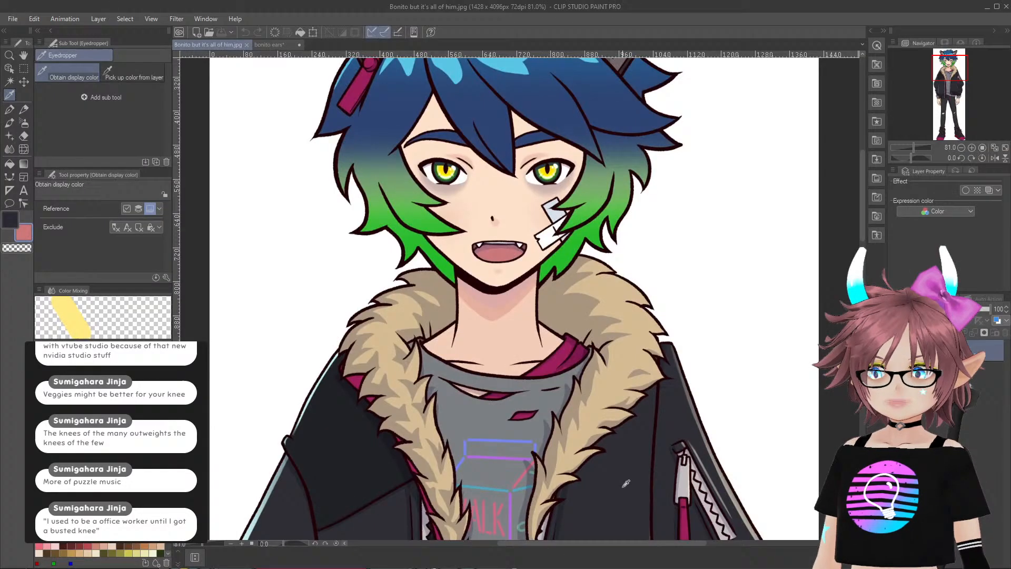
{"action": "left_click", "coordinate": [124, 567]}
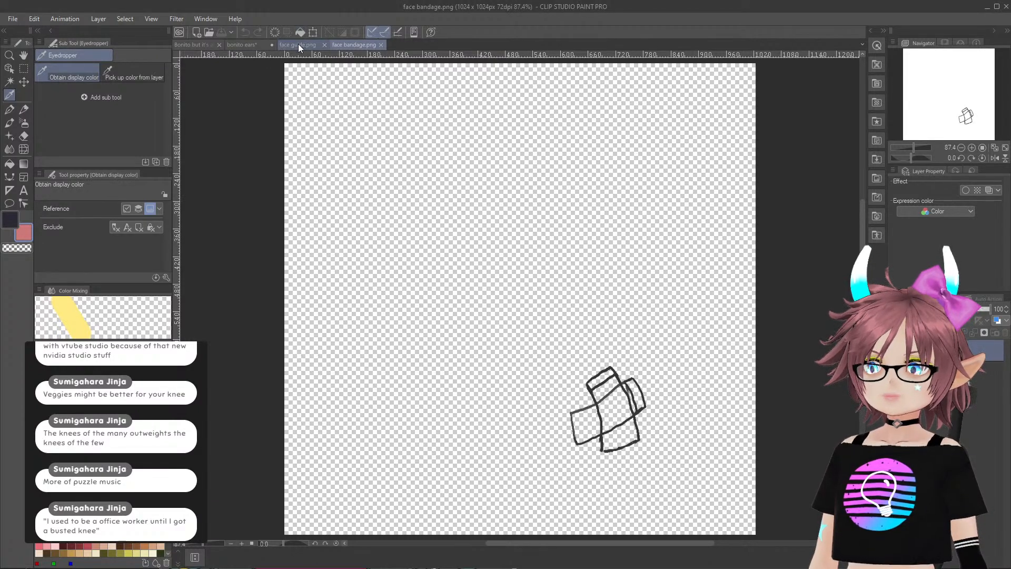
{"action": "left_click", "coordinate": [298, 44]}
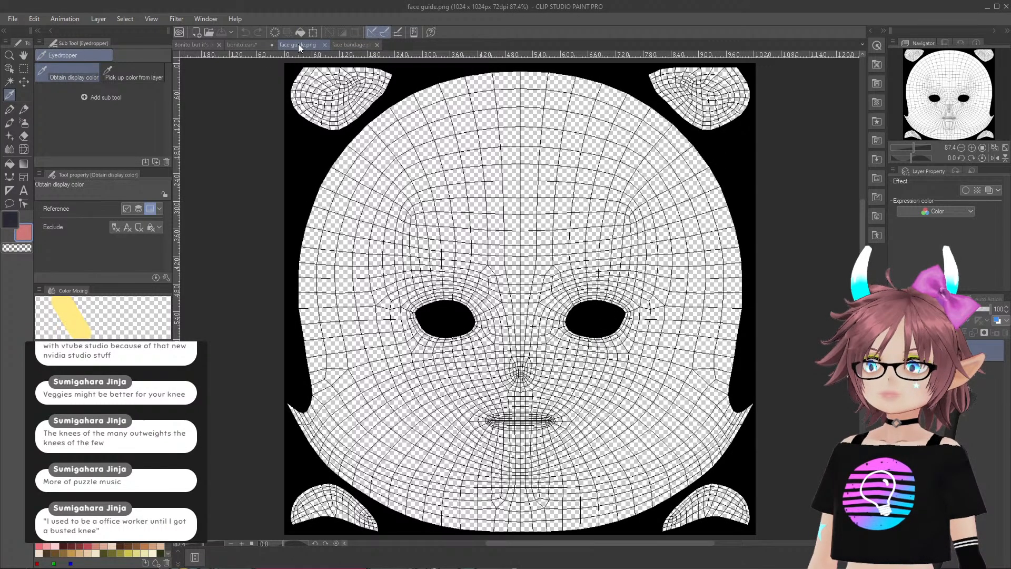
- Paste the face guide wireframe into face bandage.png as a layer and lower its opacity to 40
{"action": "left_click", "coordinate": [355, 45]}
{"action": "key", "text": "ctrl+v"}
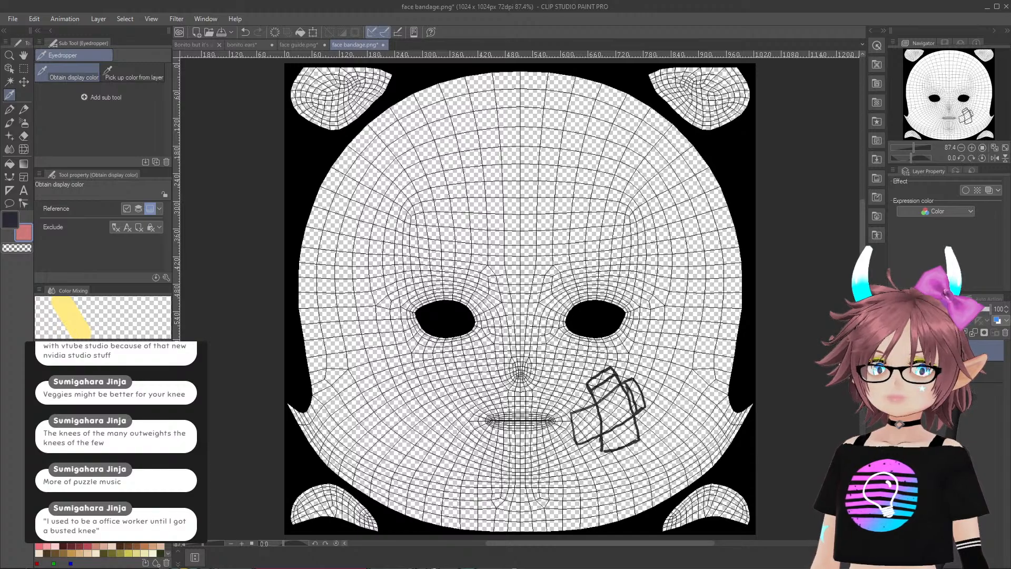
{"action": "left_click_drag", "start_coordinate": [981, 309], "coordinate": [966, 309]}
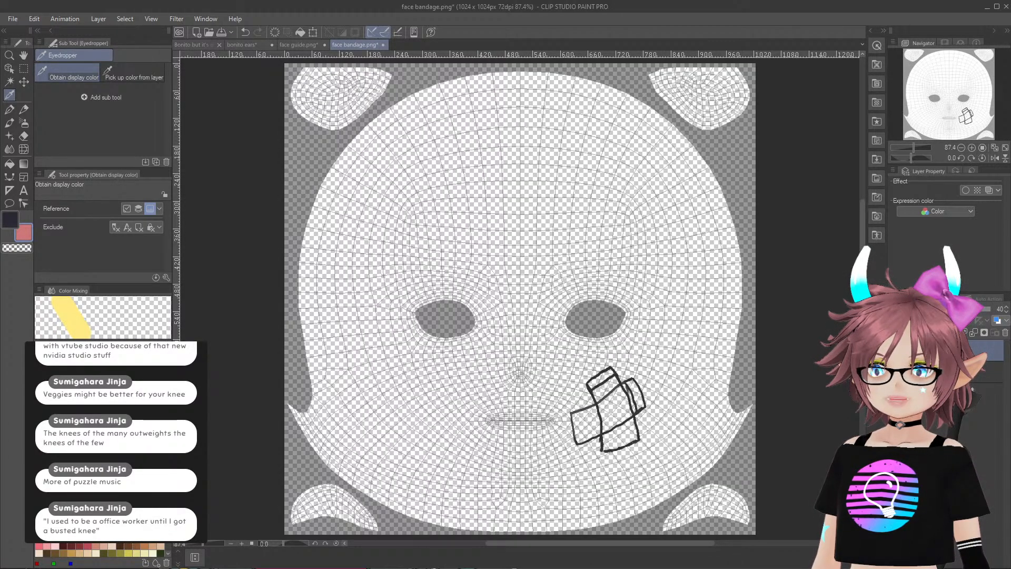
- Close the face guide.png document, keeping face bandage.png open
{"action": "left_click", "coordinate": [301, 45]}
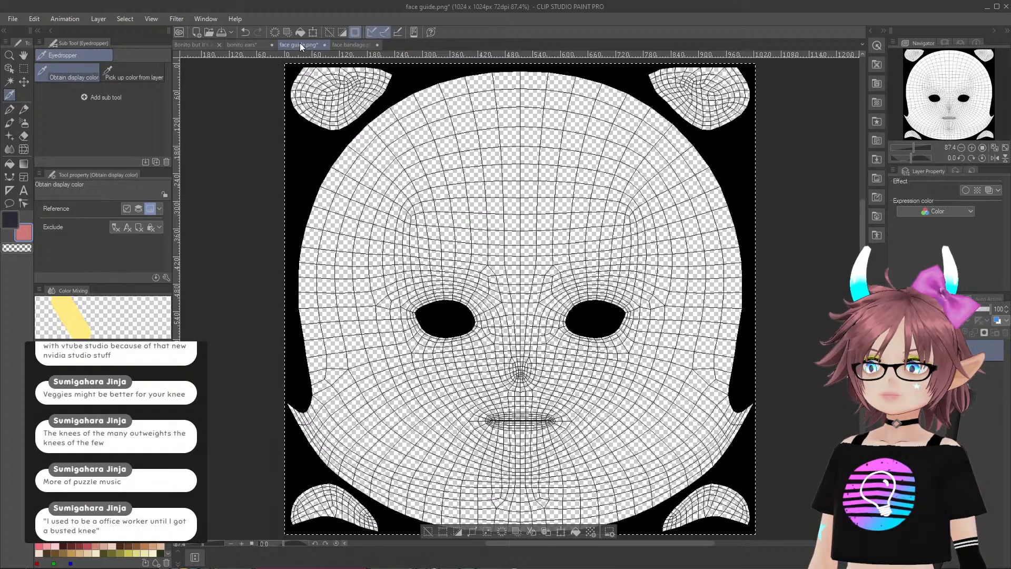
{"action": "left_click", "coordinate": [356, 44]}
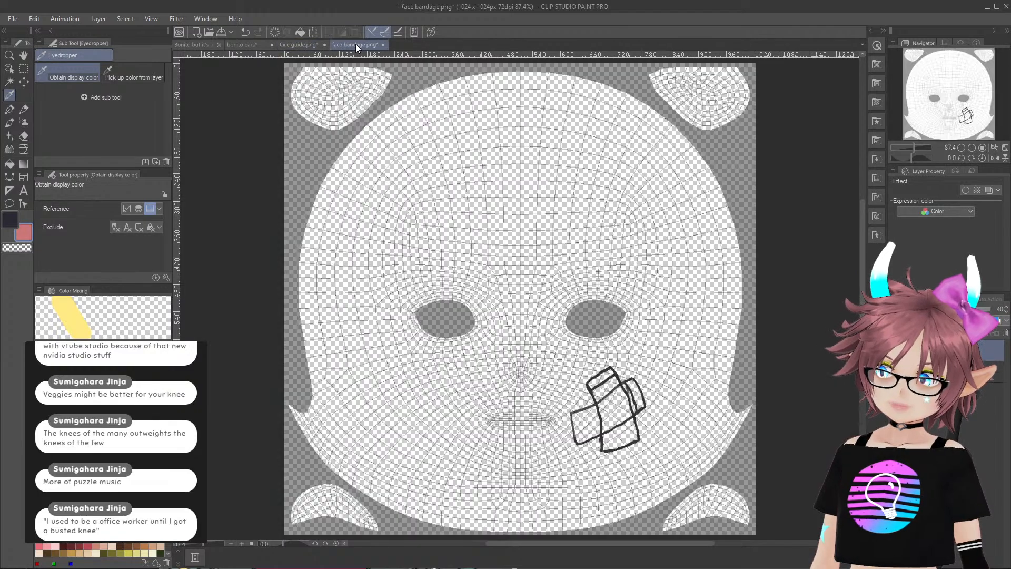
{"action": "left_click", "coordinate": [309, 44]}
{"action": "left_click", "coordinate": [325, 45]}
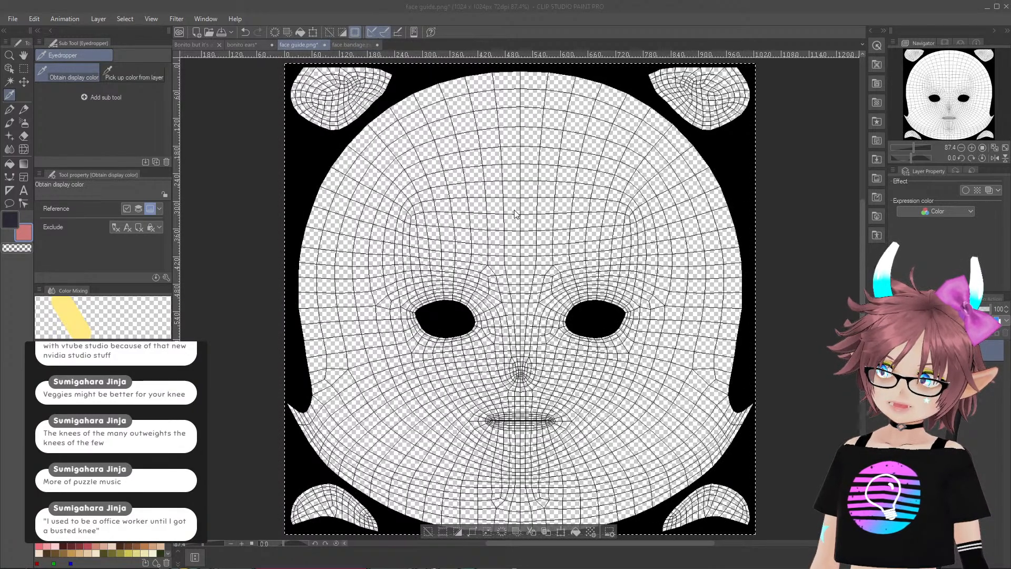
- Select the bandage sketch layer, pick black as the colour, and set up the Curve tool with a brush size of 5
{"action": "scroll", "coordinate": [648, 455], "scroll_direction": "up", "scroll_amount": 5}
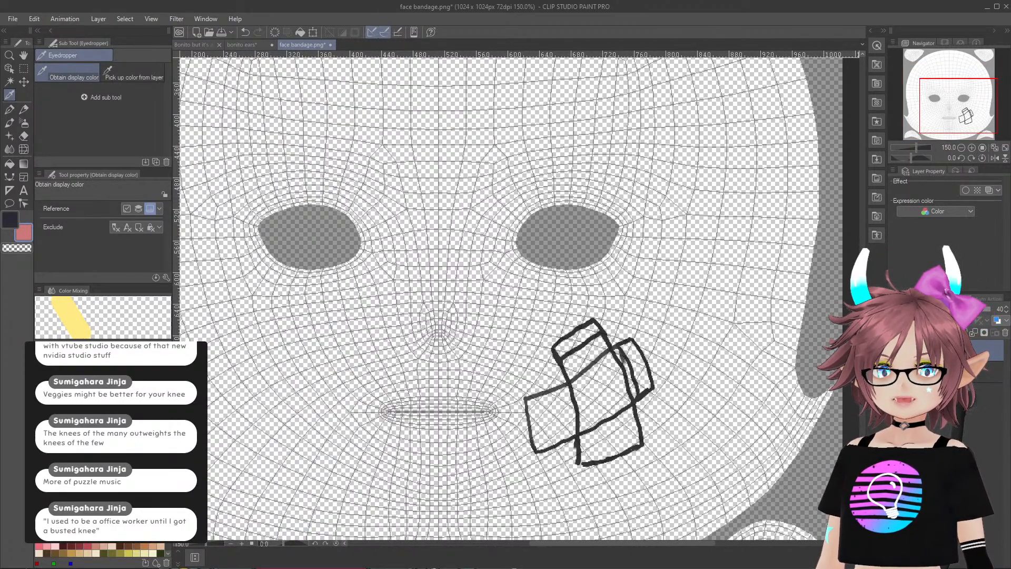
{"action": "left_click", "coordinate": [974, 376]}
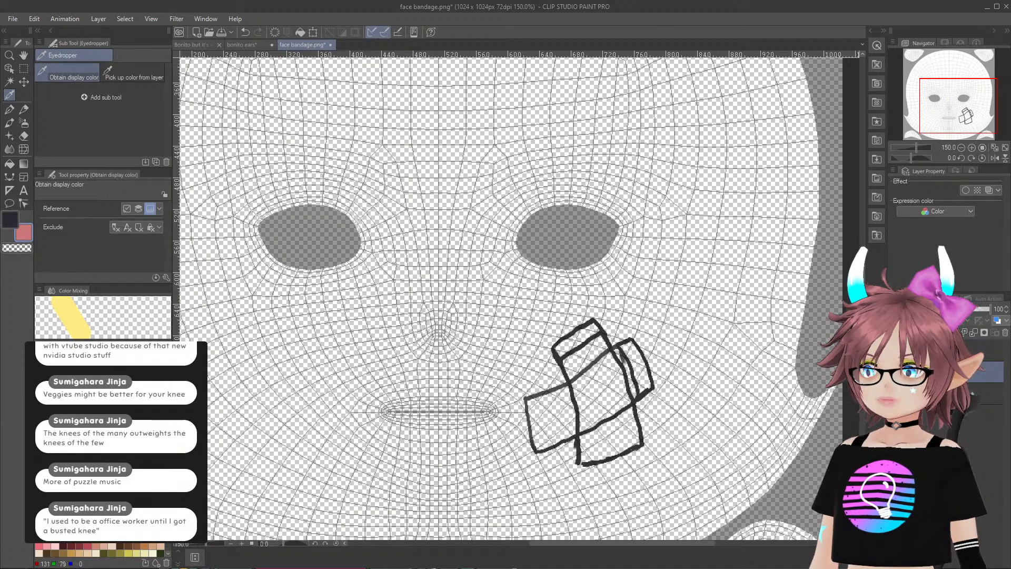
{"action": "left_click", "coordinate": [63, 508]}
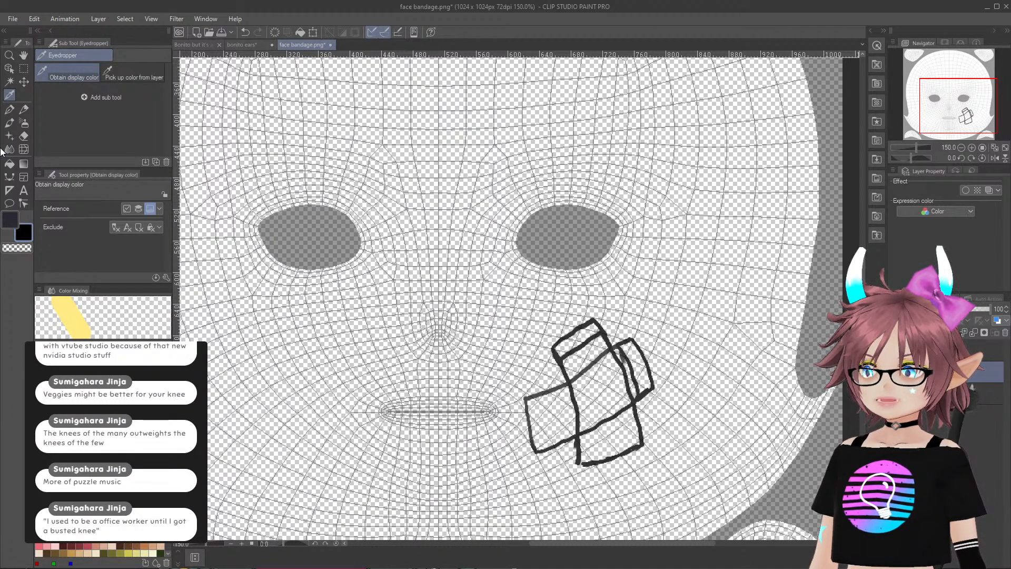
{"action": "left_click", "coordinate": [9, 111]}
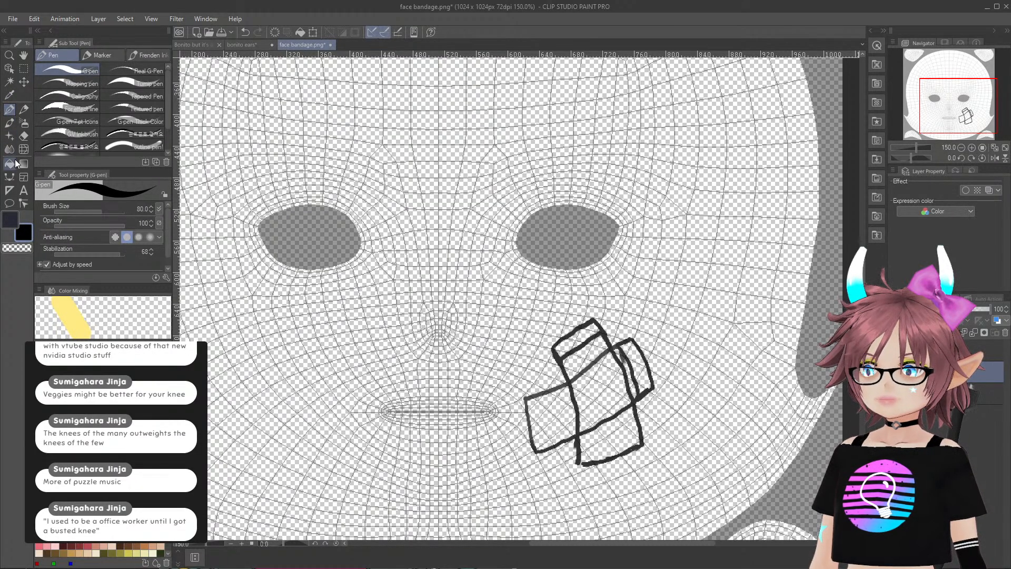
{"action": "left_click", "coordinate": [9, 176]}
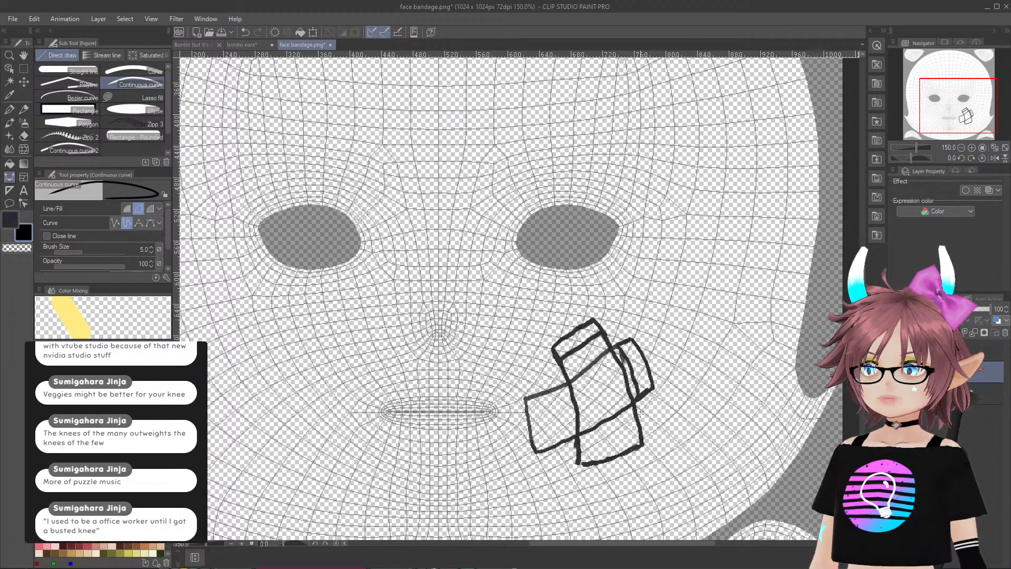
{"action": "left_click", "coordinate": [136, 69]}
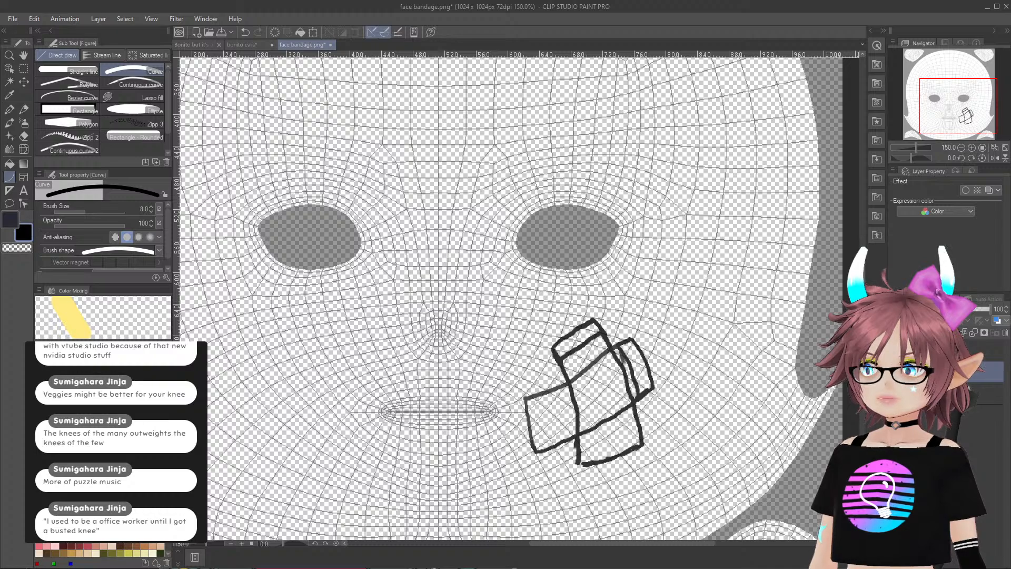
{"action": "key", "text": "bracketleft"}
{"action": "key", "text": "bracketleft"}
{"action": "key", "text": "bracketleft"}
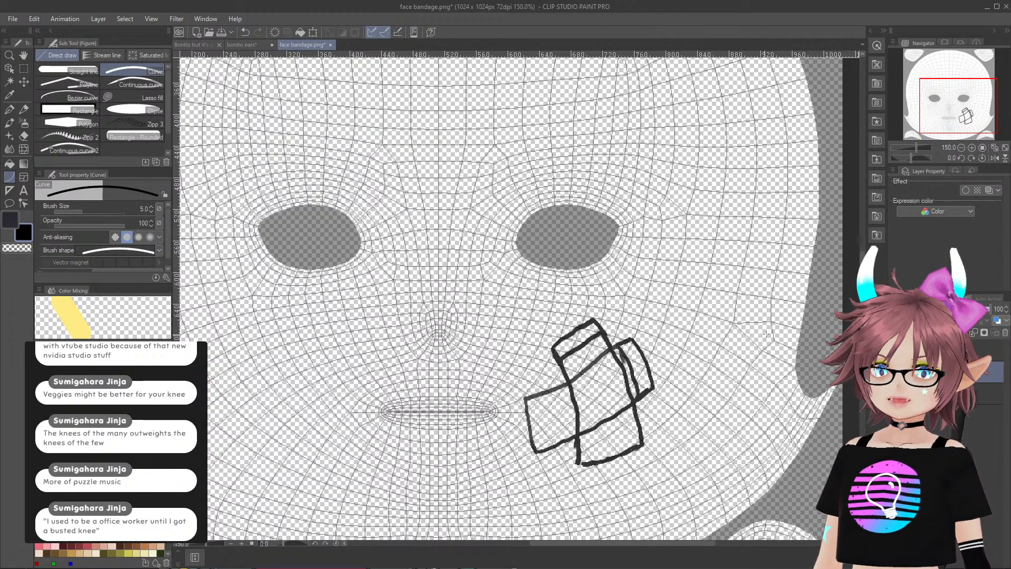
- Fade the bandage sketch by lowering its layer opacity, and check the bandage shape in the reference drawing
{"action": "left_click_drag", "start_coordinate": [988, 309], "coordinate": [970, 310]}
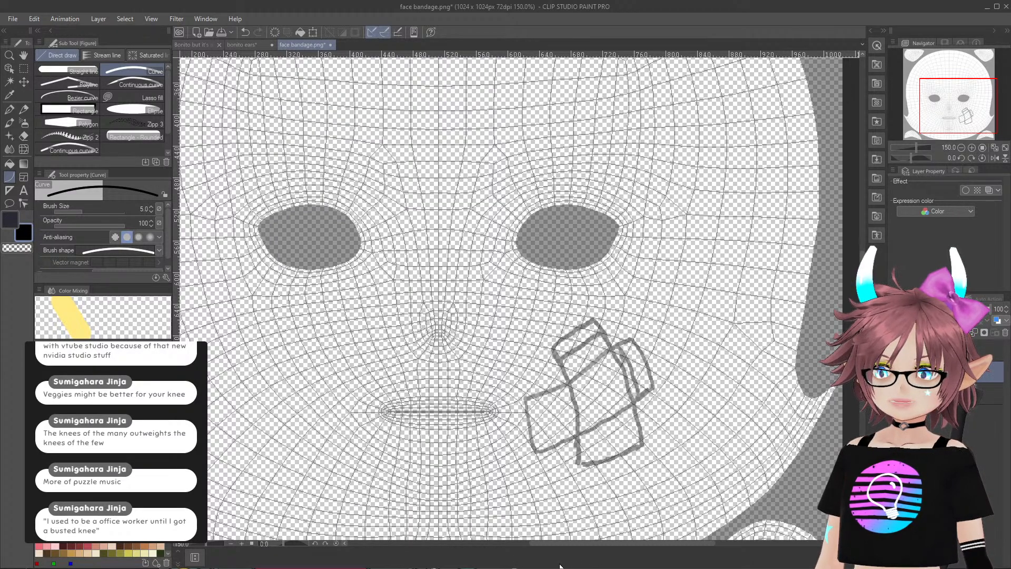
{"action": "left_click", "coordinate": [192, 45]}
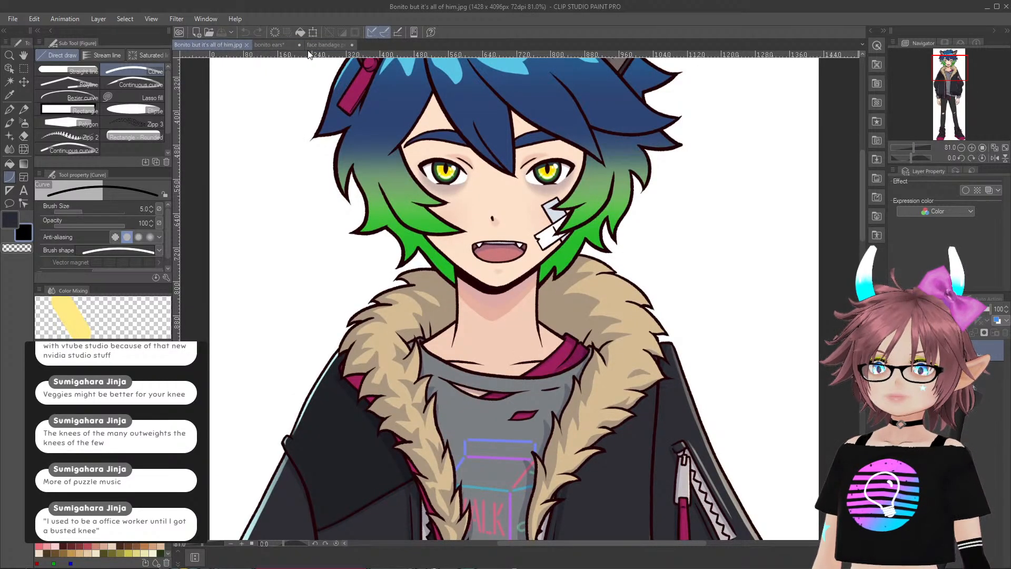
{"action": "left_click", "coordinate": [327, 44]}
{"action": "scroll", "coordinate": [632, 401], "scroll_direction": "up", "scroll_amount": 3}
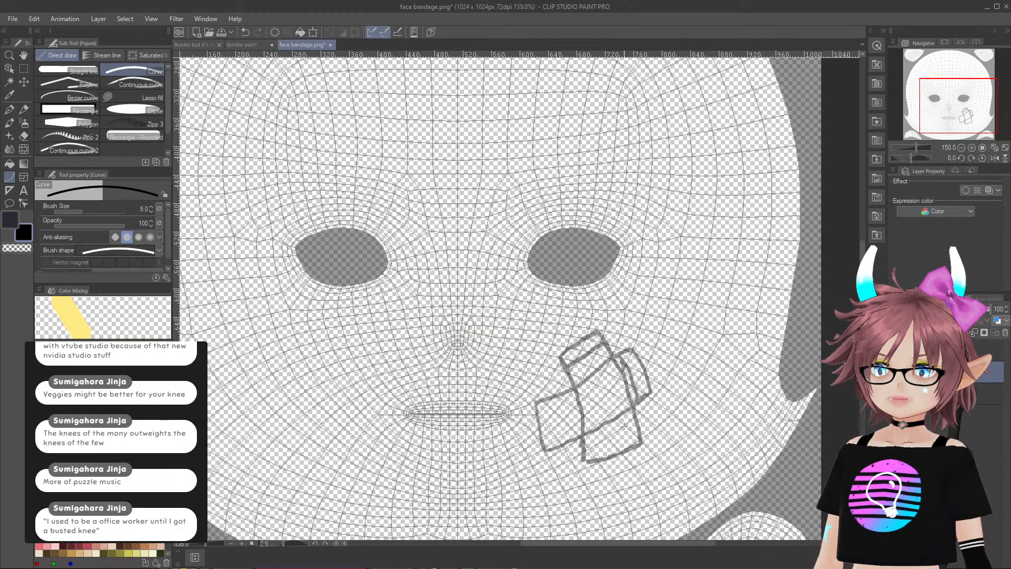
{"action": "scroll", "coordinate": [537, 439], "scroll_direction": "up", "scroll_amount": 2}
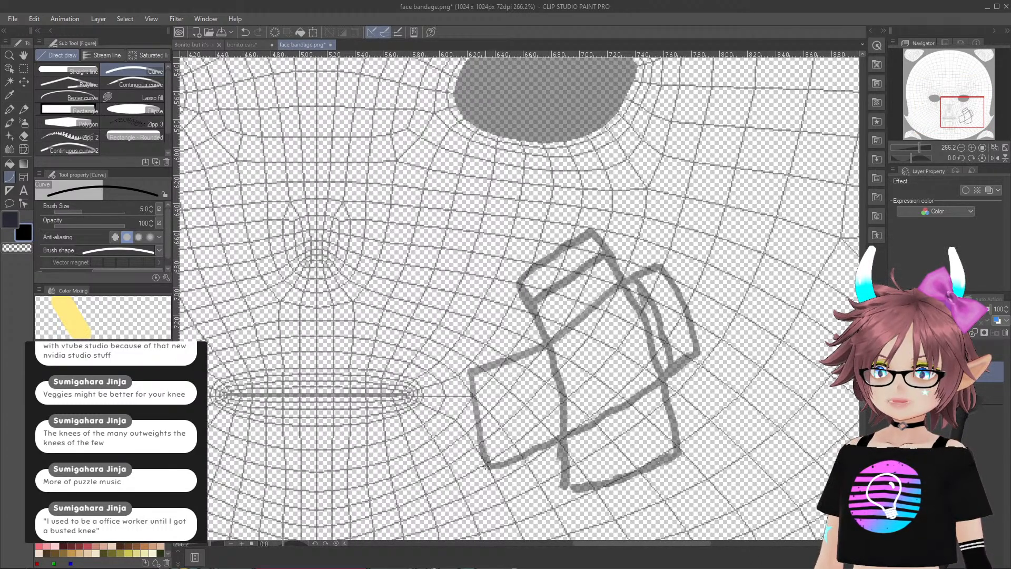
- Ink the lower long edge and the right end of the front bandage strip with curves following the sketch
{"action": "left_click_drag", "start_coordinate": [485, 466], "coordinate": [698, 354]}
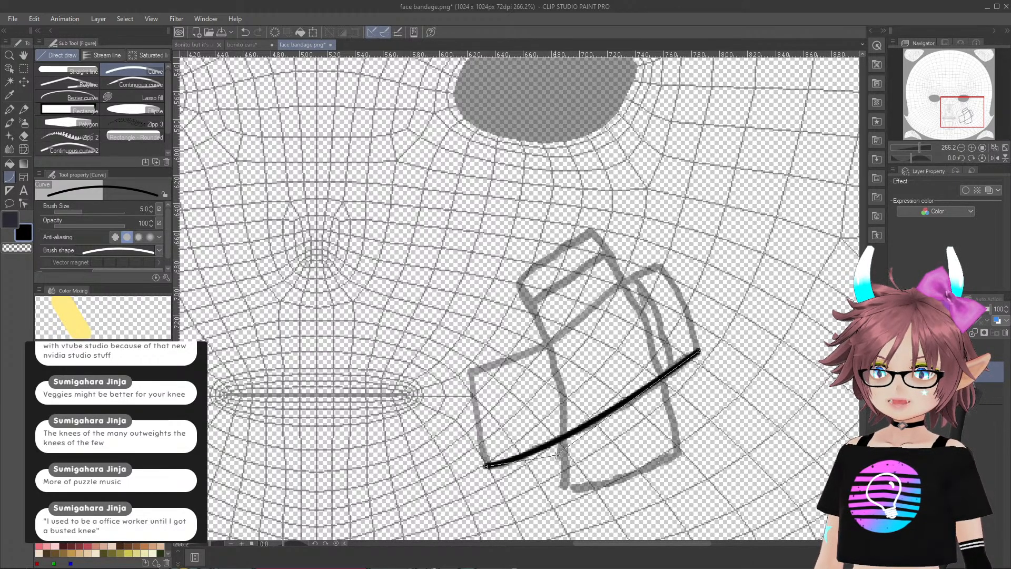
{"action": "left_click", "coordinate": [572, 450]}
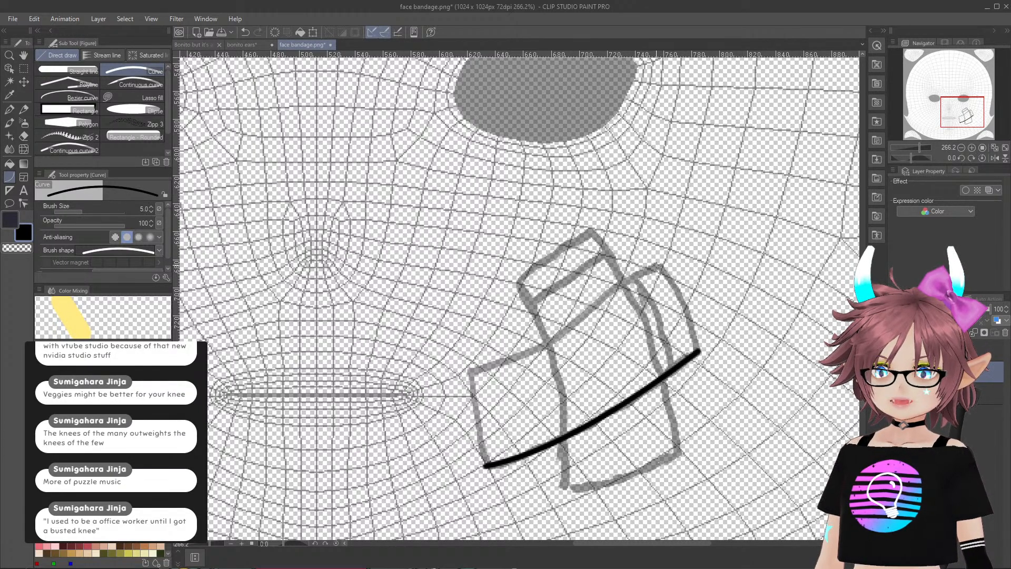
{"action": "left_click_drag", "start_coordinate": [658, 262], "coordinate": [698, 353]}
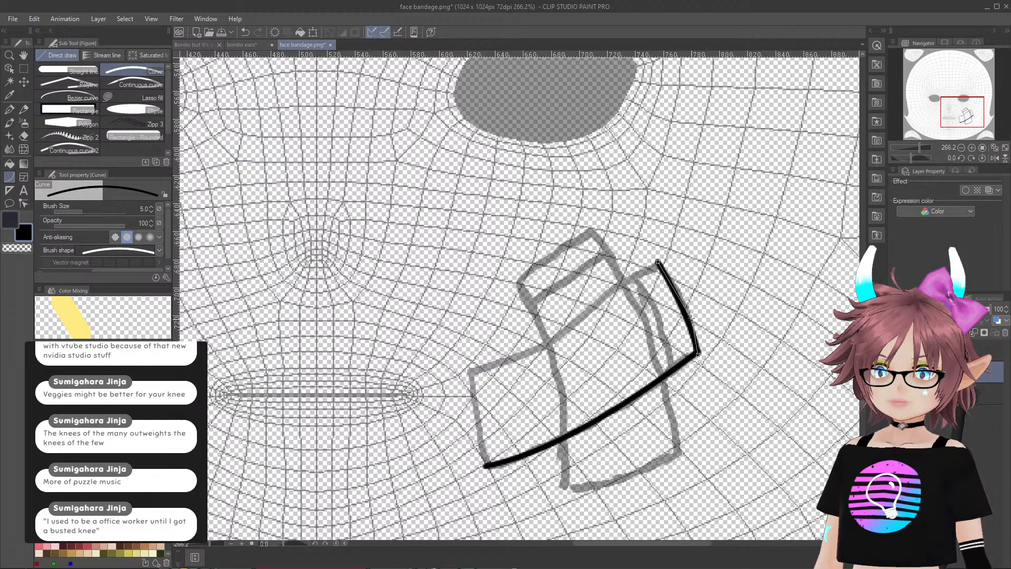
{"action": "left_click", "coordinate": [668, 275]}
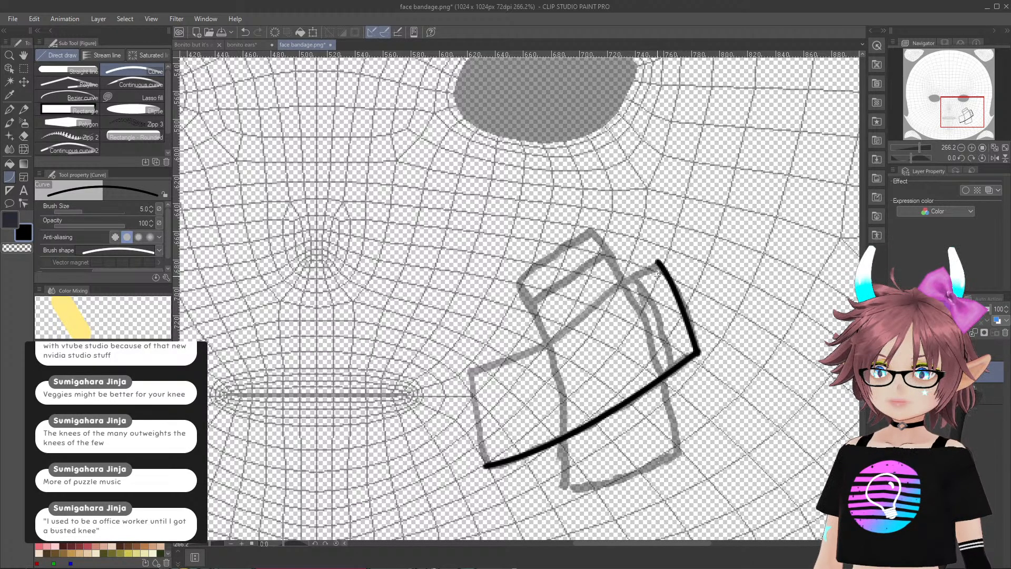
{"action": "left_click_drag", "start_coordinate": [657, 262], "coordinate": [423, 394]}
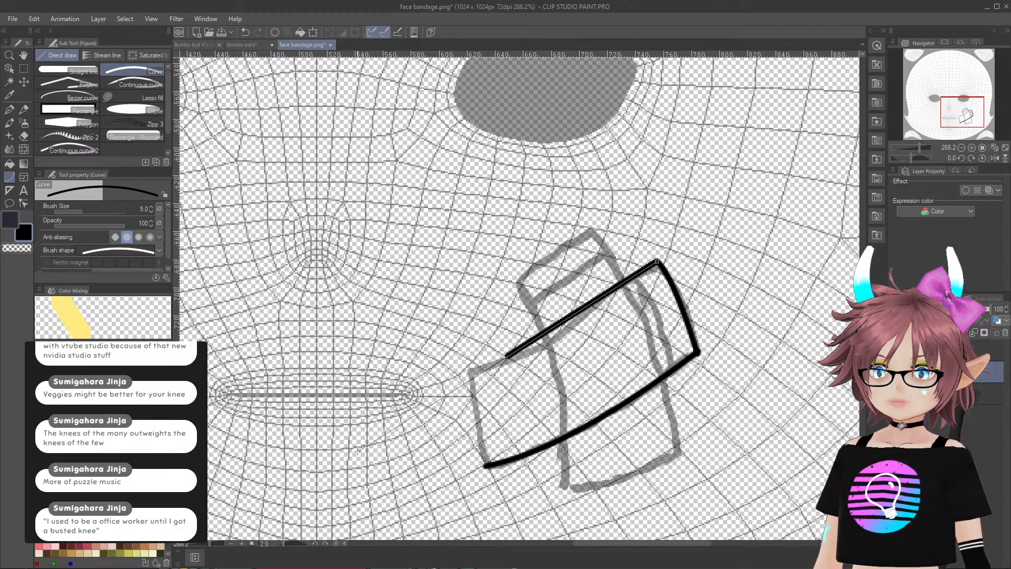
{"action": "left_click", "coordinate": [368, 443]}
{"action": "key", "text": "ctrl+z"}
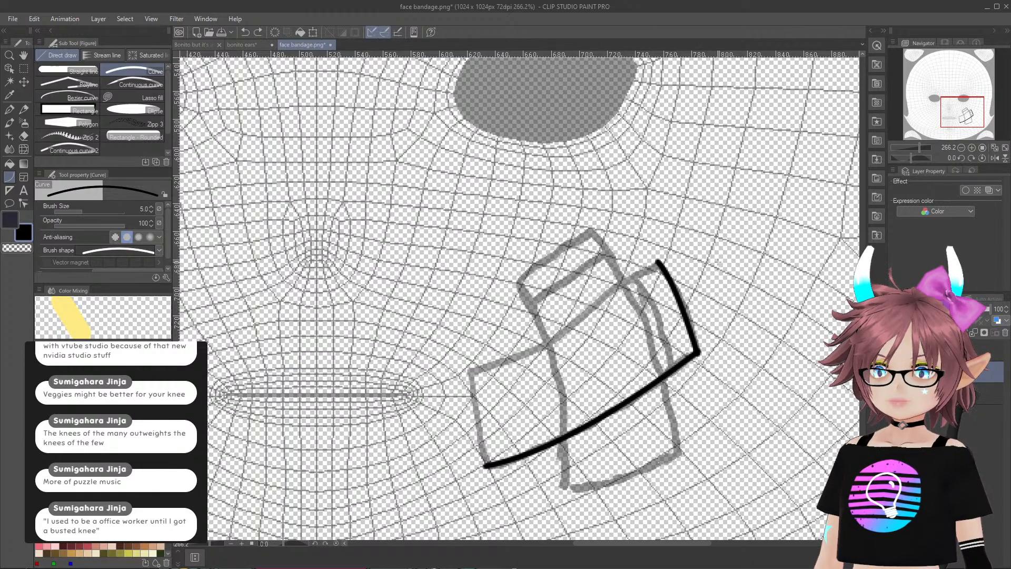
- Ink the upper long edge and the left end of the front bandage strip to close its outline
{"action": "left_click_drag", "start_coordinate": [657, 261], "coordinate": [468, 371]}
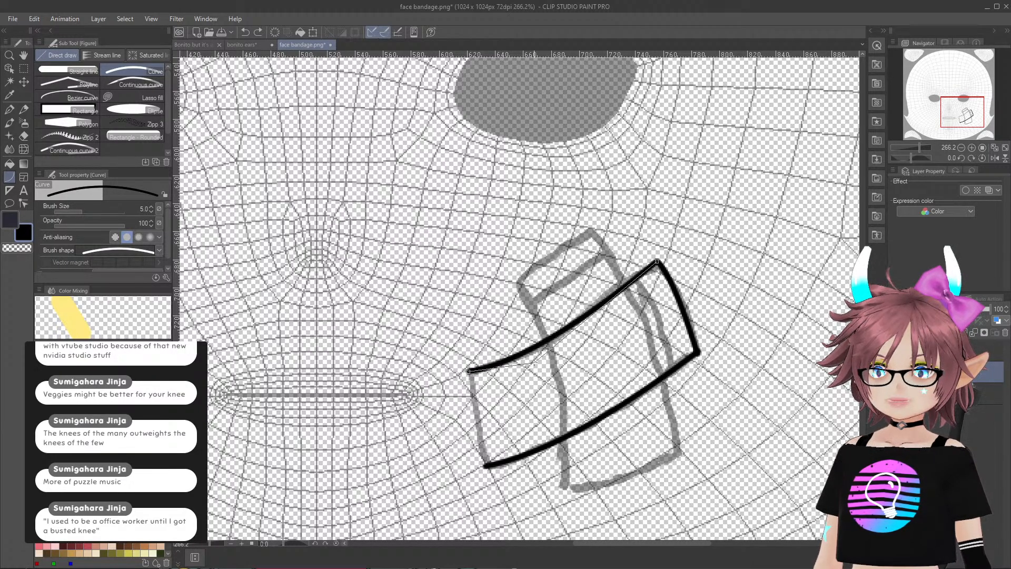
{"action": "left_click", "coordinate": [534, 363]}
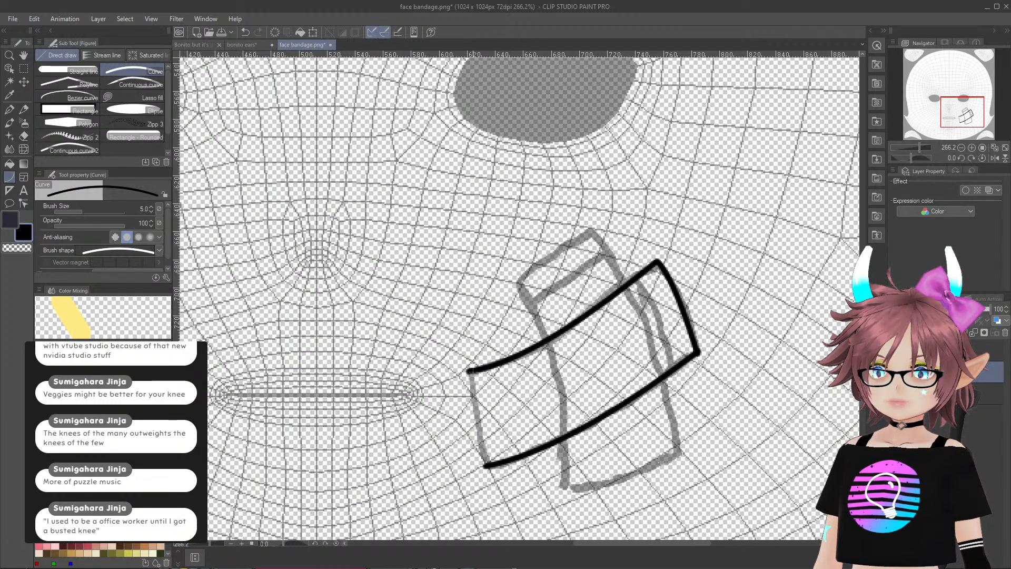
{"action": "left_click_drag", "start_coordinate": [467, 371], "coordinate": [486, 466]}
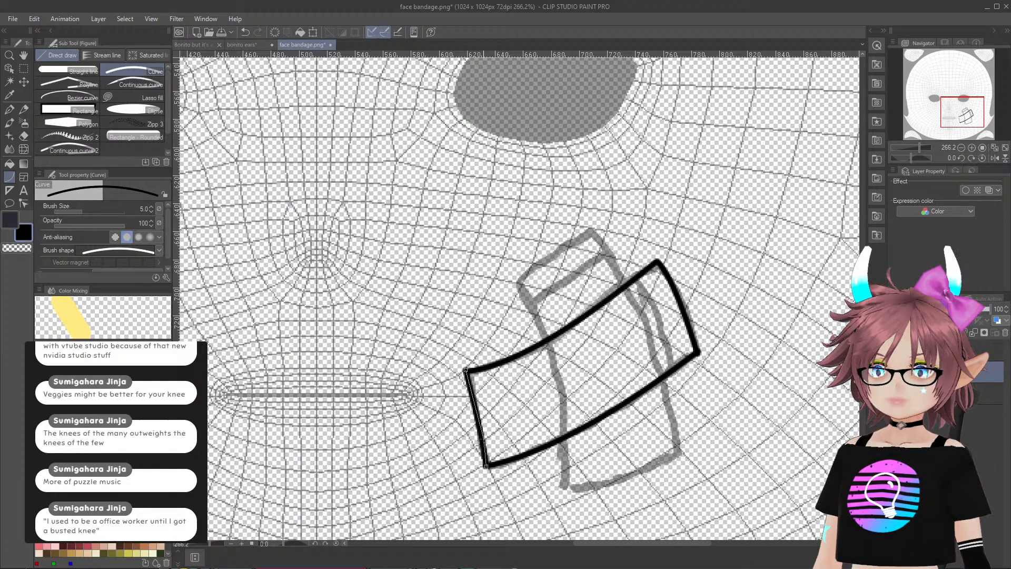
{"action": "left_click", "coordinate": [477, 419]}
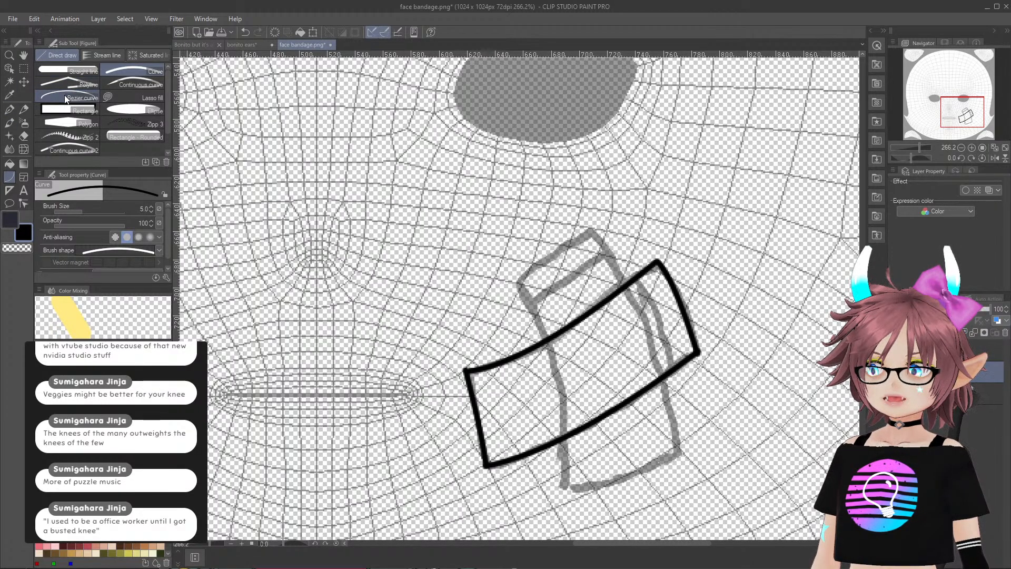
- Draw a short tapered line inside the front strip with Continuous curve, along the sketched left line of the pad without touching the edges
{"action": "left_click", "coordinate": [143, 85]}
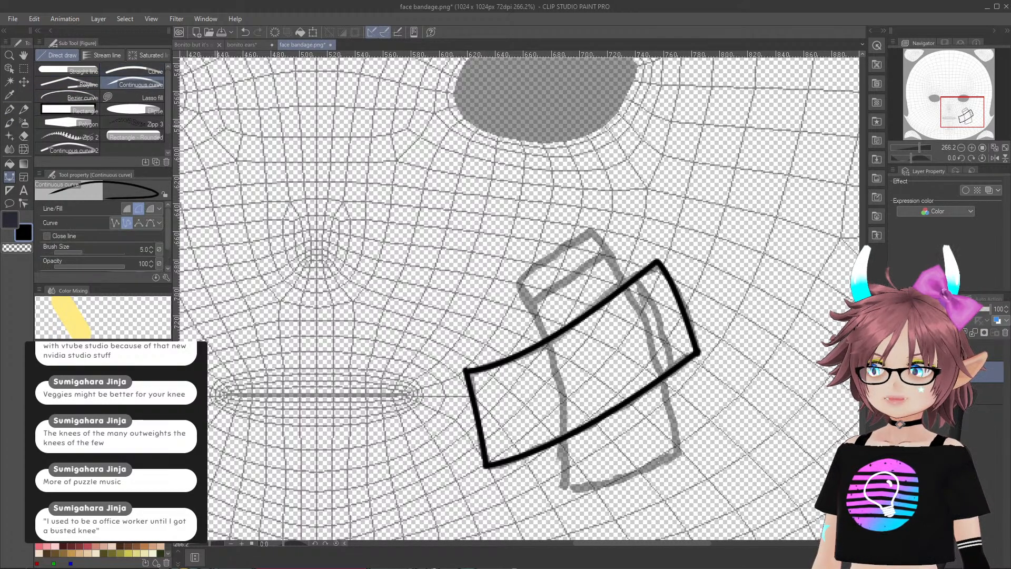
{"action": "left_click", "coordinate": [551, 359]}
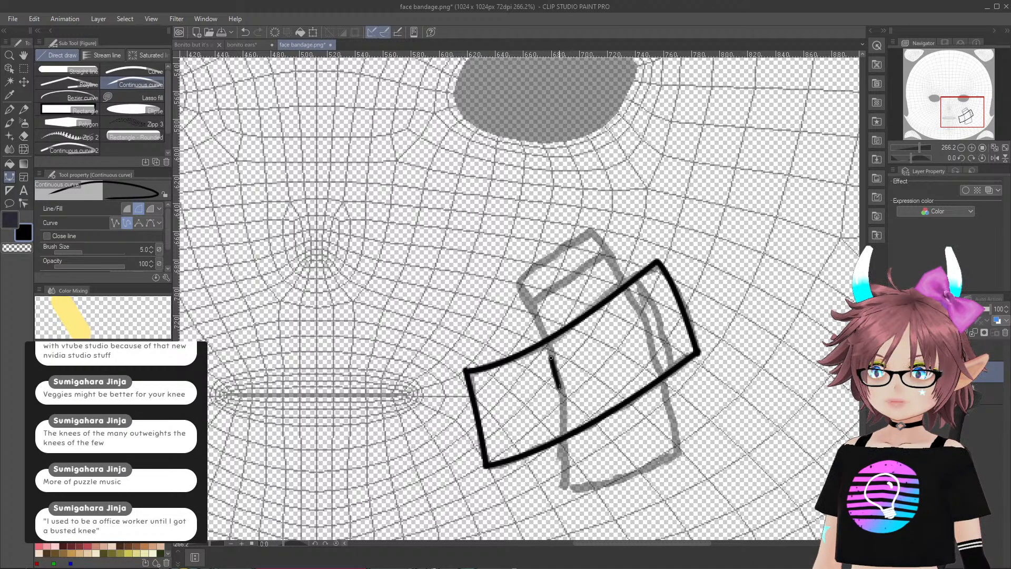
{"action": "left_click", "coordinate": [561, 388]}
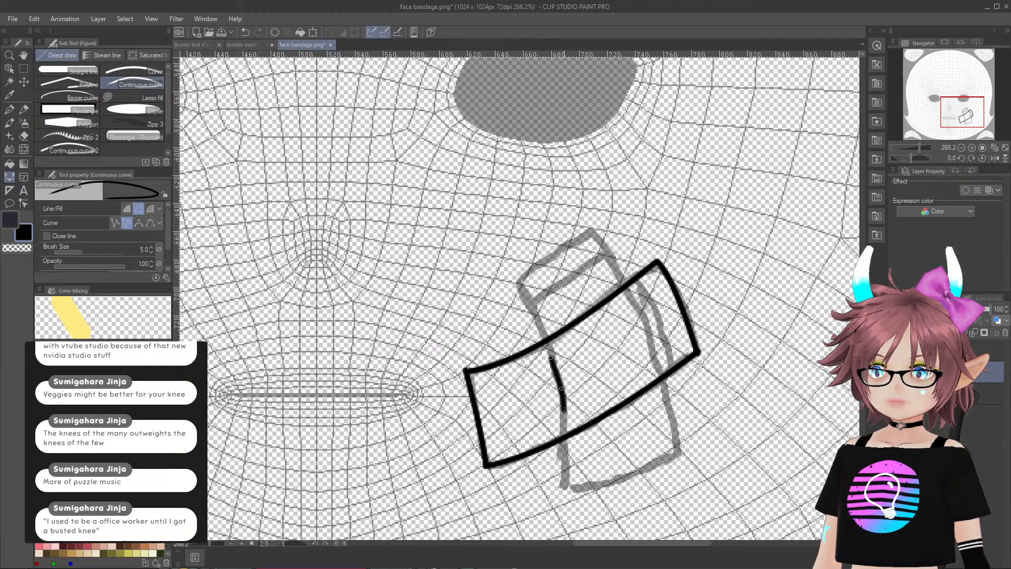
{"action": "double_click", "coordinate": [564, 414]}
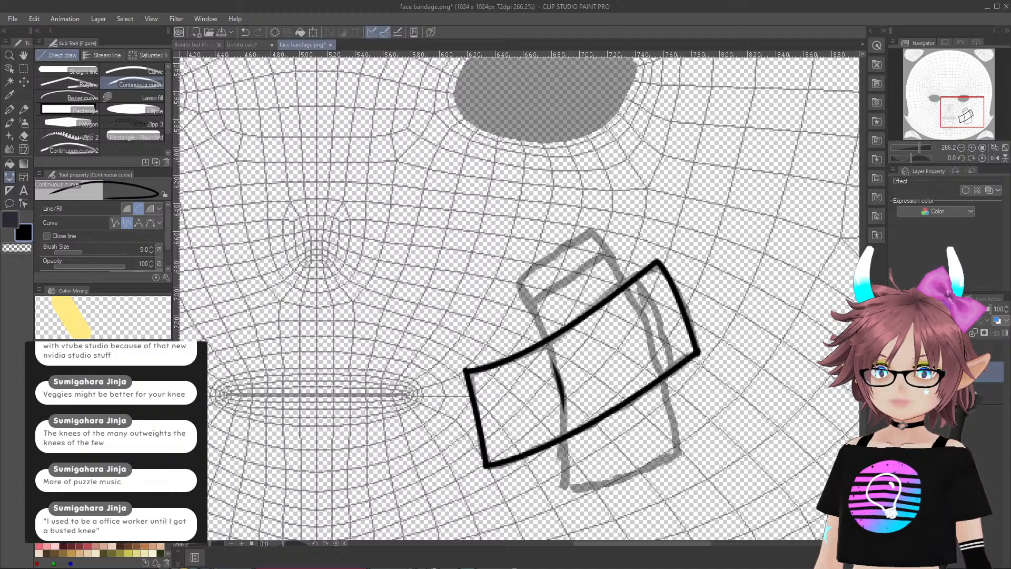
- Toggle the visibility of the face guide and sketch layers to check the inked bandage lines on their own
{"action": "left_click", "coordinate": [894, 372]}
{"action": "left_click", "coordinate": [895, 372]}
{"action": "left_click", "coordinate": [894, 394]}
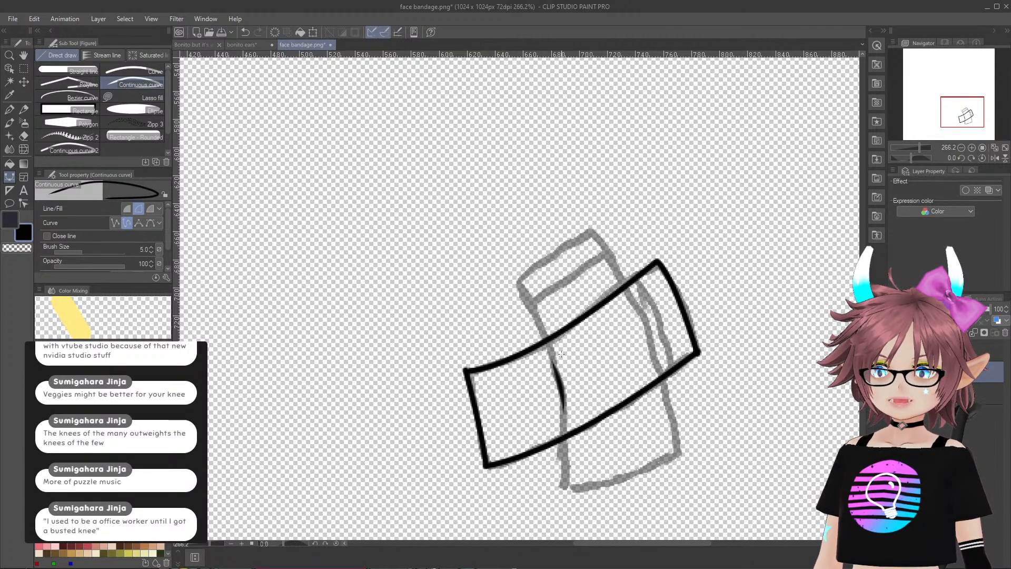
{"action": "left_click", "coordinate": [895, 394]}
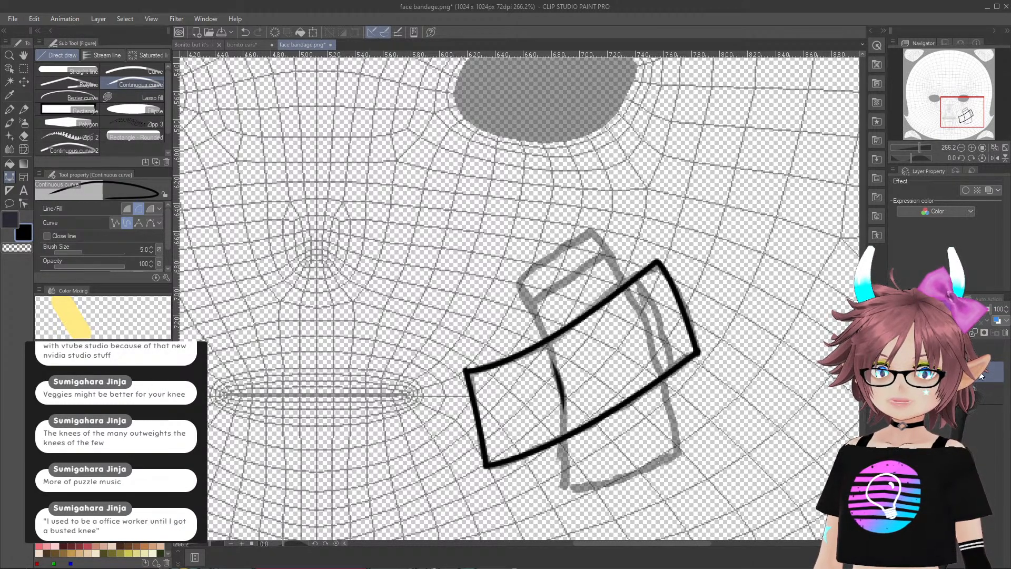
{"action": "left_click", "coordinate": [894, 394]}
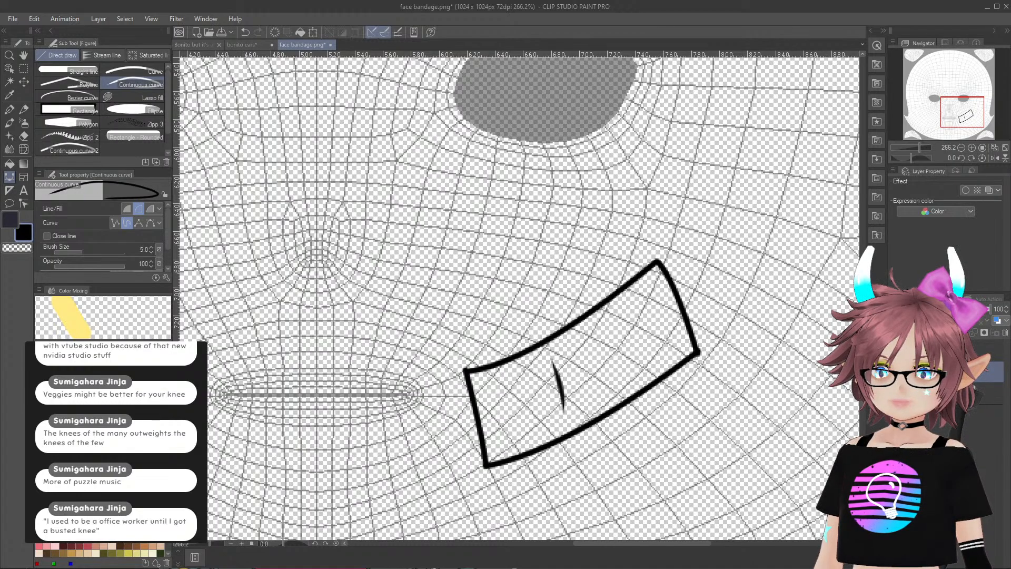
{"action": "left_click", "coordinate": [895, 393]}
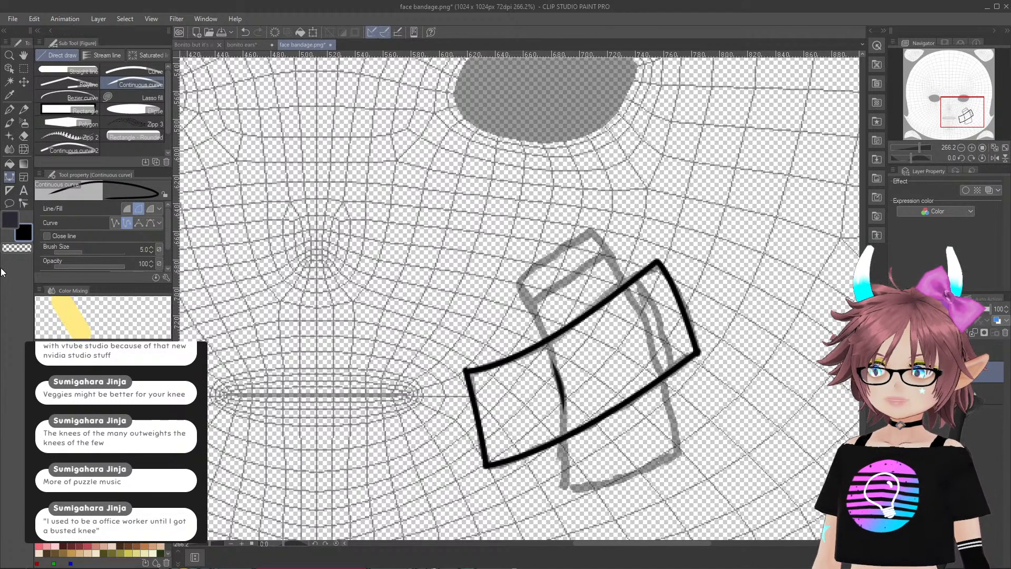
- Ink the left edge of the rear strip's upper end with the Curve tool, down to the front strip
{"action": "left_click", "coordinate": [147, 69]}
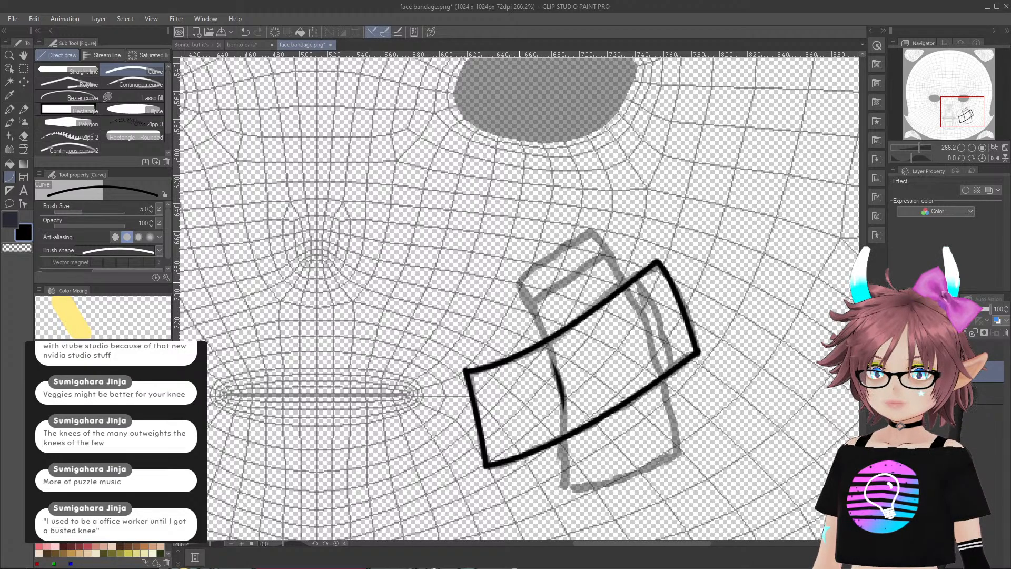
{"action": "left_click_drag", "start_coordinate": [519, 282], "coordinate": [548, 340]}
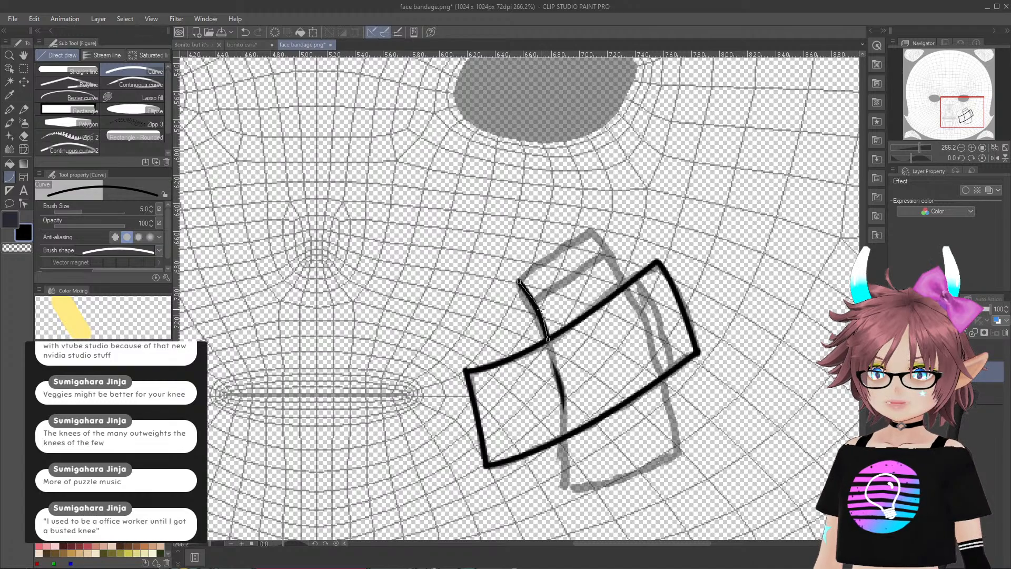
{"action": "left_click", "coordinate": [548, 340]}
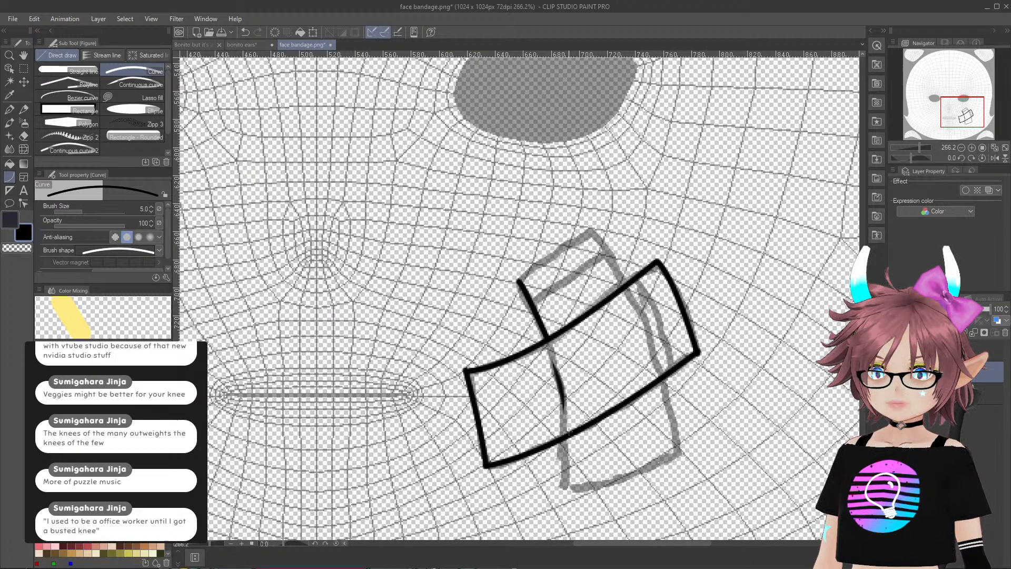
{"action": "left_click", "coordinate": [567, 436]}
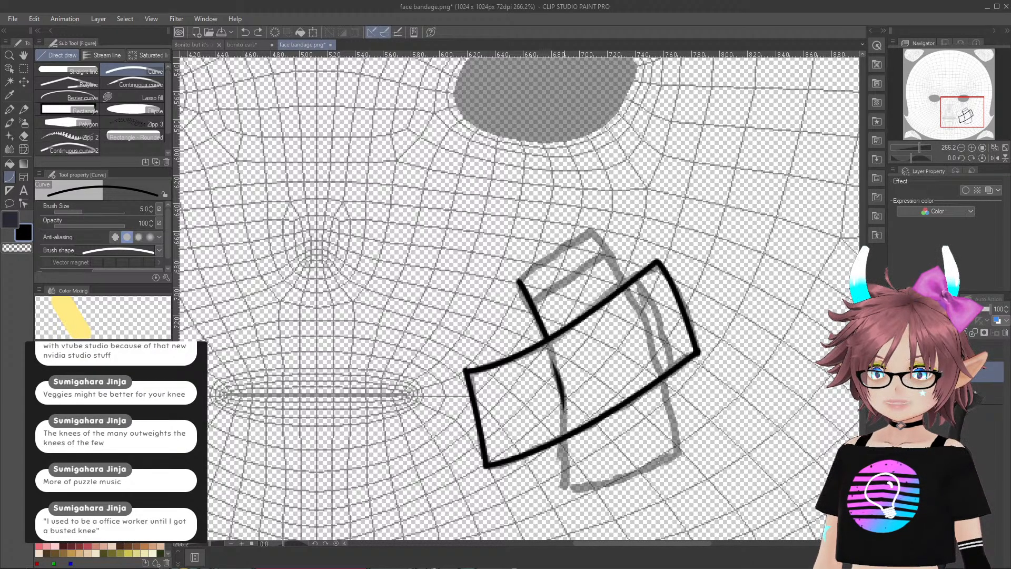
{"action": "left_click_drag", "start_coordinate": [569, 433], "coordinate": [568, 493]}
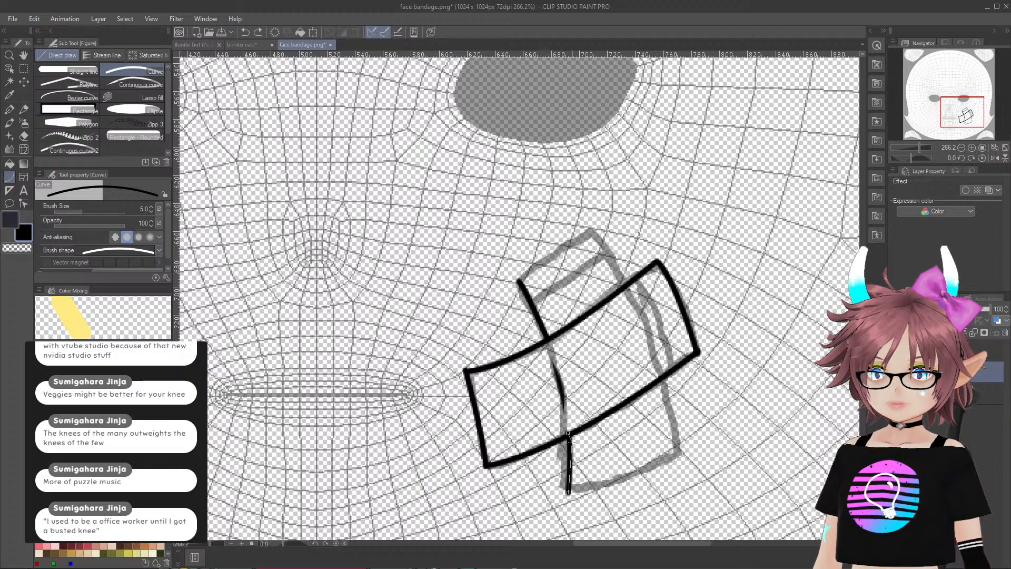
{"action": "left_click", "coordinate": [573, 442]}
{"action": "left_click_drag", "start_coordinate": [572, 442], "coordinate": [654, 433]}
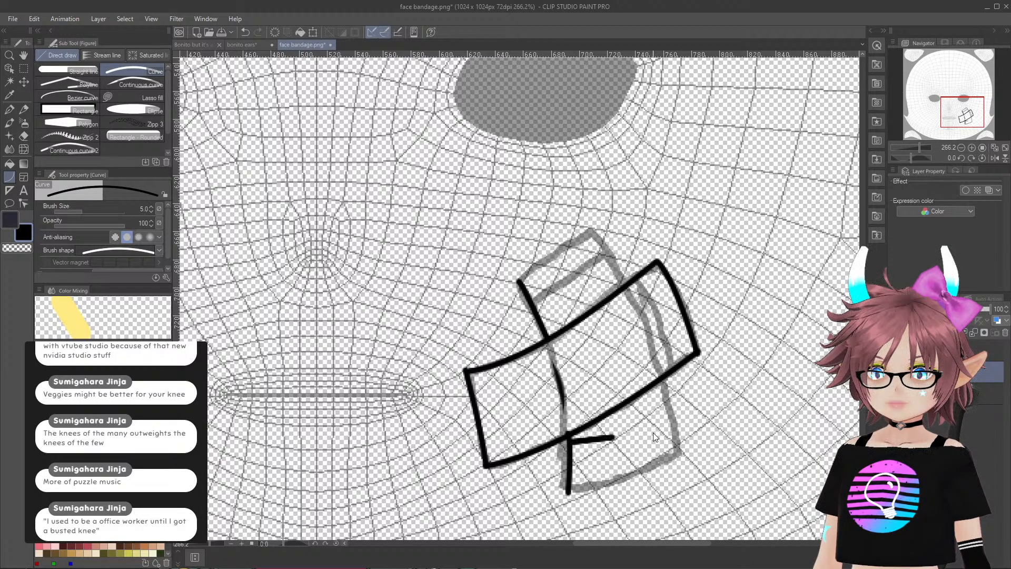
{"action": "key", "text": "ctrl+z"}
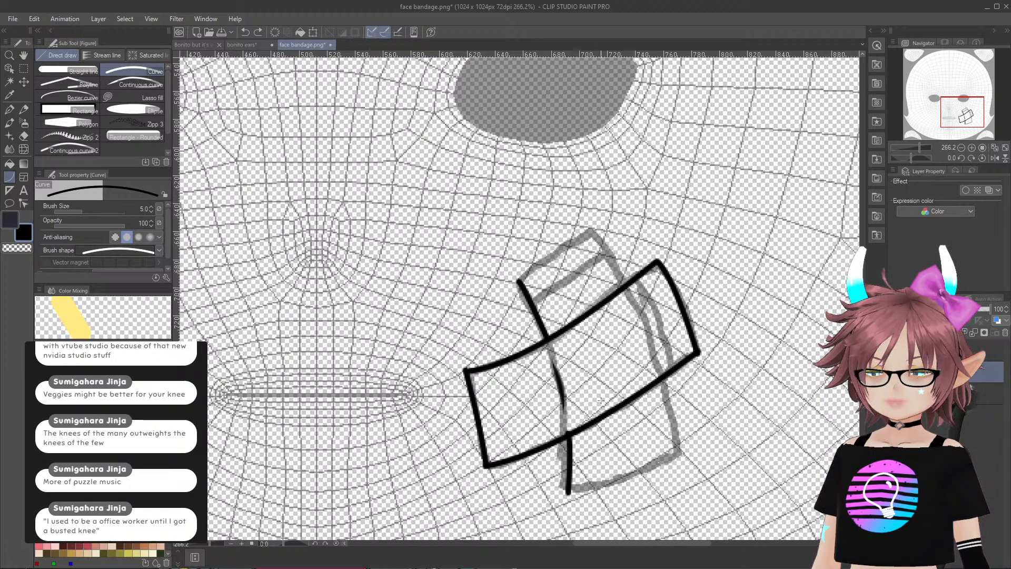
{"action": "key", "text": "ctrl+z"}
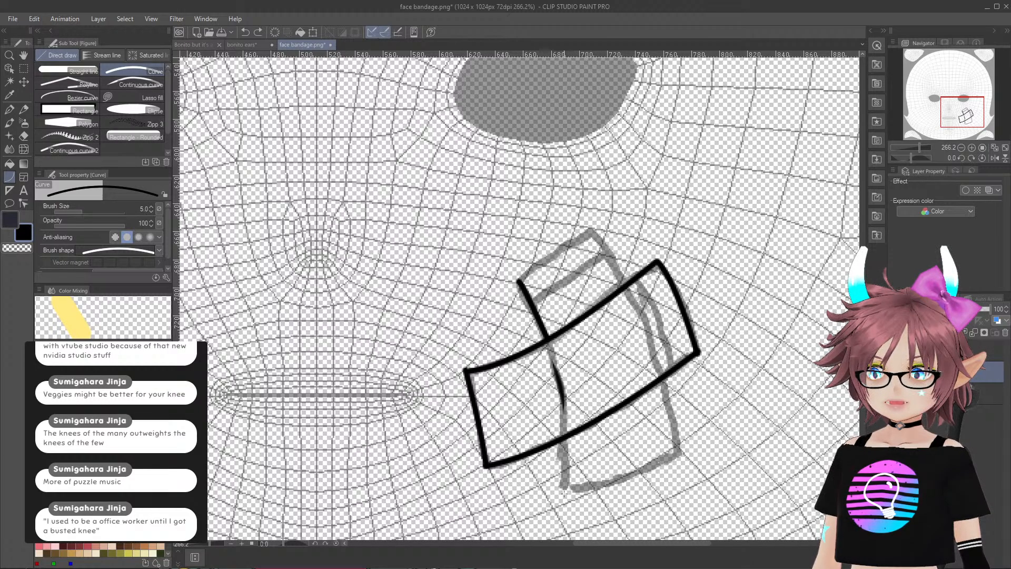
- Ink the left edge and the bottom edge of the rear strip's lower end, below the front strip
{"action": "left_click_drag", "start_coordinate": [564, 494], "coordinate": [565, 436]}
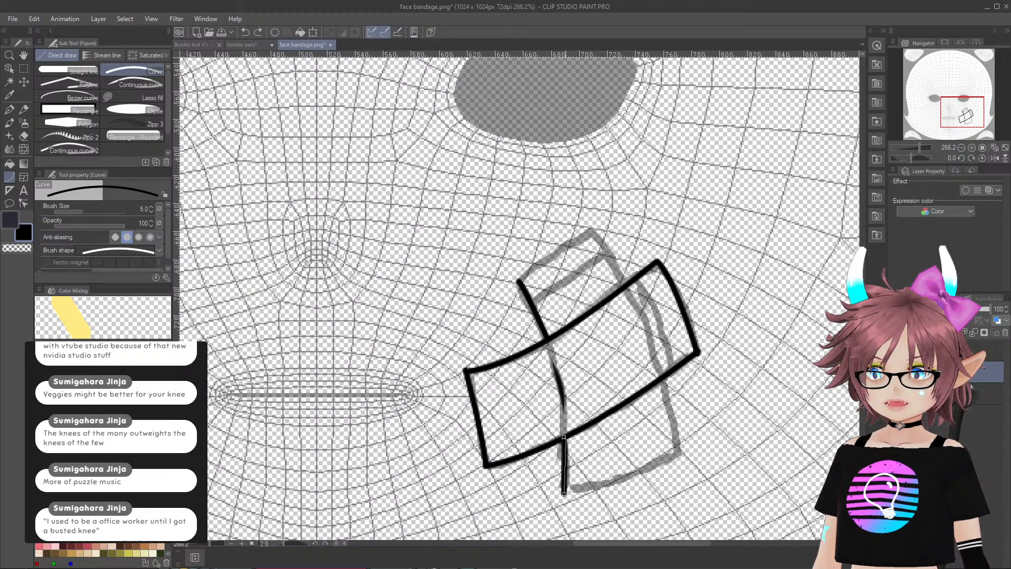
{"action": "left_click", "coordinate": [565, 466]}
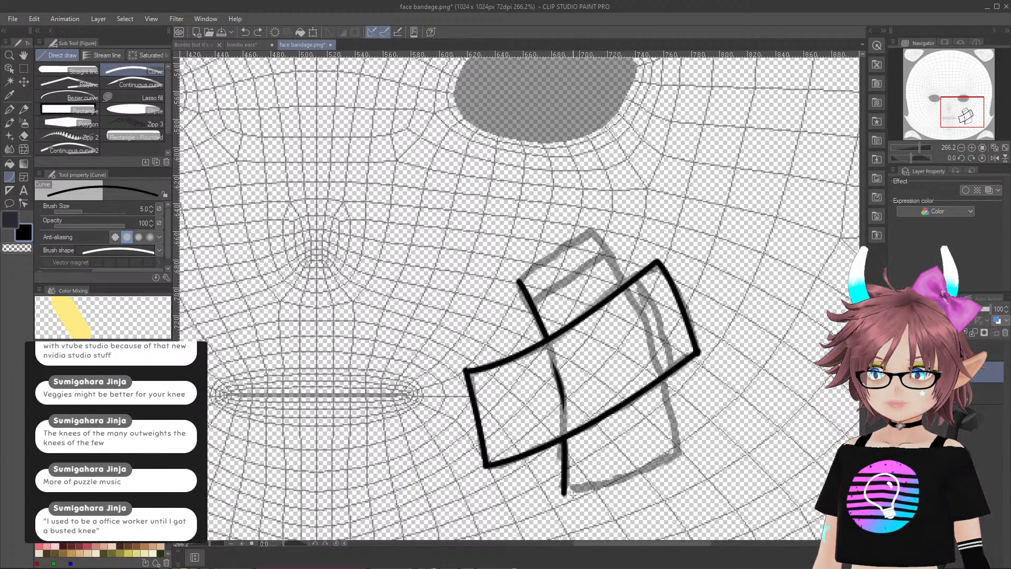
{"action": "left_click_drag", "start_coordinate": [562, 492], "coordinate": [680, 450]}
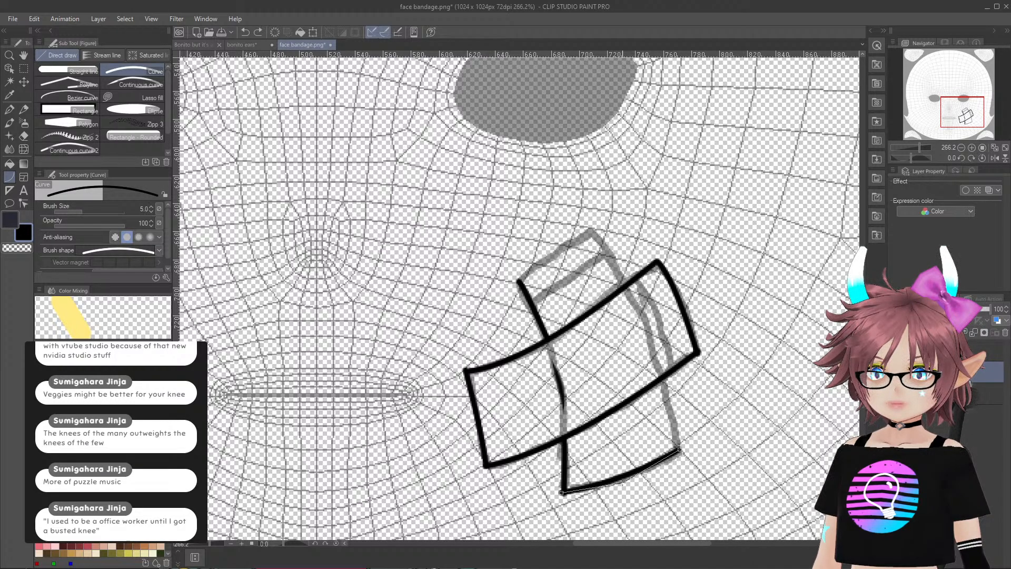
{"action": "left_click", "coordinate": [623, 480]}
{"action": "left_click", "coordinate": [625, 480]}
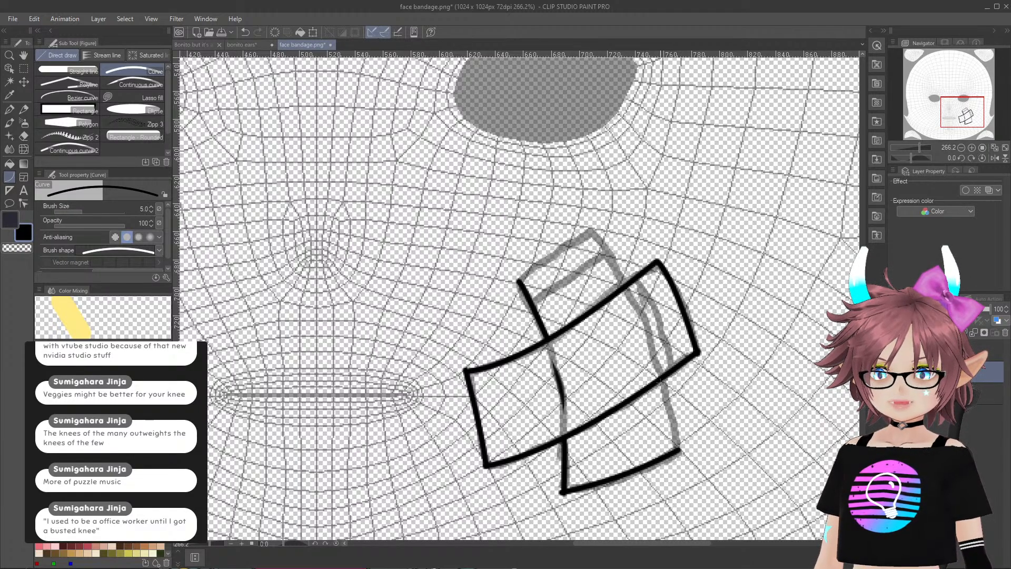
- Ink the rear strip's right edge on both sides of the front strip, first the lower part and then the upper part
{"action": "left_click_drag", "start_coordinate": [661, 379], "coordinate": [679, 450]}
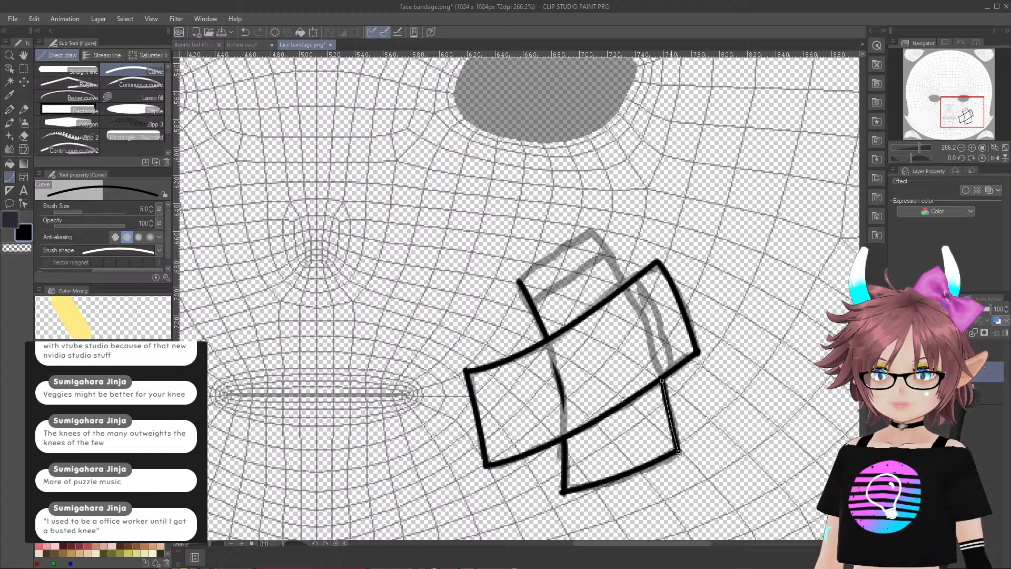
{"action": "left_click", "coordinate": [673, 420]}
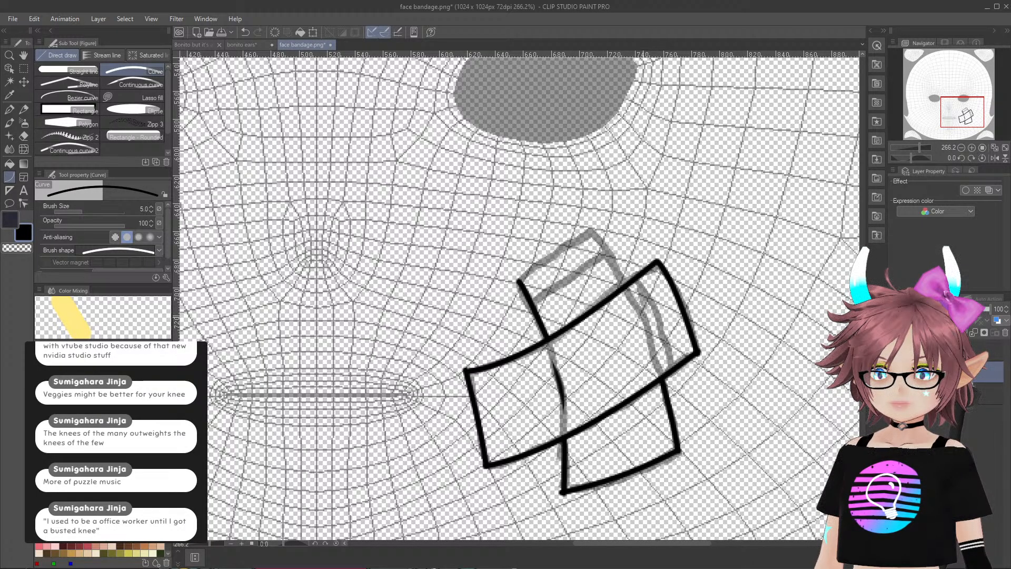
{"action": "left_click_drag", "start_coordinate": [625, 285], "coordinate": [591, 231]}
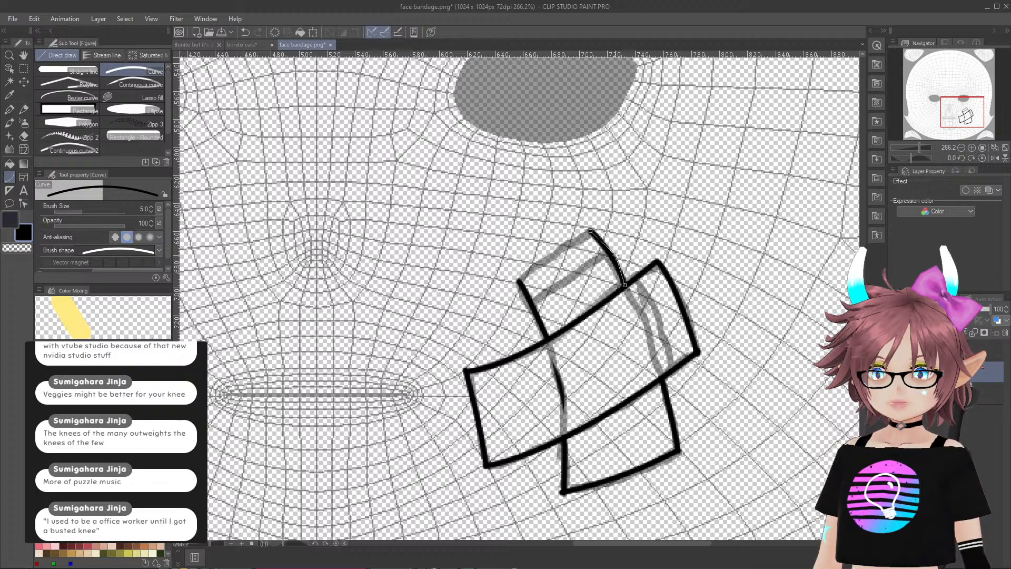
{"action": "left_click", "coordinate": [614, 255]}
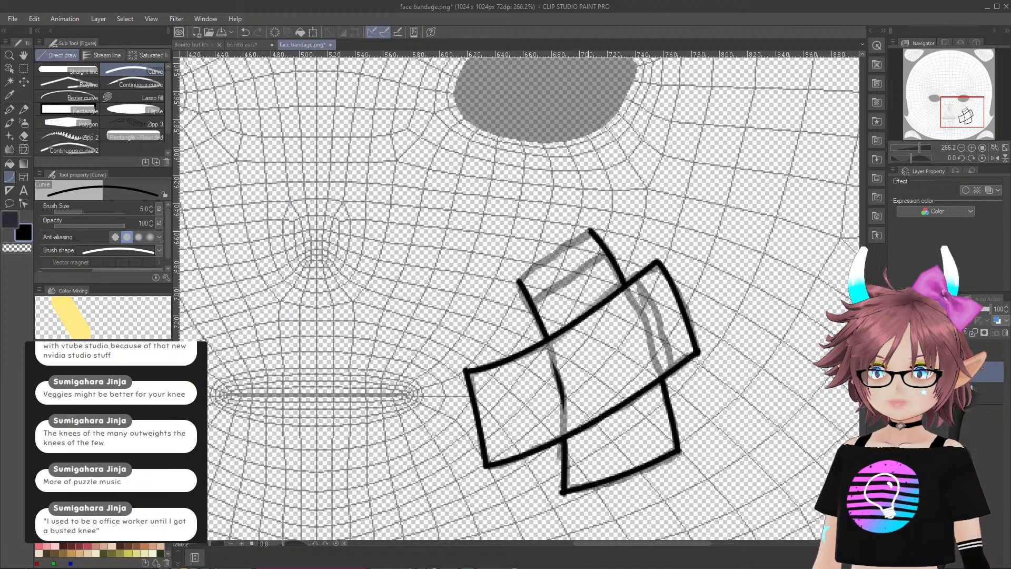
{"action": "left_click_drag", "start_coordinate": [590, 231], "coordinate": [510, 288]}
{"action": "key", "text": "ctrl+z"}
{"action": "key", "text": "ctrl+z"}
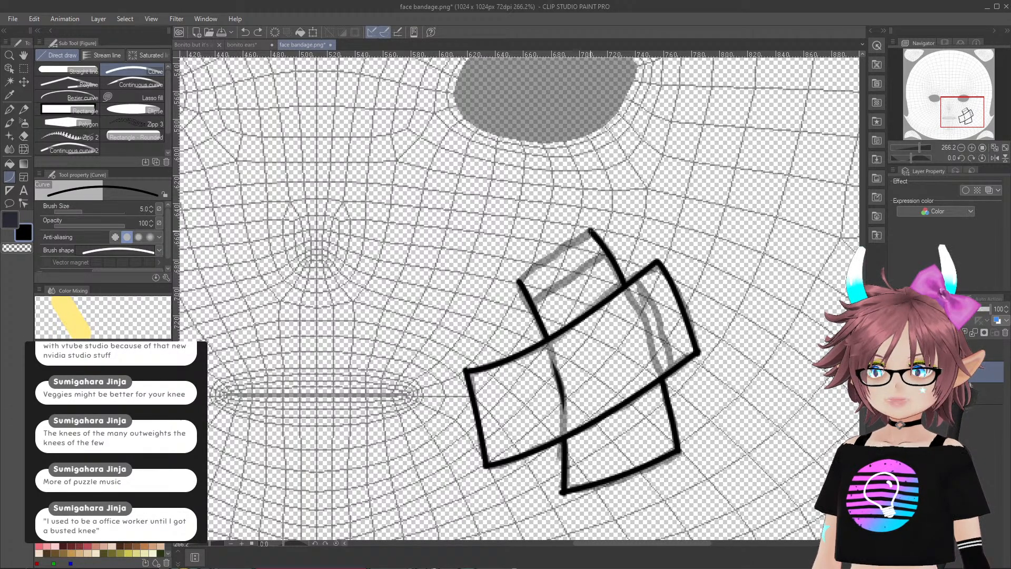
- Ink the top edge of the rear strip's upper end with the Curve tool, and undo the stray stroke inside it
{"action": "left_click_drag", "start_coordinate": [591, 230], "coordinate": [520, 279]}
{"action": "left_click_drag", "start_coordinate": [520, 284], "coordinate": [517, 282]}
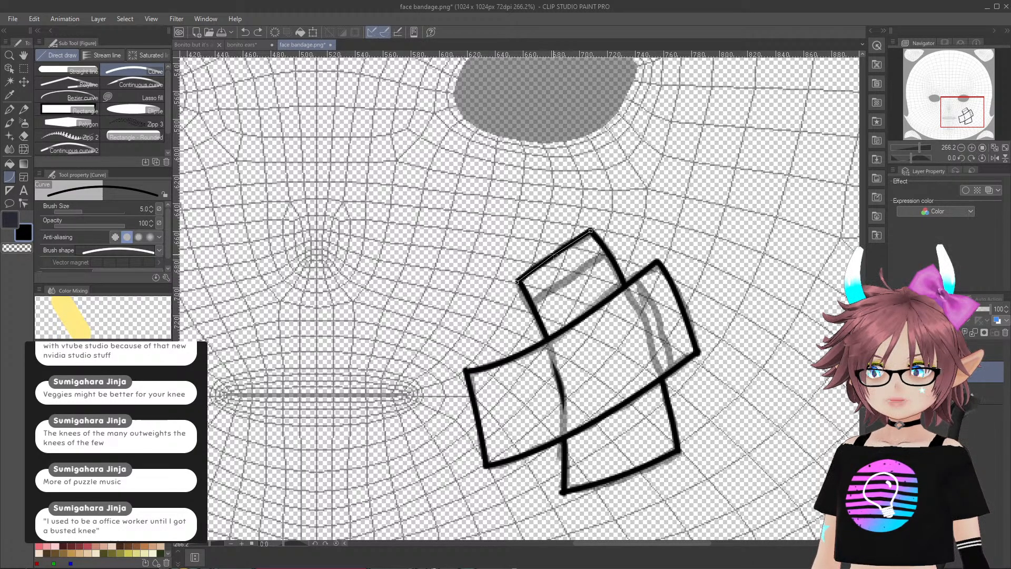
{"action": "left_click", "coordinate": [550, 253]}
{"action": "left_click_drag", "start_coordinate": [550, 254], "coordinate": [602, 263]}
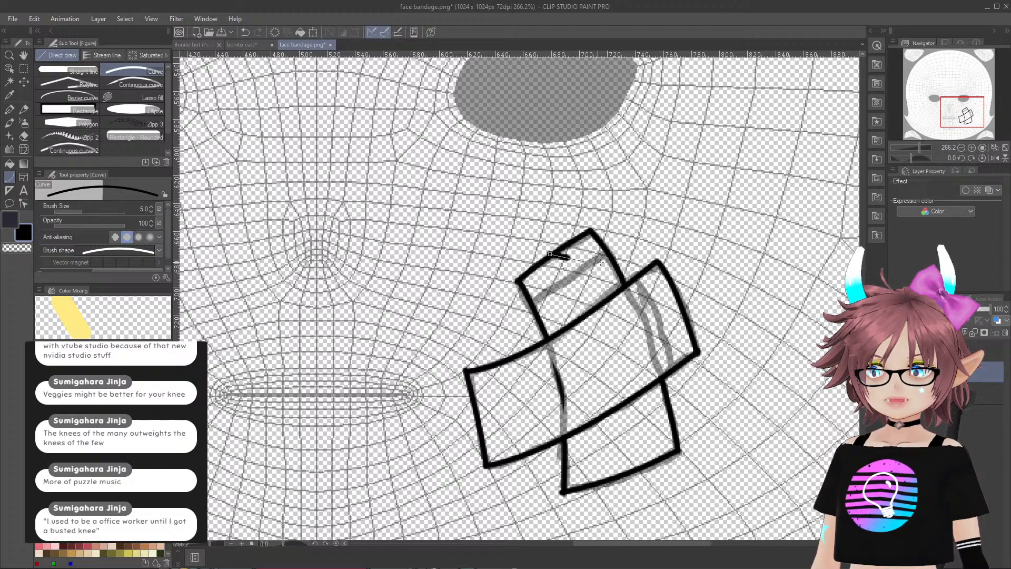
{"action": "left_click", "coordinate": [801, 266]}
{"action": "key", "text": "ctrl+z"}
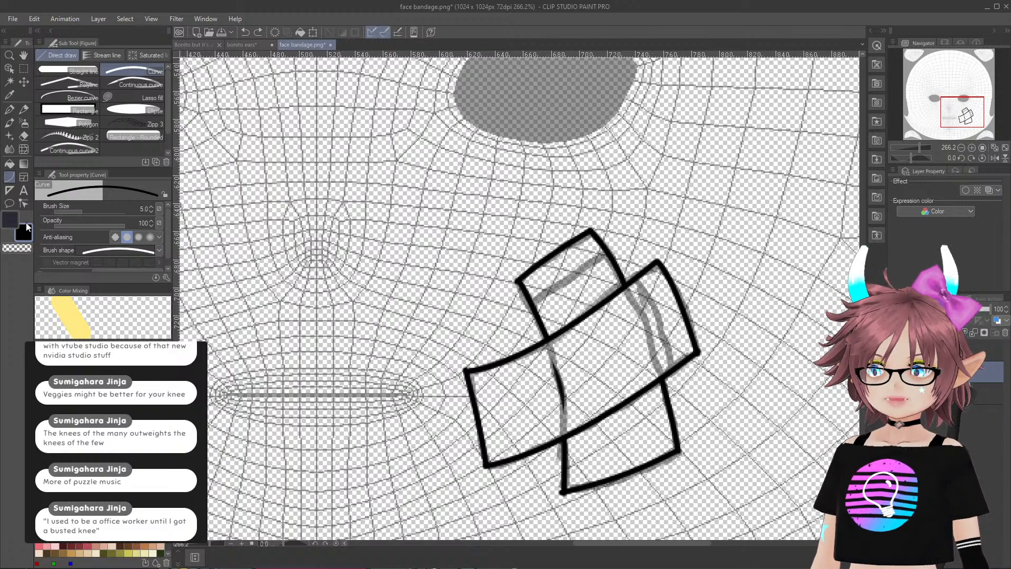
- Try to draw a short crease across the front strip's right part with the Continuous curve tool, and undo the attempts
{"action": "left_click", "coordinate": [138, 87]}
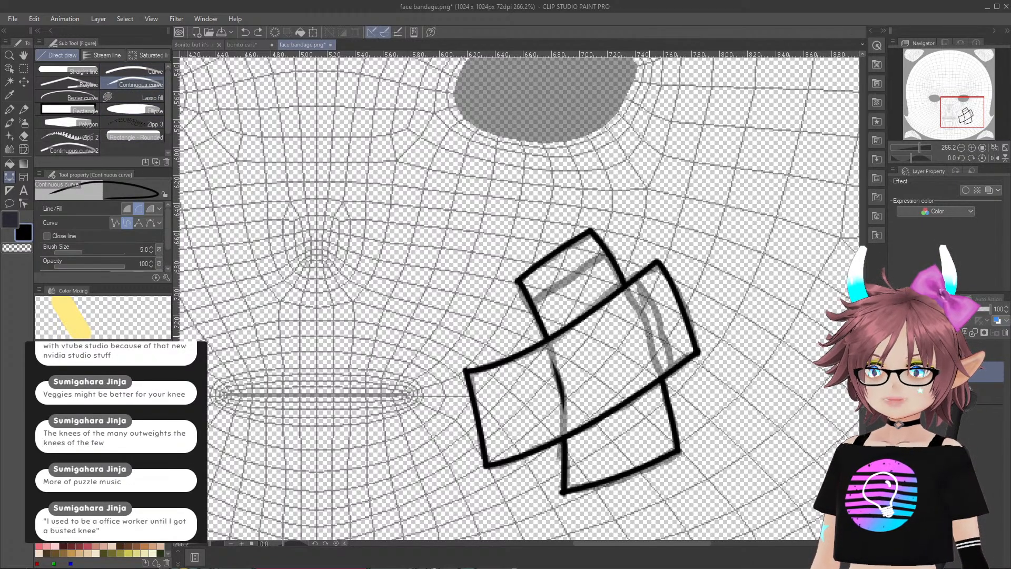
{"action": "left_click", "coordinate": [632, 307]}
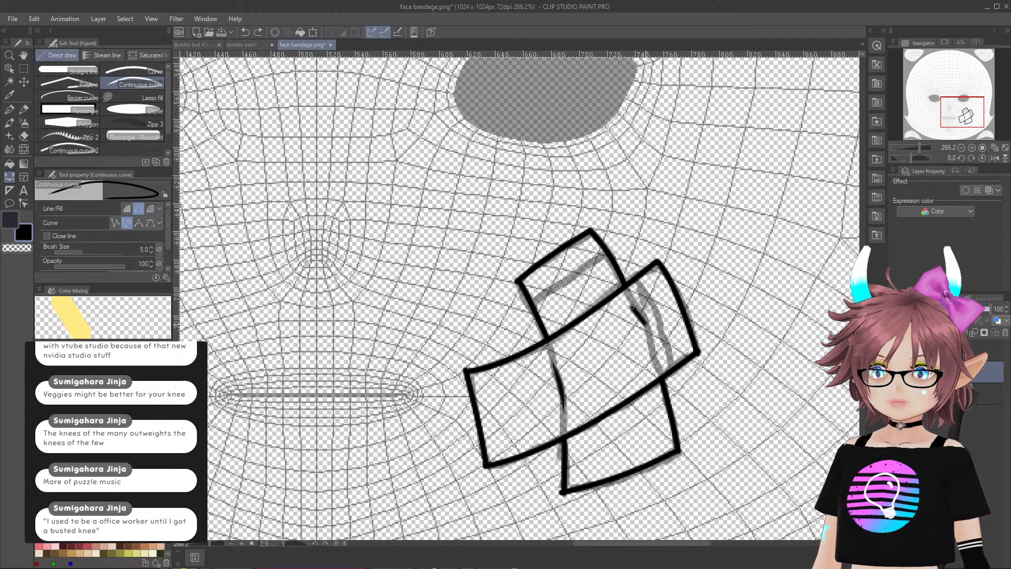
{"action": "left_click", "coordinate": [646, 324]}
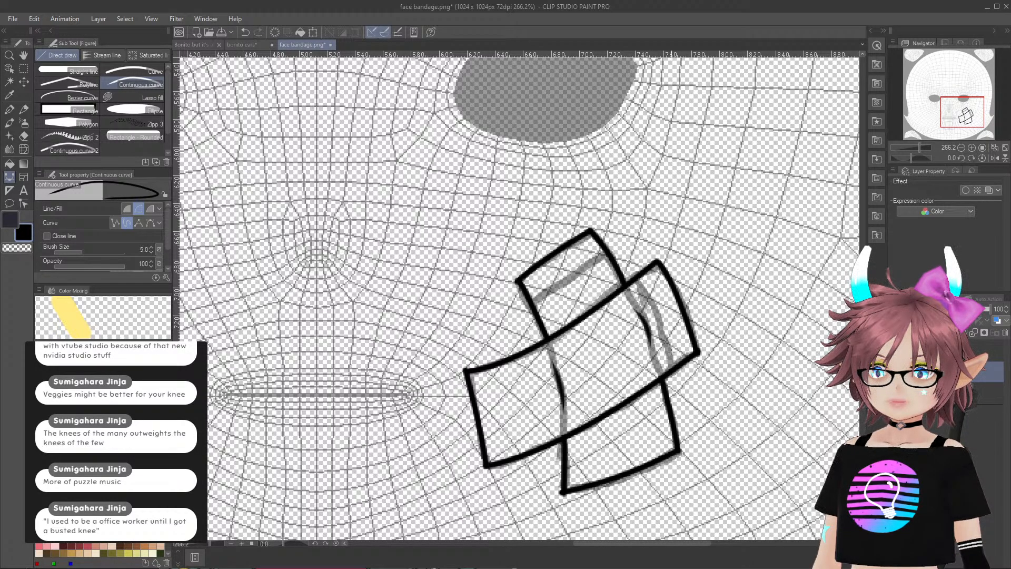
{"action": "double_click", "coordinate": [656, 346]}
{"action": "left_click", "coordinate": [656, 361]}
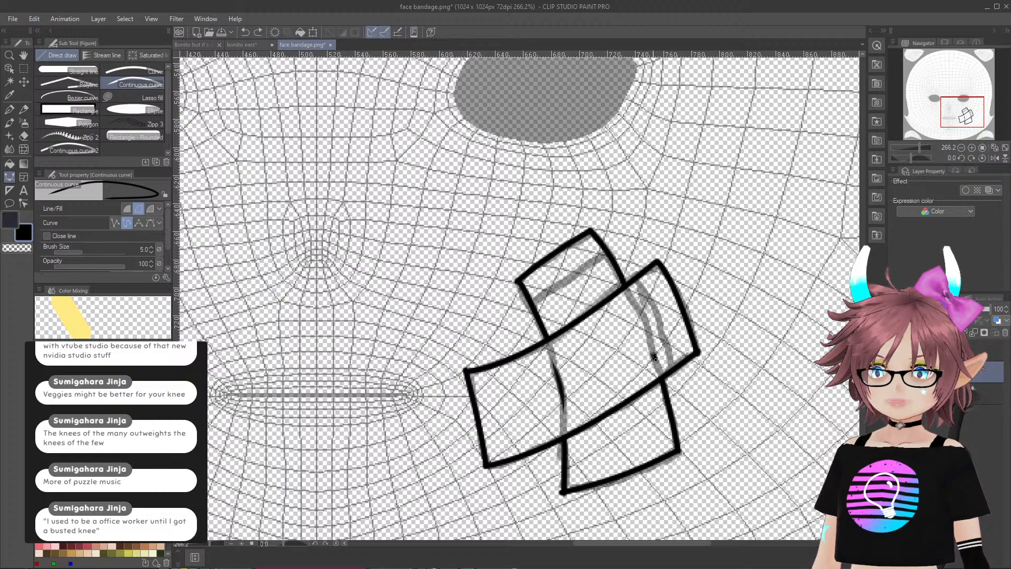
{"action": "double_click", "coordinate": [638, 313]}
{"action": "key", "text": "ctrl+z"}
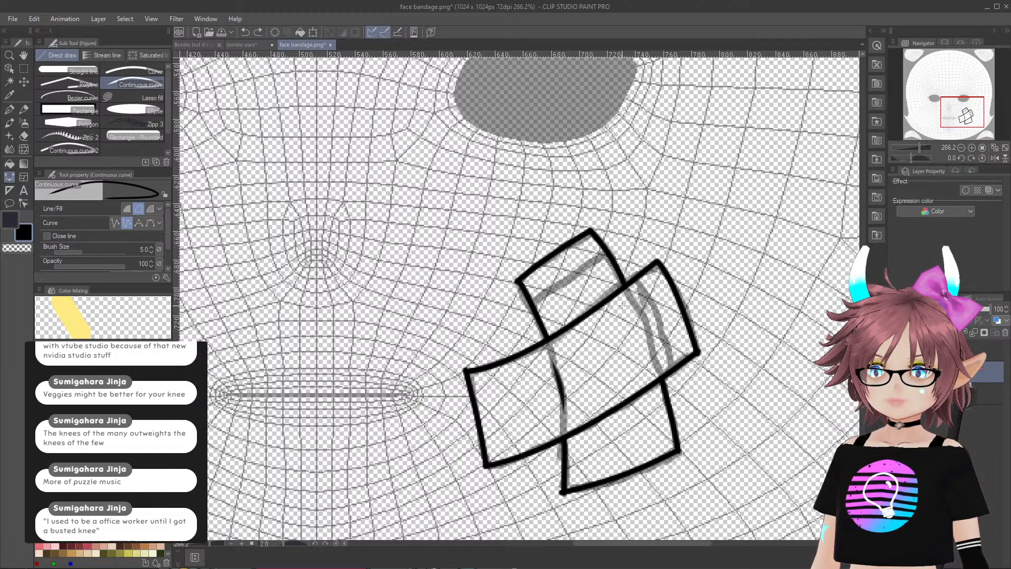
{"action": "key", "text": "ctrl+z"}
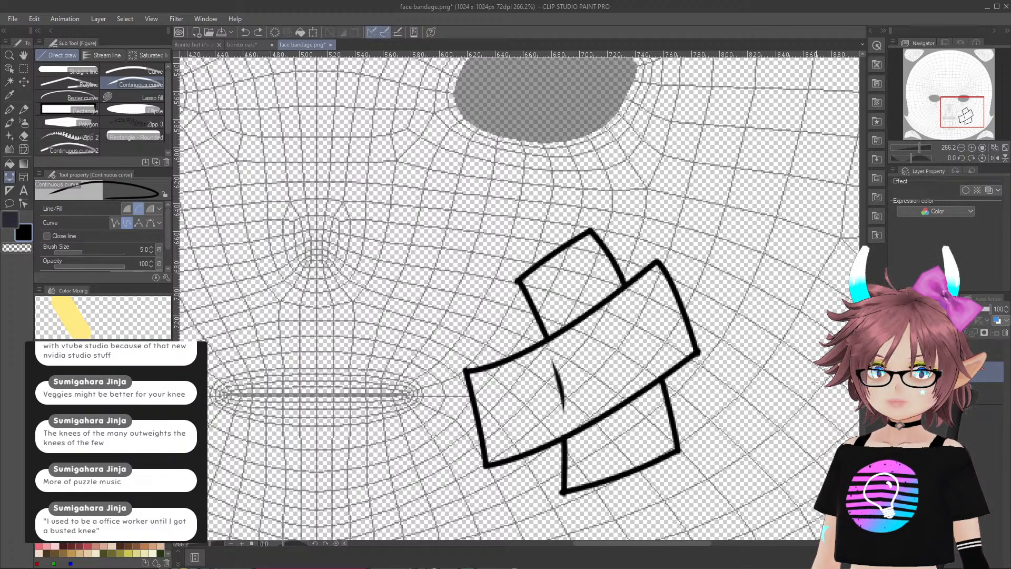
- Draw a short tapered crease on the front strip's right part with the Continuous curve tool, matching the left one
{"action": "left_click", "coordinate": [634, 311]}
{"action": "left_click", "coordinate": [643, 329]}
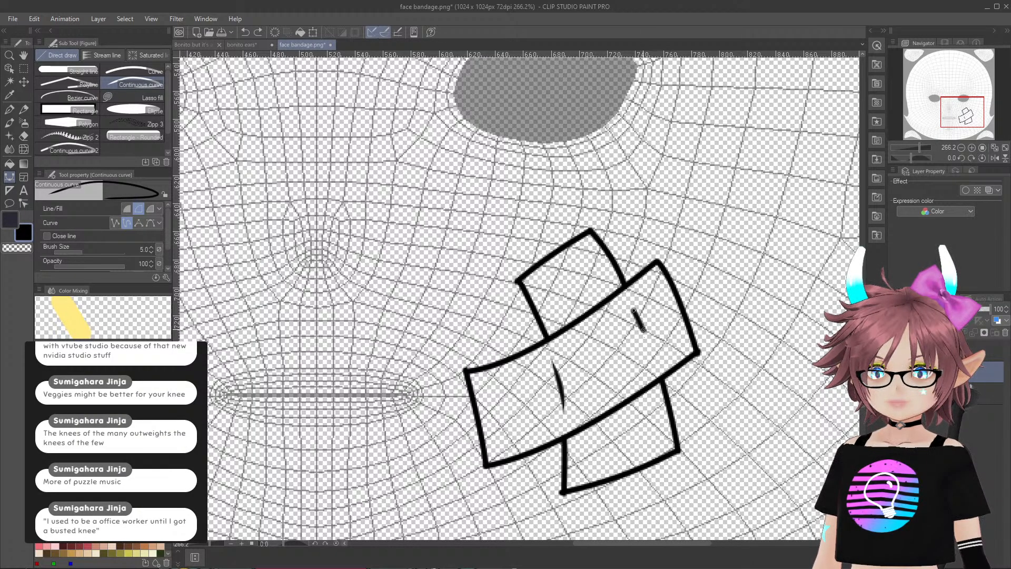
{"action": "double_click", "coordinate": [654, 362]}
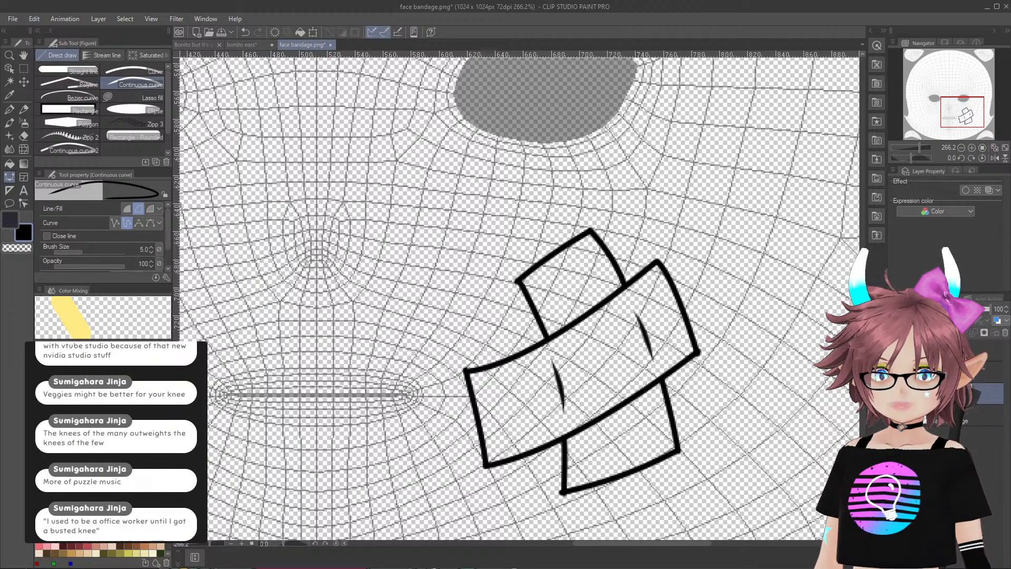
- Toggle the visibility of the bandage line layer and select the layer beneath it for colouring
{"action": "left_click", "coordinate": [896, 372]}
{"action": "left_click", "coordinate": [896, 372]}
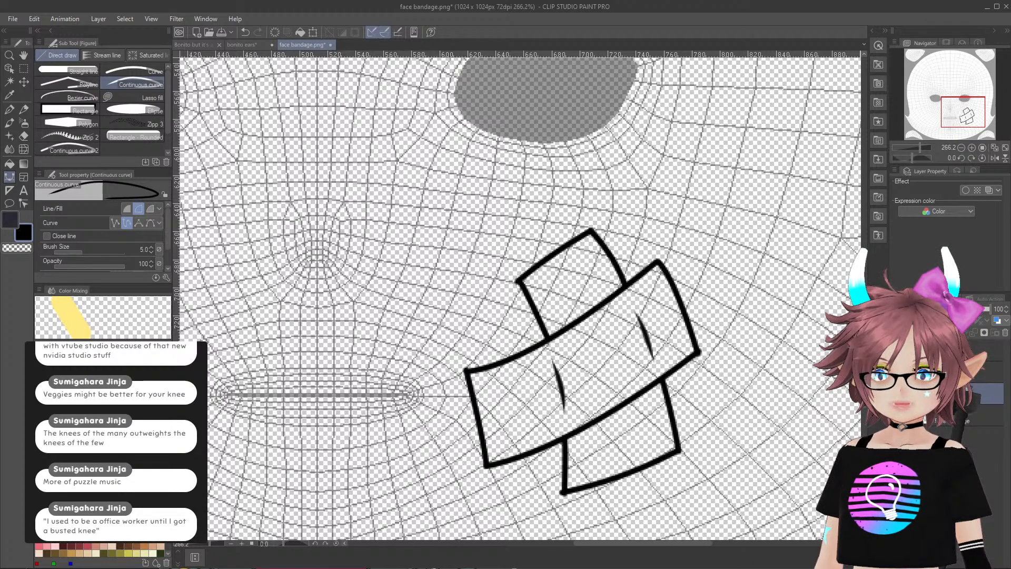
{"action": "left_click", "coordinate": [948, 372]}
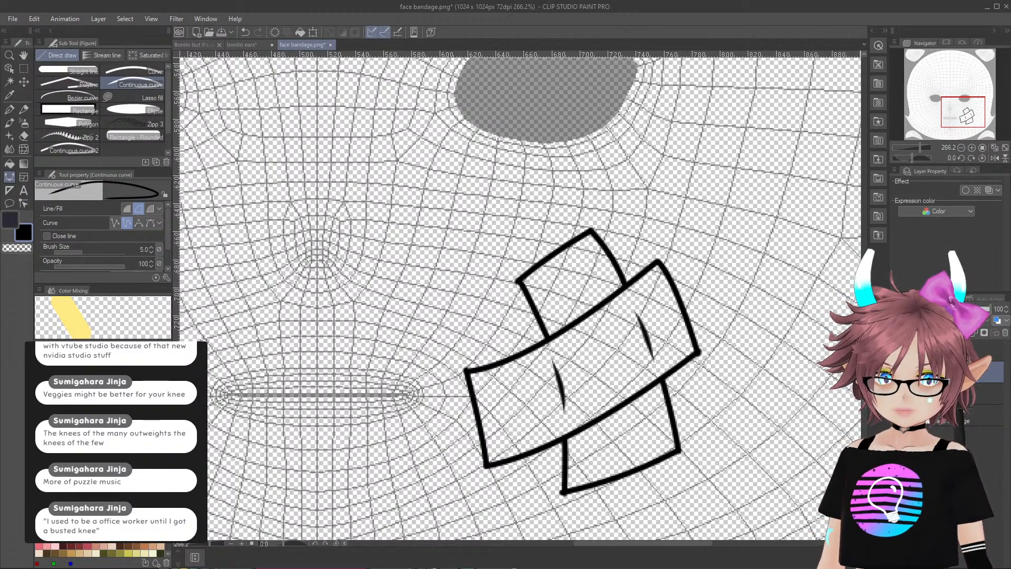
{"action": "left_click", "coordinate": [952, 393]}
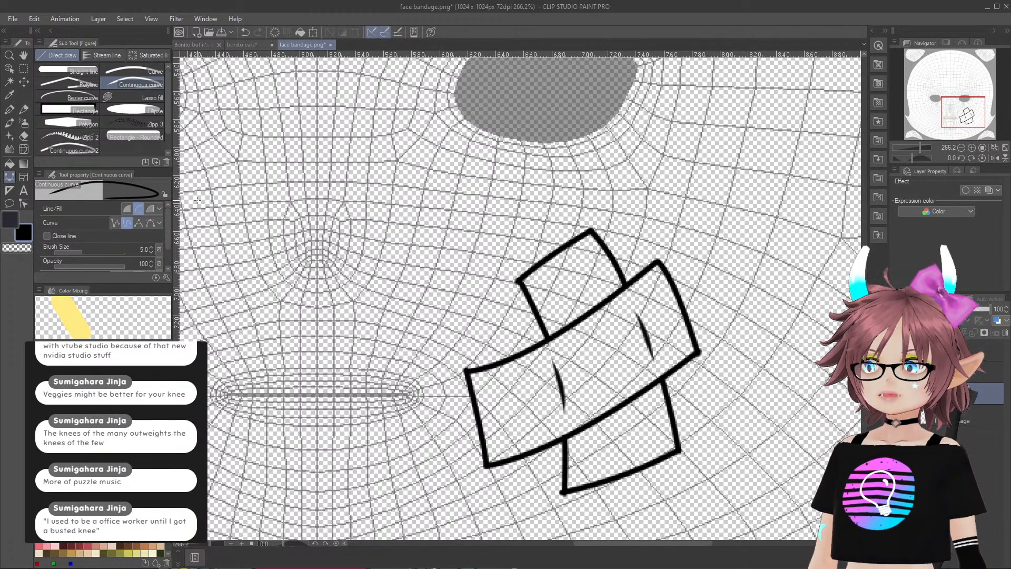
- Check the bandage's colour in the full-body reference drawing and pick a pale blue as the drawing colour
{"action": "left_click", "coordinate": [185, 46]}
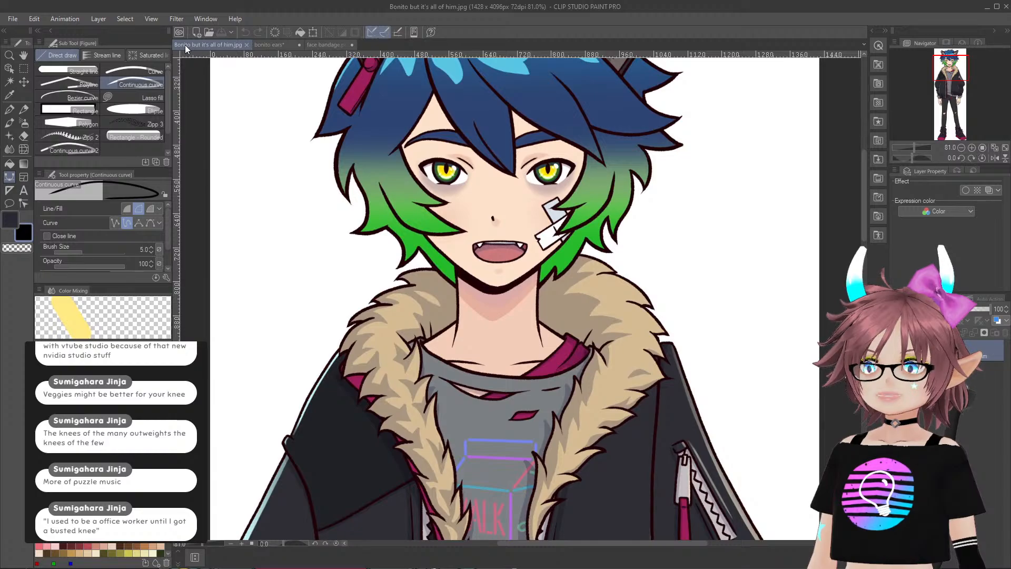
{"action": "left_click", "coordinate": [324, 44]}
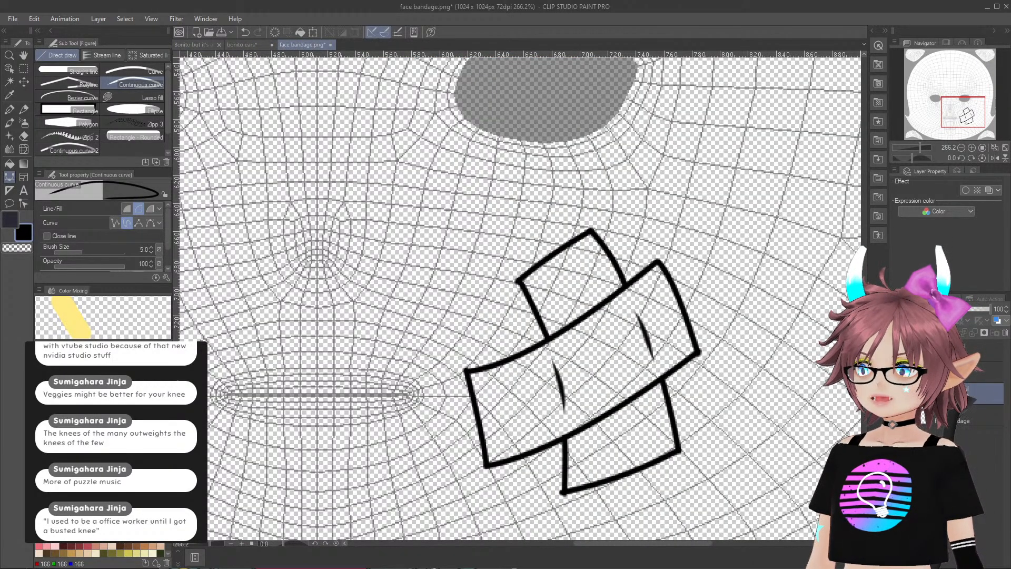
{"action": "scroll", "coordinate": [101, 550], "scroll_direction": "down", "scroll_amount": 4}
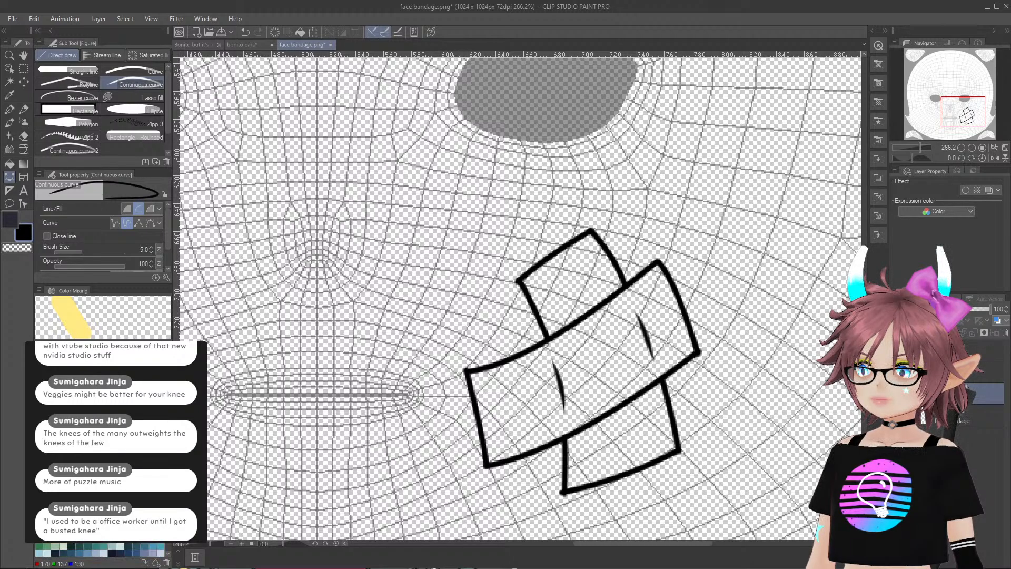
{"action": "scroll", "coordinate": [100, 550], "scroll_direction": "down", "scroll_amount": 2}
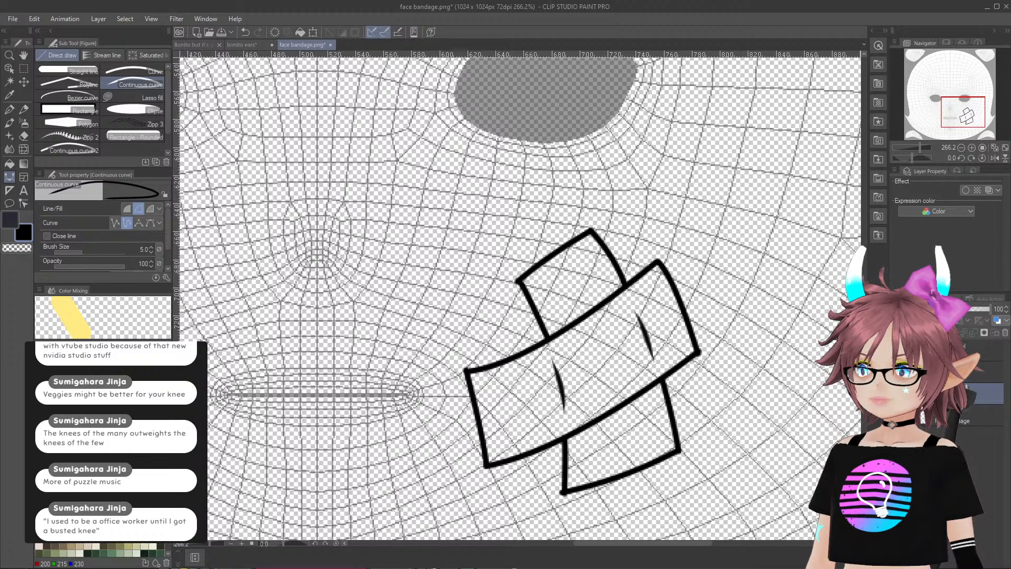
{"action": "left_click", "coordinate": [10, 220]}
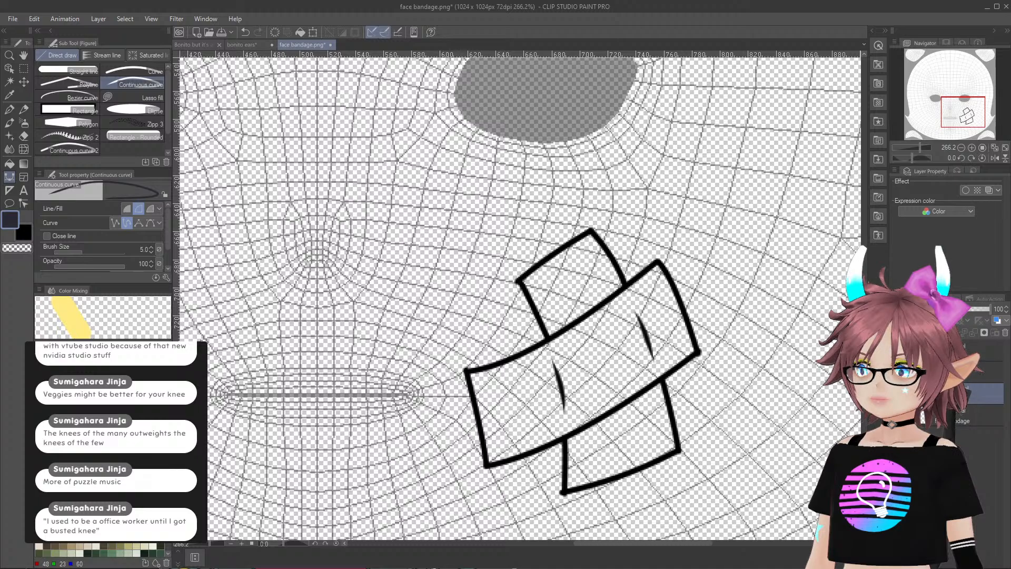
{"action": "left_click", "coordinate": [100, 474]}
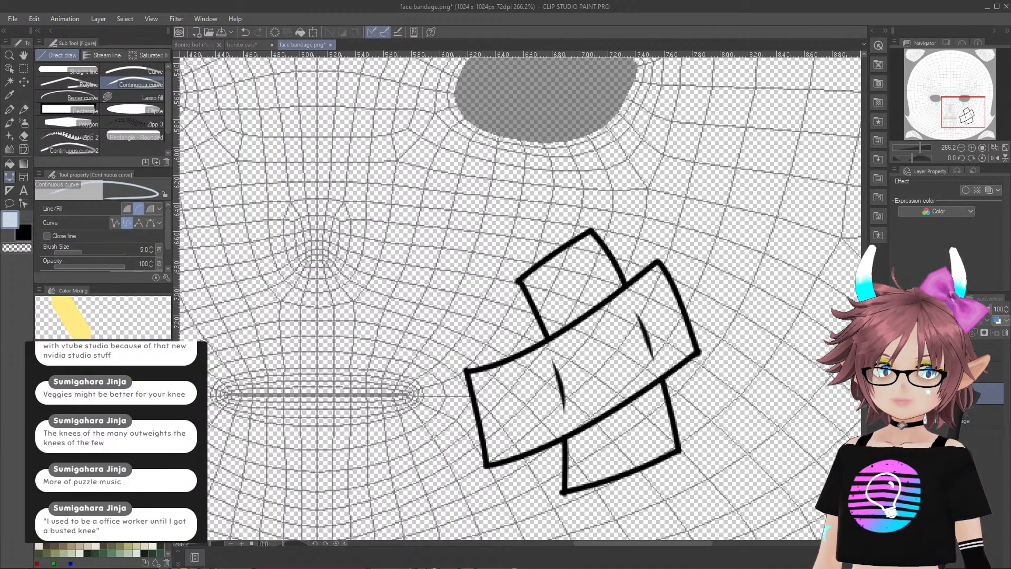
- Auto select the insides of all three bandage sections on the line layer and expand the selection into the outlines
{"action": "left_click", "coordinate": [10, 110]}
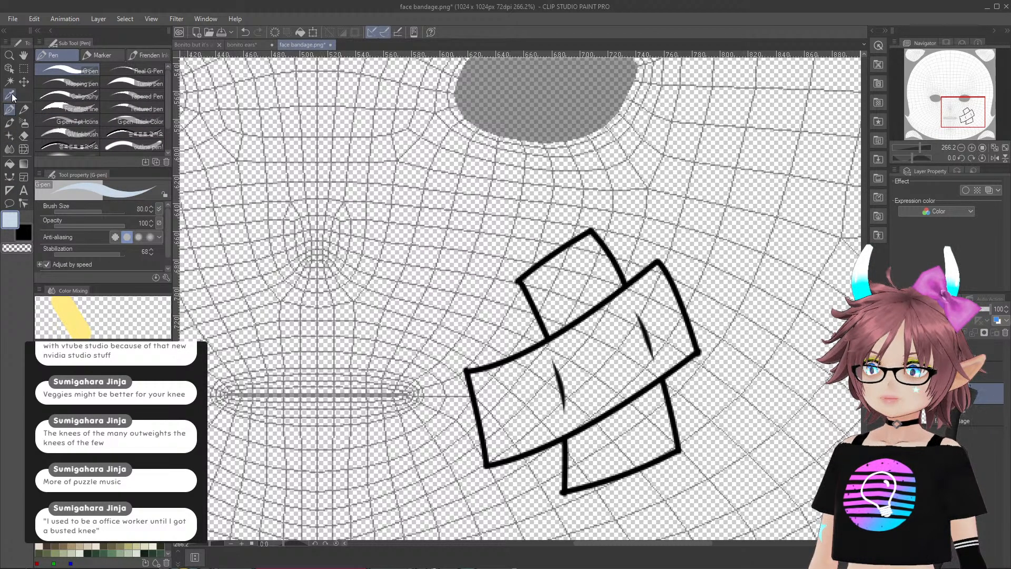
{"action": "left_click", "coordinate": [10, 82]}
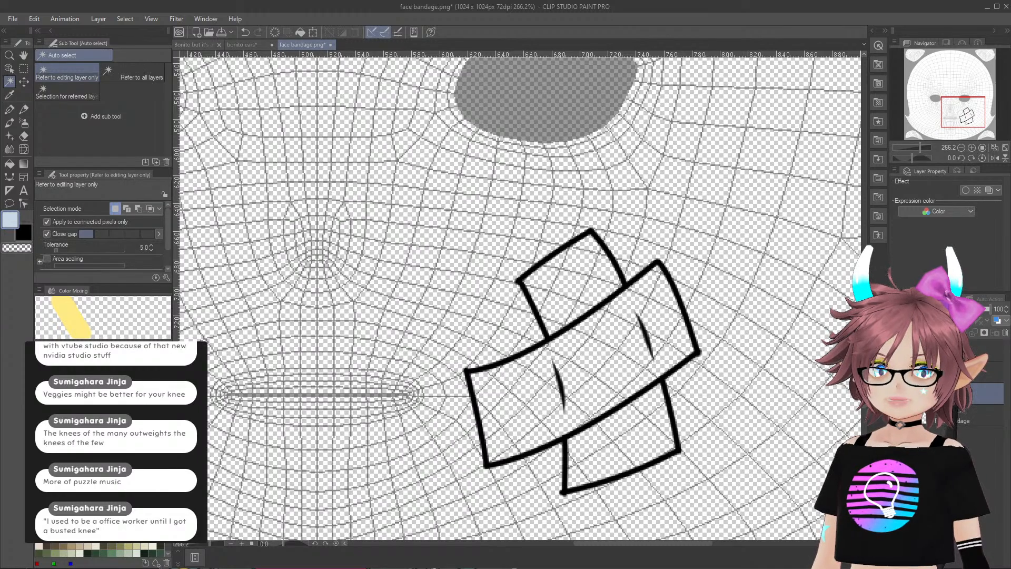
{"action": "left_click", "coordinate": [604, 293]}
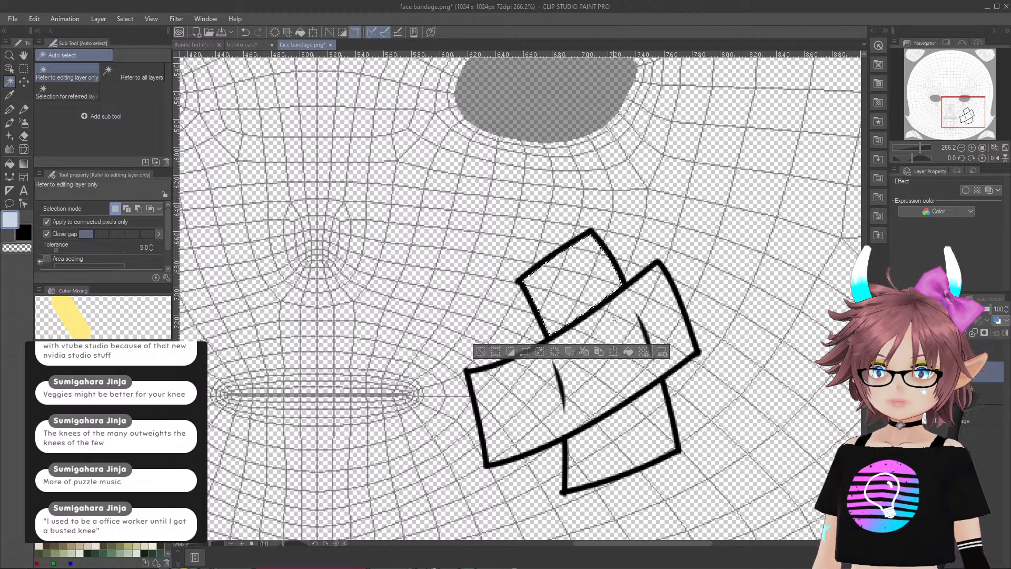
{"action": "left_click", "coordinate": [614, 343], "text": "shift"}
{"action": "left_click", "coordinate": [646, 445], "text": "shift"}
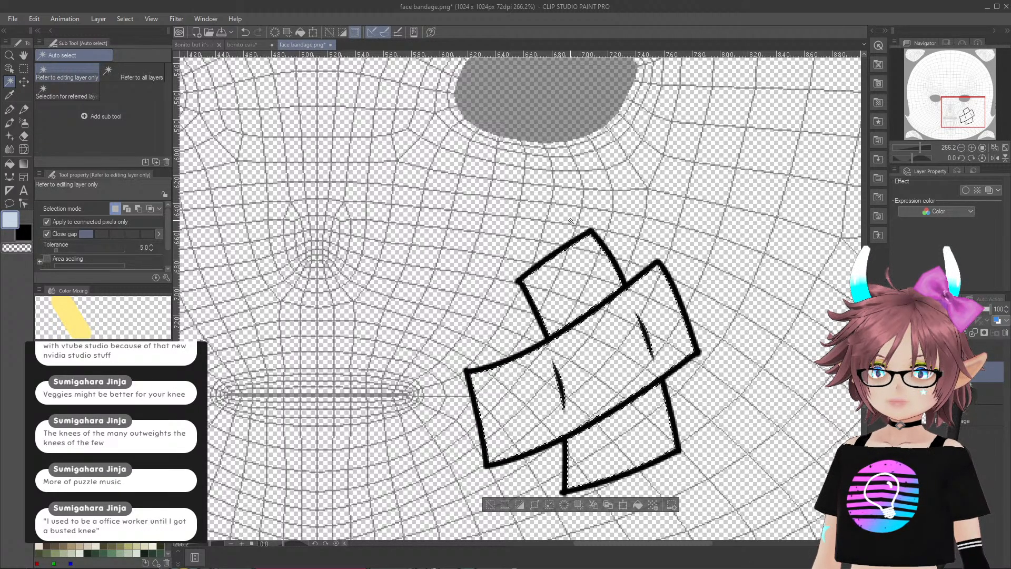
{"action": "left_click", "coordinate": [533, 505]}
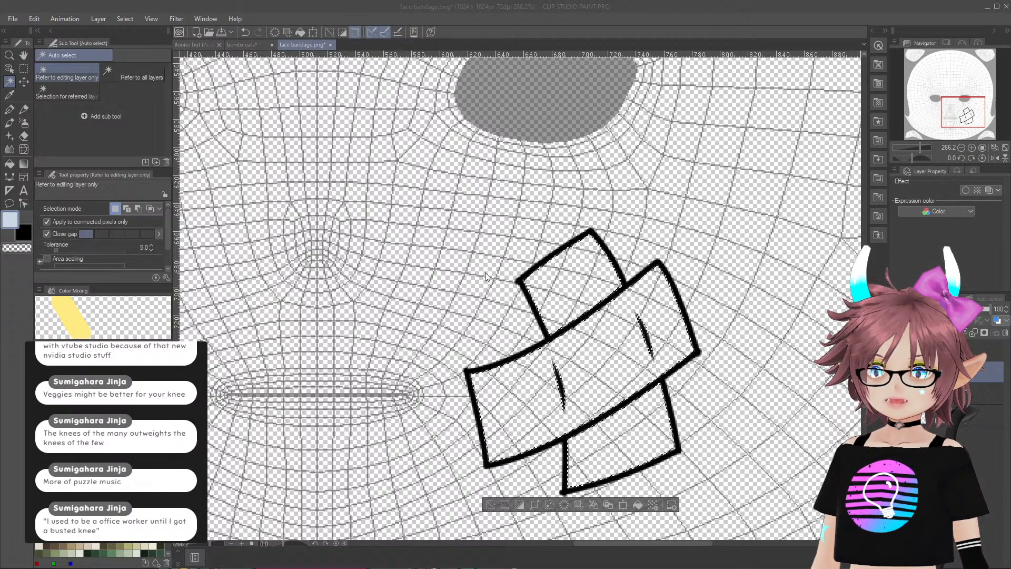
{"action": "key", "text": "Return"}
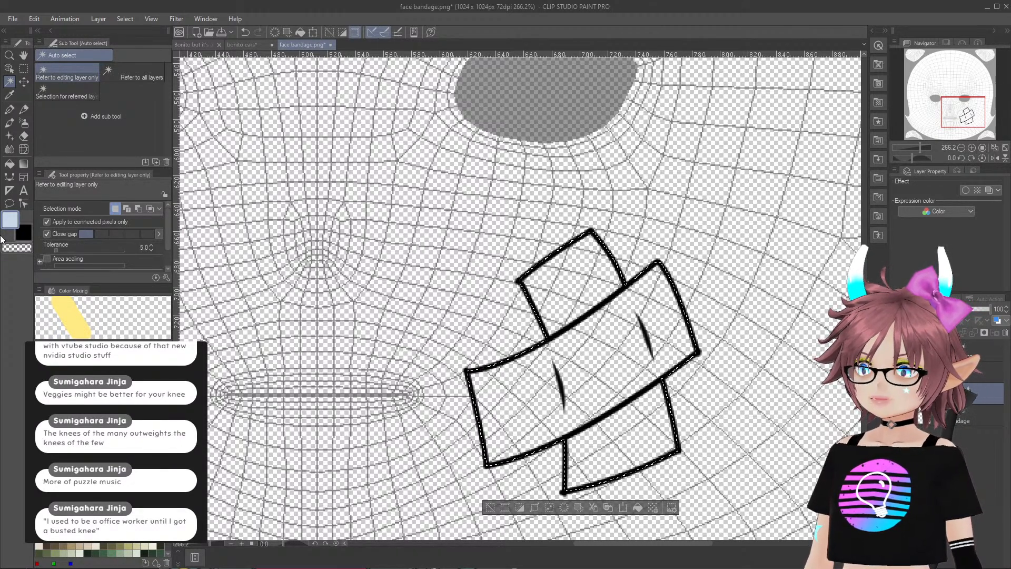
- Paint the front strip and both ends of the rear strip pale blue with the G-pen at brush size 40
{"action": "left_click", "coordinate": [9, 109]}
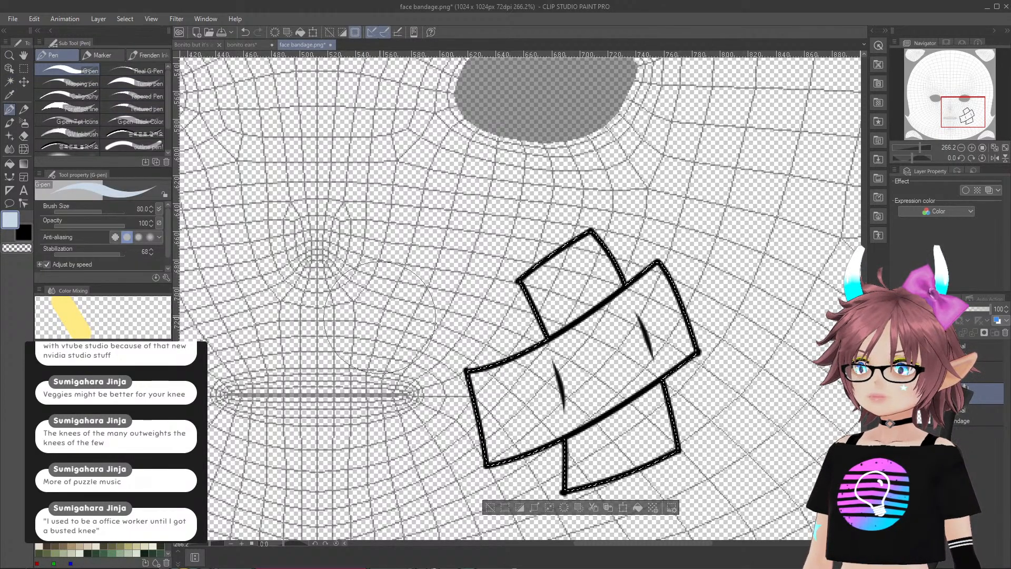
{"action": "key", "text": "bracketleft"}
{"action": "key", "text": "bracketleft"}
{"action": "key", "text": "bracketleft"}
{"action": "key", "text": "bracketleft"}
{"action": "key", "text": "bracketleft"}
{"action": "key", "text": "bracketleft"}
{"action": "key", "text": "bracketleft"}
{"action": "key", "text": "bracketleft"}
{"action": "key", "text": "bracketleft"}
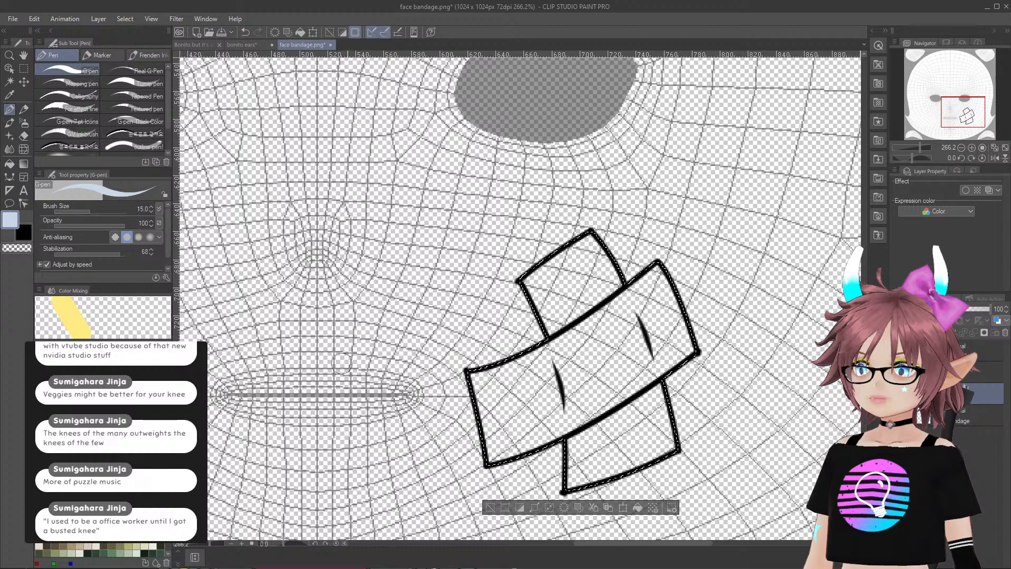
{"action": "key", "text": "bracketright"}
{"action": "key", "text": "bracketright"}
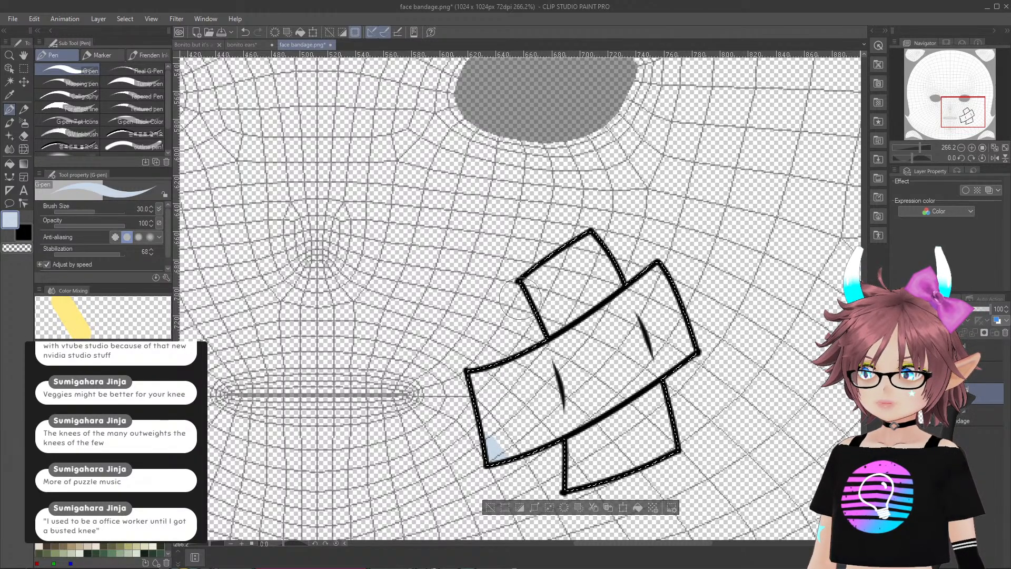
{"action": "key", "text": "bracketright"}
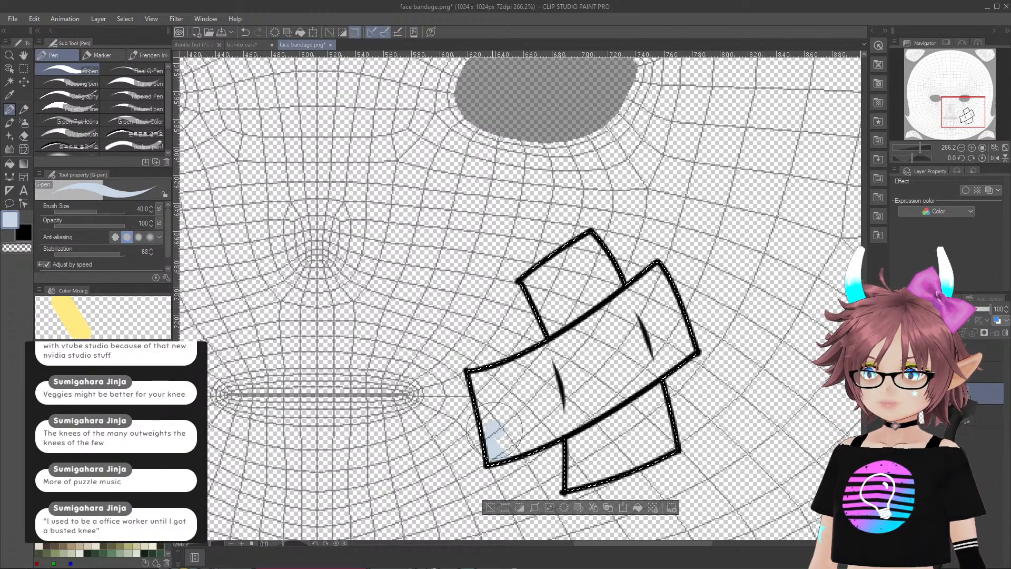
{"action": "mouse_move", "coordinate": [510, 445]}
{"action": "left_mouse_down"}
{"action": "mouse_move", "coordinate": [693, 337]}
{"action": "mouse_move", "coordinate": [667, 307]}
{"action": "mouse_move", "coordinate": [655, 261]}
{"action": "mouse_move", "coordinate": [577, 329]}
{"action": "left_mouse_up"}
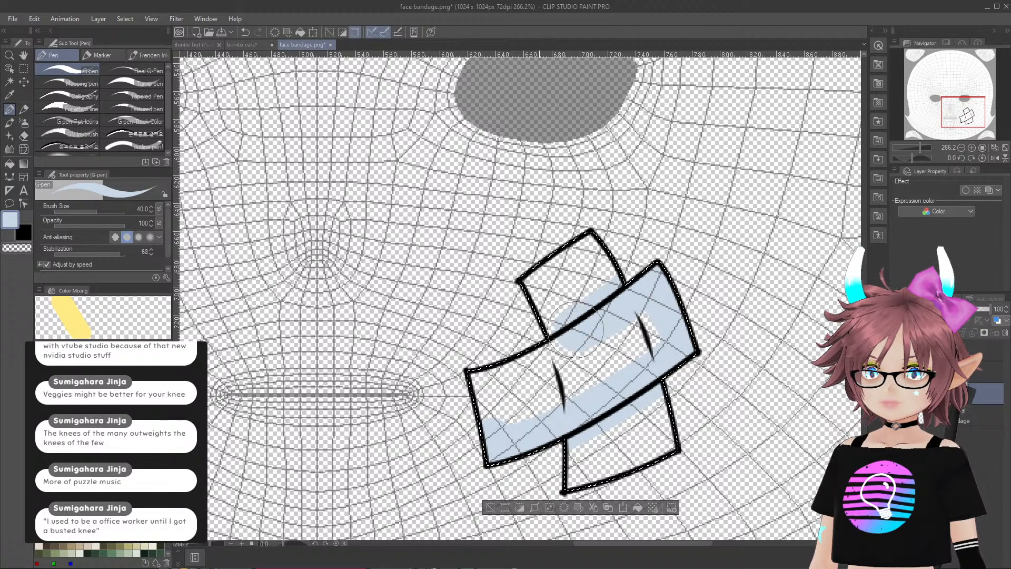
{"action": "mouse_move", "coordinate": [525, 405]}
{"action": "left_mouse_down"}
{"action": "mouse_move", "coordinate": [601, 378]}
{"action": "mouse_move", "coordinate": [626, 342]}
{"action": "mouse_move", "coordinate": [616, 363]}
{"action": "mouse_move", "coordinate": [625, 340]}
{"action": "mouse_move", "coordinate": [575, 323]}
{"action": "mouse_move", "coordinate": [542, 294]}
{"action": "left_mouse_up"}
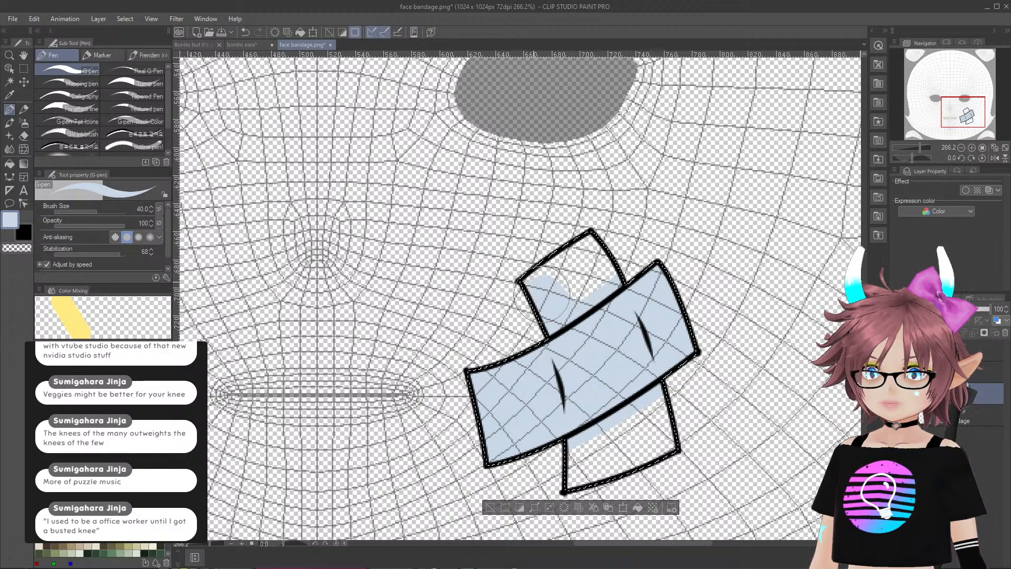
{"action": "left_click_drag", "start_coordinate": [601, 250], "coordinate": [577, 287]}
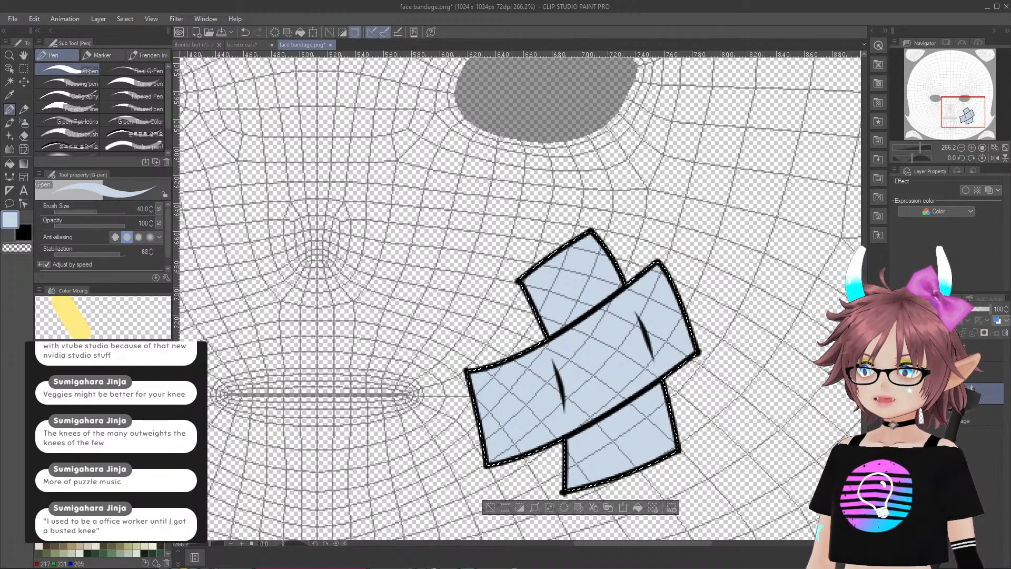
- Pick a lighter pale blue and paint it over the bandage strips, leaving darker shading by the folds and overlaps, checking against the reference drawing
{"action": "double_click", "coordinate": [8, 217]}
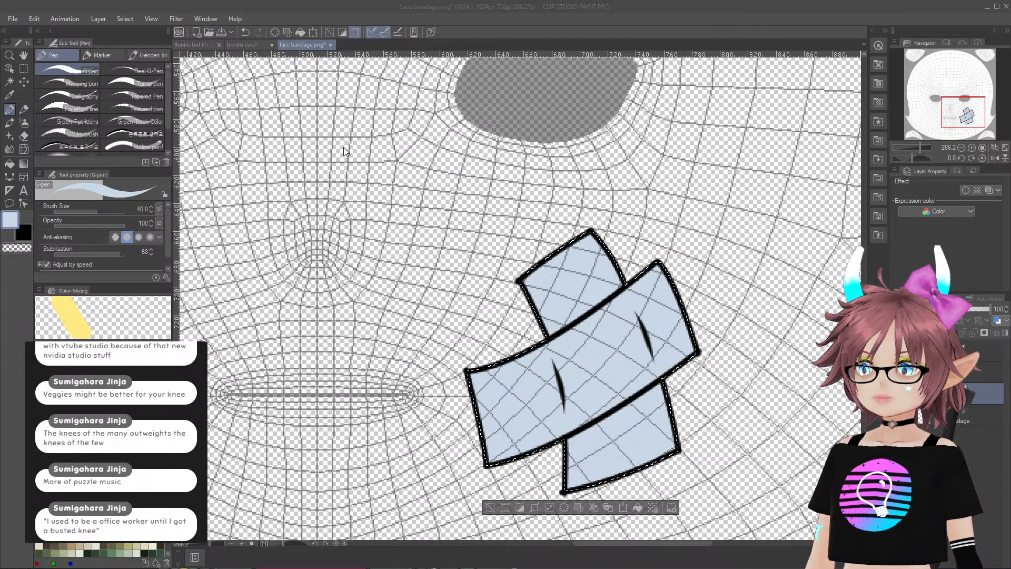
{"action": "left_click", "coordinate": [472, 113]}
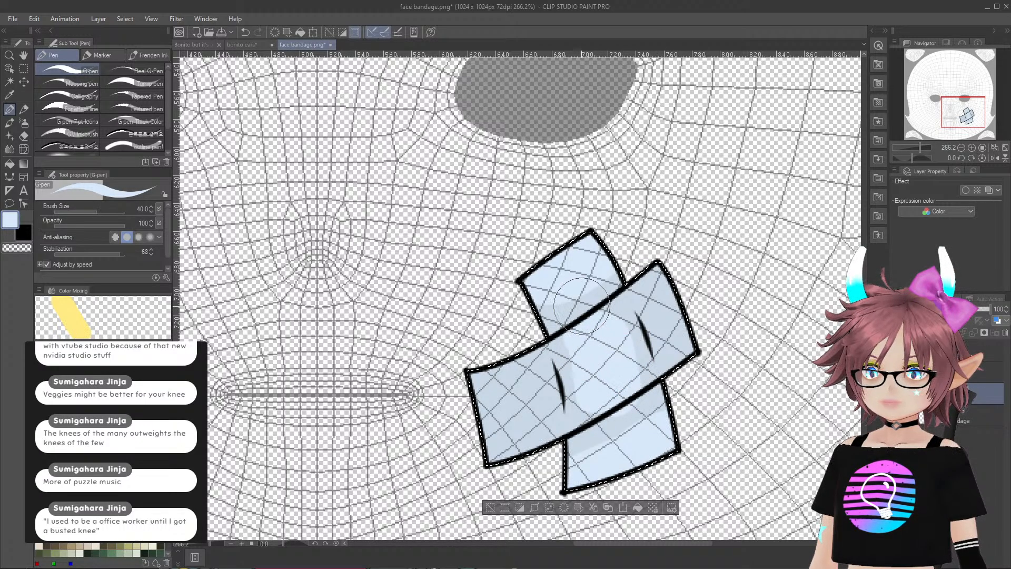
{"action": "key", "text": "ctrl+z"}
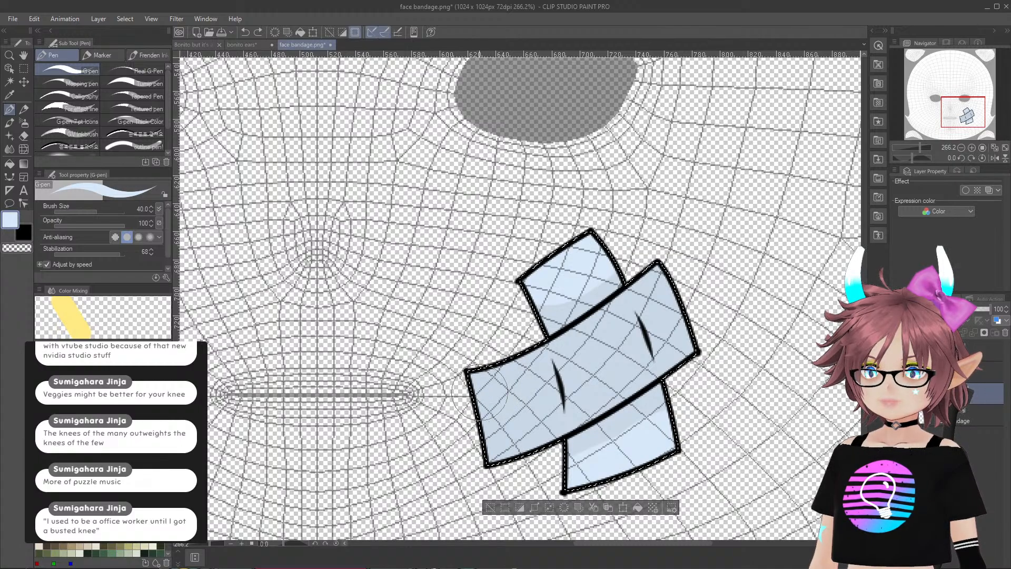
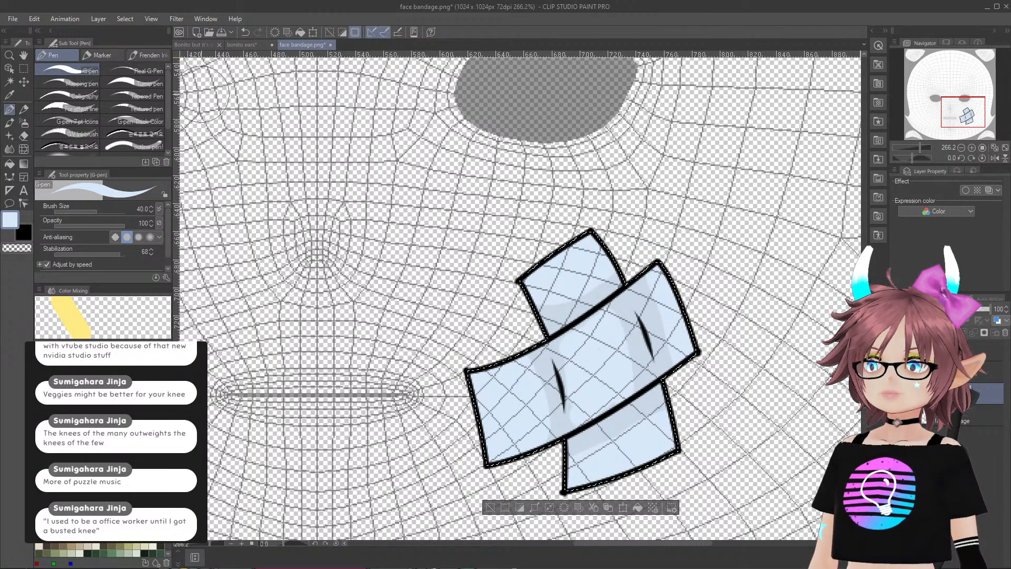
{"action": "left_click", "coordinate": [180, 42]}
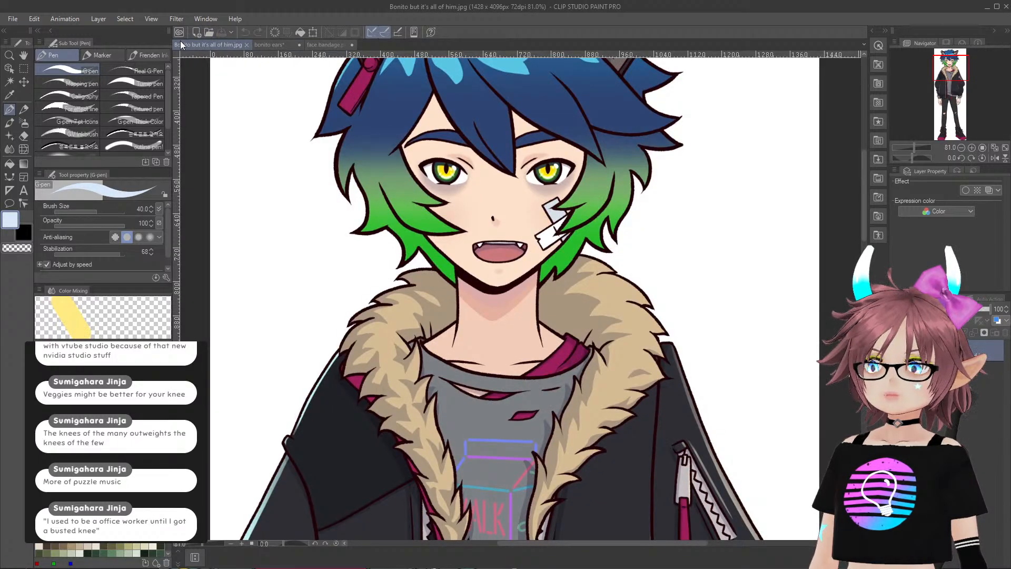
{"action": "left_click", "coordinate": [326, 44]}
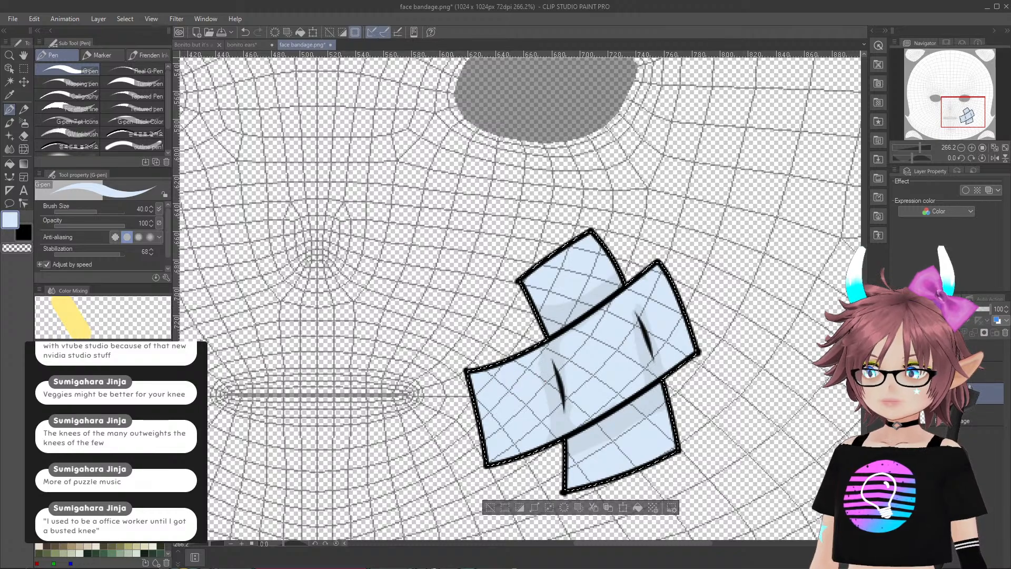
- Reduce the G-pen's brush size to 10 and refine the edges of the darker shading on the bandage
{"action": "key", "text": "bracketleft"}
{"action": "key", "text": "bracketleft"}
{"action": "key", "text": "bracketleft"}
{"action": "key", "text": "bracketleft"}
{"action": "key", "text": "bracketleft"}
{"action": "key", "text": "bracketleft"}
{"action": "key", "text": "bracketleft"}
{"action": "key", "text": "bracketleft"}
{"action": "key", "text": "bracketleft"}
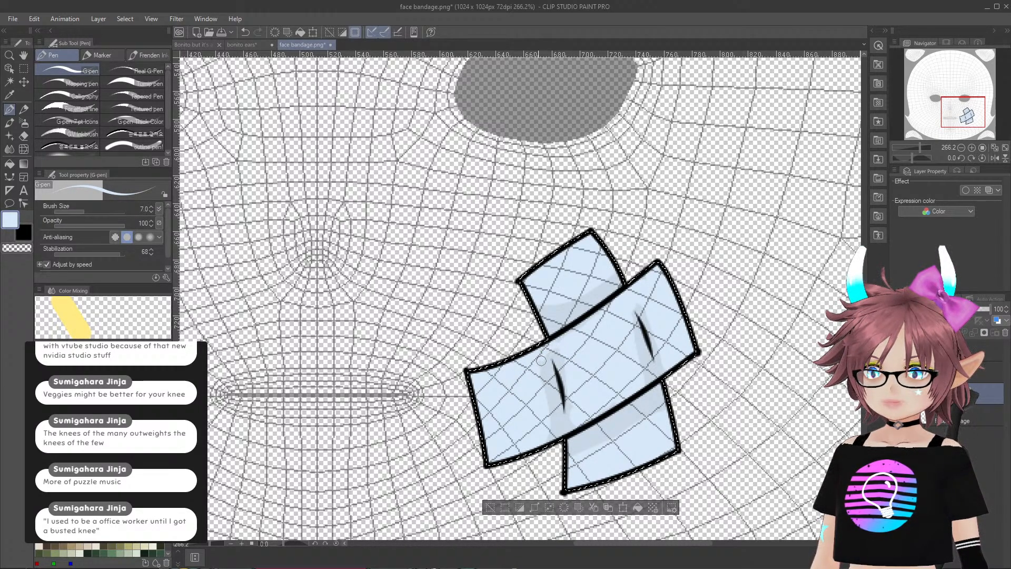
{"action": "key", "text": "bracketright"}
{"action": "key", "text": "bracketright"}
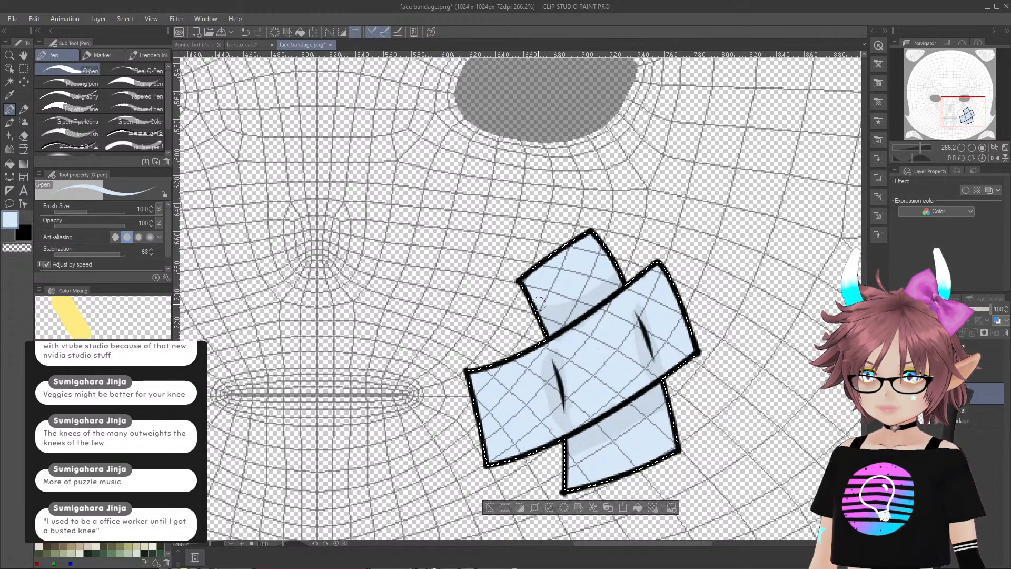
- Clear the selection, save the face bandage document and hide the face mesh guide layer
{"action": "key", "text": "ctrl+d"}
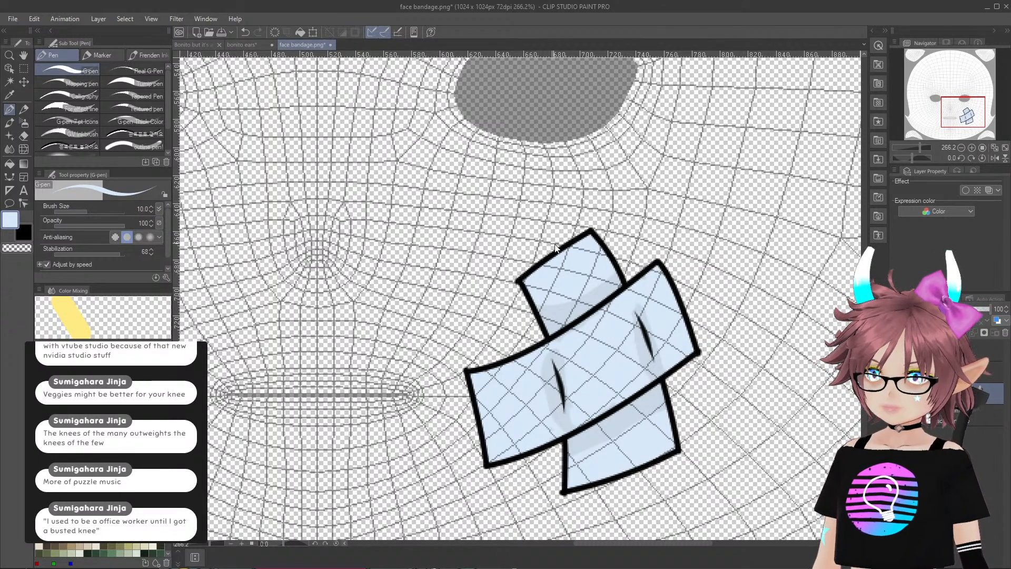
{"action": "scroll", "coordinate": [743, 322], "scroll_direction": "down", "scroll_amount": 5}
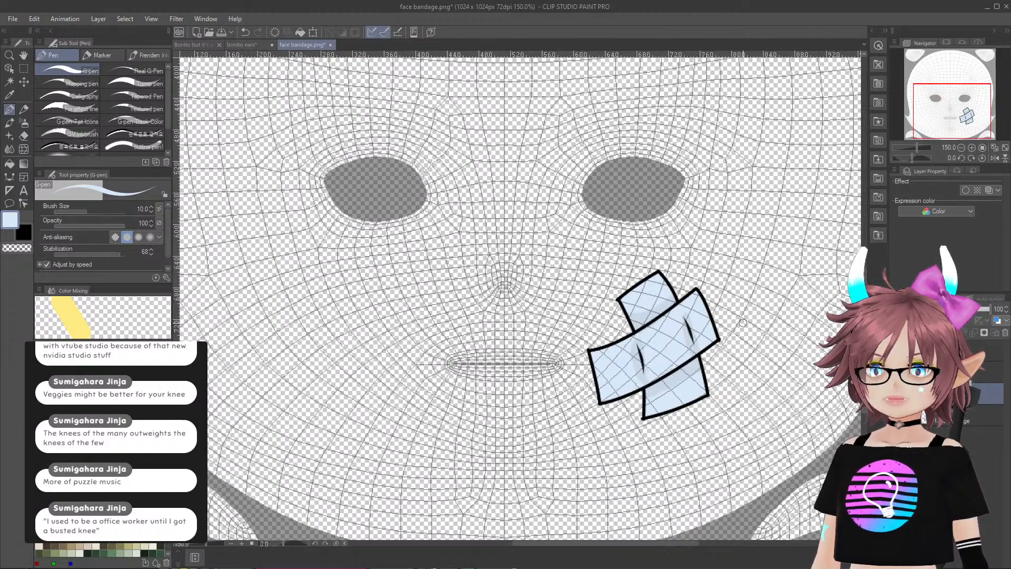
{"action": "scroll", "coordinate": [742, 322], "scroll_direction": "down", "scroll_amount": 2}
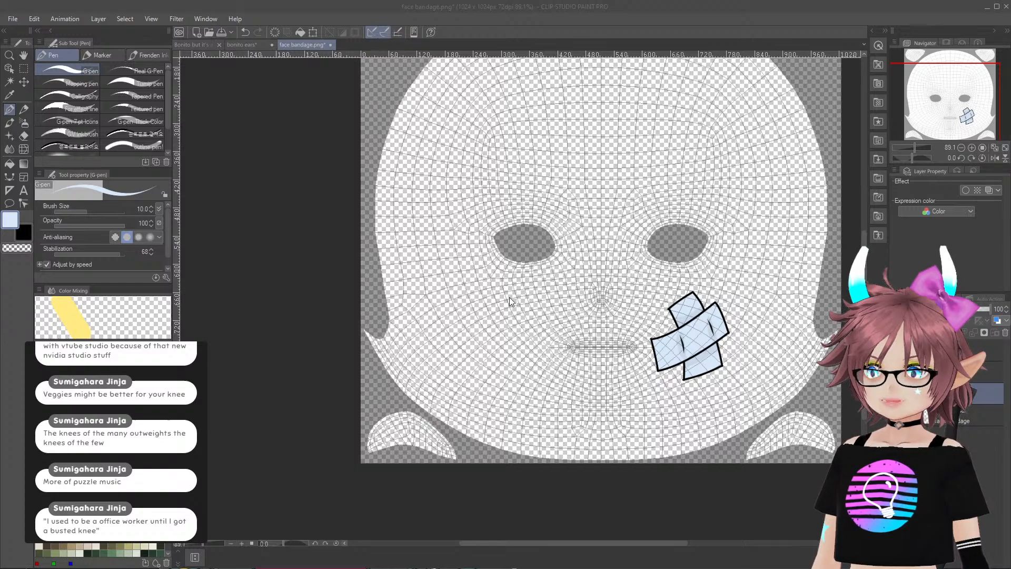
{"action": "key", "text": "ctrl+s"}
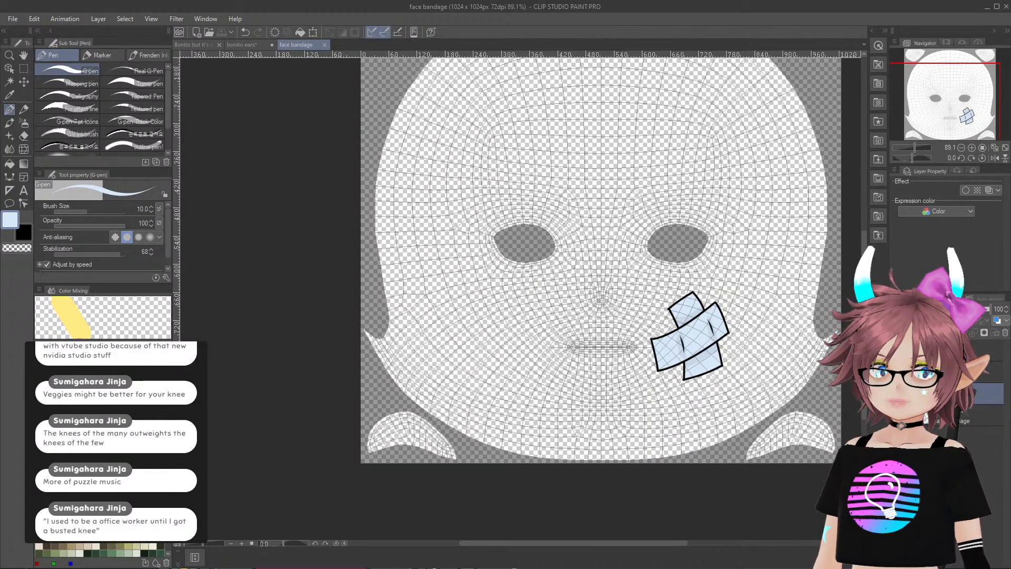
{"action": "left_click", "coordinate": [897, 350]}
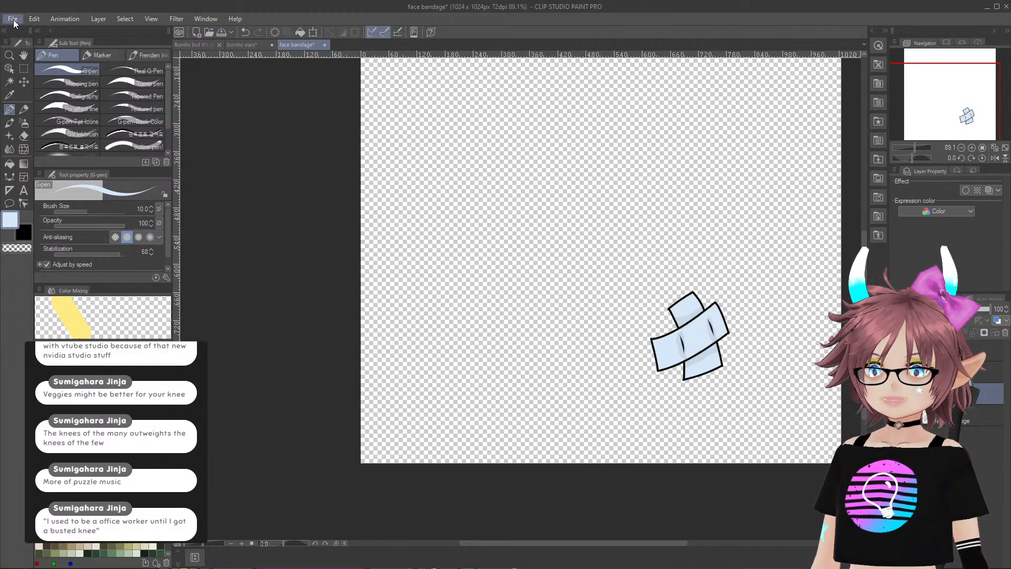
{"action": "left_click", "coordinate": [239, 165]}
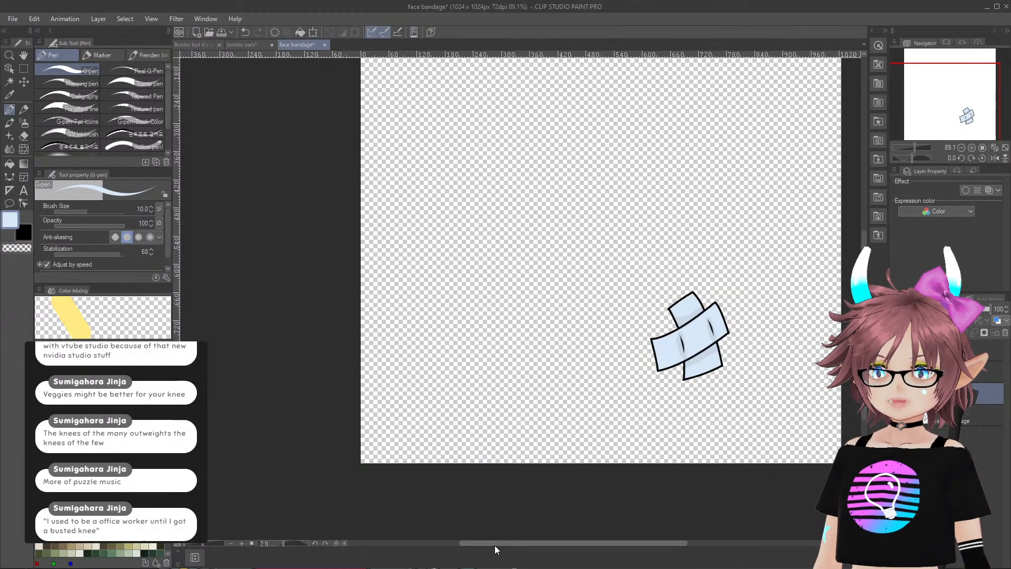
{"action": "left_click", "coordinate": [546, 560]}
{"action": "right_click", "coordinate": [100, 105]}
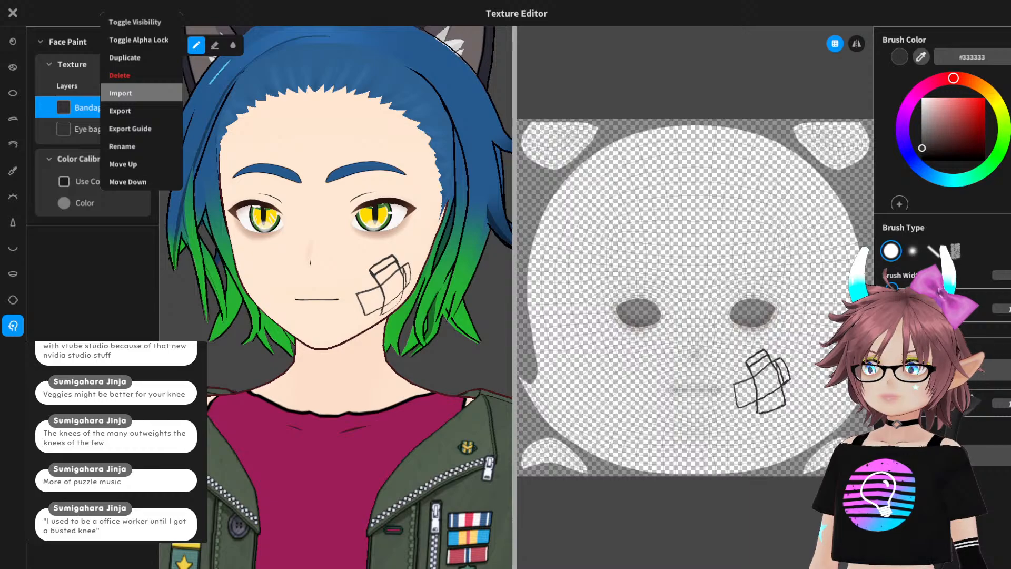
{"action": "left_click", "coordinate": [120, 93]}
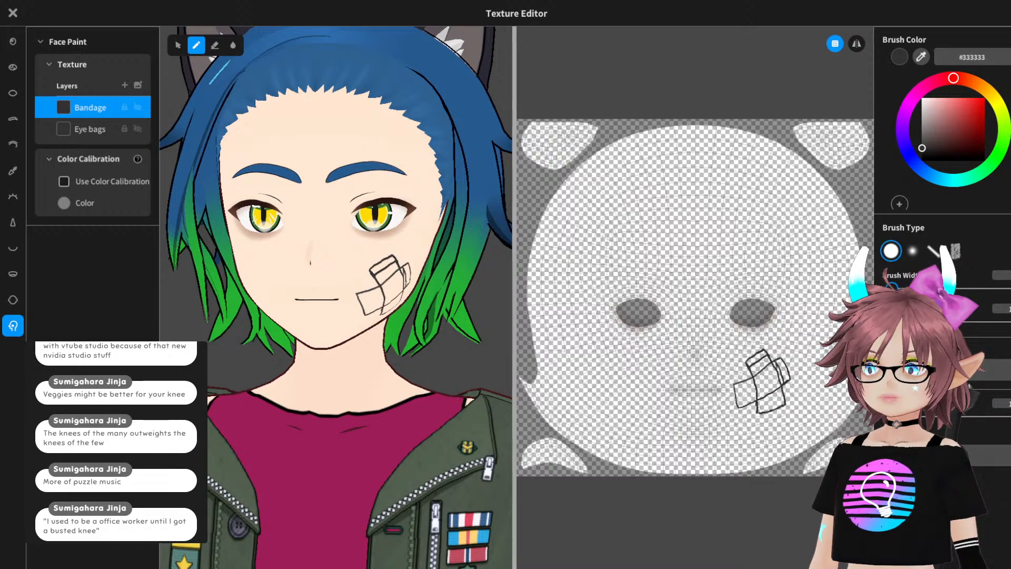
{"action": "key", "text": "alt+Tab"}
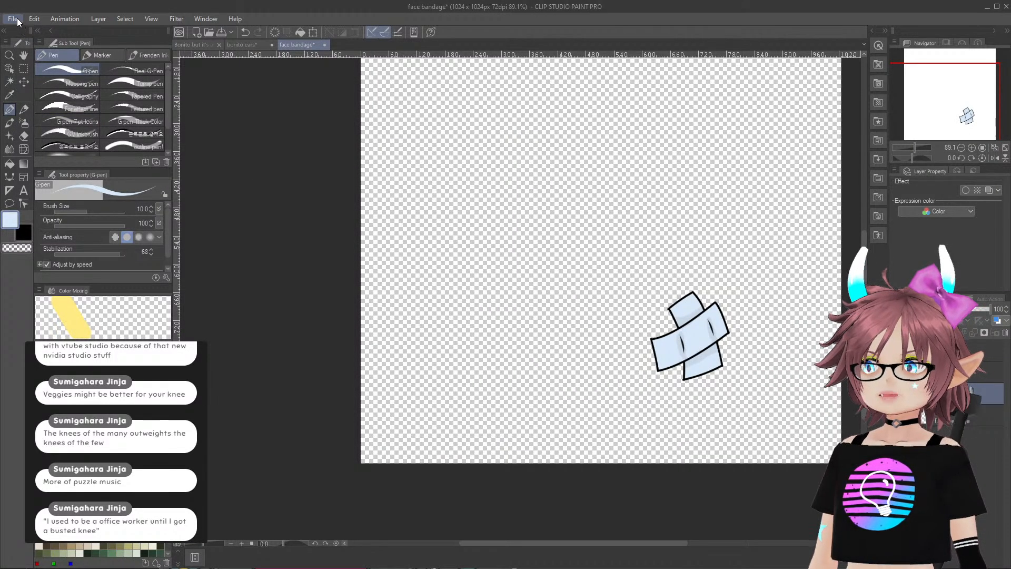
- Export the bandage artwork as an image, switch to VRoid Studio and import it into the Bandage face paint layer
{"action": "left_click", "coordinate": [219, 163]}
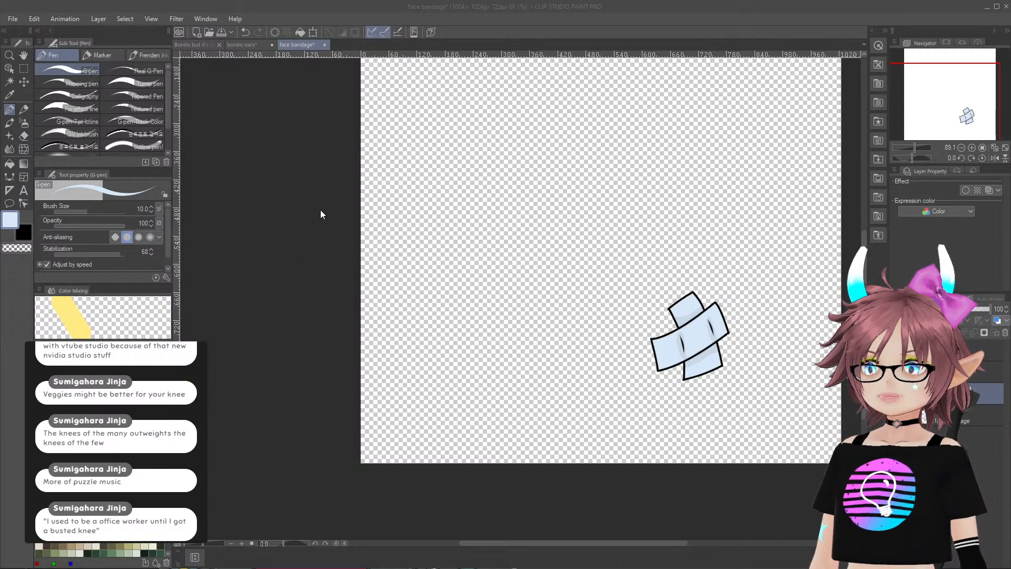
{"action": "left_click", "coordinate": [514, 315]}
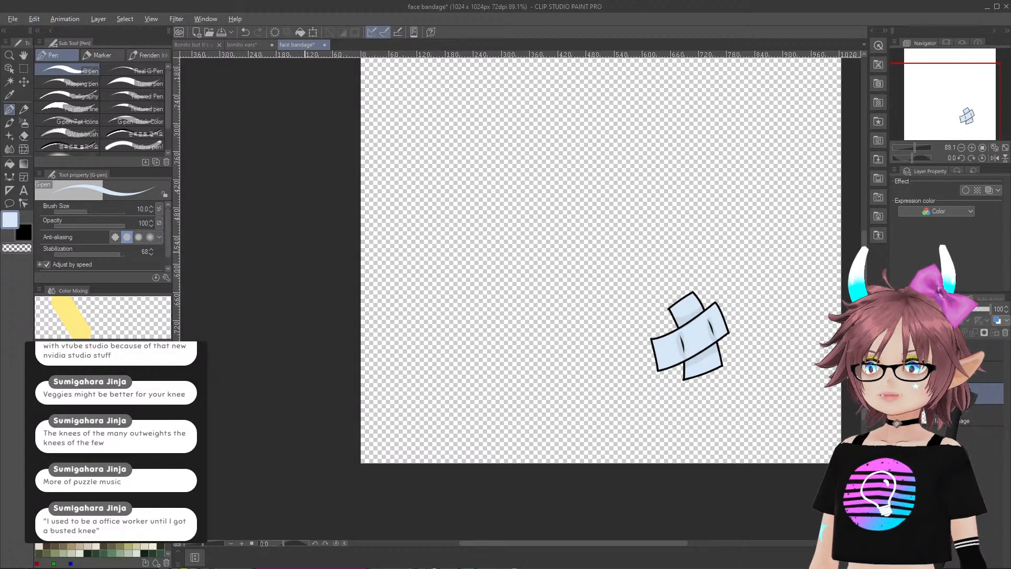
{"action": "key", "text": "alt+Tab"}
{"action": "right_click", "coordinate": [104, 104]}
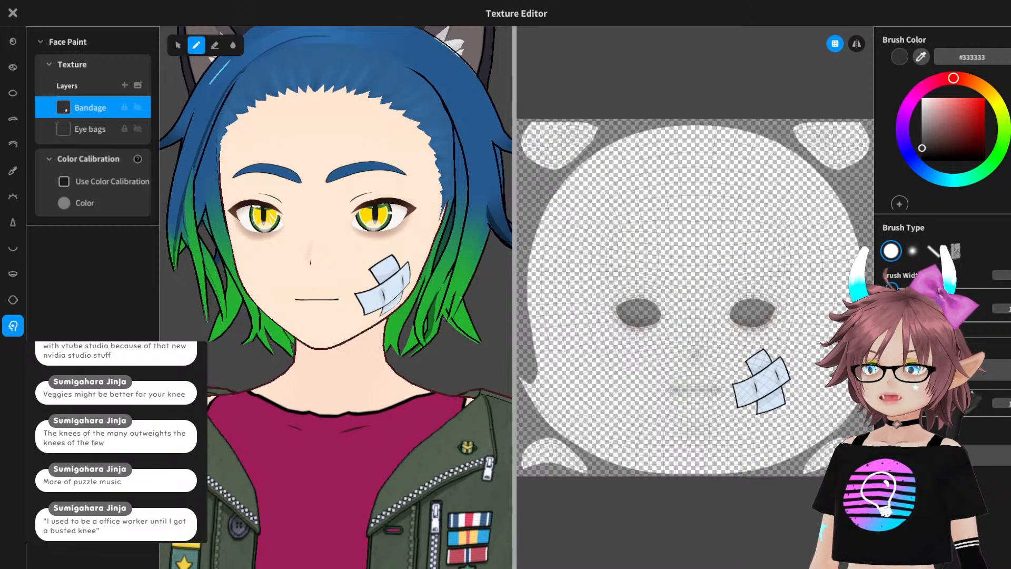
- Close the texture editor and overwrite the Bonito Dark Circles item with the bandage face paint
{"action": "right_click_drag", "start_coordinate": [337, 295], "coordinate": [337, 274]}
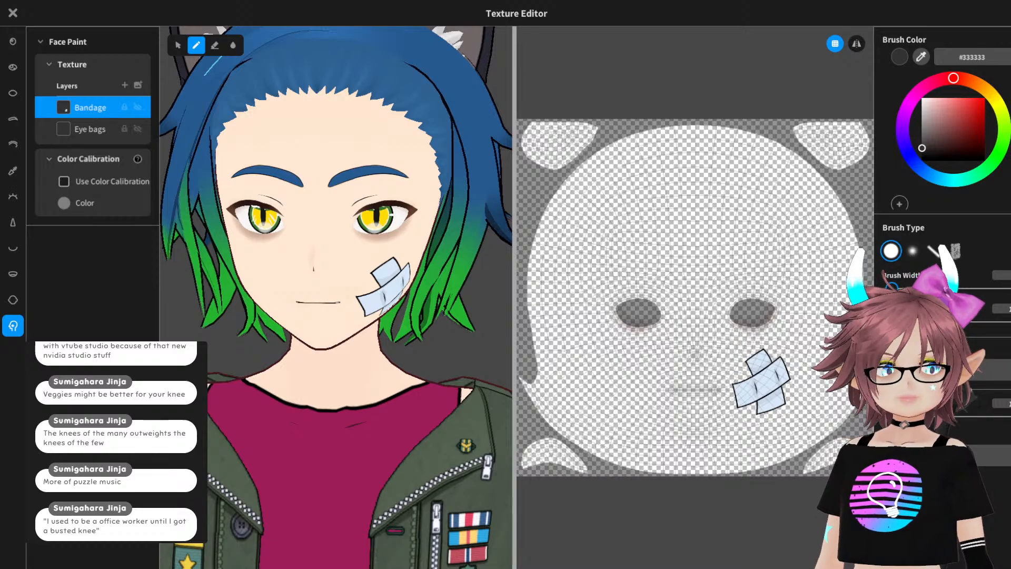
{"action": "left_click", "coordinate": [12, 13]}
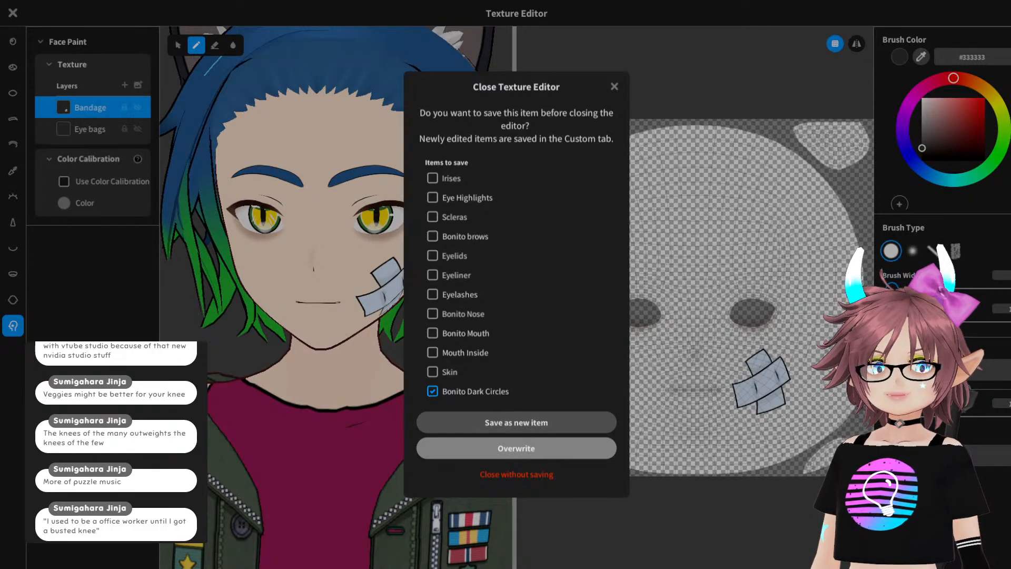
{"action": "left_click", "coordinate": [516, 448]}
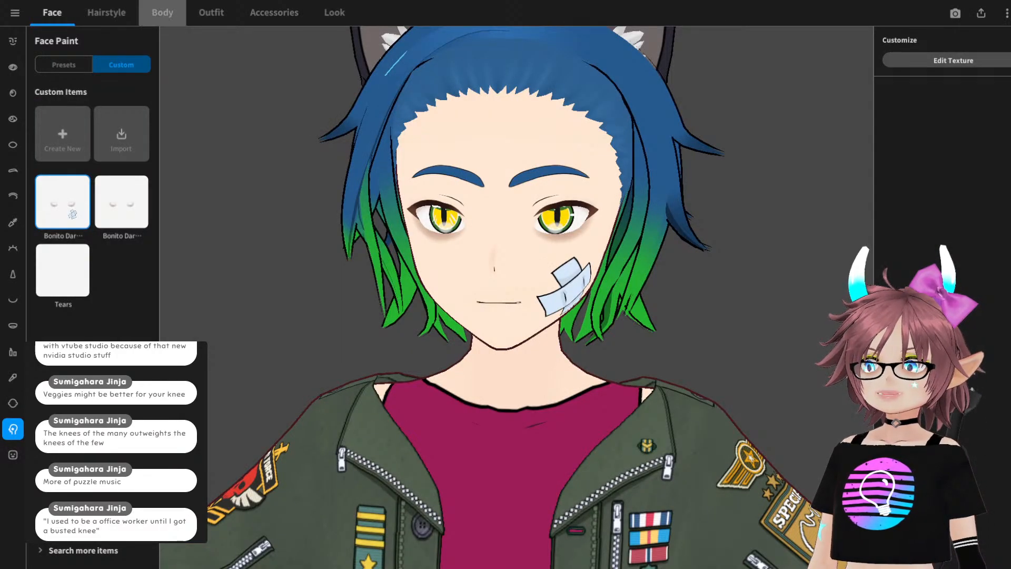
- Apply the custom blue-and-green front hair with the side-swept fringe to the character
{"action": "left_click", "coordinate": [106, 12]}
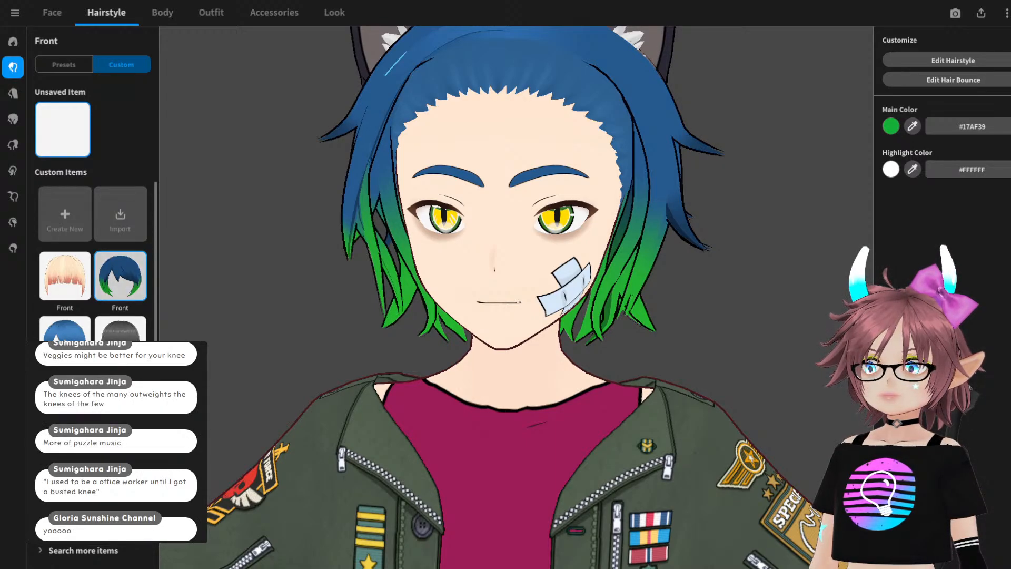
{"action": "left_click", "coordinate": [120, 276]}
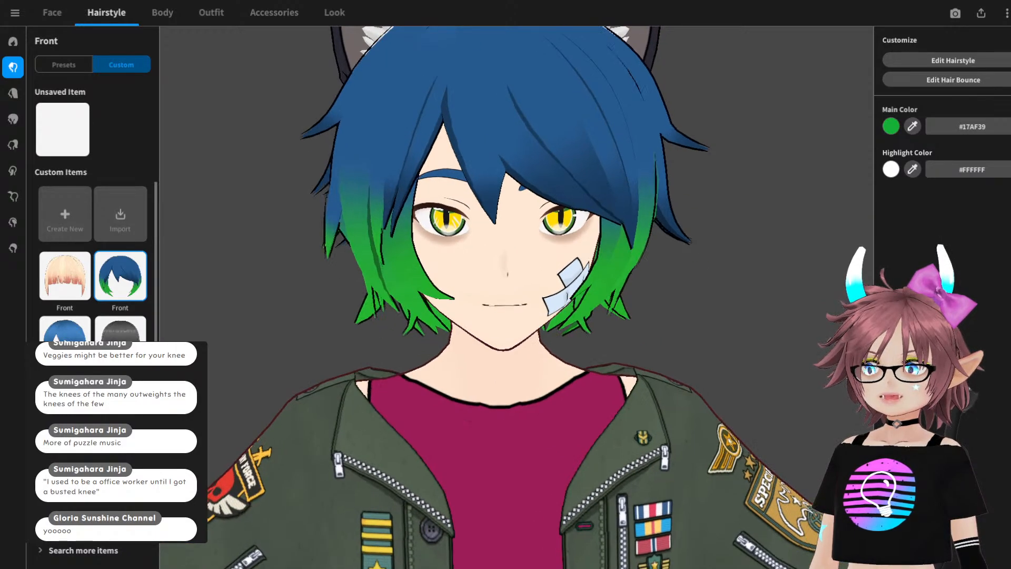
{"action": "right_click_drag", "start_coordinate": [527, 295], "coordinate": [490, 295]}
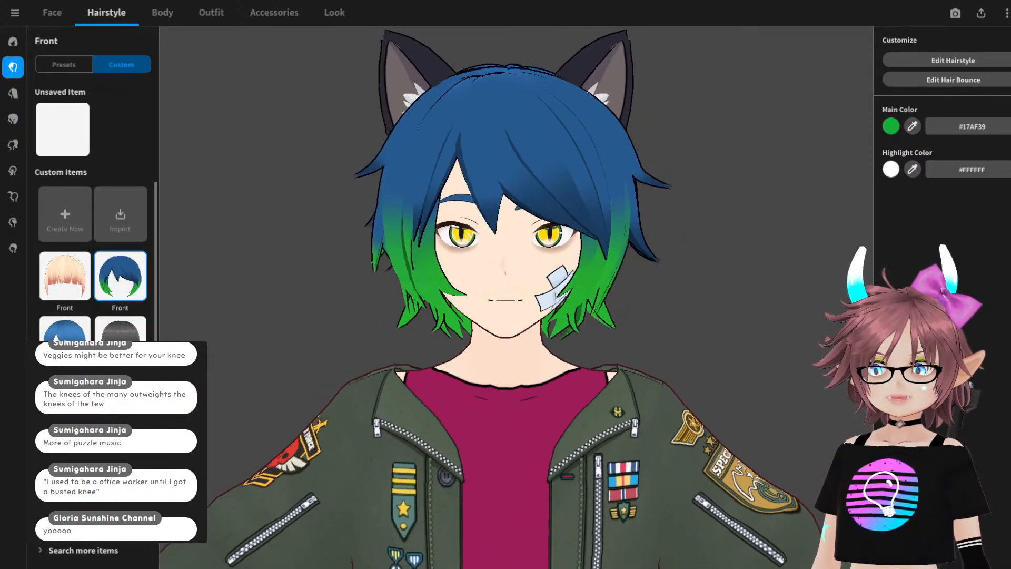
- Examine the cheek bandage close up and from a distance, checking how it wraps the cheek and sits beneath the side hair
{"action": "middle_click_drag", "start_coordinate": [490, 295], "coordinate": [459, 342]}
{"action": "mouse_move", "coordinate": [459, 342]}
{"action": "right_mouse_down"}
{"action": "mouse_move", "coordinate": [422, 339]}
{"action": "mouse_move", "coordinate": [440, 345]}
{"action": "mouse_move", "coordinate": [458, 379]}
{"action": "mouse_move", "coordinate": [474, 284]}
{"action": "mouse_move", "coordinate": [474, 379]}
{"action": "mouse_move", "coordinate": [474, 332]}
{"action": "right_mouse_up"}
{"action": "scroll", "coordinate": [474, 332], "scroll_direction": "up", "scroll_amount": 6}
{"action": "scroll", "coordinate": [516, 298], "scroll_direction": "up", "scroll_amount": 2}
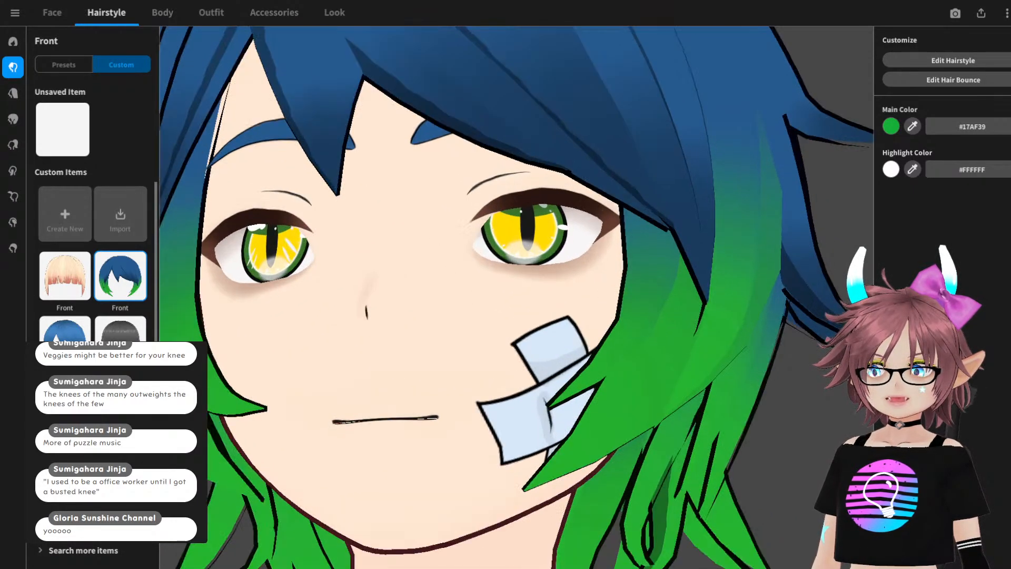
{"action": "right_click_drag", "start_coordinate": [516, 298], "coordinate": [497, 334]}
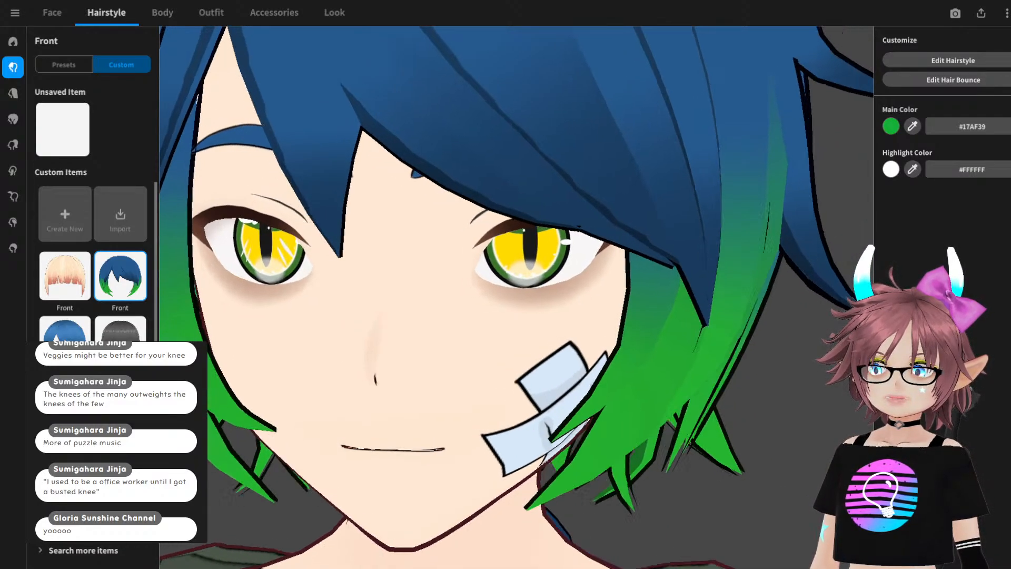
{"action": "middle_click_drag", "start_coordinate": [497, 421], "coordinate": [449, 211]}
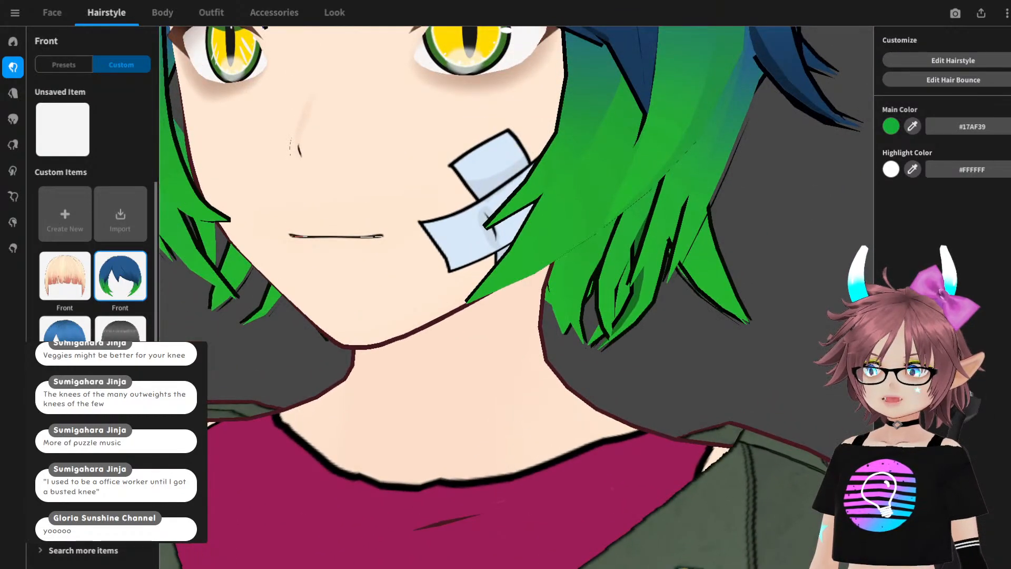
{"action": "right_click_drag", "start_coordinate": [449, 210], "coordinate": [490, 215]}
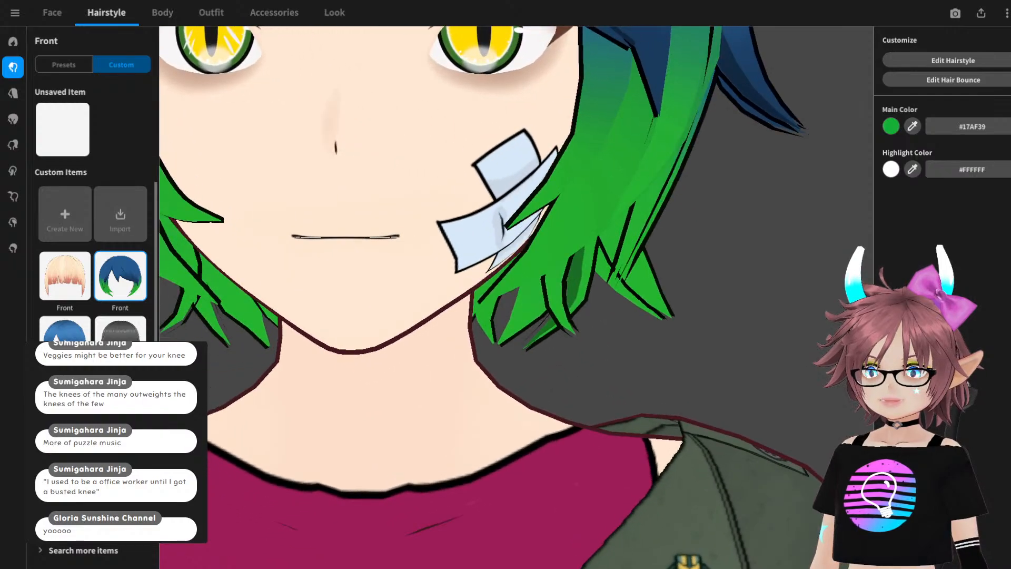
{"action": "scroll", "coordinate": [490, 295], "scroll_direction": "down", "scroll_amount": 6}
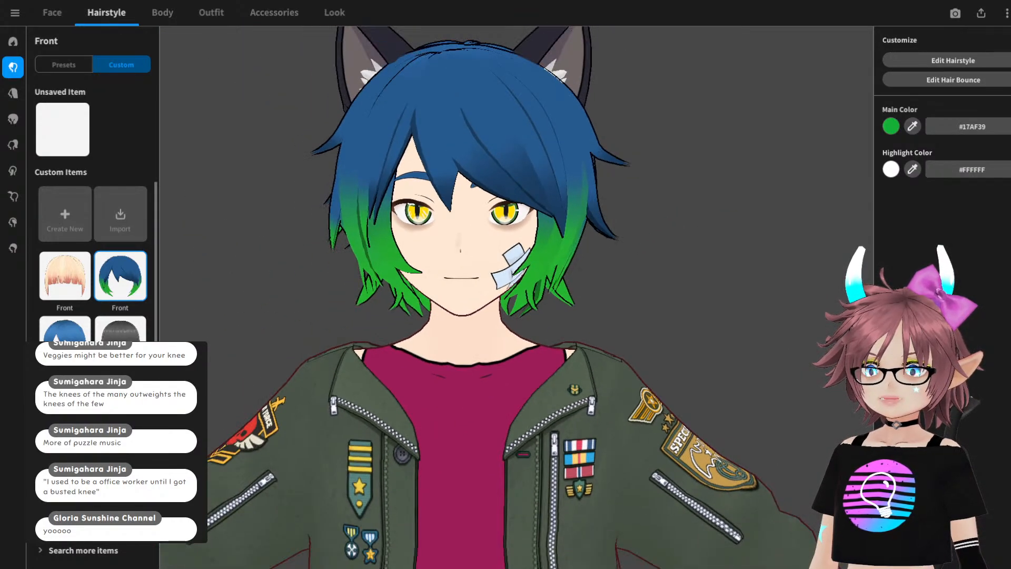
{"action": "scroll", "coordinate": [490, 295], "scroll_direction": "down", "scroll_amount": 2}
{"action": "middle_click_drag", "start_coordinate": [490, 294], "coordinate": [512, 328]}
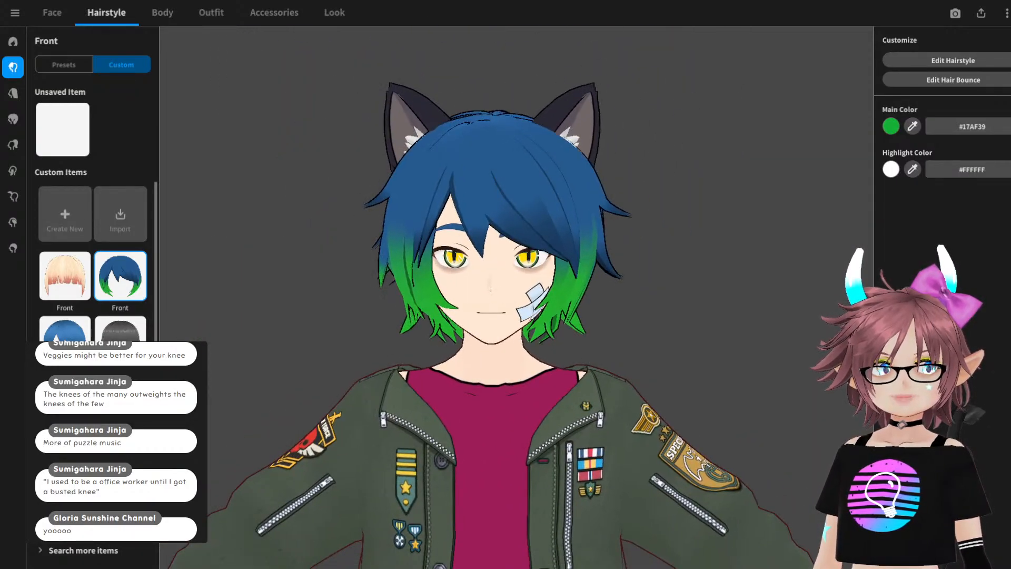
{"action": "scroll", "coordinate": [516, 296], "scroll_direction": "up", "scroll_amount": 3}
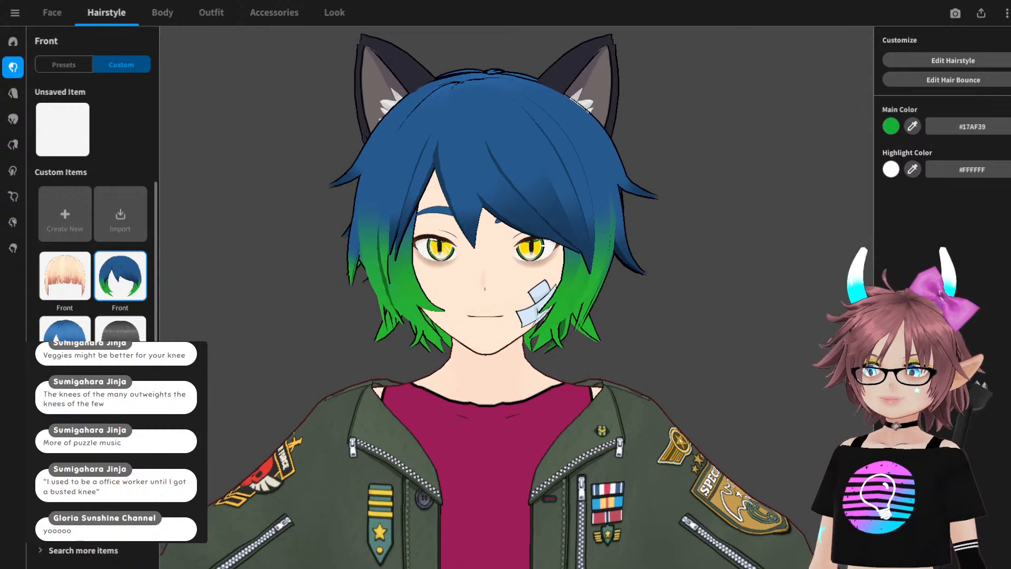
{"action": "scroll", "coordinate": [517, 296], "scroll_direction": "down", "scroll_amount": 2}
{"action": "scroll", "coordinate": [516, 296], "scroll_direction": "up", "scroll_amount": 1}
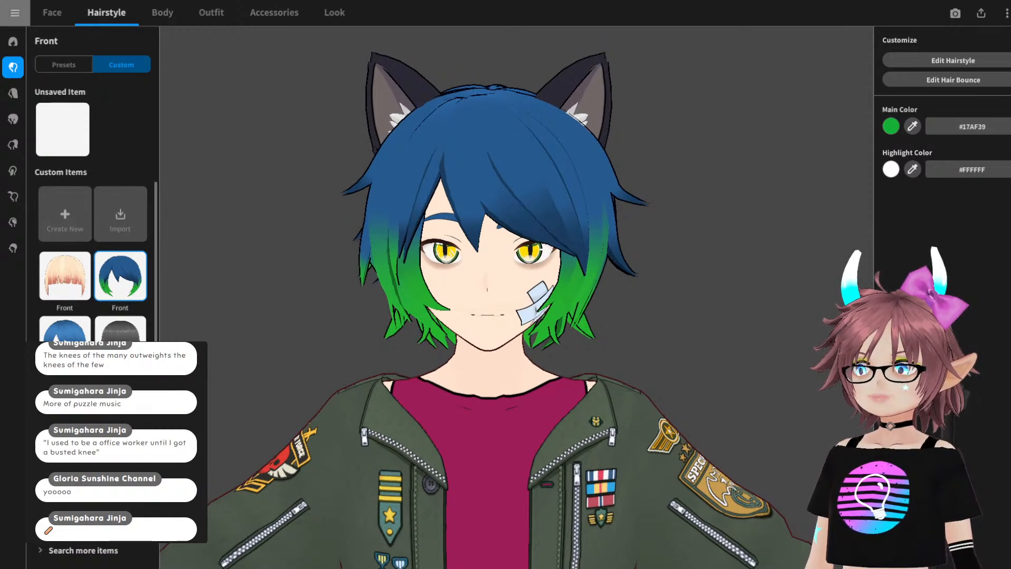
- Examine the character's head, hair and jacket from several angles and distances with the bandage in place
{"action": "left_click", "coordinate": [15, 12]}
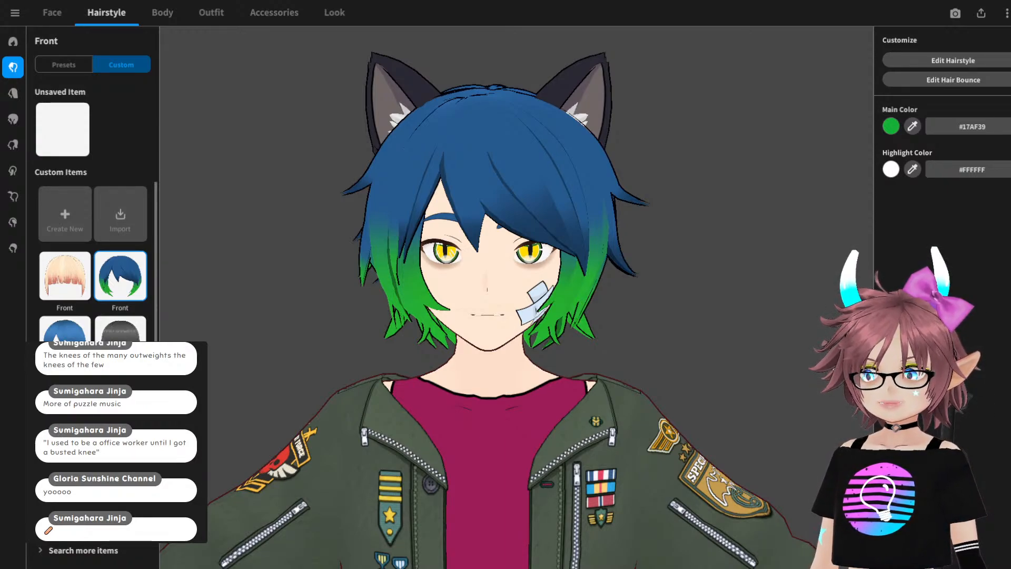
{"action": "mouse_move", "coordinate": [400, 295]}
{"action": "right_mouse_down"}
{"action": "mouse_move", "coordinate": [653, 306]}
{"action": "mouse_move", "coordinate": [722, 321]}
{"action": "mouse_move", "coordinate": [381, 294]}
{"action": "mouse_move", "coordinate": [464, 298]}
{"action": "mouse_move", "coordinate": [405, 291]}
{"action": "mouse_move", "coordinate": [447, 299]}
{"action": "mouse_move", "coordinate": [369, 299]}
{"action": "mouse_move", "coordinate": [416, 302]}
{"action": "right_mouse_up"}
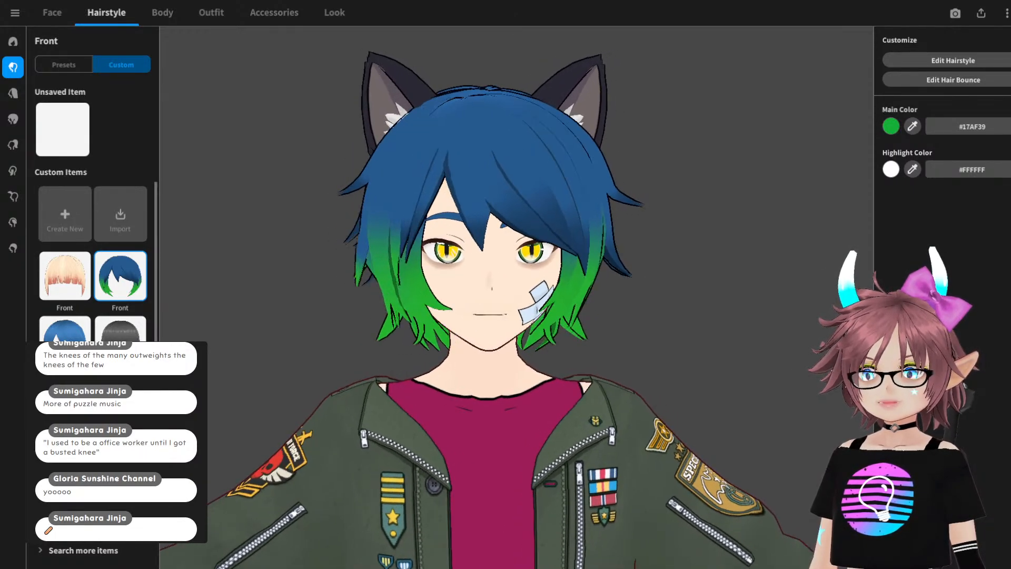
{"action": "right_click_drag", "start_coordinate": [527, 305], "coordinate": [224, 308]}
{"action": "scroll", "coordinate": [506, 305], "scroll_direction": "down", "scroll_amount": 4}
{"action": "middle_click_drag", "start_coordinate": [506, 305], "coordinate": [545, 236]}
{"action": "right_click_drag", "start_coordinate": [546, 236], "coordinate": [218, 237]}
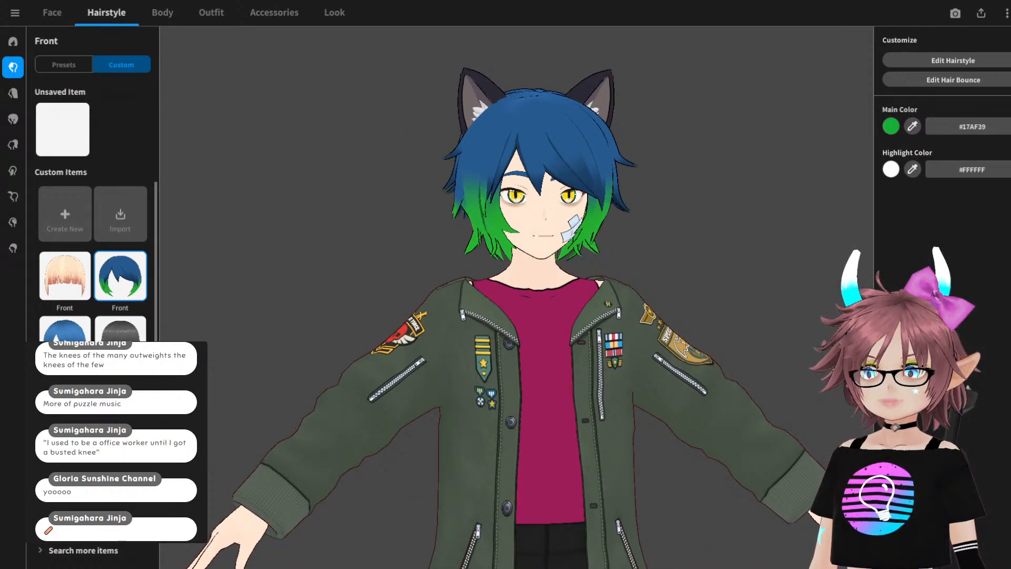
{"action": "scroll", "coordinate": [517, 298], "scroll_direction": "up", "scroll_amount": 5}
{"action": "middle_click_drag", "start_coordinate": [516, 237], "coordinate": [446, 356]}
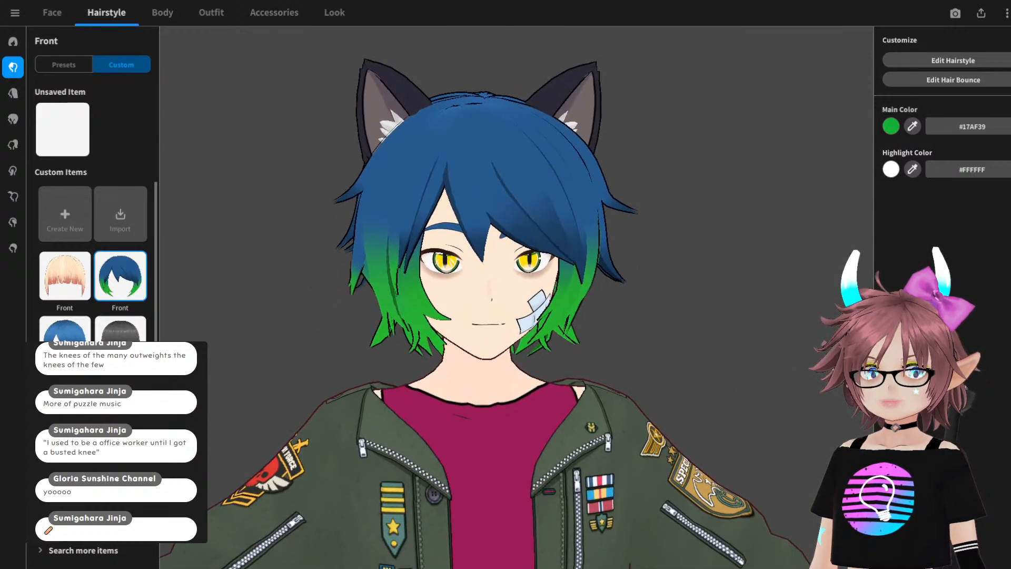